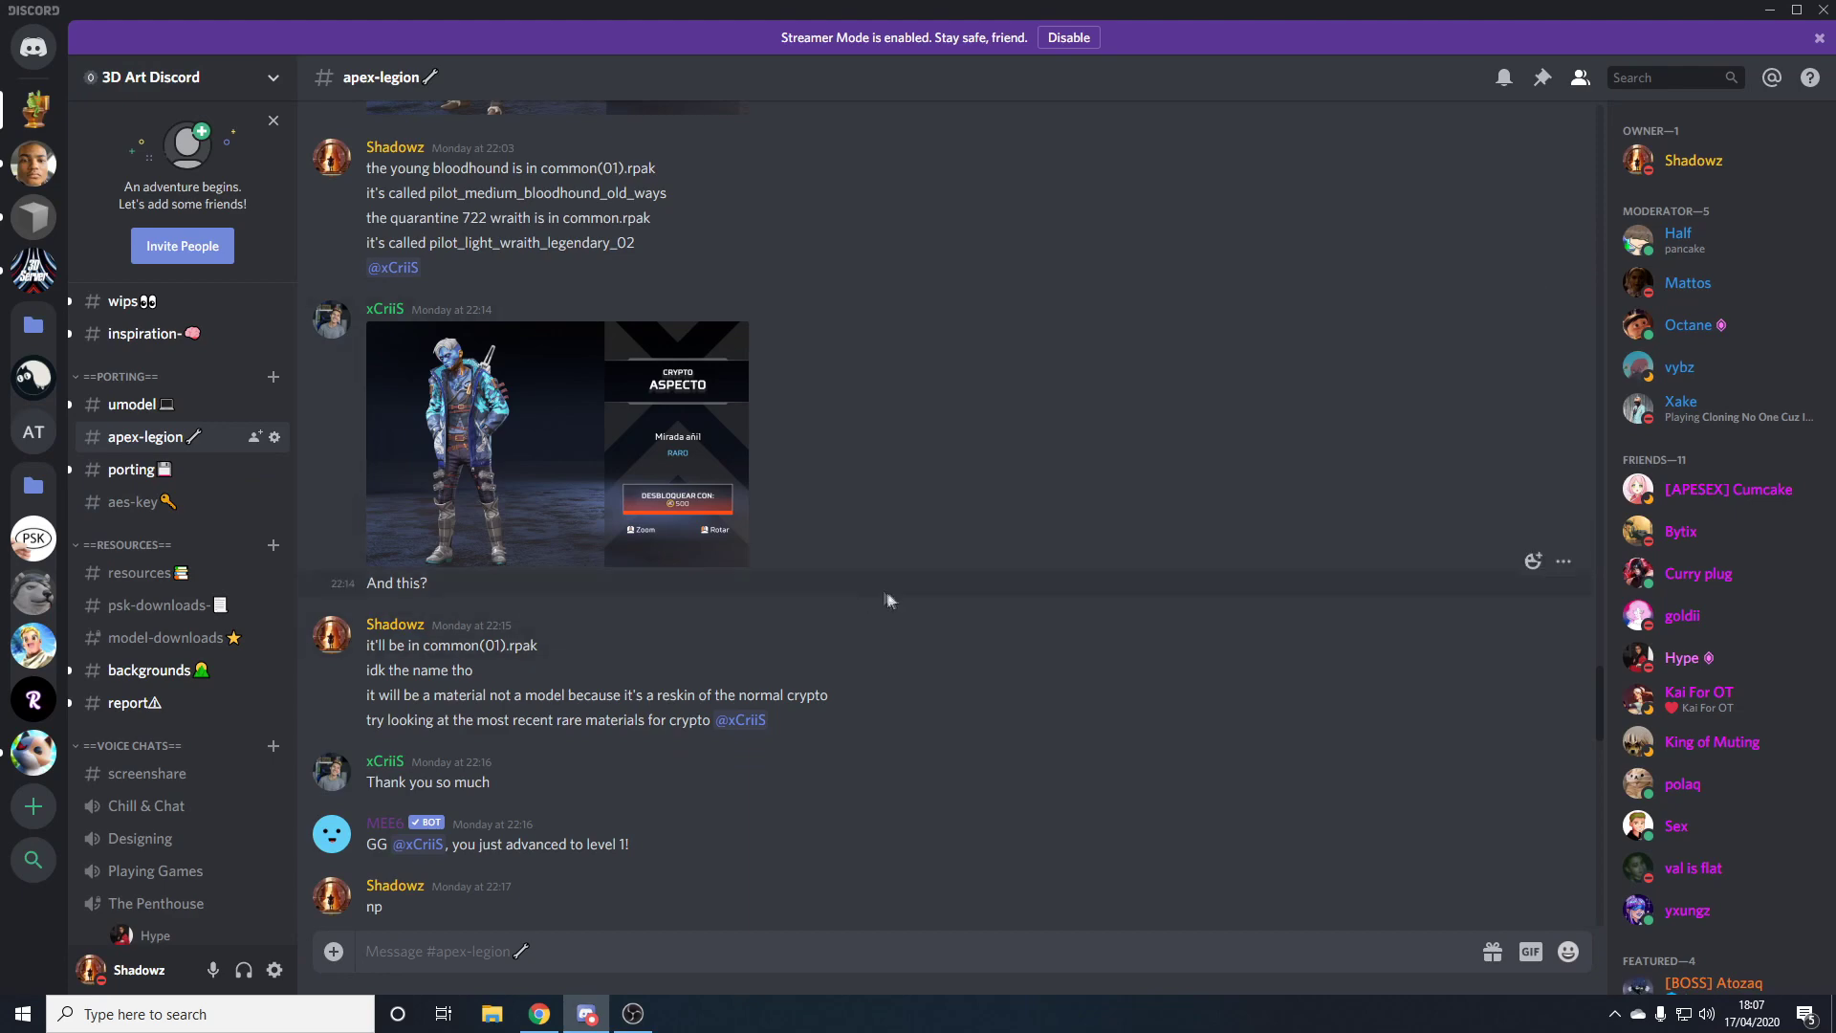
- Review the skin pictures and their model and rpak file names in the apex-legion channel
{"action": "scroll", "coordinate": [865, 600], "scroll_direction": "up", "scroll_amount": 4}
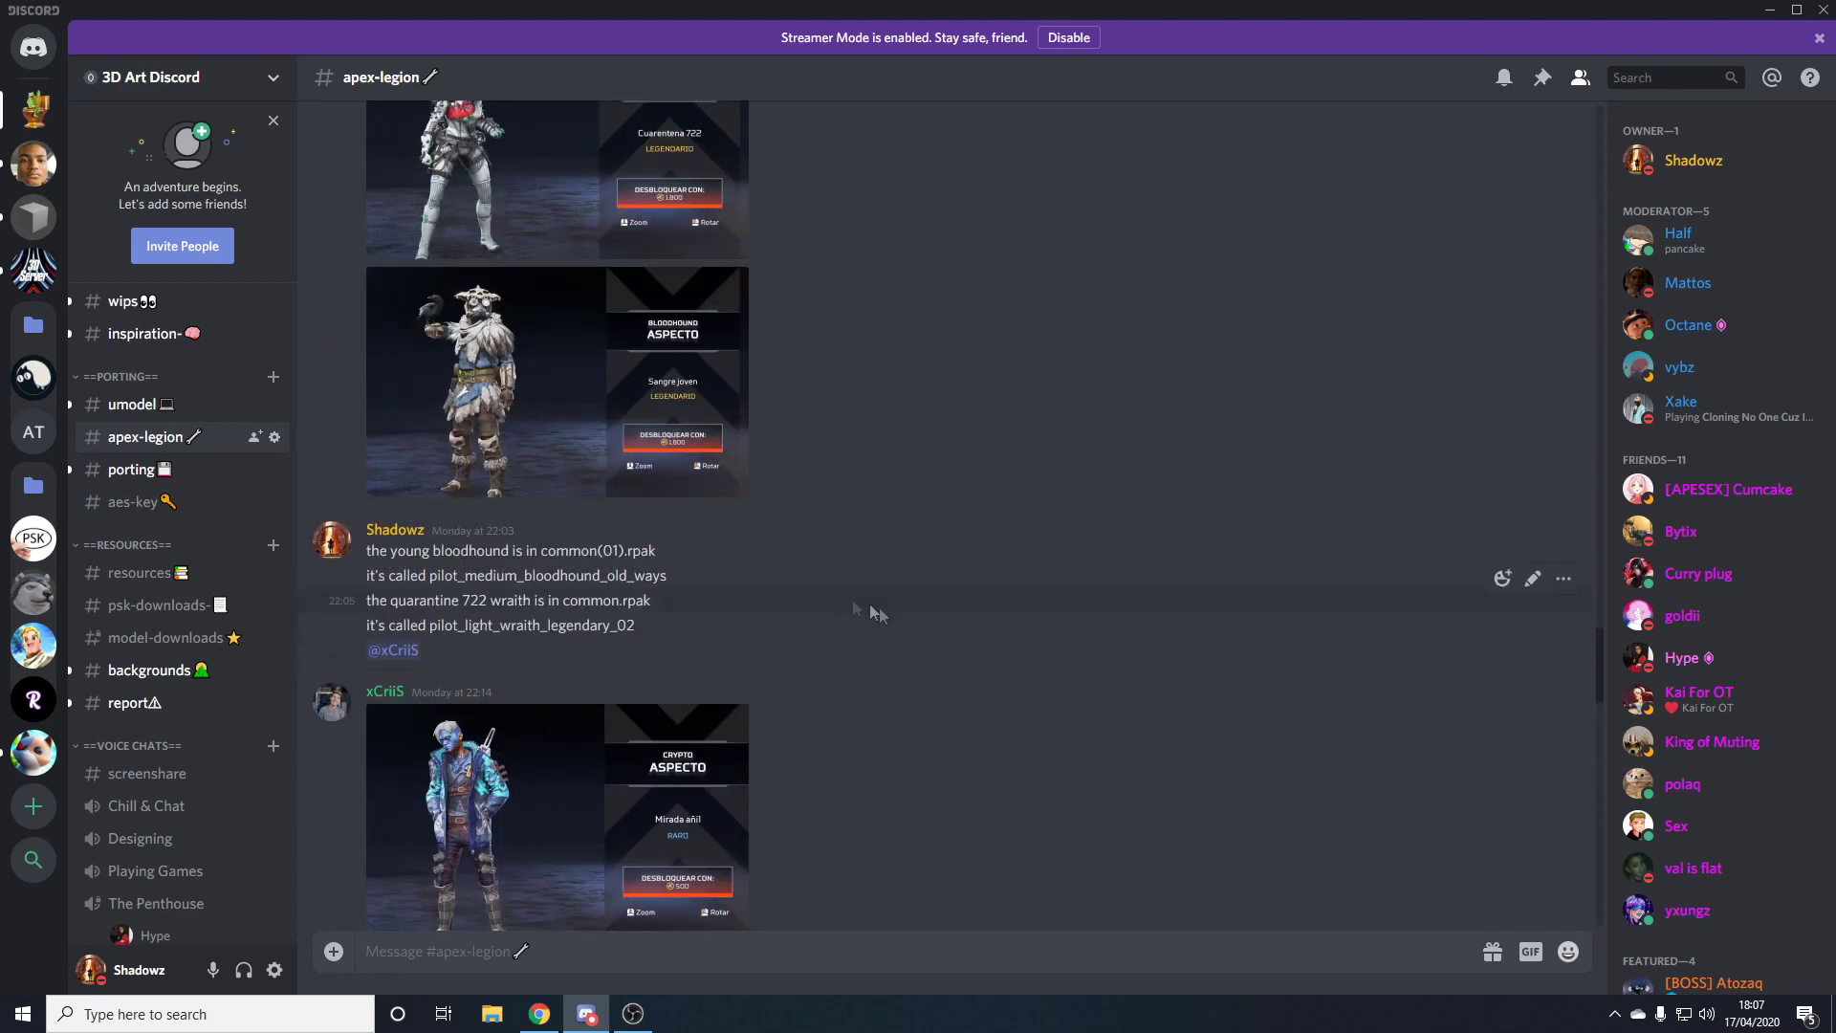
{"action": "scroll", "coordinate": [830, 601], "scroll_direction": "up", "scroll_amount": 3}
{"action": "scroll", "coordinate": [868, 640], "scroll_direction": "down", "scroll_amount": 2}
{"action": "scroll", "coordinate": [746, 627], "scroll_direction": "up", "scroll_amount": 2}
{"action": "scroll", "coordinate": [744, 613], "scroll_direction": "down", "scroll_amount": 4}
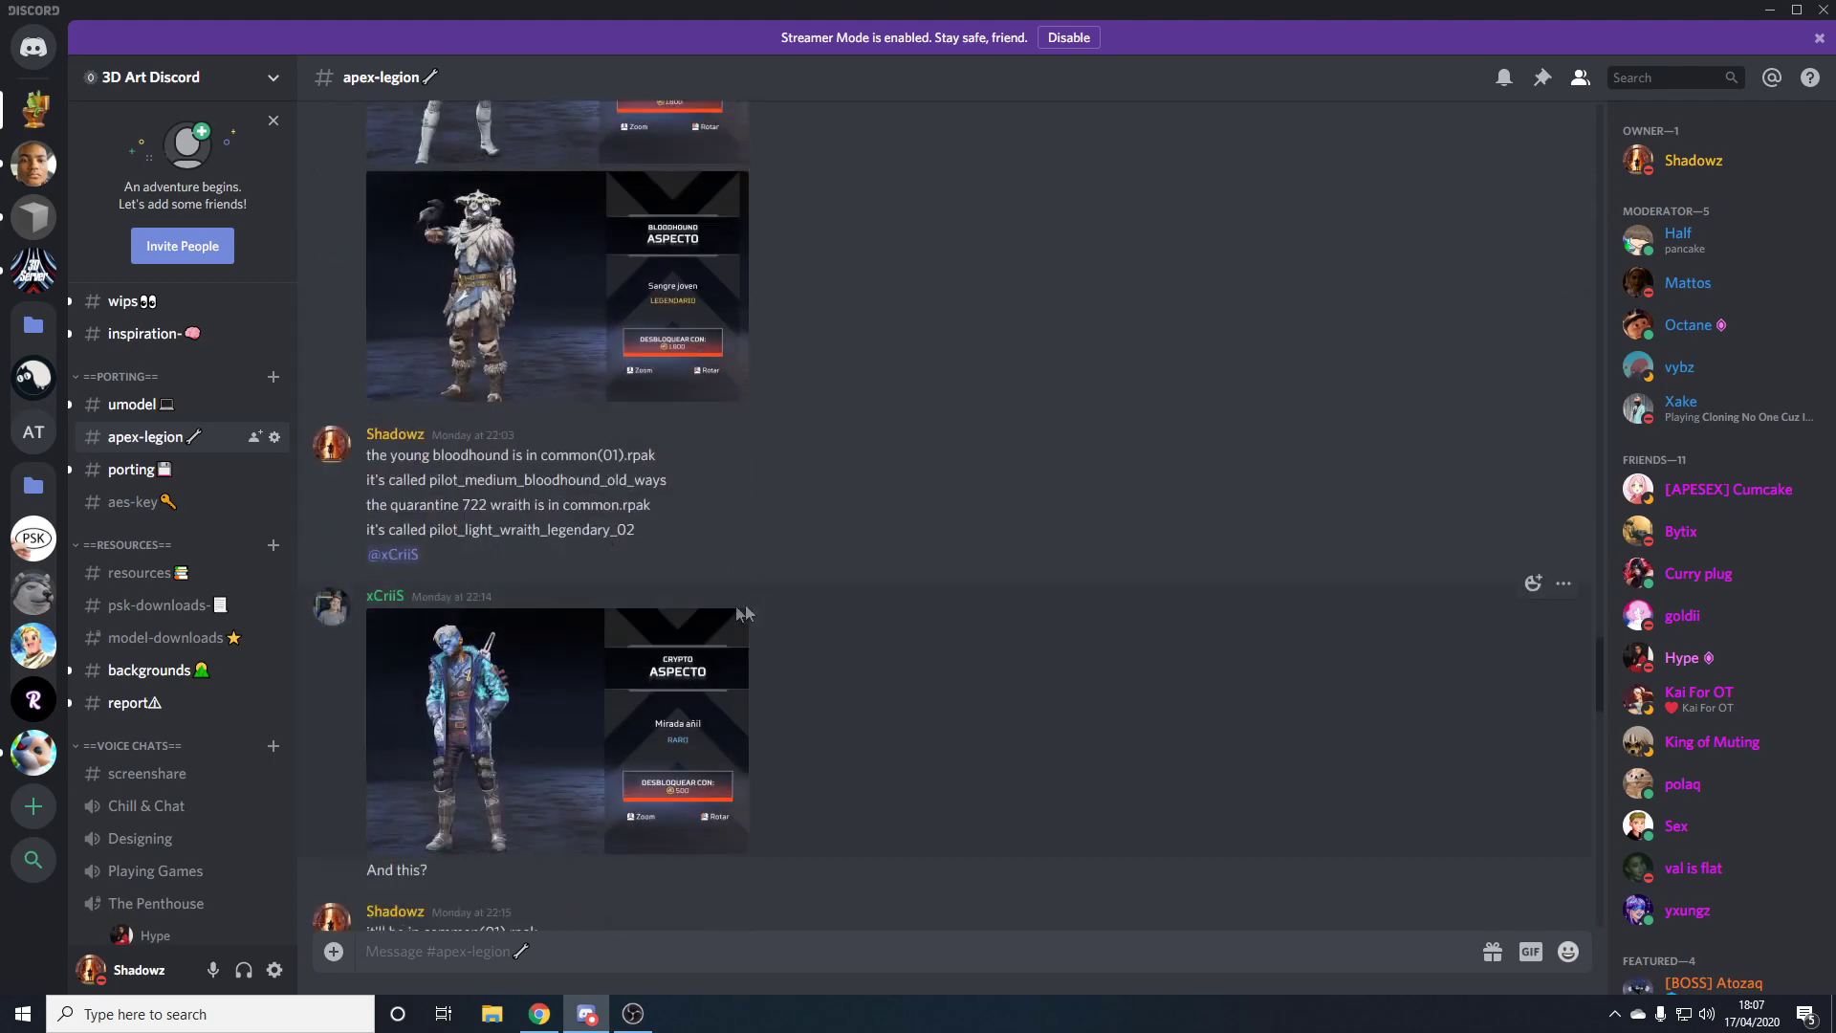
{"action": "scroll", "coordinate": [745, 560], "scroll_direction": "down", "scroll_amount": 1}
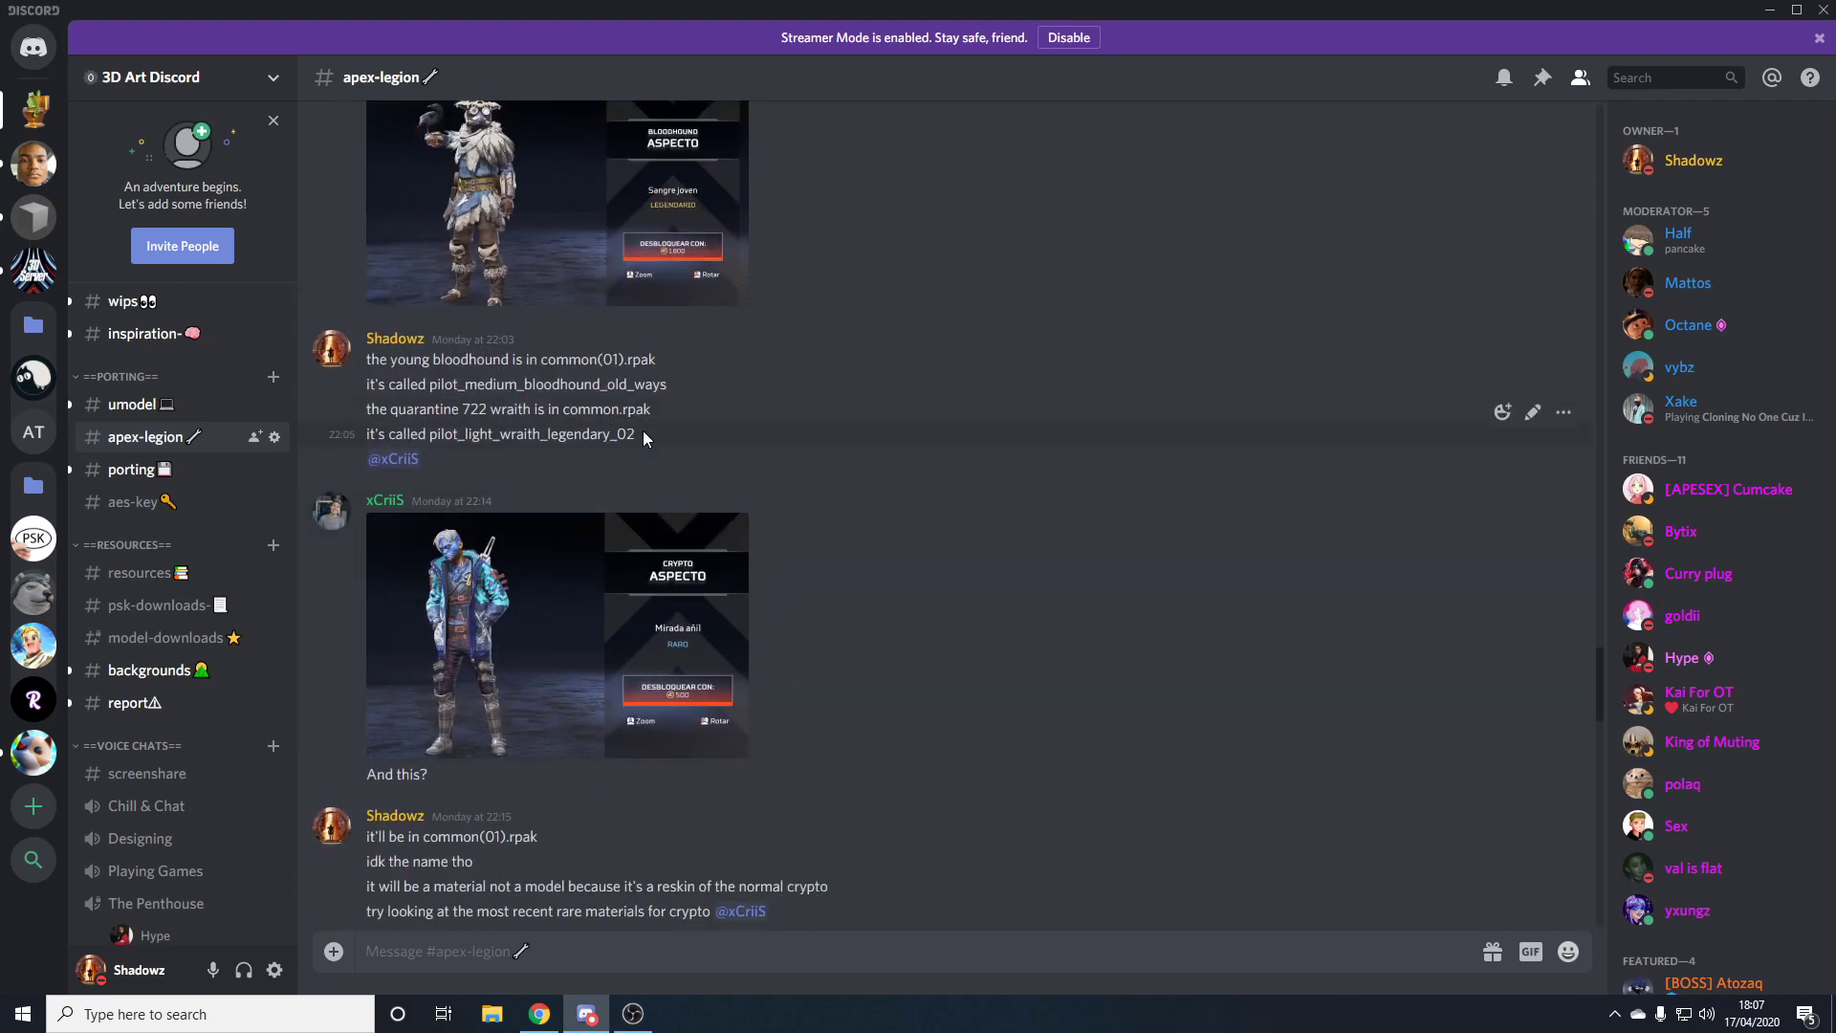
{"action": "scroll", "coordinate": [833, 535], "scroll_direction": "down", "scroll_amount": 1}
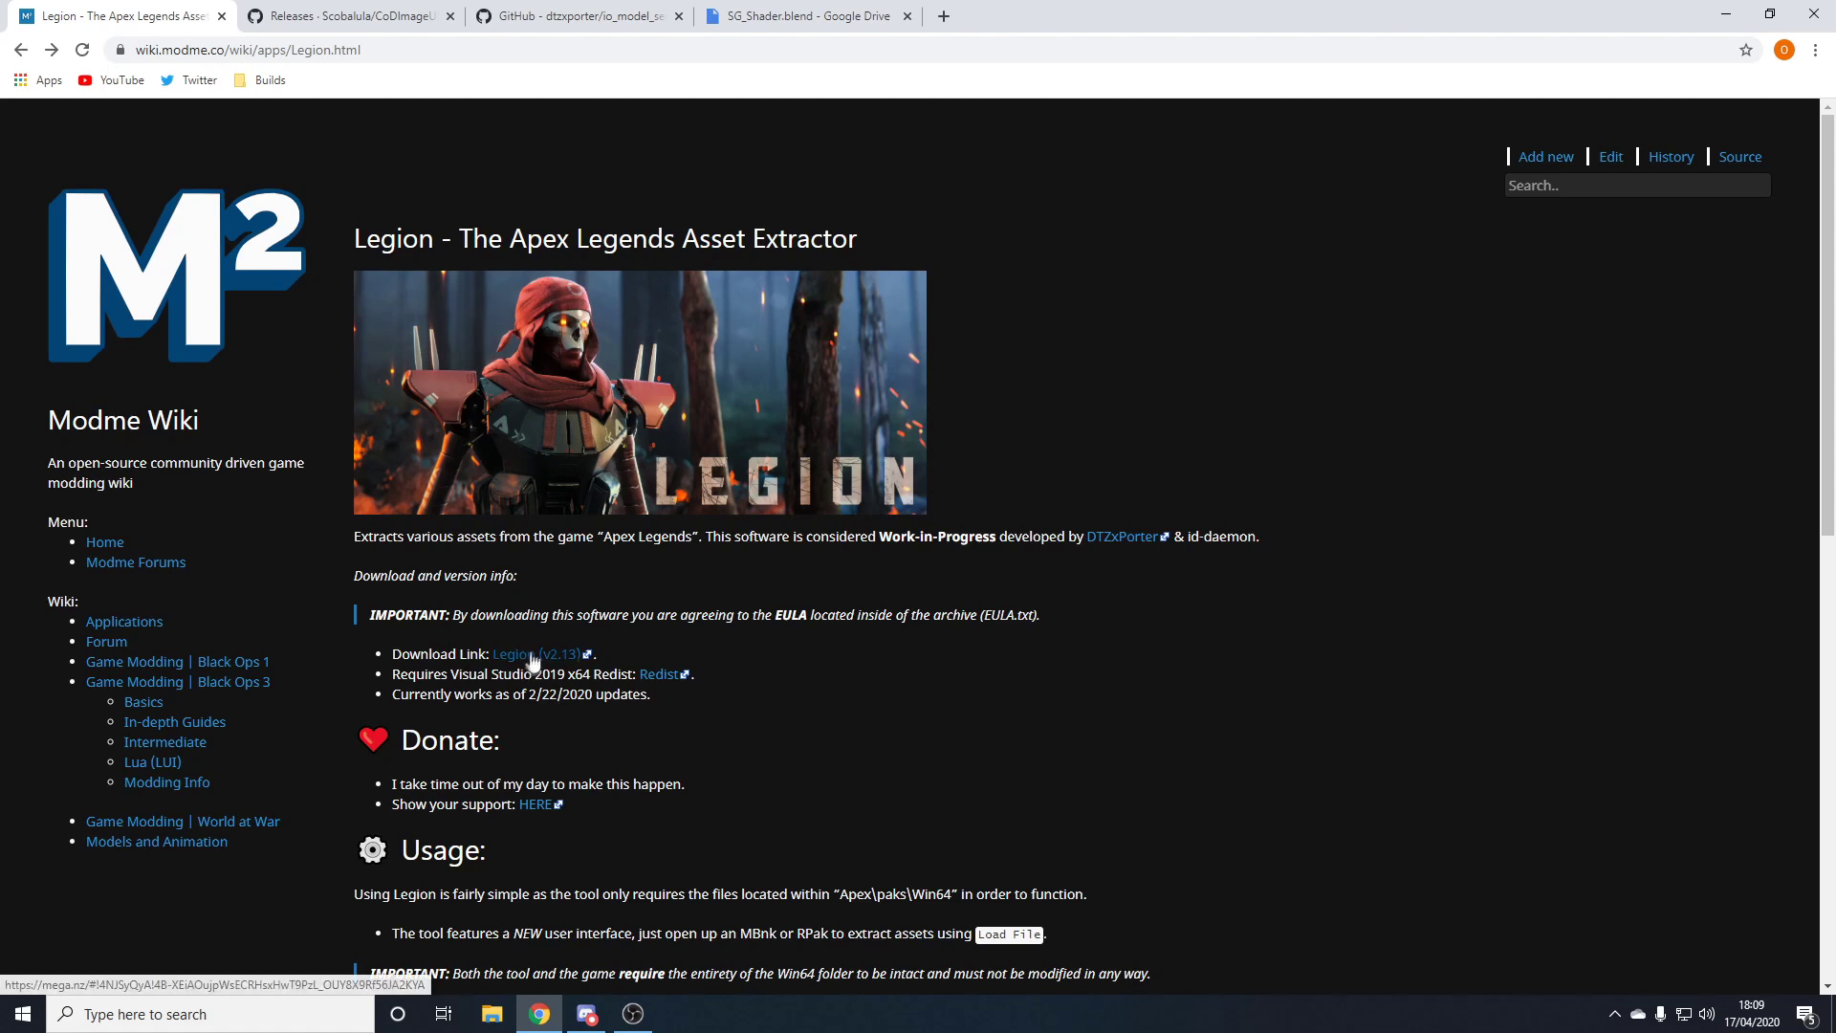
- Extract the Legion application from the LegionReleasev2.13 archive onto the desktop and delete the archive
{"action": "left_click", "coordinate": [1726, 13]}
{"action": "left_click", "coordinate": [1770, 9]}
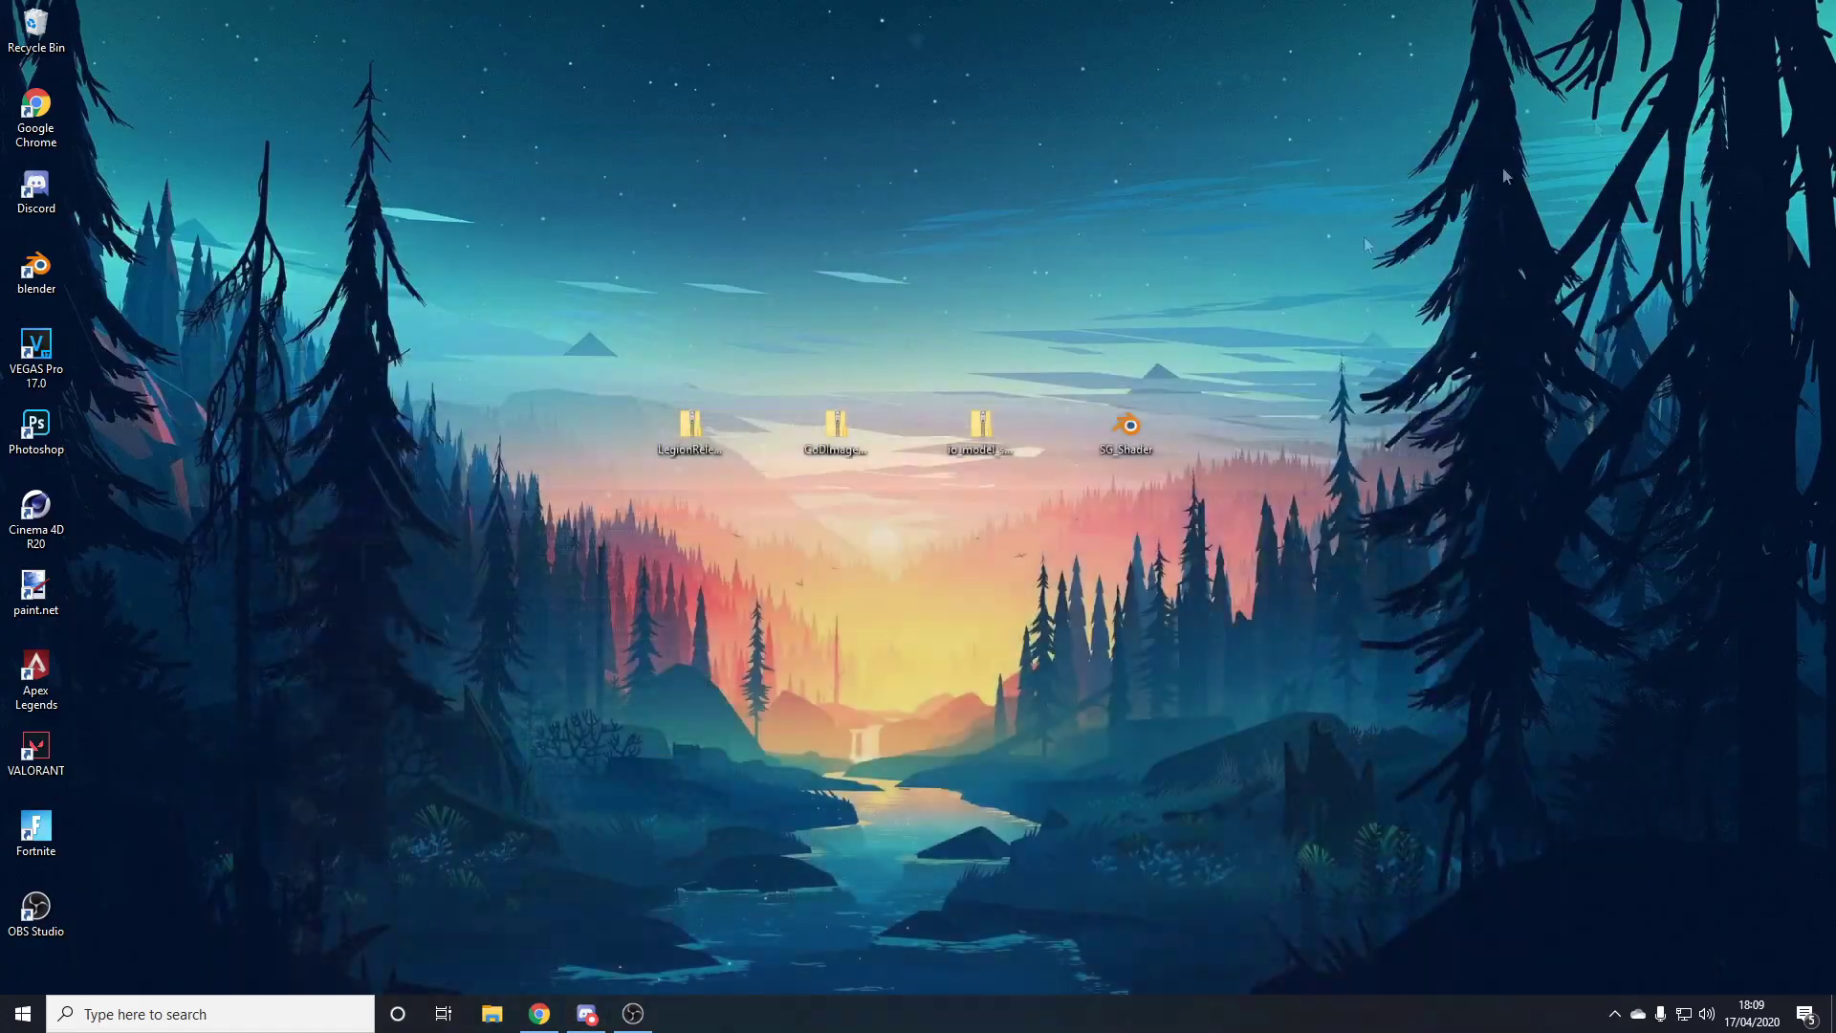
{"action": "double_click", "coordinate": [691, 430]}
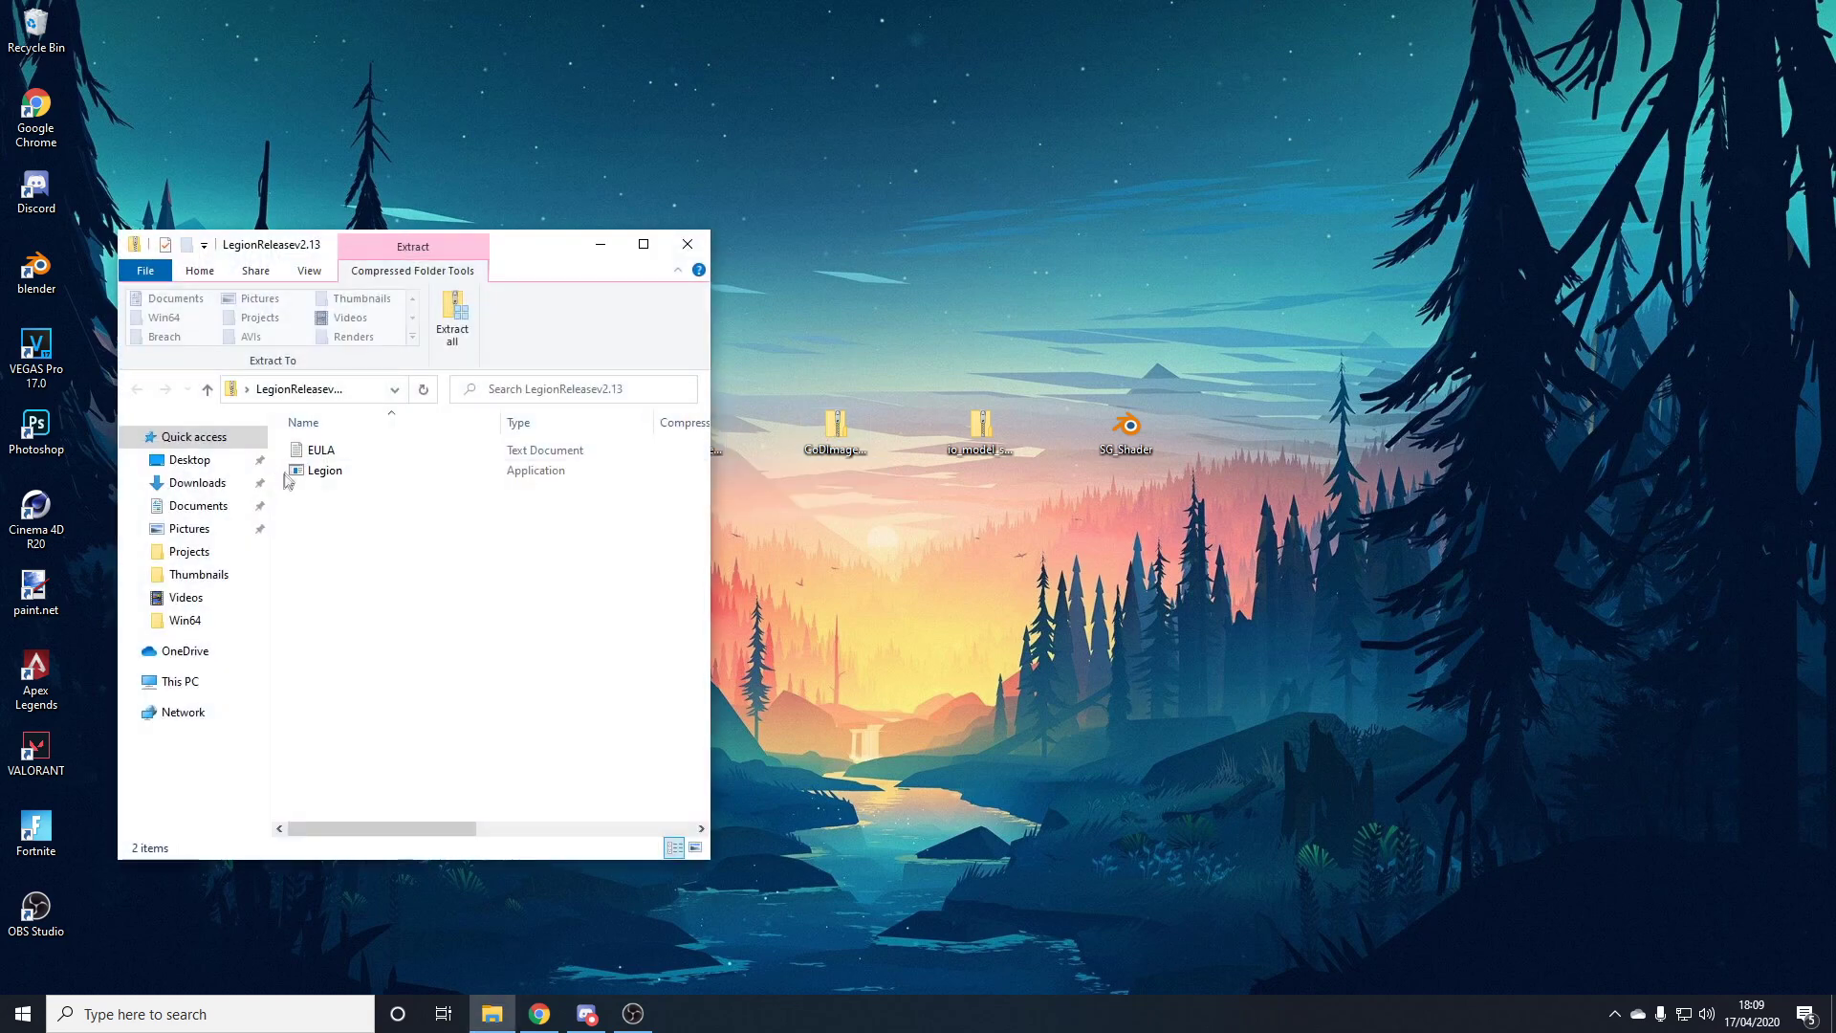
{"action": "left_click", "coordinate": [362, 473]}
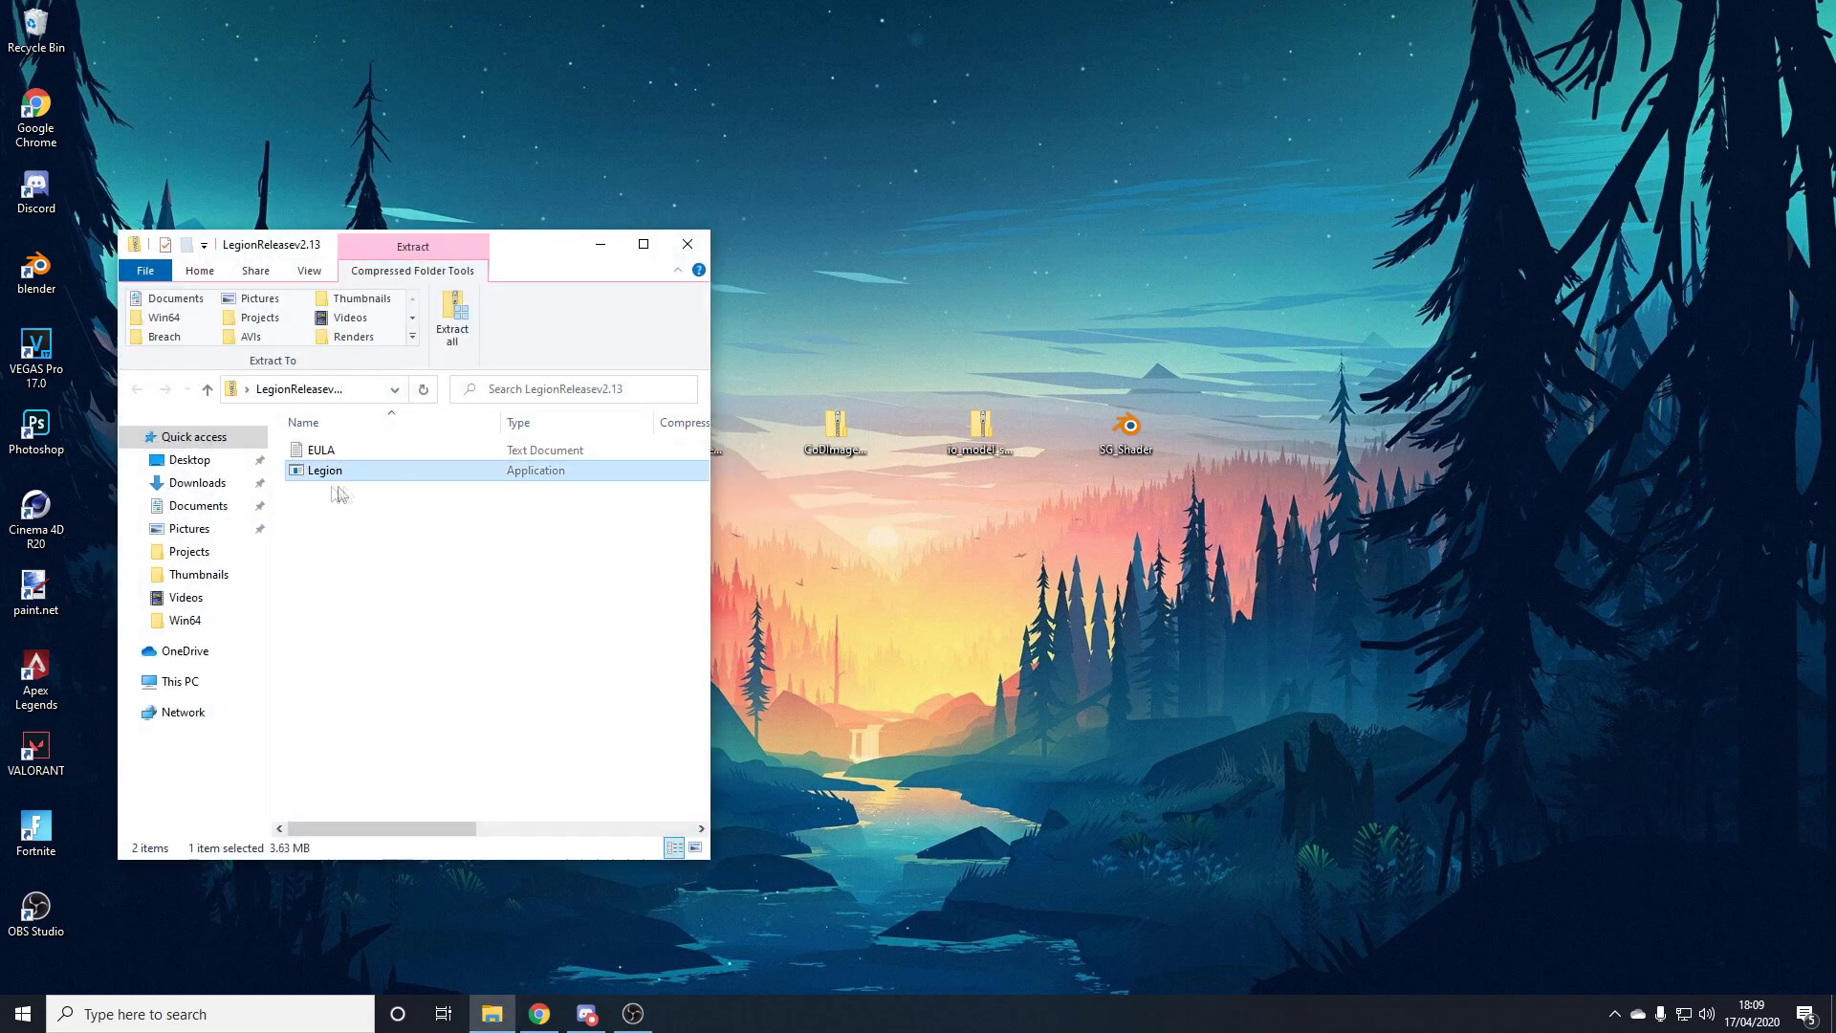
{"action": "left_click_drag", "start_coordinate": [322, 487], "coordinate": [806, 216]}
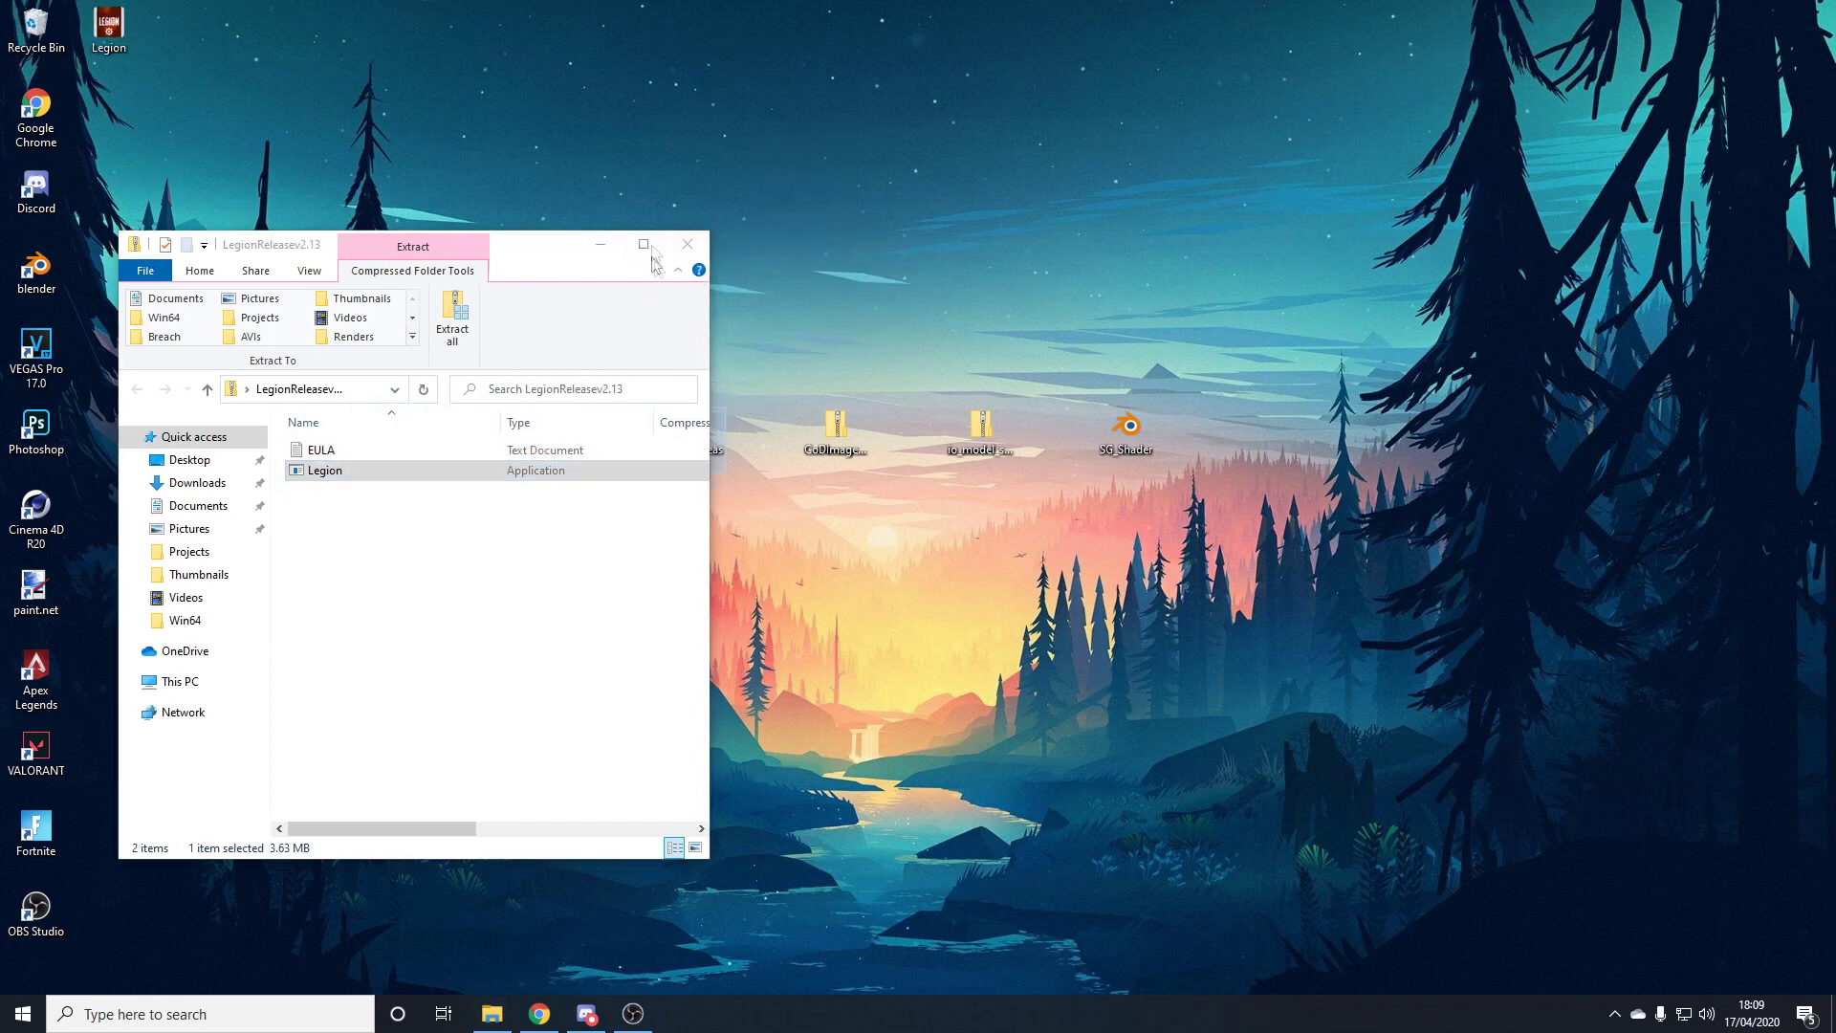
{"action": "left_click", "coordinate": [675, 249]}
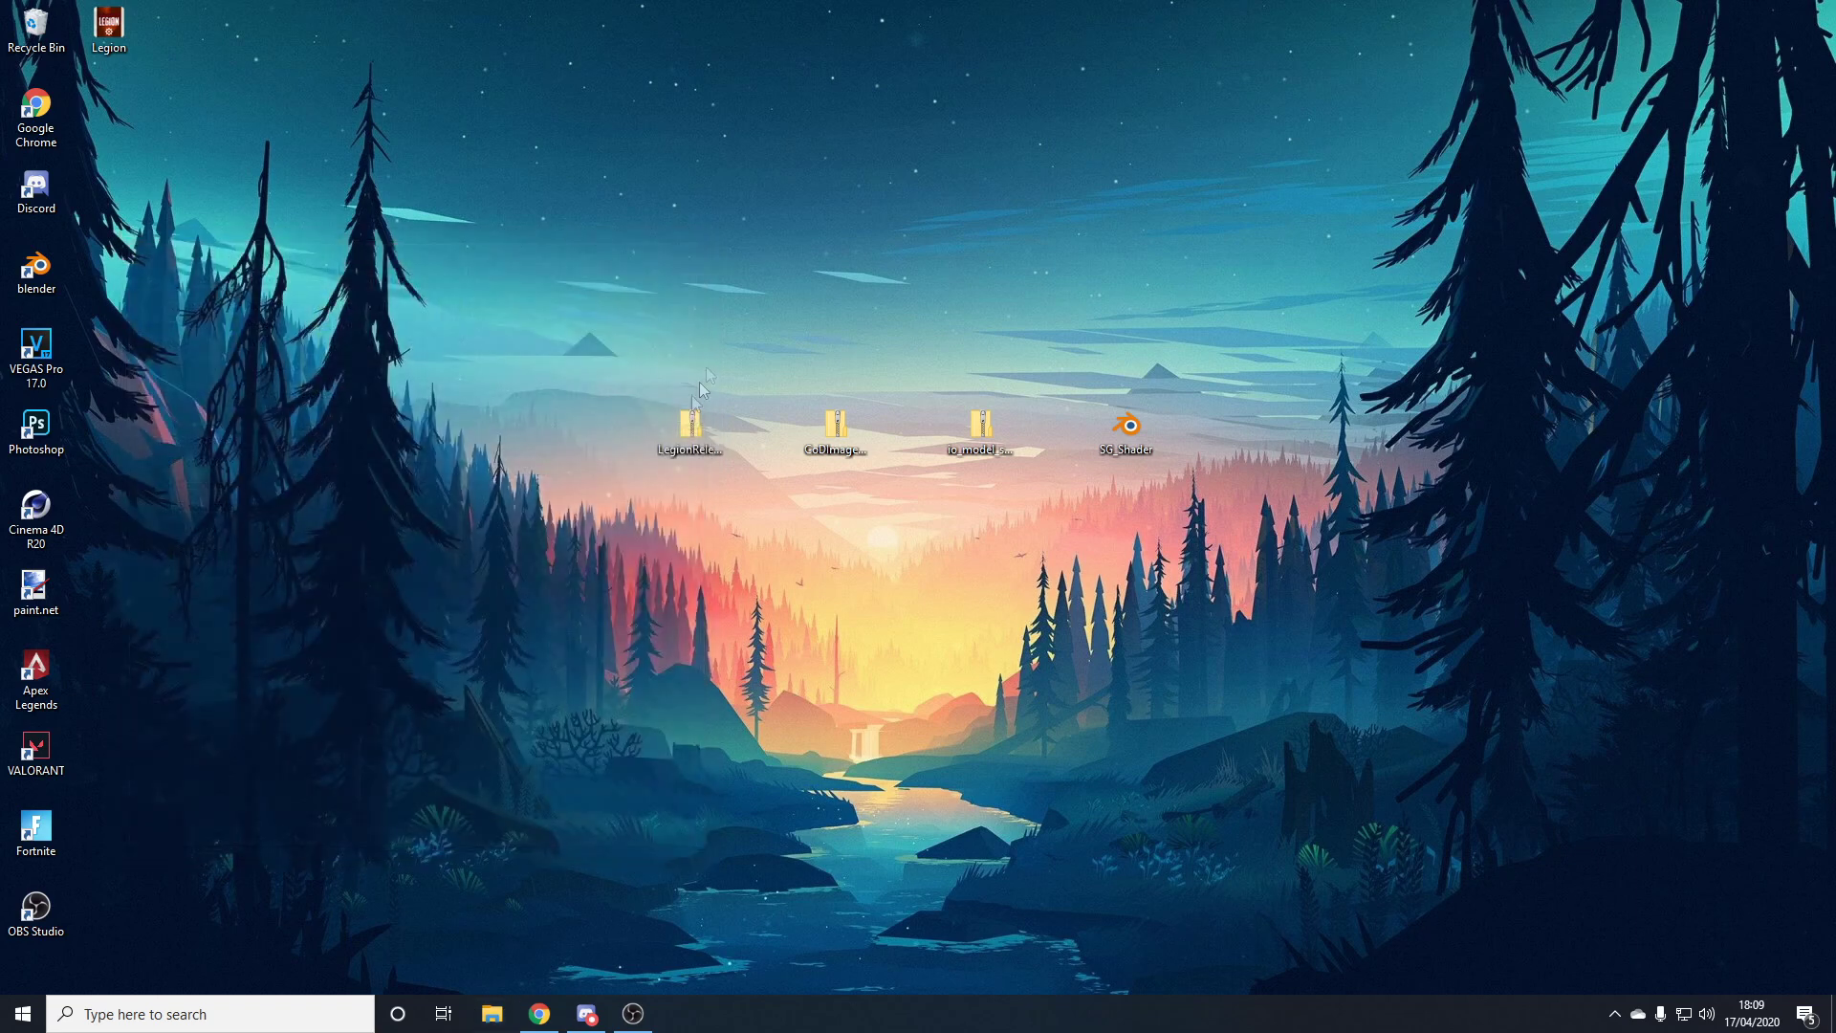
{"action": "key", "text": "Delete"}
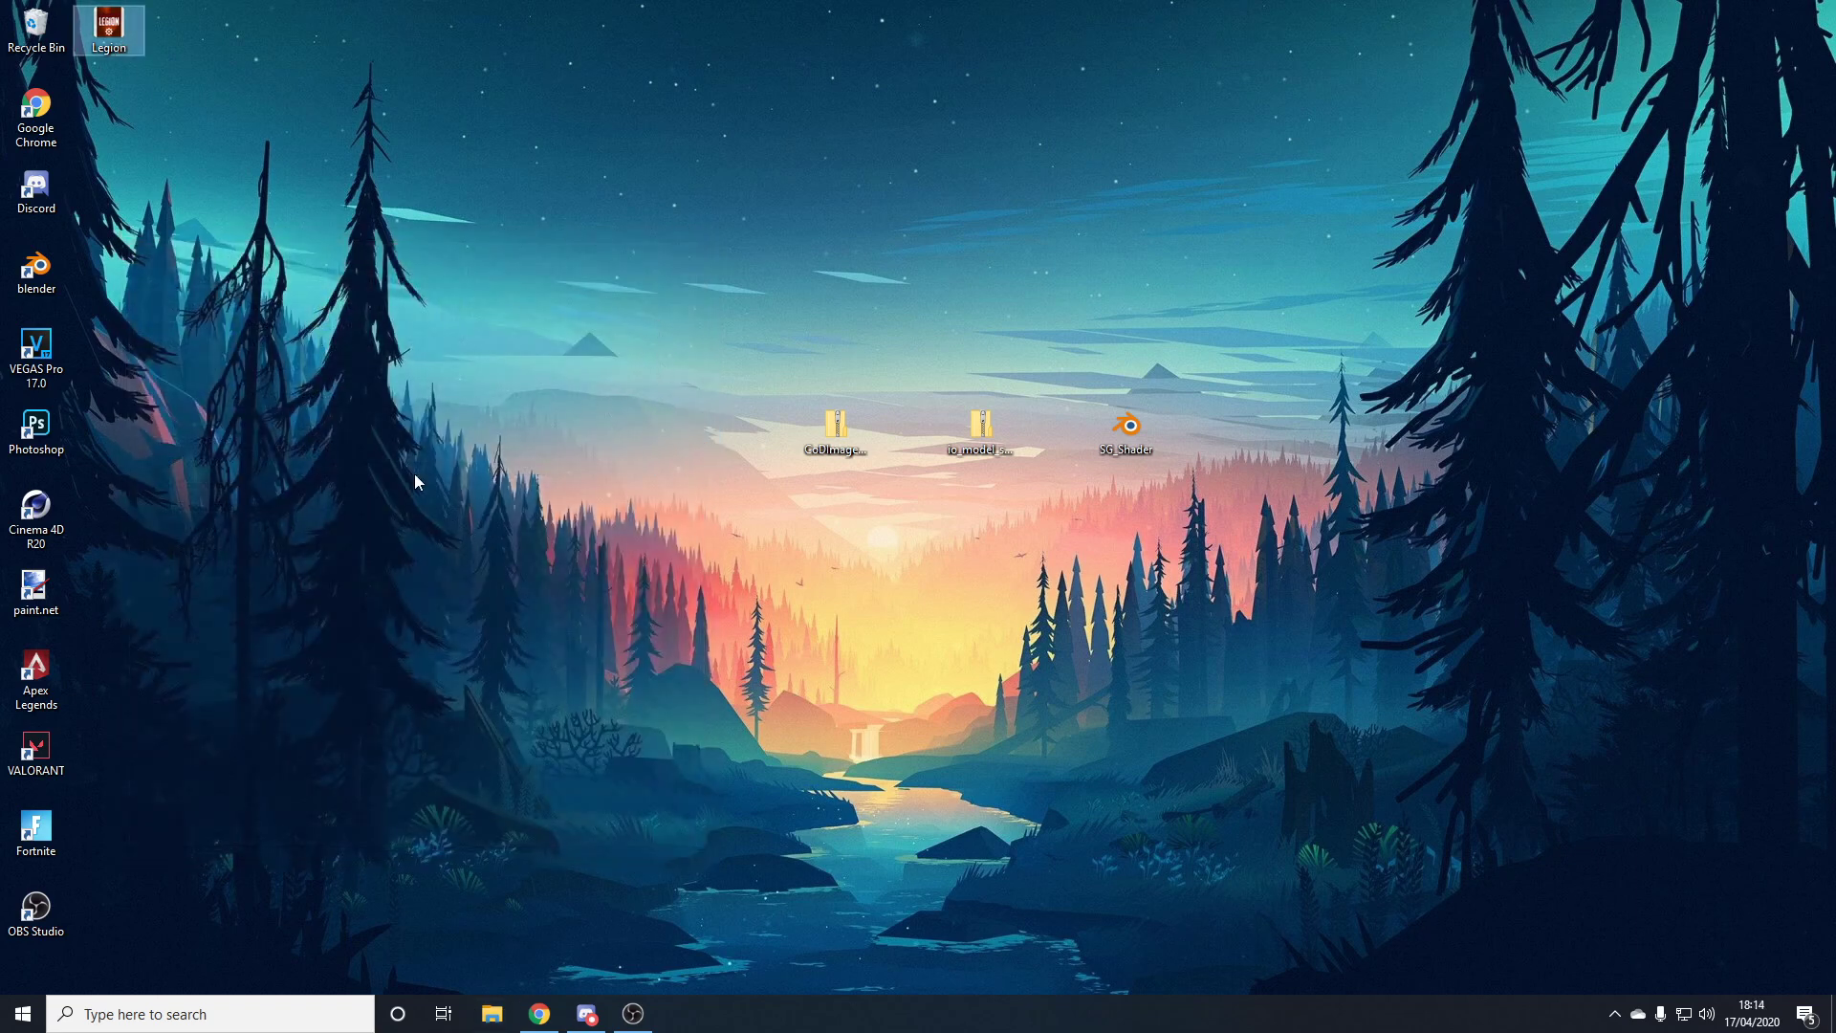
- Create a desktop folder named Legion and move the Legion application into it
{"action": "right_click", "coordinate": [376, 450]}
{"action": "mouse_move", "coordinate": [411, 635]}
{"action": "left_click", "coordinate": [651, 635]}
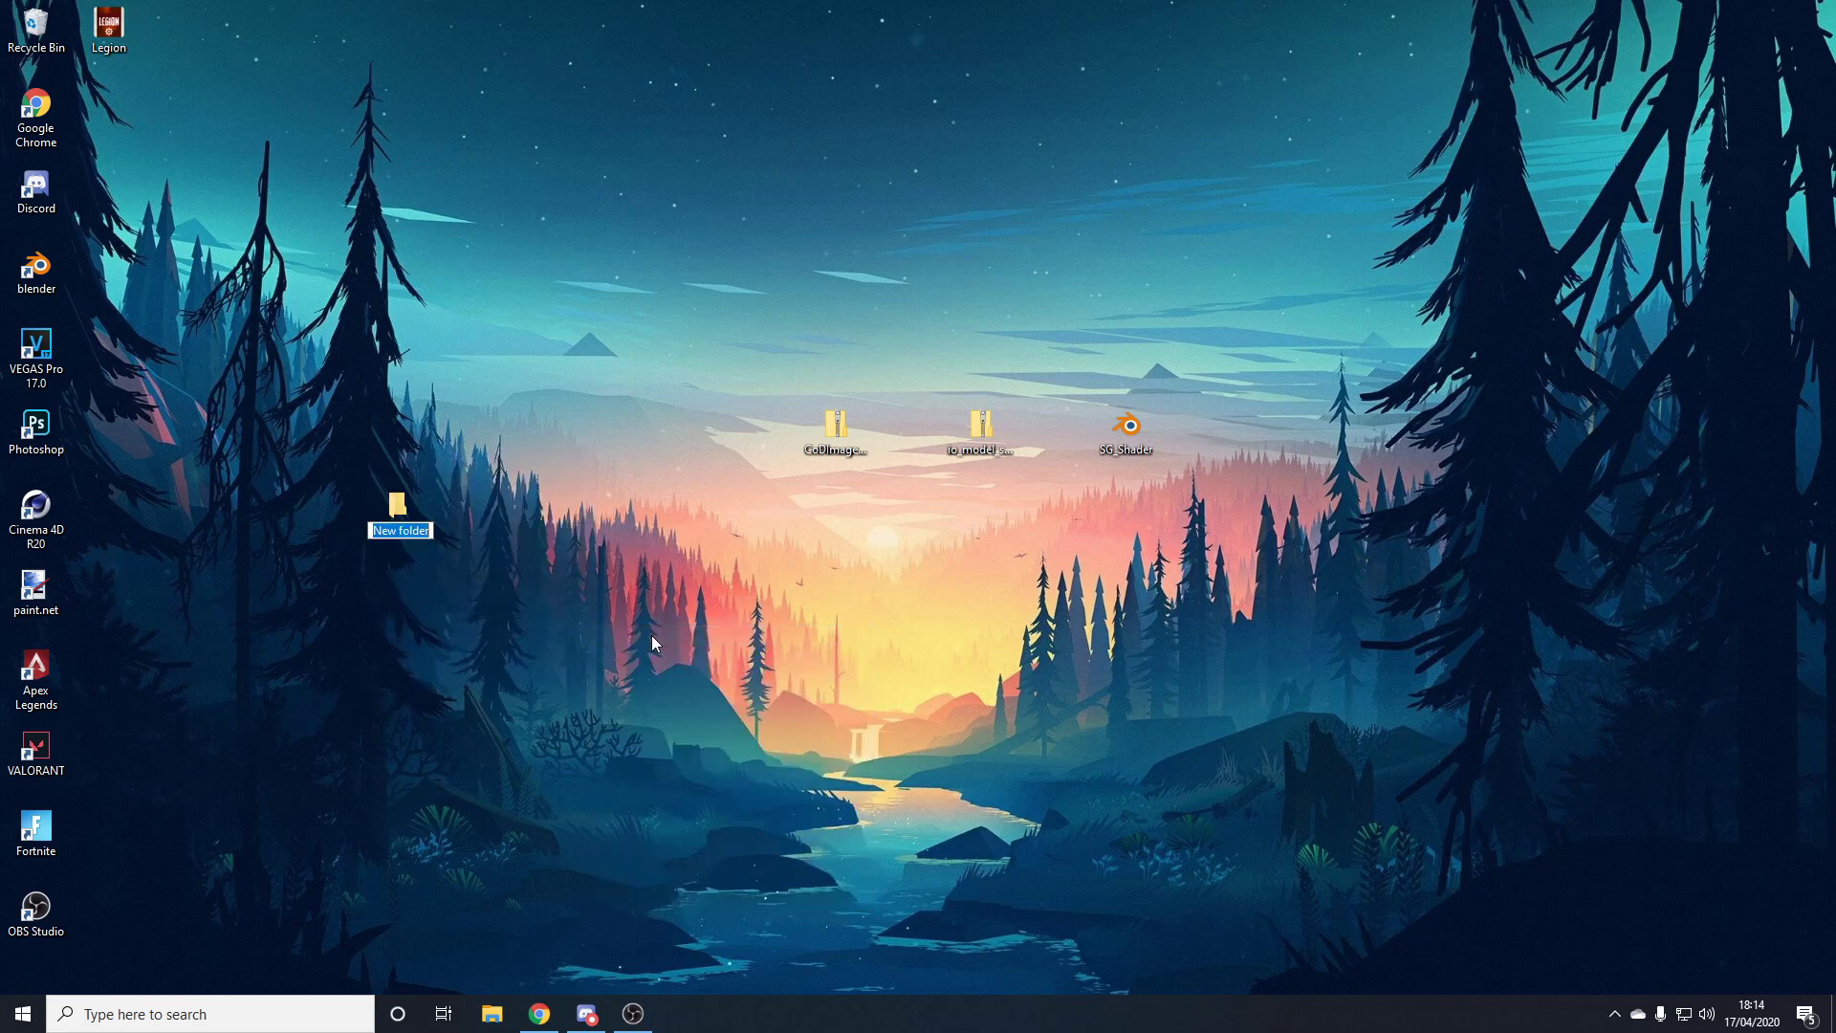
{"action": "type", "text": "Legion"}
{"action": "key", "text": "Return"}
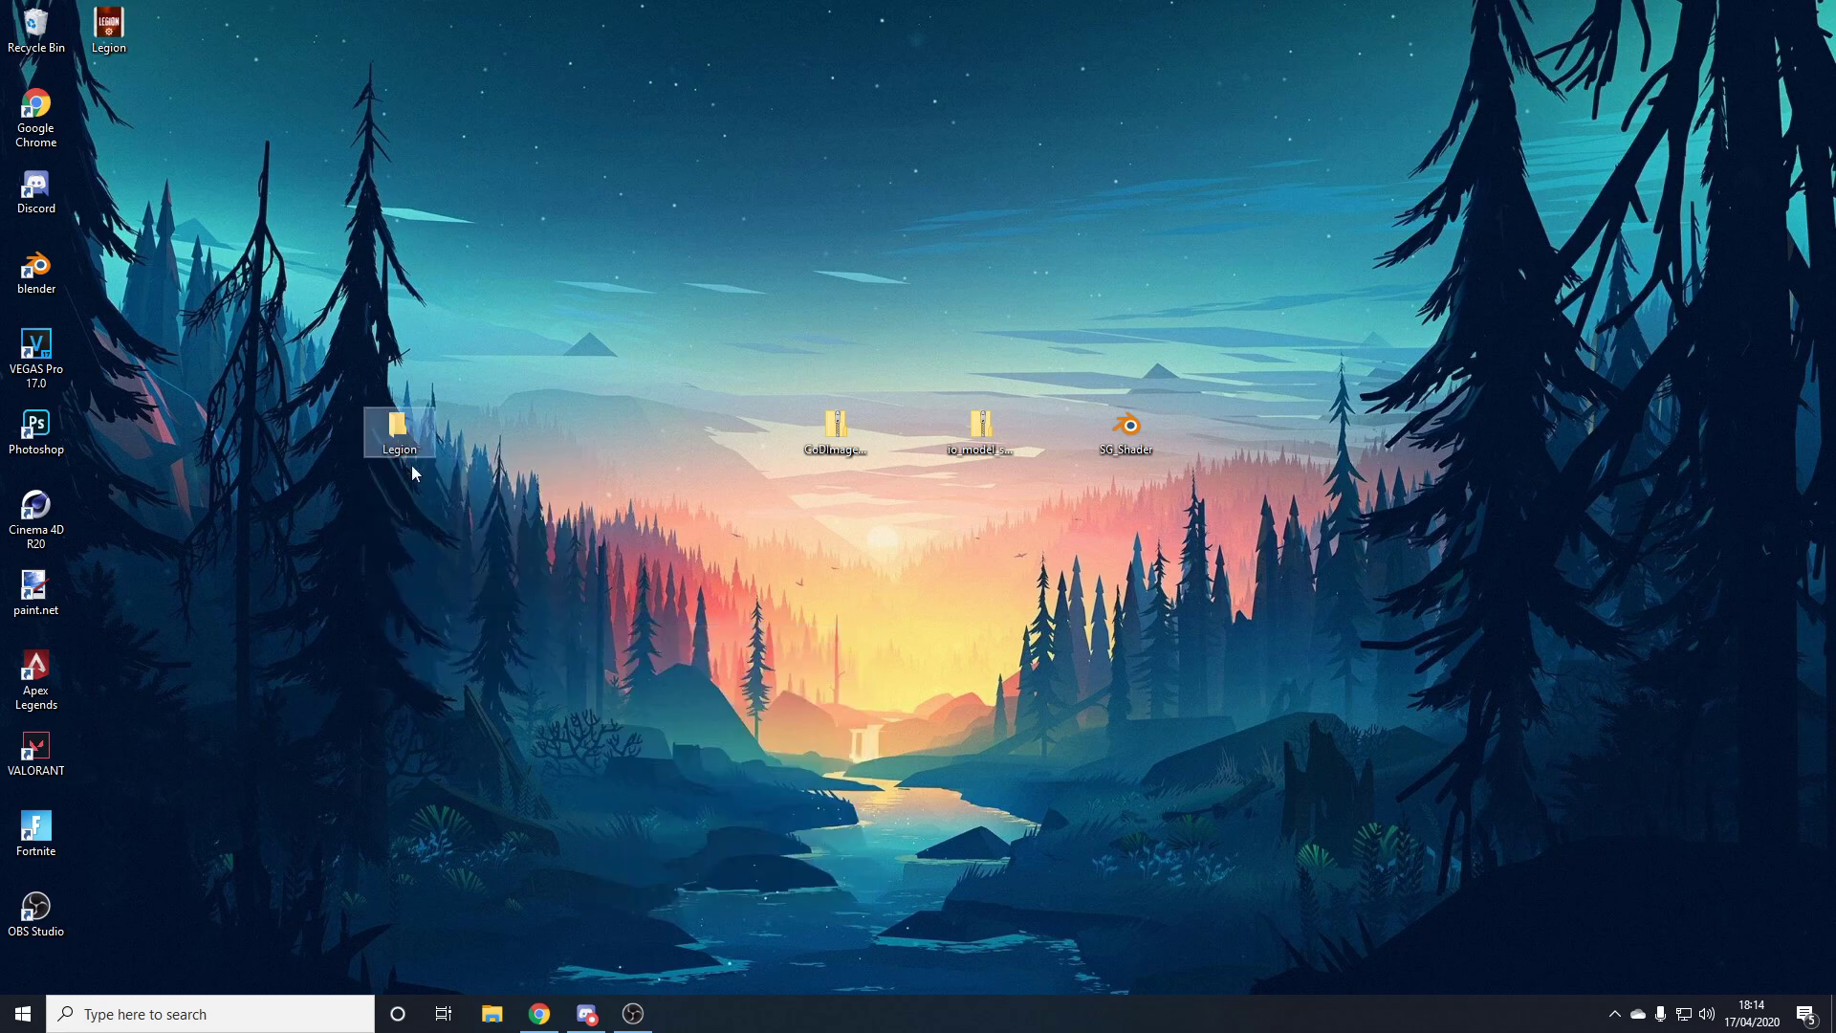
{"action": "left_click_drag", "start_coordinate": [108, 29], "coordinate": [390, 424]}
- Open the Legion folder and launch the Legion application
{"action": "double_click", "coordinate": [414, 441]}
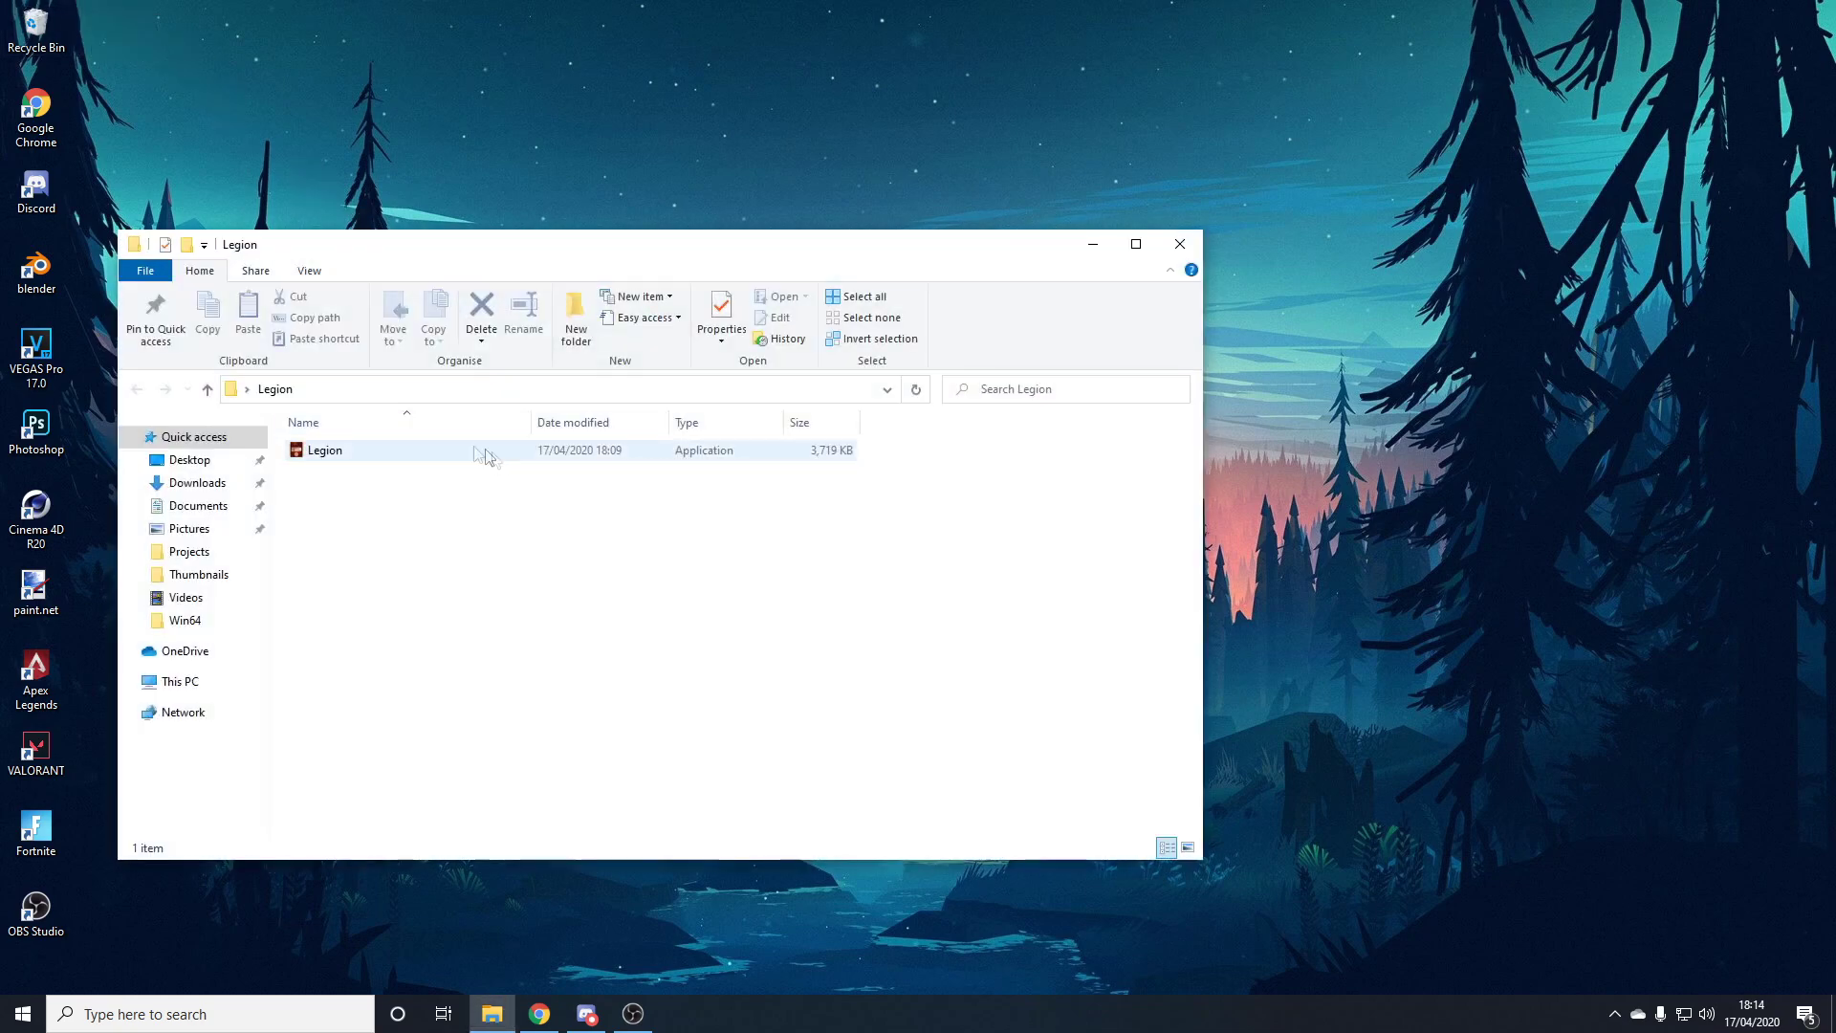
{"action": "left_click", "coordinate": [414, 454]}
{"action": "double_click", "coordinate": [414, 453]}
{"action": "left_click_drag", "start_coordinate": [698, 398], "coordinate": [607, 531]}
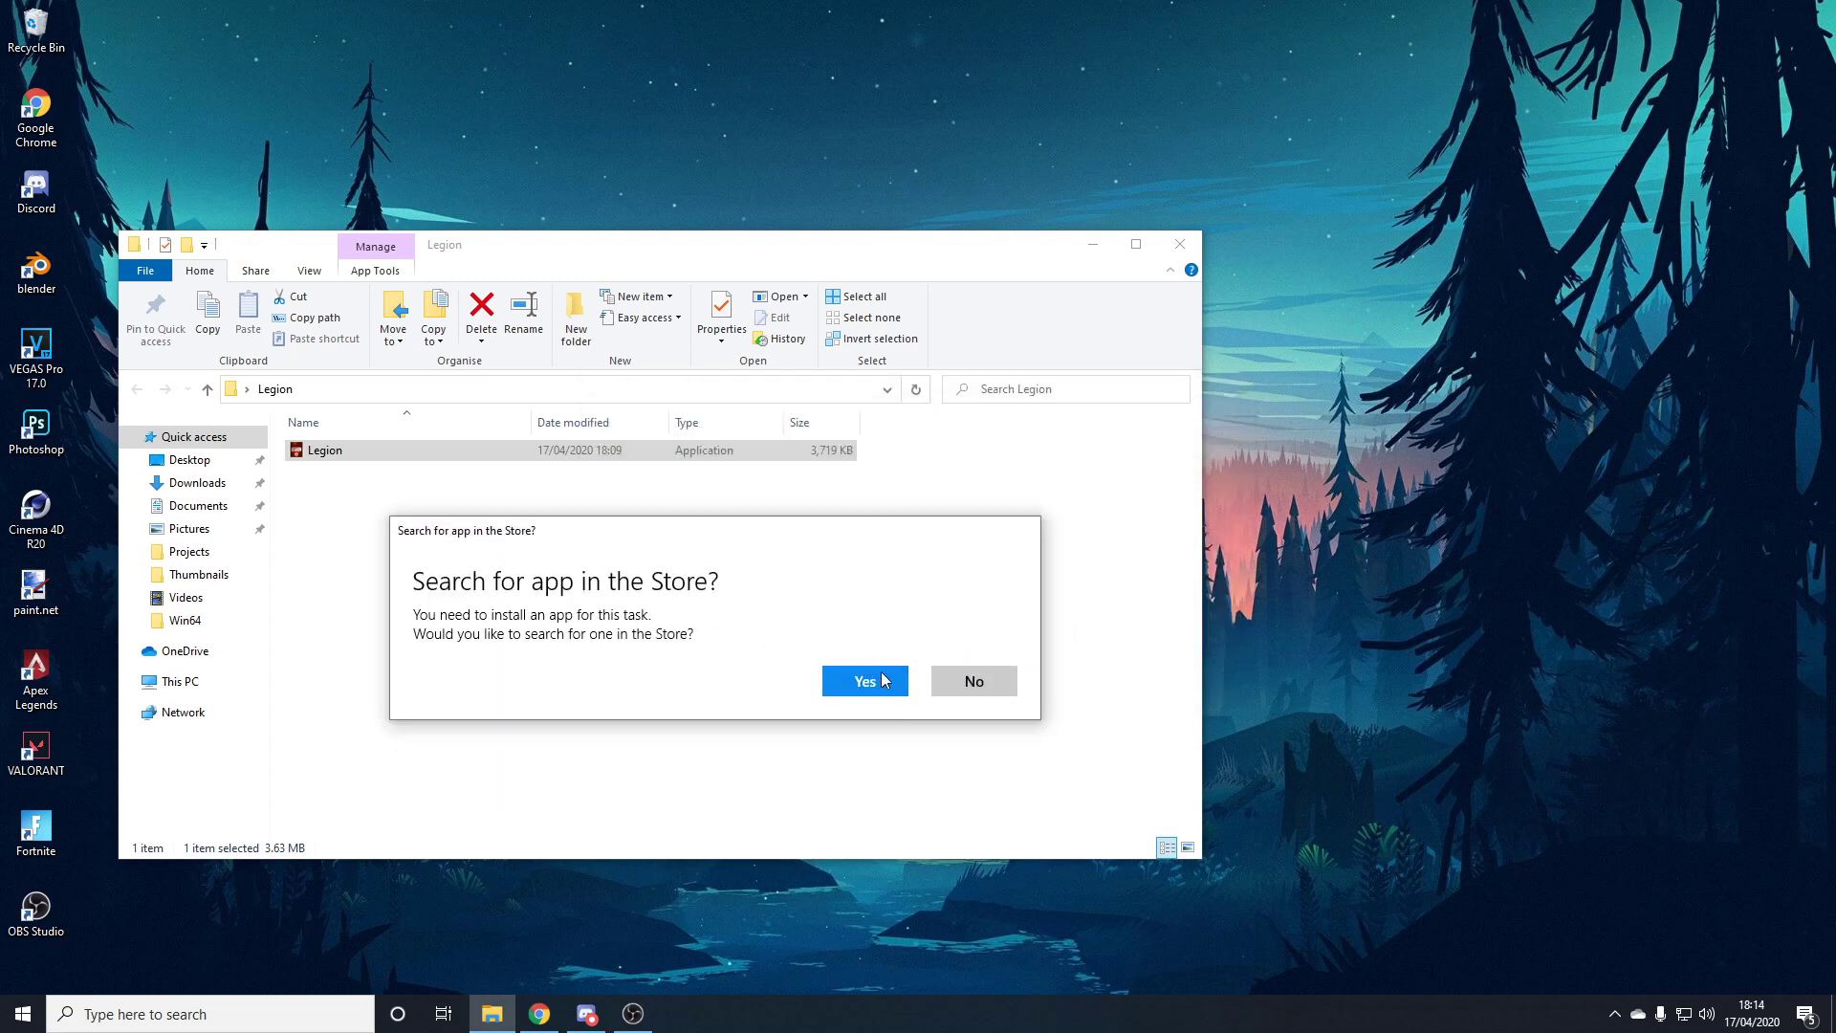
{"action": "left_click", "coordinate": [886, 680]}
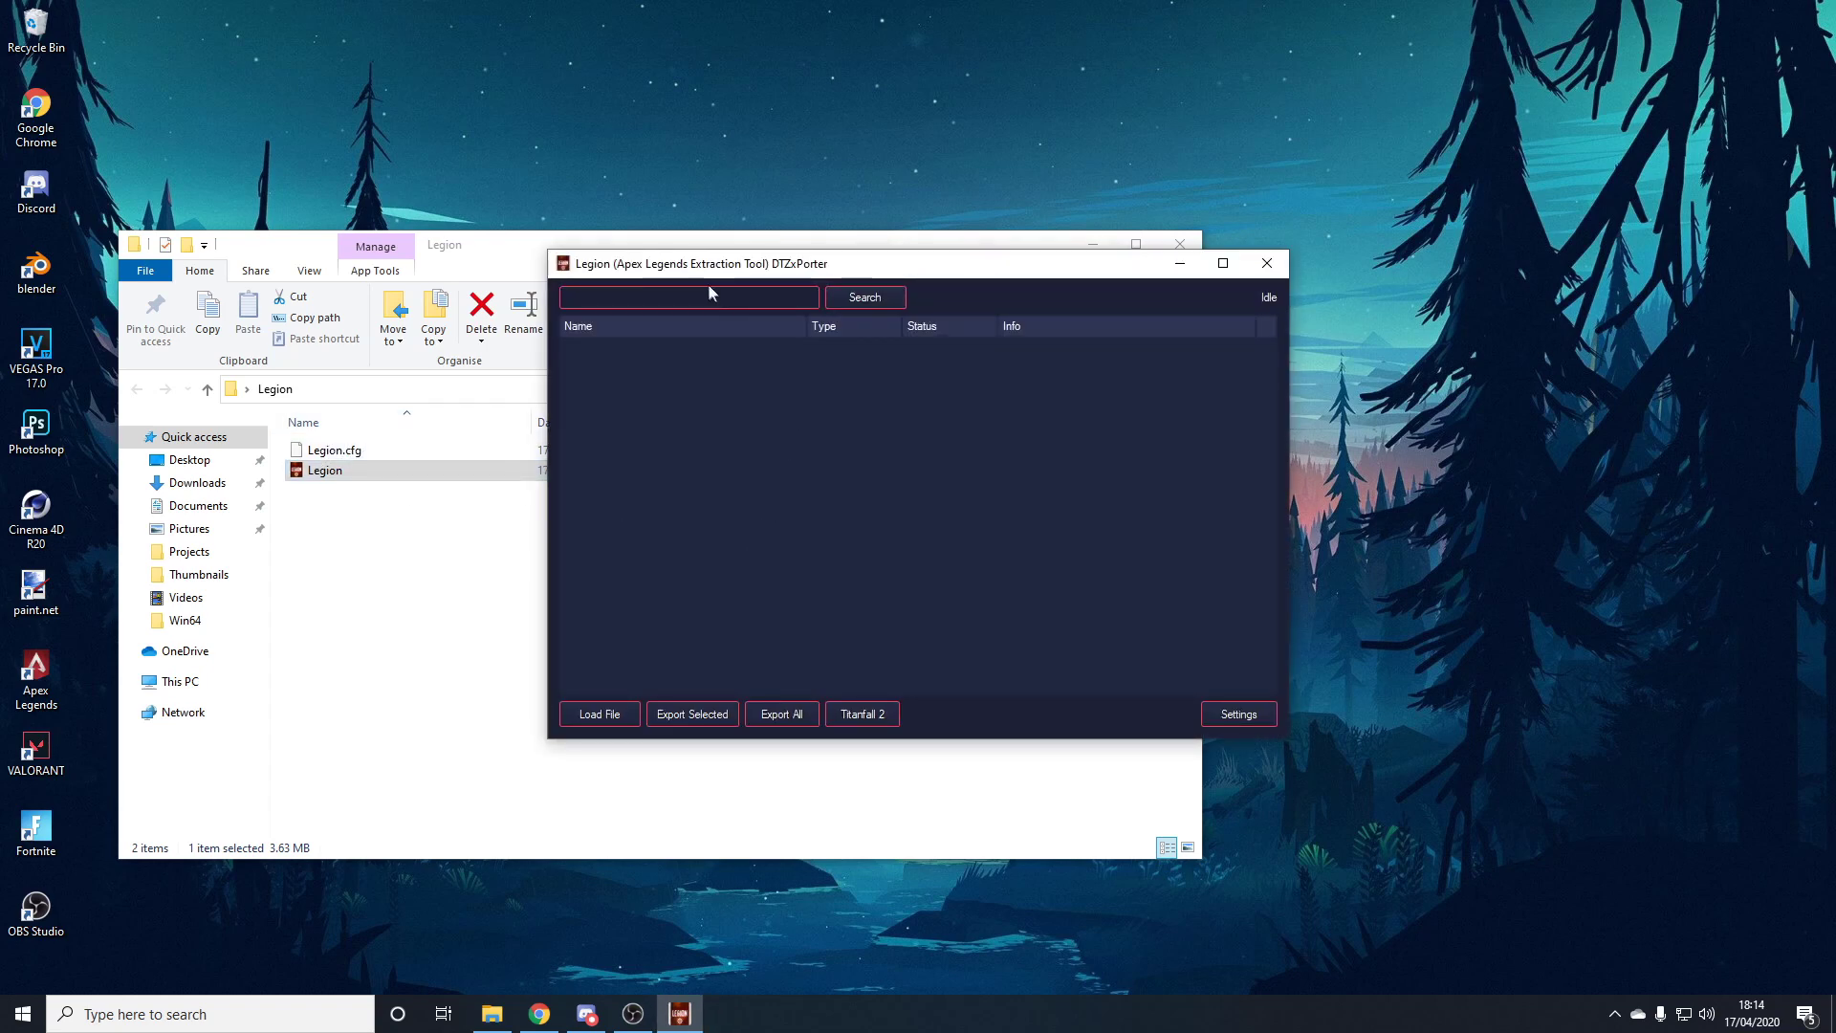
- Turn off Load Animations and Load Images in the application settings
{"action": "left_click", "coordinate": [1245, 721]}
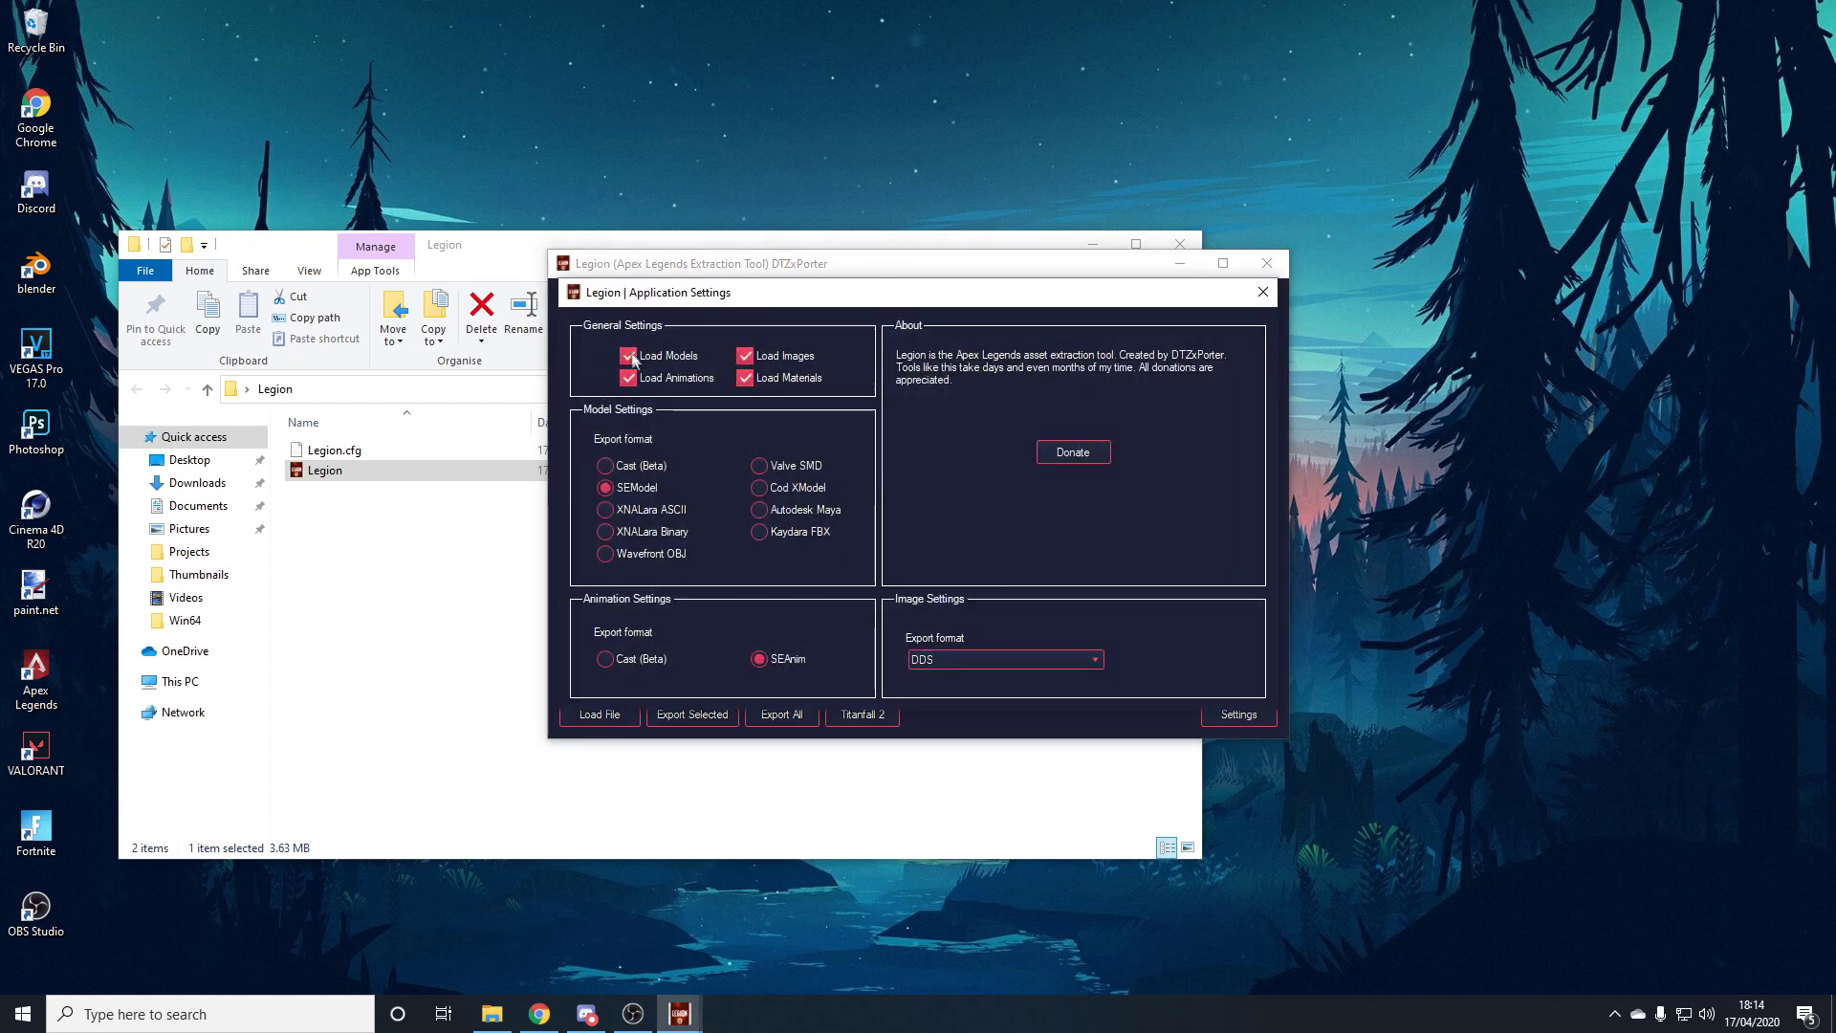
{"action": "left_click", "coordinate": [643, 381]}
{"action": "left_click", "coordinate": [747, 360]}
{"action": "left_click", "coordinate": [1262, 292]}
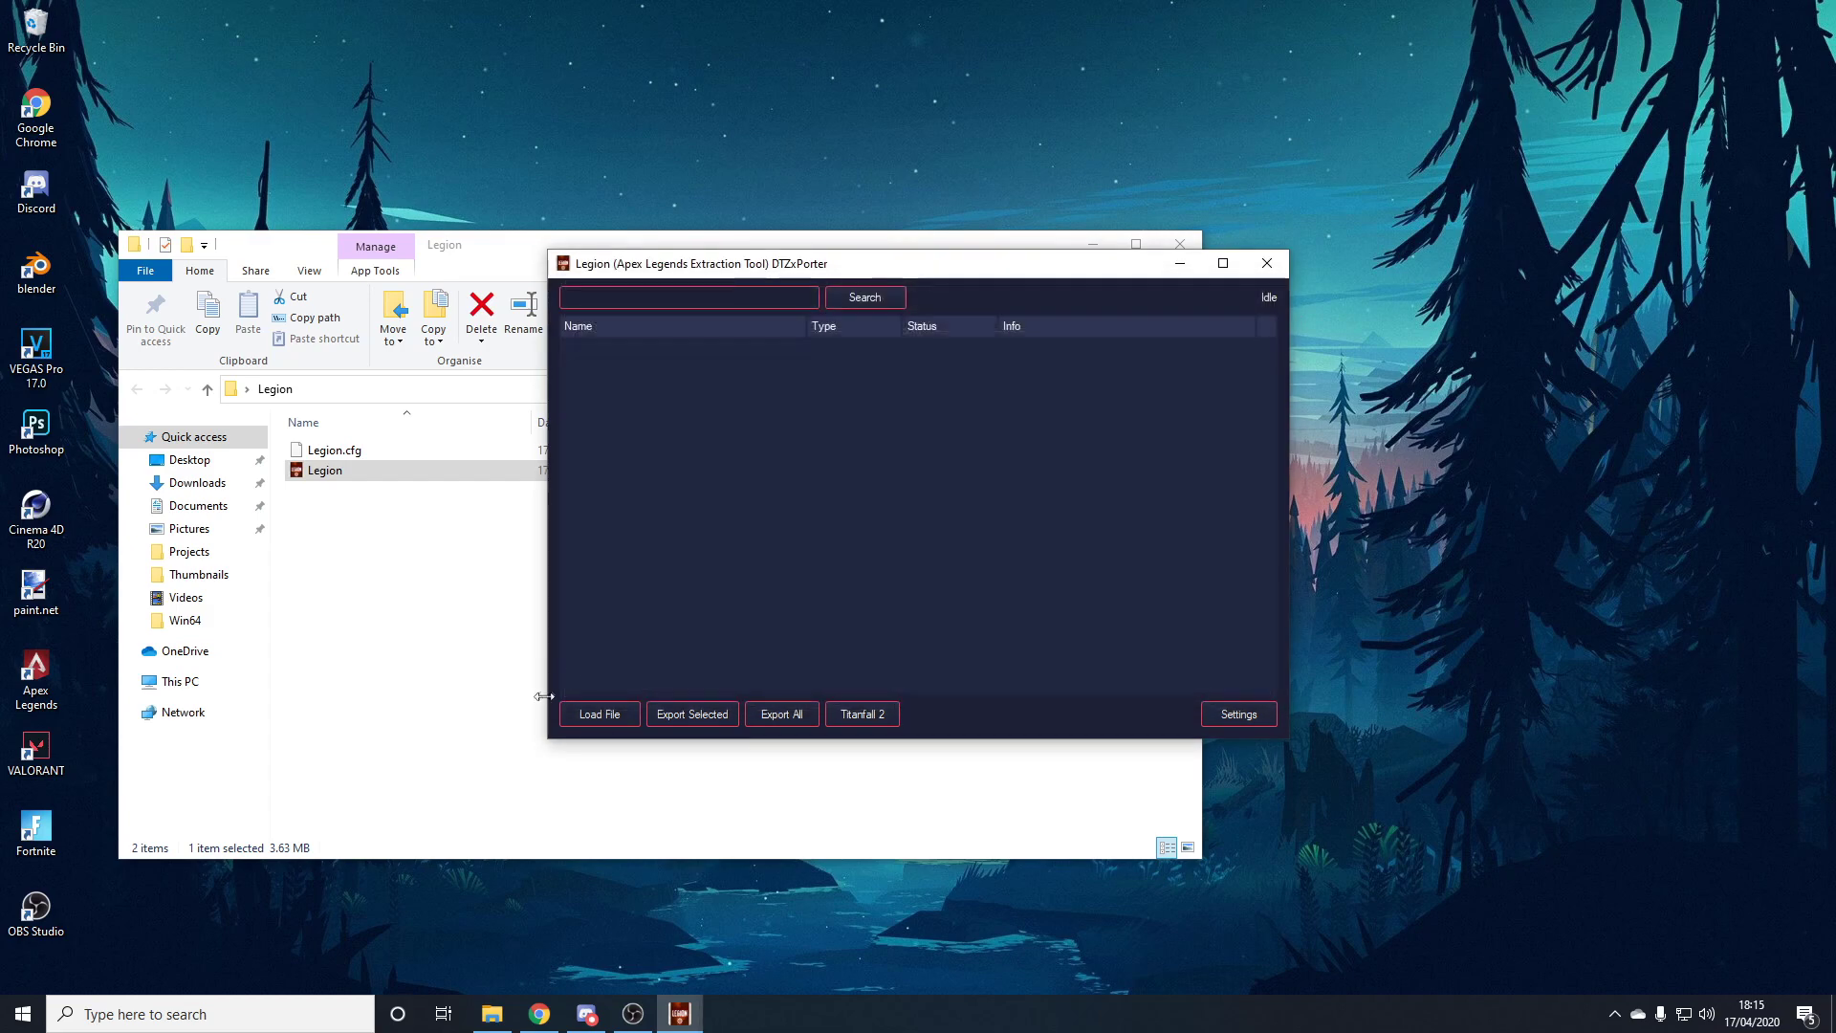
- Start loading a file and look through the rpak files in Apex's Win64 folder, from largest to smallest
{"action": "left_click", "coordinate": [603, 713]}
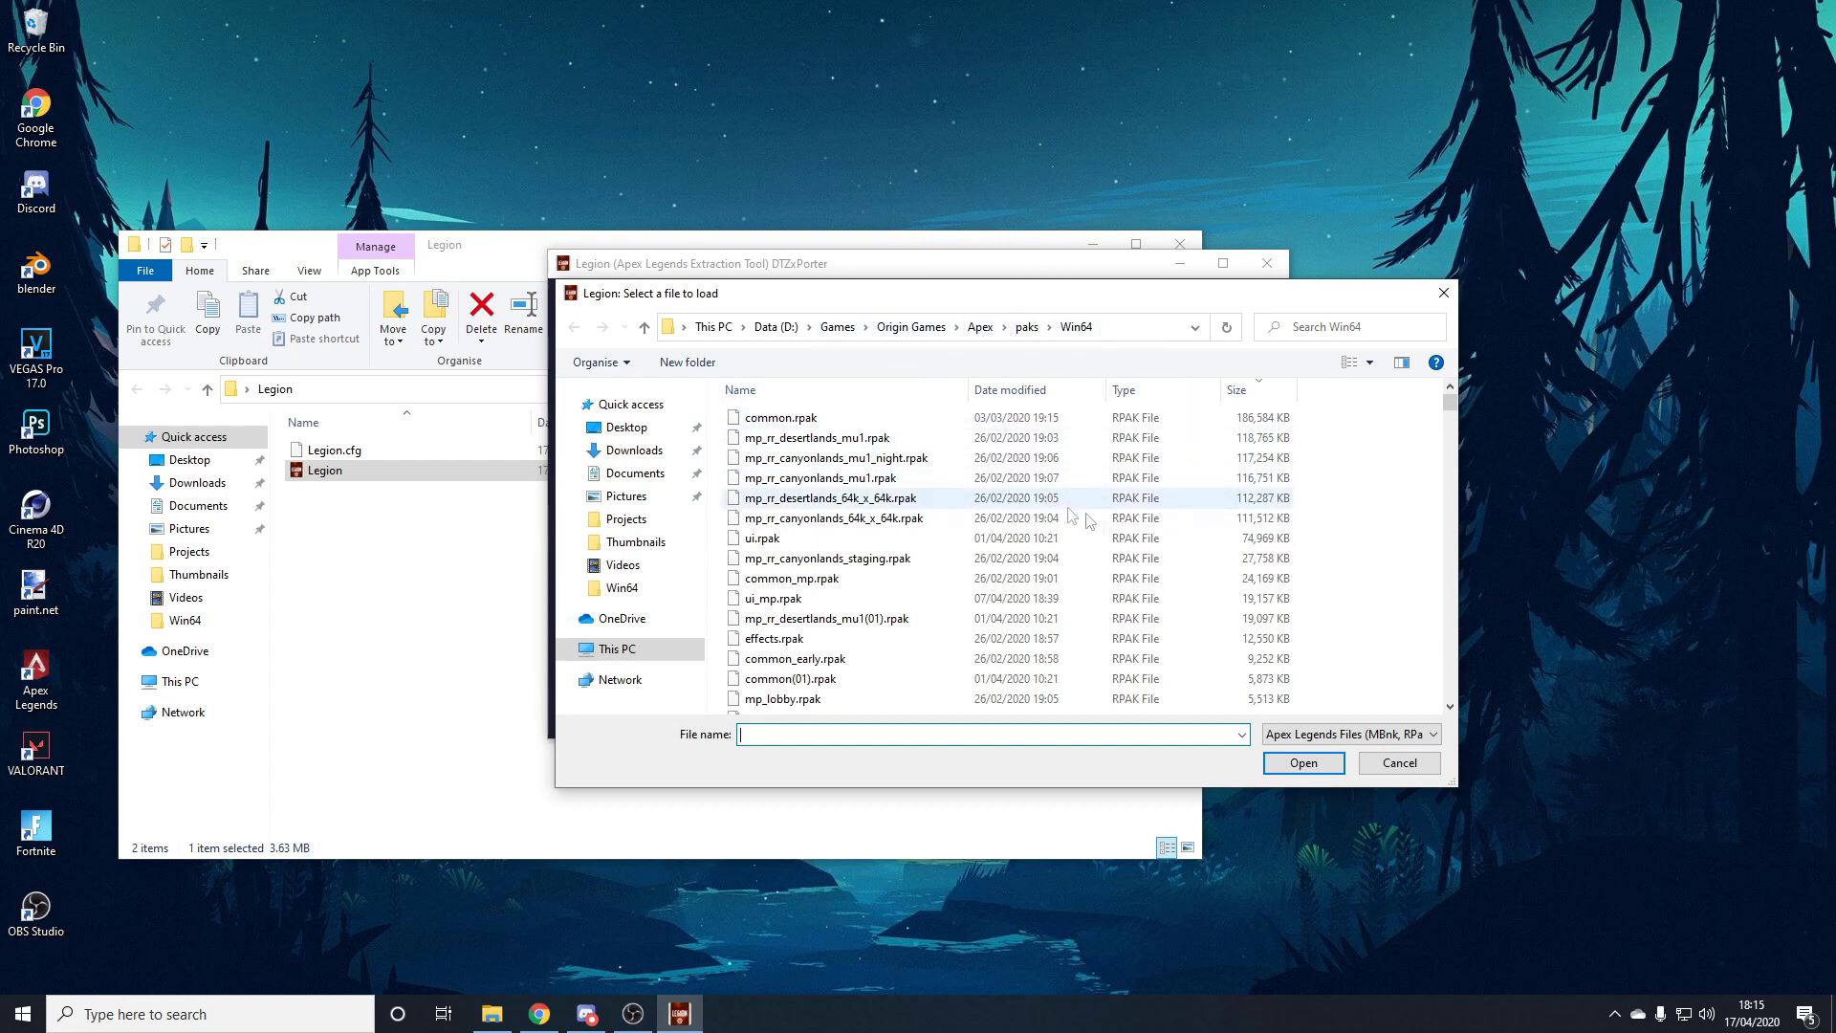
{"action": "scroll", "coordinate": [1088, 521], "scroll_direction": "down", "scroll_amount": 12}
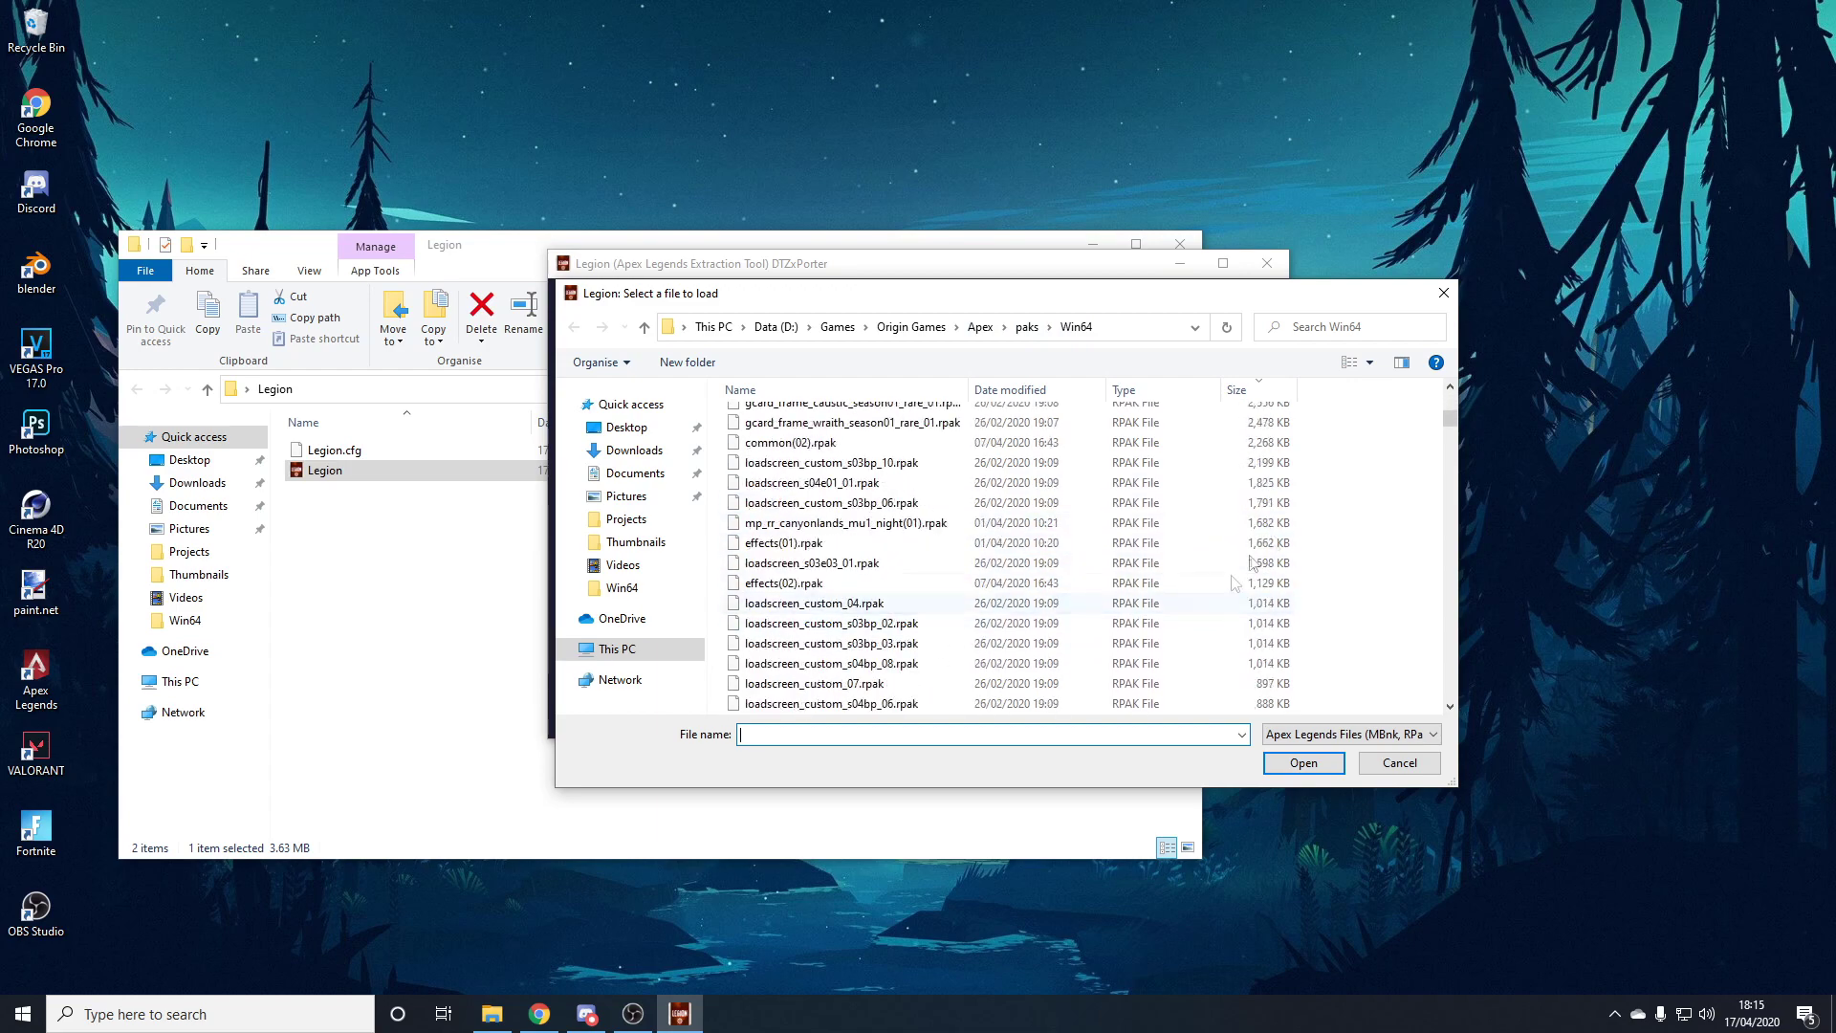
{"action": "scroll", "coordinate": [1243, 430], "scroll_direction": "up", "scroll_amount": 12}
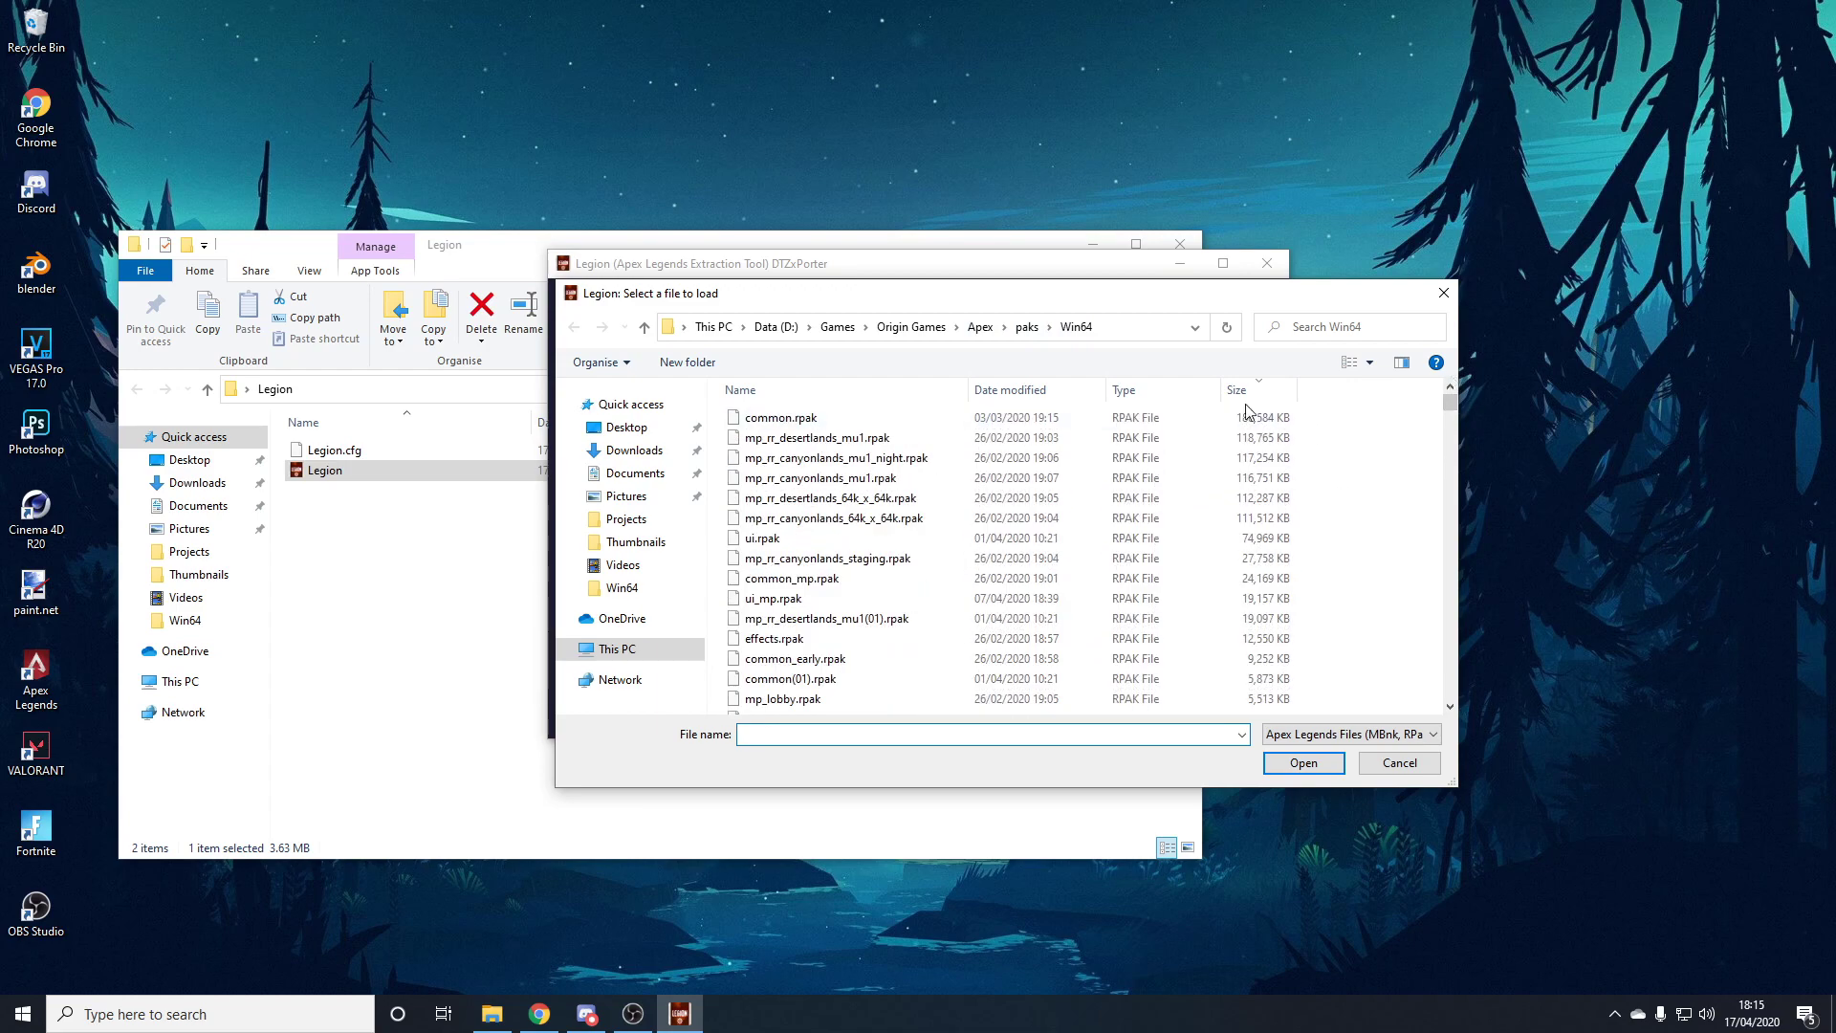
{"action": "left_click", "coordinate": [1247, 420]}
{"action": "scroll", "coordinate": [1228, 478], "scroll_direction": "down", "scroll_amount": 10}
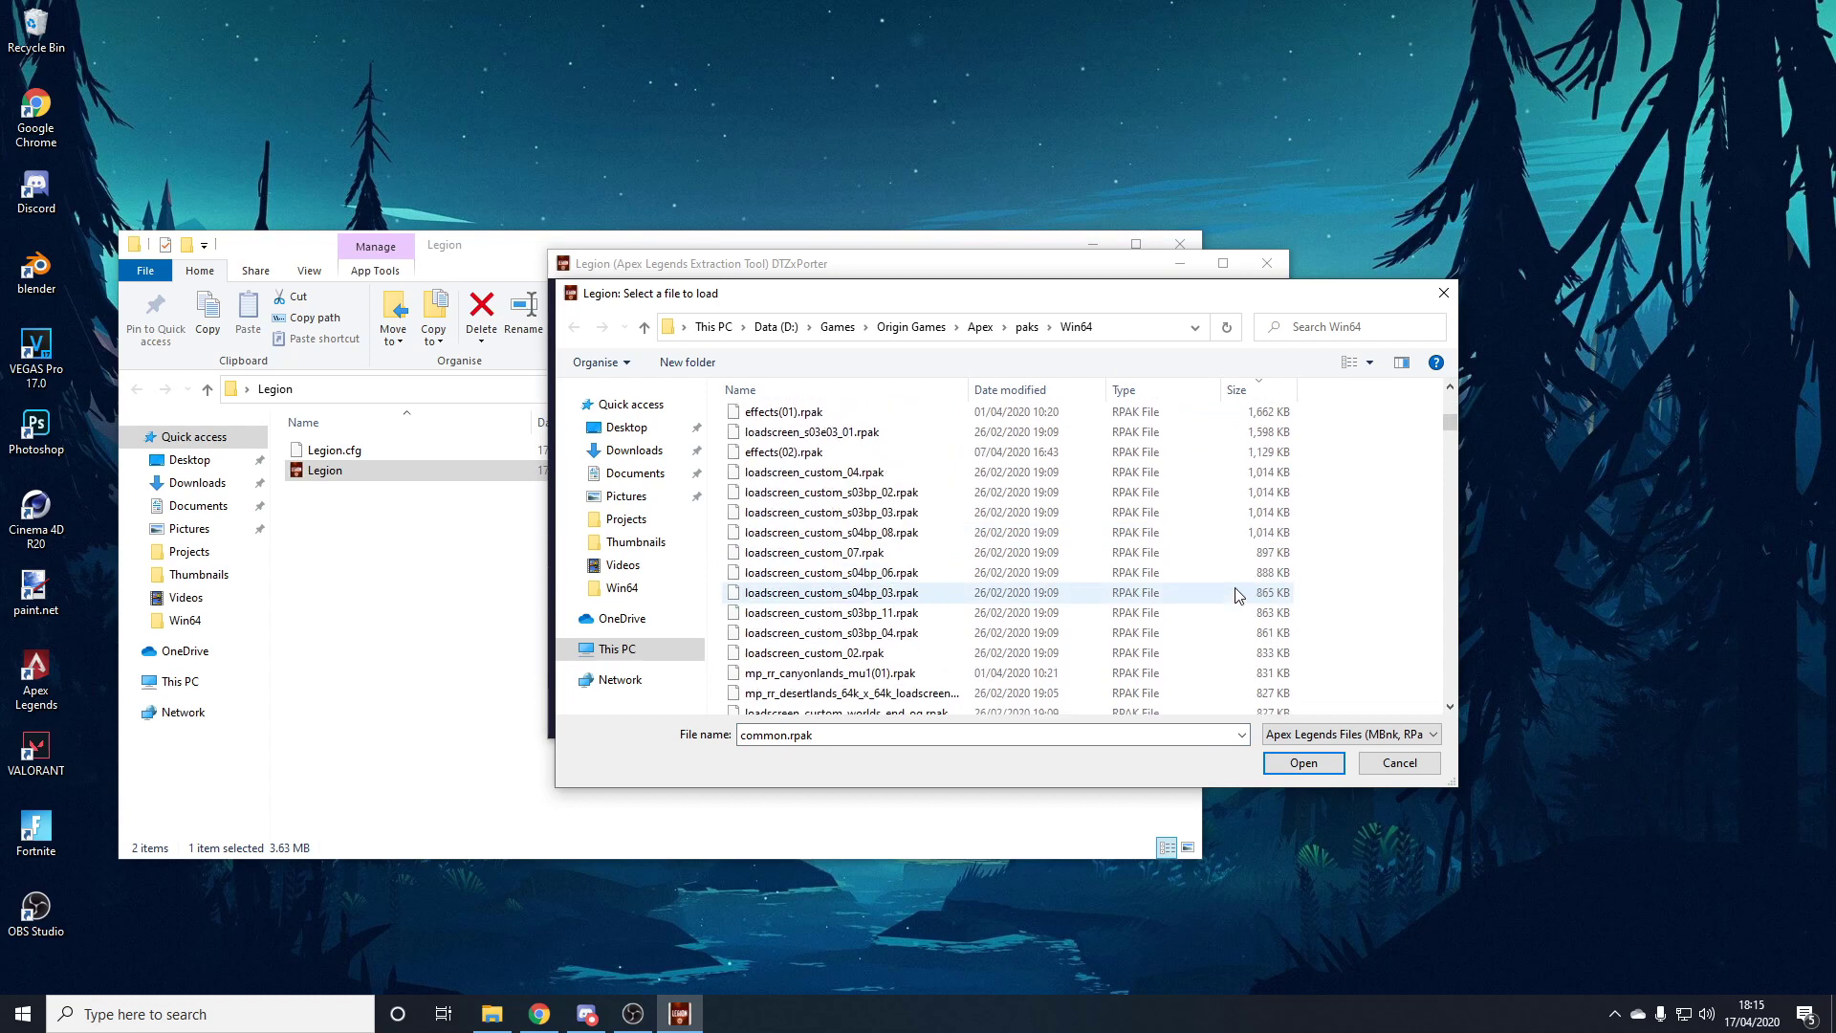
{"action": "left_click", "coordinate": [1021, 566]}
{"action": "scroll", "coordinate": [1008, 573], "scroll_direction": "down", "scroll_amount": 2}
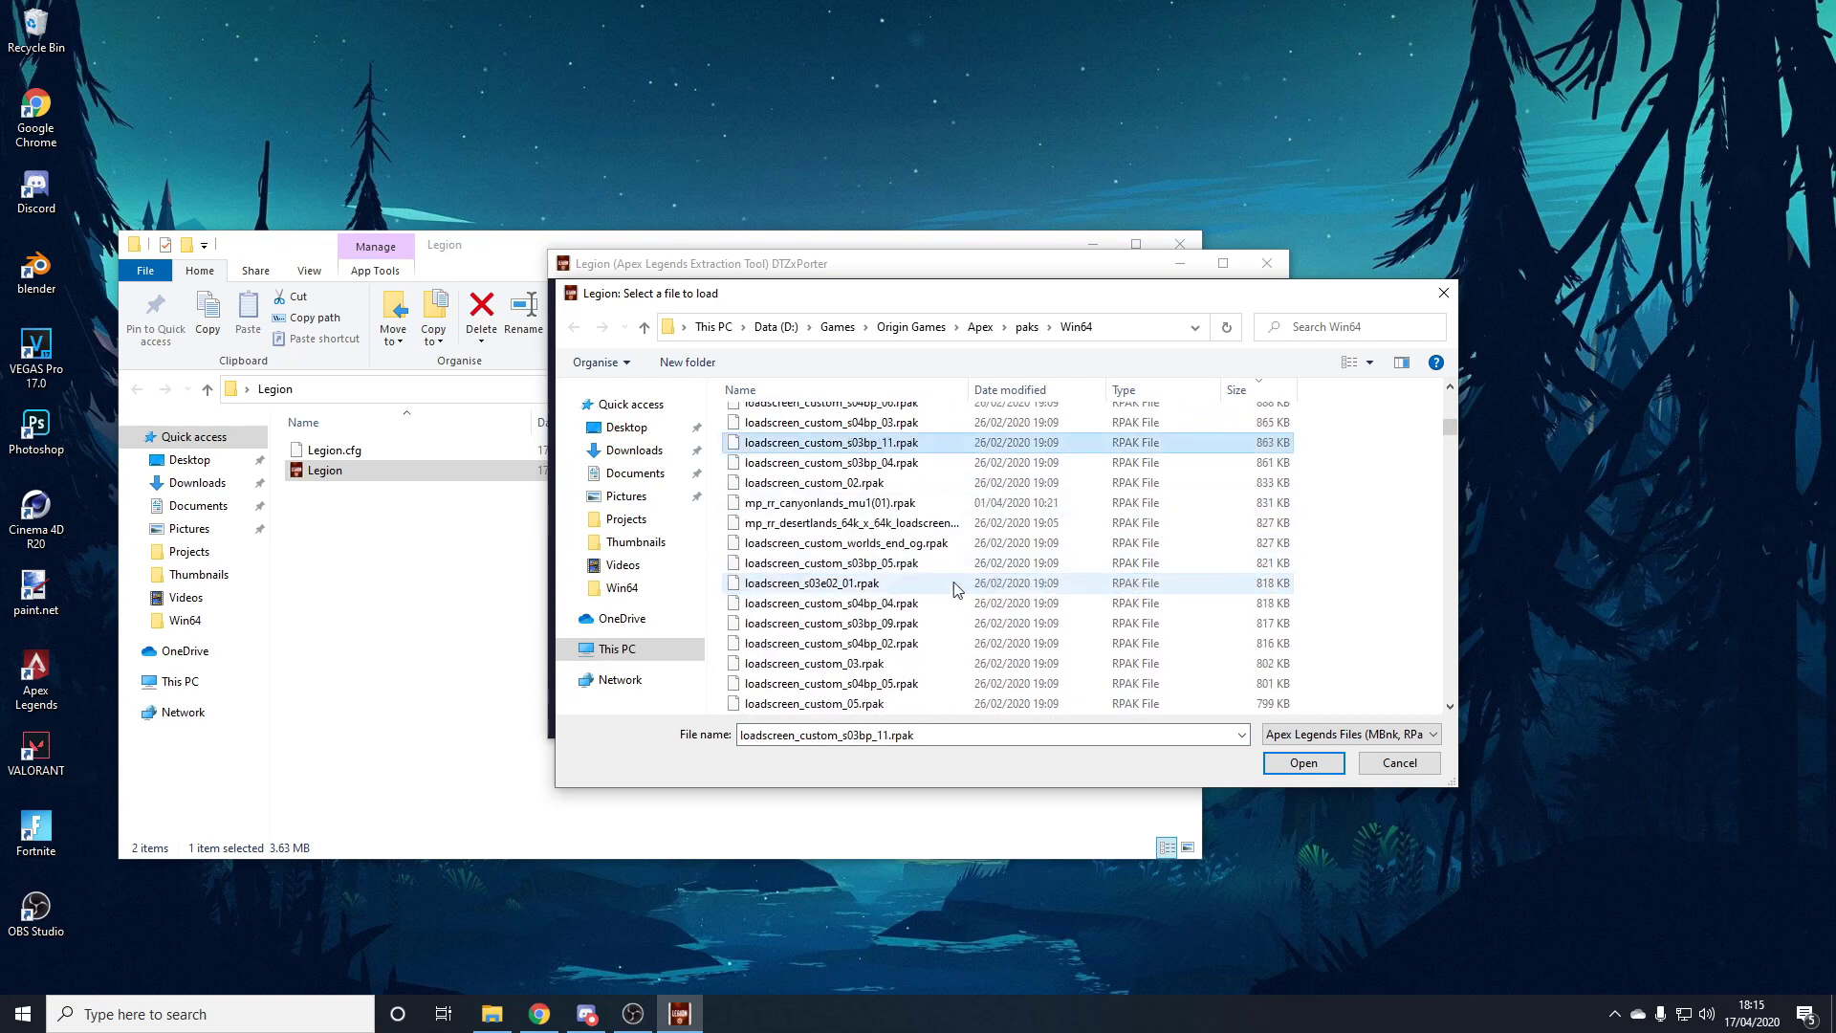
{"action": "scroll", "coordinate": [956, 588], "scroll_direction": "down", "scroll_amount": 12}
{"action": "left_click", "coordinate": [798, 502]}
{"action": "scroll", "coordinate": [946, 583], "scroll_direction": "down", "scroll_amount": 6}
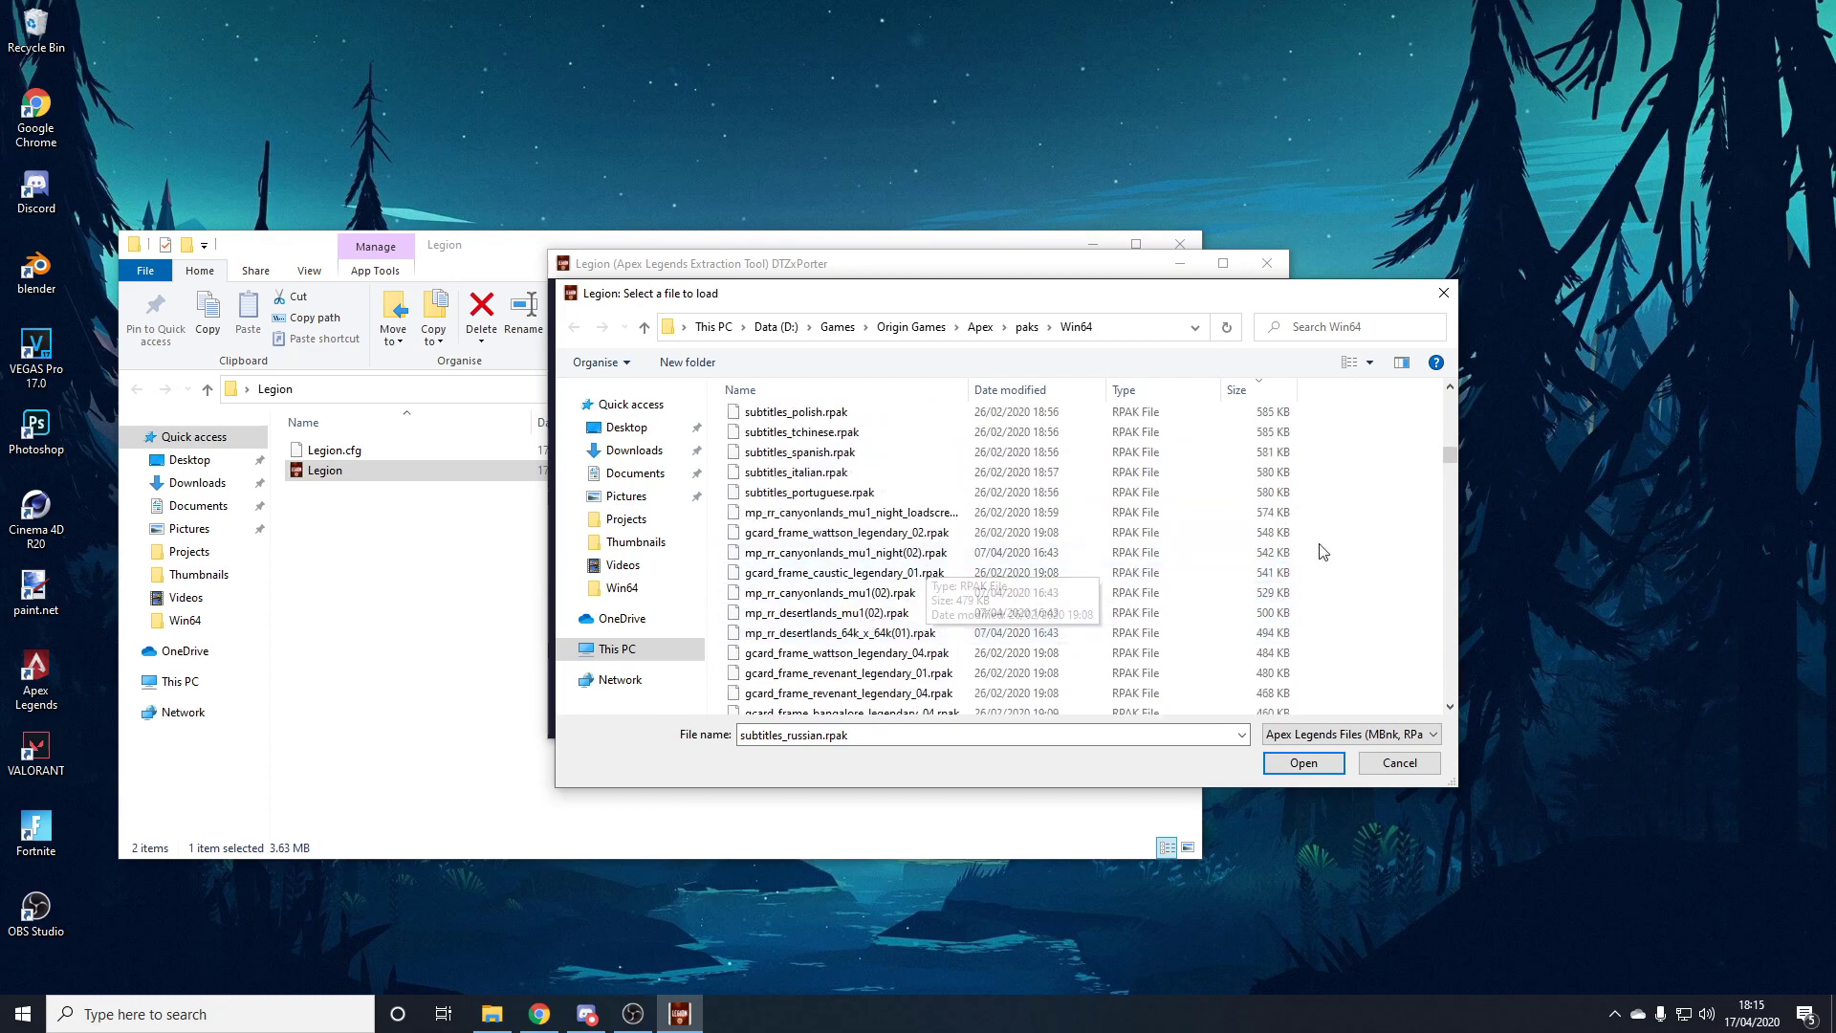
{"action": "left_click_drag", "start_coordinate": [1447, 462], "coordinate": [1449, 412]}
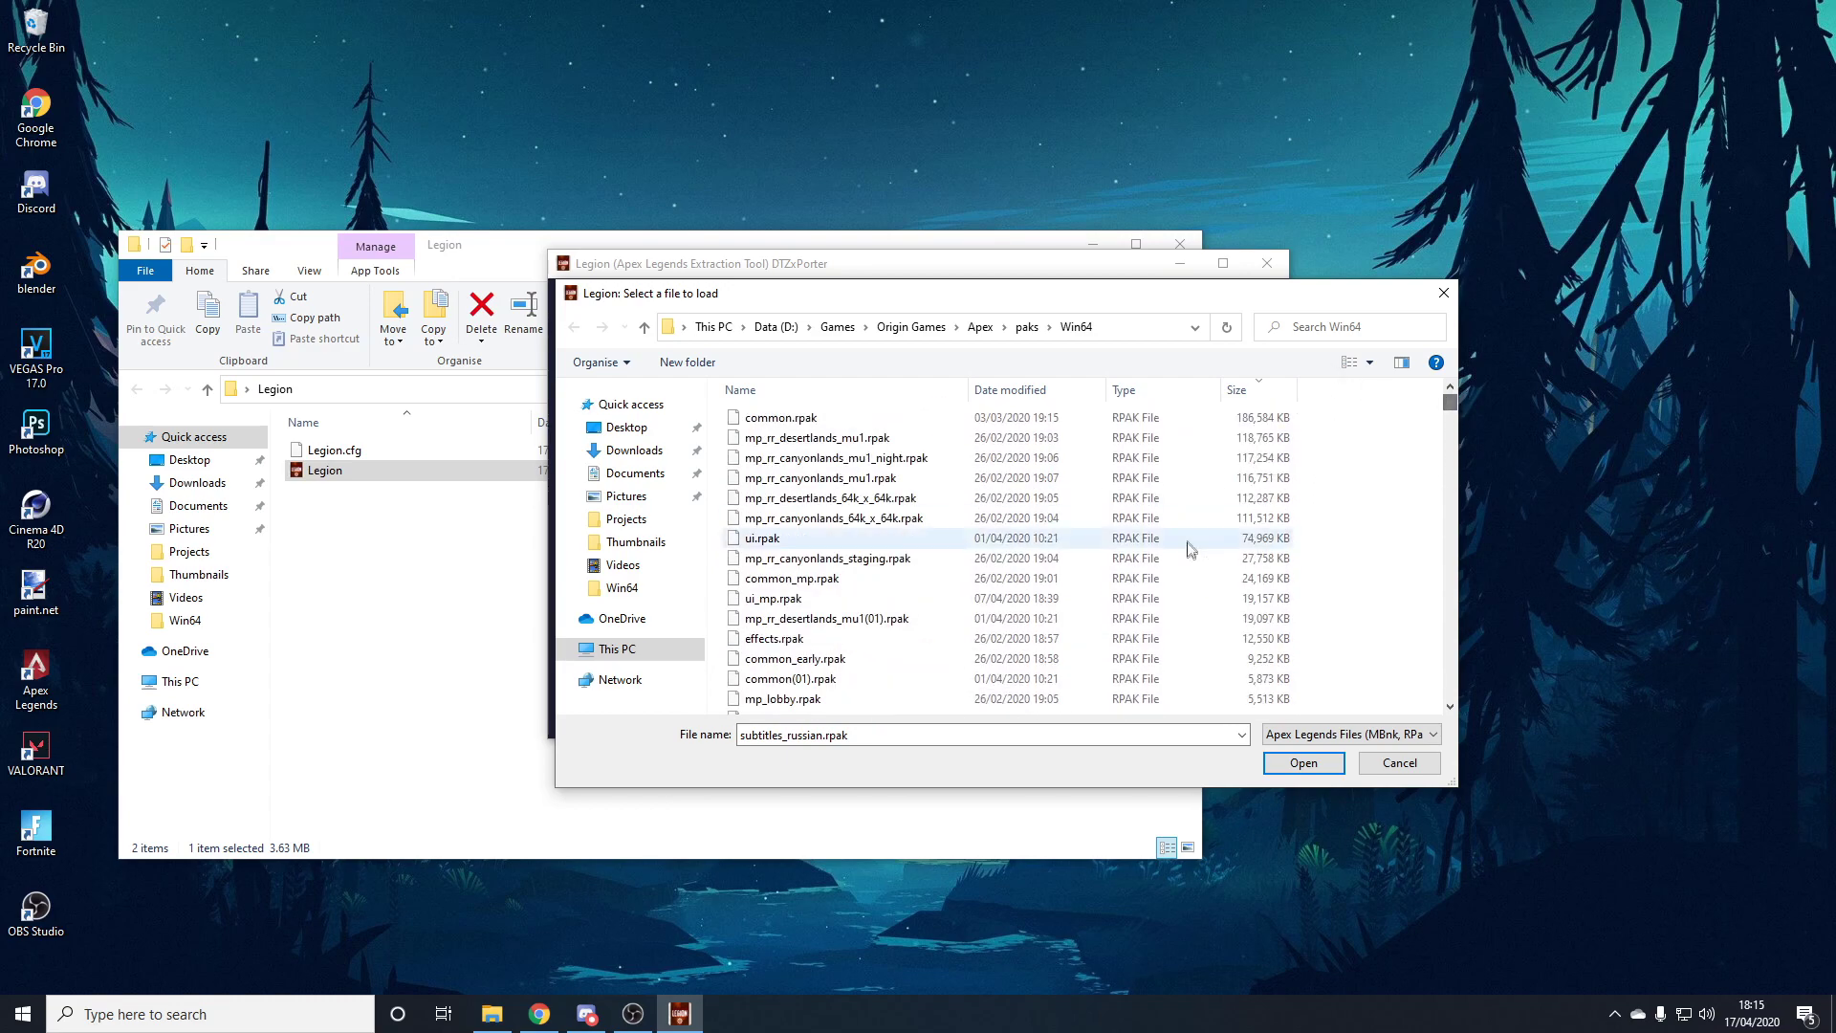
{"action": "scroll", "coordinate": [1253, 564], "scroll_direction": "up", "scroll_amount": 2}
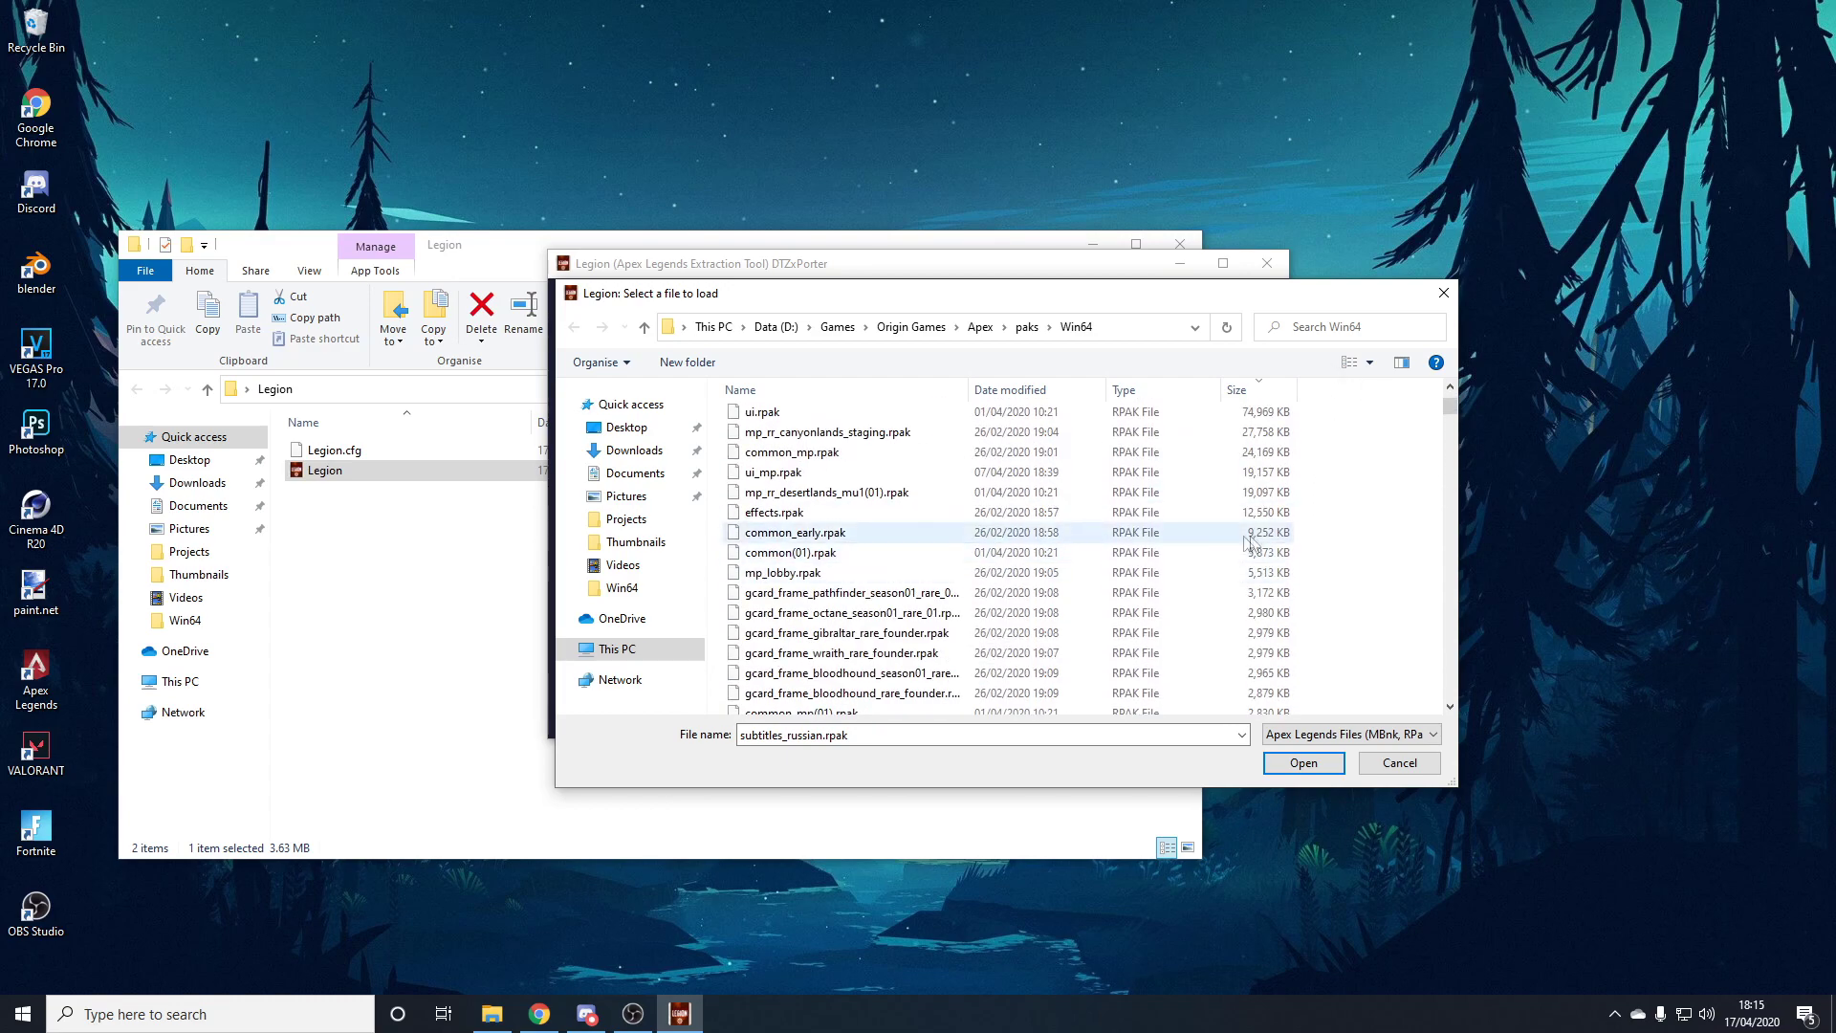
{"action": "scroll", "coordinate": [1200, 516], "scroll_direction": "up", "scroll_amount": 2}
- Select common.rpak, sort the Win64 files by name, and sort them back by size with the largest first
{"action": "left_click", "coordinate": [779, 417]}
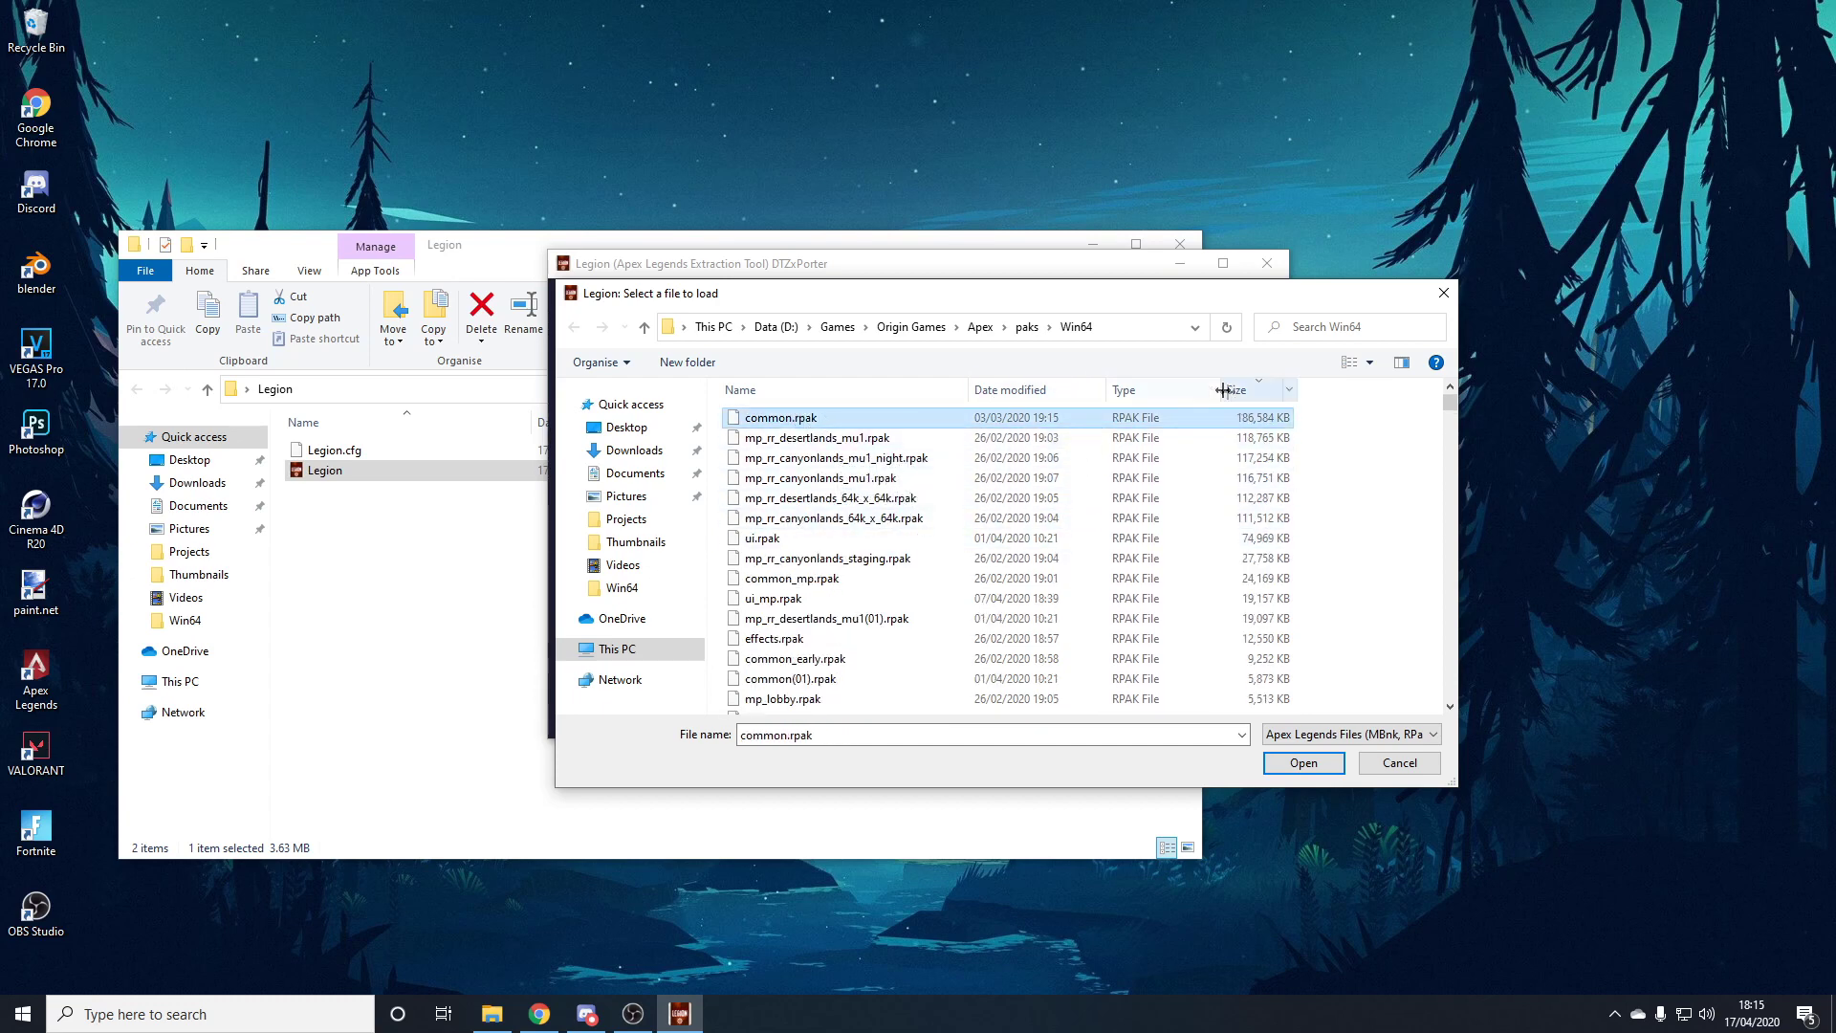
{"action": "left_click", "coordinate": [803, 394]}
{"action": "scroll", "coordinate": [1387, 597], "scroll_direction": "down", "scroll_amount": 5}
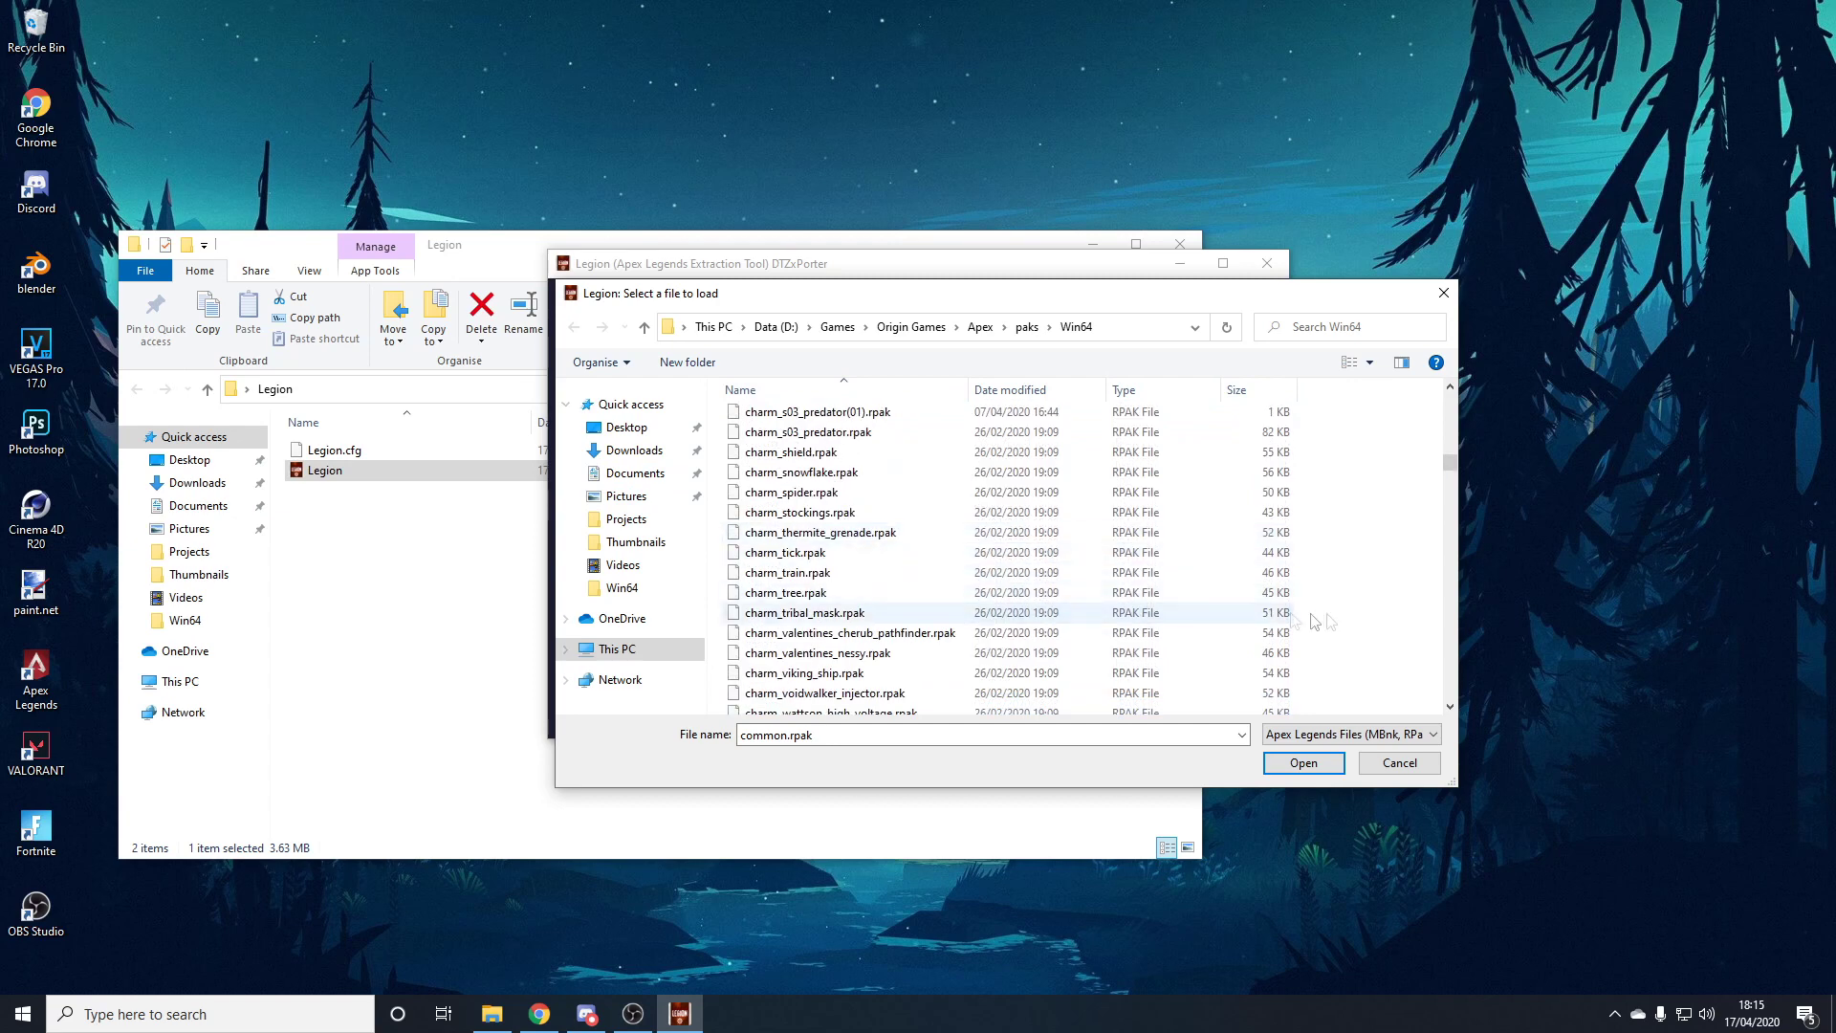
{"action": "scroll", "coordinate": [1448, 473], "scroll_direction": "up", "scroll_amount": 5}
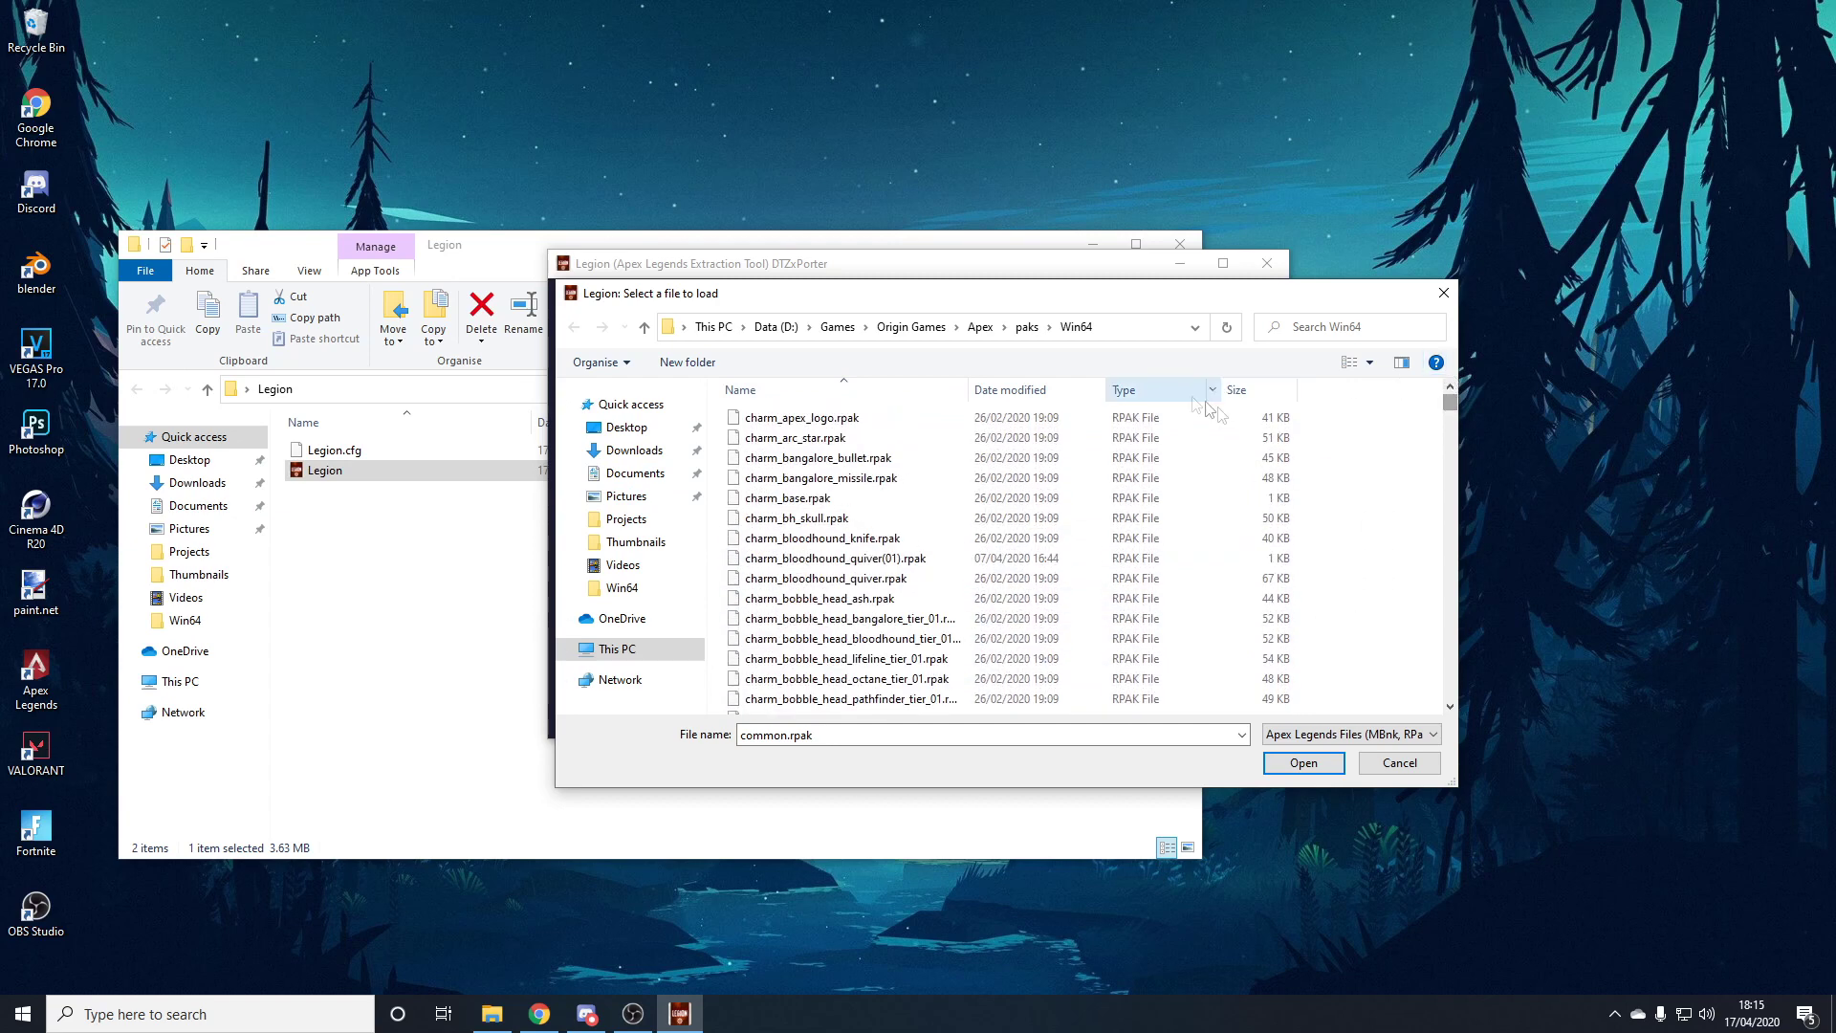
{"action": "left_click", "coordinate": [1259, 394]}
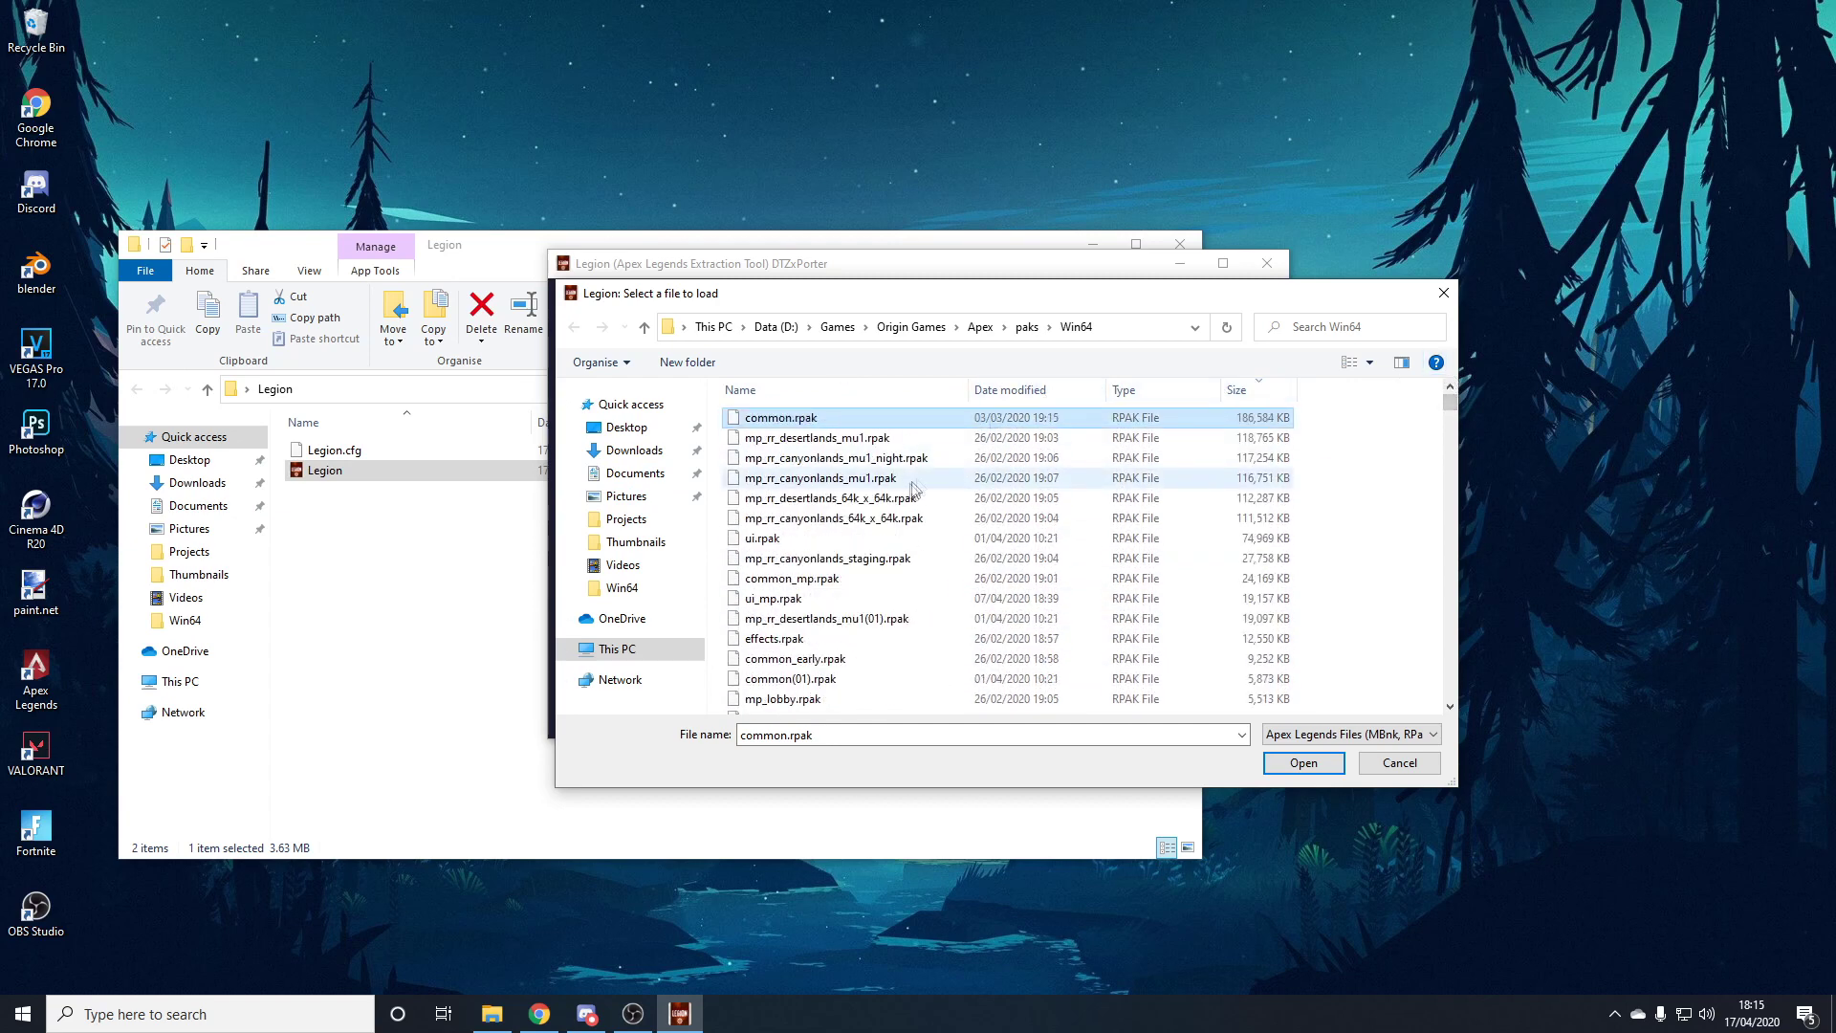
- Load common.rpak from the Win64 folder into Legion
{"action": "left_click", "coordinate": [968, 438]}
{"action": "left_click", "coordinate": [1197, 418]}
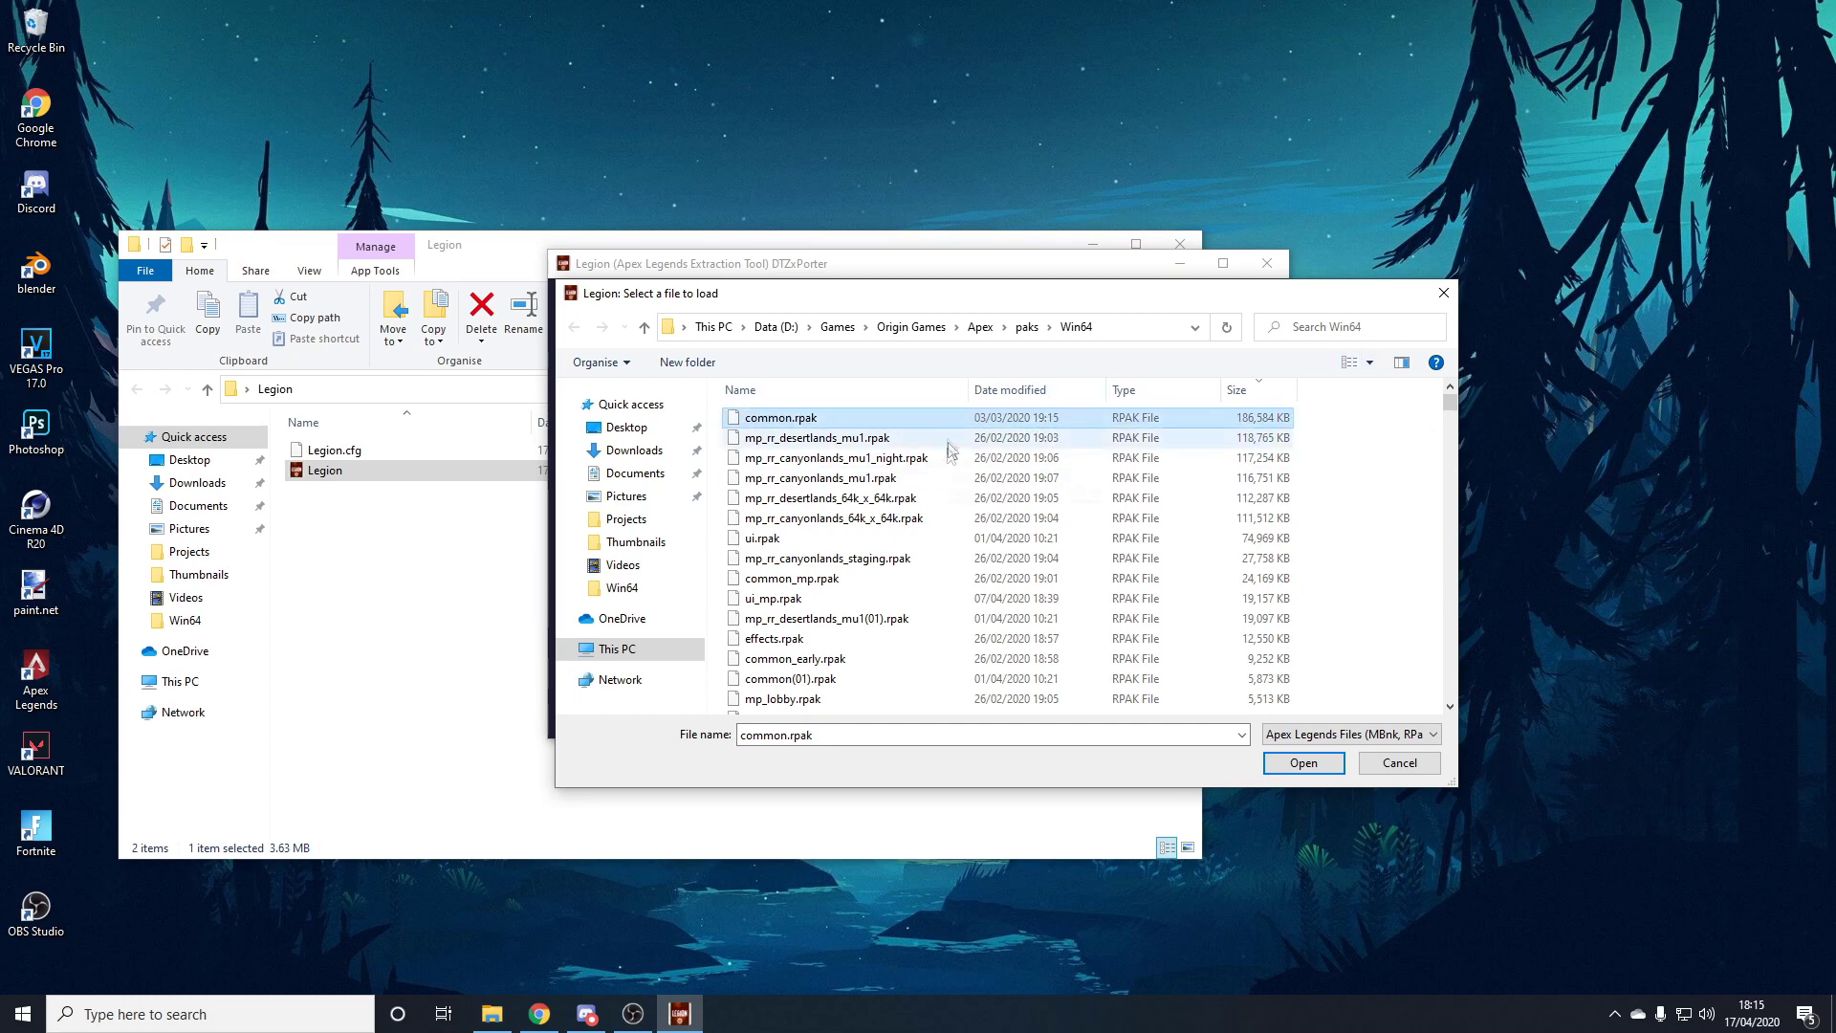
{"action": "left_click", "coordinate": [827, 438]}
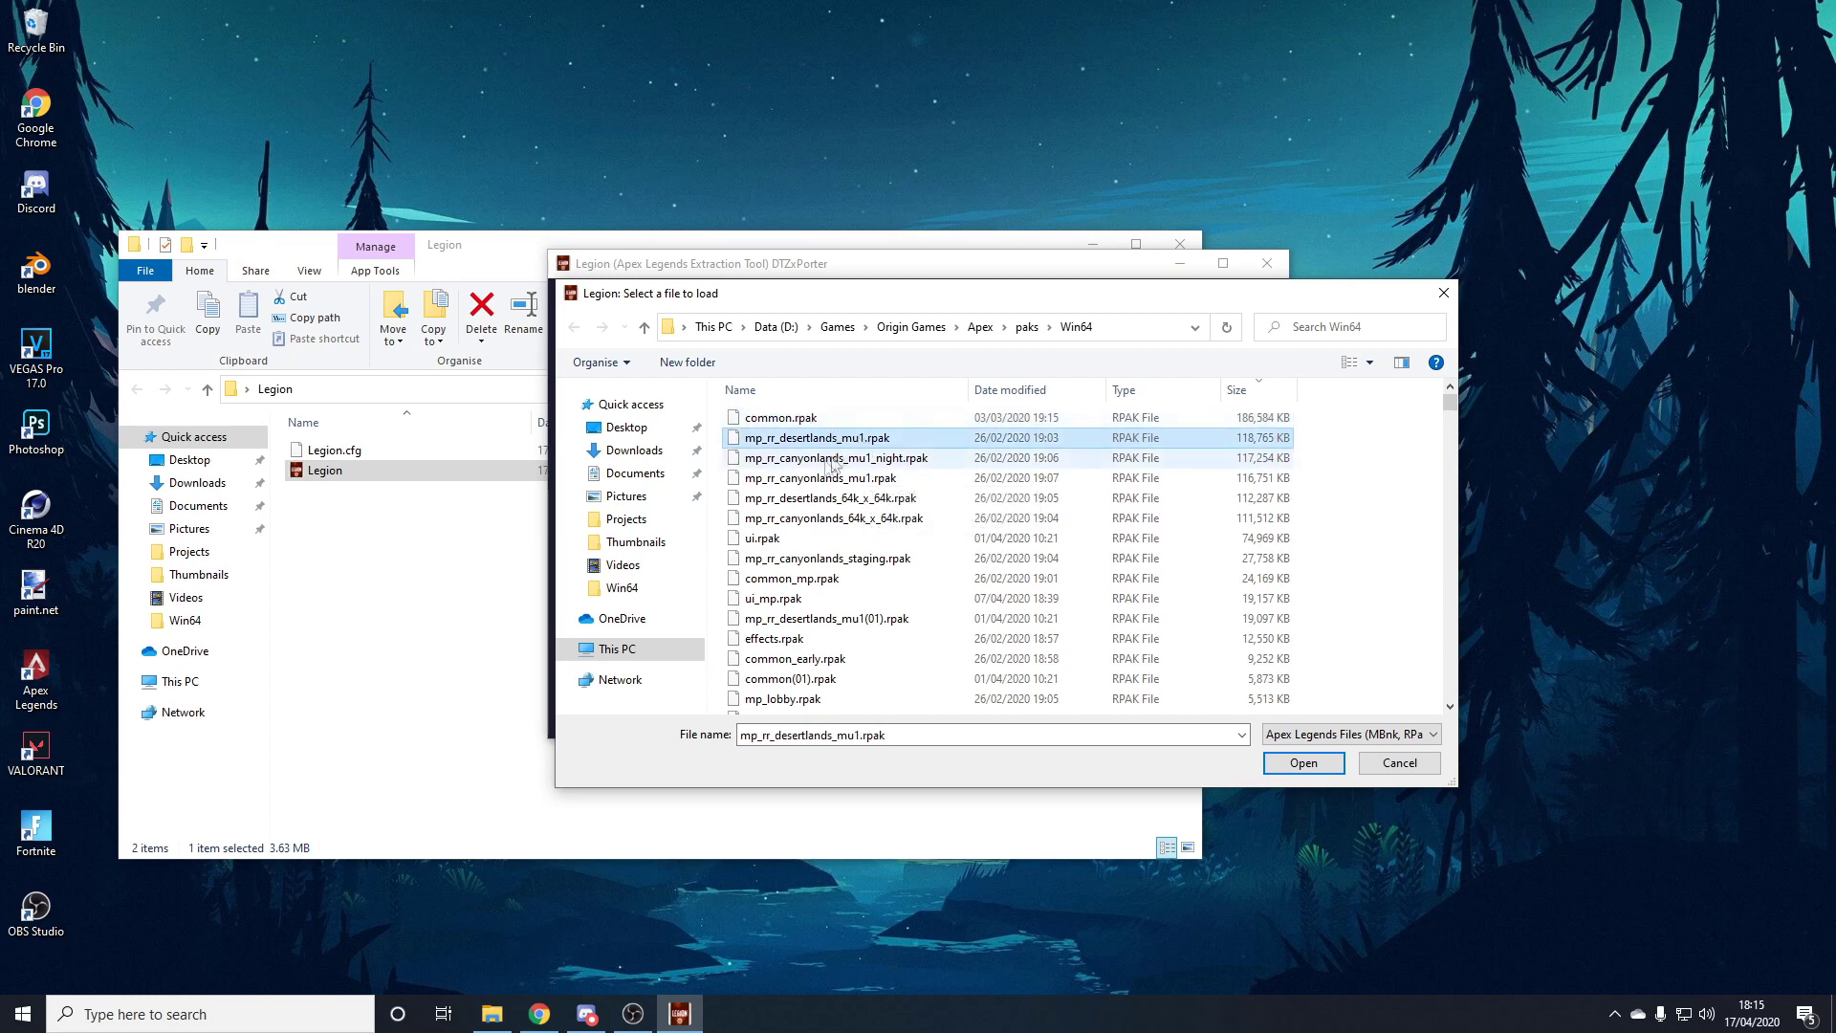
{"action": "left_click", "coordinate": [832, 440]}
{"action": "left_click", "coordinate": [957, 442]}
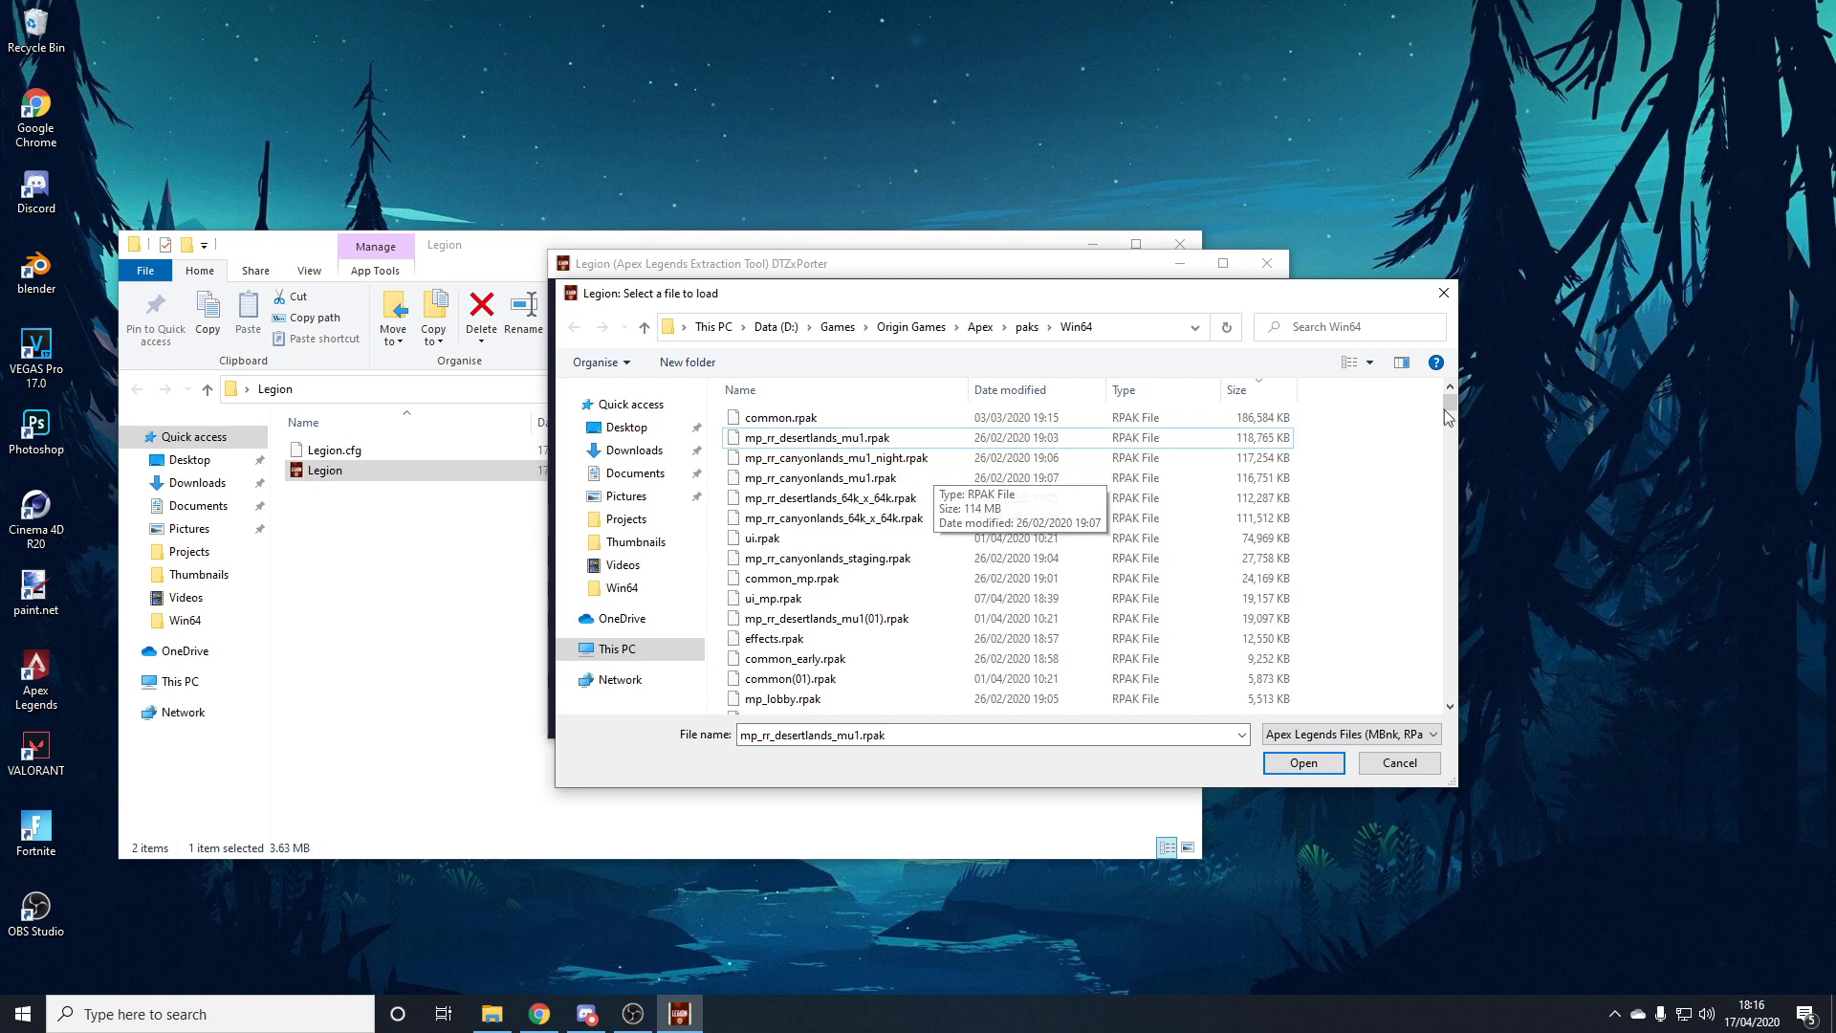
{"action": "left_click", "coordinate": [846, 478]}
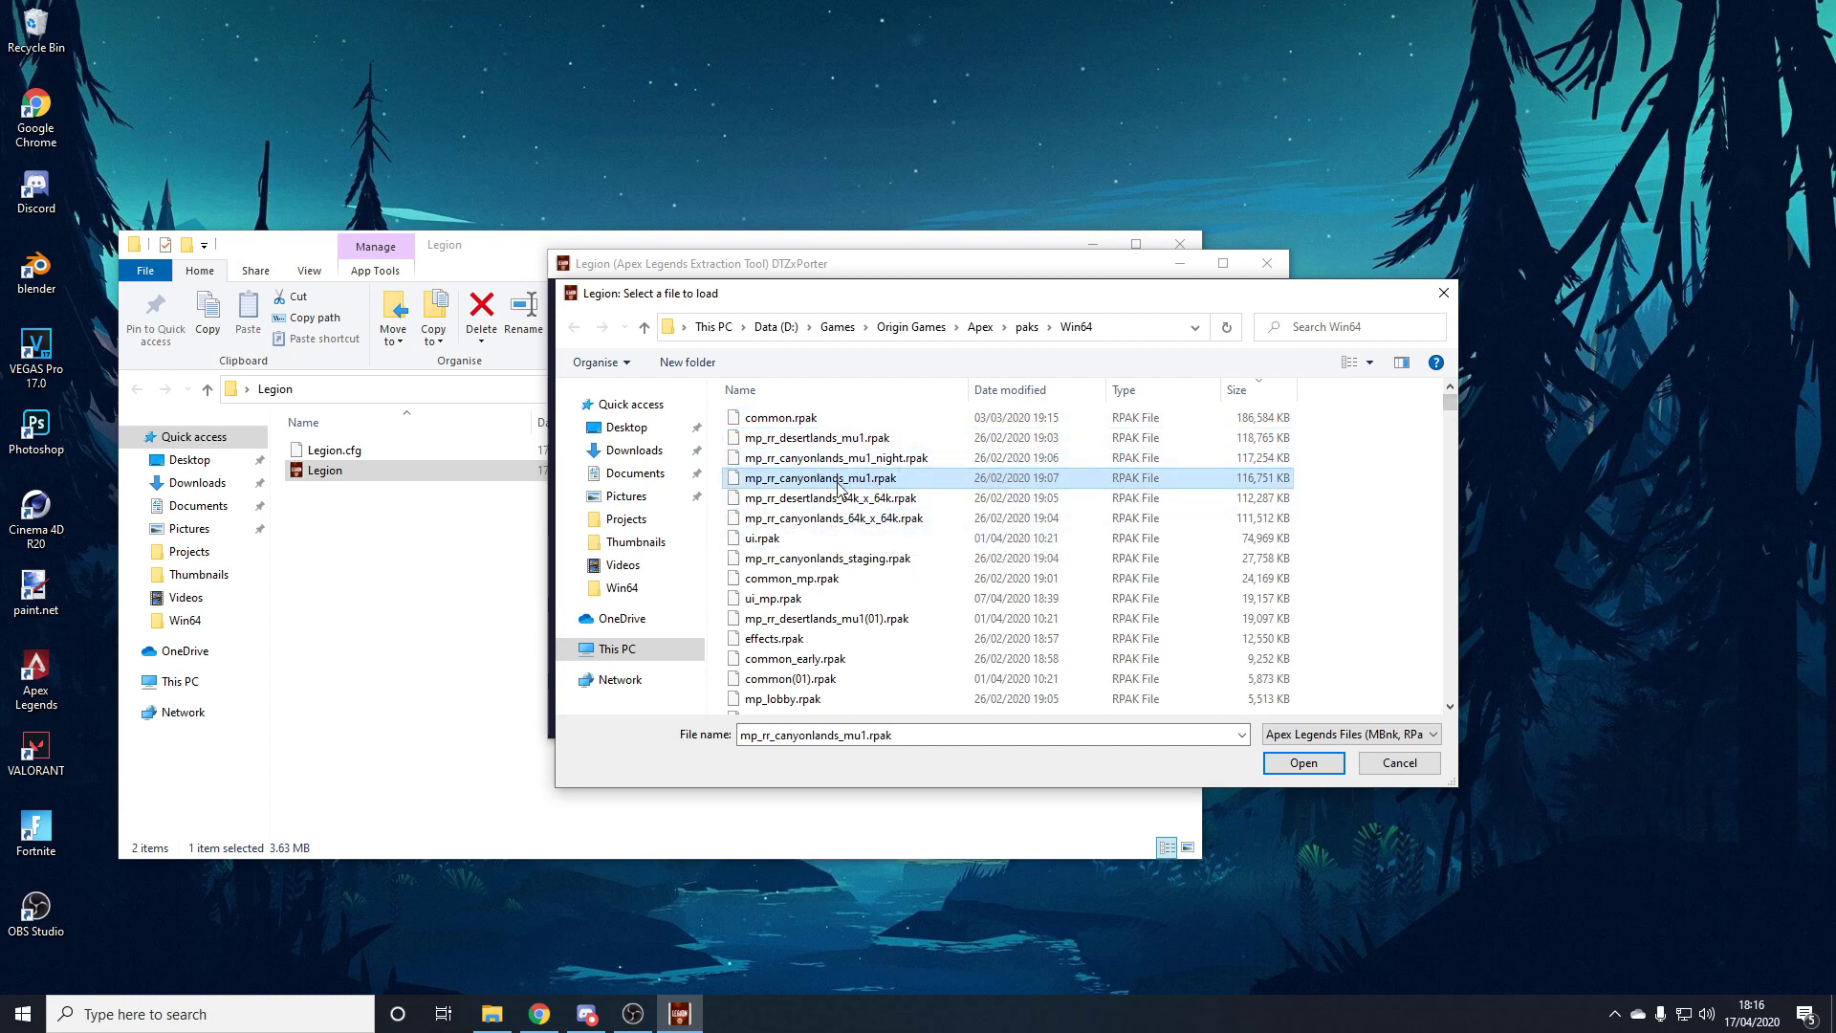
{"action": "left_click", "coordinate": [791, 439]}
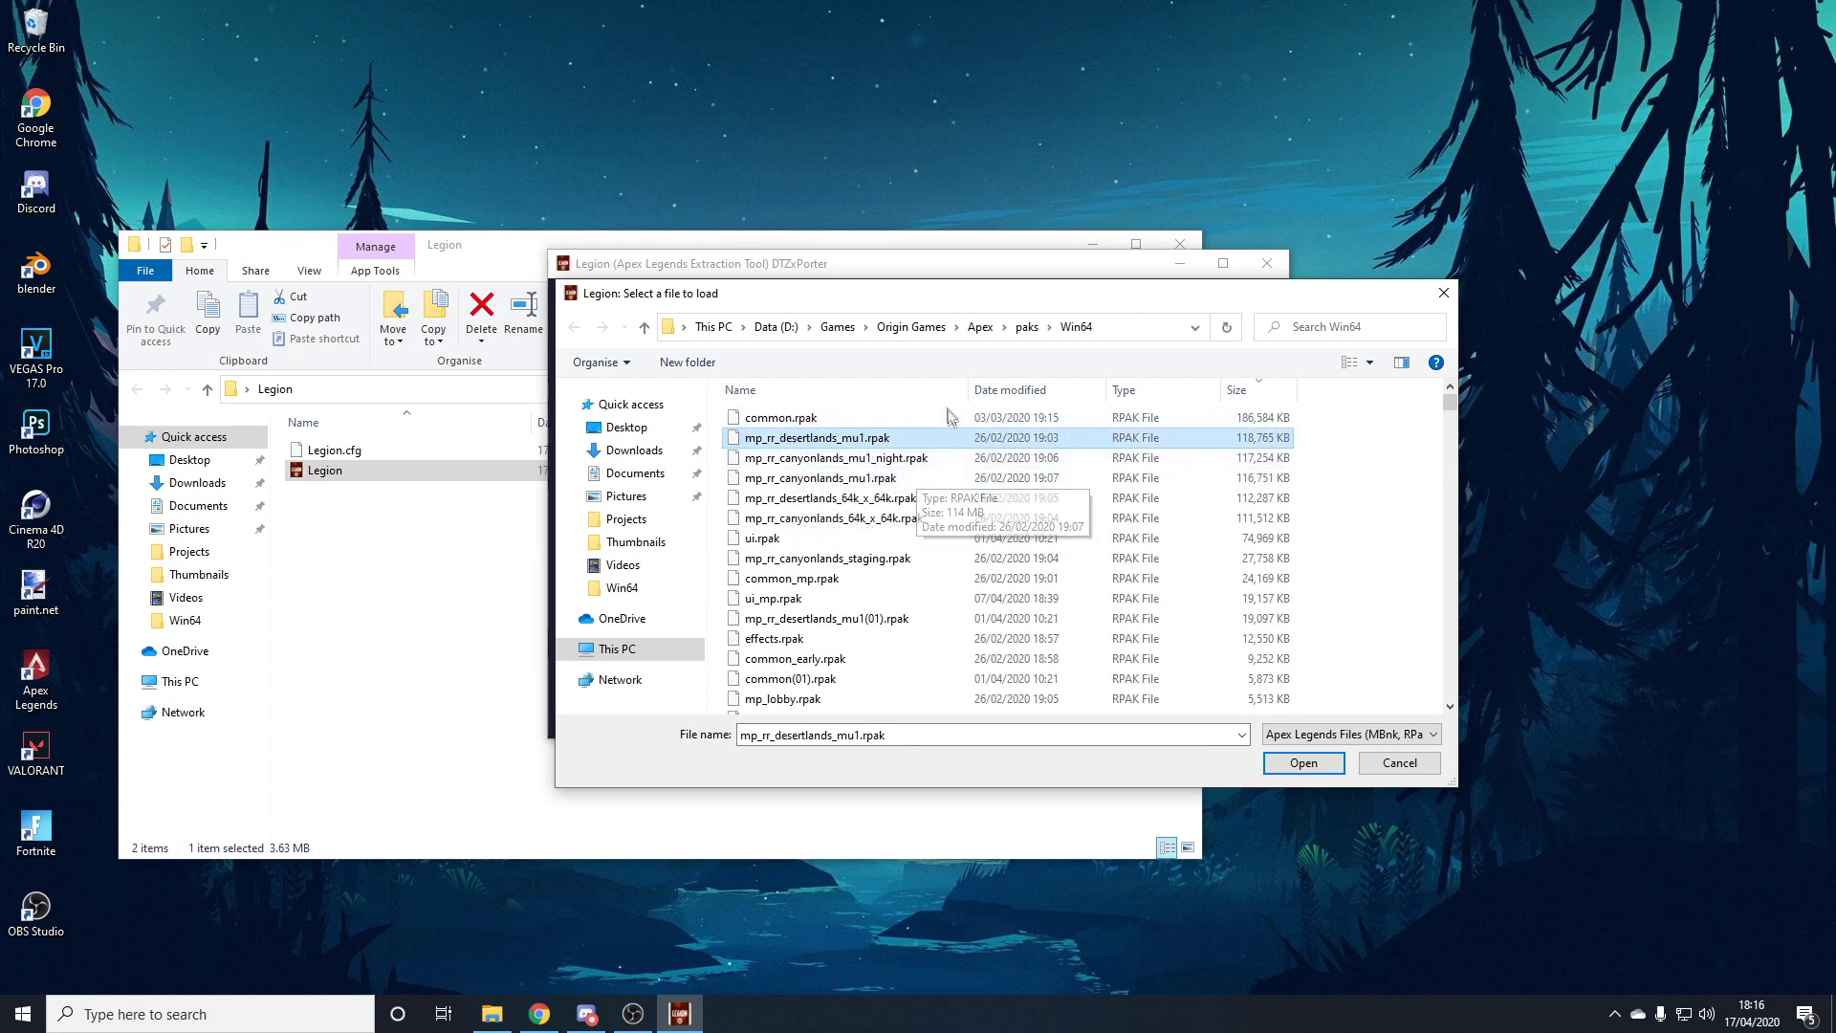
{"action": "double_click", "coordinate": [827, 420]}
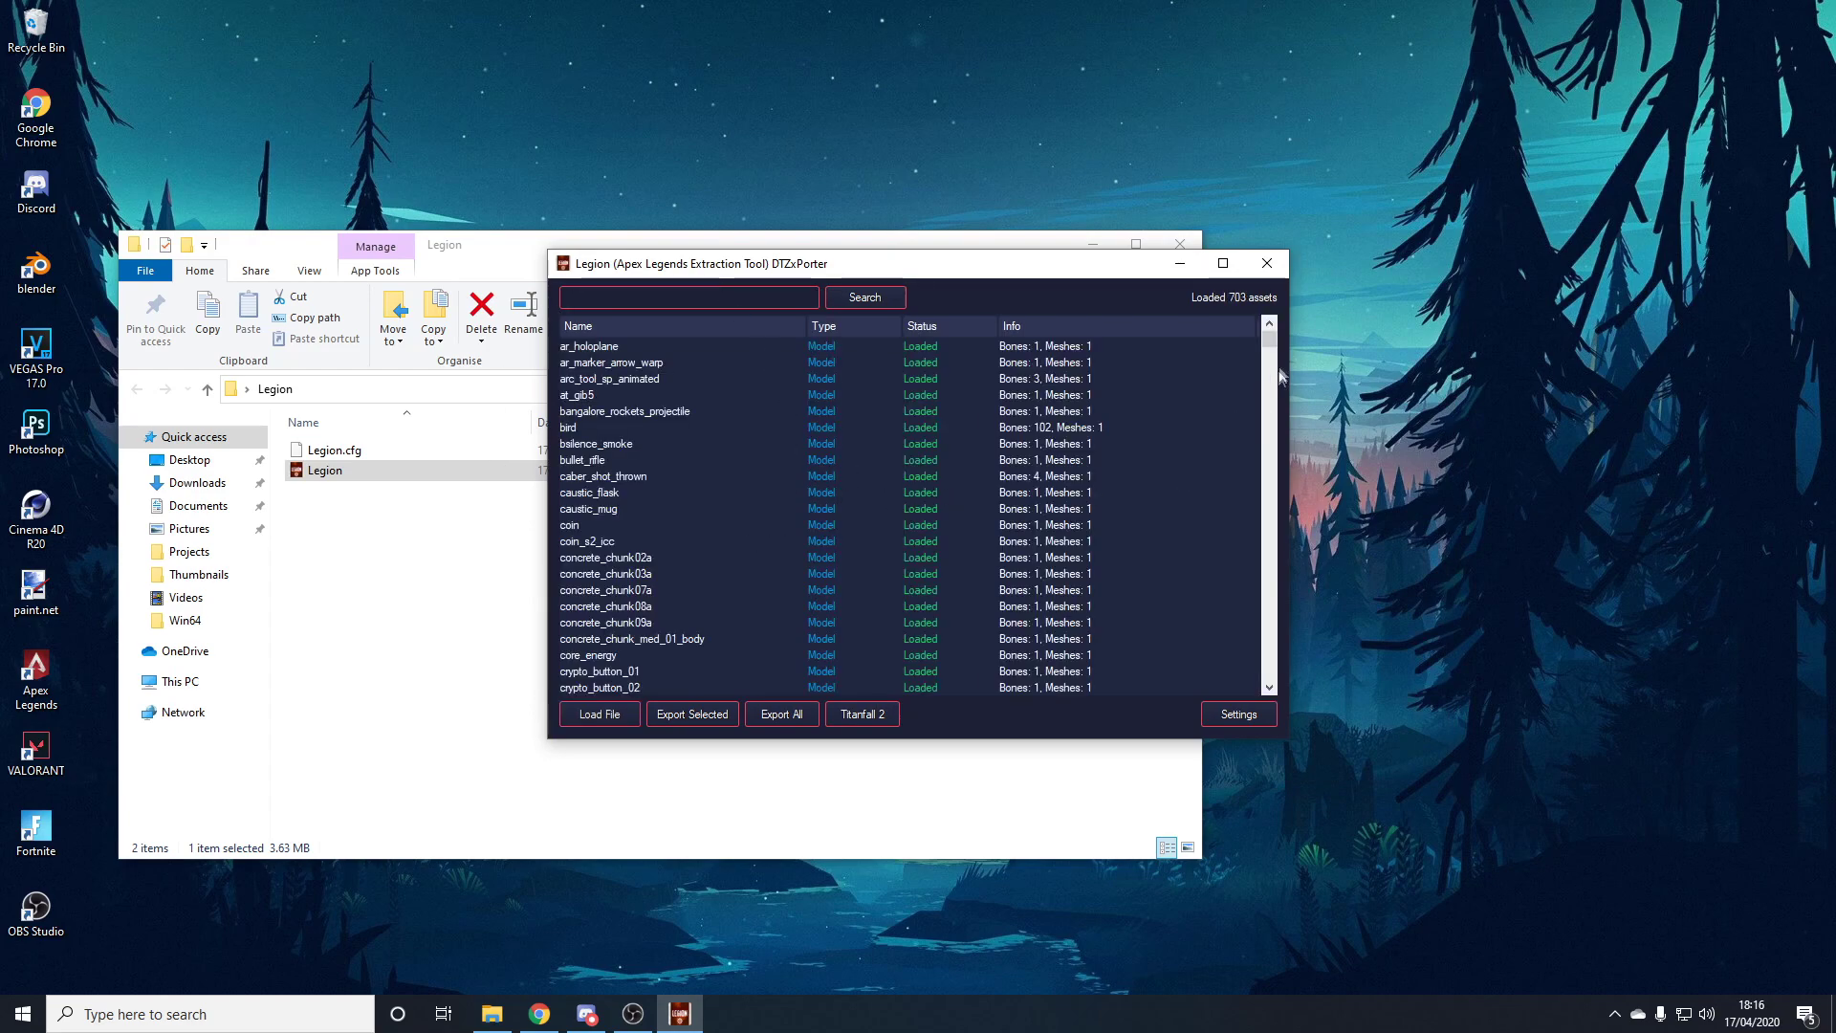
- Move the Legion window clear of the folder window and open a preview of the bird model
{"action": "left_click_drag", "start_coordinate": [1270, 346], "coordinate": [1219, 304]}
{"action": "scroll", "coordinate": [801, 583], "scroll_direction": "down", "scroll_amount": 7}
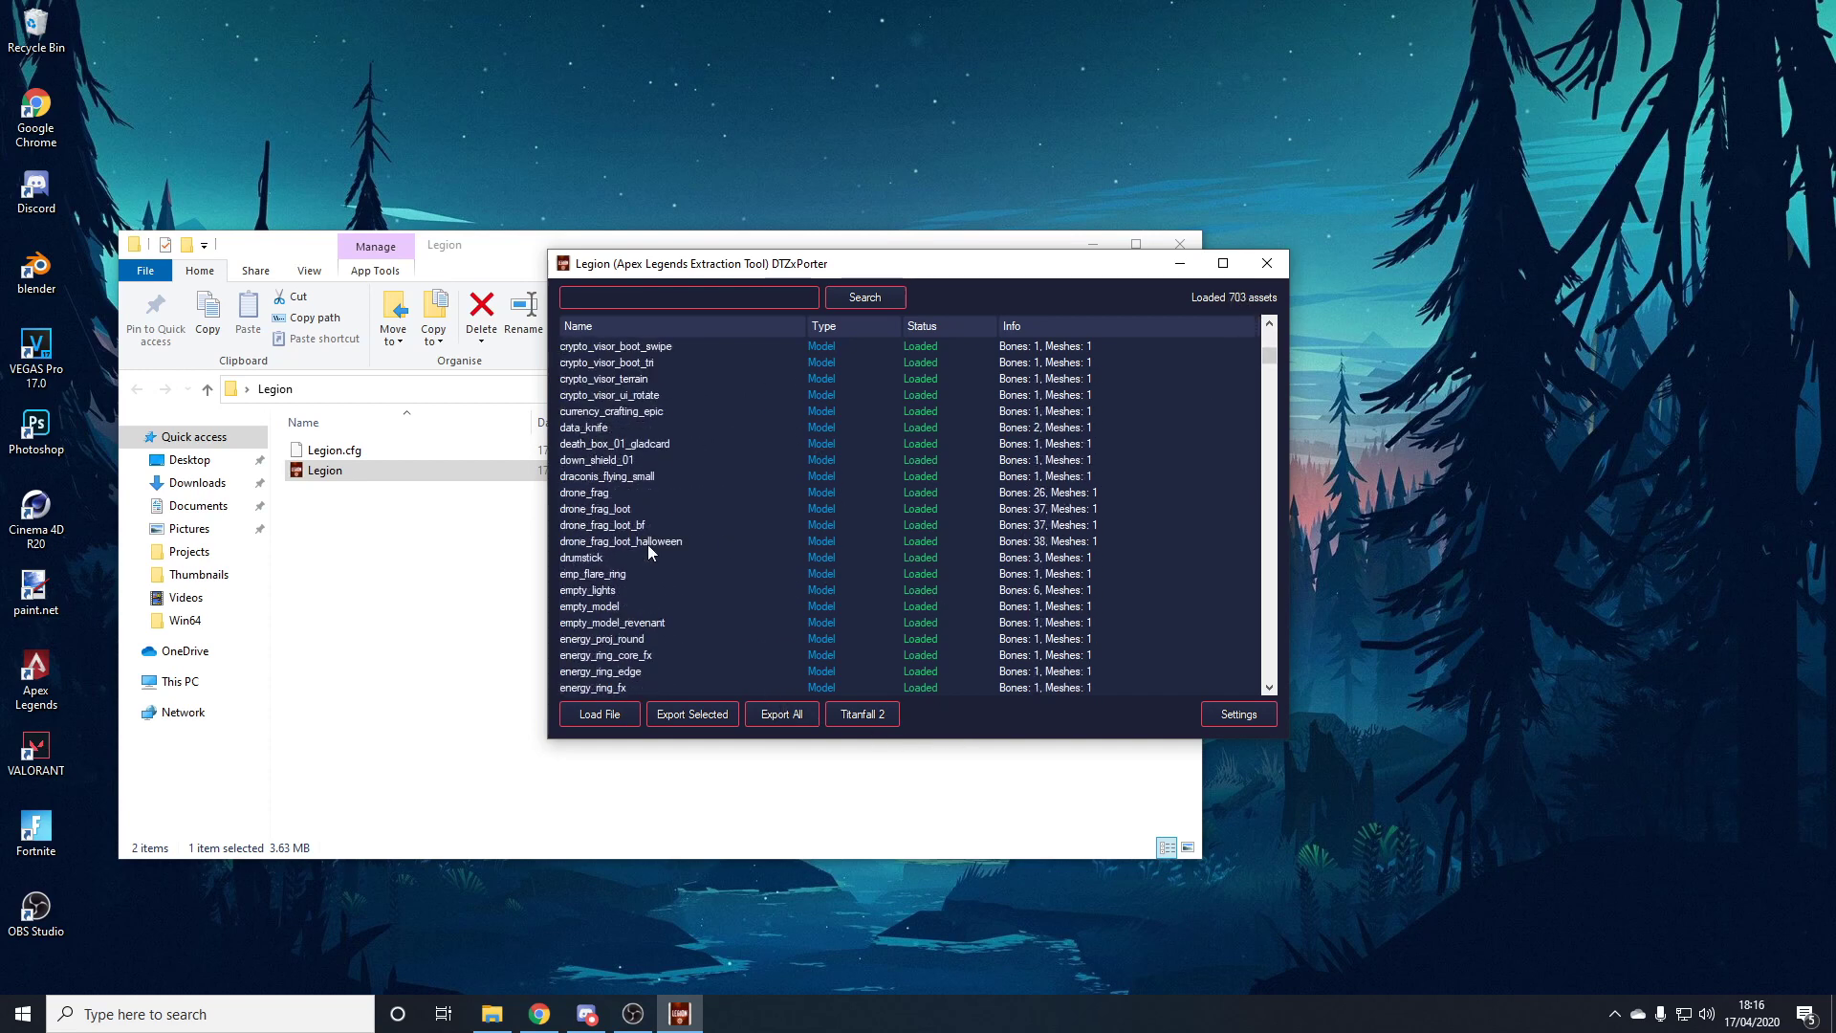
{"action": "left_click_drag", "start_coordinate": [626, 271], "coordinate": [998, 260]}
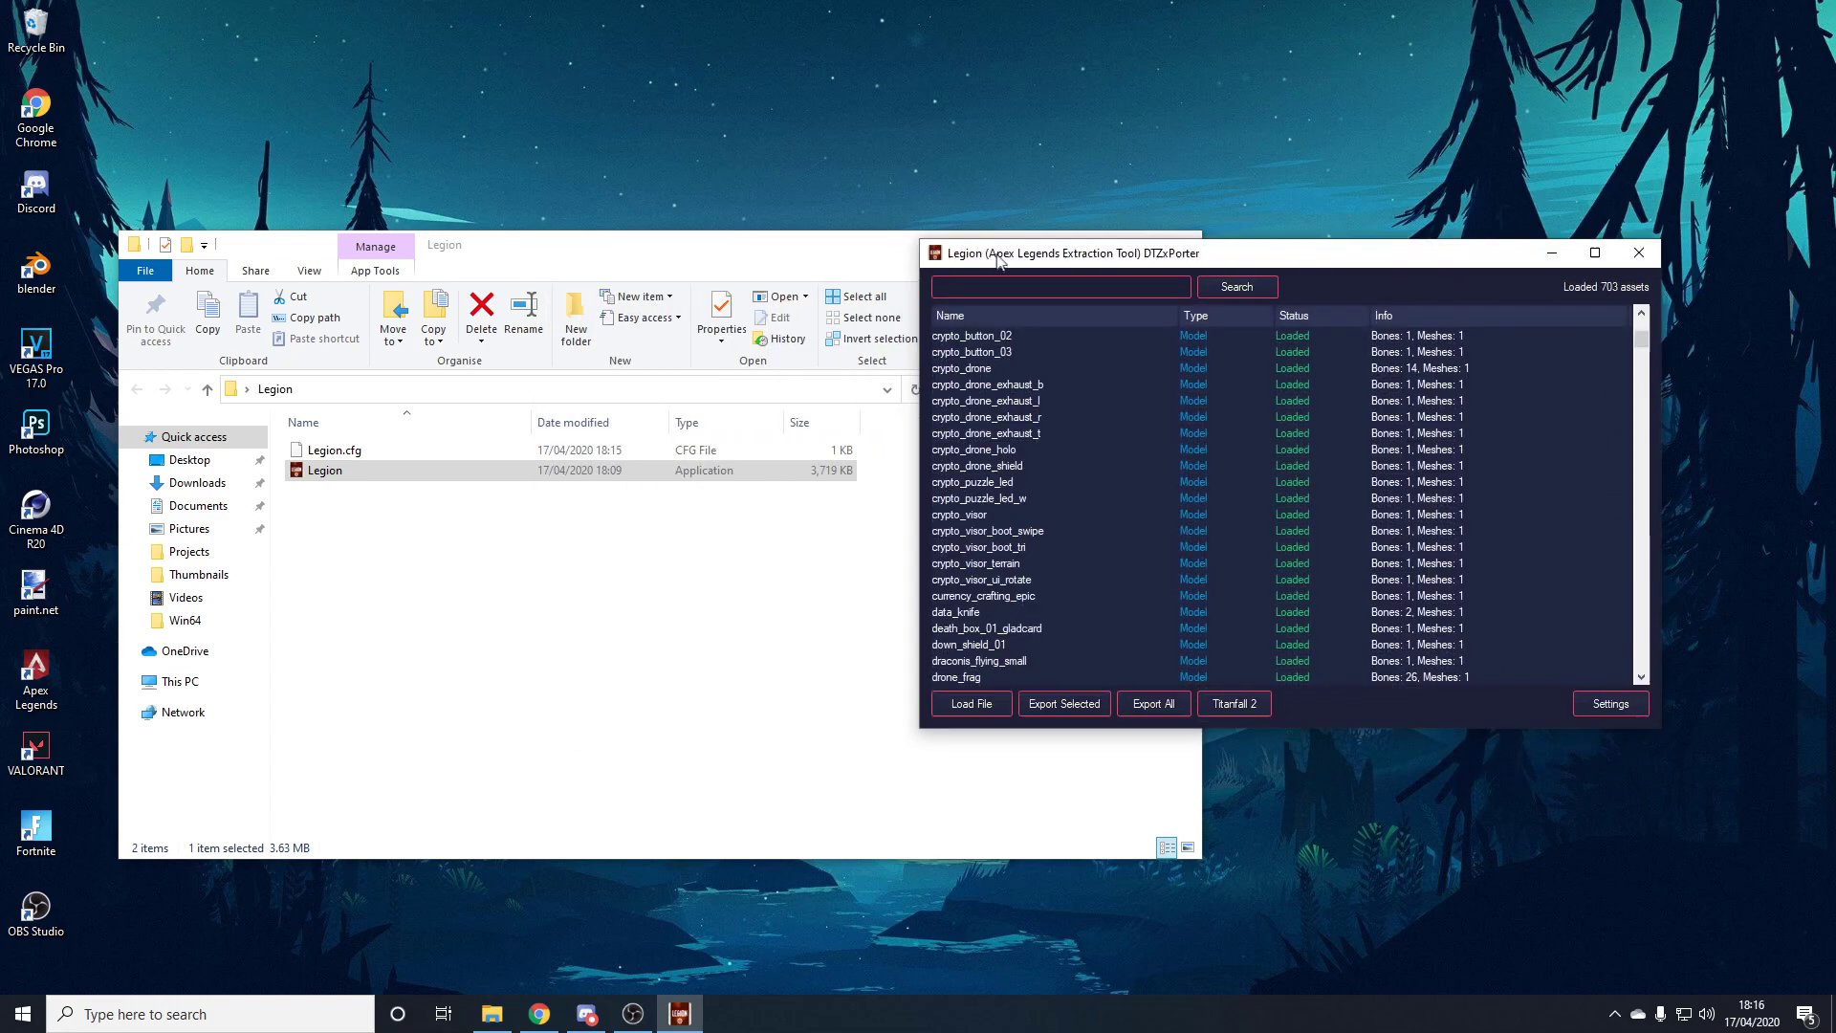
{"action": "left_click", "coordinate": [979, 385]}
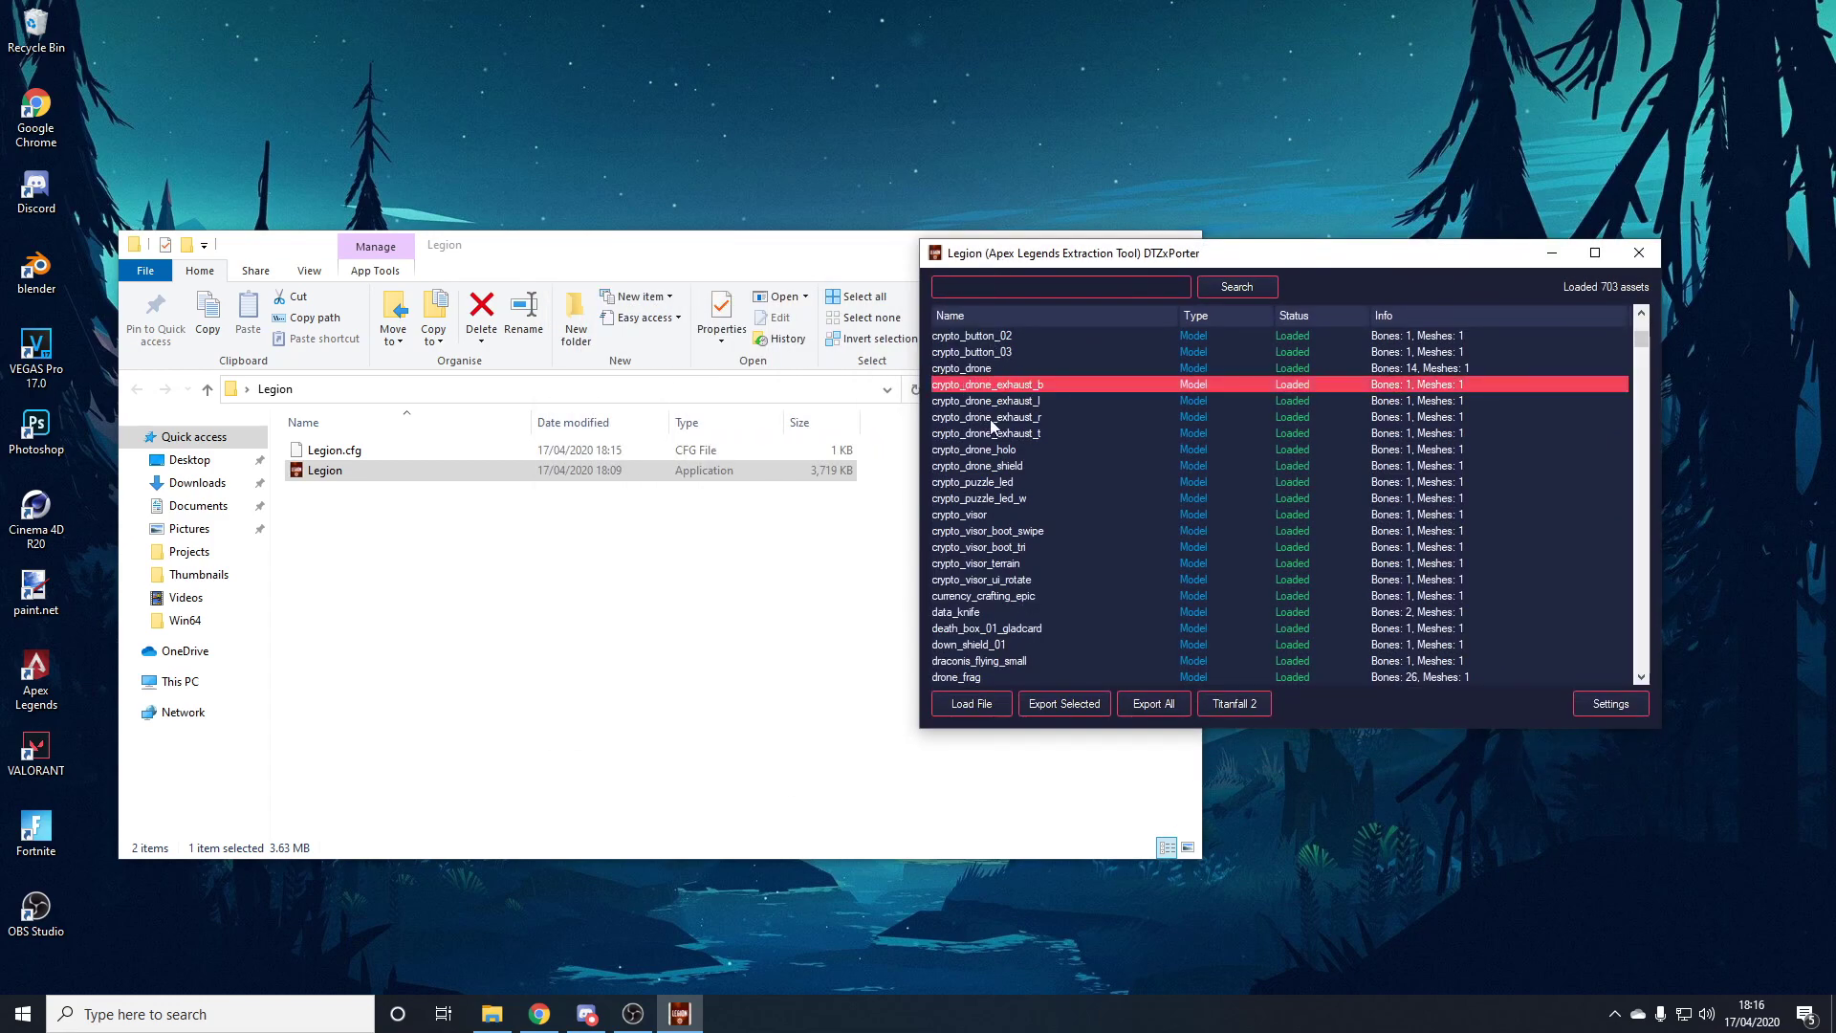
{"action": "scroll", "coordinate": [991, 426], "scroll_direction": "up", "scroll_amount": 5}
{"action": "left_click", "coordinate": [1000, 415]}
{"action": "left_click", "coordinate": [969, 433]}
{"action": "scroll", "coordinate": [969, 431], "scroll_direction": "up", "scroll_amount": 2}
{"action": "left_click", "coordinate": [970, 417]}
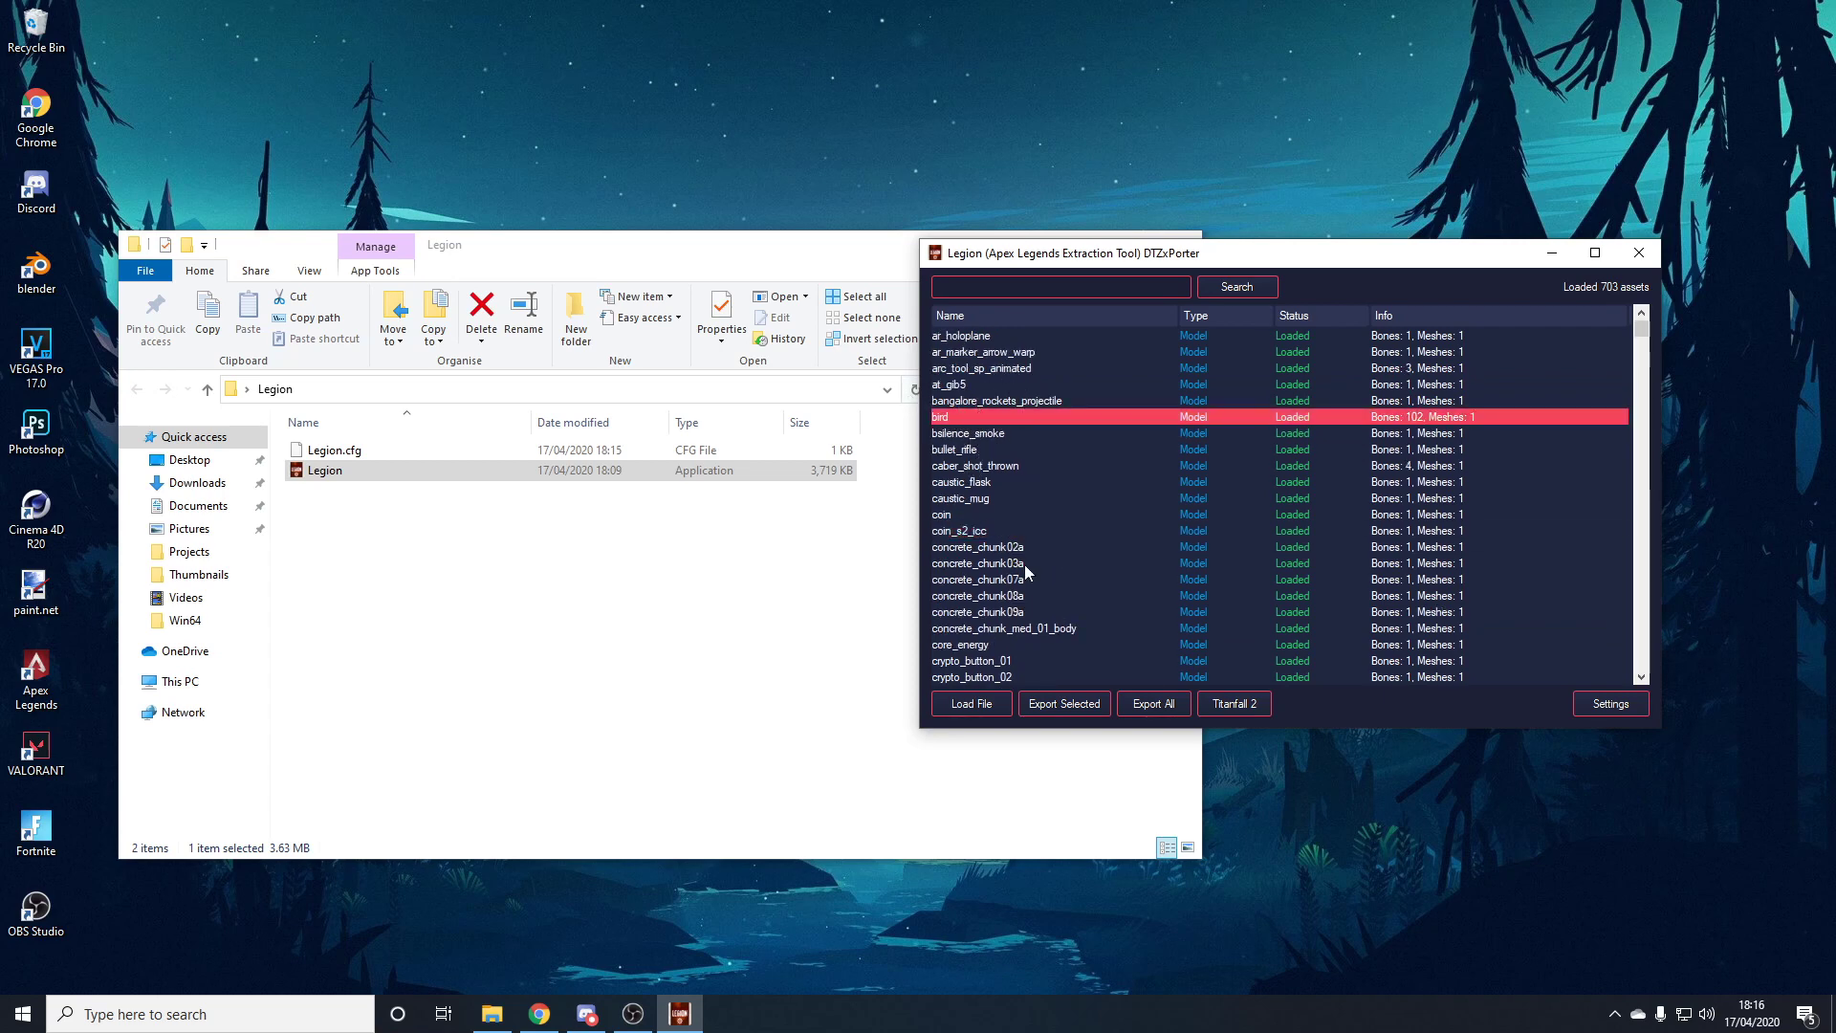
{"action": "double_click", "coordinate": [962, 423]}
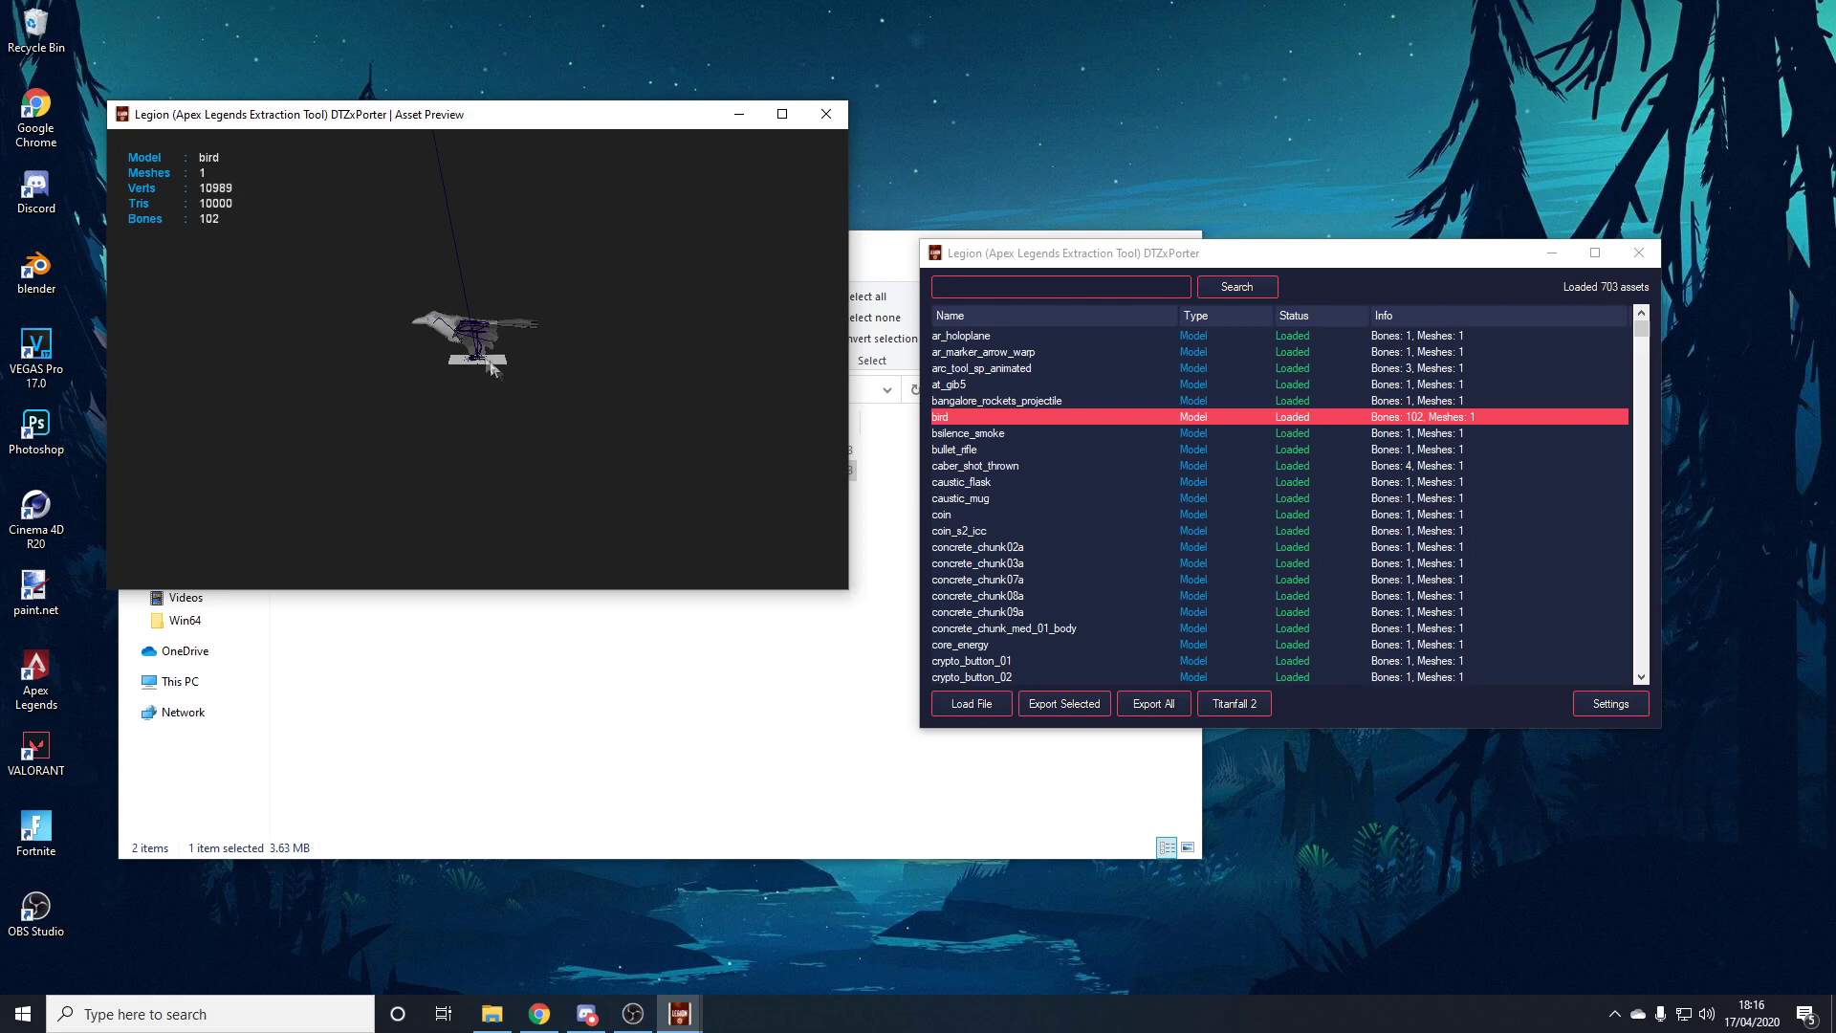
- Examine the previewed bird model from several angles and distances
{"action": "left_click_drag", "start_coordinate": [450, 330], "coordinate": [496, 398]}
{"action": "scroll", "coordinate": [507, 387], "scroll_direction": "up", "scroll_amount": 5}
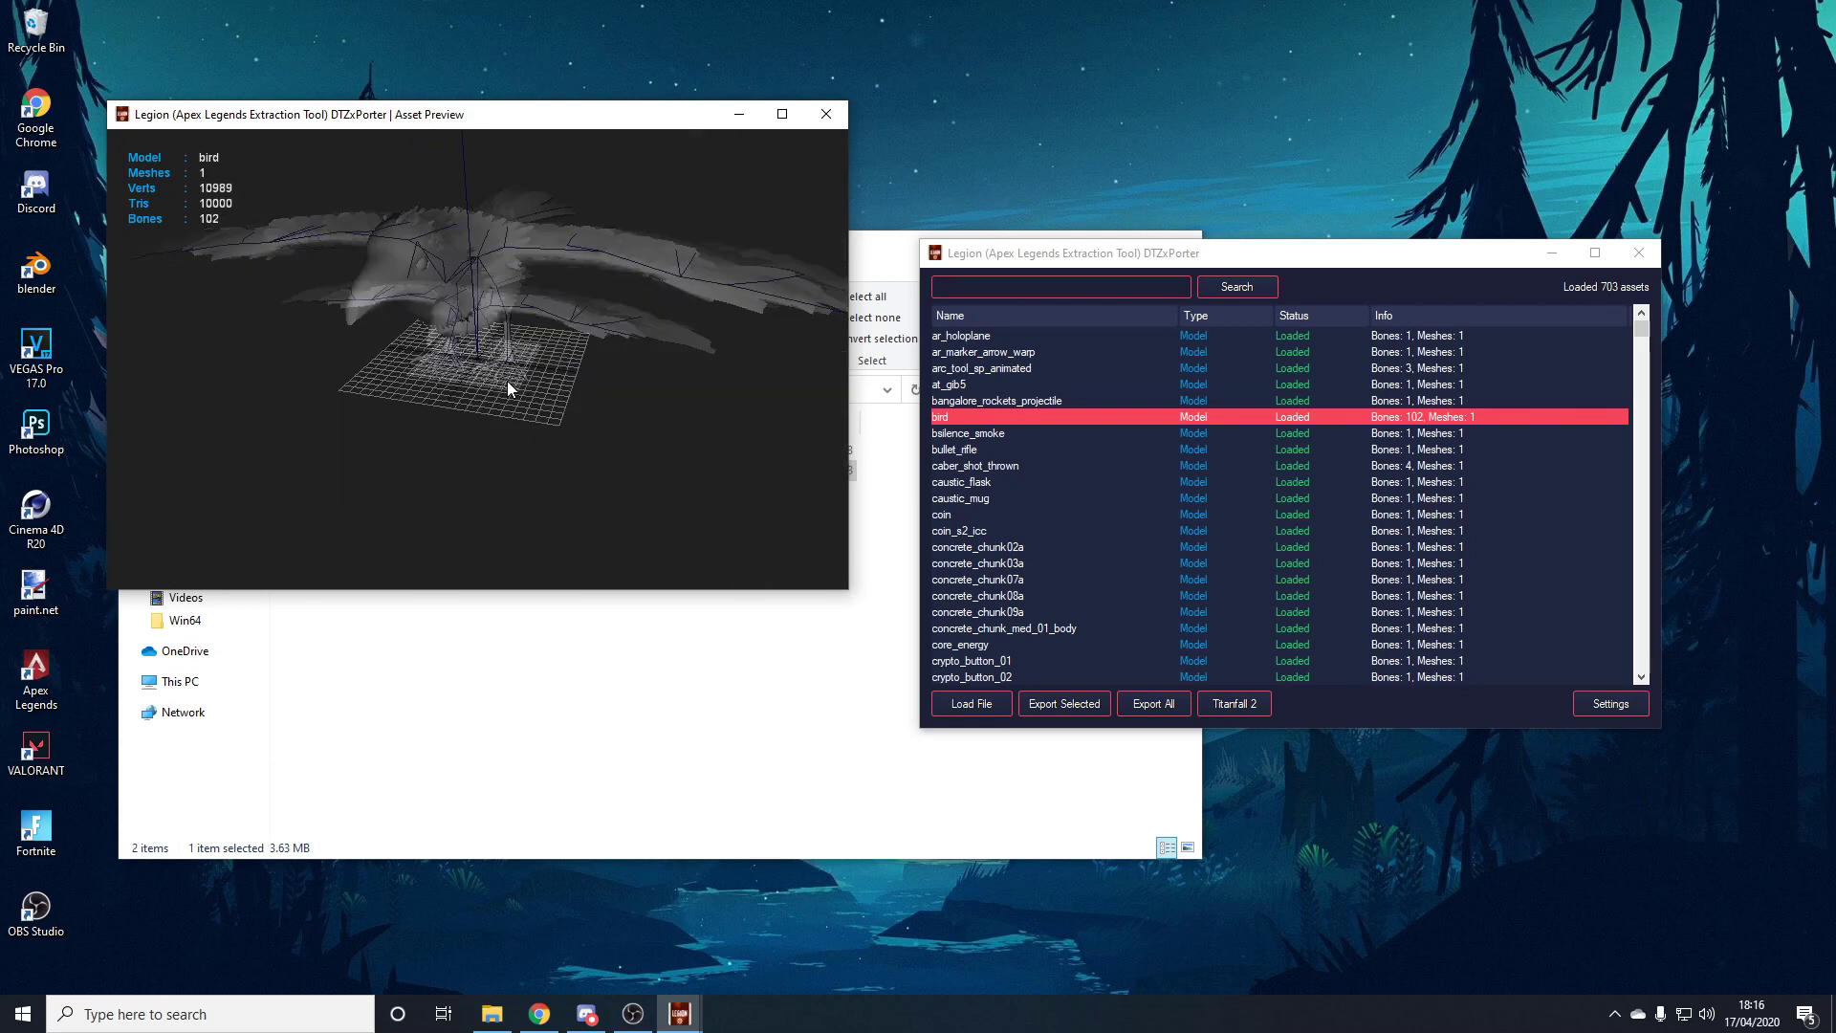
{"action": "scroll", "coordinate": [507, 386], "scroll_direction": "down", "scroll_amount": 5}
{"action": "scroll", "coordinate": [514, 379], "scroll_direction": "up", "scroll_amount": 4}
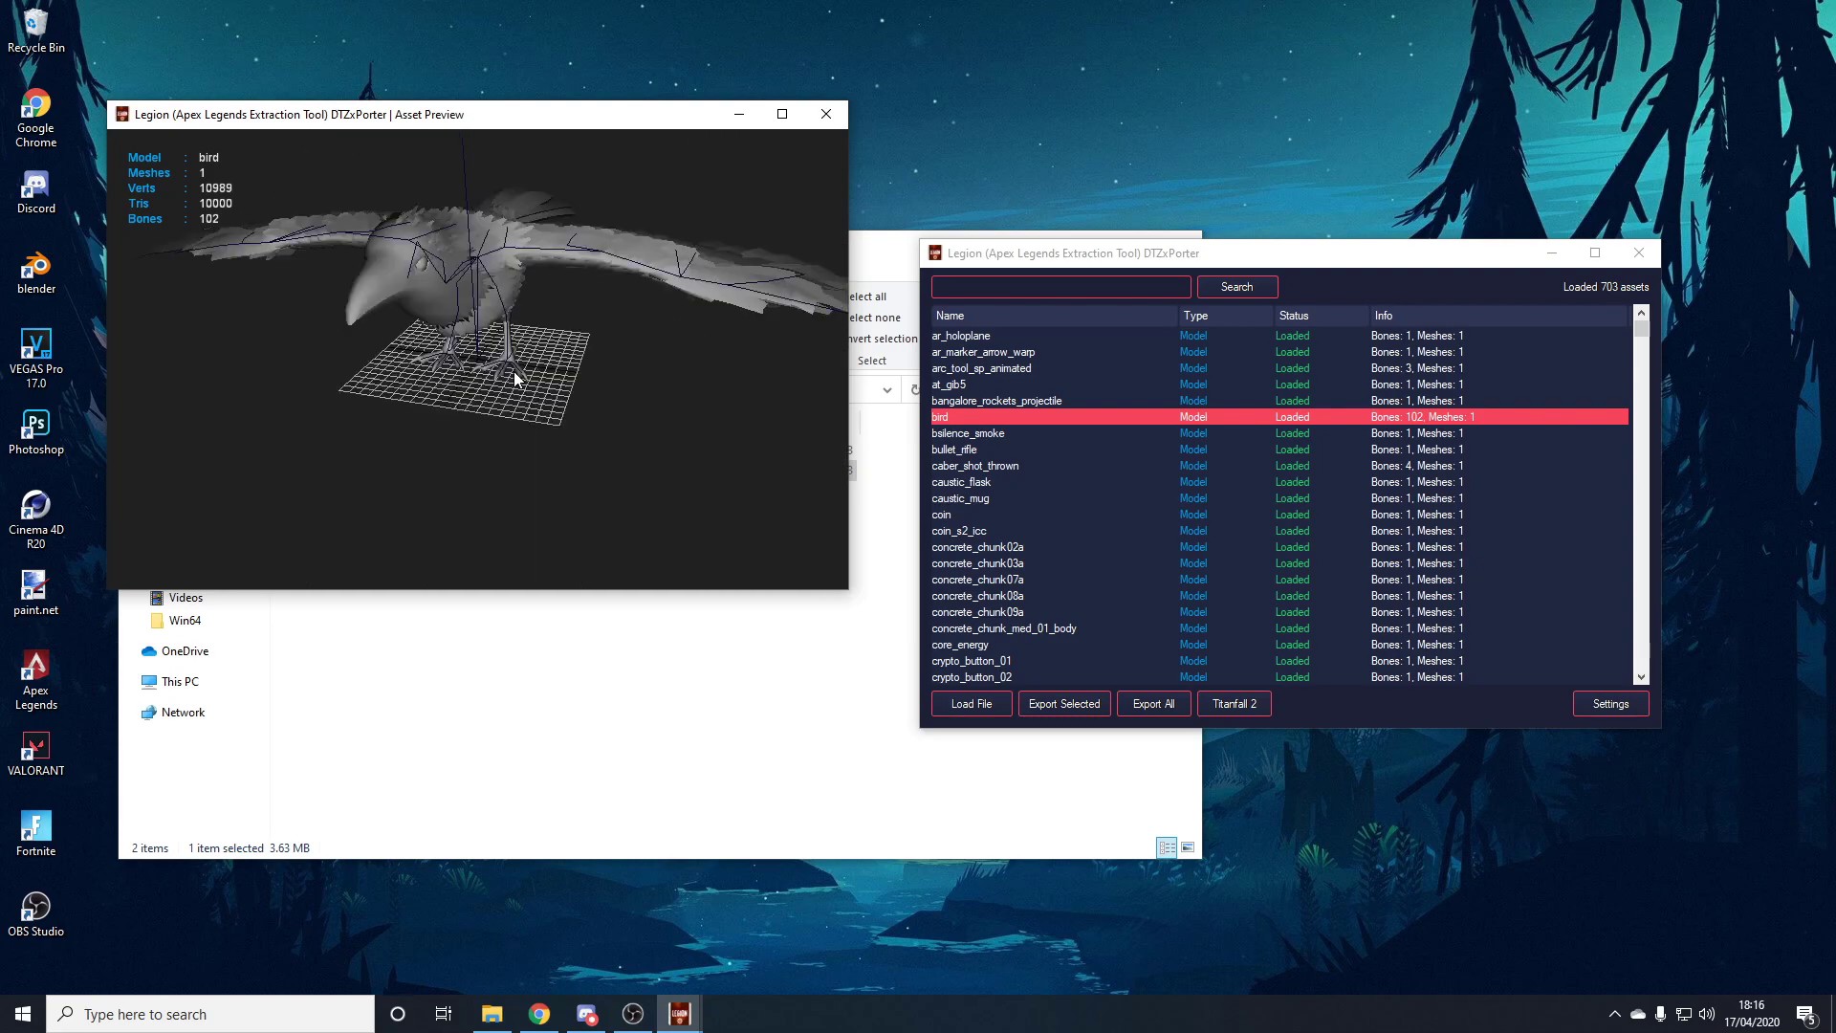
{"action": "left_click_drag", "start_coordinate": [570, 381], "coordinate": [654, 377]}
{"action": "scroll", "coordinate": [621, 347], "scroll_direction": "down", "scroll_amount": 4}
{"action": "scroll", "coordinate": [571, 381], "scroll_direction": "up", "scroll_amount": 5}
{"action": "scroll", "coordinate": [570, 382], "scroll_direction": "down", "scroll_amount": 5}
{"action": "scroll", "coordinate": [388, 381], "scroll_direction": "up", "scroll_amount": 2}
- Search the loaded assets for "pilot"
{"action": "left_click", "coordinate": [1056, 281]}
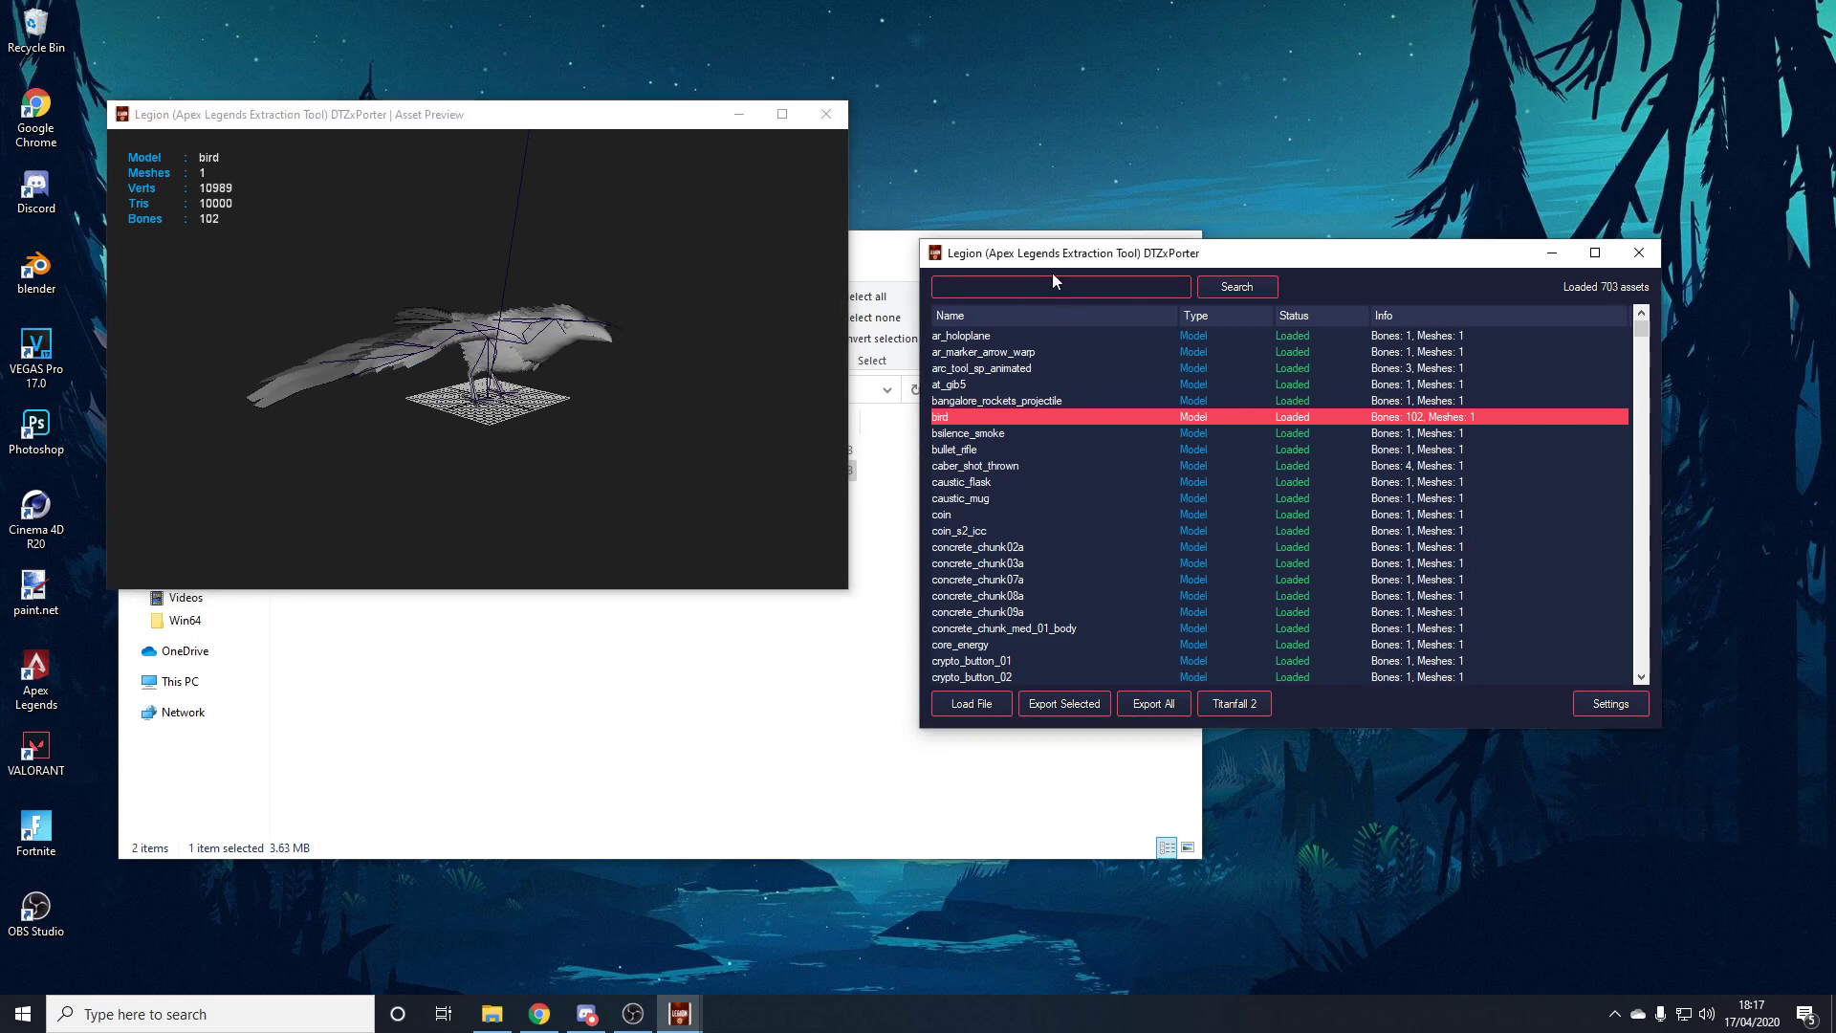
{"action": "type", "text": "pilot"}
{"action": "key", "text": "Return"}
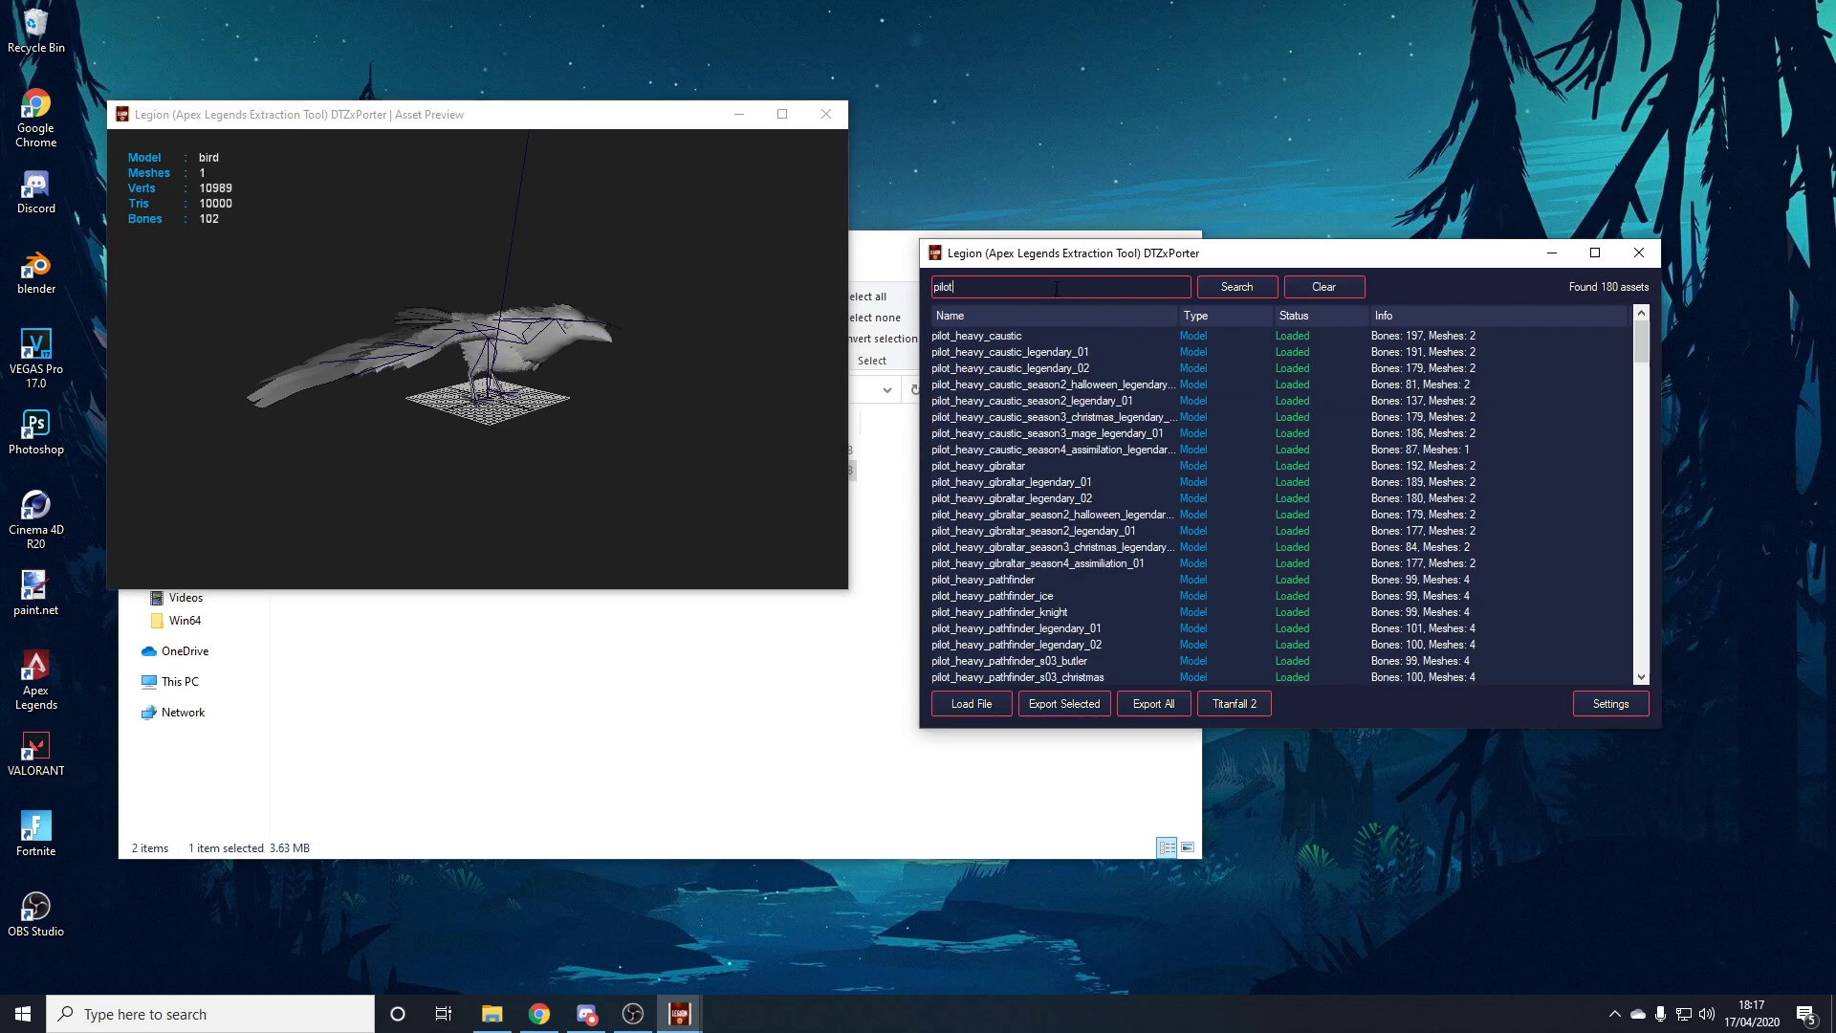
- Preview the pilot_heavy_caustic model and its legendary_01, legendary_02 and season2_halloween_legendary variants
{"action": "left_click", "coordinate": [1032, 336]}
{"action": "scroll", "coordinate": [789, 336], "scroll_direction": "down", "scroll_amount": 3}
{"action": "left_click_drag", "start_coordinate": [513, 342], "coordinate": [425, 531]}
{"action": "left_click", "coordinate": [1102, 342]}
{"action": "left_click", "coordinate": [1023, 354]}
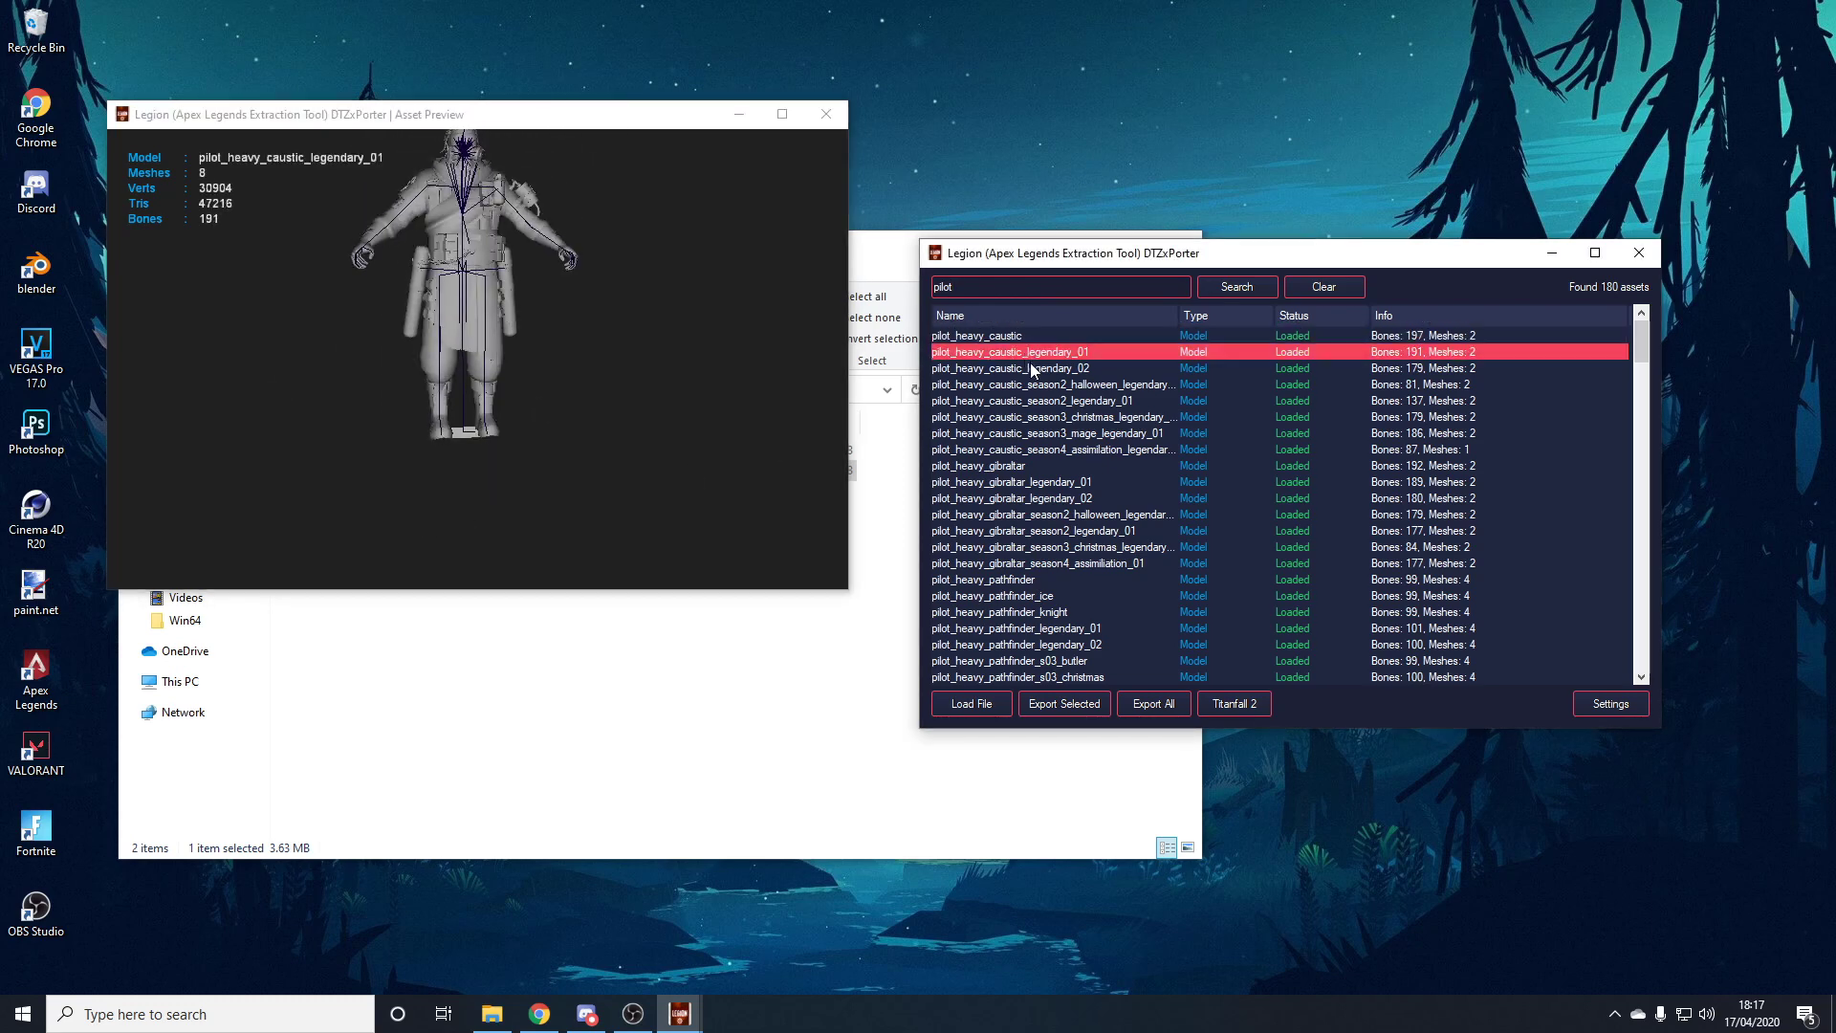
{"action": "left_click", "coordinate": [1038, 369]}
{"action": "left_click", "coordinate": [1072, 383]}
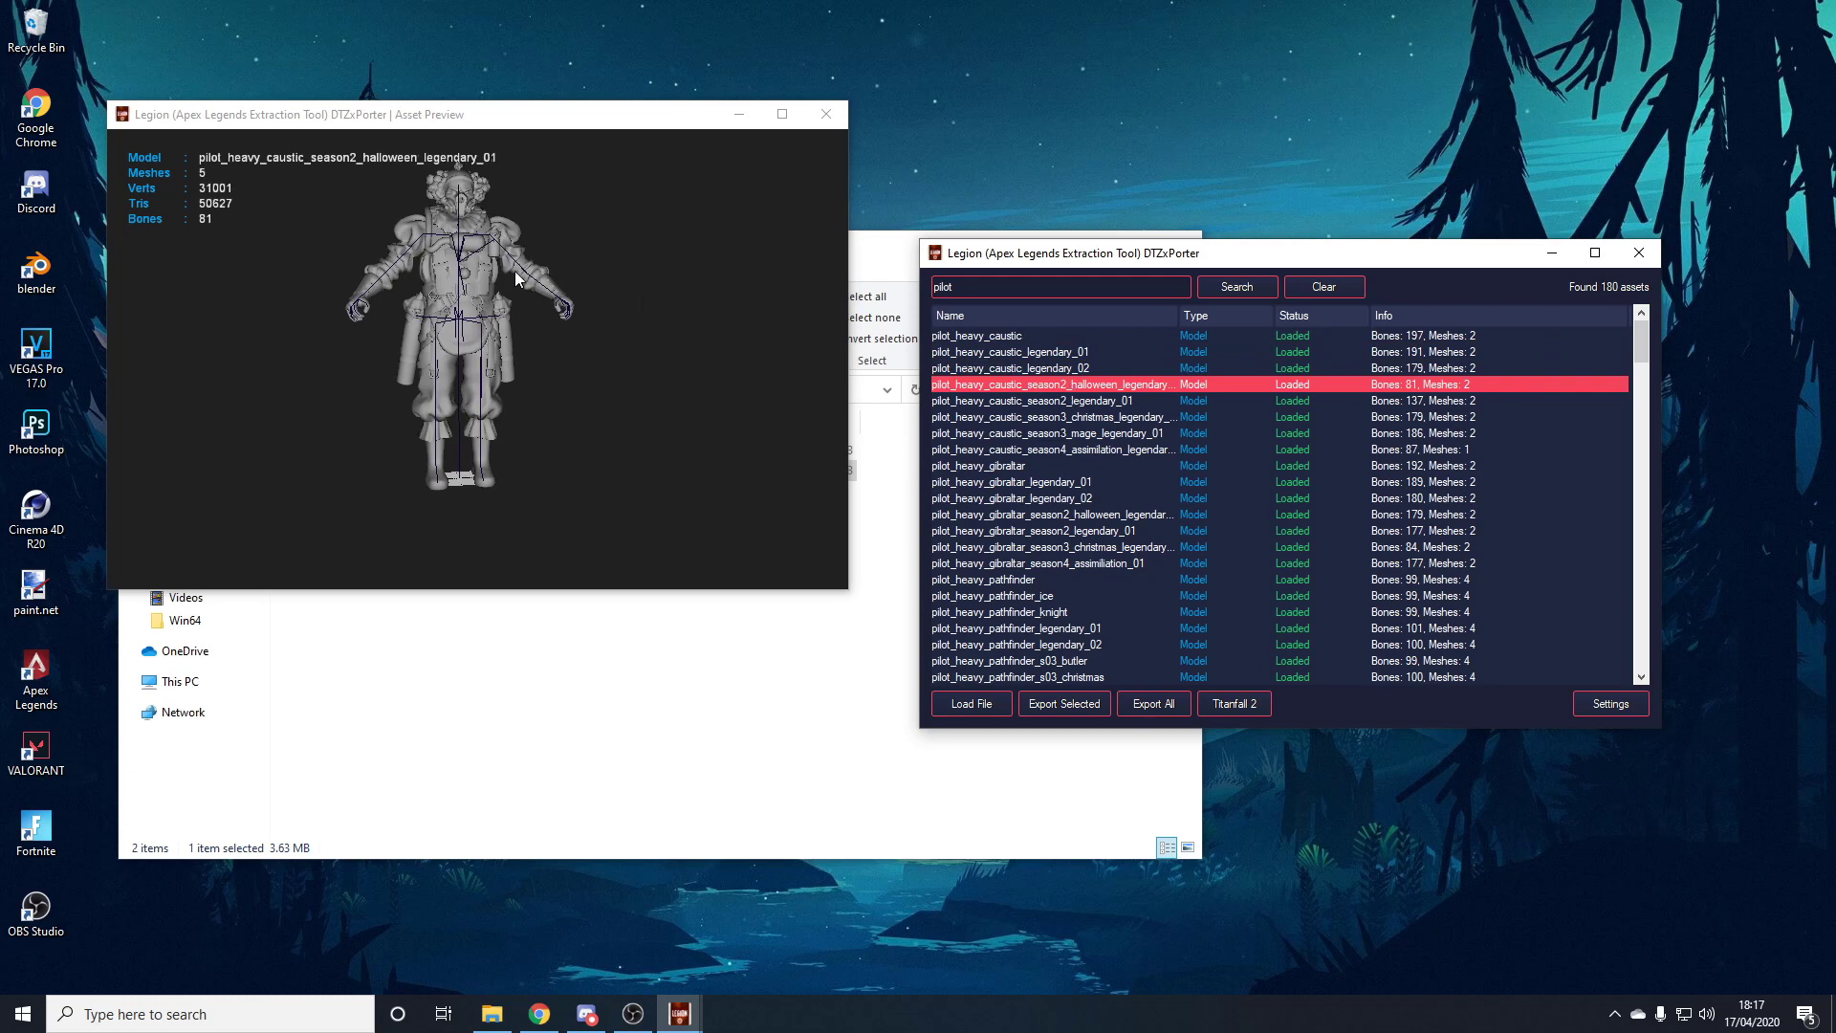
- Preview the pilot_heavy_gibraltar, pilot_heavy_pathfinder and pilot_heavy_revenant models in turn
{"action": "left_click", "coordinate": [1026, 466]}
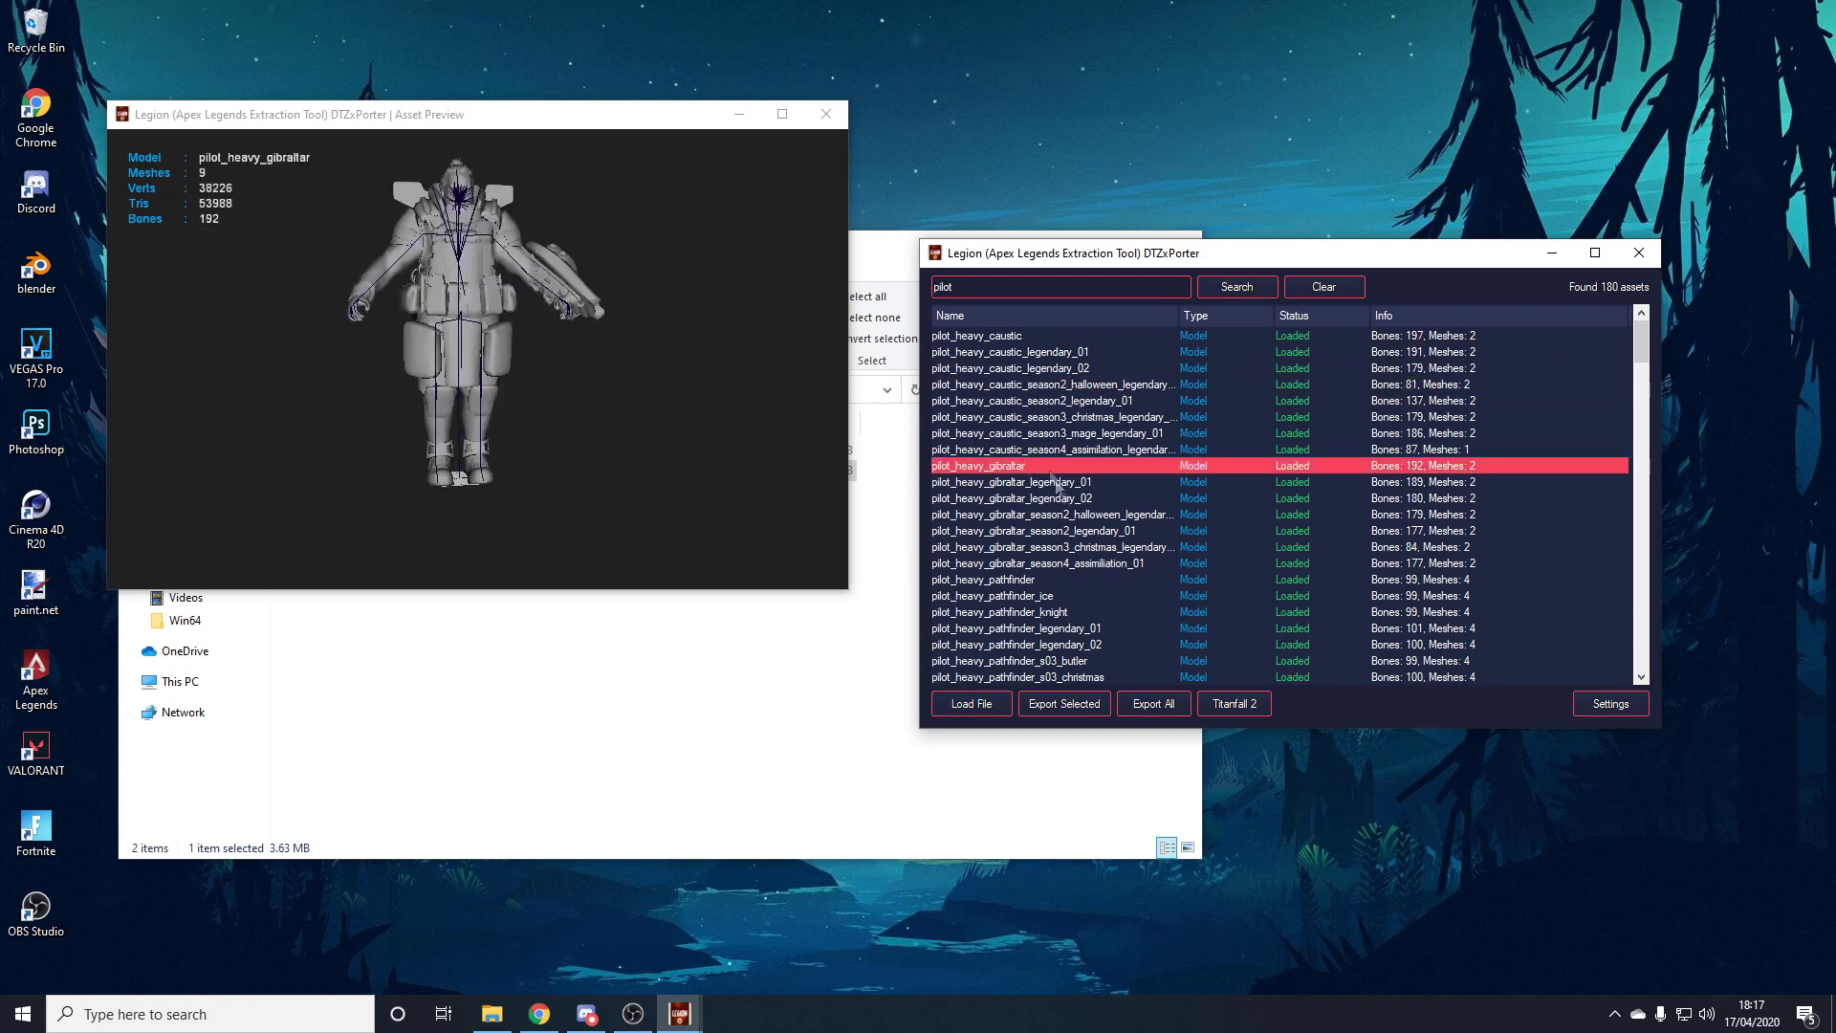
{"action": "left_click", "coordinate": [1038, 580]}
{"action": "scroll", "coordinate": [1008, 547], "scroll_direction": "down", "scroll_amount": 1}
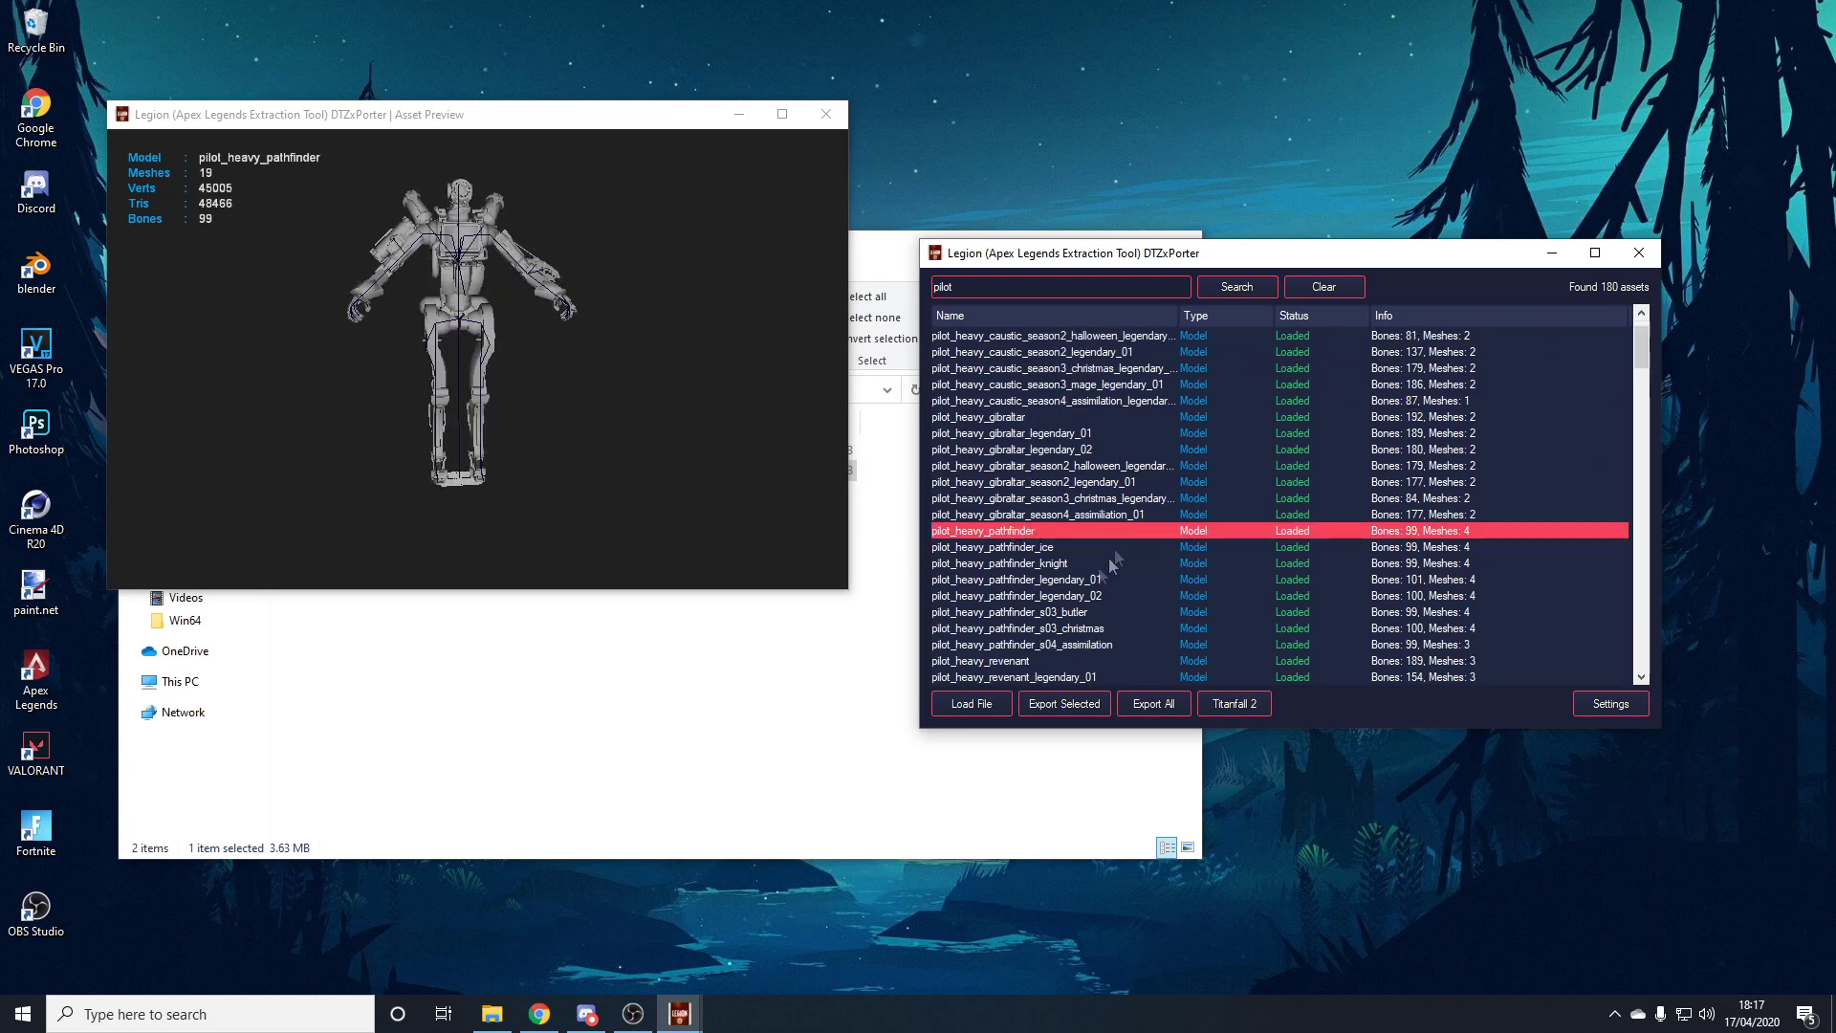
{"action": "scroll", "coordinate": [1031, 598], "scroll_direction": "down", "scroll_amount": 1}
{"action": "left_click", "coordinate": [1020, 610]}
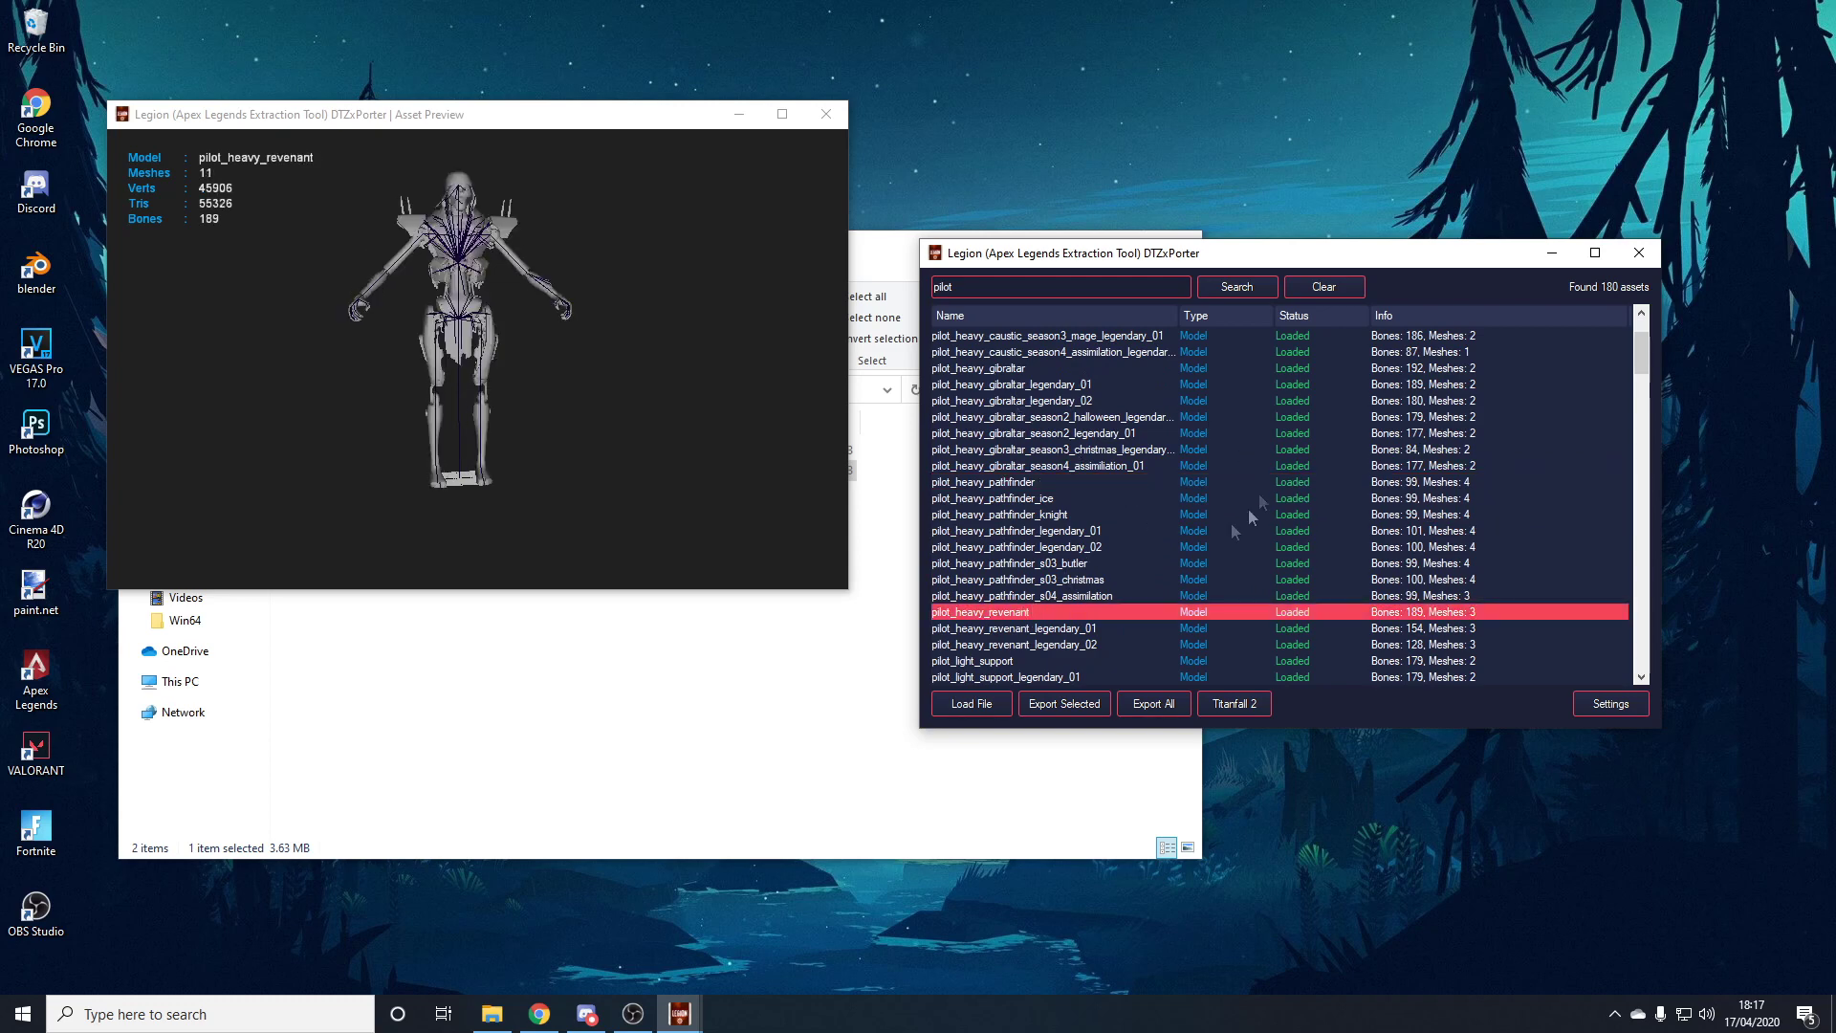
{"action": "scroll", "coordinate": [1052, 584], "scroll_direction": "down", "scroll_amount": 1}
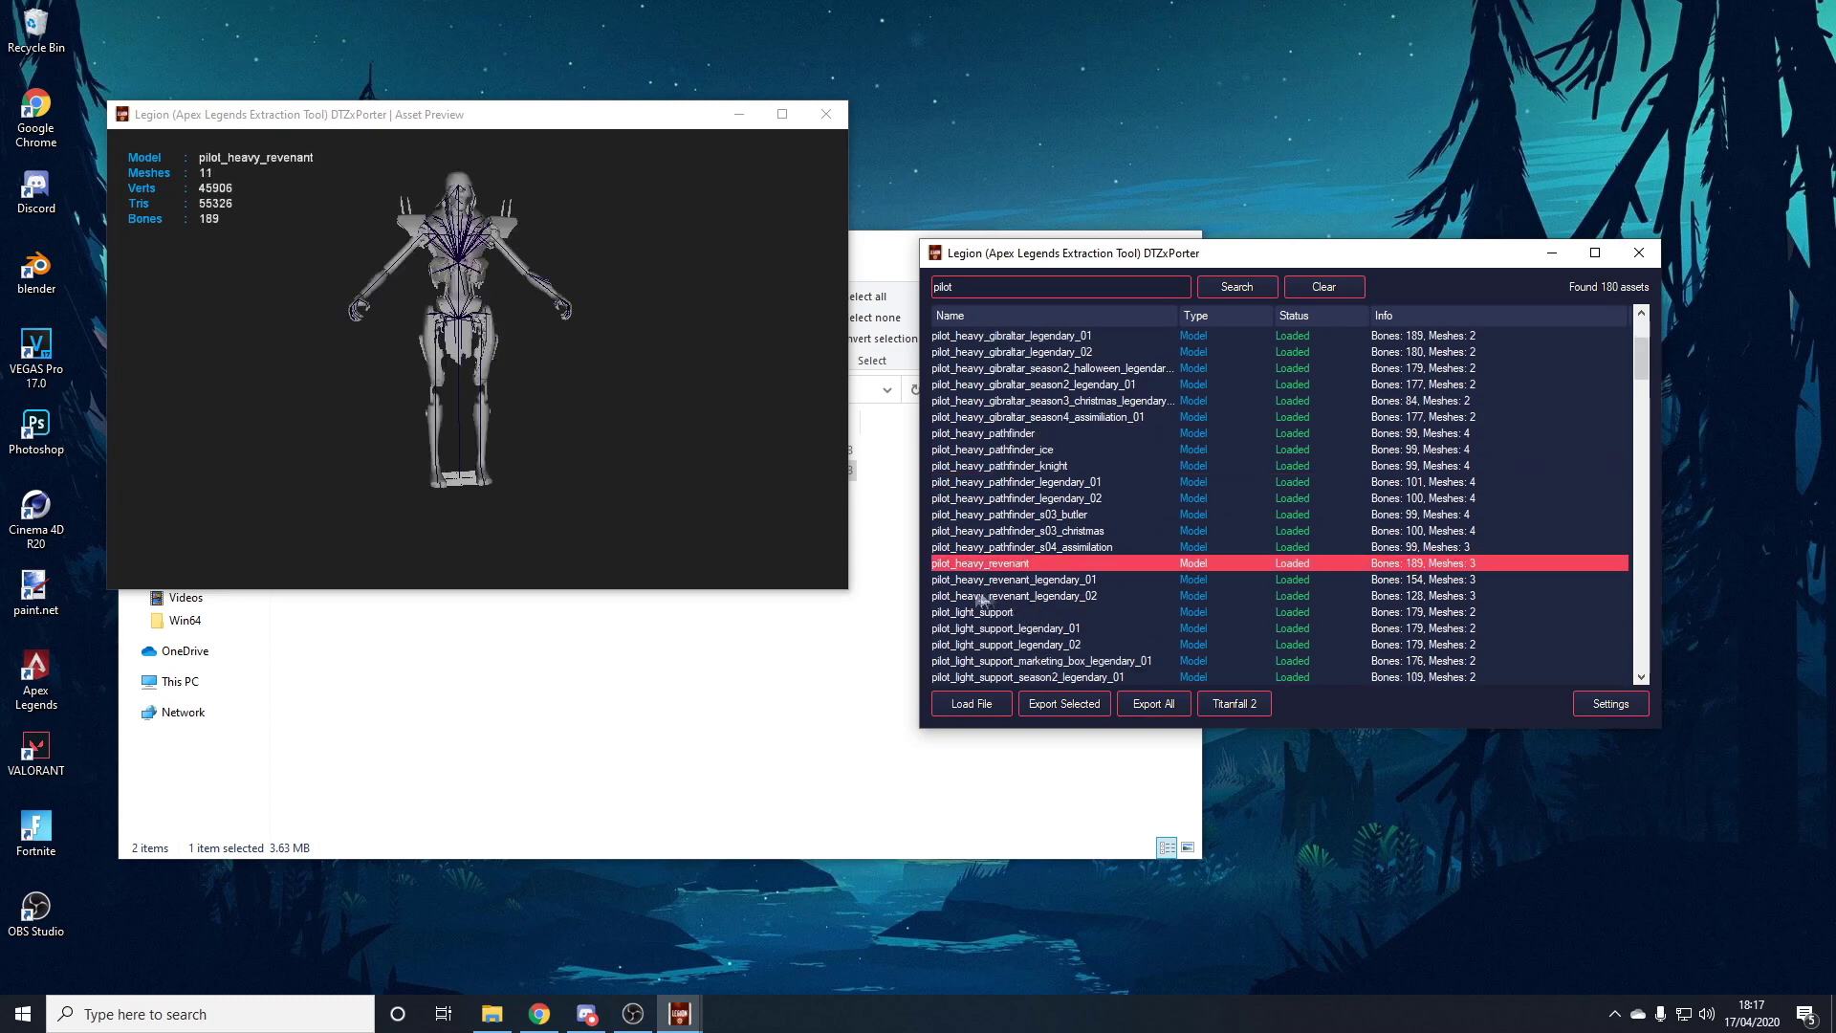
- Preview the pilot_light_support model from several sides and compare it with its legendary_02 variant
{"action": "left_click", "coordinate": [980, 613]}
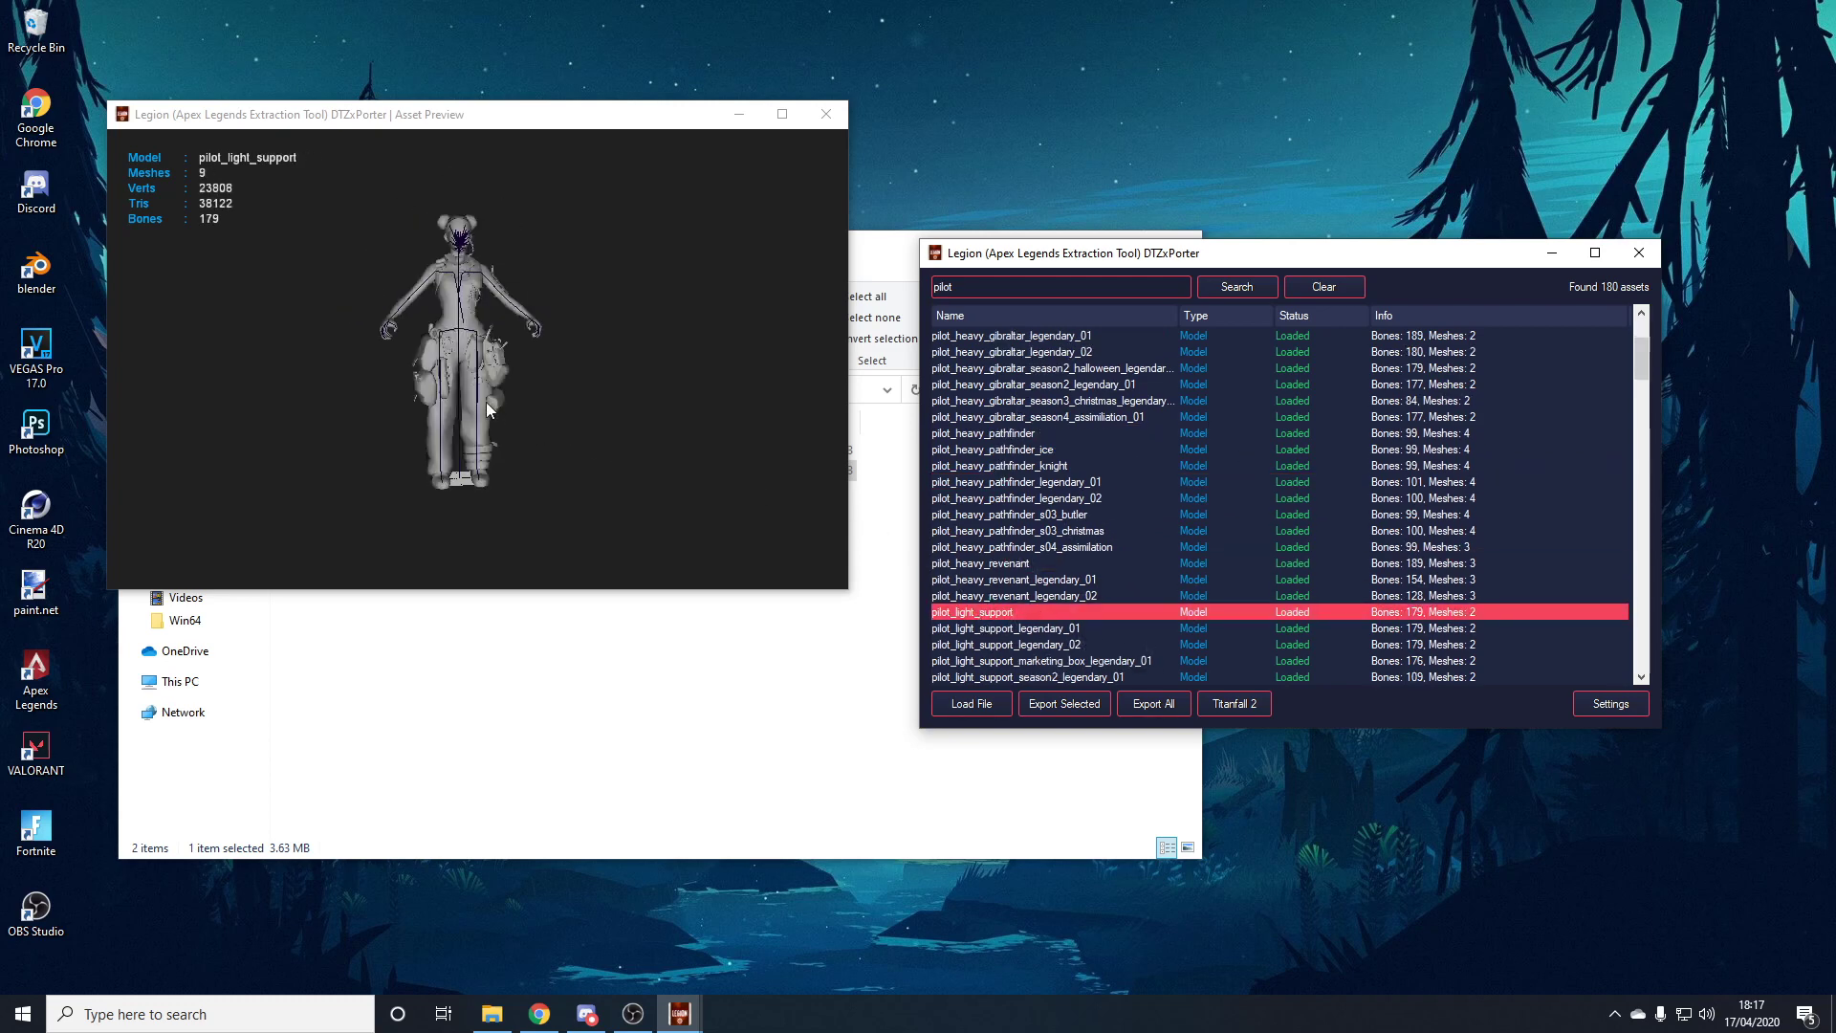
{"action": "scroll", "coordinate": [486, 402], "scroll_direction": "up", "scroll_amount": 3}
{"action": "left_click_drag", "start_coordinate": [576, 355], "coordinate": [537, 439]}
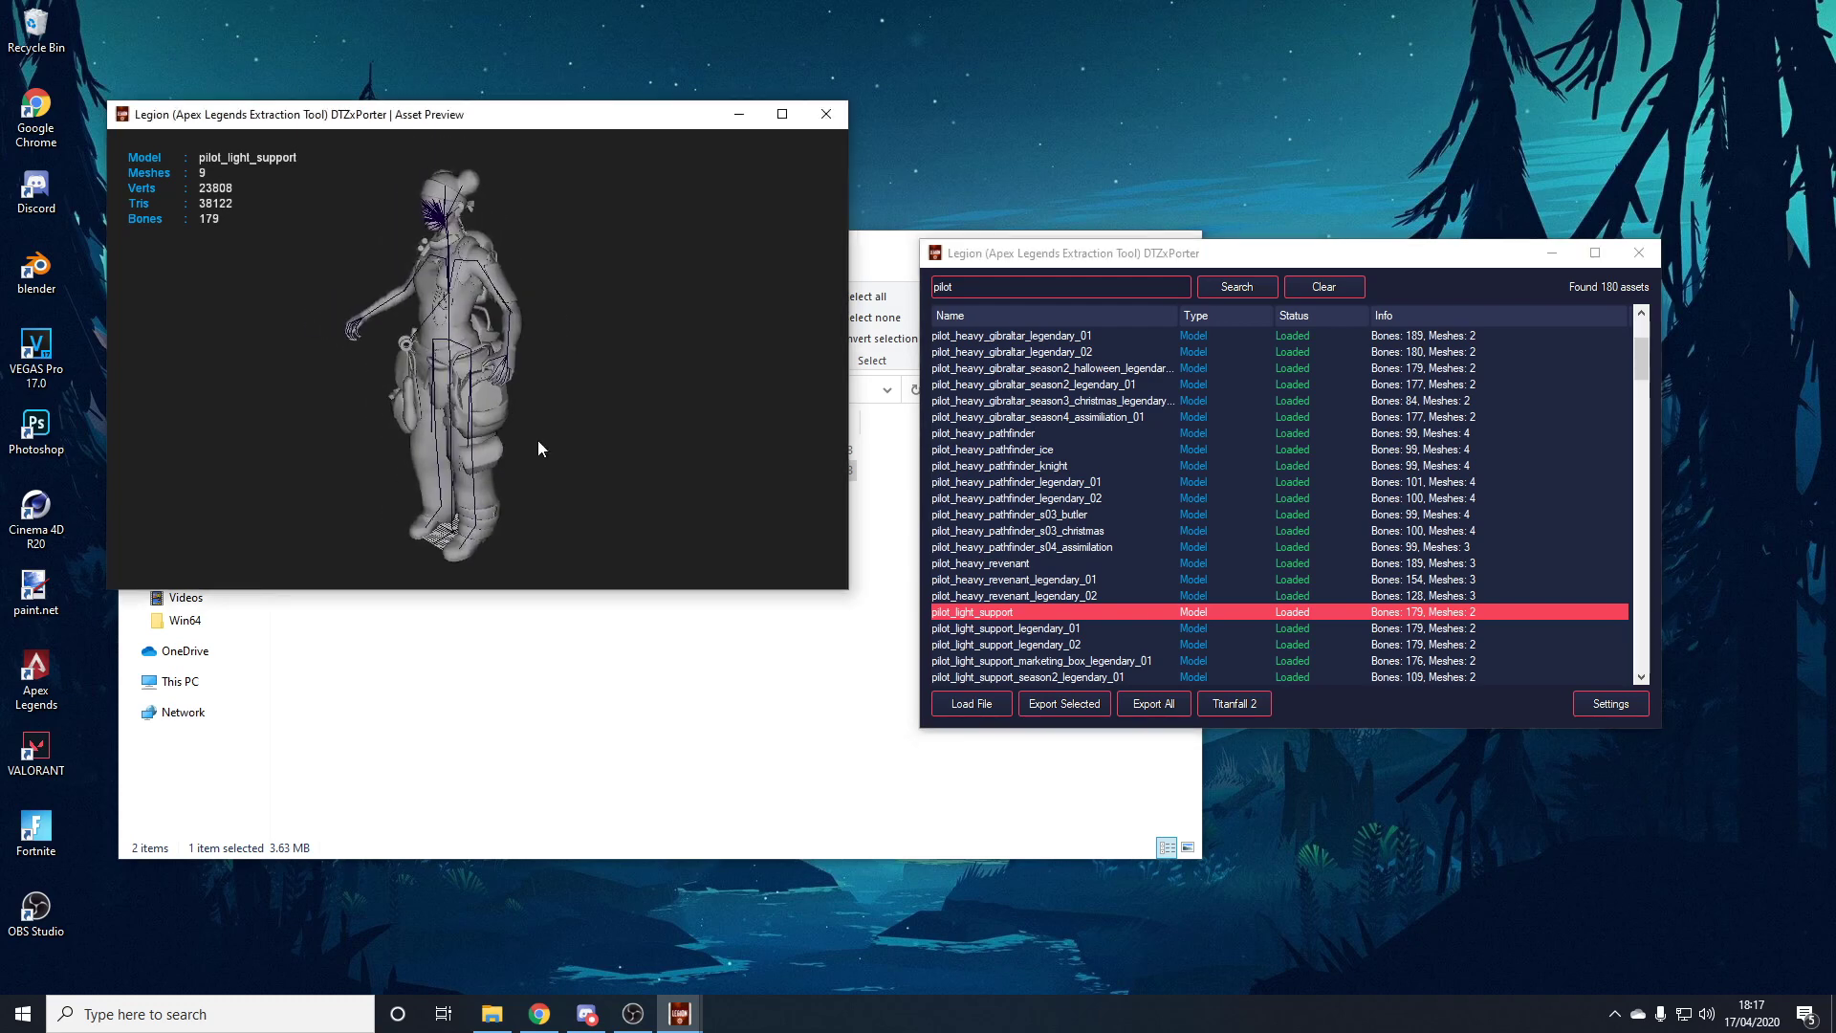
{"action": "scroll", "coordinate": [1094, 564], "scroll_direction": "down", "scroll_amount": 1}
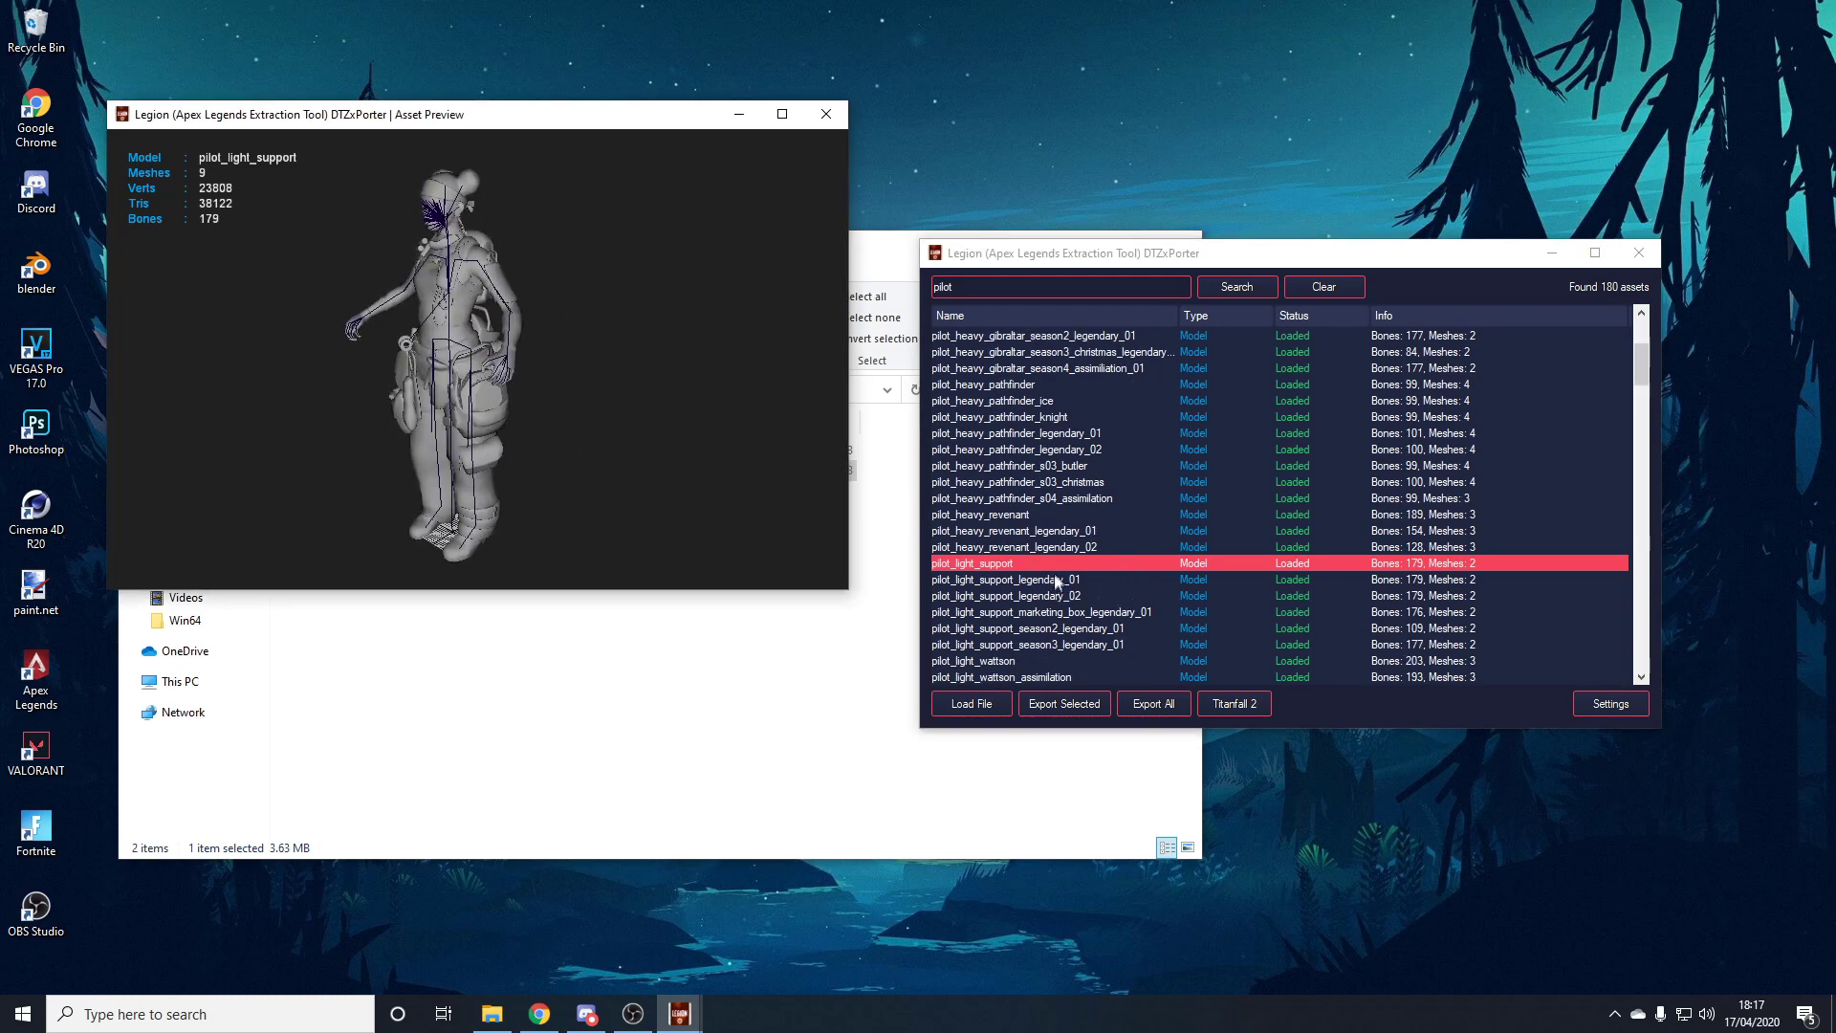
{"action": "left_click_drag", "start_coordinate": [577, 479], "coordinate": [698, 411]}
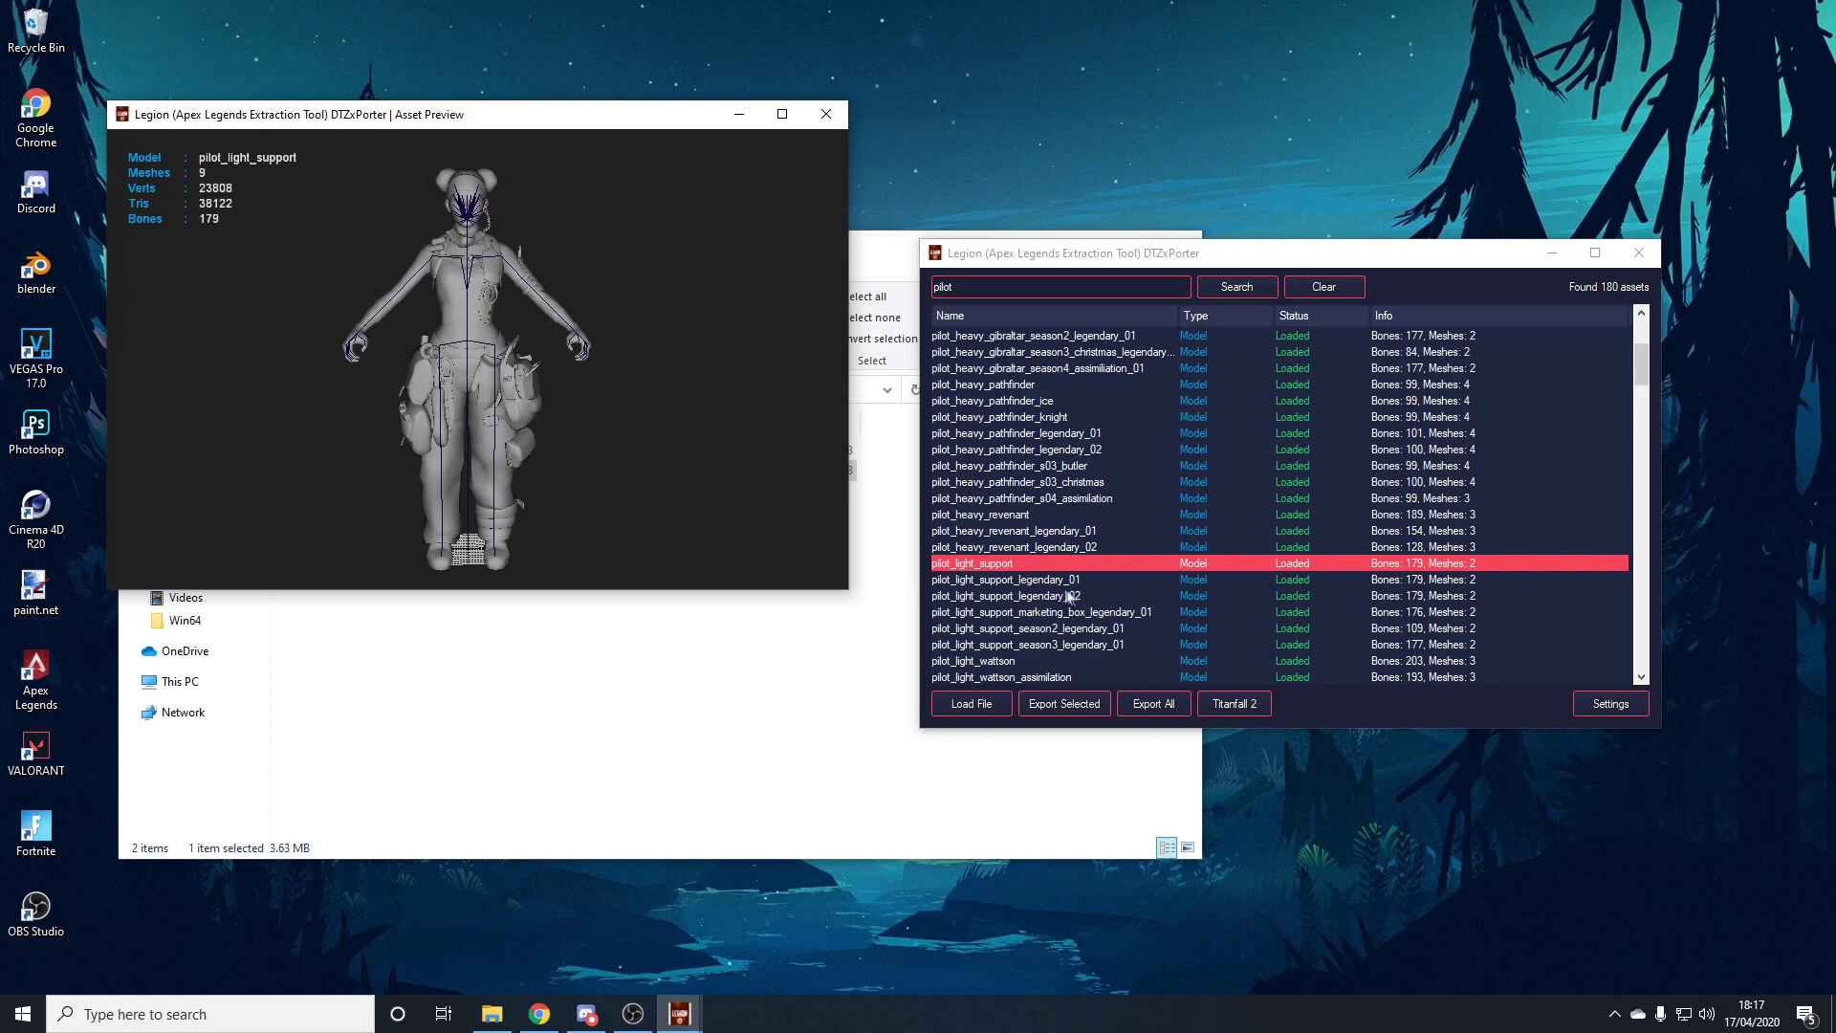
{"action": "left_click", "coordinate": [1069, 595]}
{"action": "left_click", "coordinate": [1023, 565]}
{"action": "left_click_drag", "start_coordinate": [473, 392], "coordinate": [490, 390]}
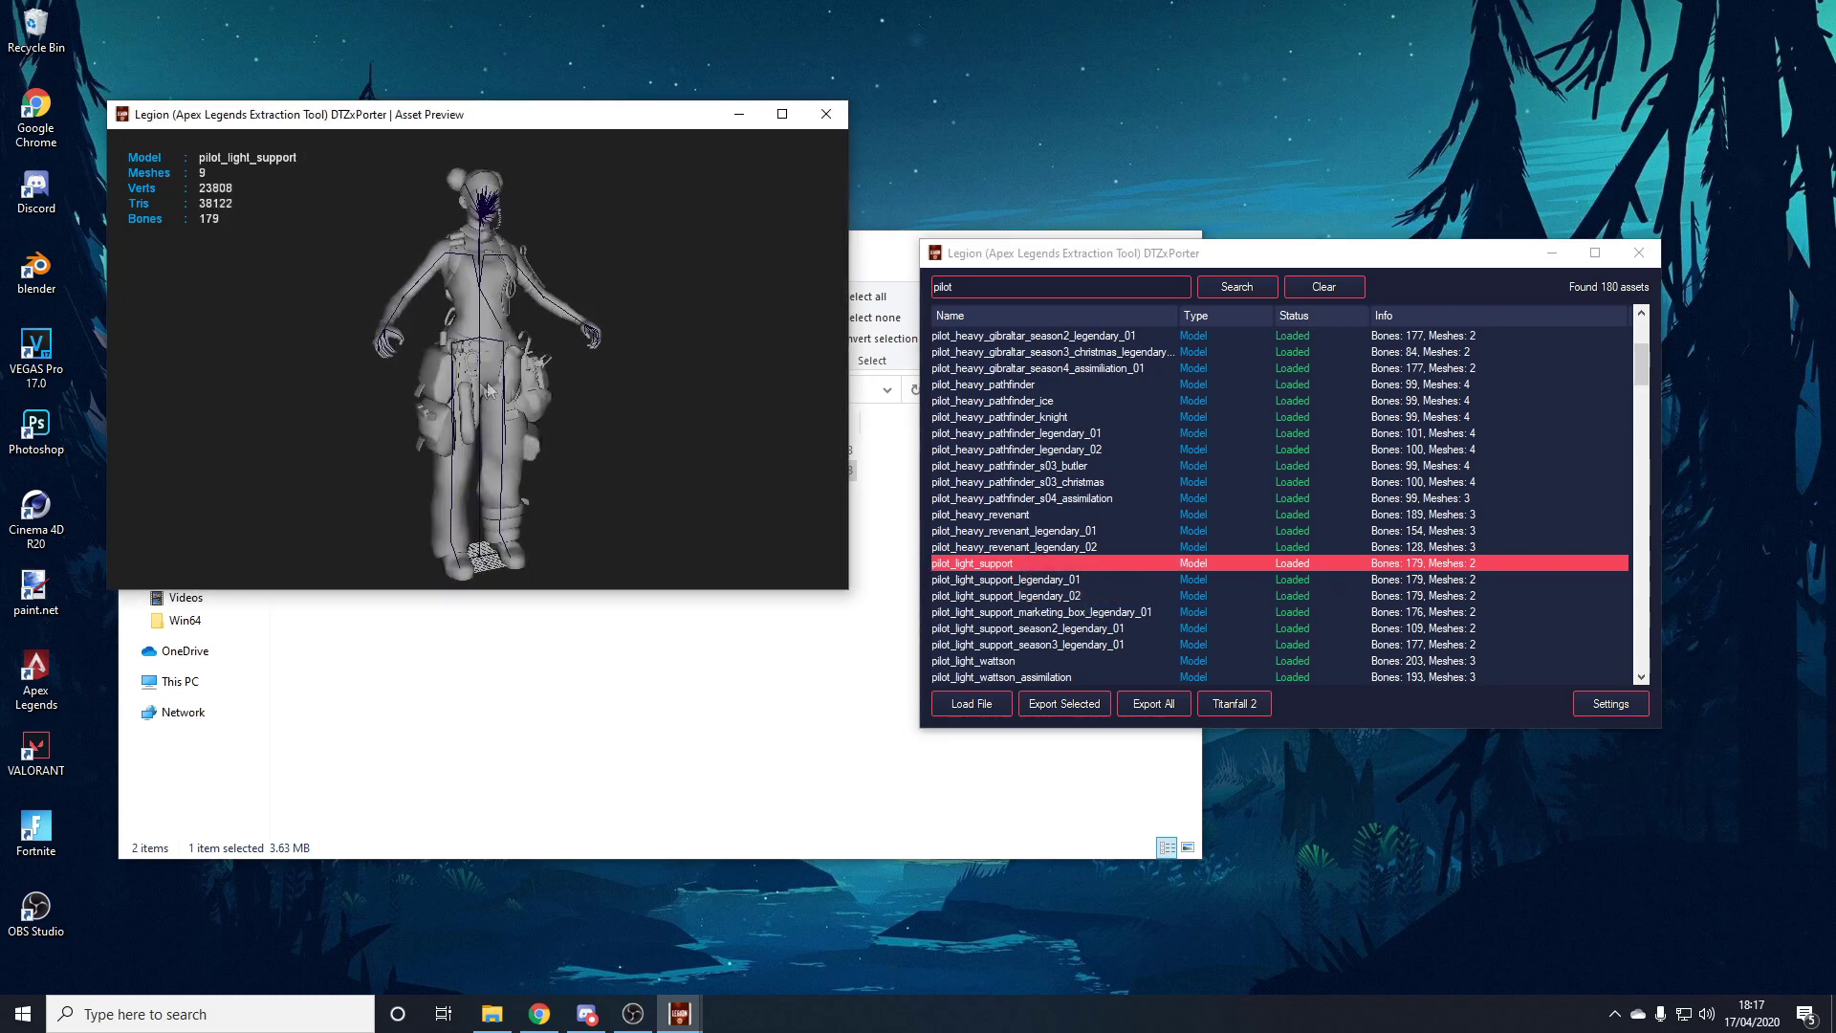
{"action": "left_click_drag", "start_coordinate": [689, 455], "coordinate": [524, 440]}
- Preview pilot_medium_holo from several sides, plus its legendary_01, legendary_02 and season_02_halloween variants
{"action": "scroll", "coordinate": [957, 563], "scroll_direction": "down", "scroll_amount": 9}
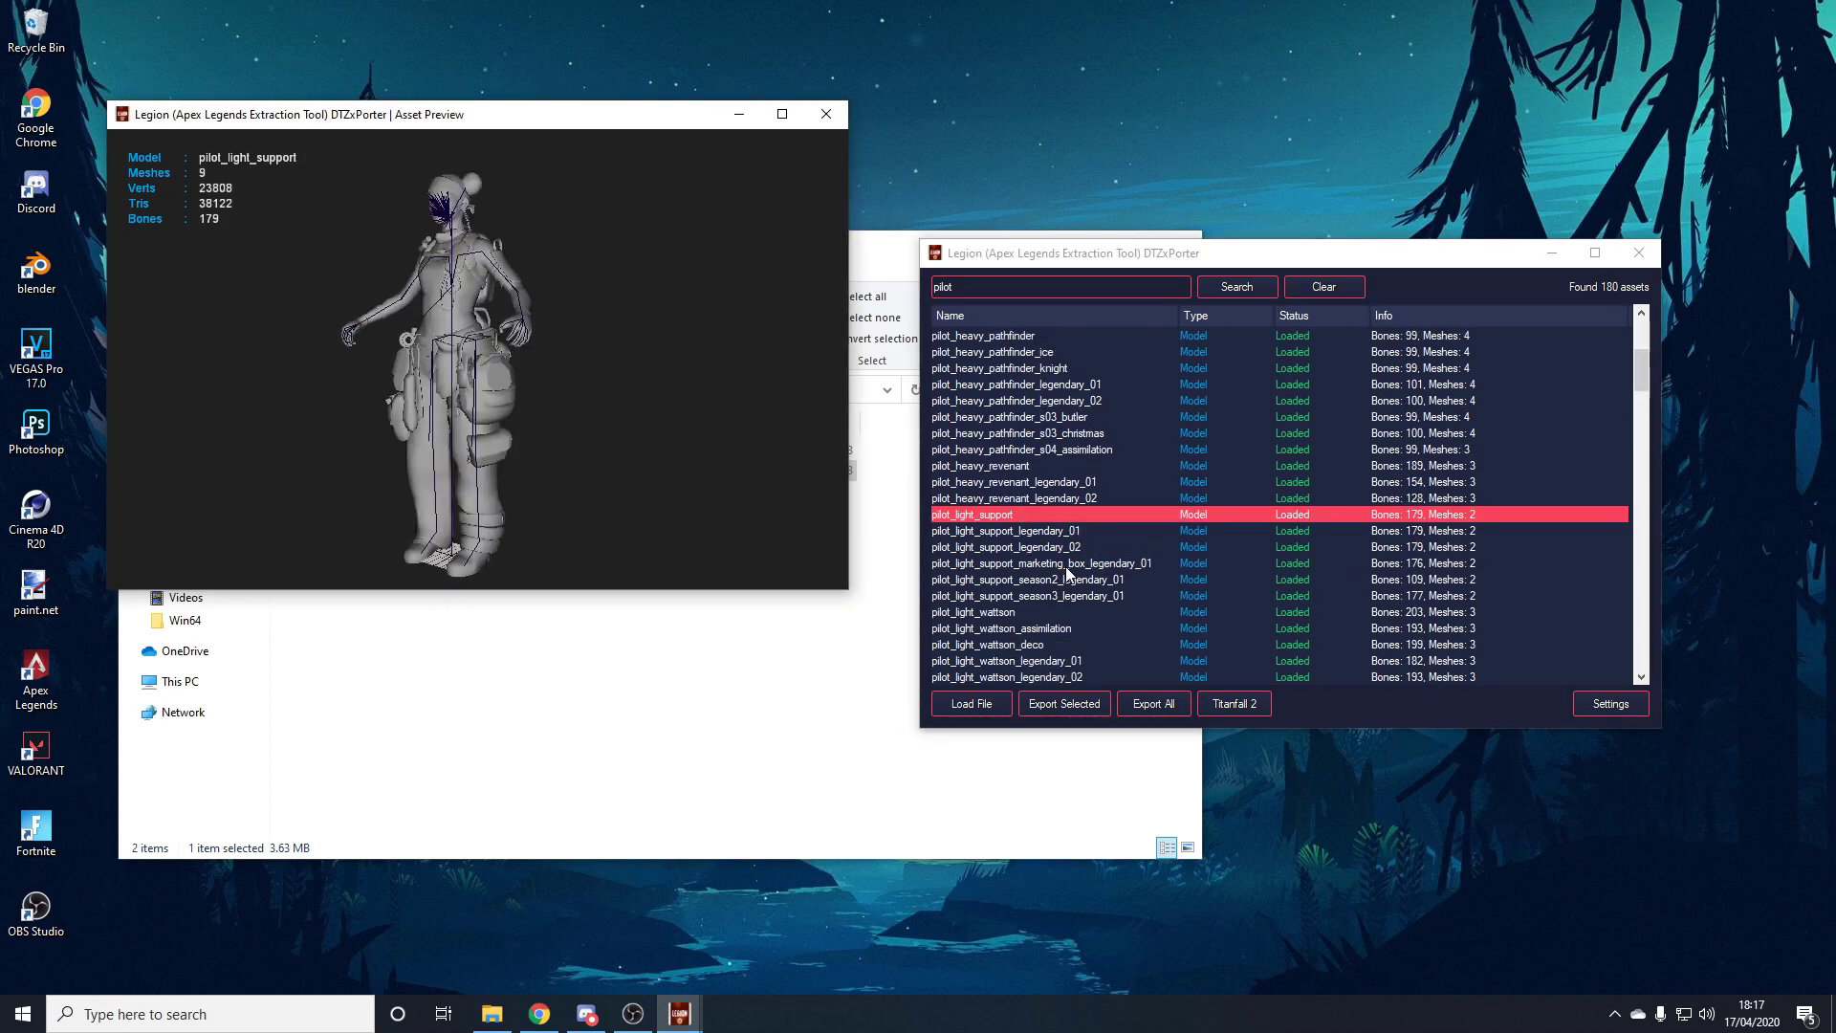
{"action": "scroll", "coordinate": [1013, 588], "scroll_direction": "down", "scroll_amount": 4}
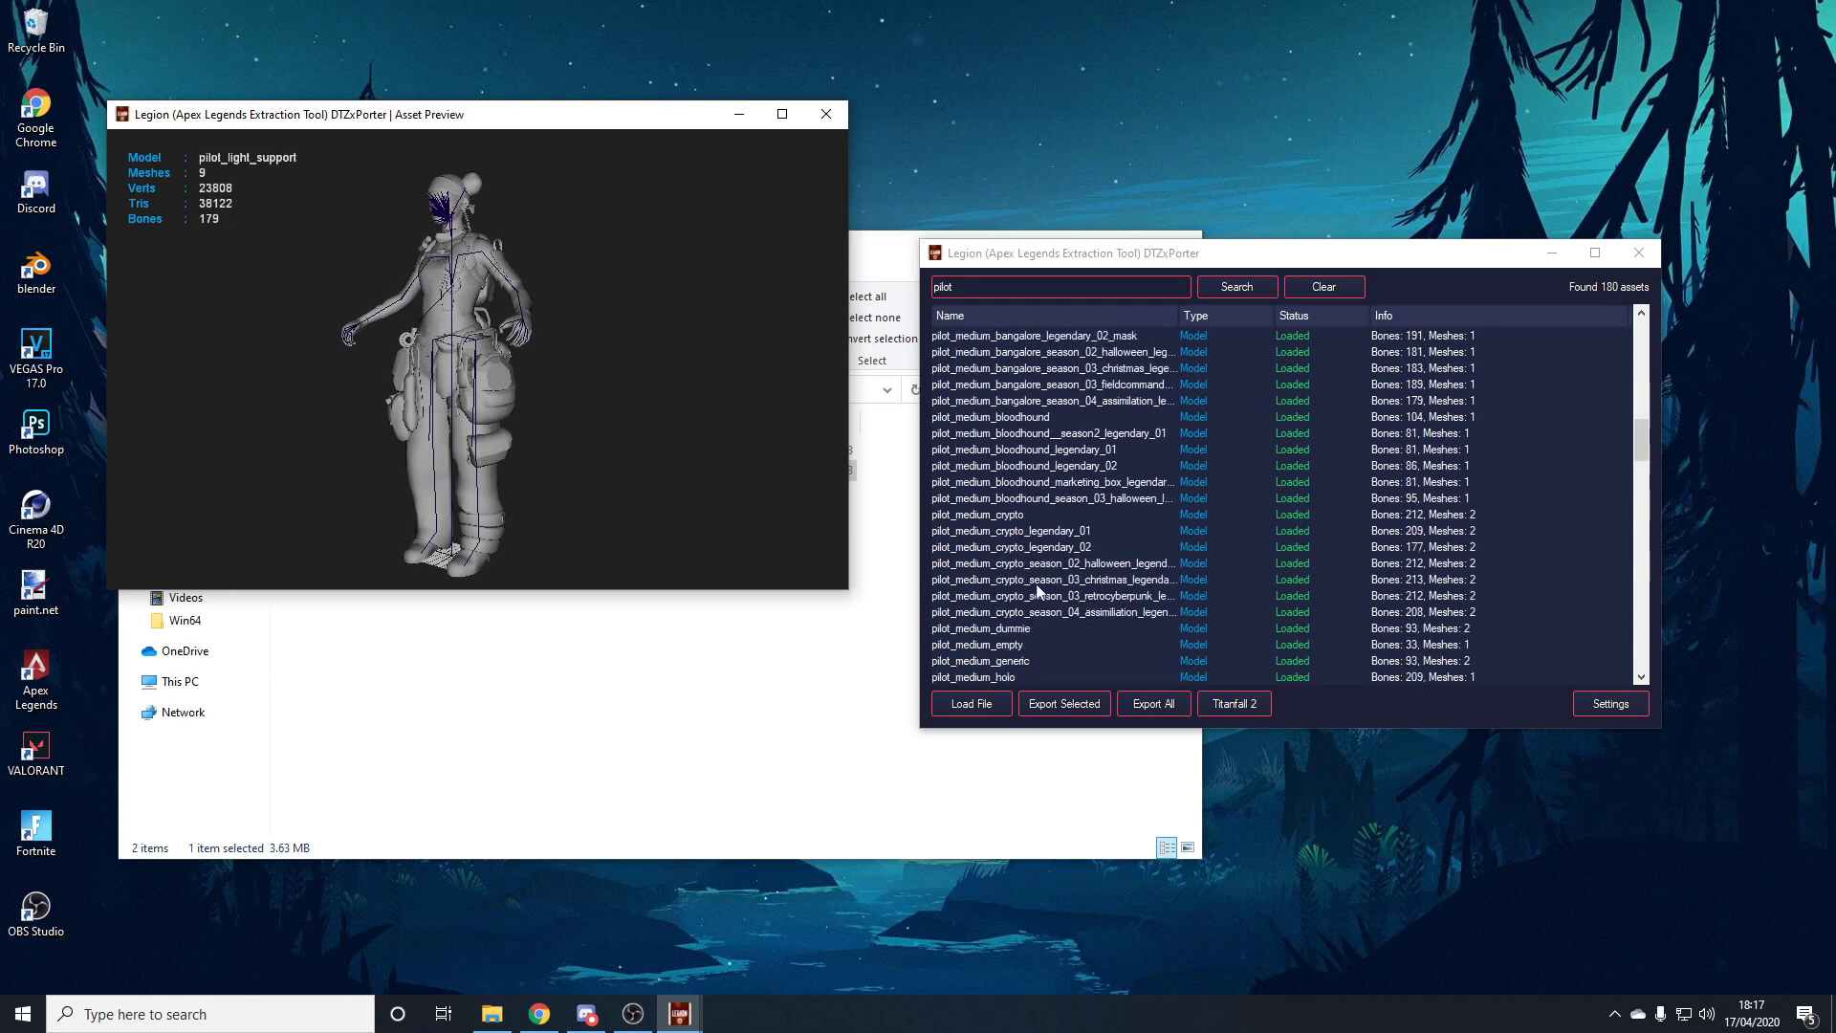
{"action": "scroll", "coordinate": [1016, 653], "scroll_direction": "down", "scroll_amount": 2}
{"action": "left_click", "coordinate": [994, 582]}
{"action": "left_click_drag", "start_coordinate": [818, 480], "coordinate": [631, 371]}
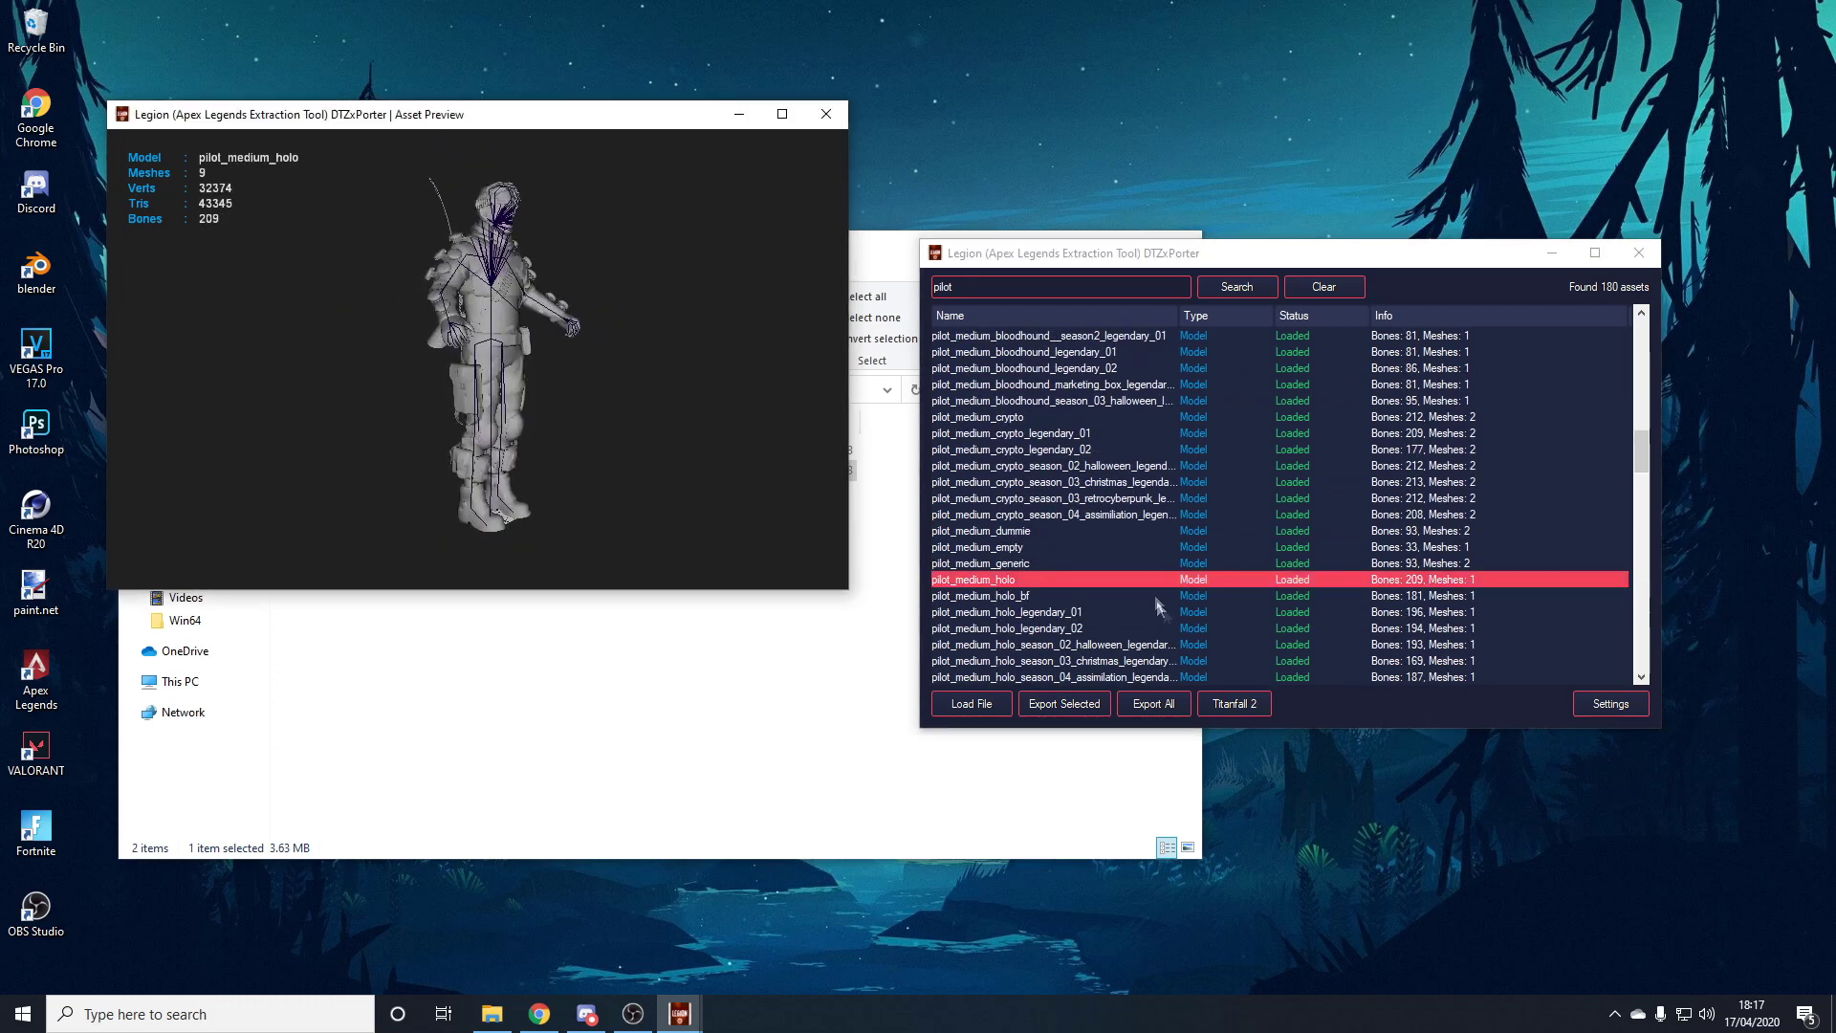
{"action": "left_click_drag", "start_coordinate": [668, 520], "coordinate": [731, 516]}
{"action": "left_click", "coordinate": [1073, 614]}
{"action": "left_click", "coordinate": [1075, 629]}
{"action": "left_click", "coordinate": [1073, 648]}
- Preview pilot_medium_stim_battle_forged and examine the base pilot_medium_stim model from several angles
{"action": "scroll", "coordinate": [1033, 645], "scroll_direction": "down", "scroll_amount": 3}
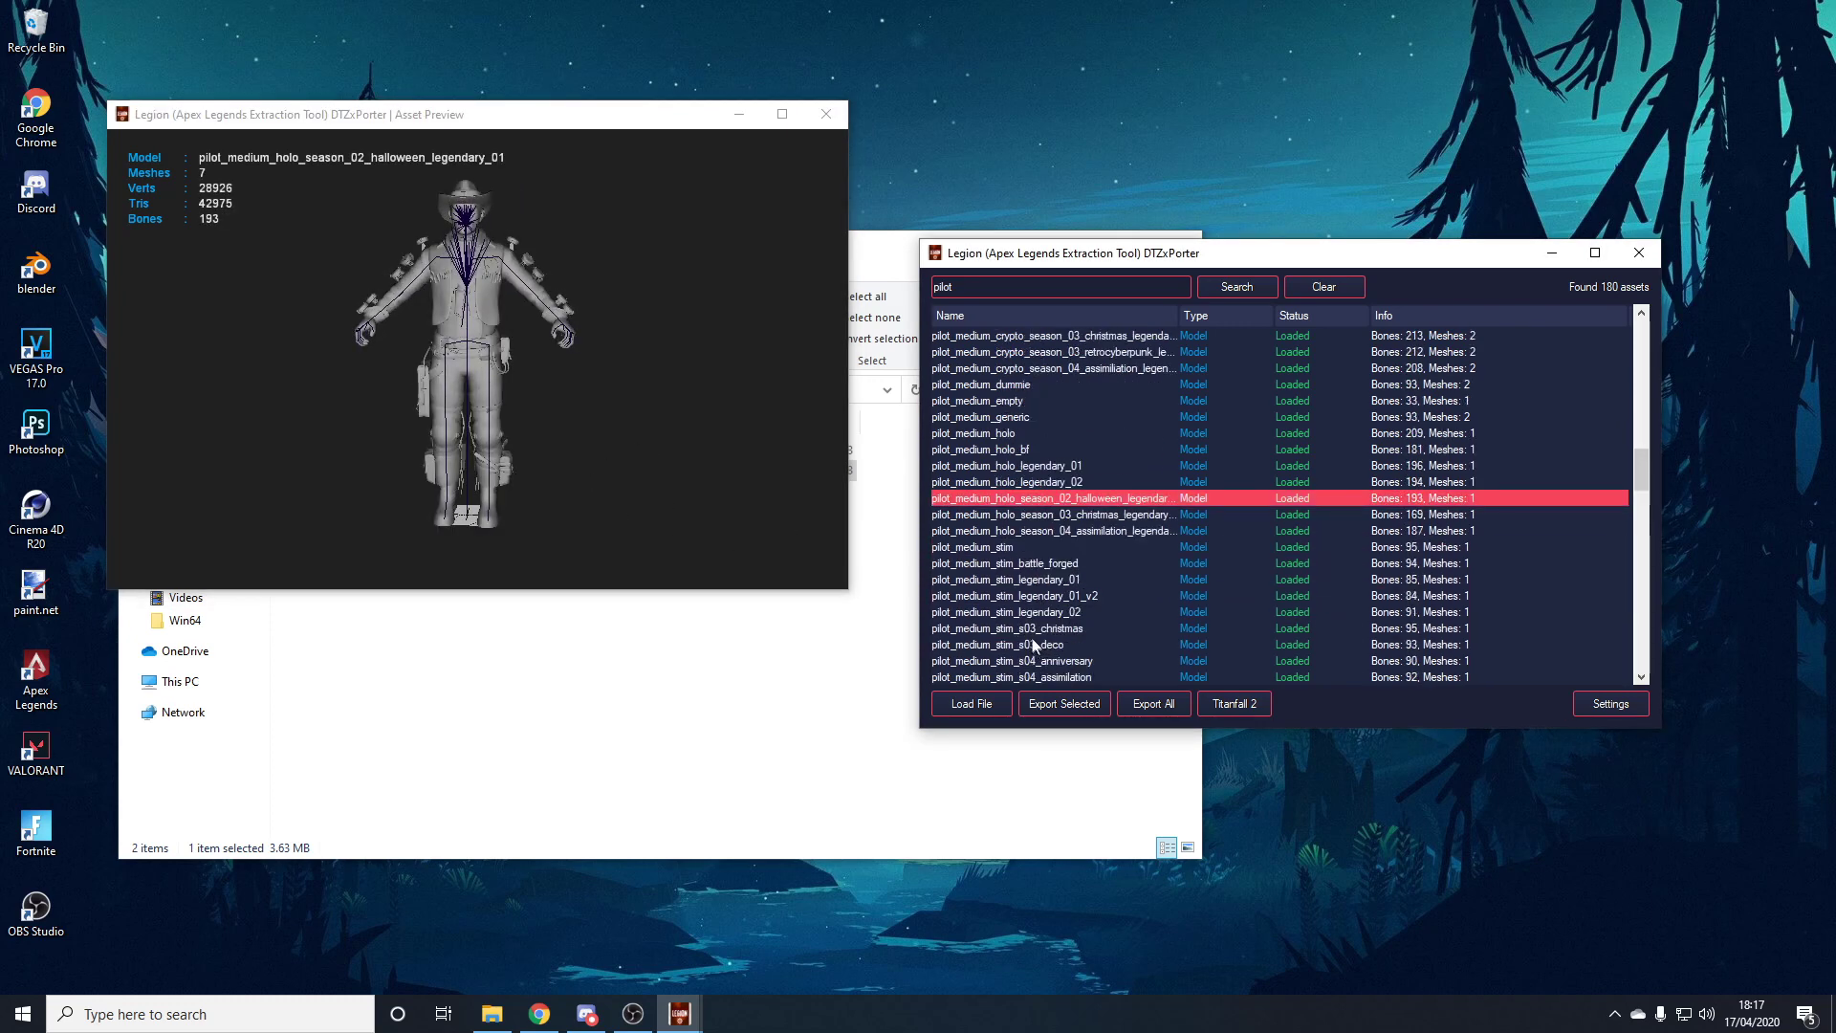
{"action": "left_click", "coordinate": [1012, 562]}
{"action": "left_click", "coordinate": [975, 547]}
{"action": "mouse_move", "coordinate": [660, 434]}
{"action": "left_mouse_down"}
{"action": "mouse_move", "coordinate": [490, 448]}
{"action": "mouse_move", "coordinate": [637, 431]}
{"action": "left_mouse_up"}
{"action": "left_click_drag", "start_coordinate": [485, 411], "coordinate": [643, 411]}
{"action": "scroll", "coordinate": [650, 413], "scroll_direction": "up", "scroll_amount": 2}
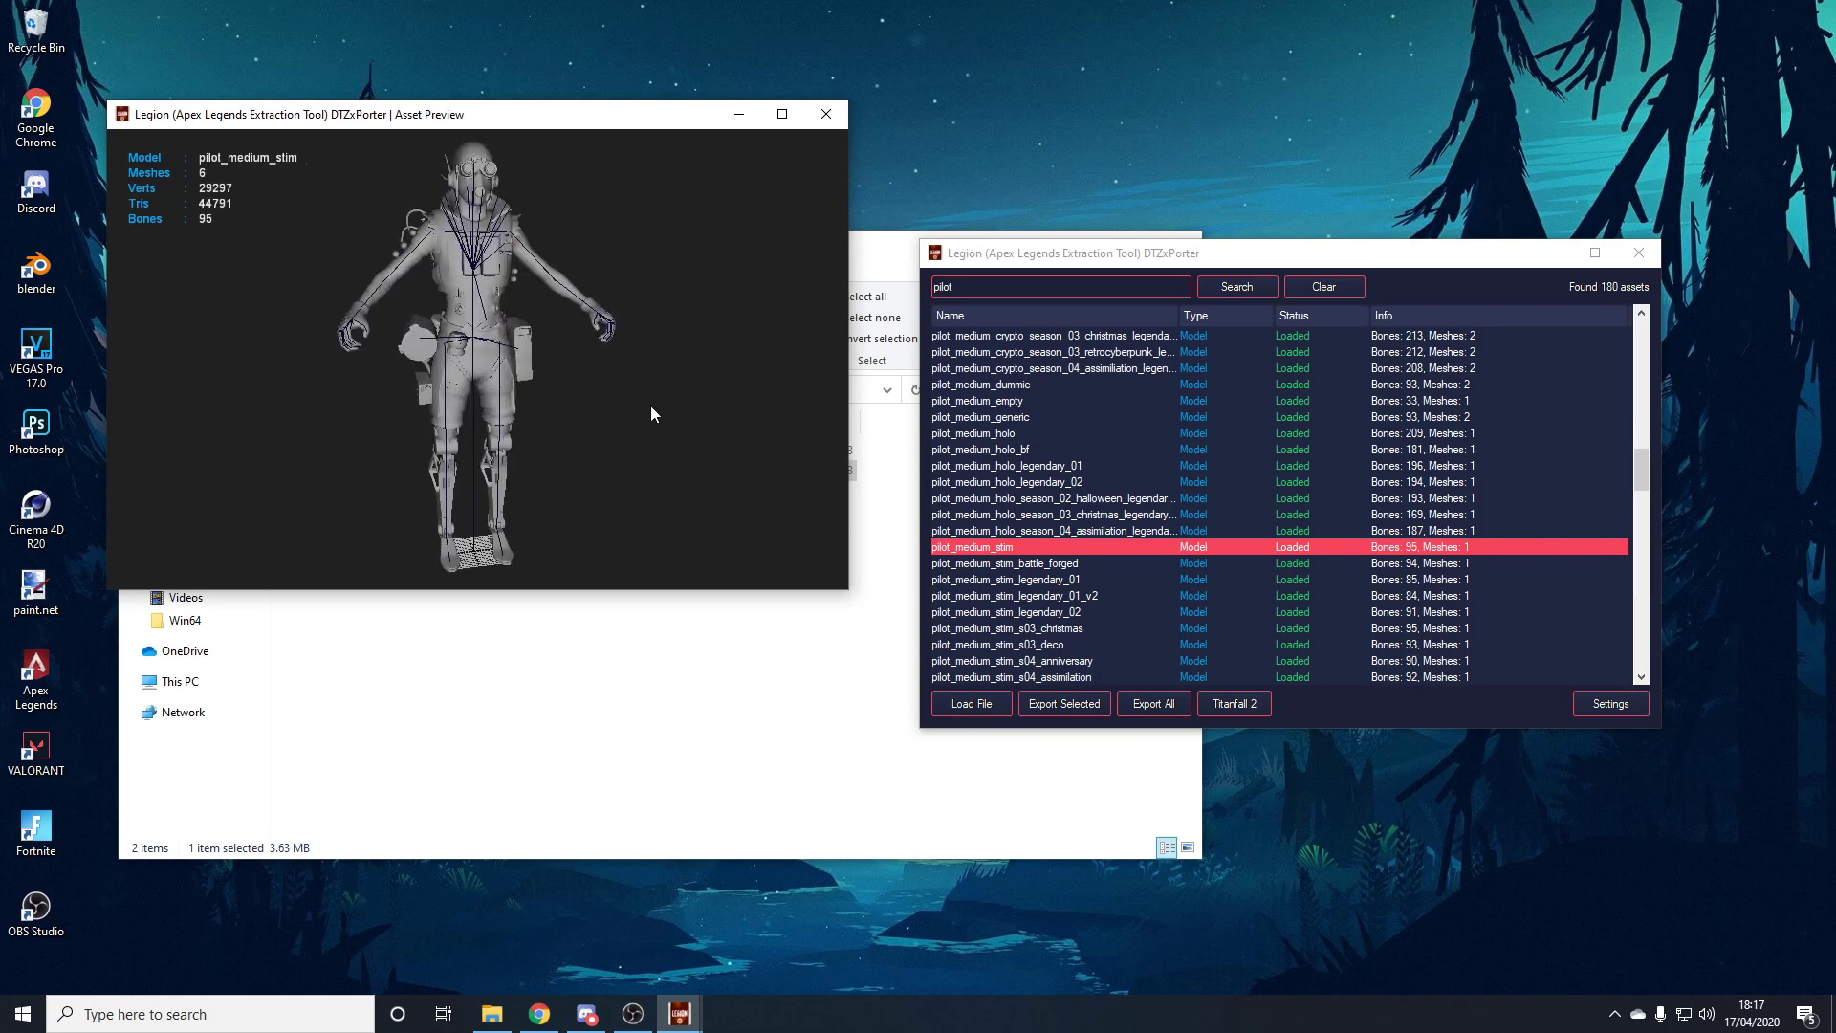
{"action": "scroll", "coordinate": [1065, 496], "scroll_direction": "up", "scroll_amount": 1}
- Look back through the pilot models and preview pilot_light_support_season3_legendary_01, pilot_light_support and pilot_light_wattson_legendary_01
{"action": "scroll", "coordinate": [1065, 490], "scroll_direction": "up", "scroll_amount": 3}
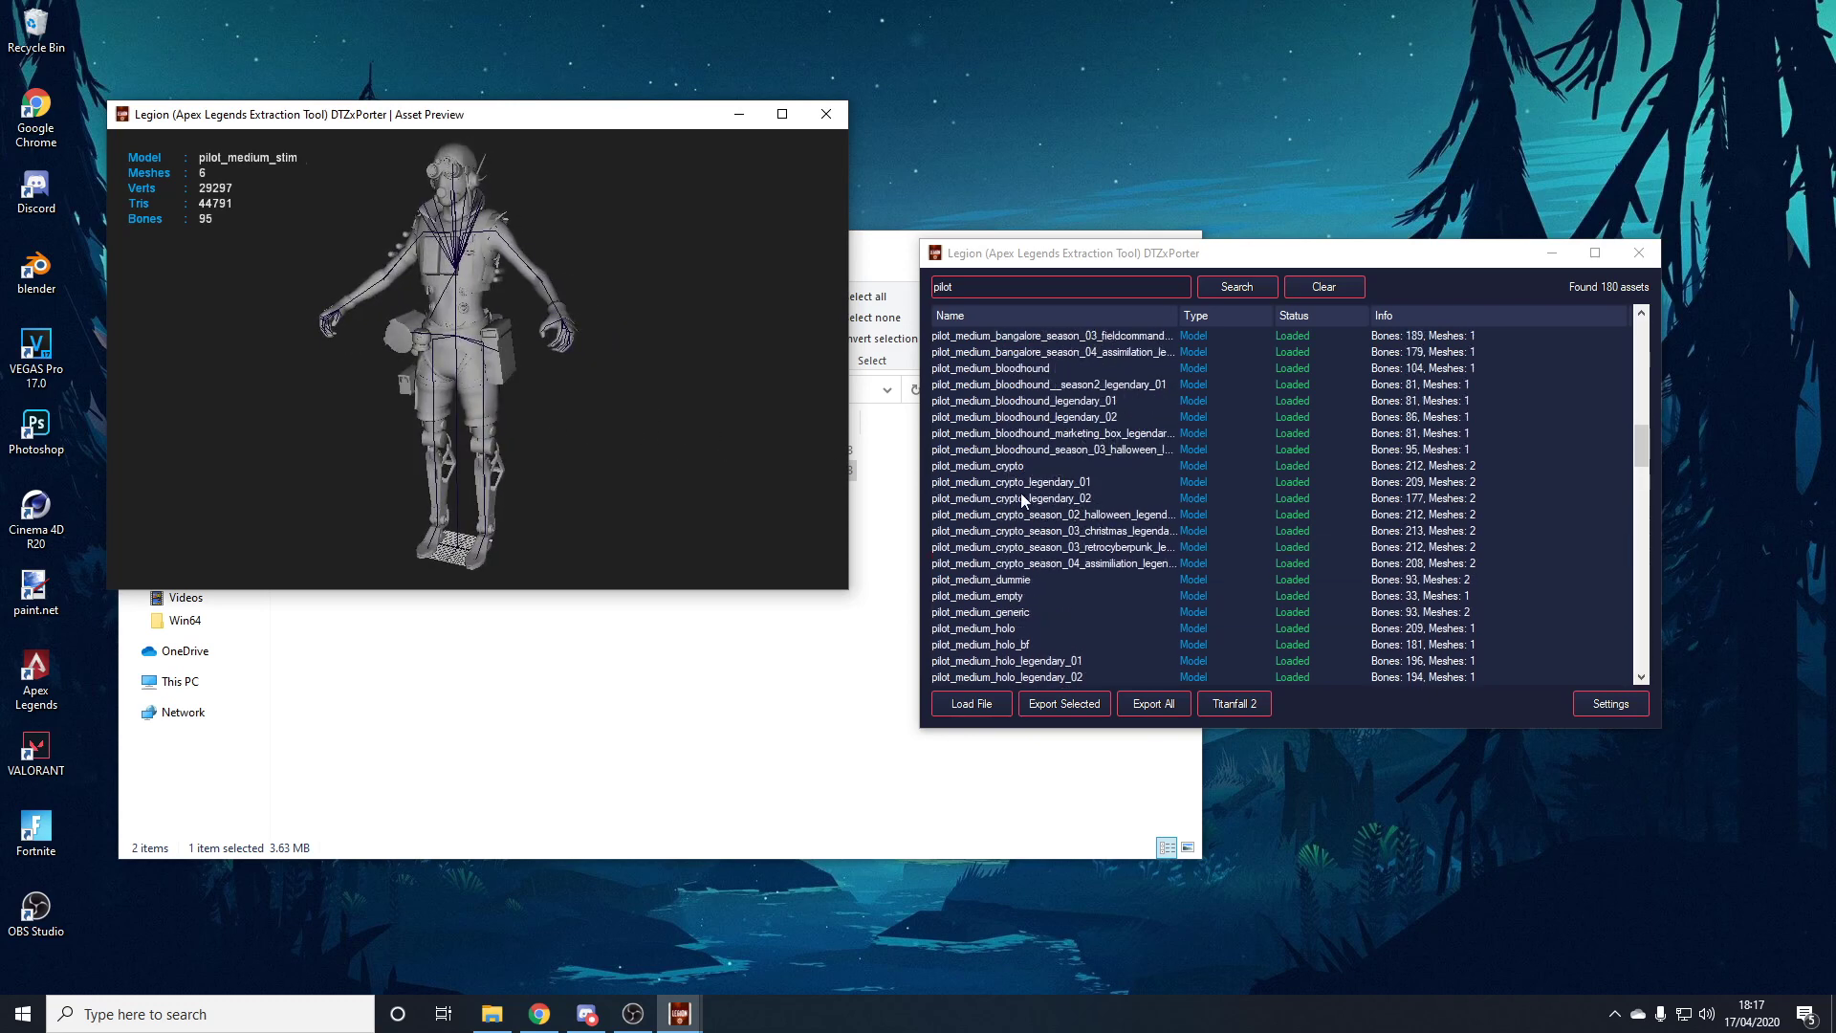
{"action": "scroll", "coordinate": [1022, 499], "scroll_direction": "up", "scroll_amount": 15}
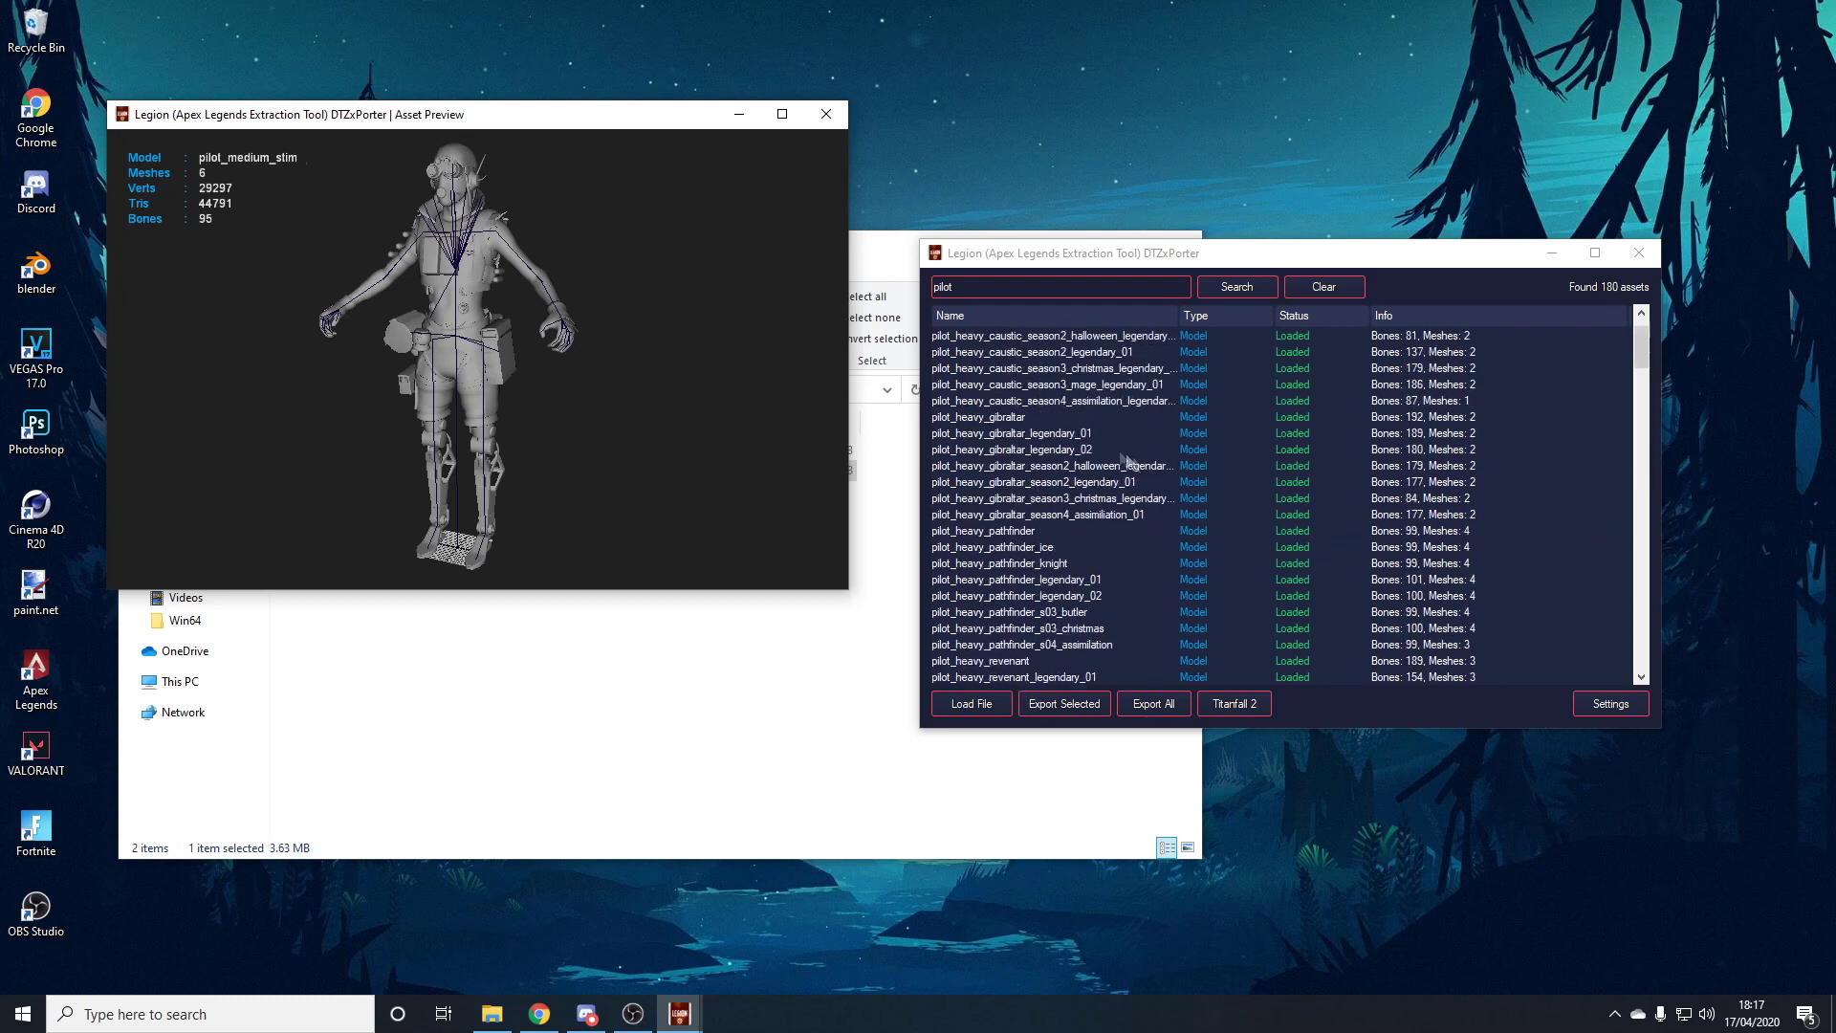
{"action": "scroll", "coordinate": [1014, 520], "scroll_direction": "up", "scroll_amount": 1}
{"action": "scroll", "coordinate": [1021, 420], "scroll_direction": "down", "scroll_amount": 15}
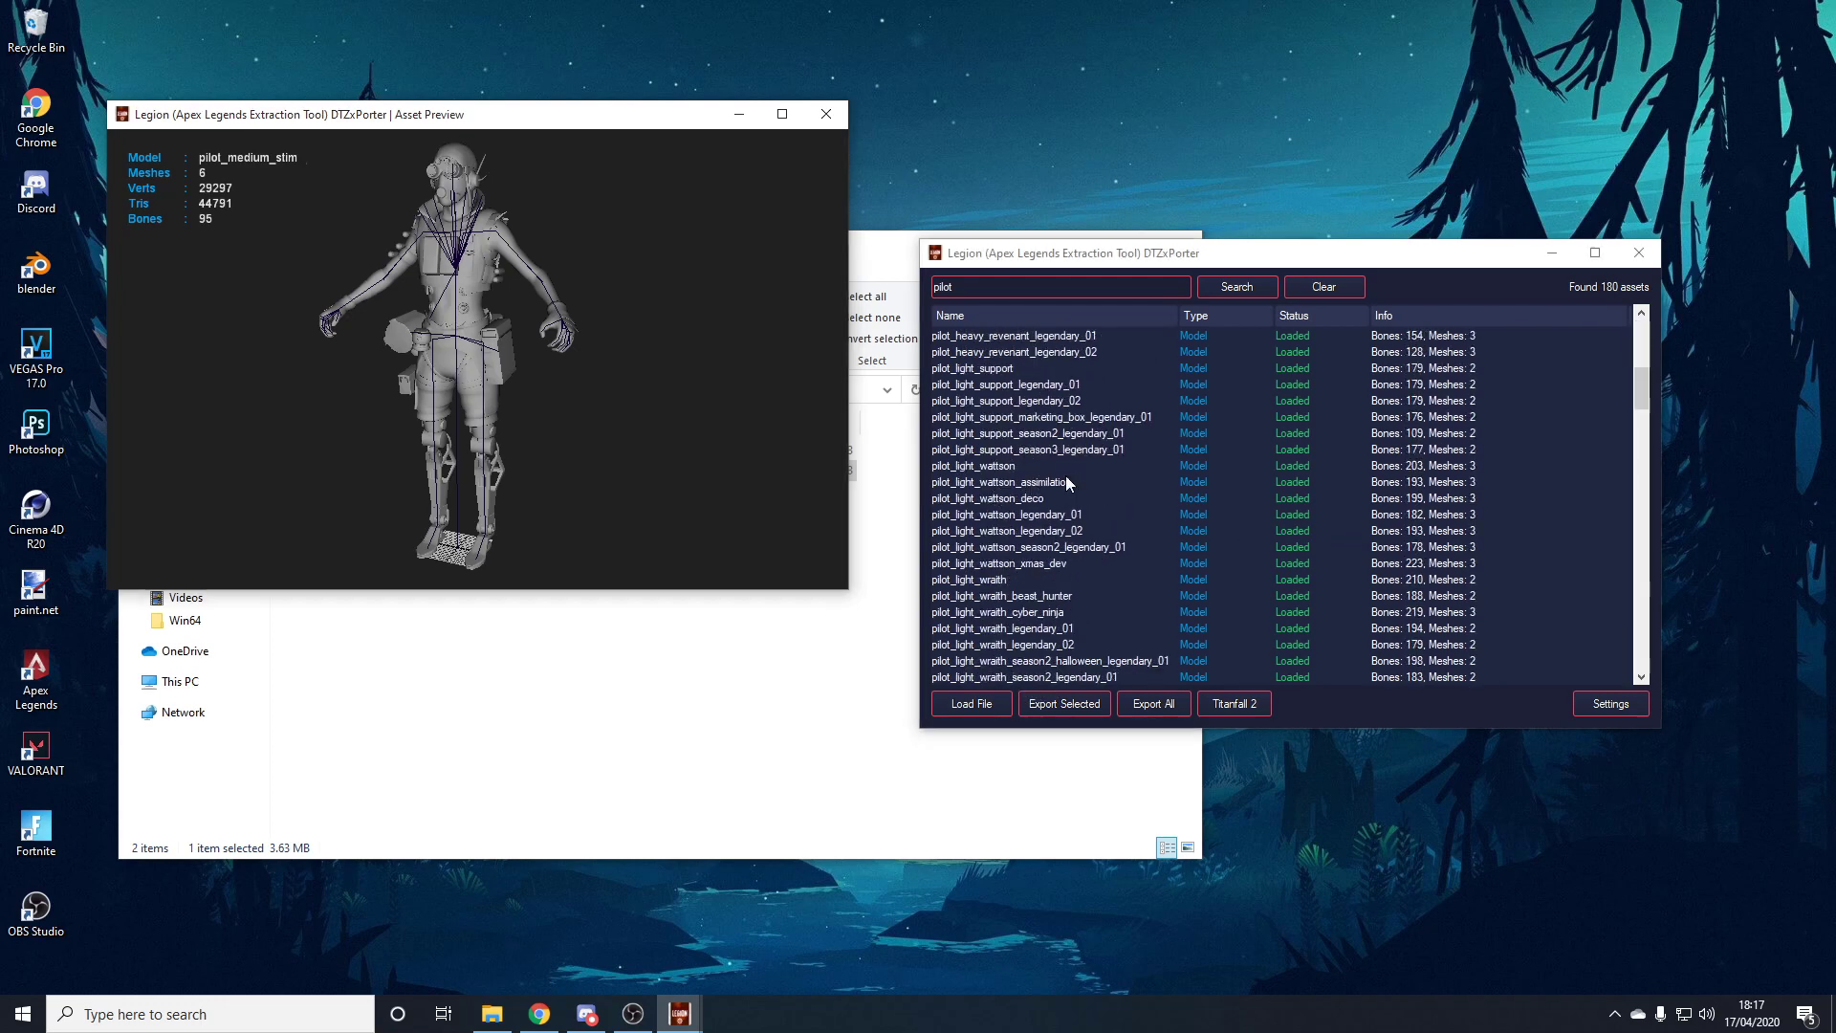
{"action": "left_click", "coordinate": [1027, 449]}
{"action": "left_click", "coordinate": [997, 369]}
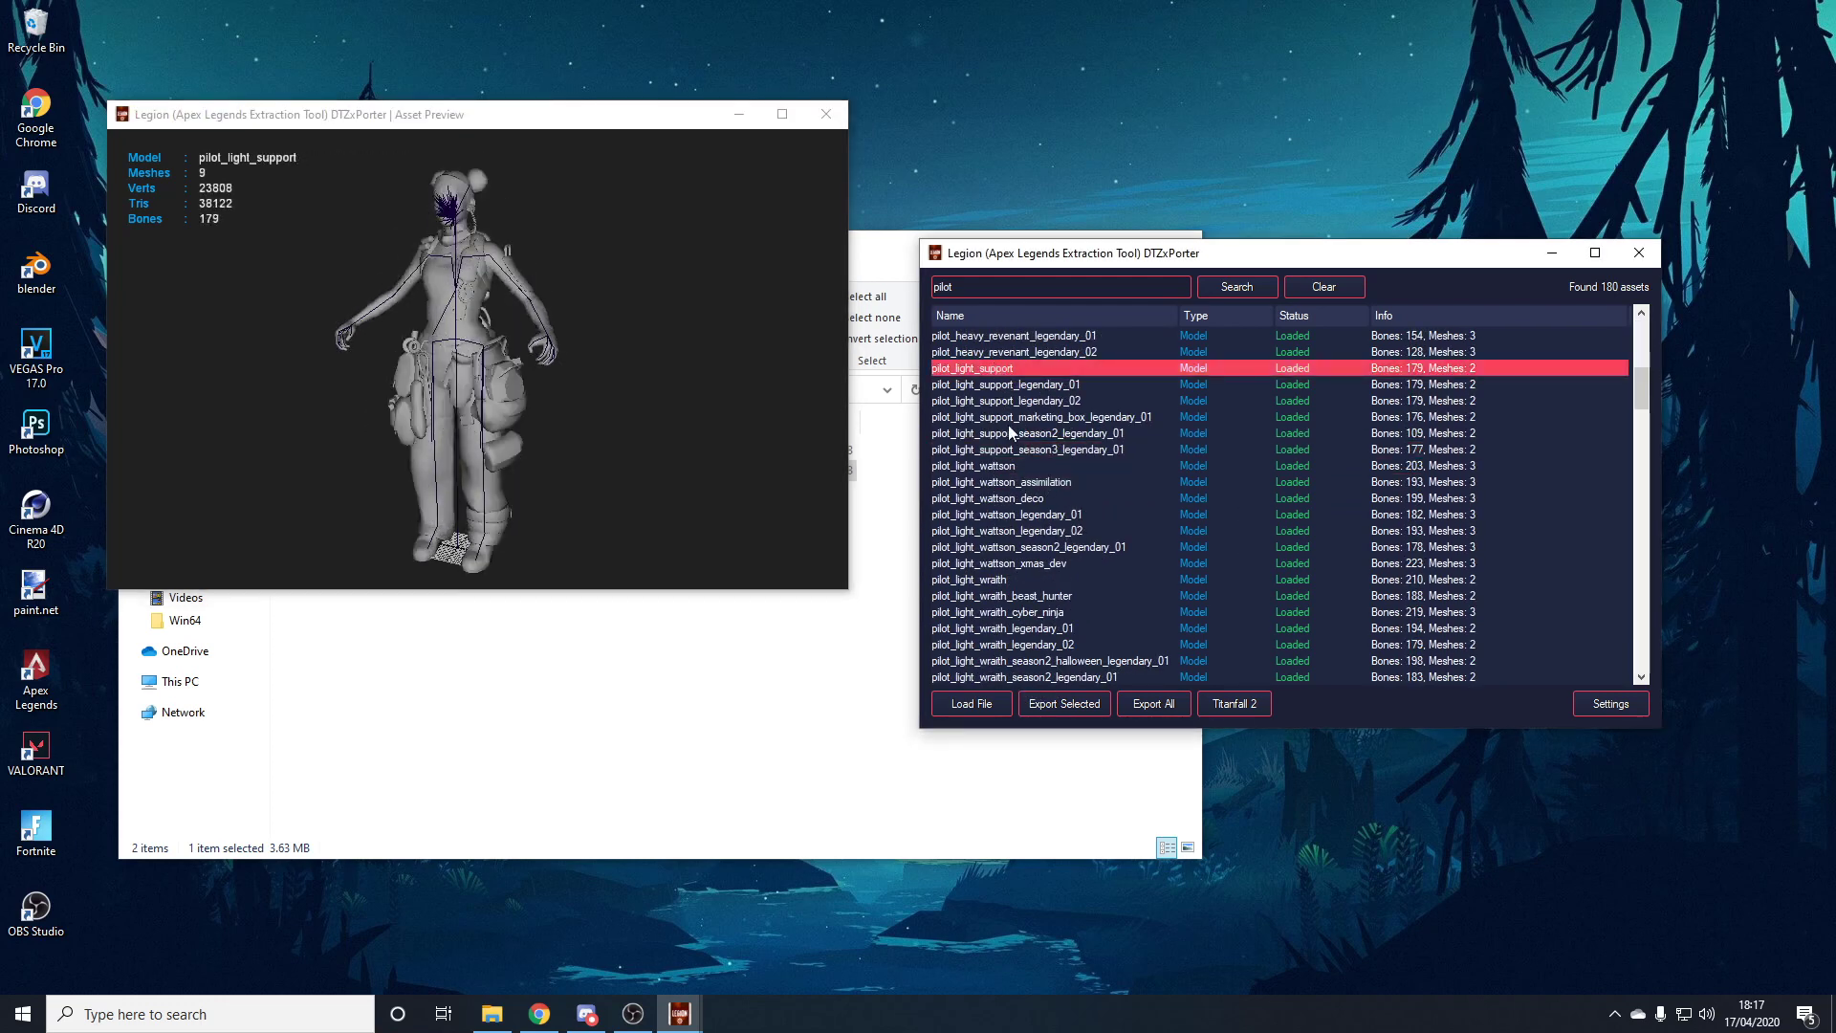
{"action": "left_click", "coordinate": [1057, 515]}
- Find the pov_pilot models in the results and examine the pov_pilot_heavy_caustic preview
{"action": "scroll", "coordinate": [1059, 526], "scroll_direction": "down", "scroll_amount": 10}
{"action": "scroll", "coordinate": [1059, 537], "scroll_direction": "down", "scroll_amount": 7}
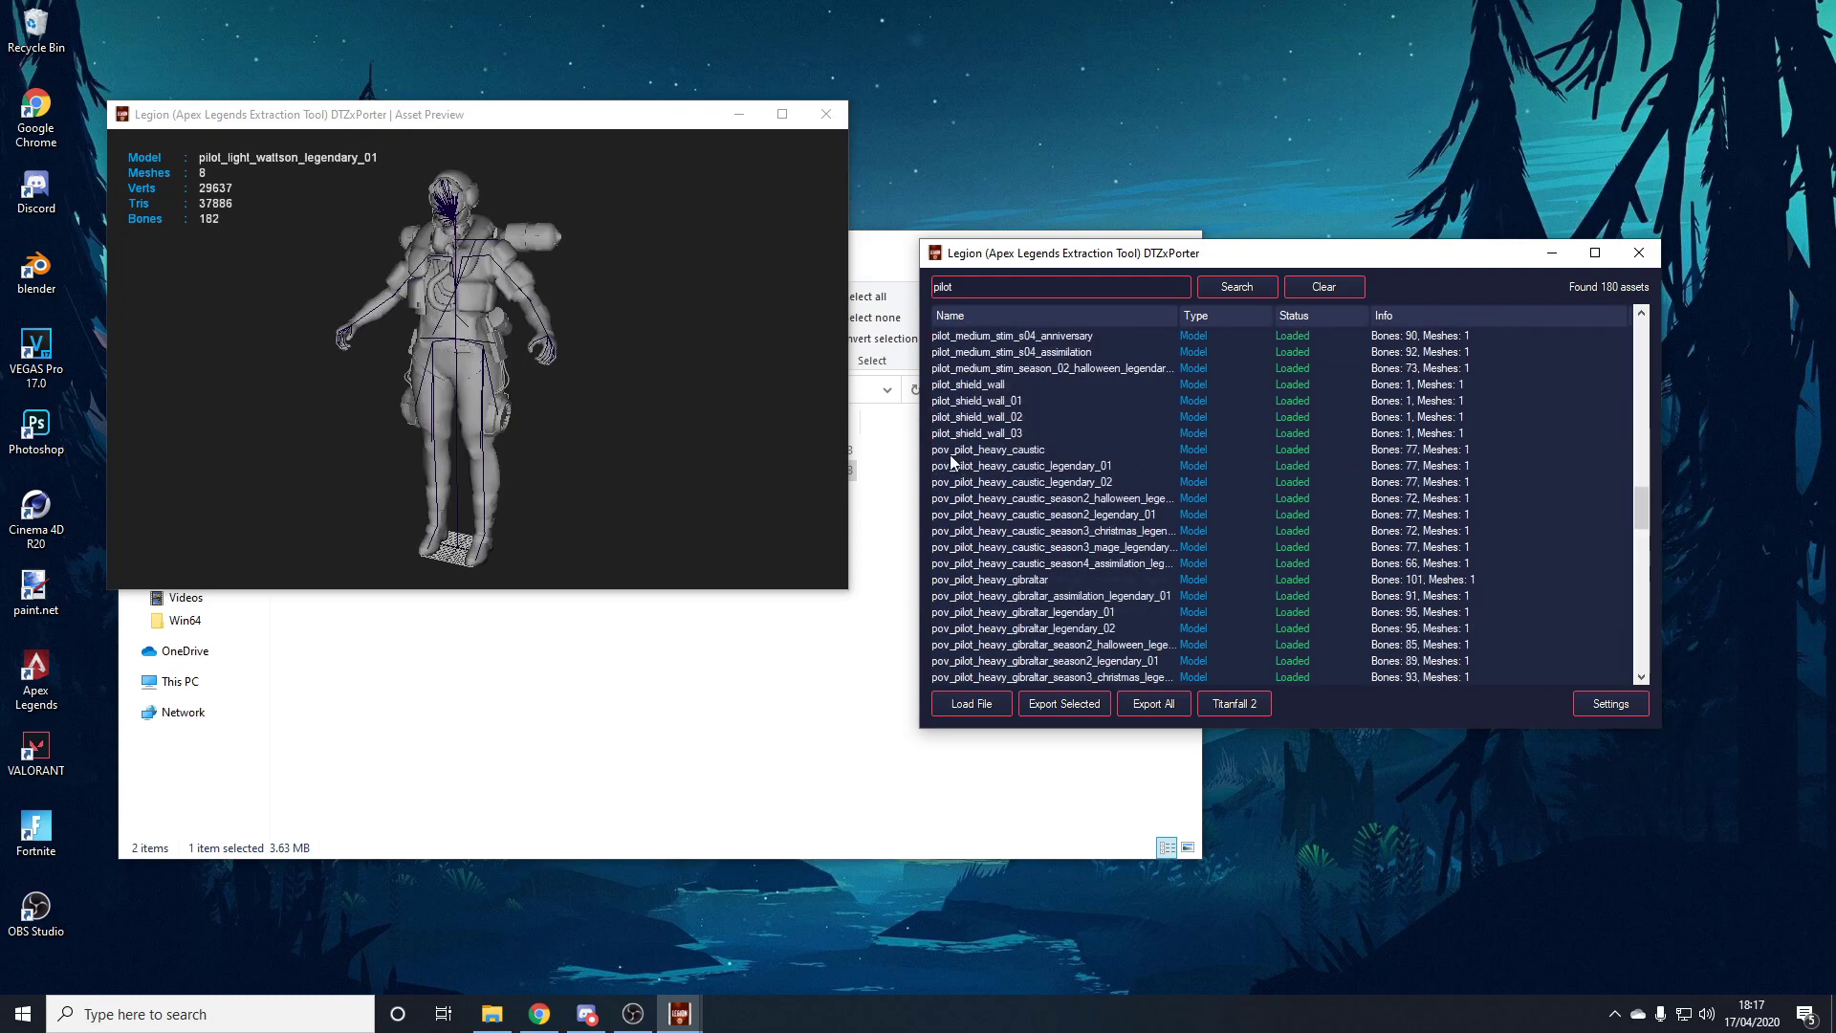
{"action": "left_click", "coordinate": [951, 453]}
{"action": "scroll", "coordinate": [961, 473], "scroll_direction": "down", "scroll_amount": 6}
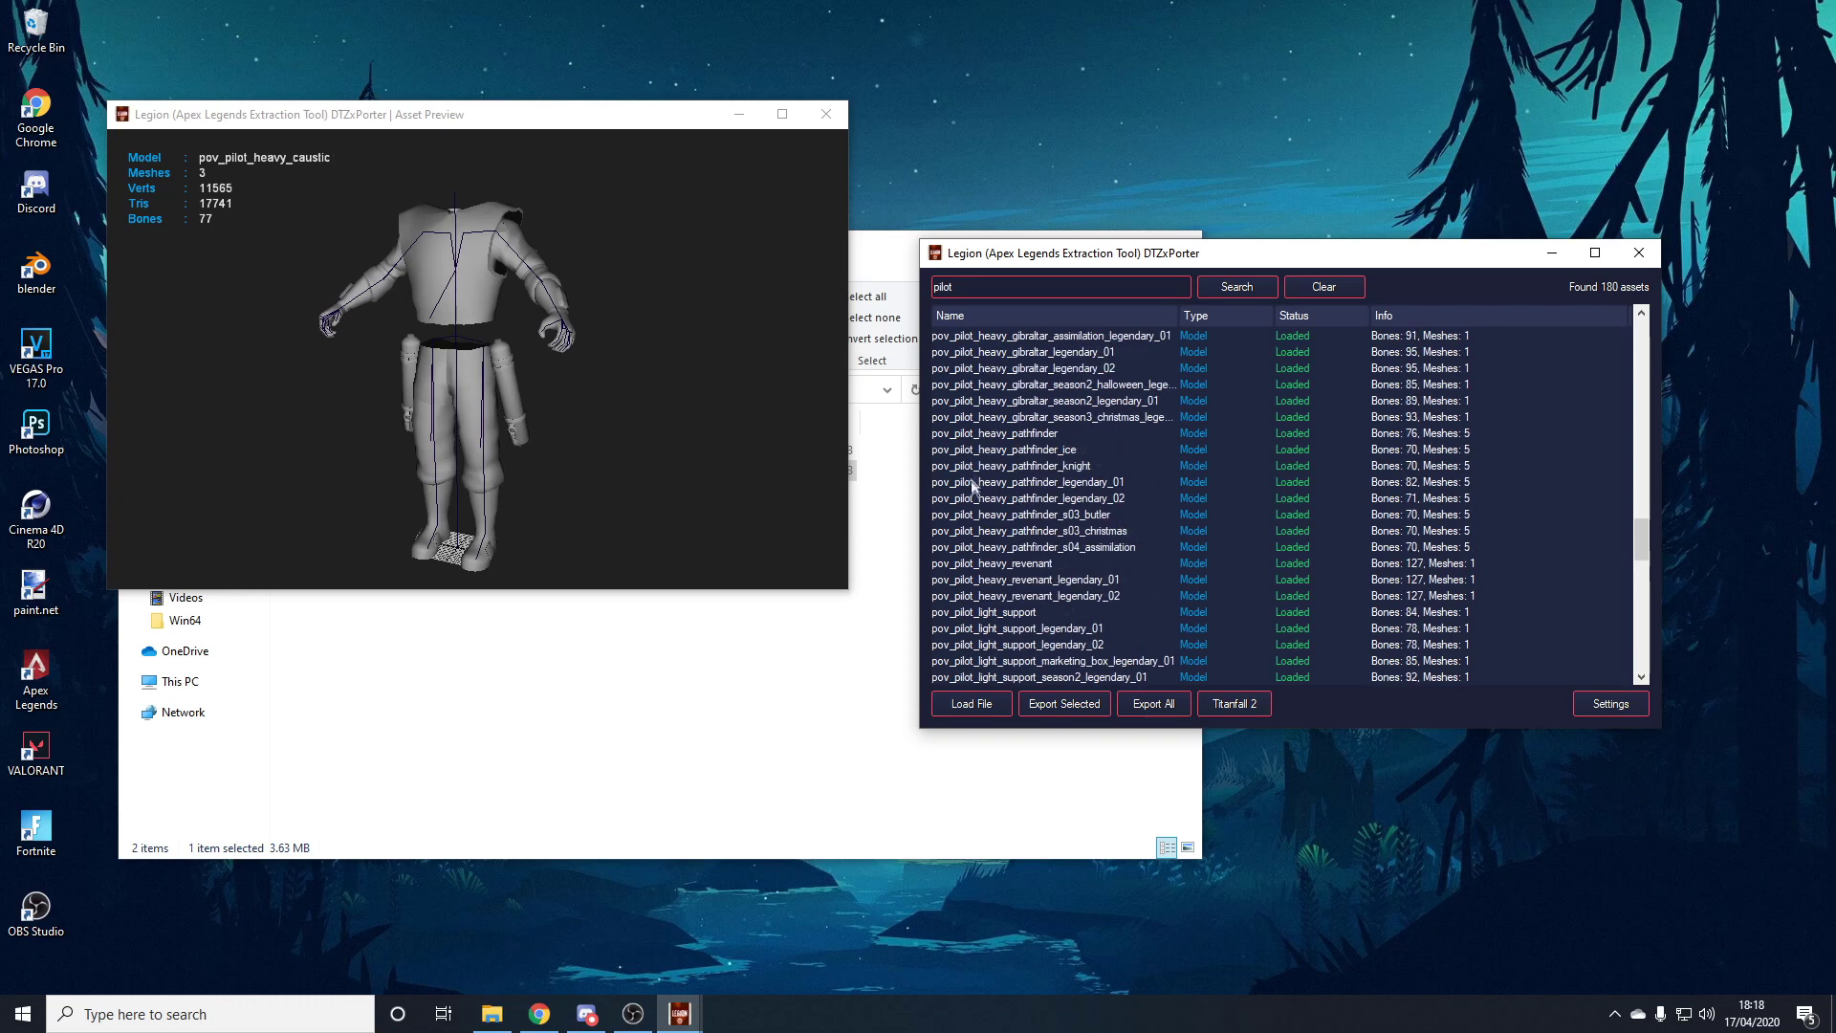
{"action": "scroll", "coordinate": [972, 486], "scroll_direction": "up", "scroll_amount": 6}
{"action": "left_click_drag", "start_coordinate": [516, 382], "coordinate": [760, 413]}
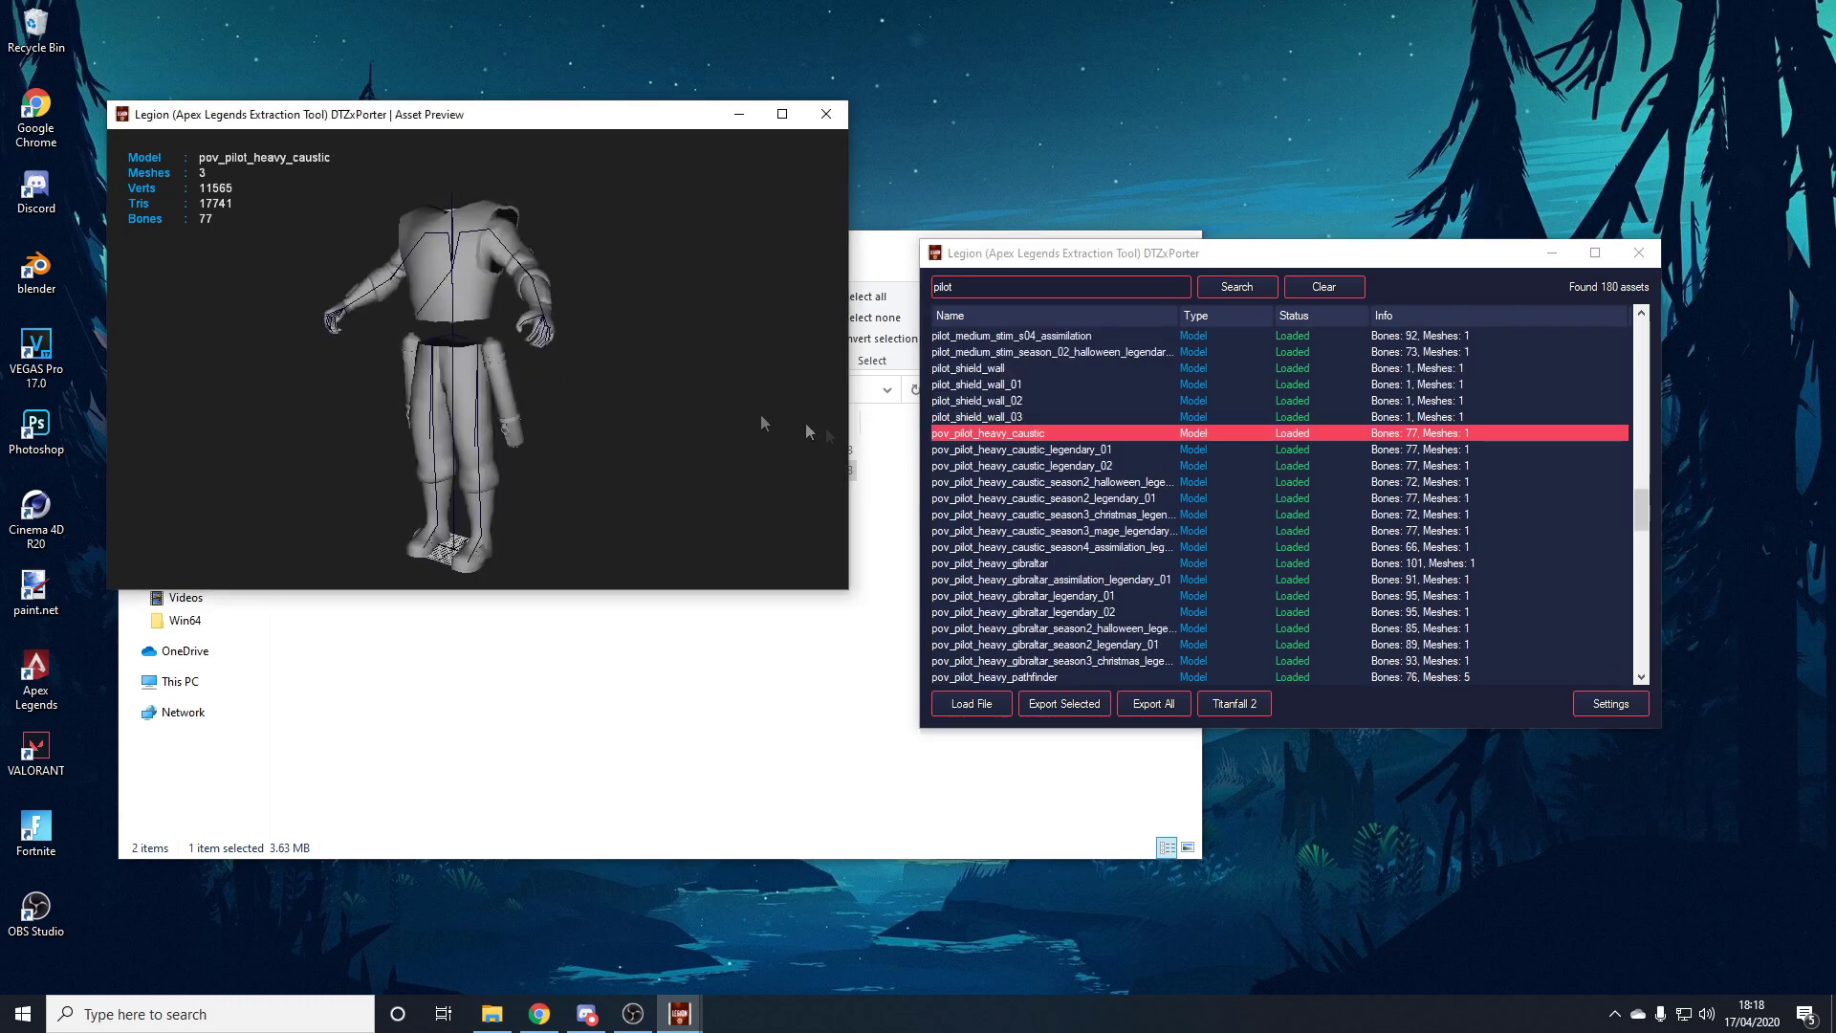
- Preview pov_pilot_heavy_caustic_legendary_02 up close, plus the season2_halloween and season3_christmas pov Caustic variants
{"action": "left_click", "coordinate": [1045, 466]}
{"action": "left_click_drag", "start_coordinate": [611, 409], "coordinate": [421, 392]}
{"action": "scroll", "coordinate": [615, 439], "scroll_direction": "up", "scroll_amount": 5}
{"action": "left_click_drag", "start_coordinate": [615, 439], "coordinate": [310, 497]}
{"action": "left_click", "coordinate": [1023, 484]}
{"action": "left_click", "coordinate": [1019, 516]}
- Preview pov_pilot_heavy_gibraltar and its legendary_01 variant, and examine its season2_halloween variant from other angles
{"action": "left_click", "coordinate": [1022, 564]}
{"action": "left_click", "coordinate": [1017, 596]}
{"action": "left_click", "coordinate": [1025, 451]}
{"action": "left_click", "coordinate": [1019, 564]}
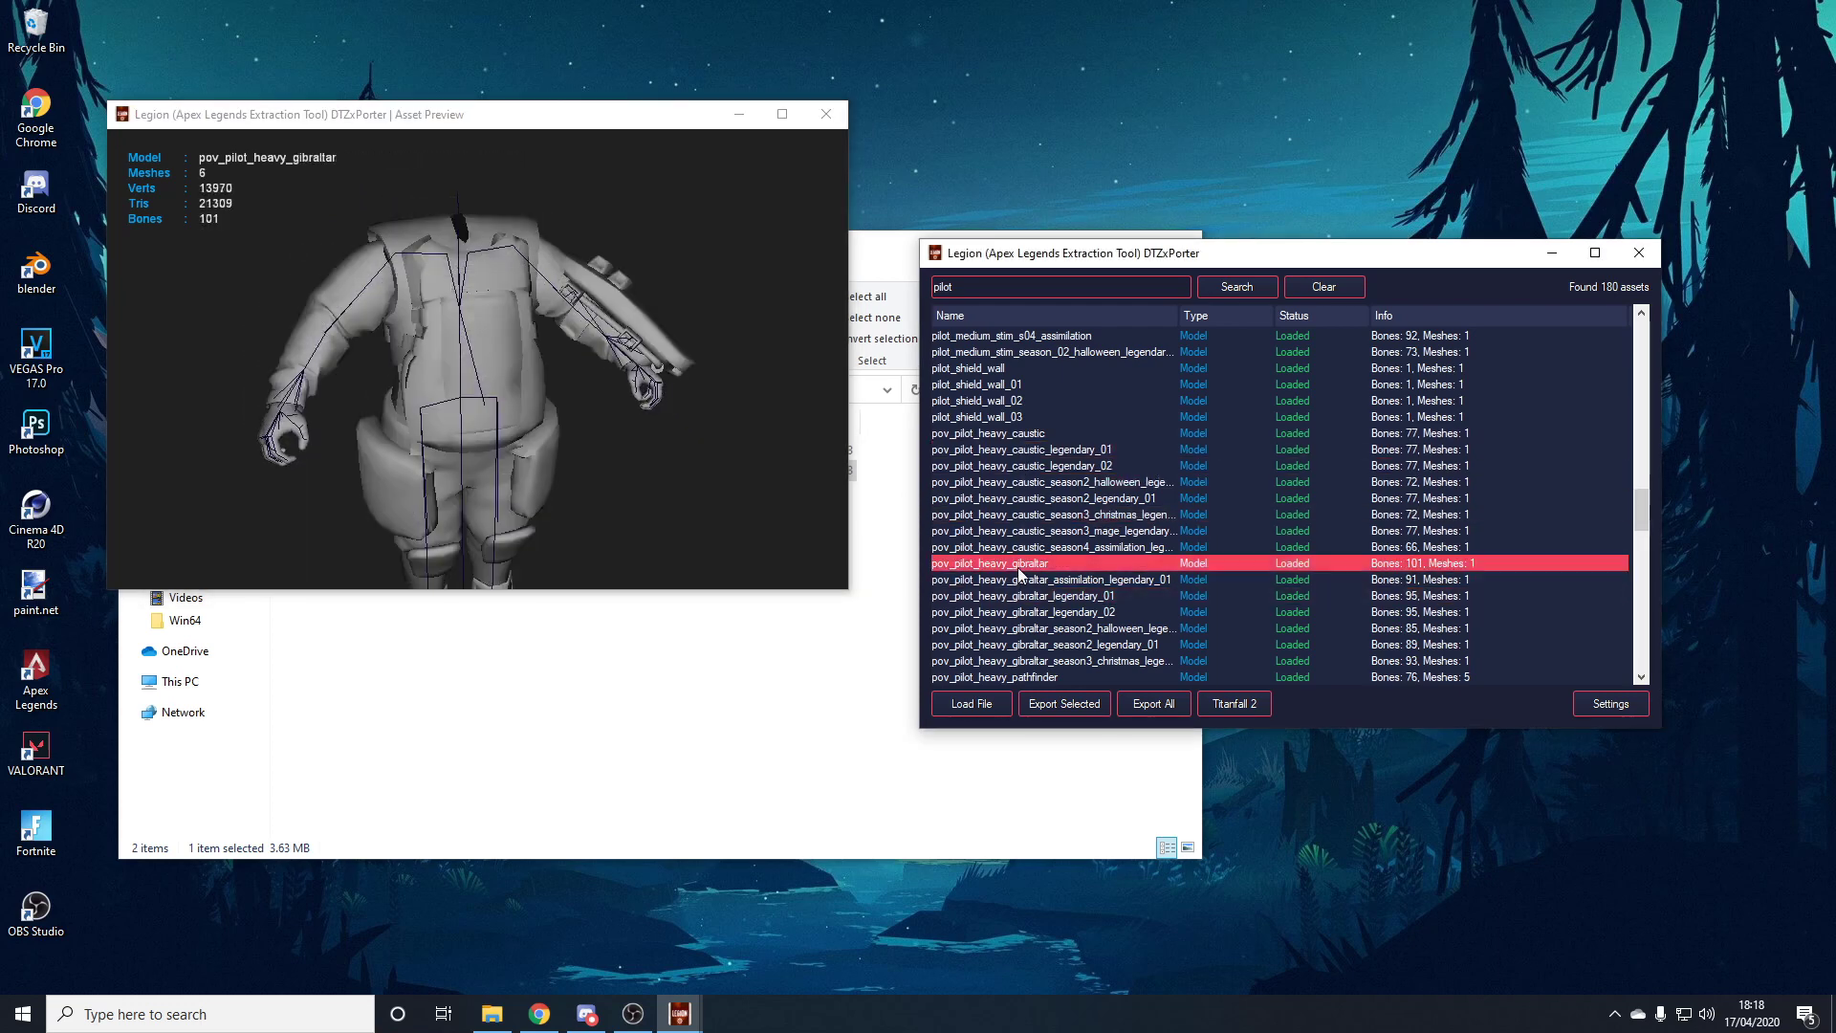
{"action": "left_click", "coordinate": [1136, 631]}
{"action": "left_click_drag", "start_coordinate": [646, 491], "coordinate": [656, 434]}
{"action": "left_click_drag", "start_coordinate": [674, 509], "coordinate": [587, 363]}
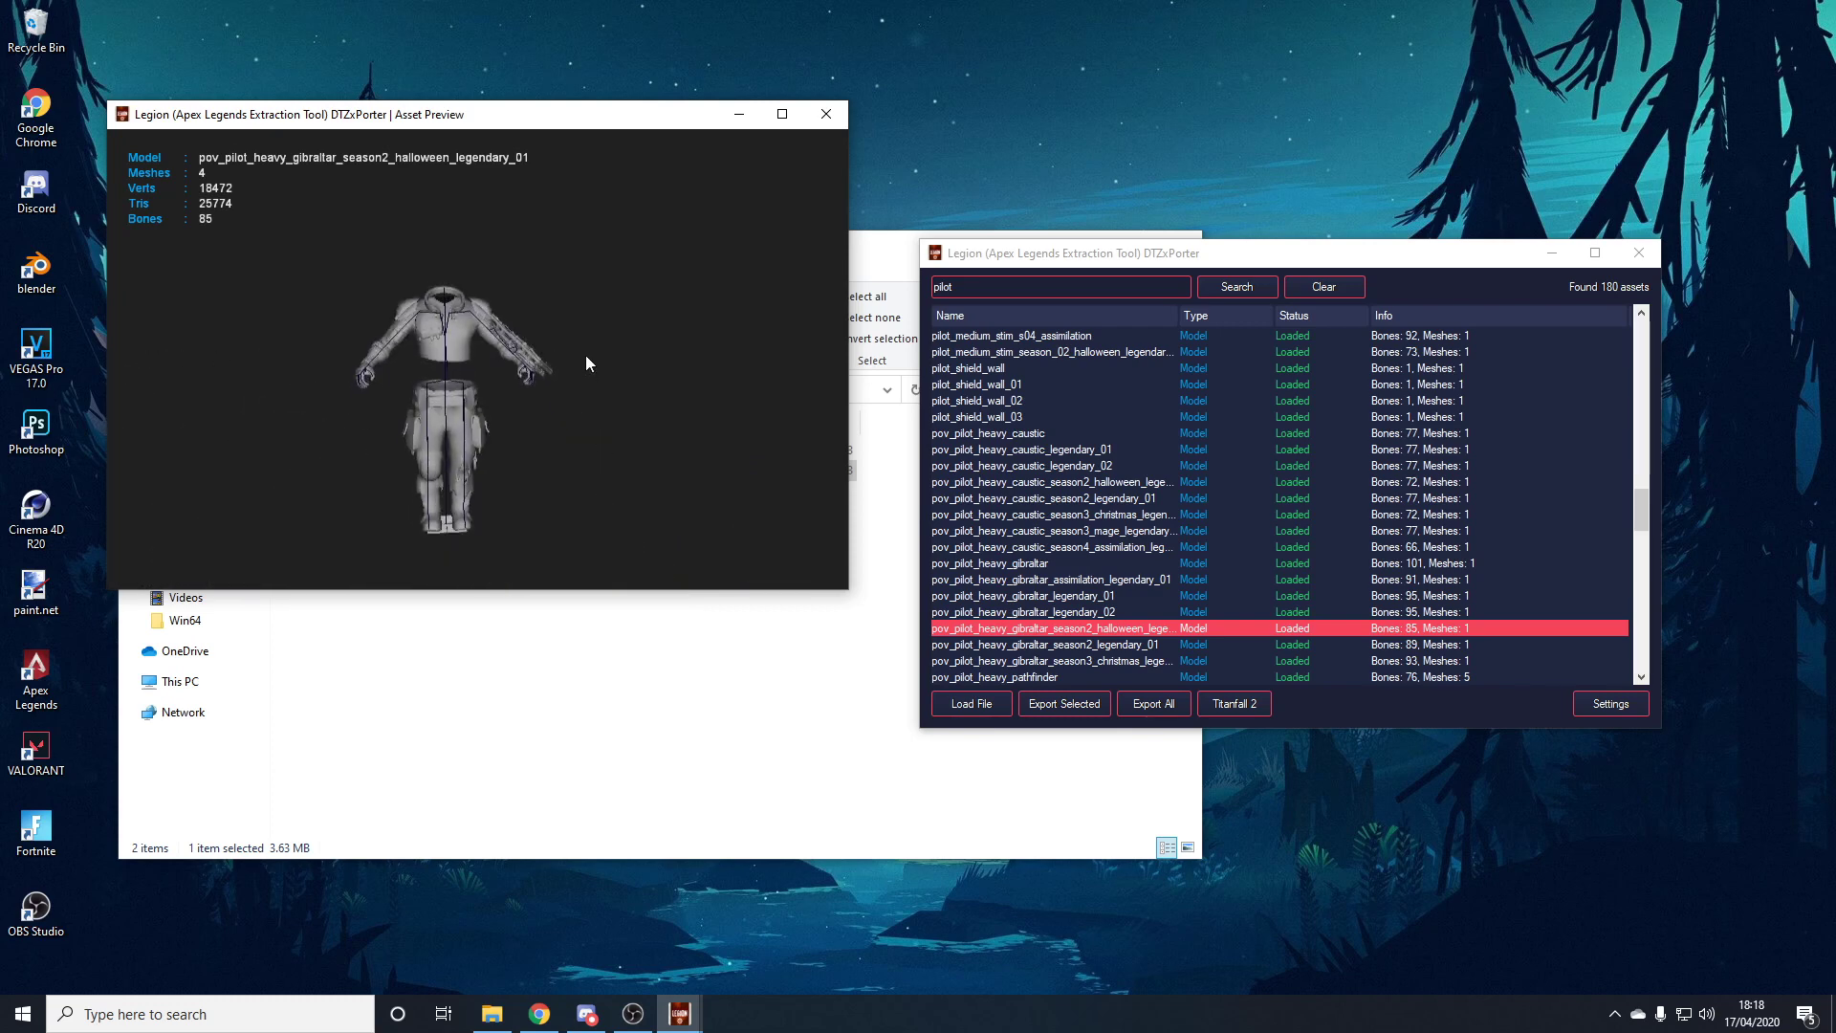
- Compare the seasonal pov_pilot_heavy_gibraltar variants with pov_pilot_heavy_pathfinder and pov_pilot_heavy_pathfinder_ice in the preview
{"action": "scroll", "coordinate": [1278, 593], "scroll_direction": "down", "scroll_amount": 1}
{"action": "left_click", "coordinate": [1095, 616]}
{"action": "left_click", "coordinate": [1076, 647]}
{"action": "left_click", "coordinate": [1062, 628]}
{"action": "left_click", "coordinate": [1077, 582]}
{"action": "left_click", "coordinate": [1095, 646]}
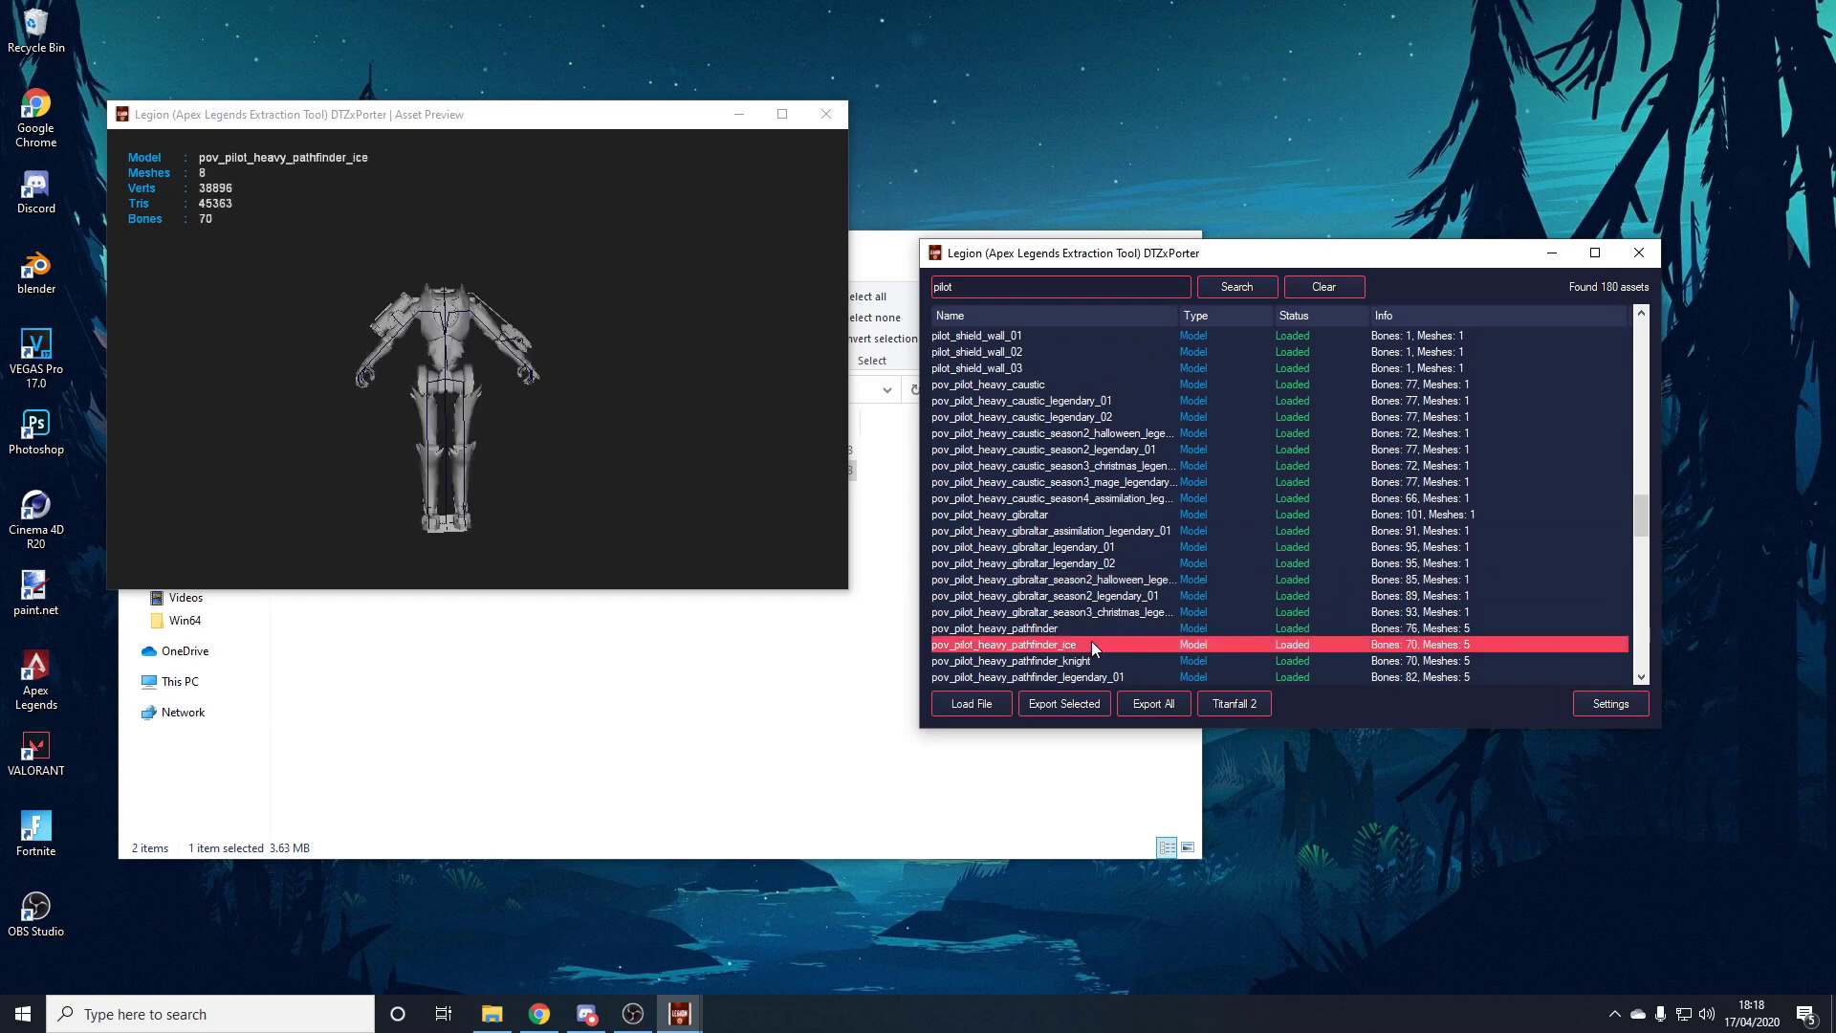
- Preview pov_pilot_heavy_pathfinder_knight, pov_pilot_heavy_gibraltar_assimilation_legendary_01 and pov_pilot_heavy_caustic_season4_assimilation_legendary_01
{"action": "left_click", "coordinate": [1038, 662]}
{"action": "left_click", "coordinate": [1140, 533]}
{"action": "left_click", "coordinate": [1152, 499]}
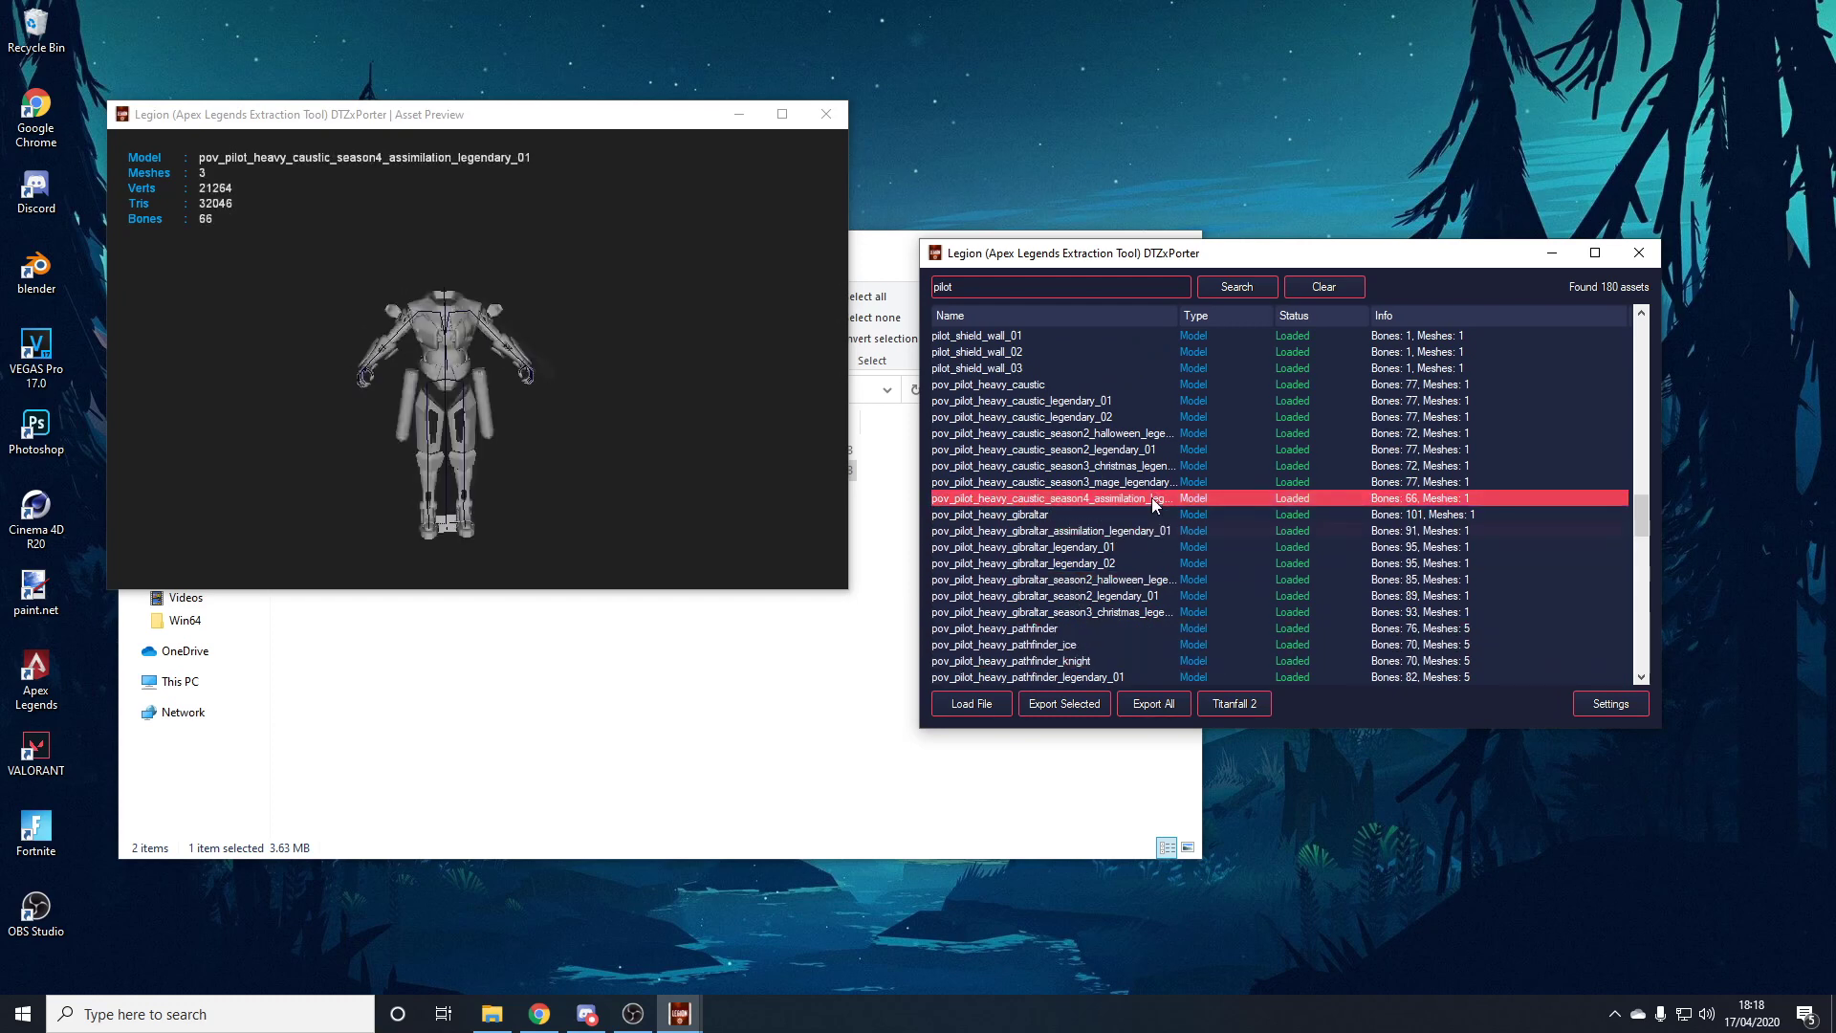
- Go back to the pilot_medium models, preview pilot_medium_crypto_season_02_halloween_legendary_01 and look through the earlier pilot entries
{"action": "scroll", "coordinate": [1082, 559], "scroll_direction": "up", "scroll_amount": 9}
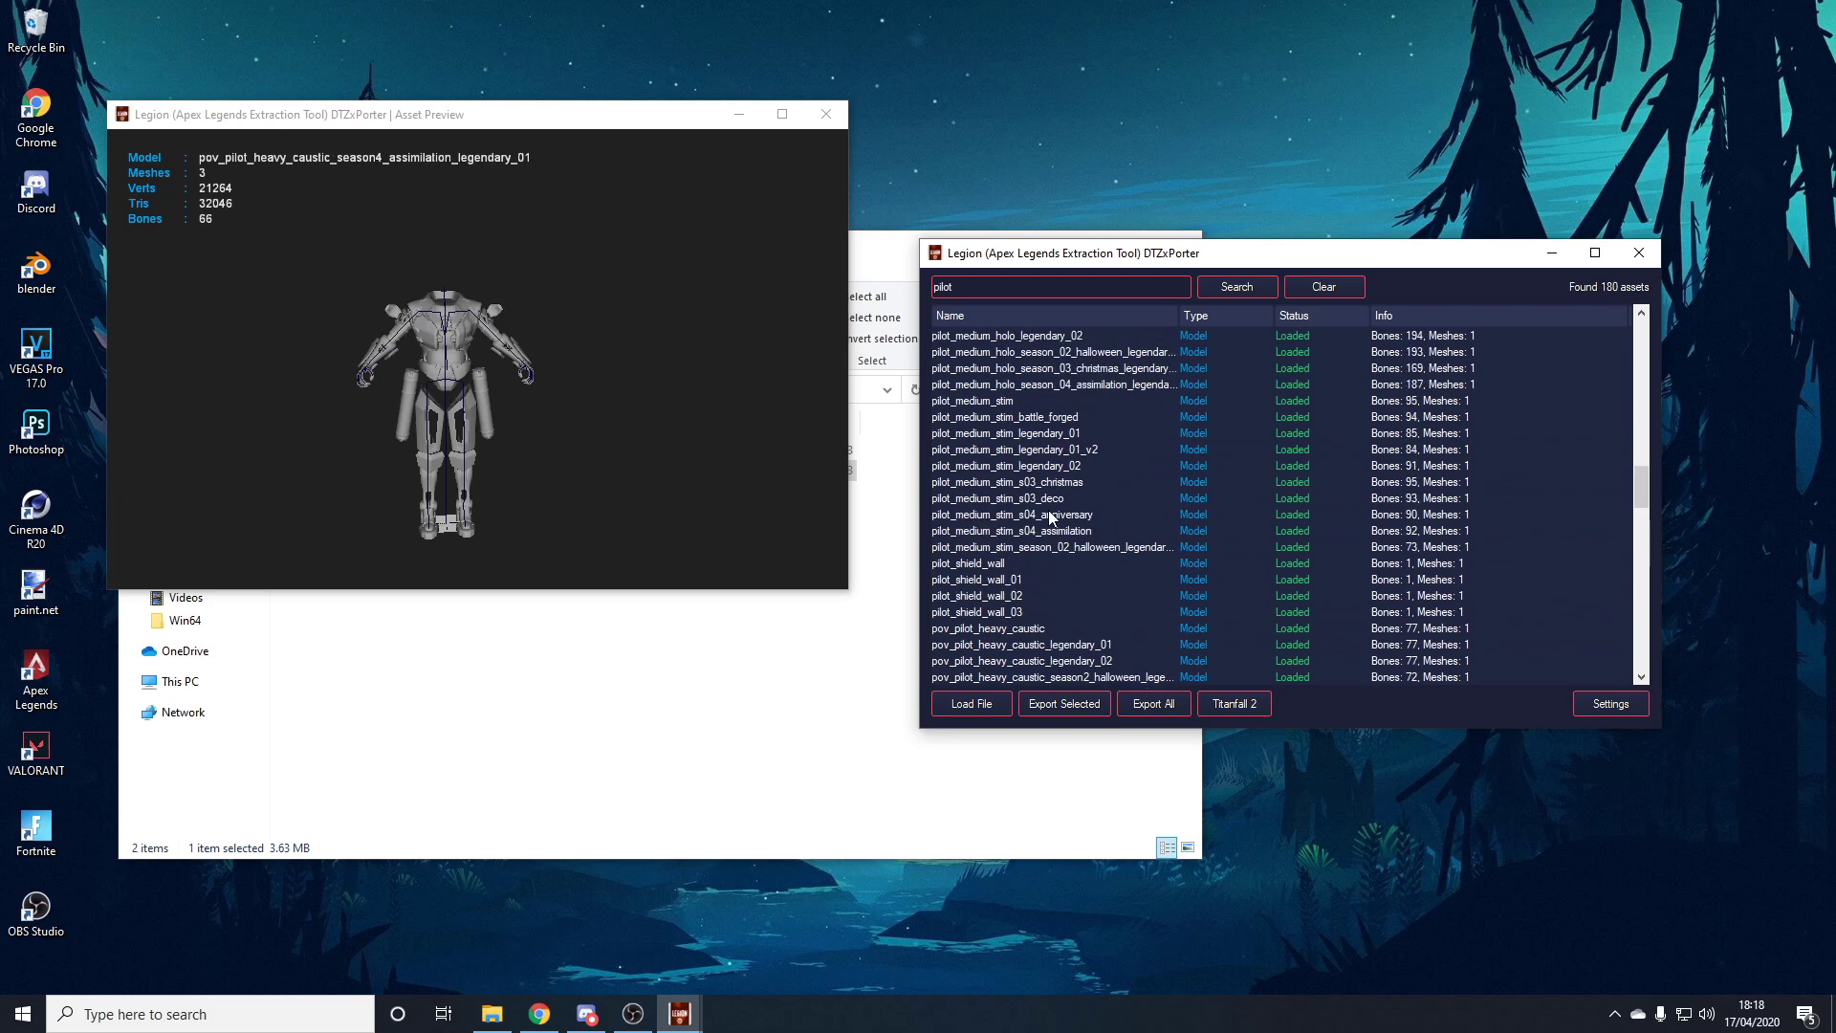
{"action": "scroll", "coordinate": [1007, 518], "scroll_direction": "up", "scroll_amount": 1}
{"action": "left_click", "coordinate": [990, 498]}
{"action": "scroll", "coordinate": [995, 528], "scroll_direction": "up", "scroll_amount": 2}
{"action": "left_click", "coordinate": [1028, 517]}
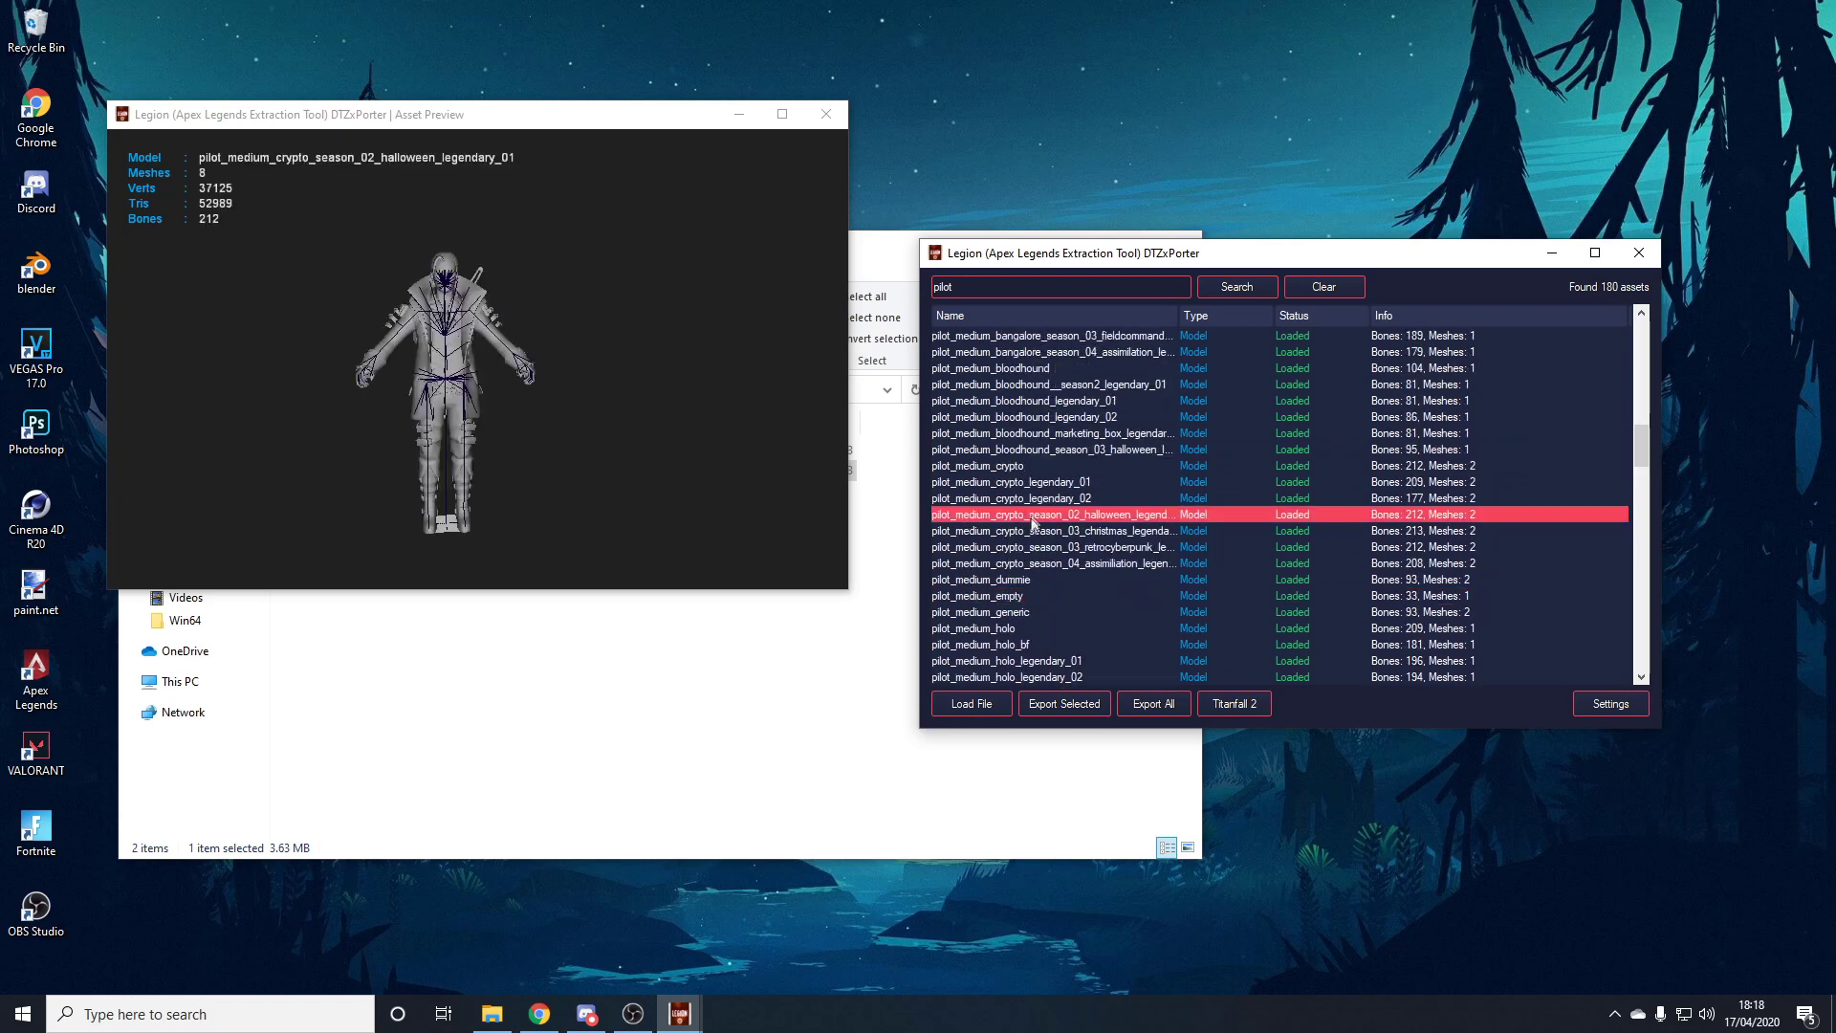
{"action": "scroll", "coordinate": [1024, 564], "scroll_direction": "up", "scroll_amount": 3}
{"action": "scroll", "coordinate": [1024, 588], "scroll_direction": "up", "scroll_amount": 2}
{"action": "scroll", "coordinate": [996, 540], "scroll_direction": "up", "scroll_amount": 1}
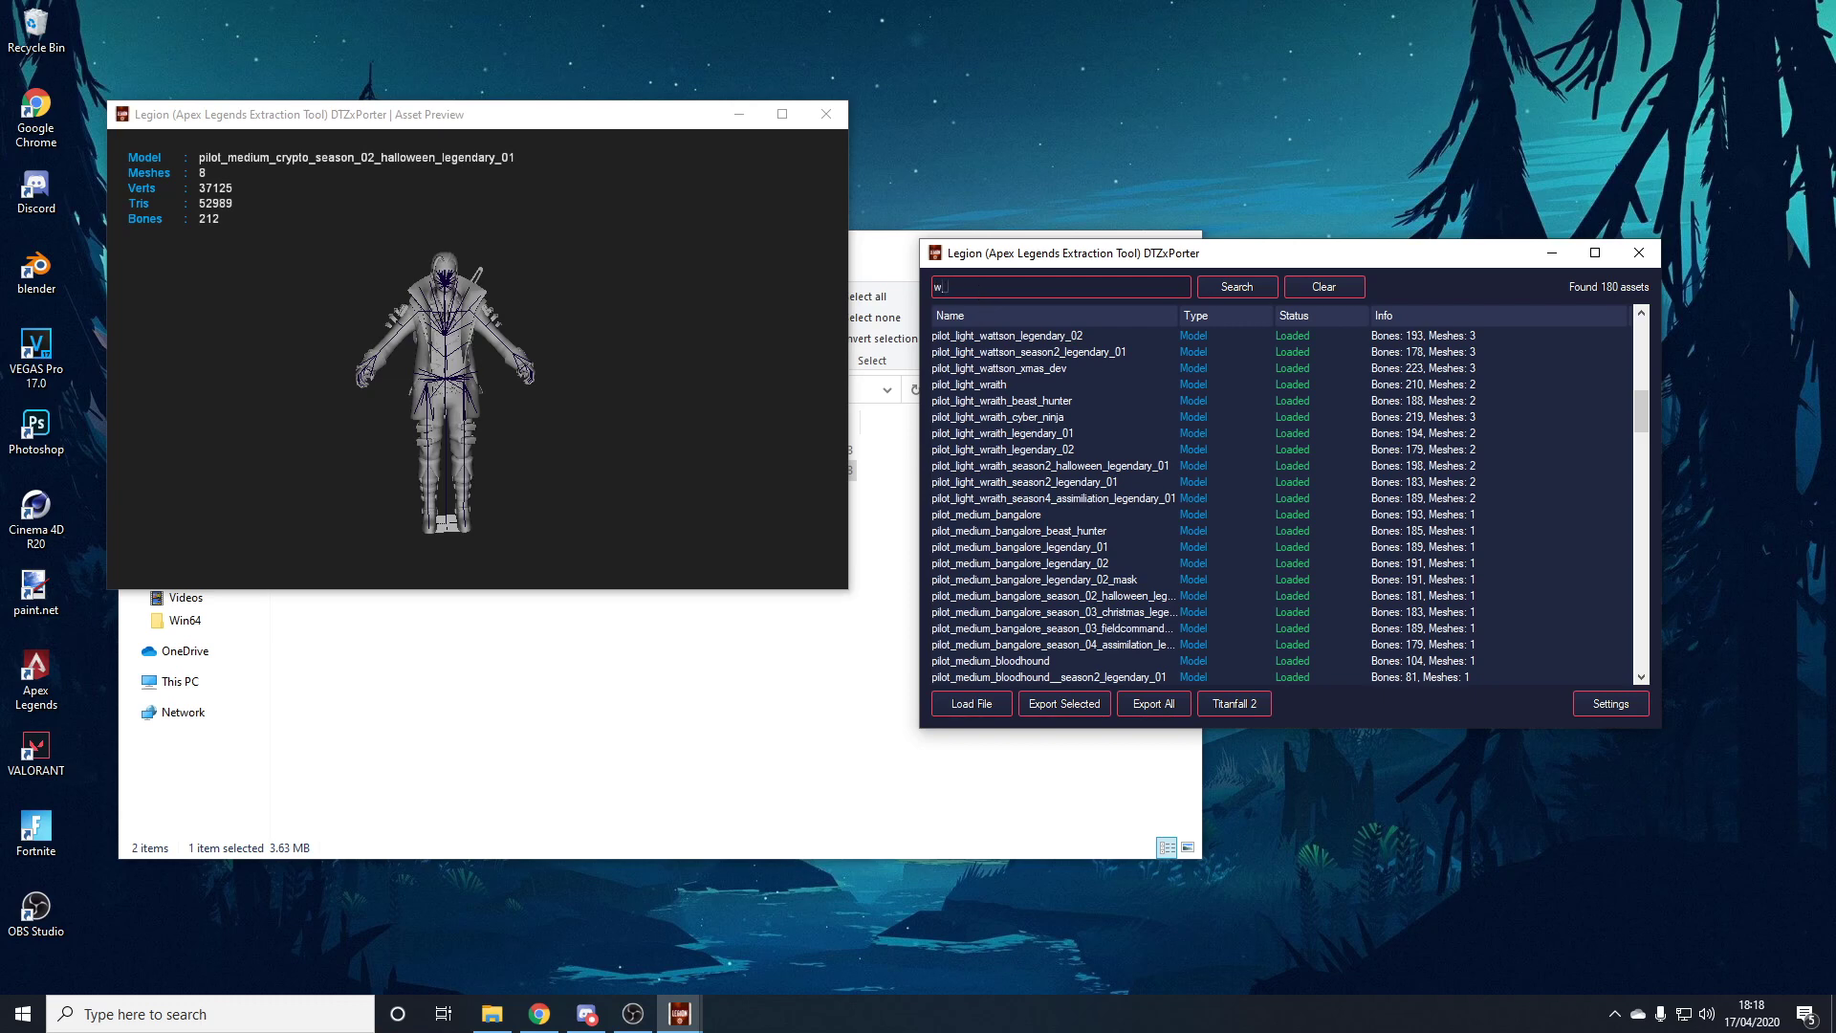
- Search the assets for "w_" and examine the w_b3wing weapon model from another angle
{"action": "key", "text": "Return"}
{"action": "scroll", "coordinate": [1016, 455], "scroll_direction": "down", "scroll_amount": 1}
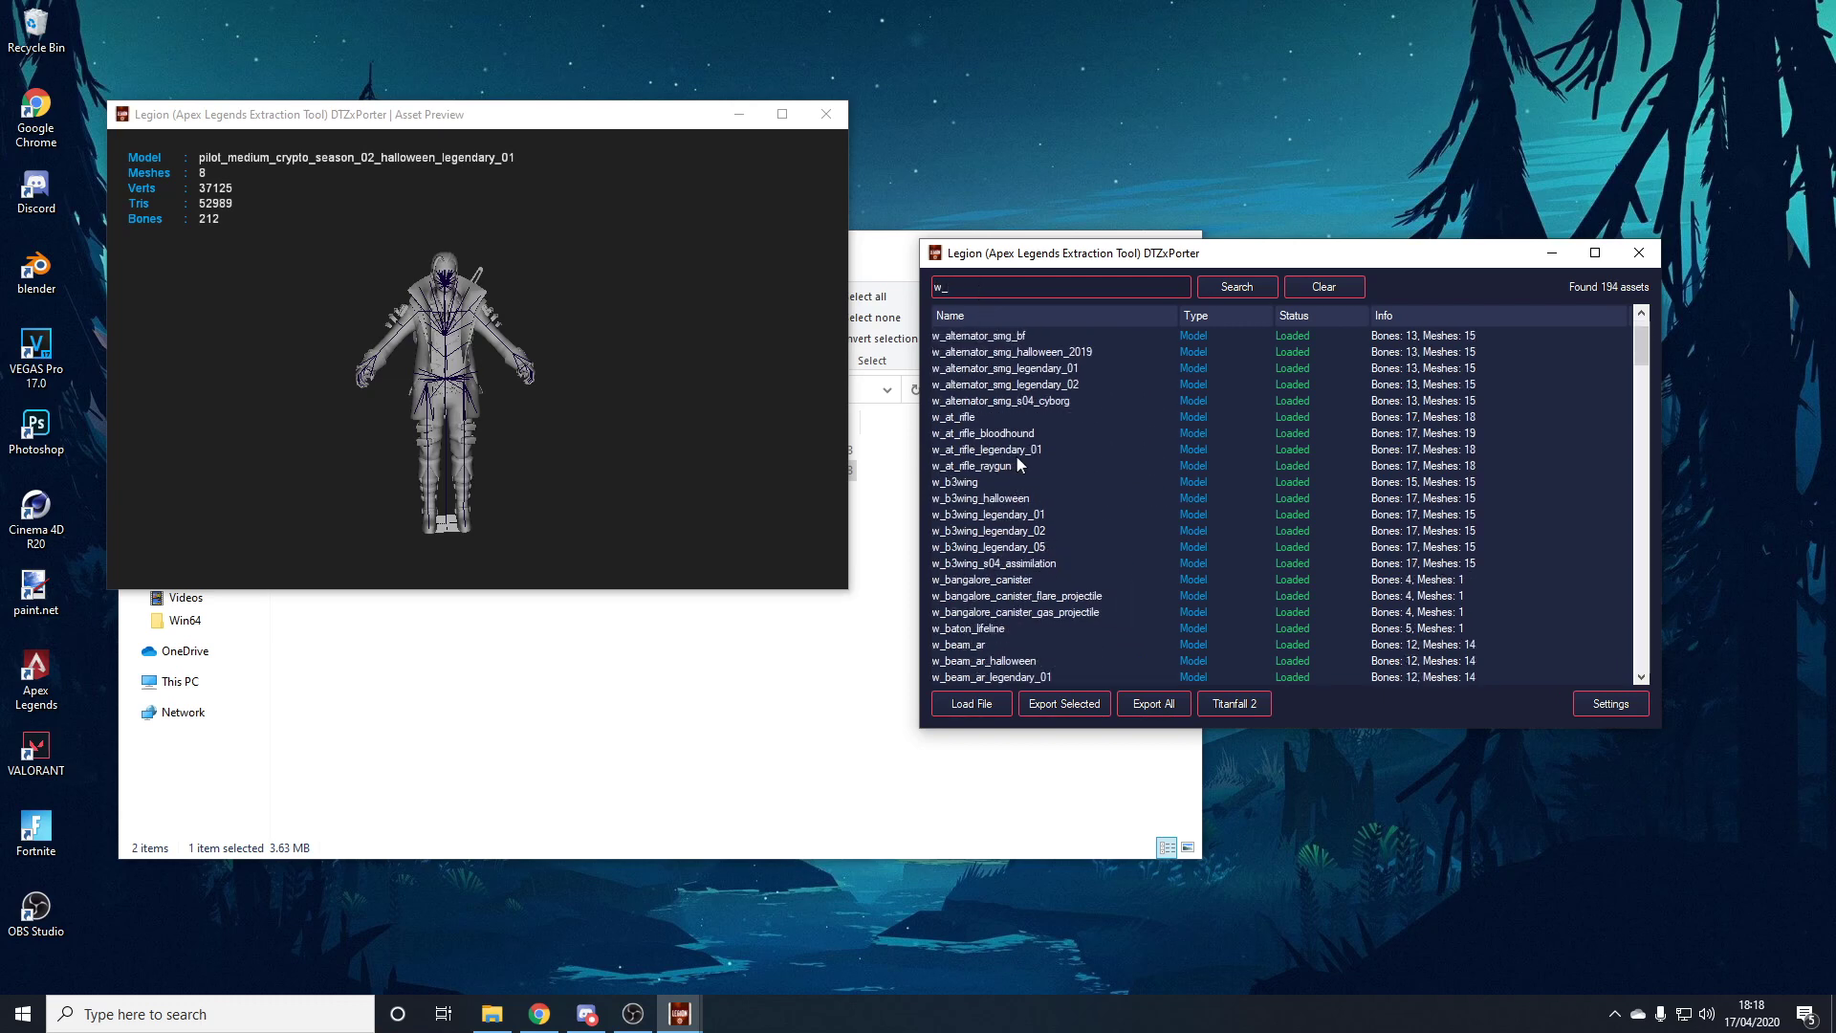
{"action": "left_click", "coordinate": [993, 480]}
{"action": "left_click_drag", "start_coordinate": [784, 450], "coordinate": [726, 419]}
- Preview w_beam_ar from another angle, plus its w_beam_ar_halloween and w_beam_ar_legendary_02 variants
{"action": "scroll", "coordinate": [1015, 535], "scroll_direction": "down", "scroll_amount": 4}
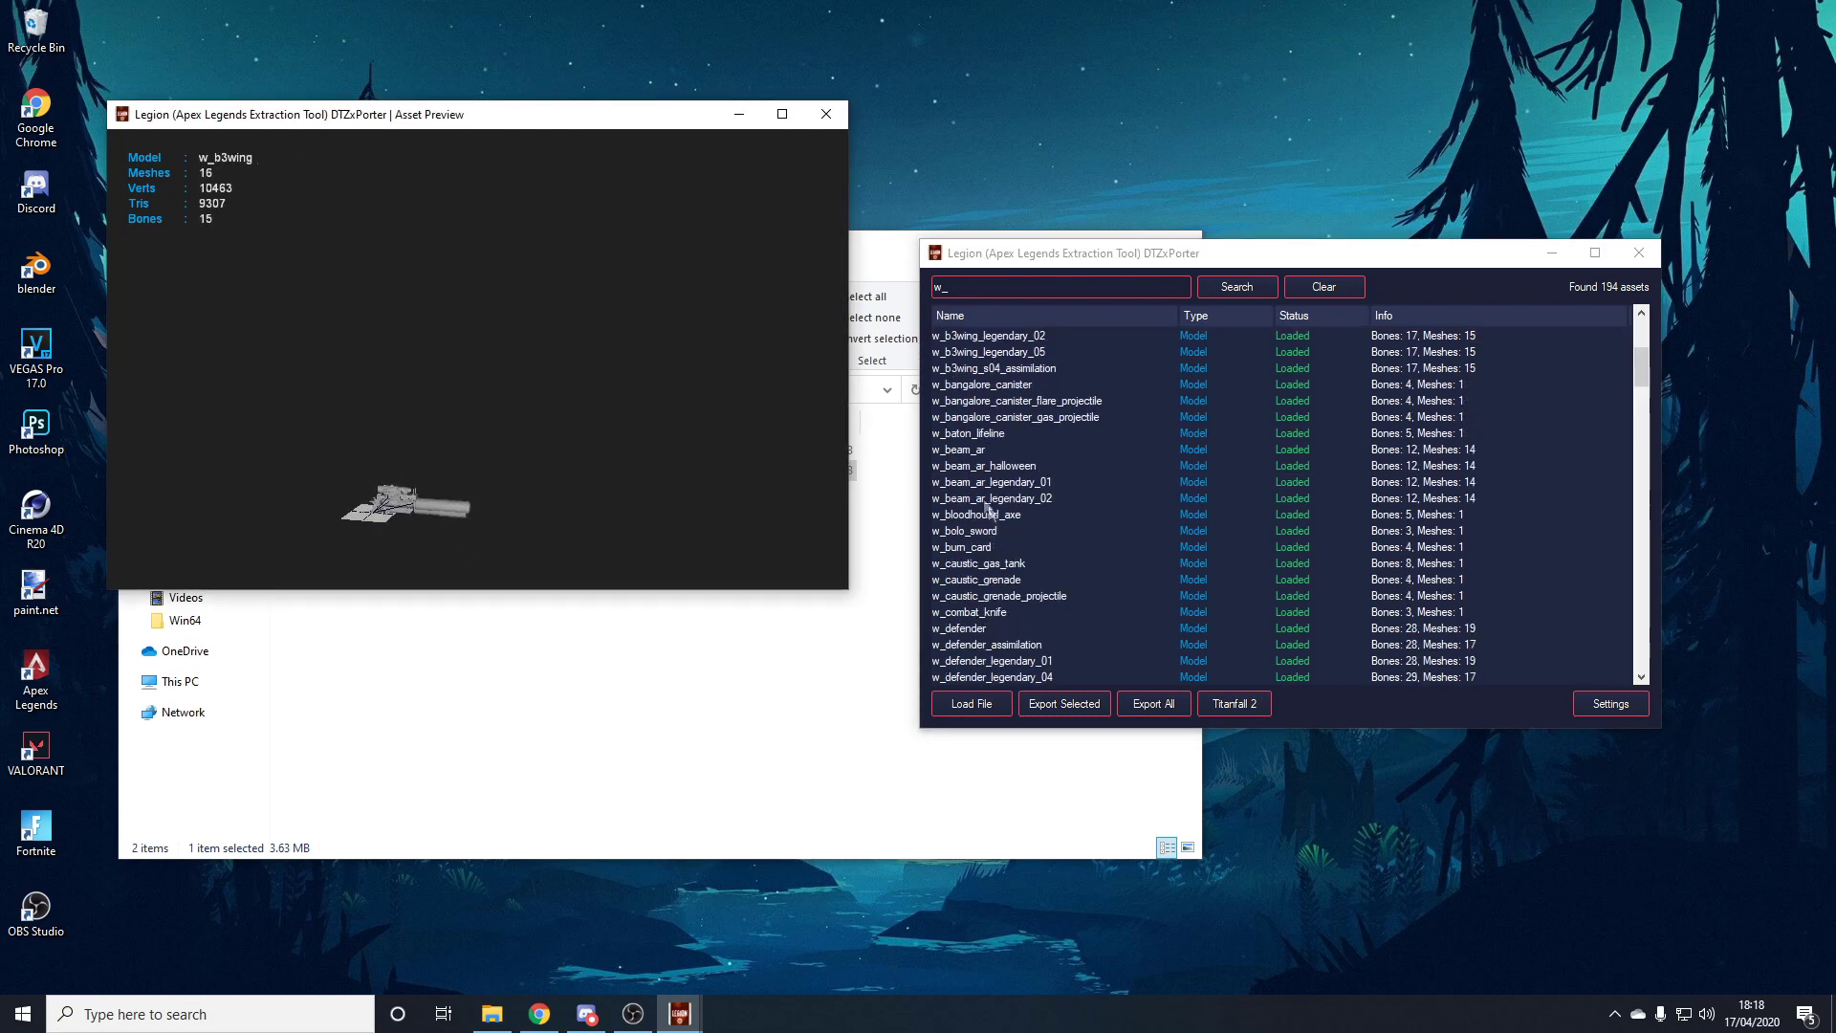
{"action": "left_click", "coordinate": [990, 498]}
{"action": "left_click", "coordinate": [966, 449]}
{"action": "left_click_drag", "start_coordinate": [606, 422], "coordinate": [899, 440]}
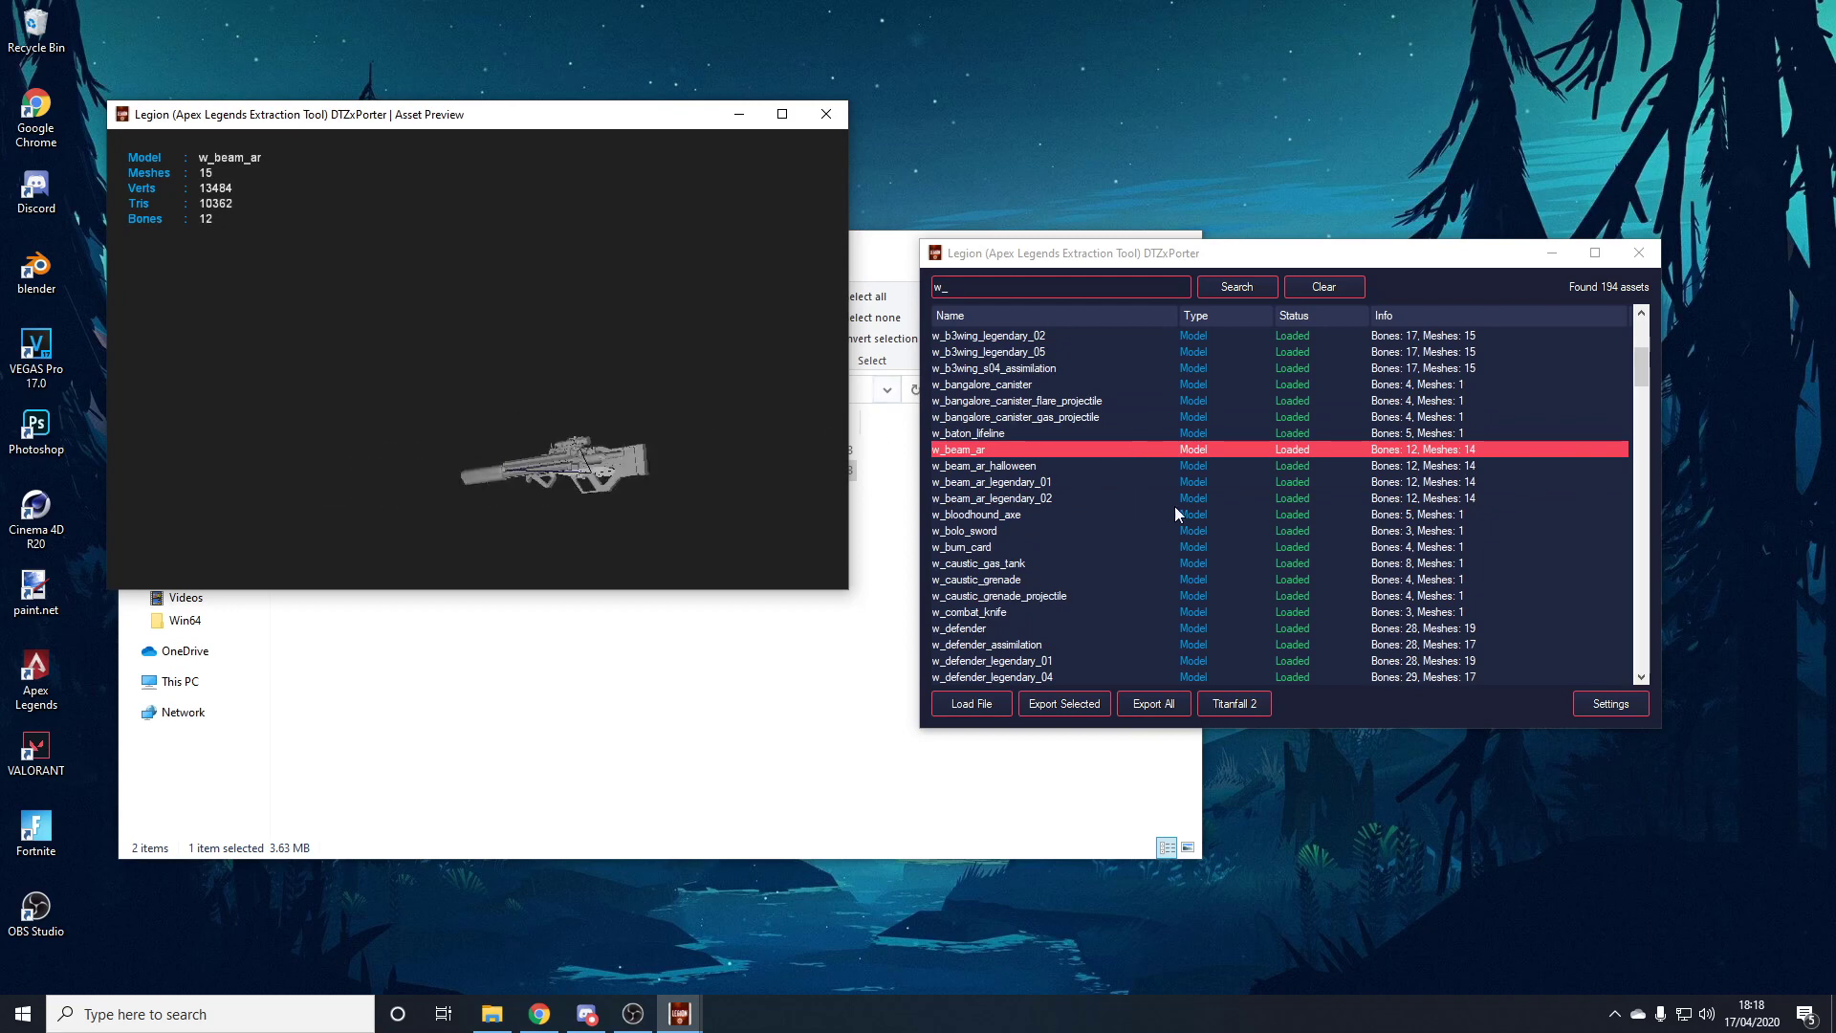
{"action": "left_click", "coordinate": [1225, 465]}
{"action": "left_click", "coordinate": [1083, 499]}
- Step one by one through the previews of the weapon models that follow w_beam_ar_legendary_02
{"action": "scroll", "coordinate": [1109, 535], "scroll_direction": "down", "scroll_amount": 3}
{"action": "key", "text": "Down"}
{"action": "key", "text": "Down"}
{"action": "key", "text": "Down"}
{"action": "key", "text": "Down"}
{"action": "key", "text": "Down"}
{"action": "key", "text": "Down"}
{"action": "key", "text": "Down"}
{"action": "key", "text": "Down"}
{"action": "key", "text": "Down"}
{"action": "key", "text": "Down"}
{"action": "key", "text": "Down"}
- Compare the w_defender, w_caustic_grenade_projectile, w_doubletake and w_g2a4_bf models in the preview
{"action": "left_click", "coordinate": [1000, 466]}
{"action": "left_click", "coordinate": [996, 435]}
{"action": "left_click", "coordinate": [987, 467]}
{"action": "left_click", "coordinate": [1012, 551]}
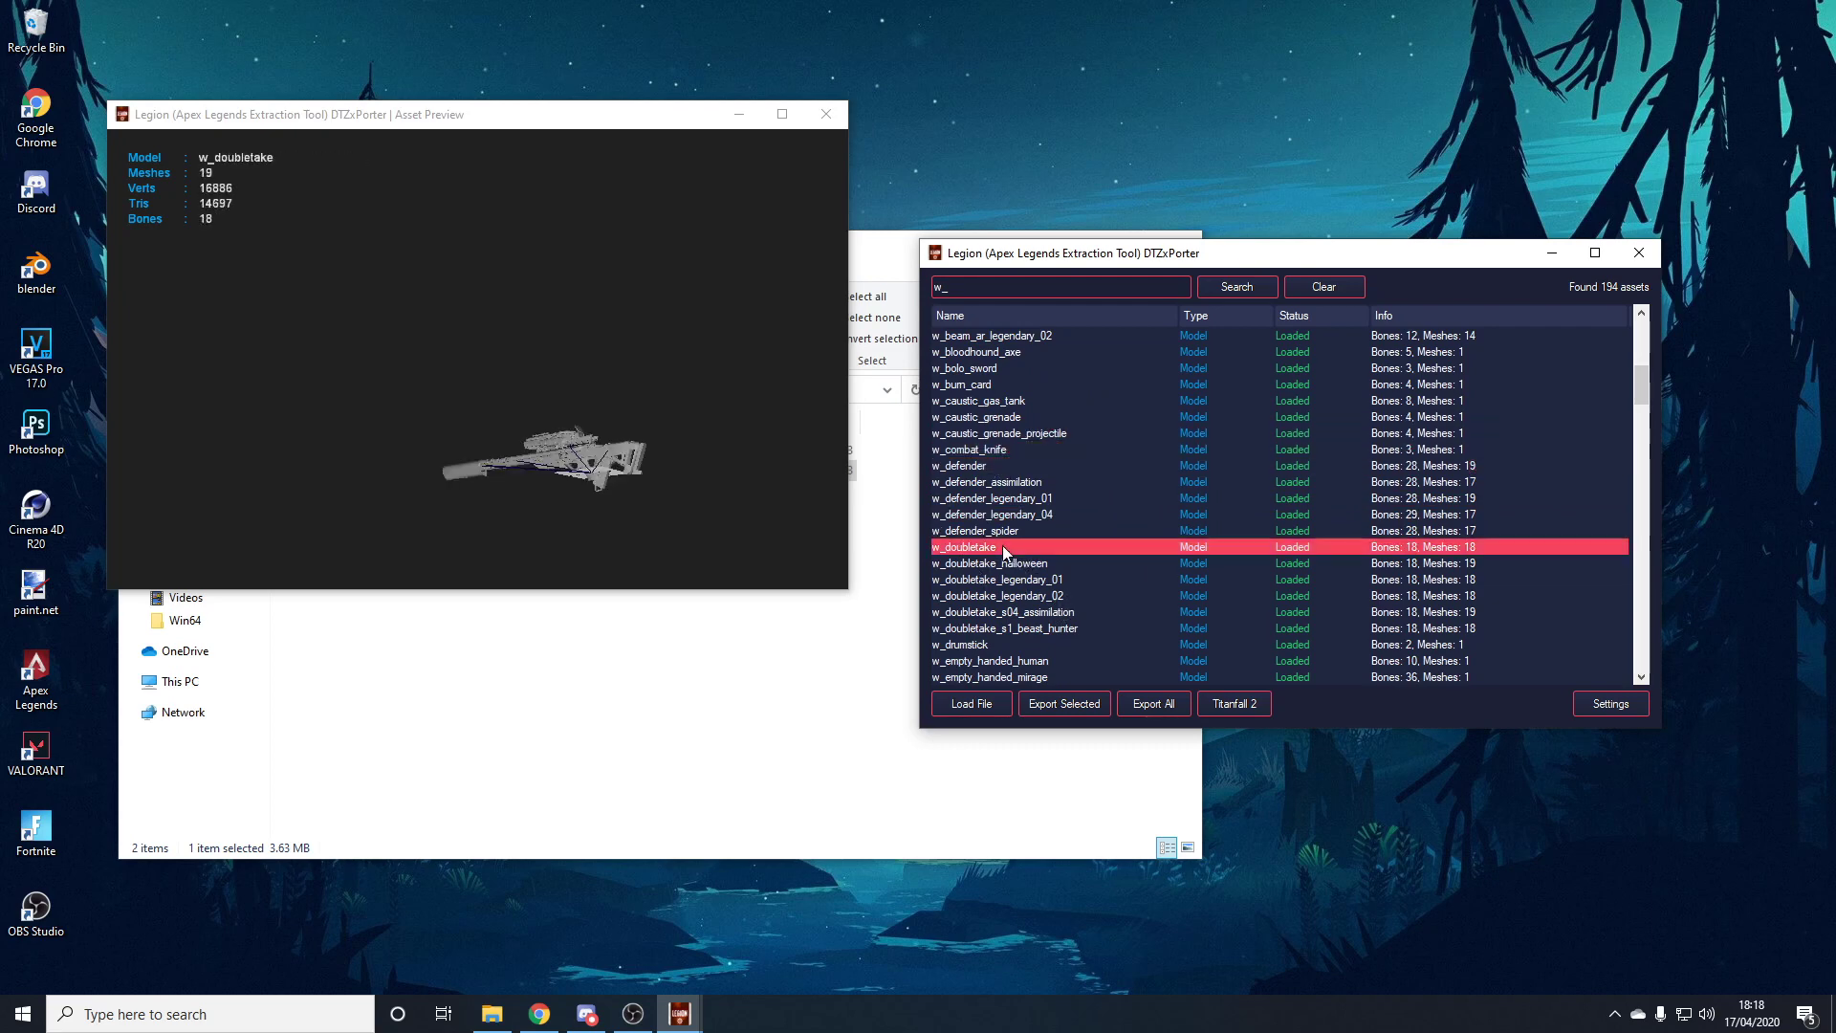
{"action": "scroll", "coordinate": [1087, 580], "scroll_direction": "down", "scroll_amount": 4}
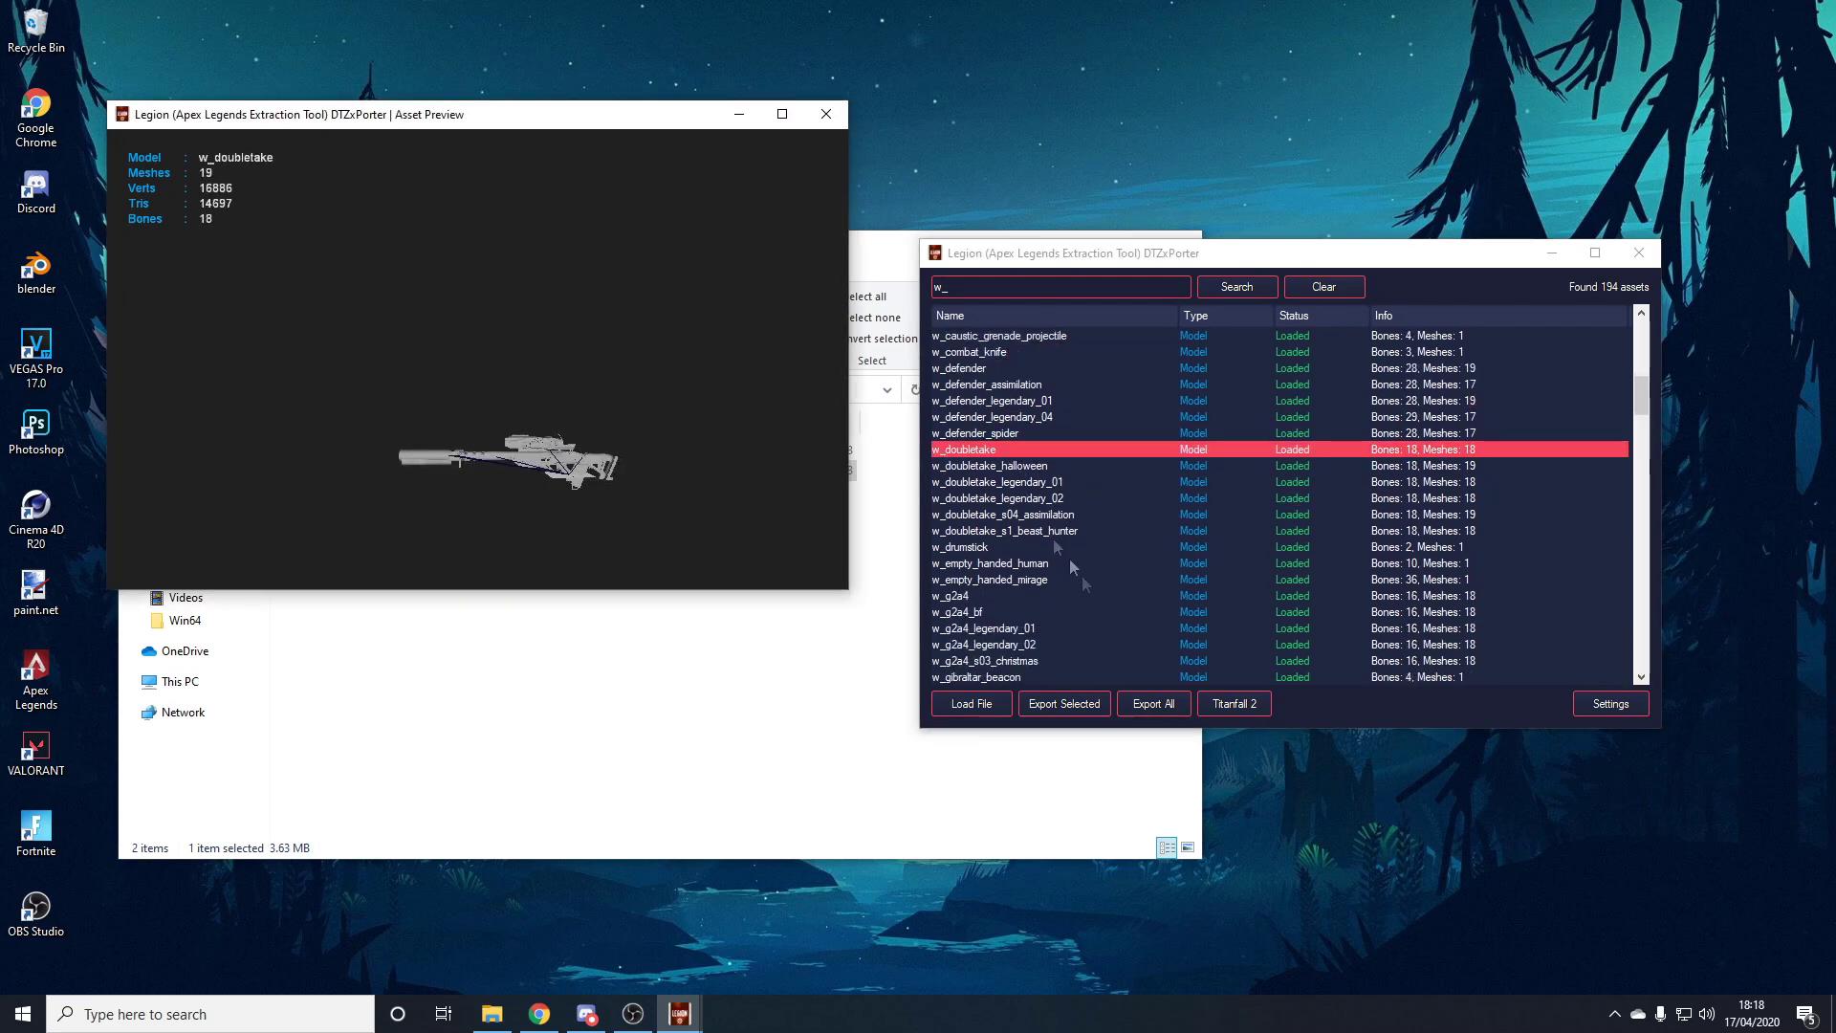
{"action": "left_click", "coordinate": [955, 487]}
{"action": "left_click", "coordinate": [957, 515]}
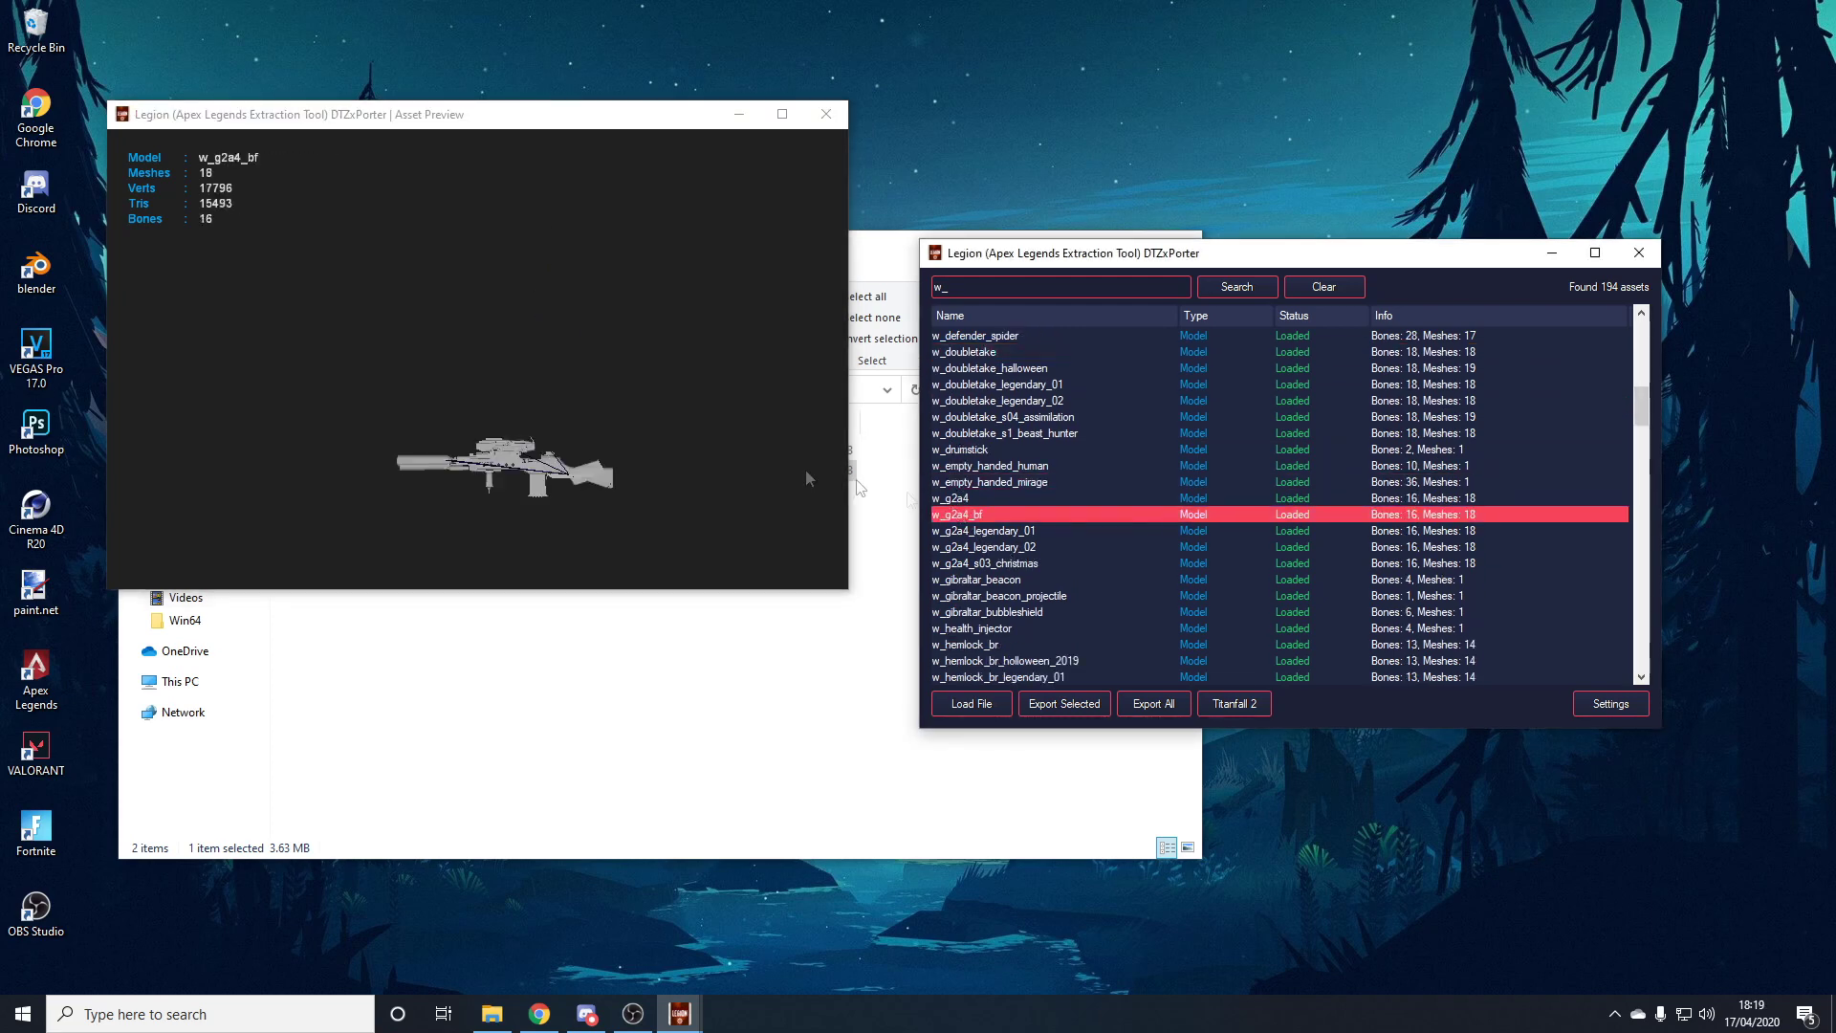
- Find the w_loot models and preview the shield_upgrade_head, backpack_medium, wep_ammo_hc and backpack_light items
{"action": "scroll", "coordinate": [1059, 550], "scroll_direction": "down", "scroll_amount": 9}
{"action": "scroll", "coordinate": [1067, 570], "scroll_direction": "down", "scroll_amount": 1}
{"action": "left_click", "coordinate": [1081, 449]}
{"action": "left_click", "coordinate": [1064, 499]}
{"action": "left_click", "coordinate": [1050, 547]}
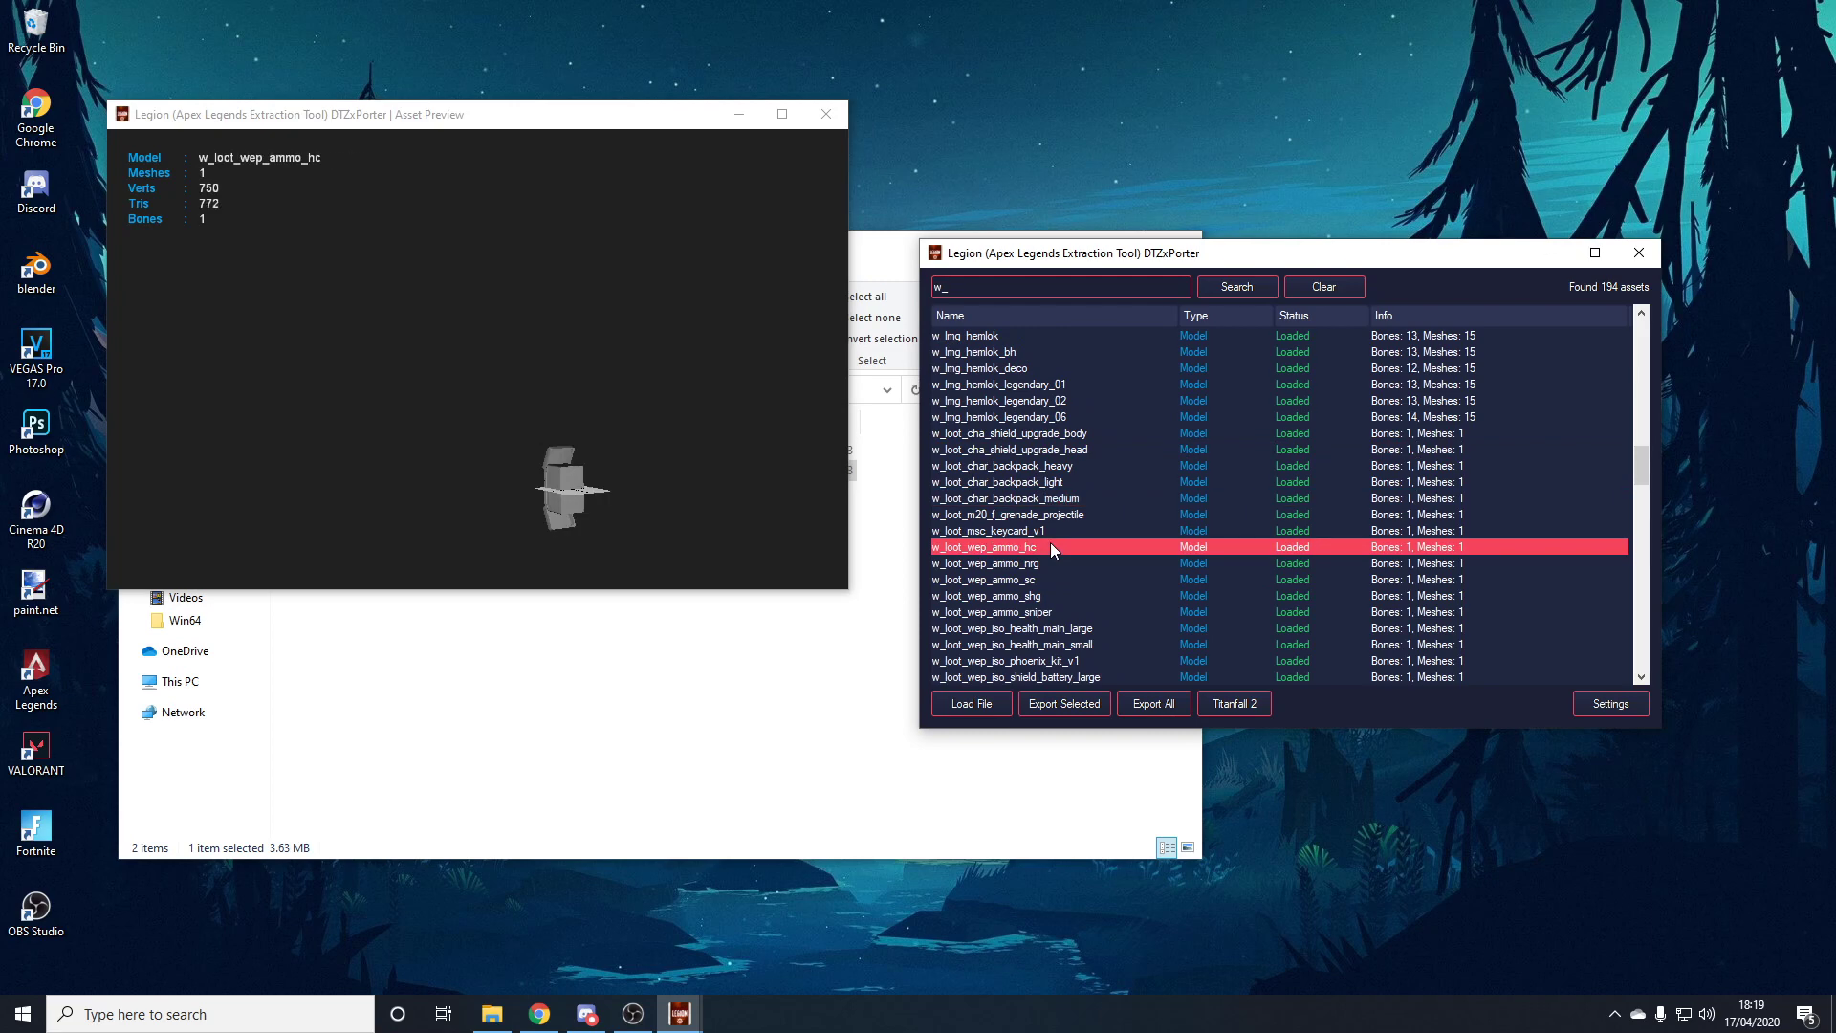
{"action": "left_click", "coordinate": [1023, 498]}
{"action": "left_click", "coordinate": [1004, 482]}
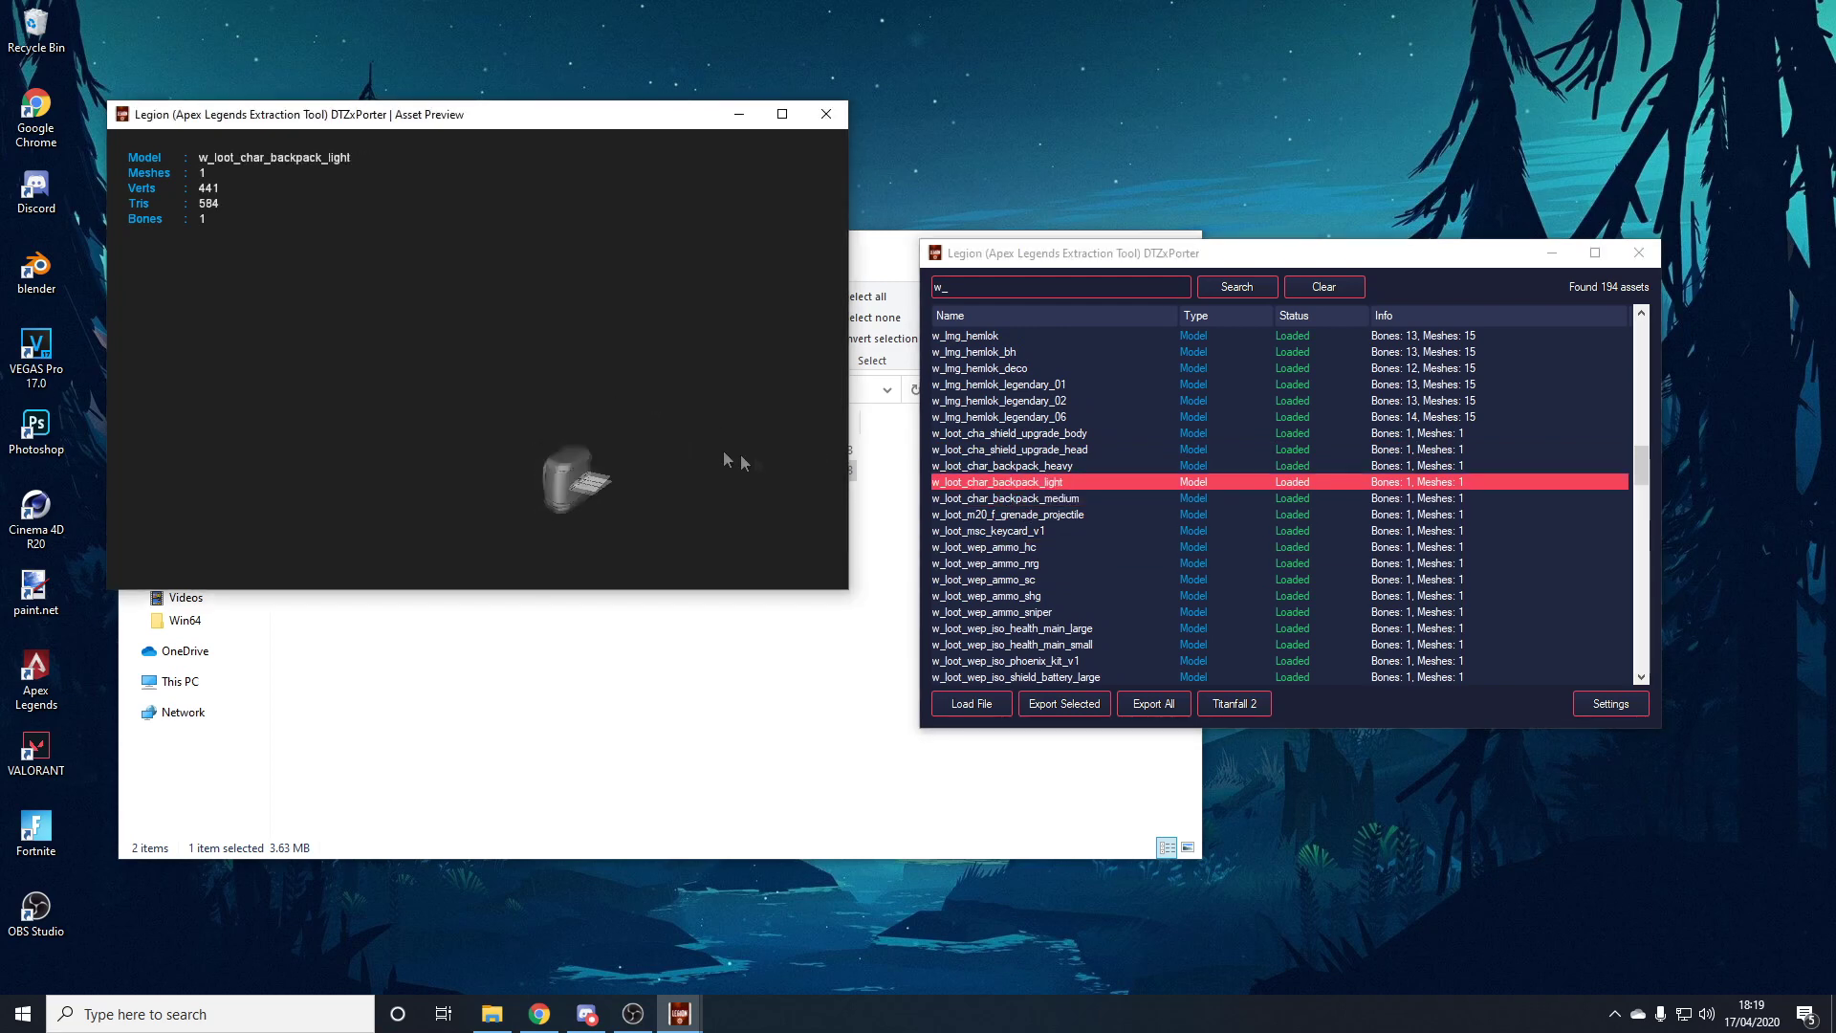
- Preview the small shield battery and phoenix kit loot models, and examine w_loot_wep_iso_shield_battery_large from another angle
{"action": "scroll", "coordinate": [1080, 556], "scroll_direction": "down", "scroll_amount": 3}
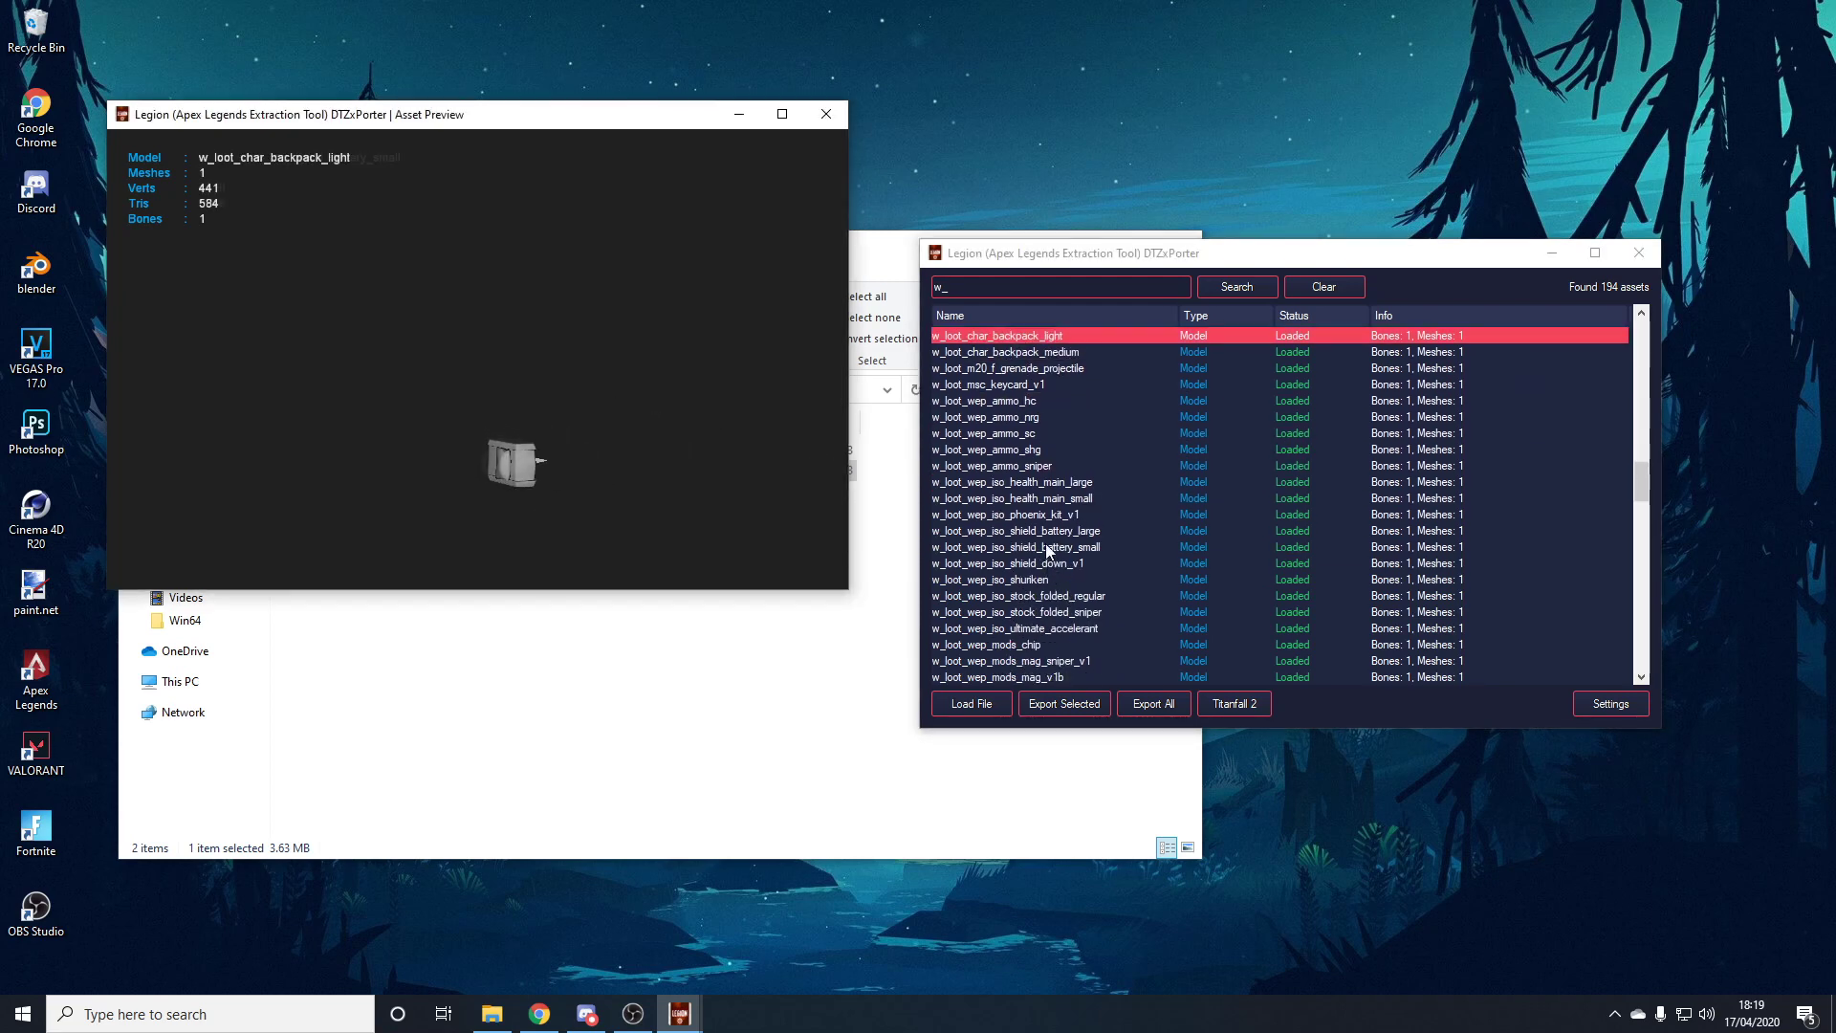
{"action": "left_click", "coordinate": [1046, 547]}
{"action": "left_click", "coordinate": [1031, 516]}
{"action": "left_click", "coordinate": [1128, 532]}
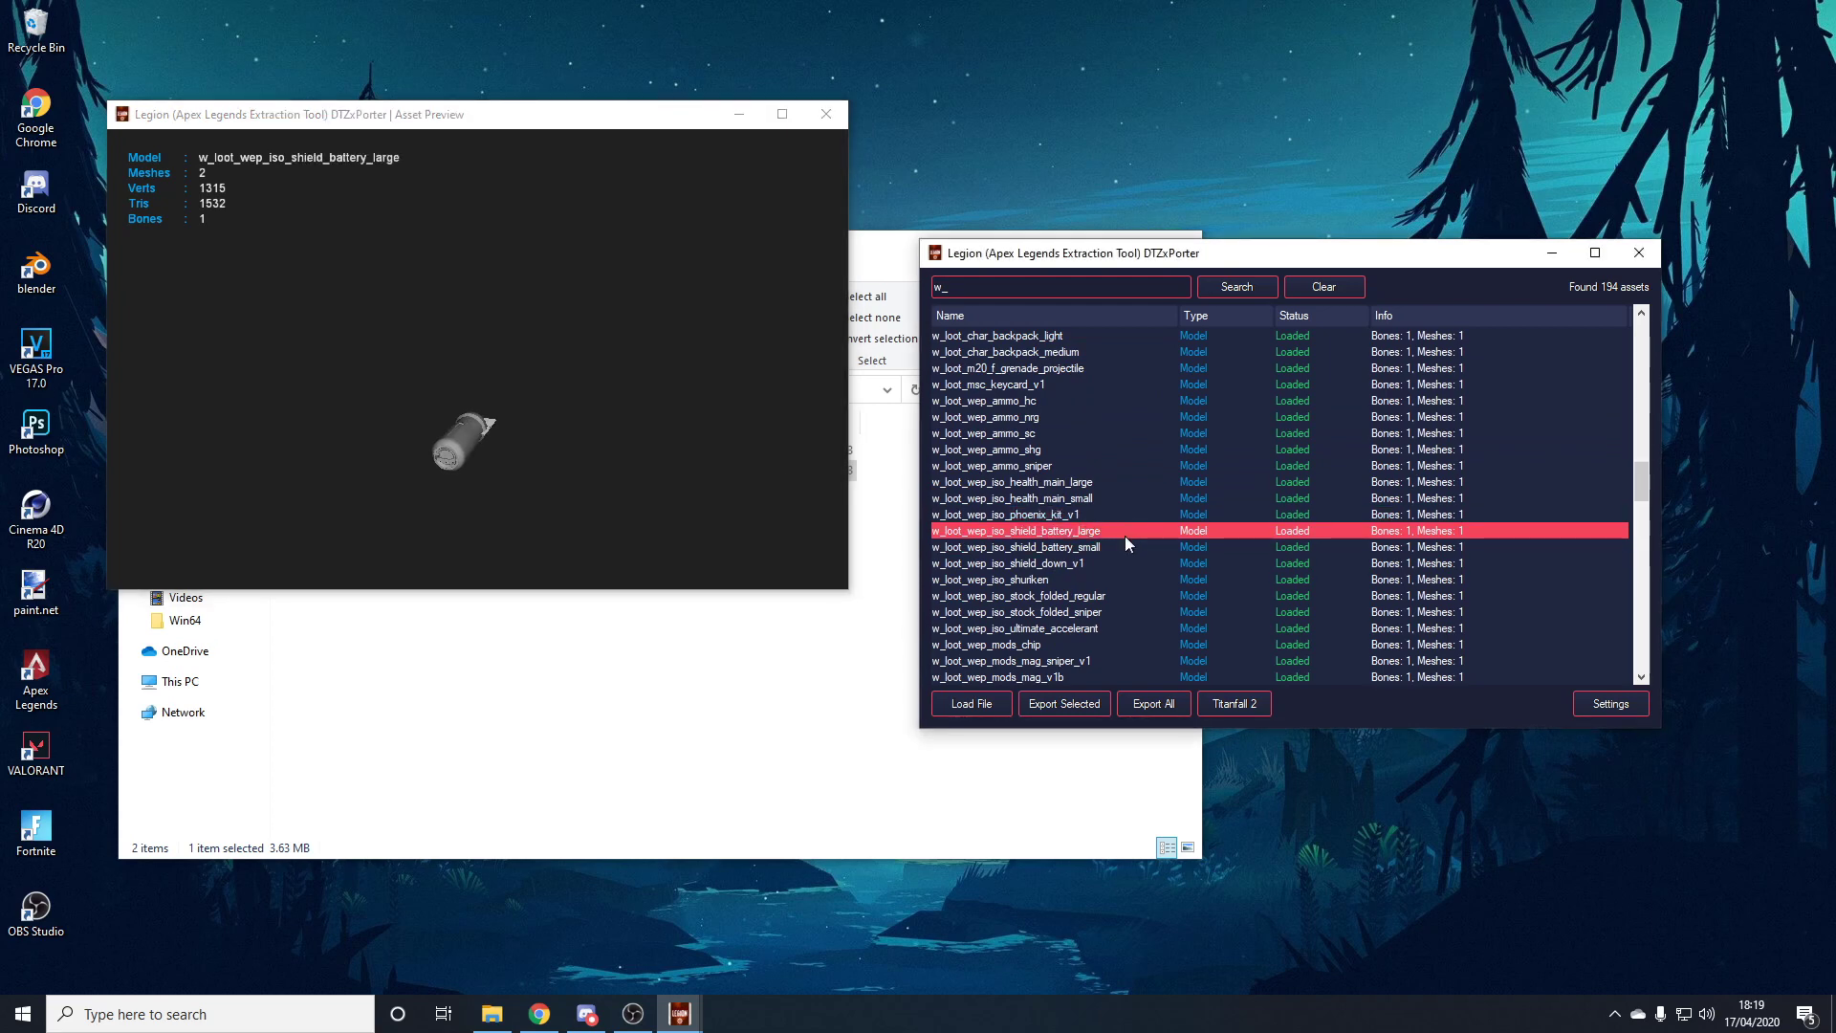
{"action": "left_click_drag", "start_coordinate": [622, 465], "coordinate": [626, 578]}
{"action": "scroll", "coordinate": [1047, 518], "scroll_direction": "up", "scroll_amount": 18}
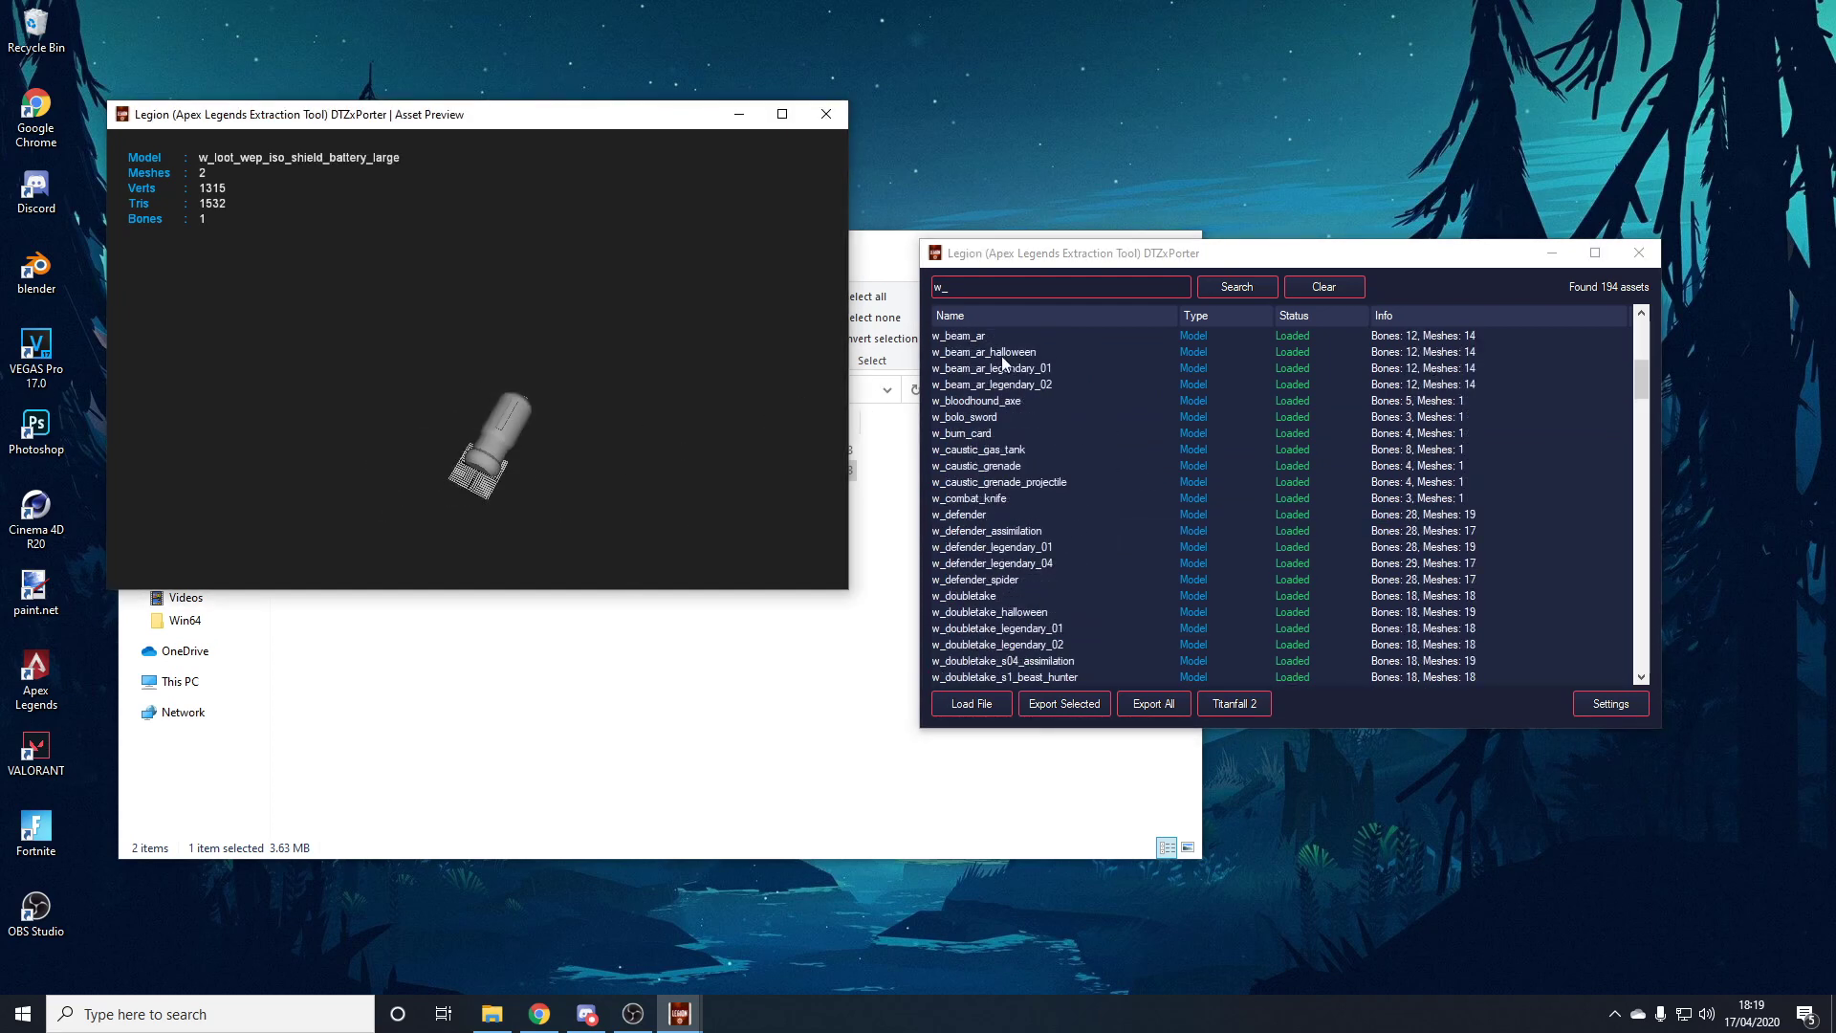
- Search the assets for "pathfinder" and view the pilot_heavy_pathfinder model upright from the front
{"action": "left_click", "coordinate": [970, 286]}
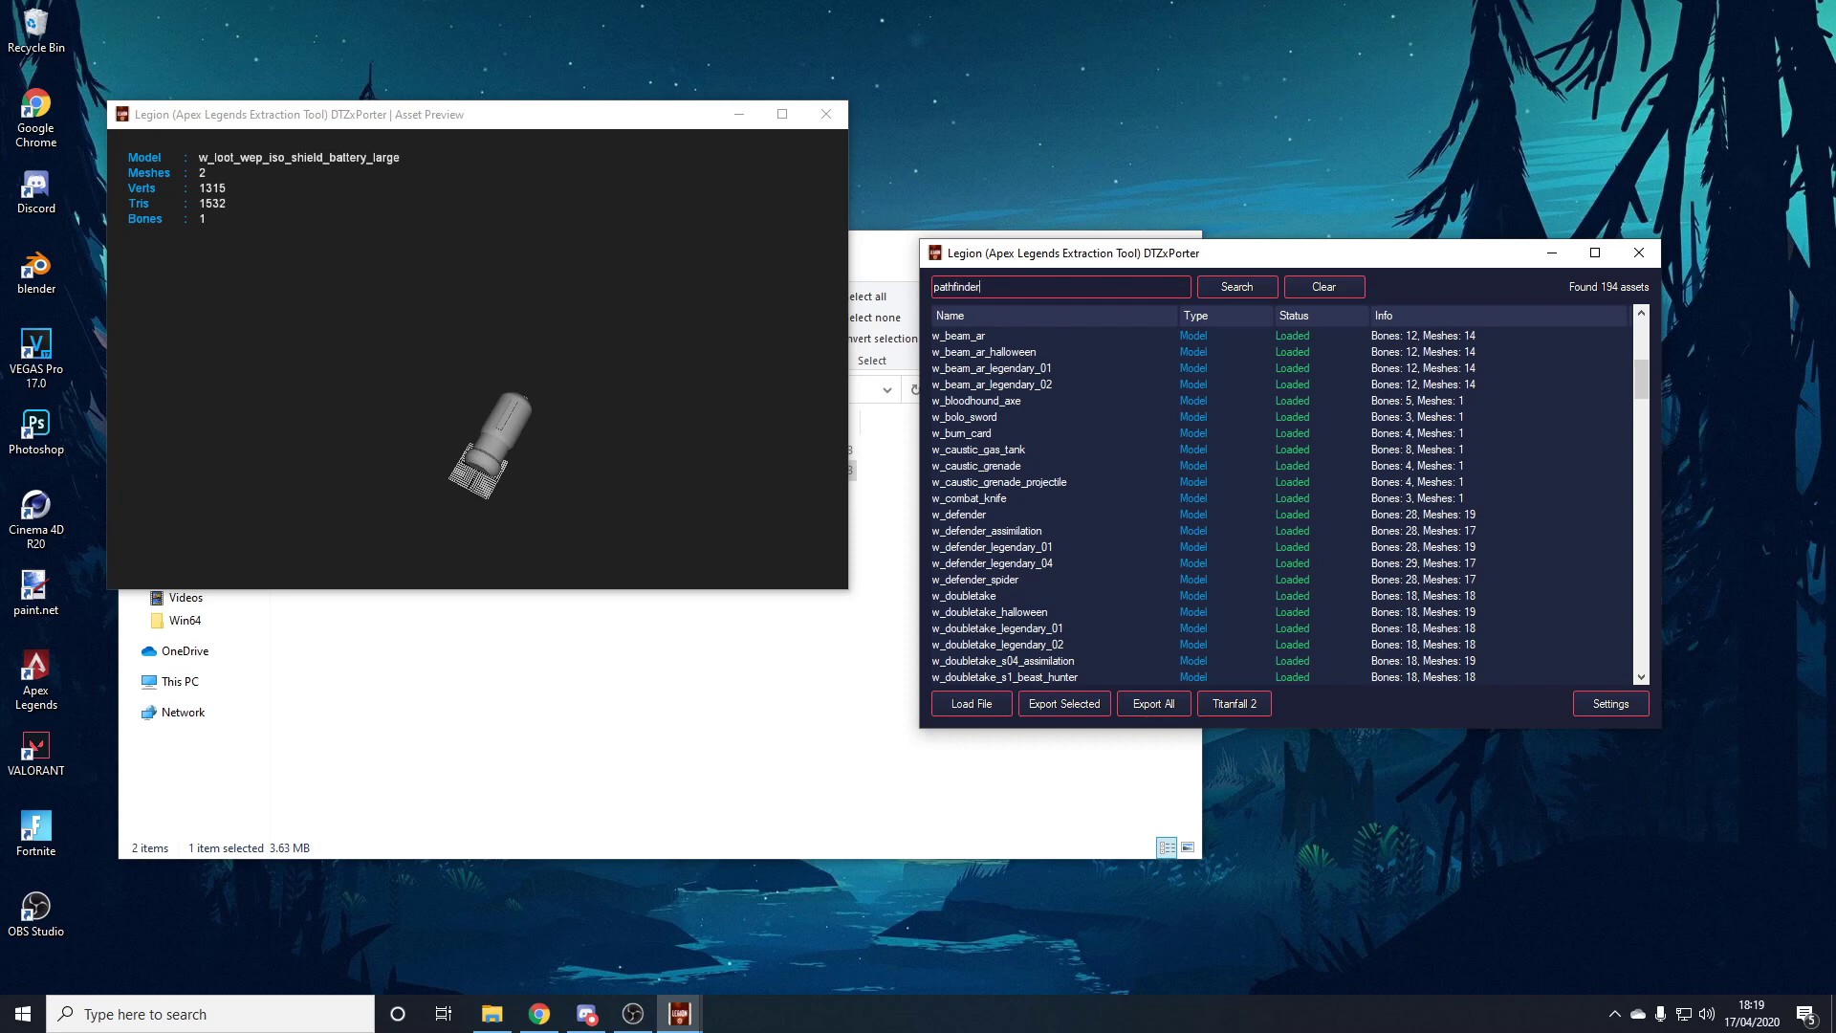
{"action": "key", "text": "Return"}
{"action": "left_click", "coordinate": [1030, 356]}
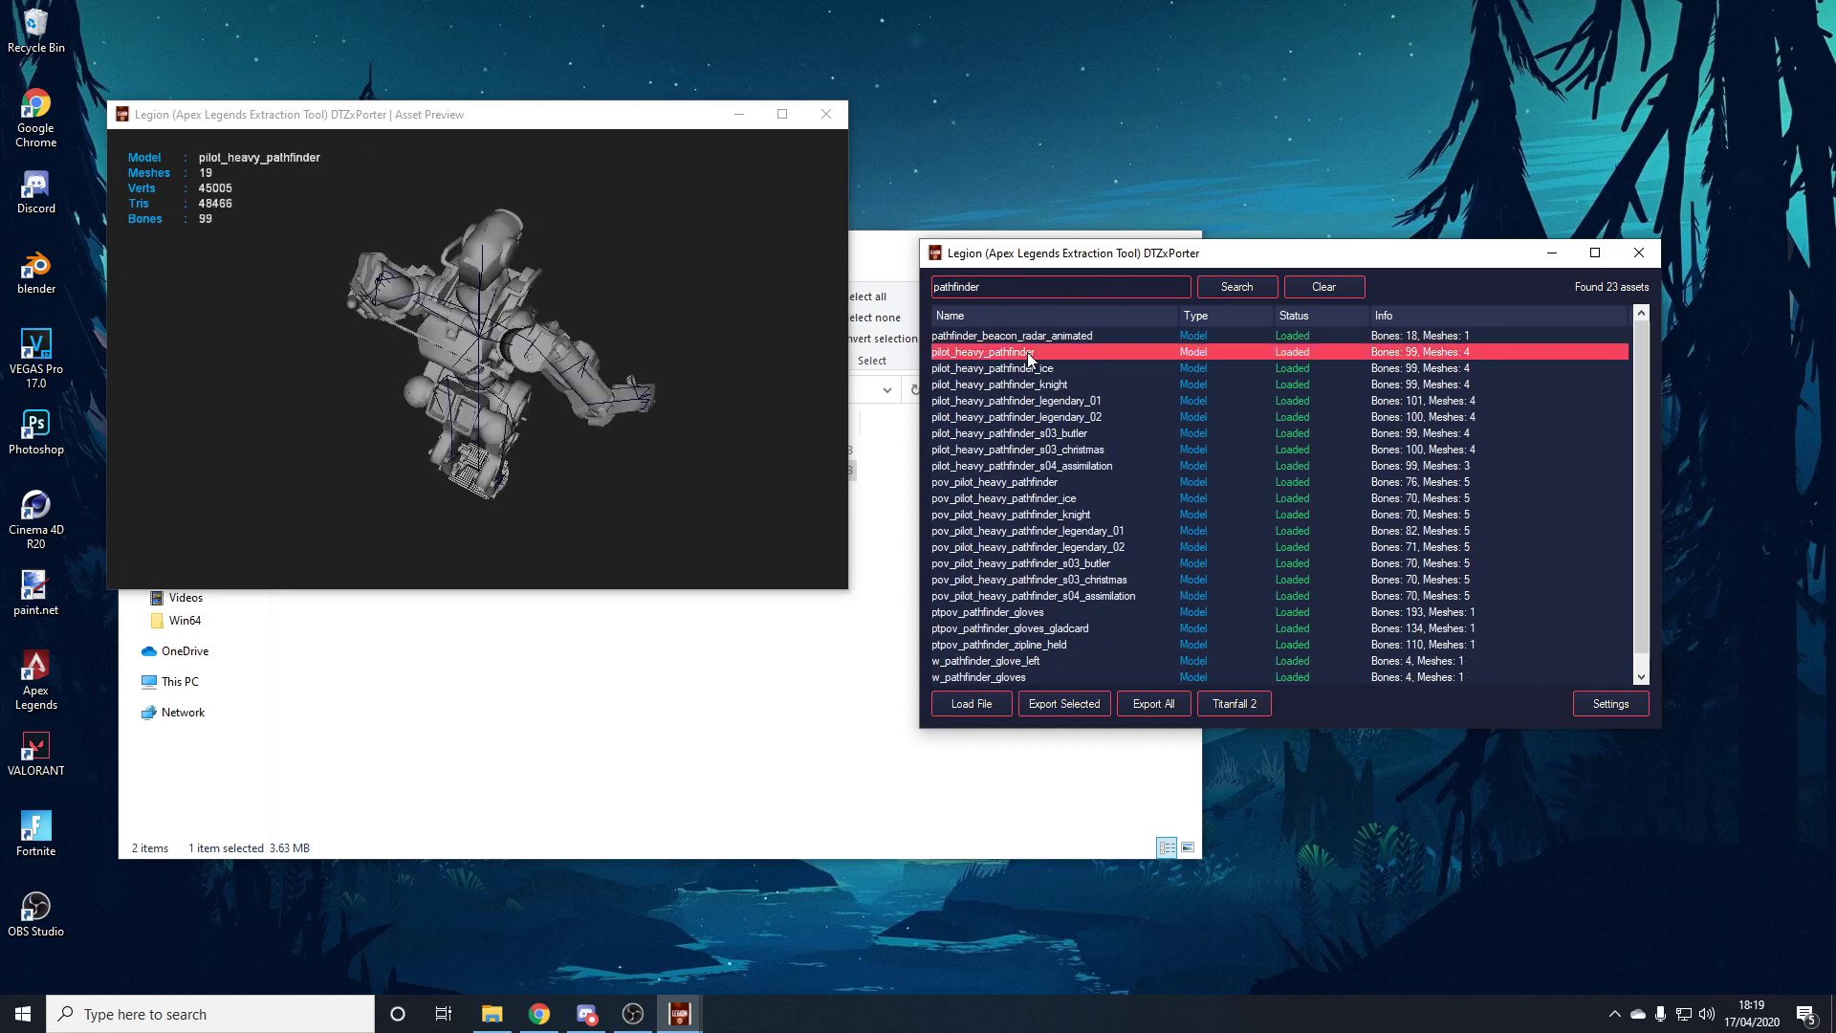
{"action": "left_click_drag", "start_coordinate": [229, 354], "coordinate": [583, 439]}
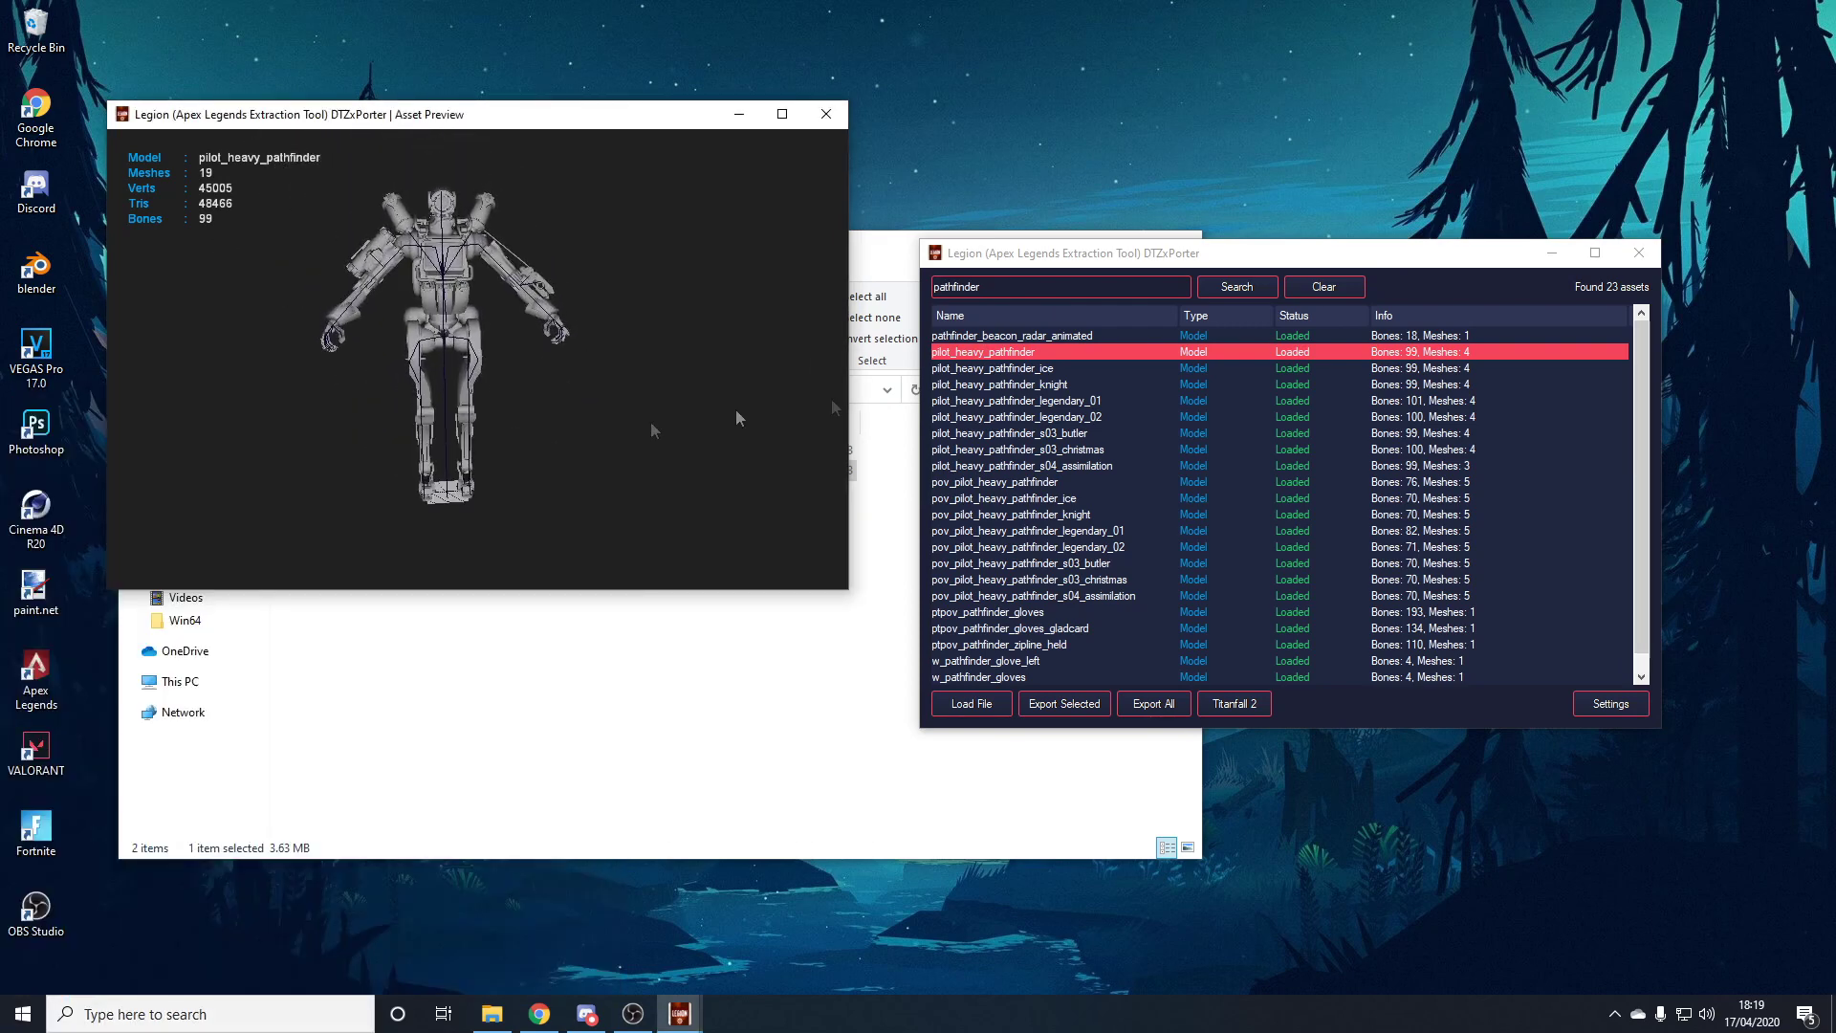
- Preview the pilot_heavy_pathfinder ice, knight, legendary_01, legendary_02, s03_butler and s03_christmas variants
{"action": "left_click", "coordinate": [1085, 370]}
{"action": "left_click", "coordinate": [1077, 382]}
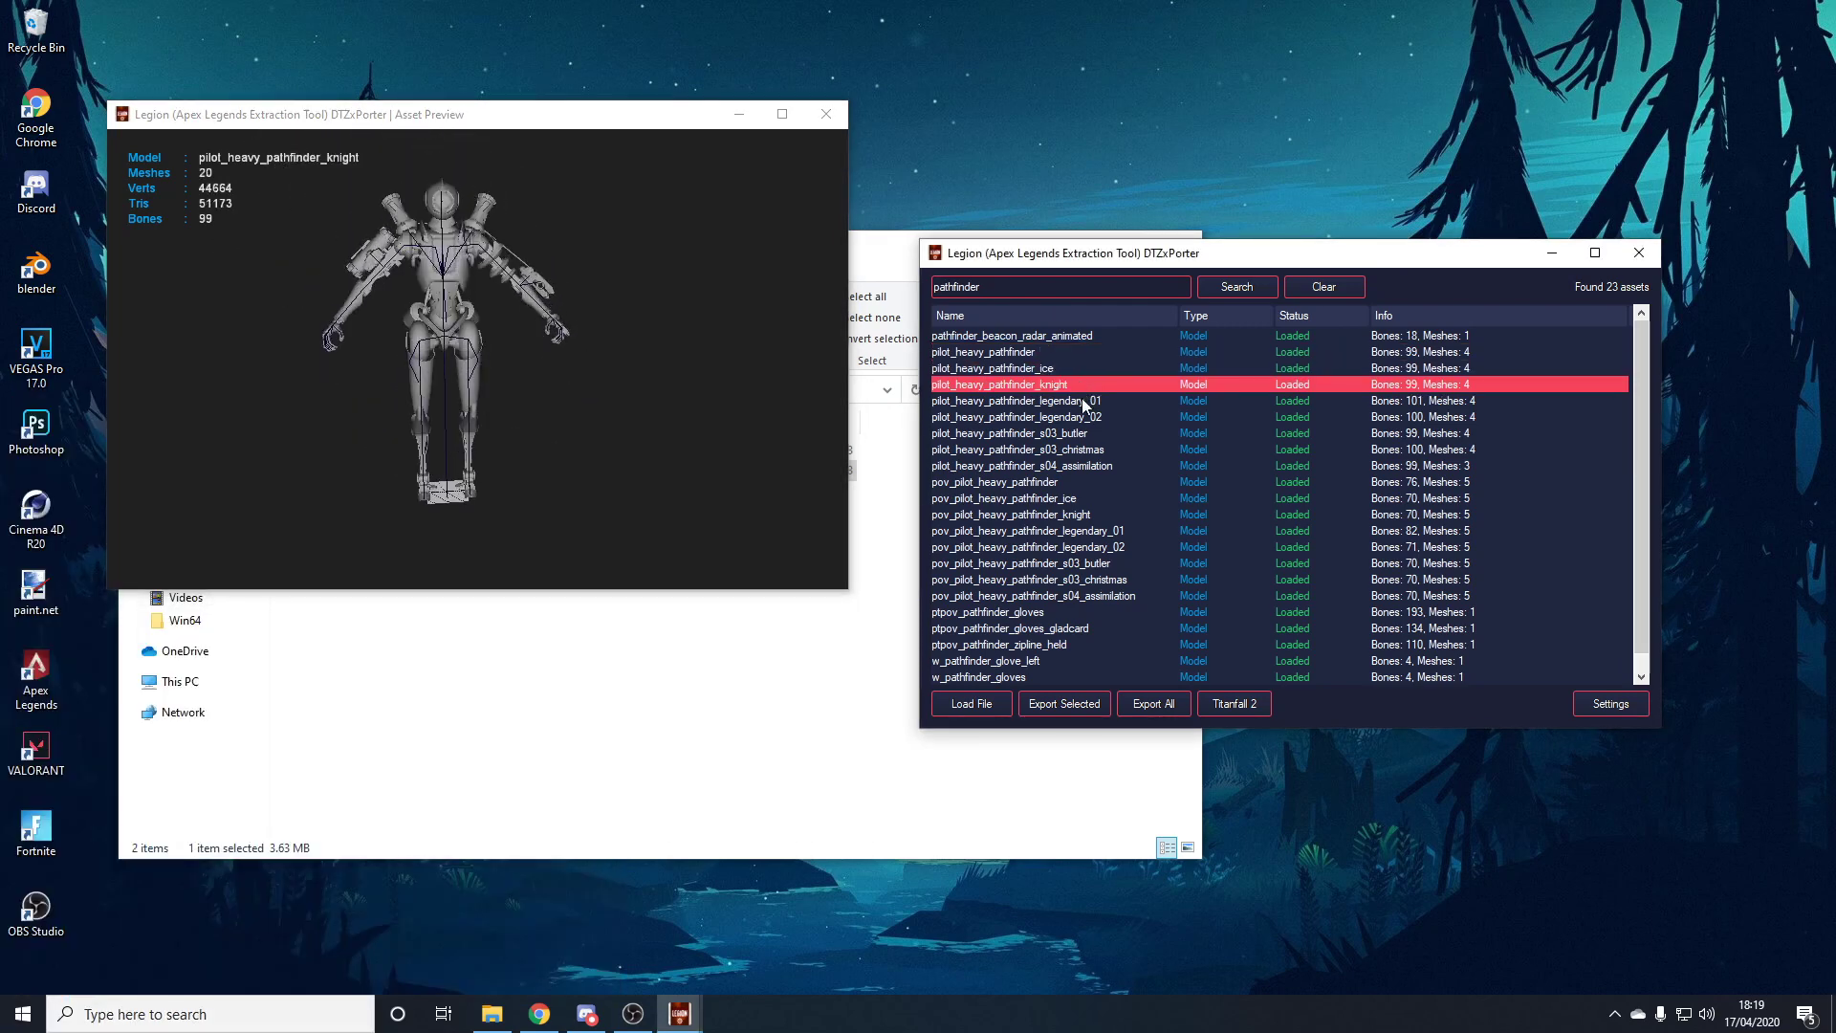
{"action": "left_click", "coordinate": [1083, 401]}
{"action": "left_click", "coordinate": [1085, 418]}
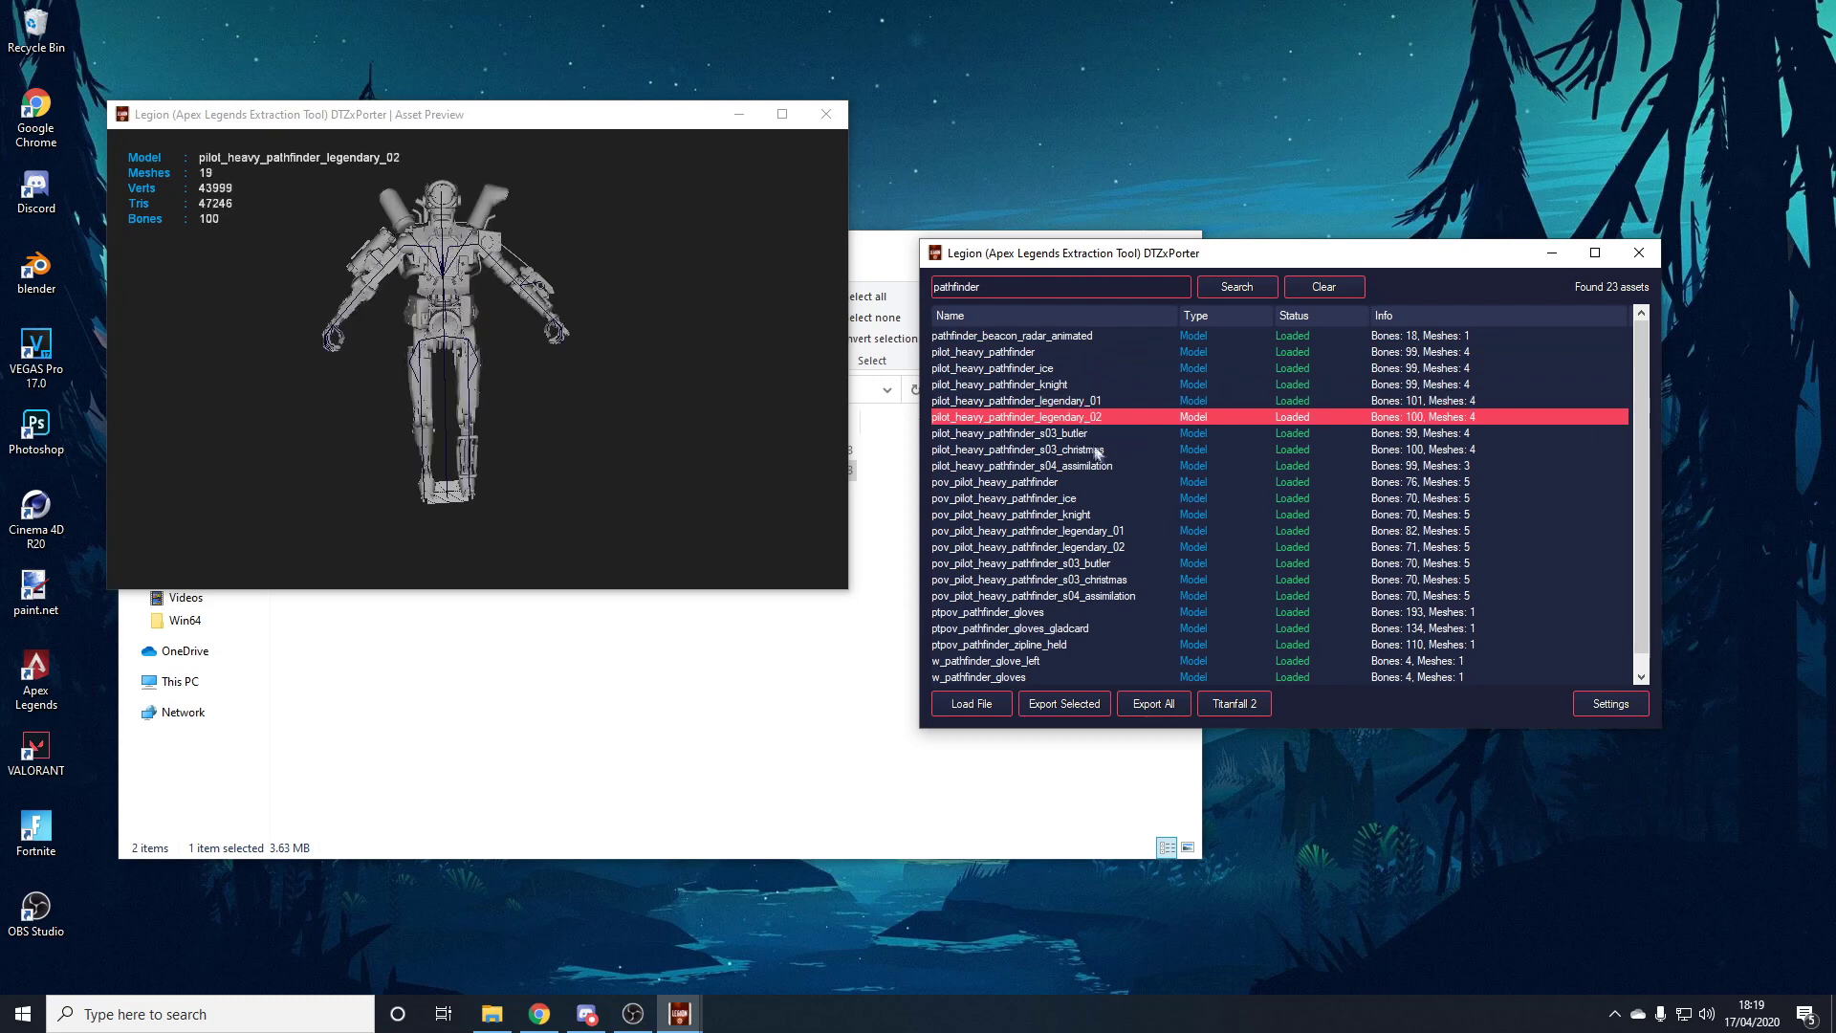
{"action": "left_click", "coordinate": [1082, 449]}
{"action": "left_click", "coordinate": [1072, 435]}
{"action": "left_click", "coordinate": [1078, 450]}
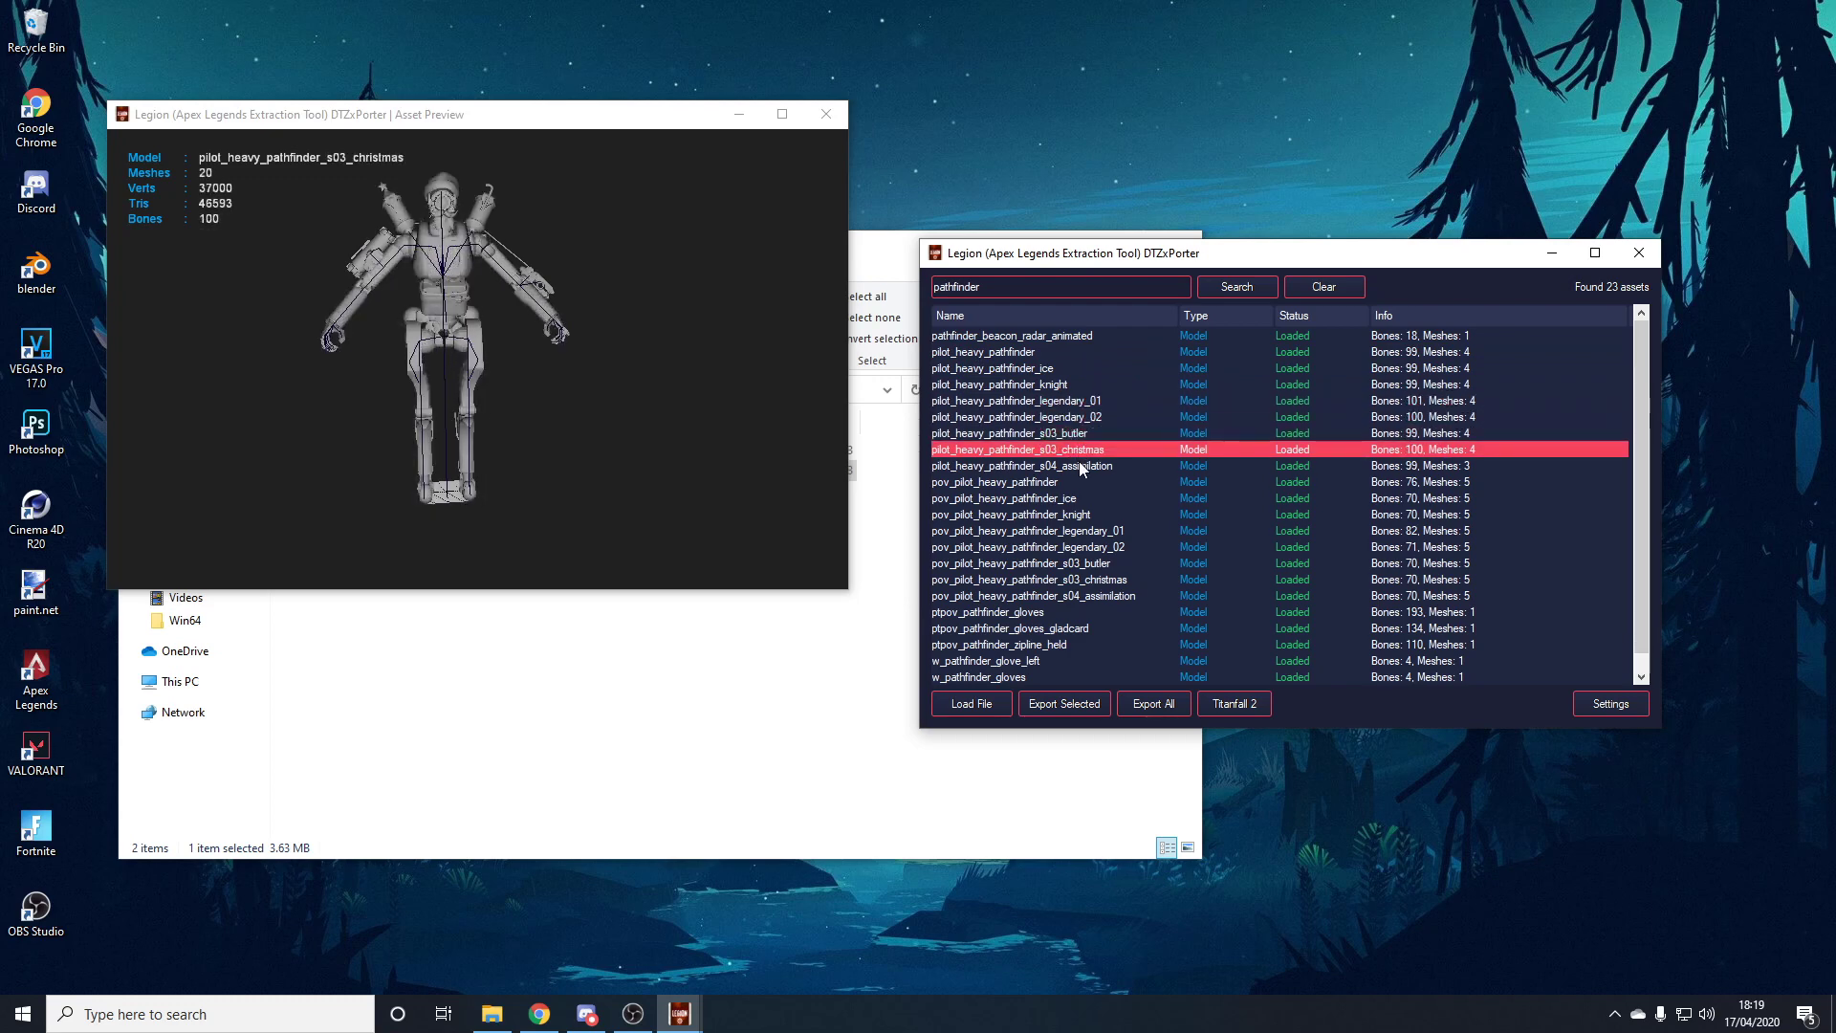
- Examine pilot_heavy_pathfinder_s04_assimilation up close and from different angles
{"action": "left_click", "coordinate": [1075, 465]}
{"action": "left_click_drag", "start_coordinate": [563, 382], "coordinate": [614, 315]}
{"action": "scroll", "coordinate": [603, 323], "scroll_direction": "up", "scroll_amount": 2}
{"action": "left_click_drag", "start_coordinate": [469, 321], "coordinate": [546, 348]}
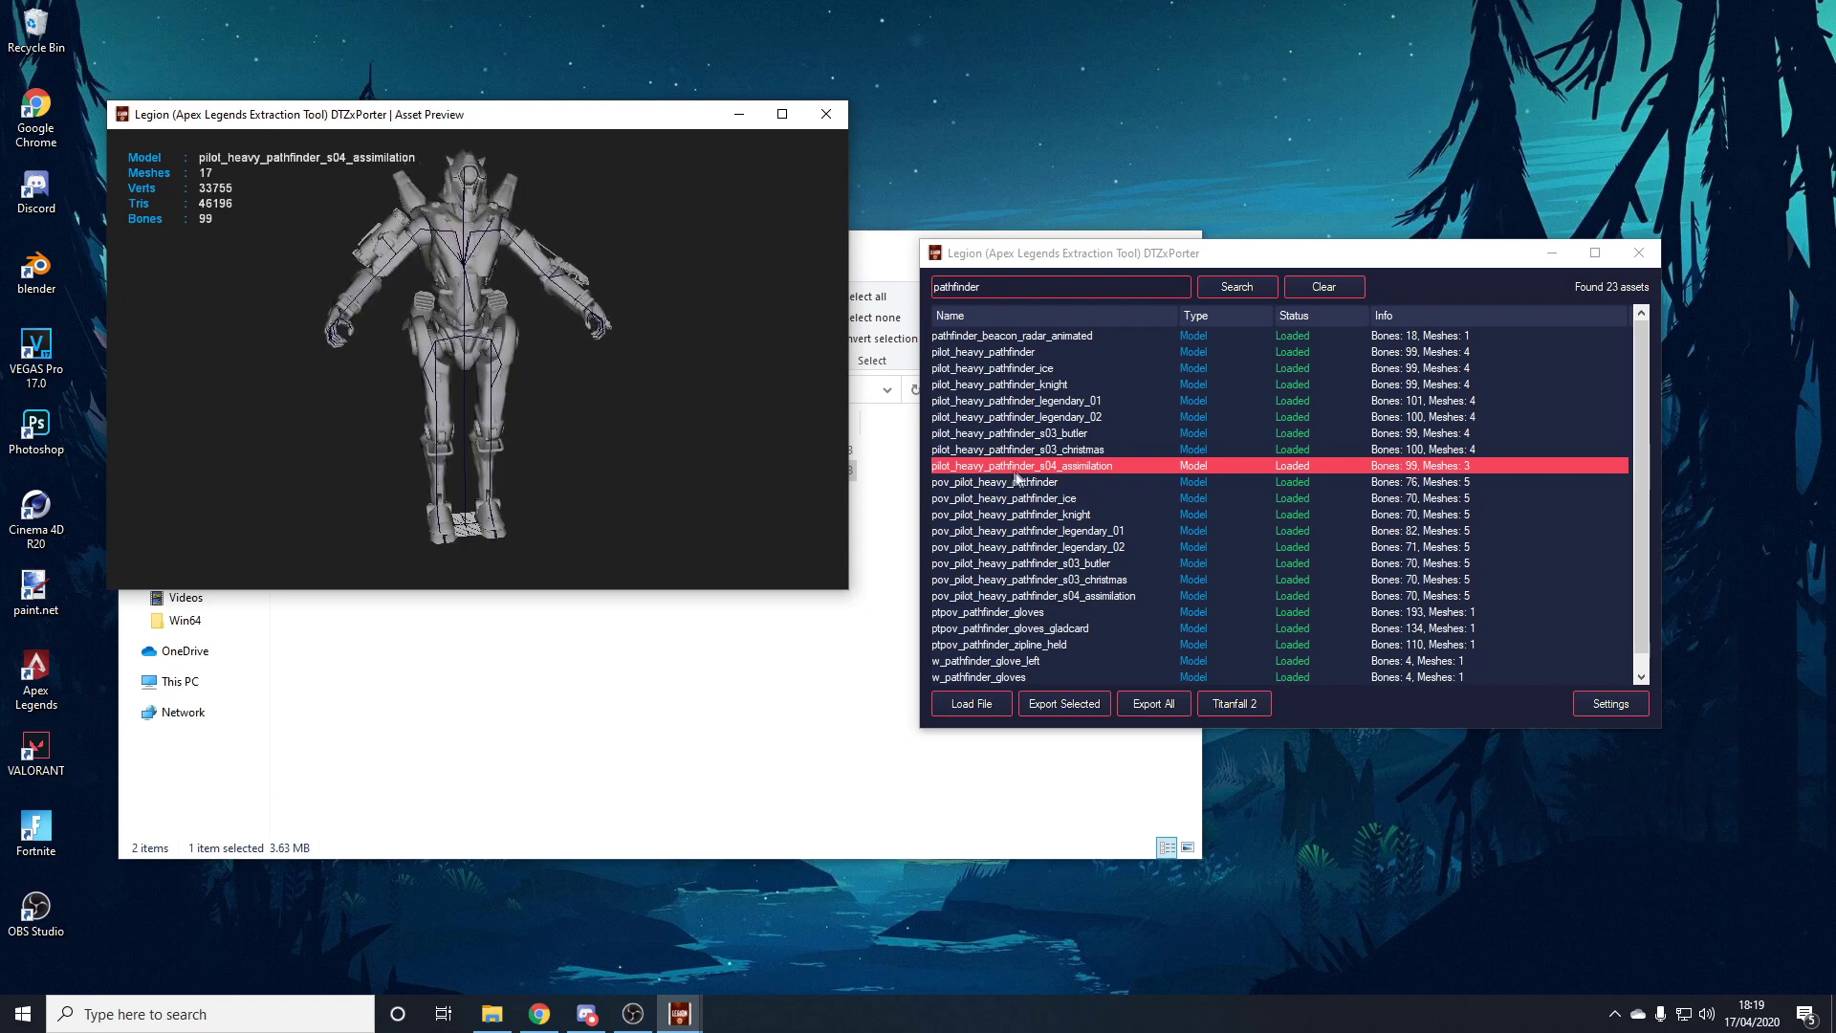
- Inspect pilot_heavy_pathfinder_s03_butler from several angles and export the model
{"action": "left_click", "coordinate": [1013, 433]}
{"action": "left_click_drag", "start_coordinate": [618, 319], "coordinate": [637, 347]}
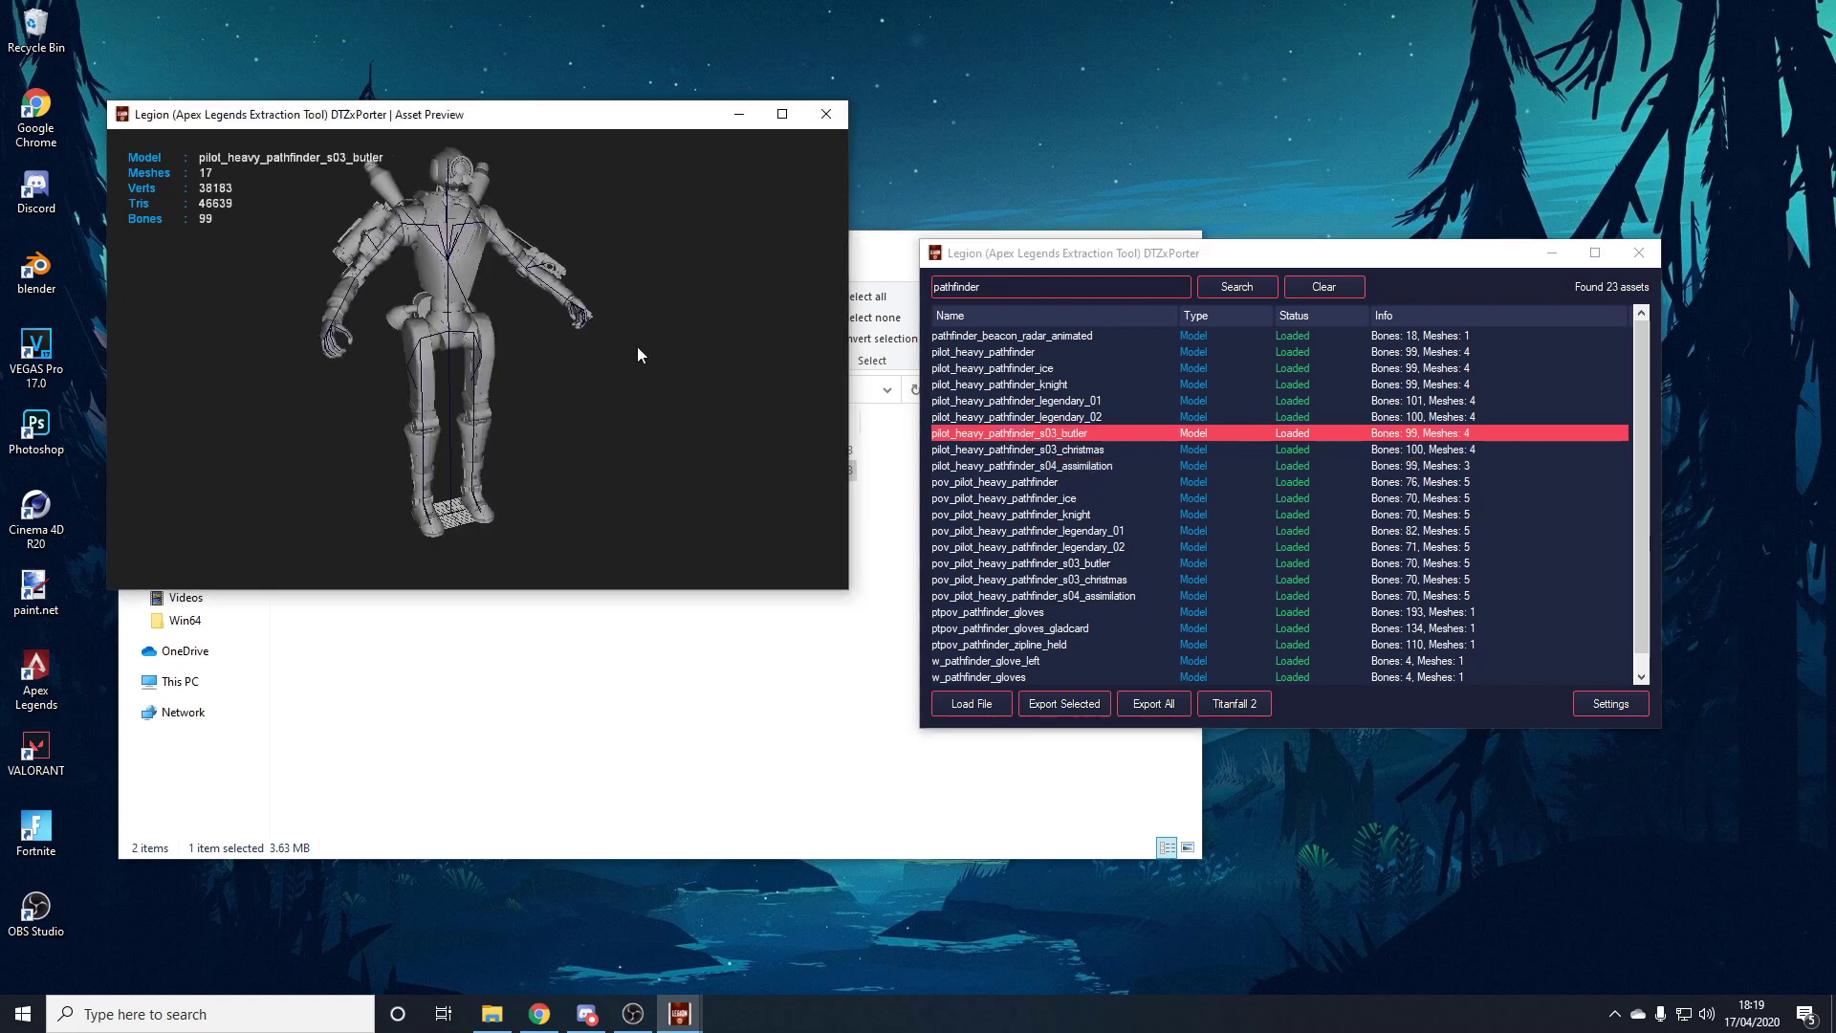
{"action": "mouse_move", "coordinate": [655, 377]}
{"action": "left_mouse_down"}
{"action": "mouse_move", "coordinate": [430, 308]}
{"action": "mouse_move", "coordinate": [542, 366]}
{"action": "mouse_move", "coordinate": [606, 364]}
{"action": "mouse_move", "coordinate": [545, 304]}
{"action": "mouse_move", "coordinate": [604, 310]}
{"action": "mouse_move", "coordinate": [592, 348]}
{"action": "mouse_move", "coordinate": [454, 316]}
{"action": "mouse_move", "coordinate": [621, 368]}
{"action": "left_mouse_up"}
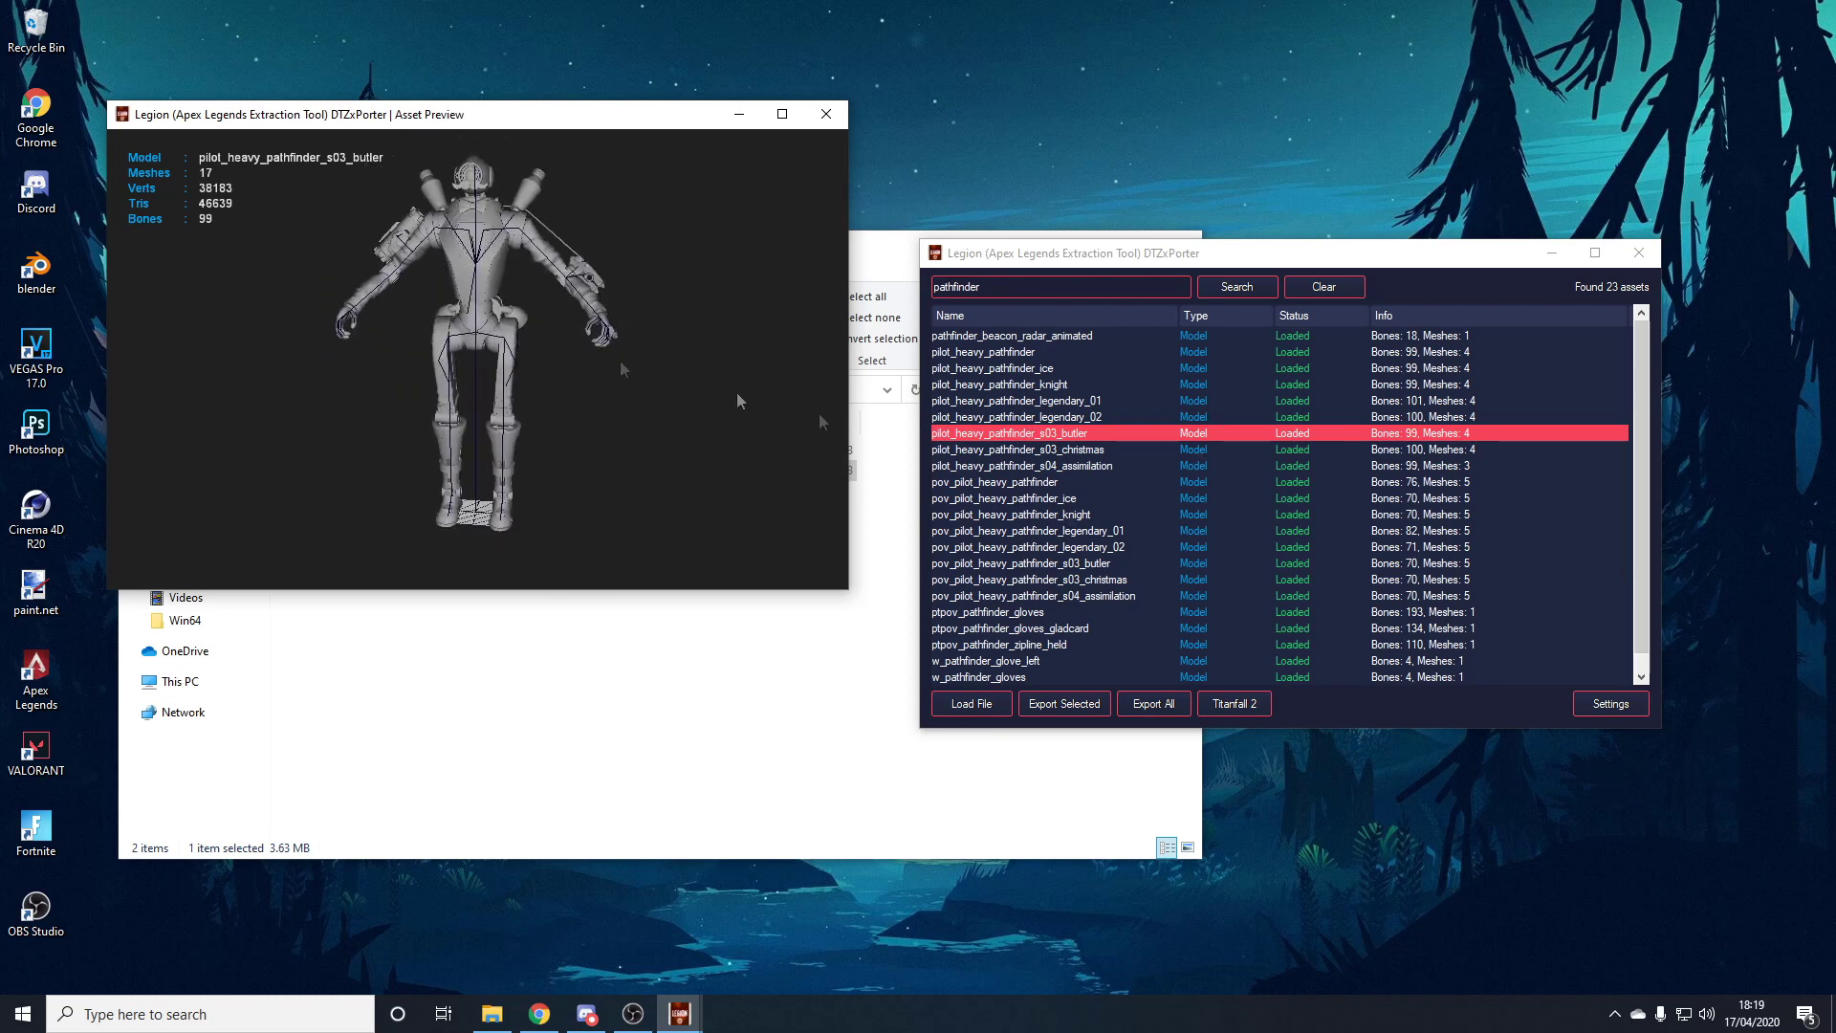
{"action": "double_click", "coordinate": [1042, 438]}
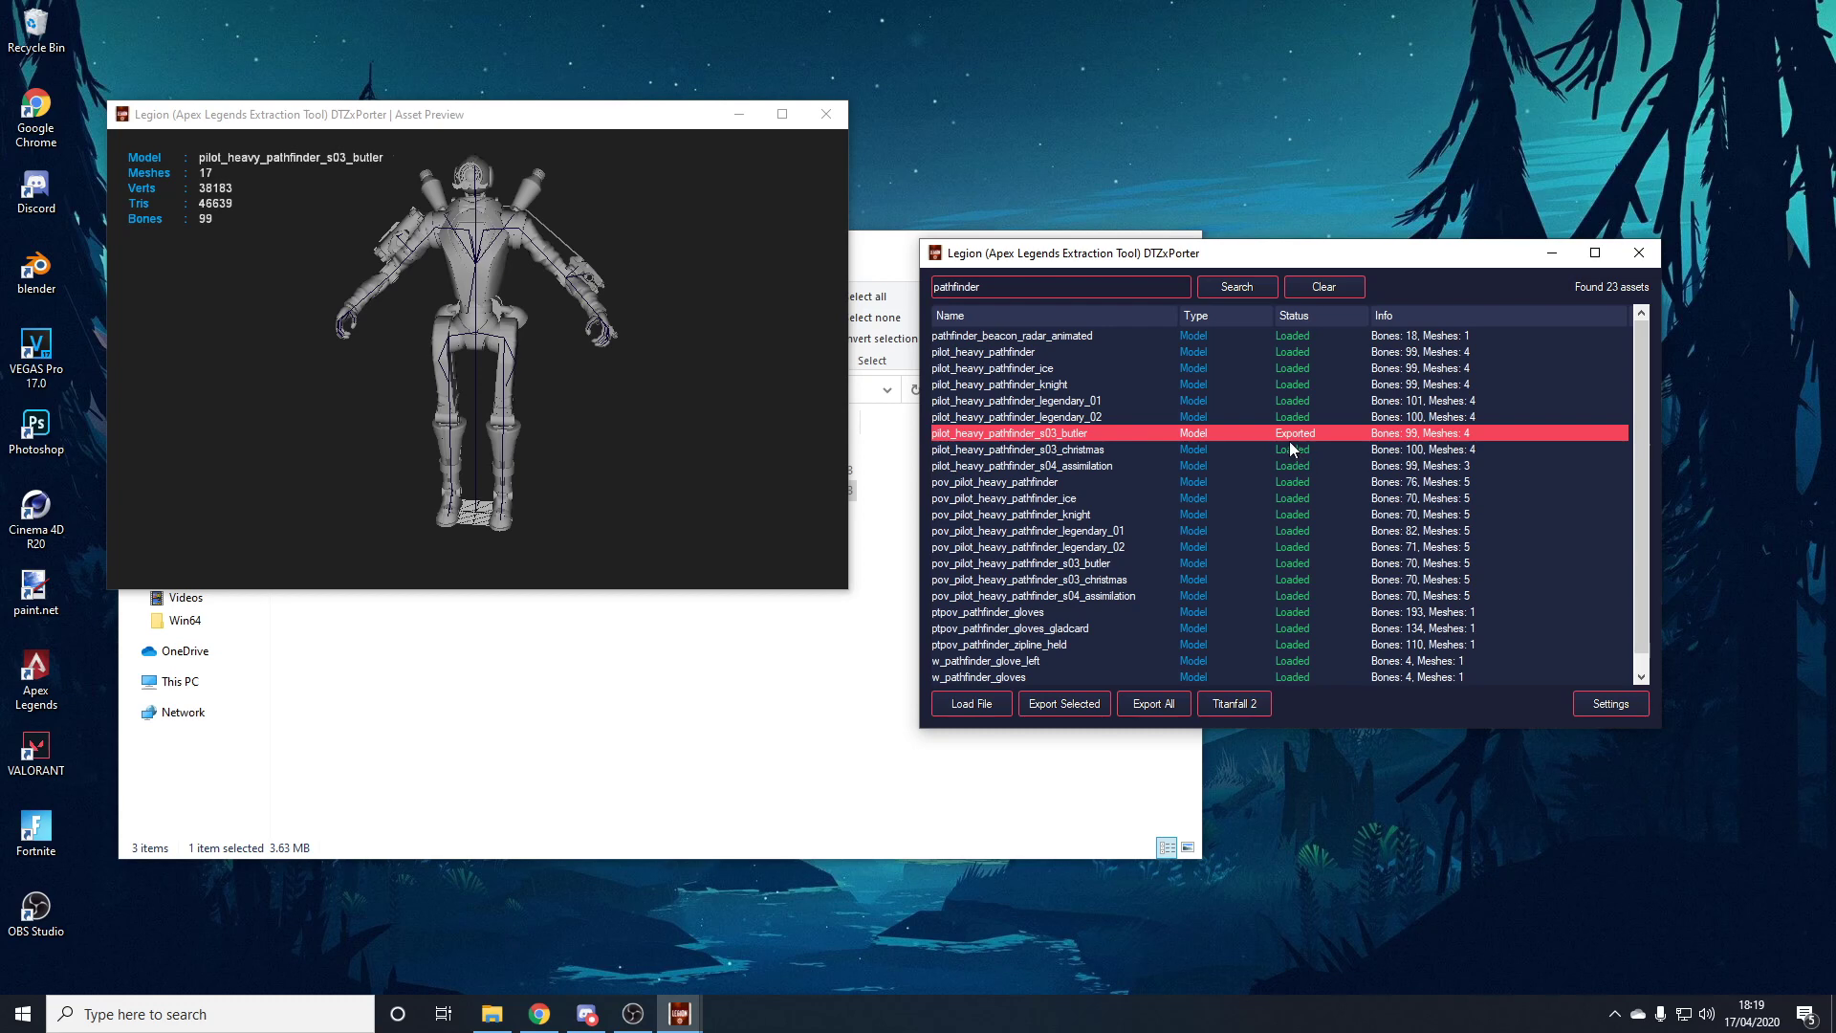
- Switch to File Explorer and open the exported pilot_heavy_pathfinder_s03_butler folder under exported_files, models
{"action": "left_click", "coordinate": [759, 705]}
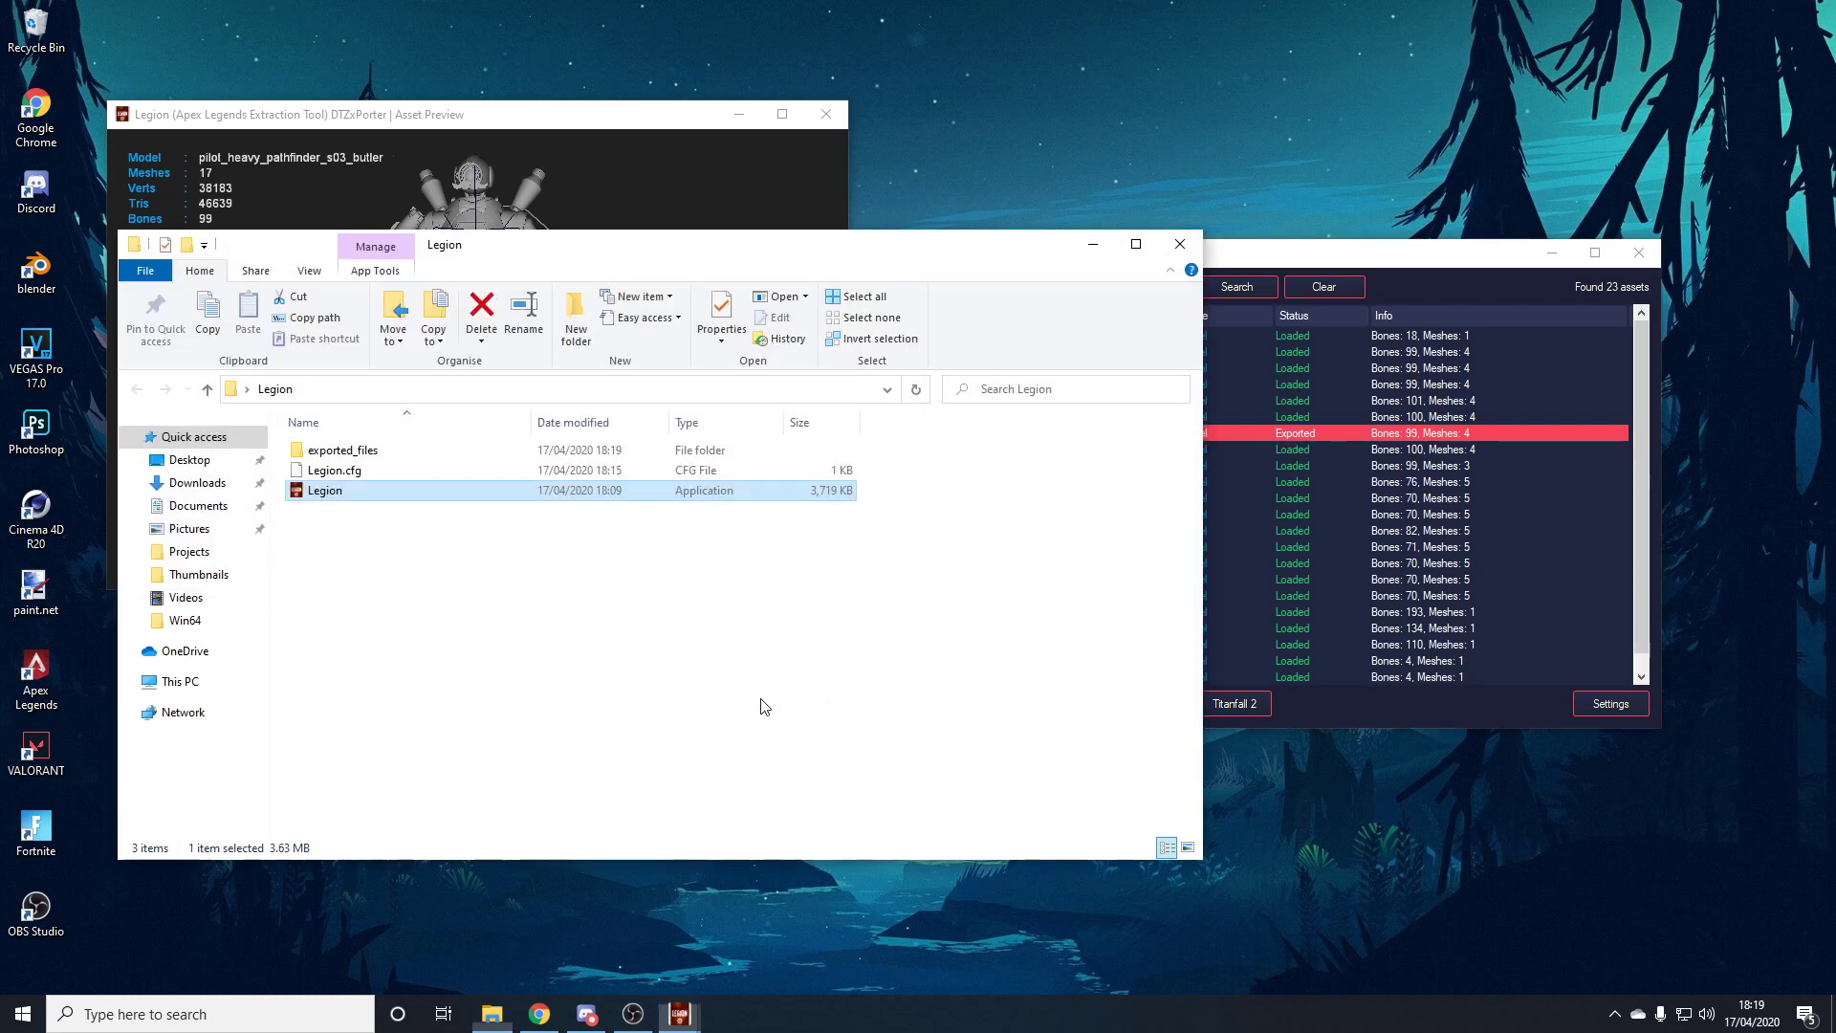
{"action": "left_click", "coordinate": [328, 458]}
{"action": "double_click", "coordinate": [328, 458]}
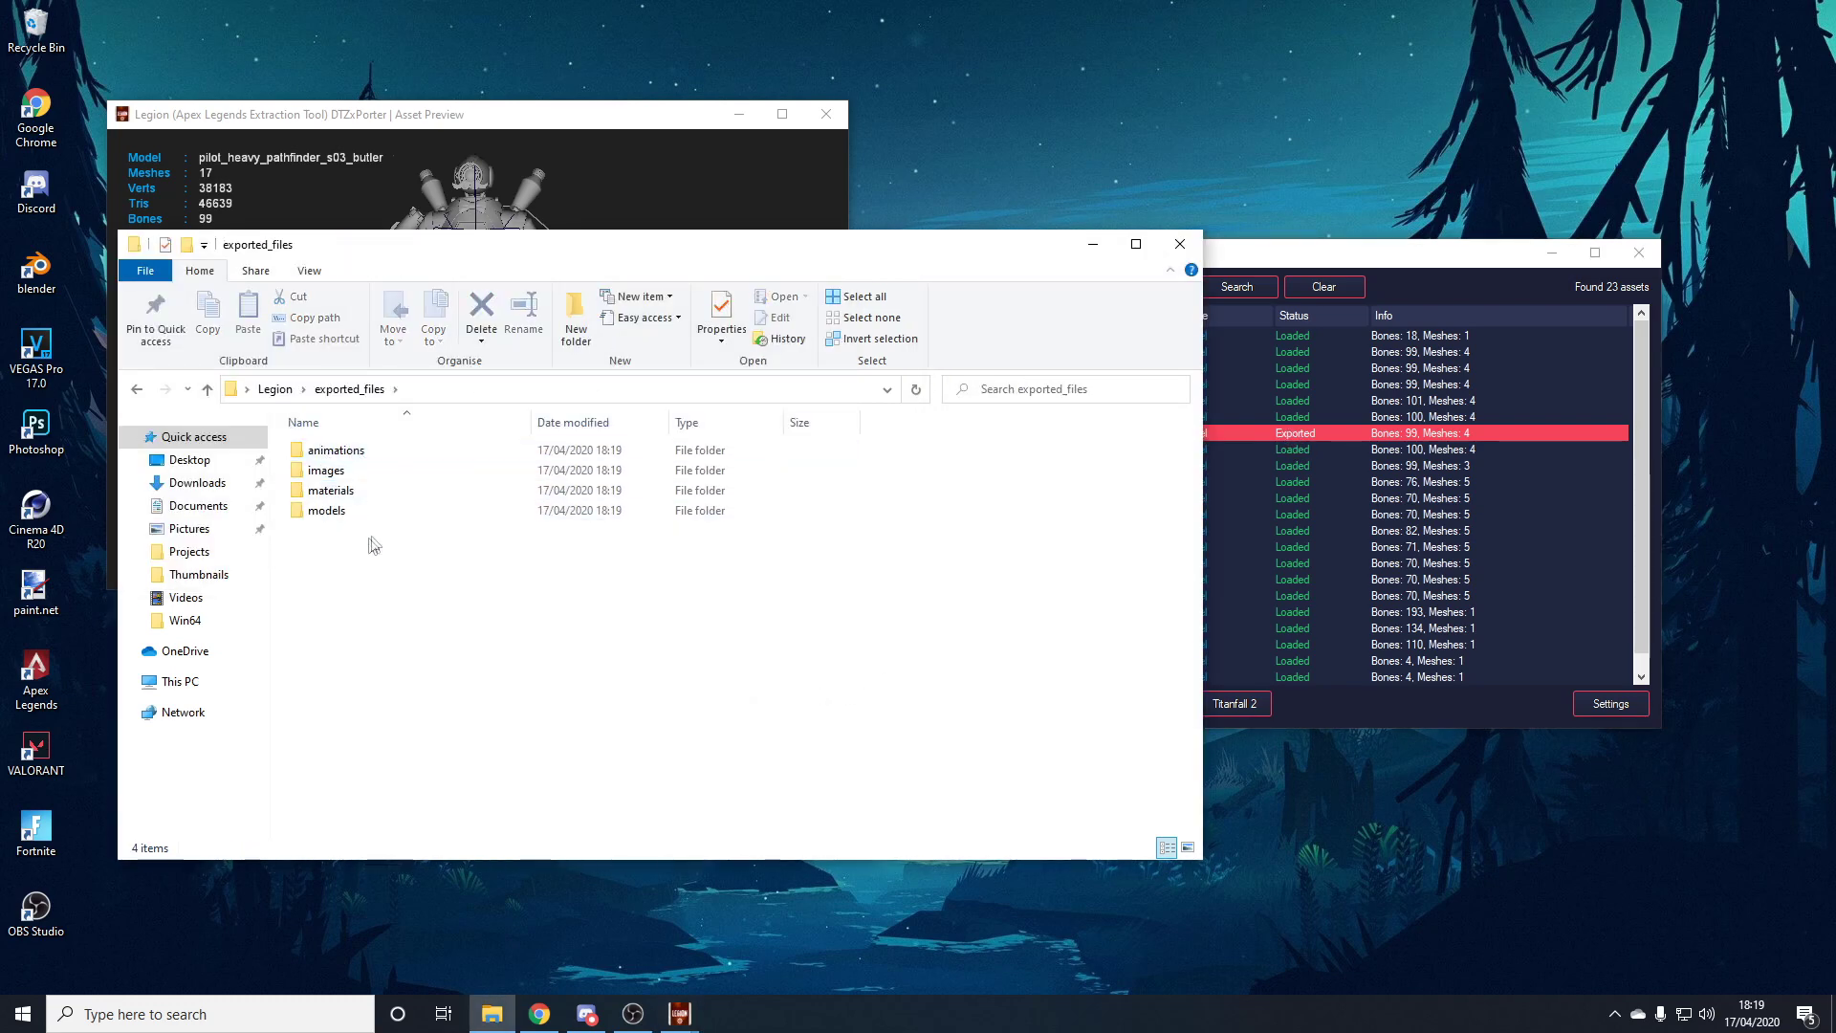
{"action": "double_click", "coordinate": [338, 512]}
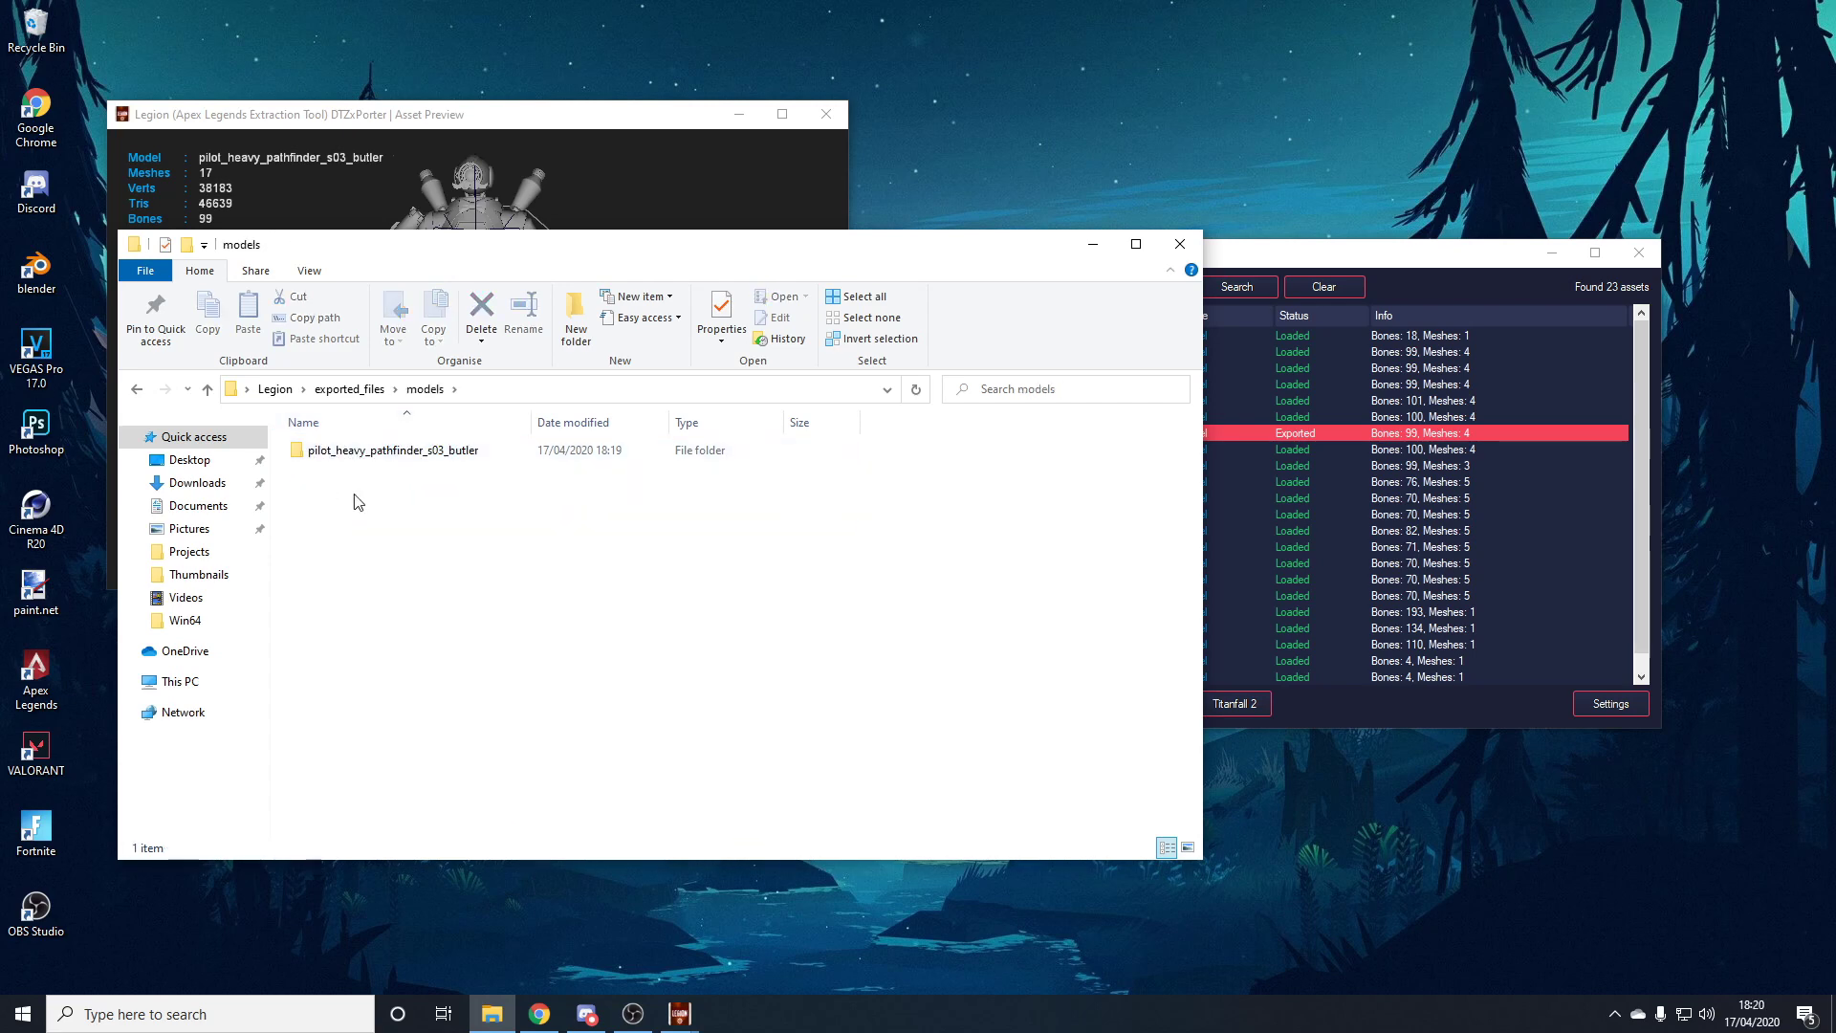
{"action": "left_click", "coordinate": [409, 457]}
{"action": "double_click", "coordinate": [410, 457]}
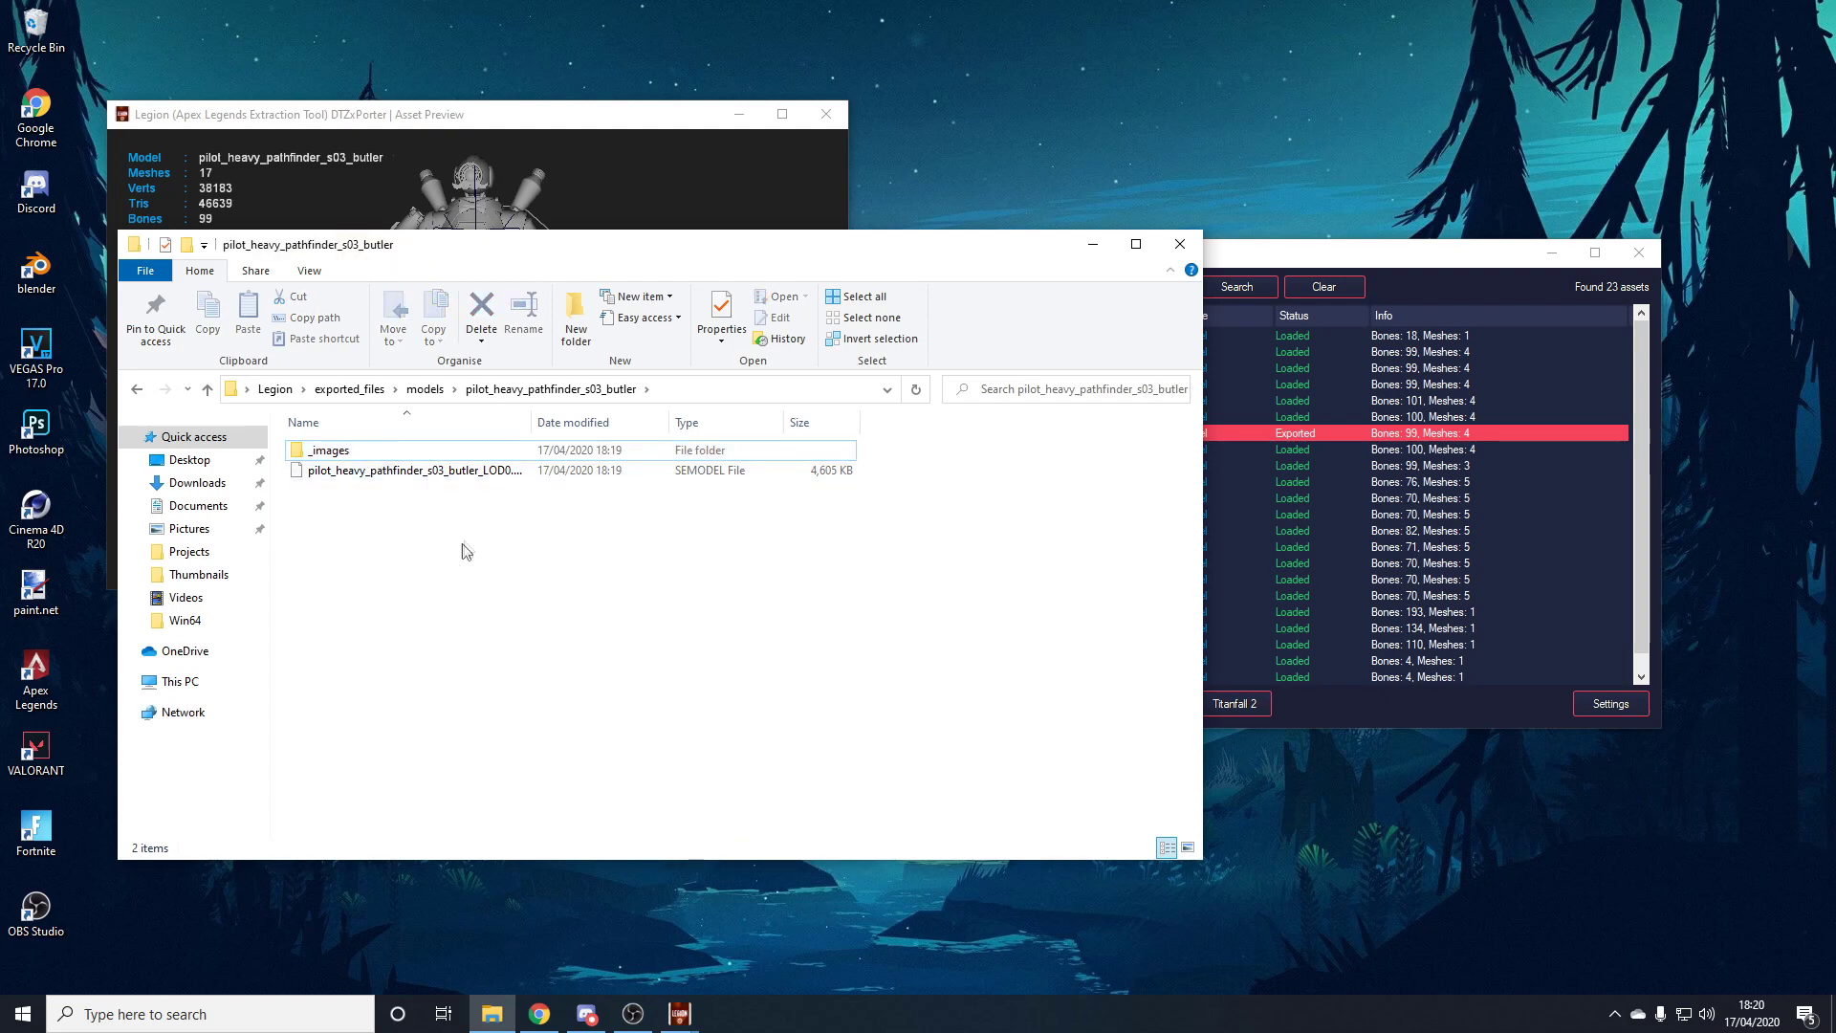
- Look through the texture thumbnails in the exported model's _images folder, and return to the pilot_heavy_pathfinder_s03_butler folder
{"action": "double_click", "coordinate": [364, 457]}
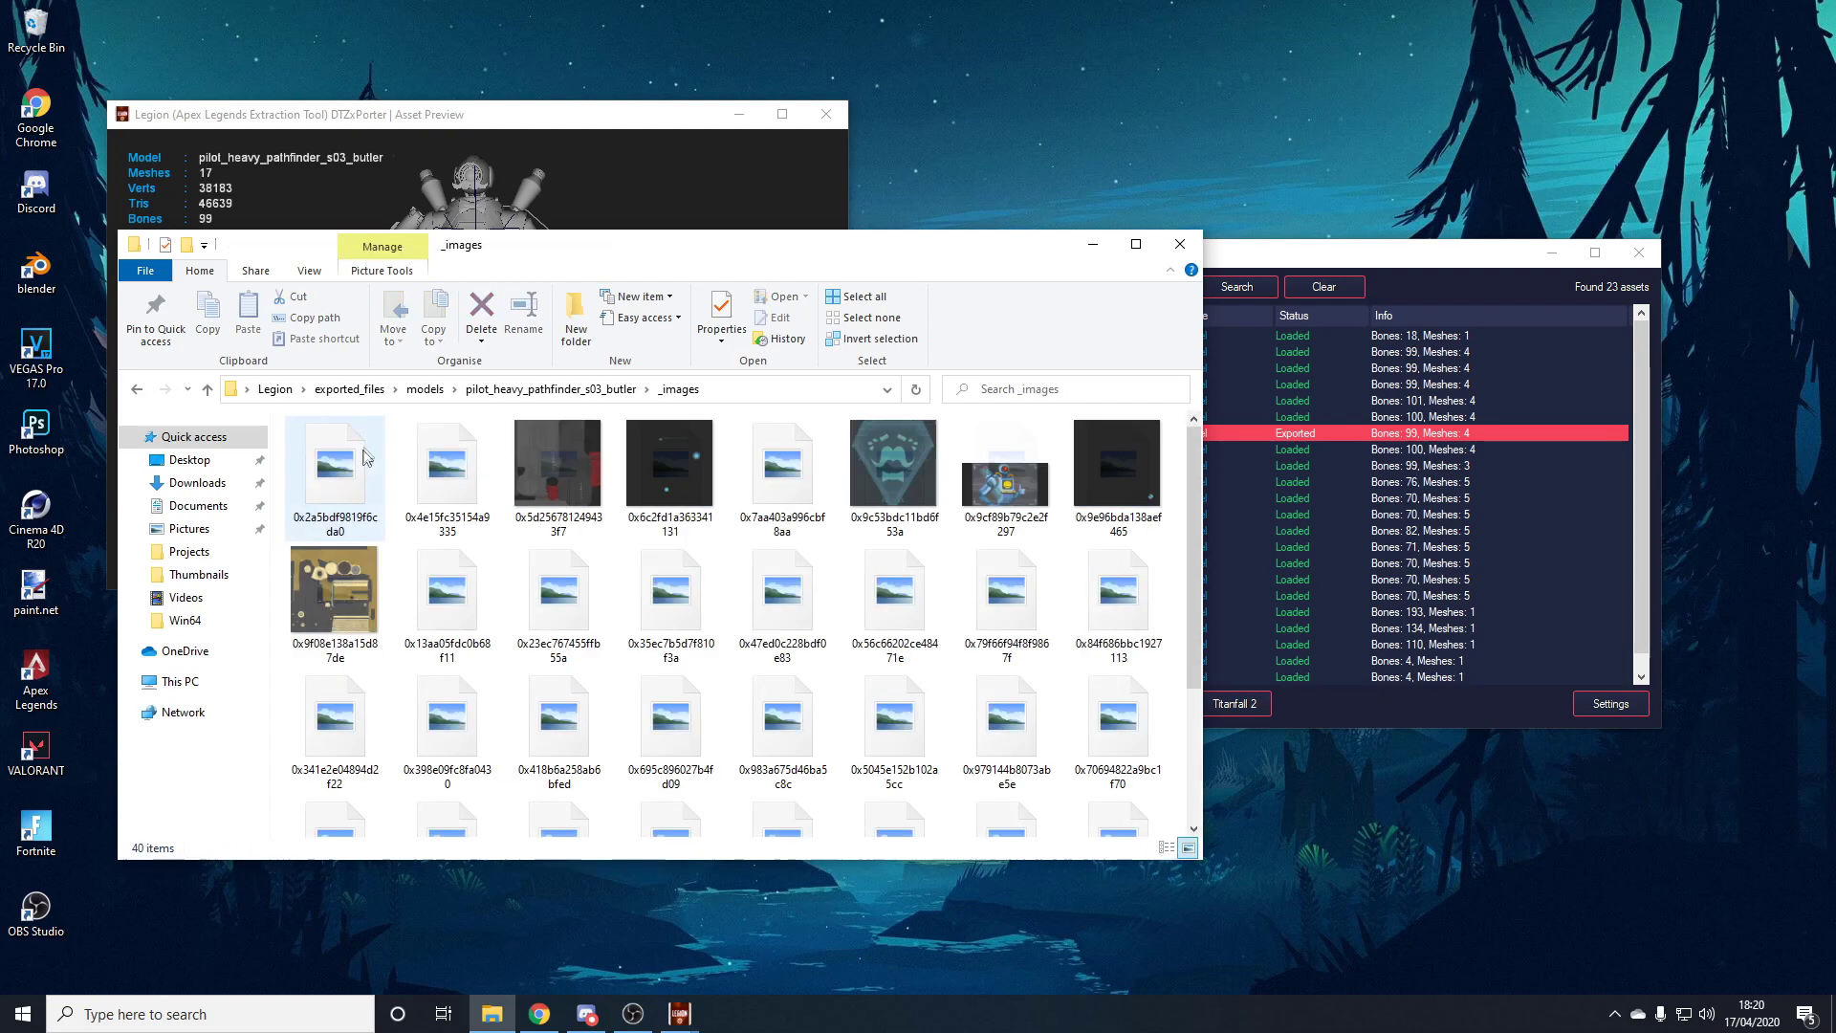
{"action": "scroll", "coordinate": [843, 734], "scroll_direction": "down", "scroll_amount": 2}
{"action": "scroll", "coordinate": [843, 734], "scroll_direction": "up", "scroll_amount": 2}
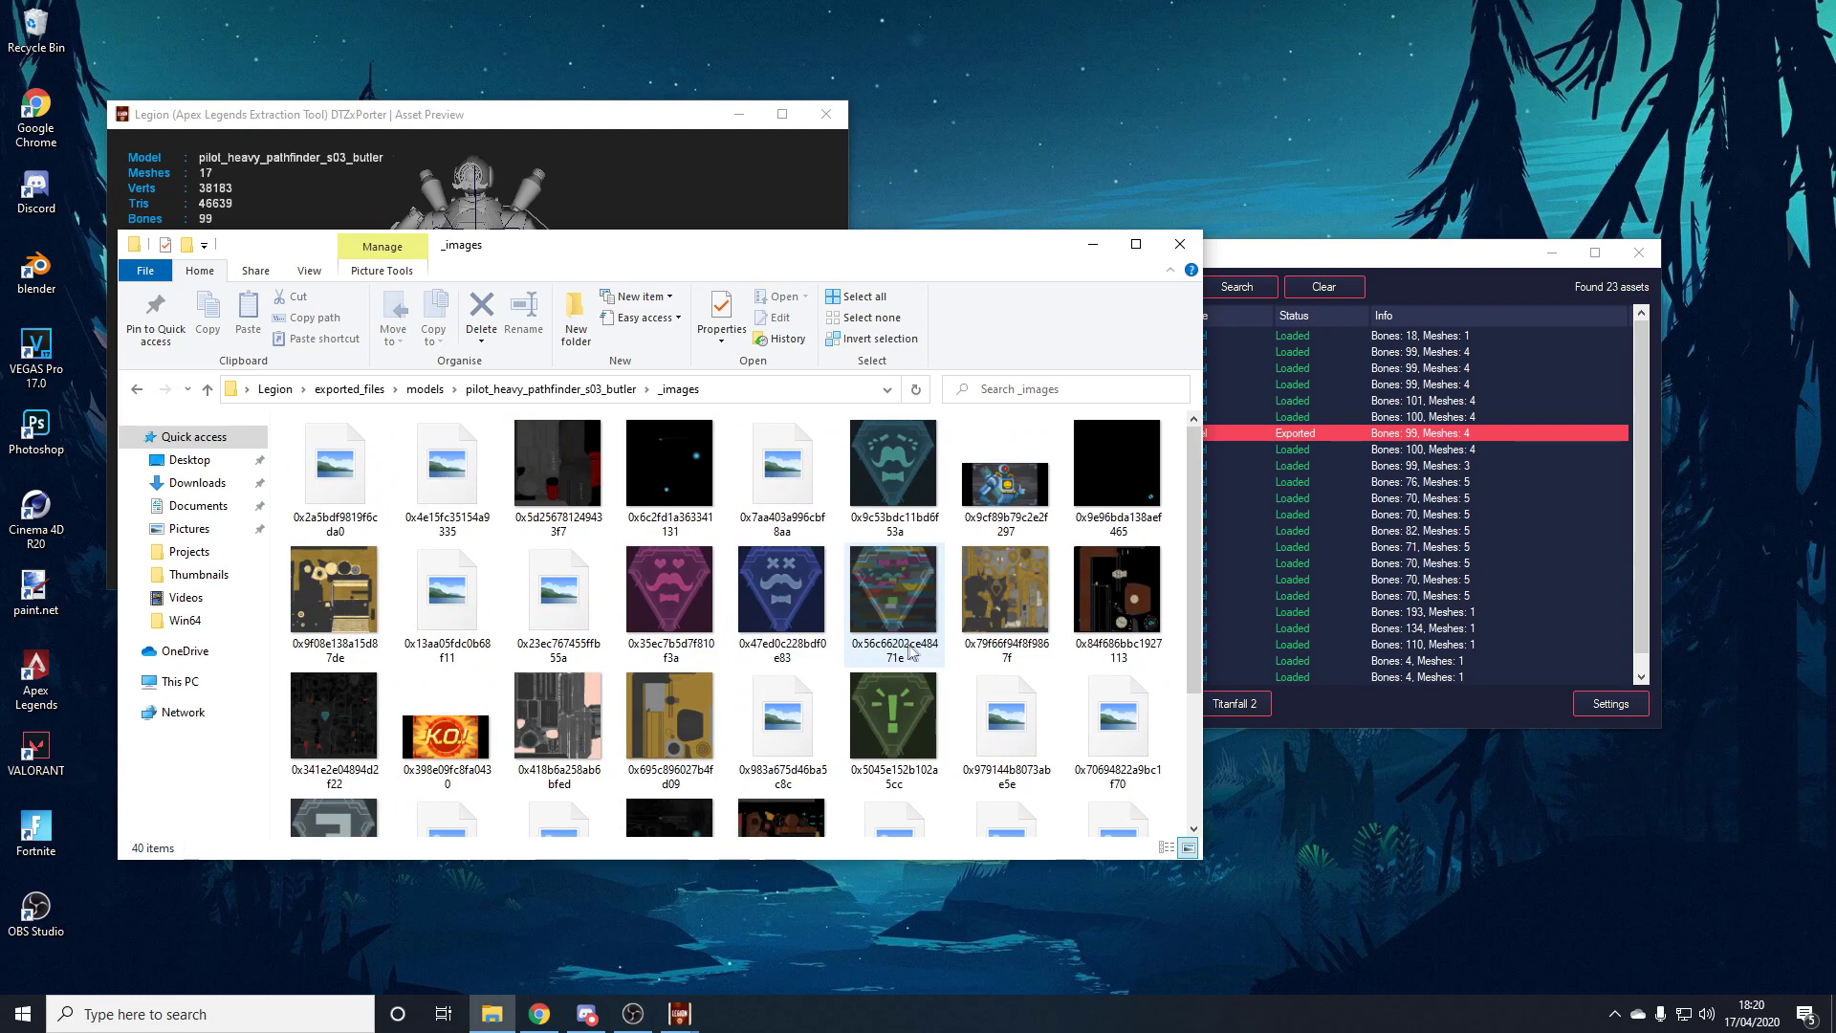
{"action": "scroll", "coordinate": [1075, 469], "scroll_direction": "down", "scroll_amount": 2}
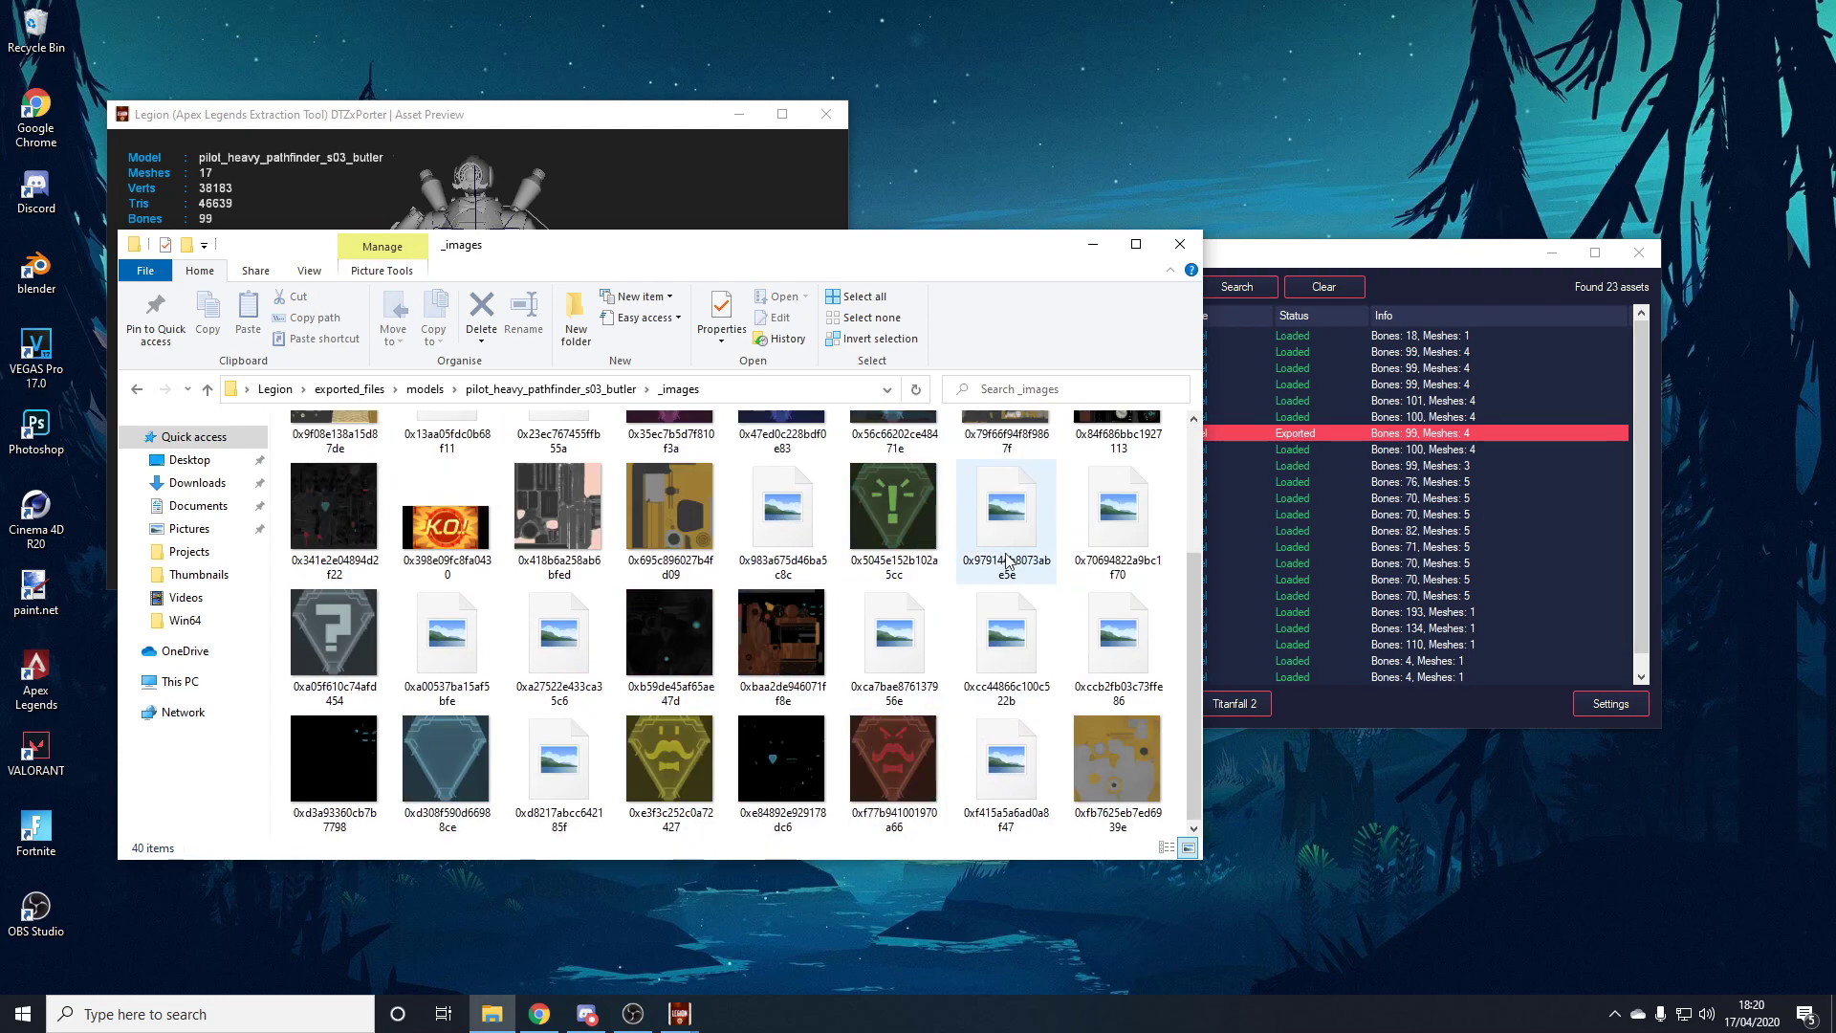
{"action": "scroll", "coordinate": [765, 593], "scroll_direction": "up", "scroll_amount": 2}
{"action": "scroll", "coordinate": [536, 574], "scroll_direction": "down", "scroll_amount": 2}
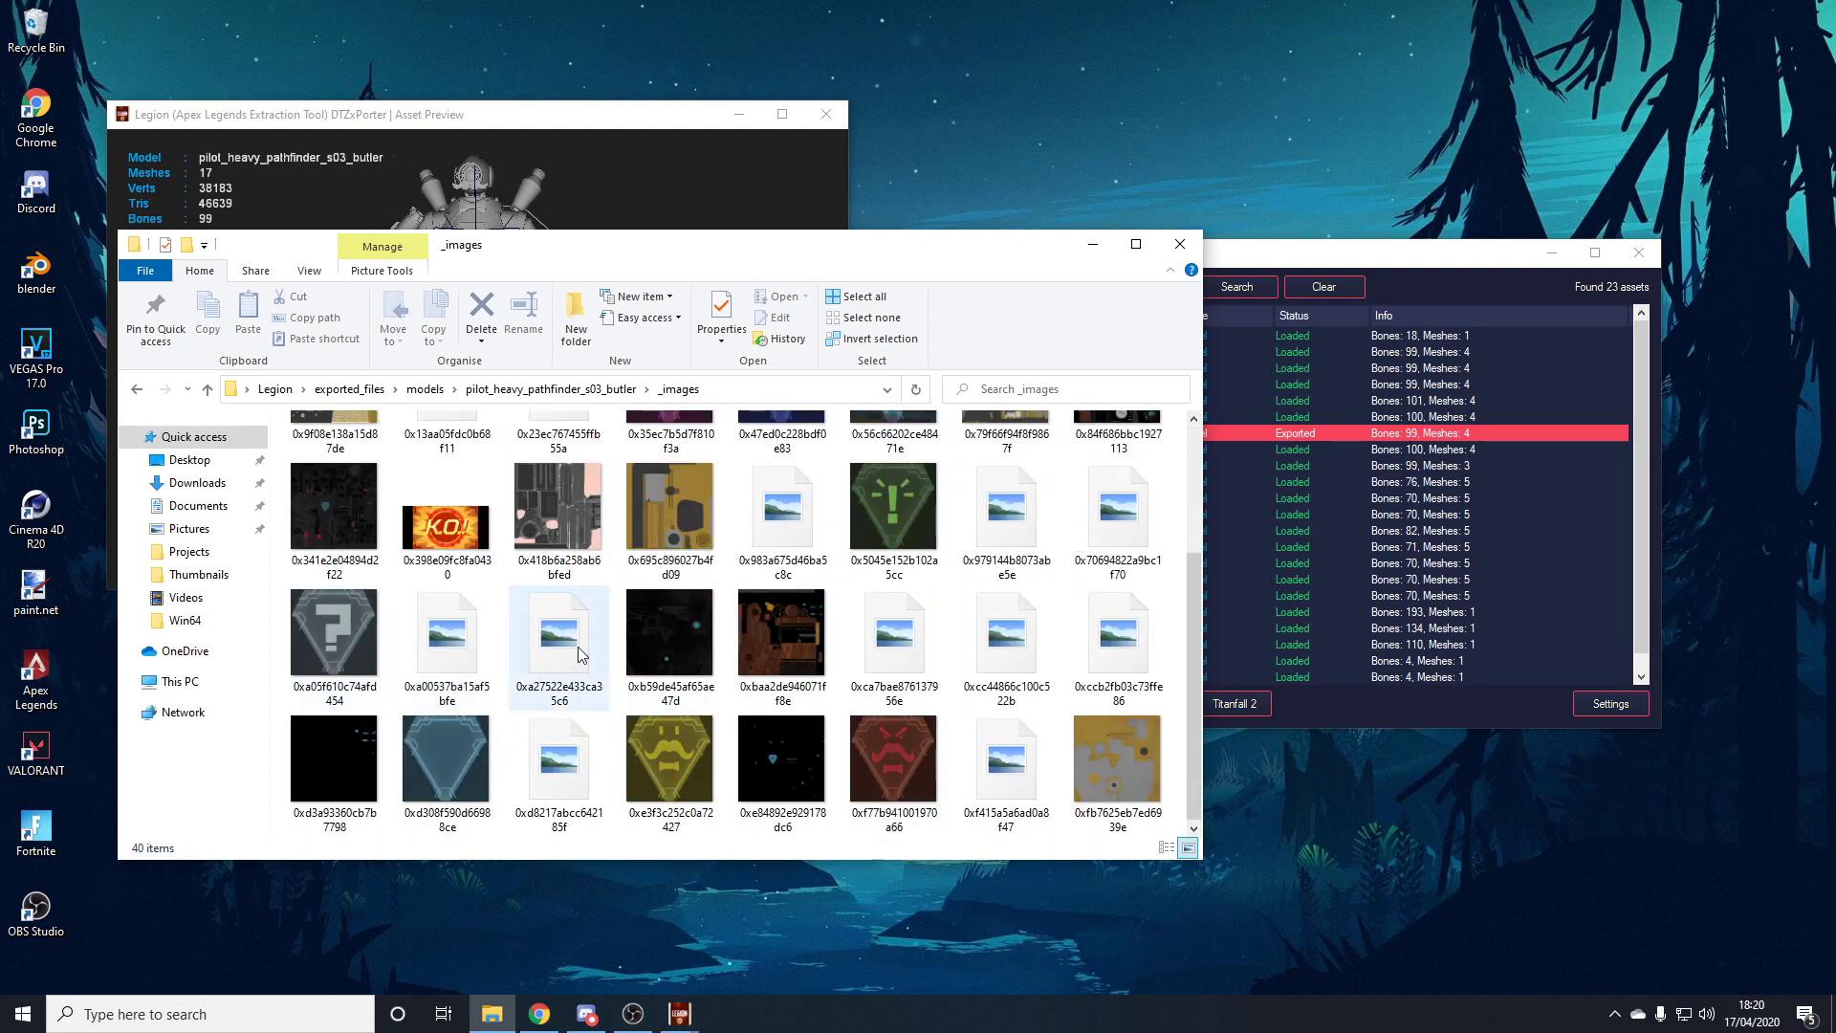
{"action": "scroll", "coordinate": [555, 631], "scroll_direction": "up", "scroll_amount": 2}
{"action": "scroll", "coordinate": [670, 641], "scroll_direction": "down", "scroll_amount": 2}
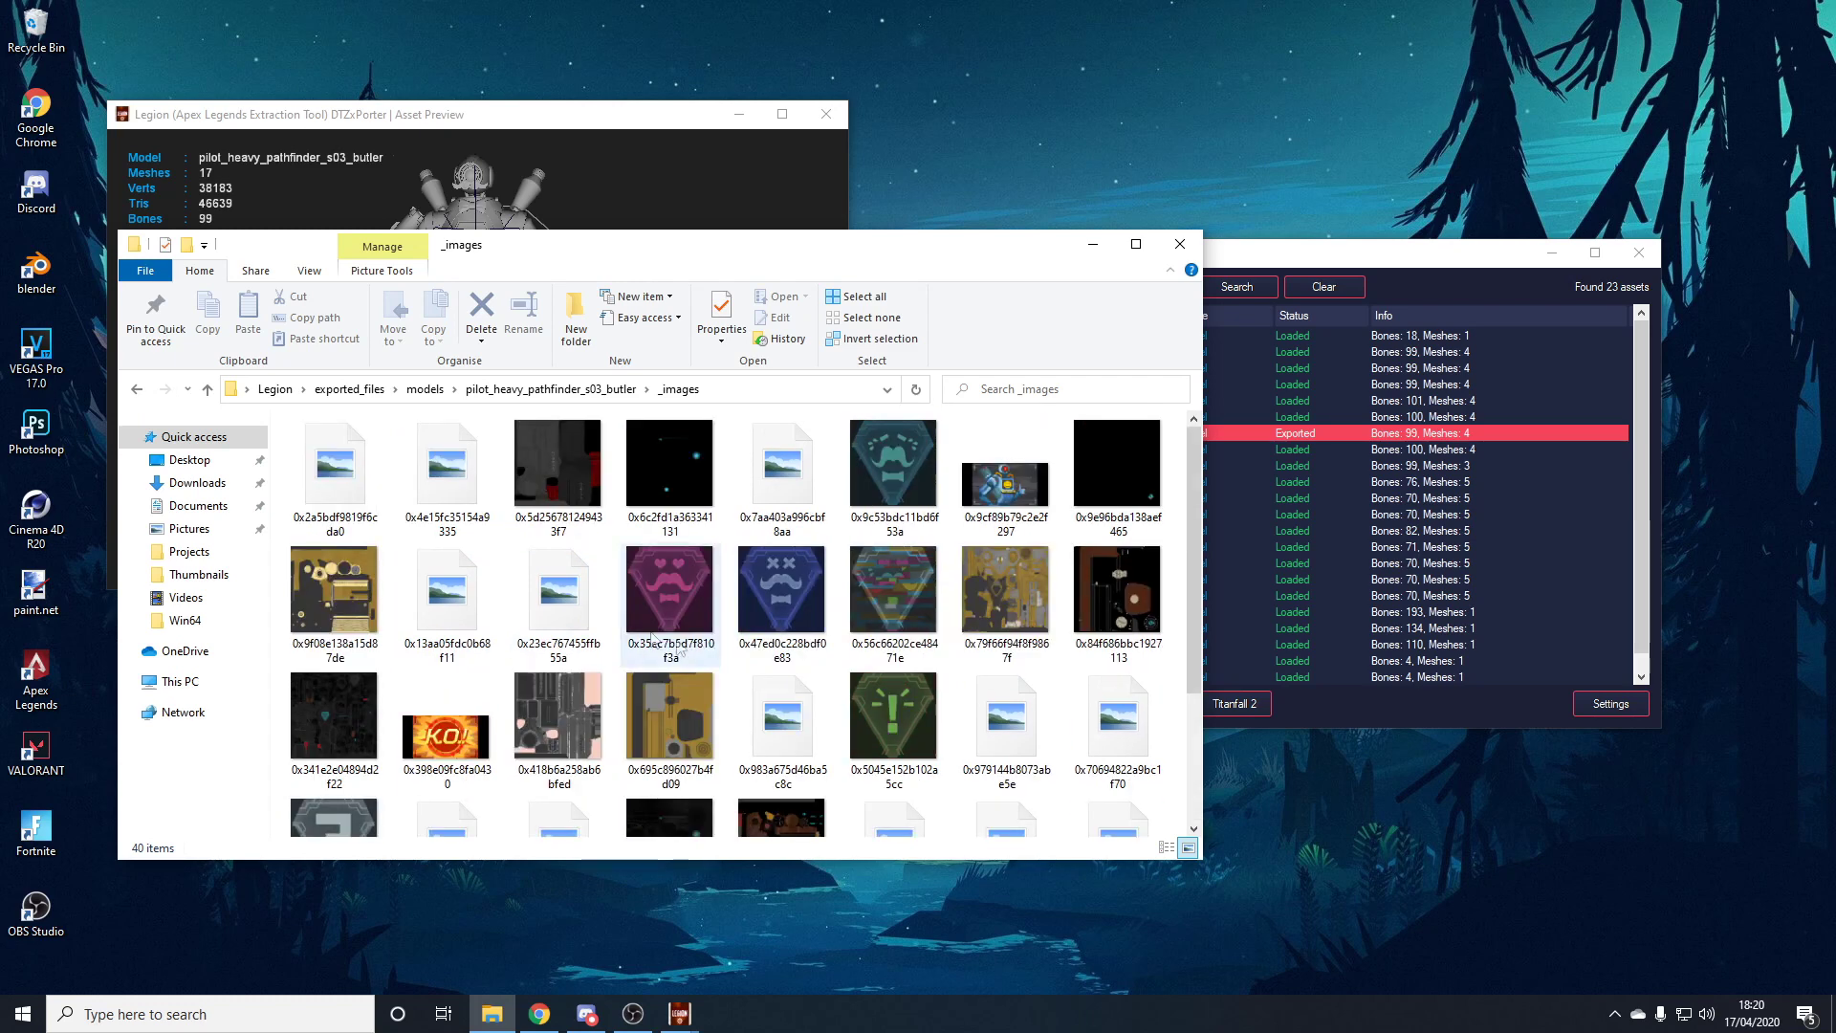
{"action": "left_click", "coordinate": [621, 389]}
{"action": "left_click", "coordinate": [650, 609]}
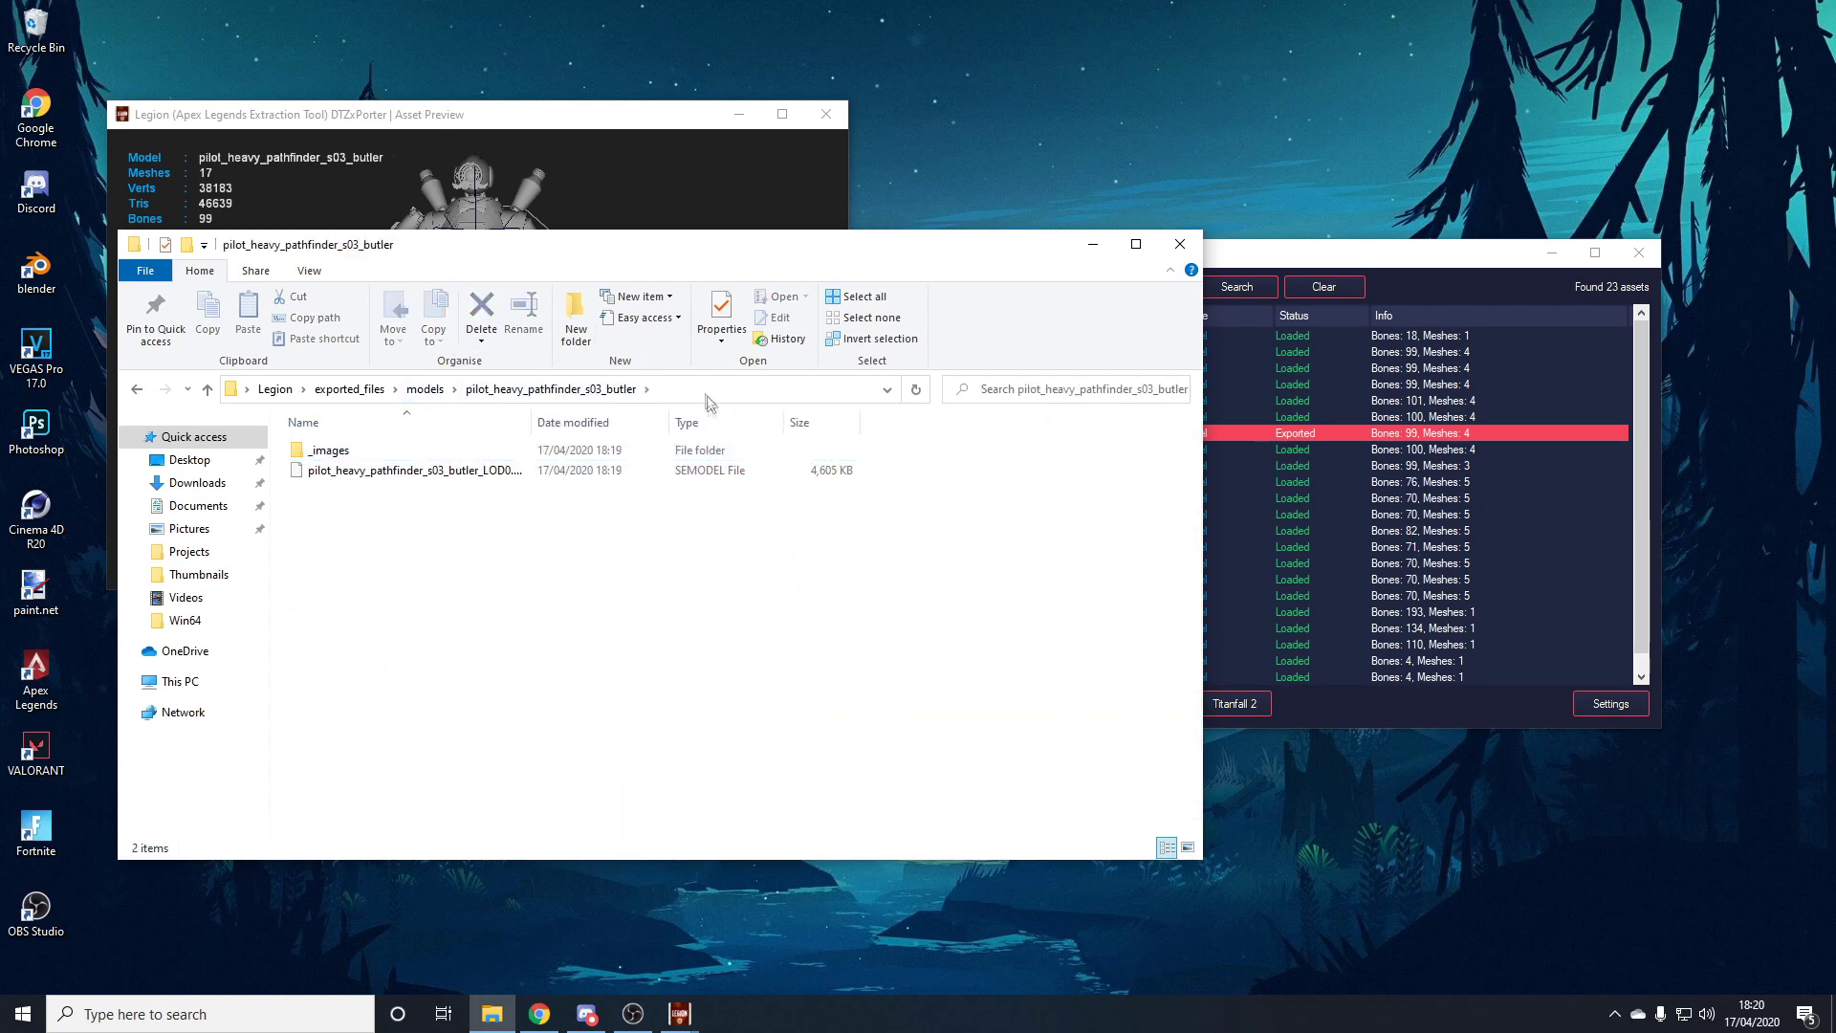
- Check the exported SEMODEL file in the pilot_heavy_pathfinder_s03_butler folder
{"action": "left_click", "coordinate": [485, 472]}
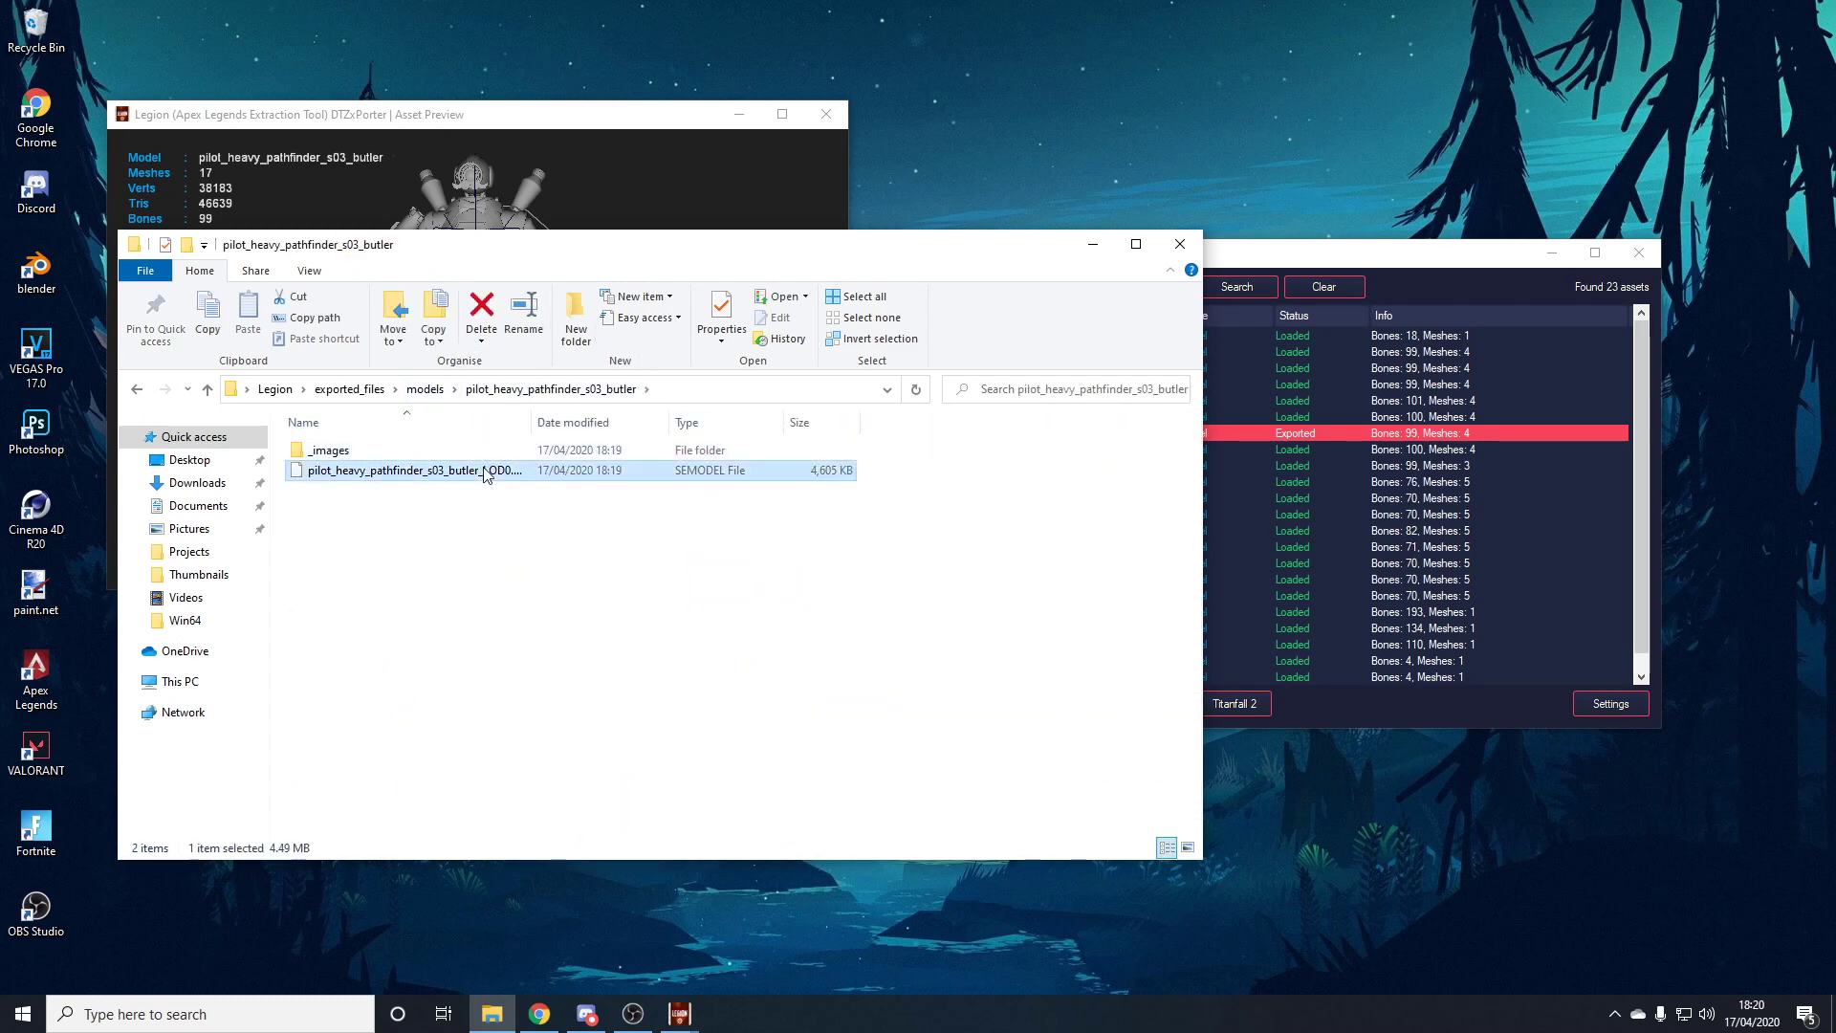
{"action": "left_click", "coordinate": [682, 536]}
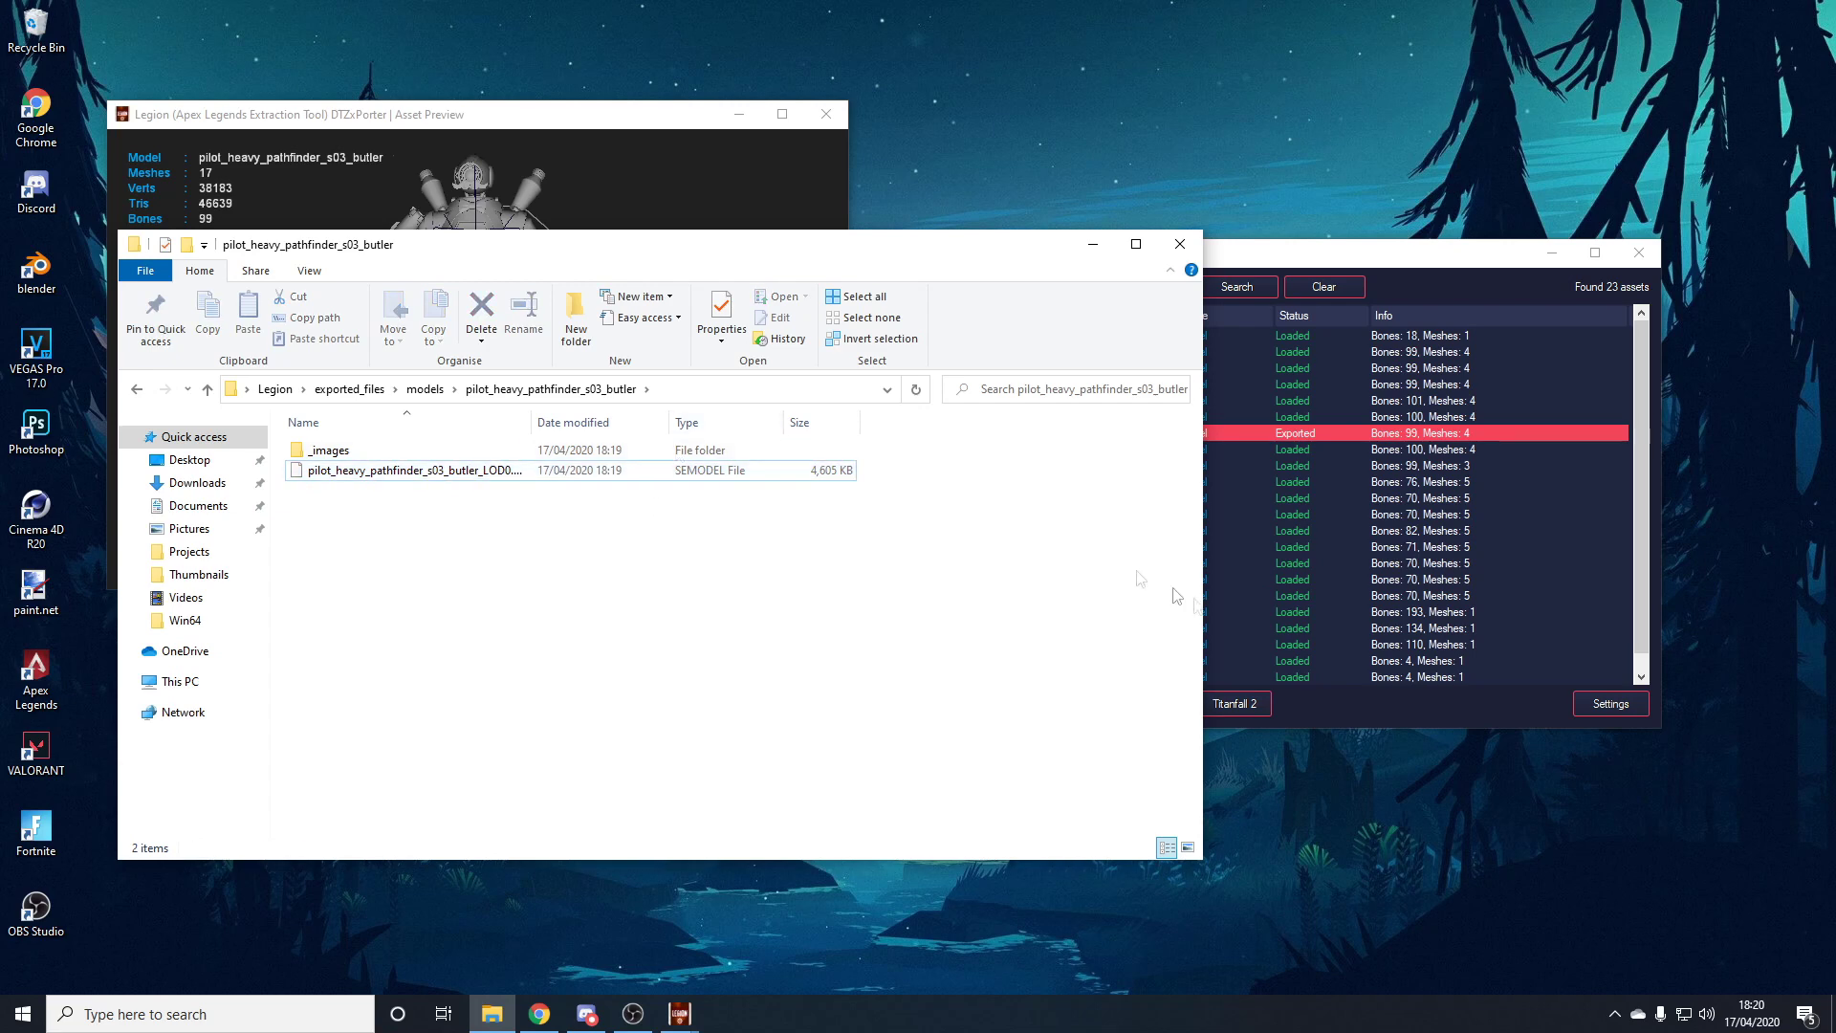
{"action": "left_click", "coordinate": [708, 472]}
{"action": "left_click", "coordinate": [750, 497]}
- Switch to Legion, set the model export format to Cast (Beta), and export pilot_heavy_pathfinder_s03_butler again
{"action": "left_click", "coordinate": [1431, 432]}
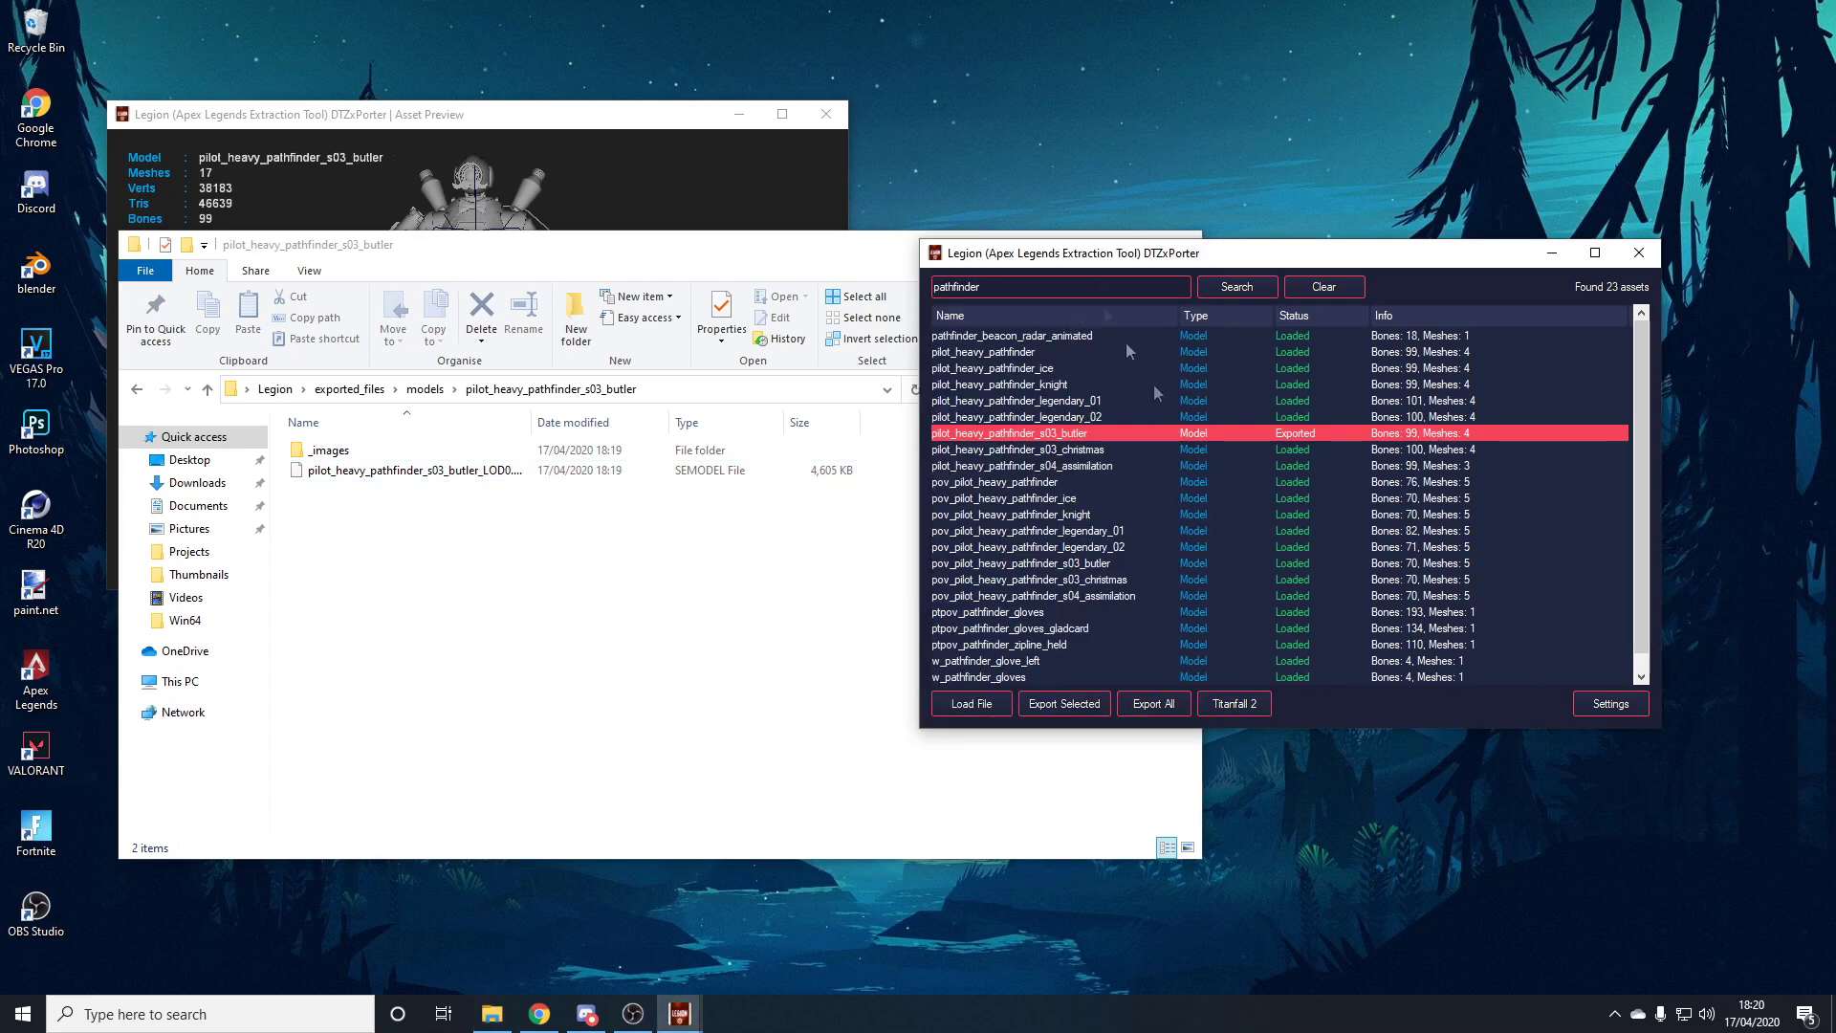
{"action": "left_click", "coordinate": [1610, 703]}
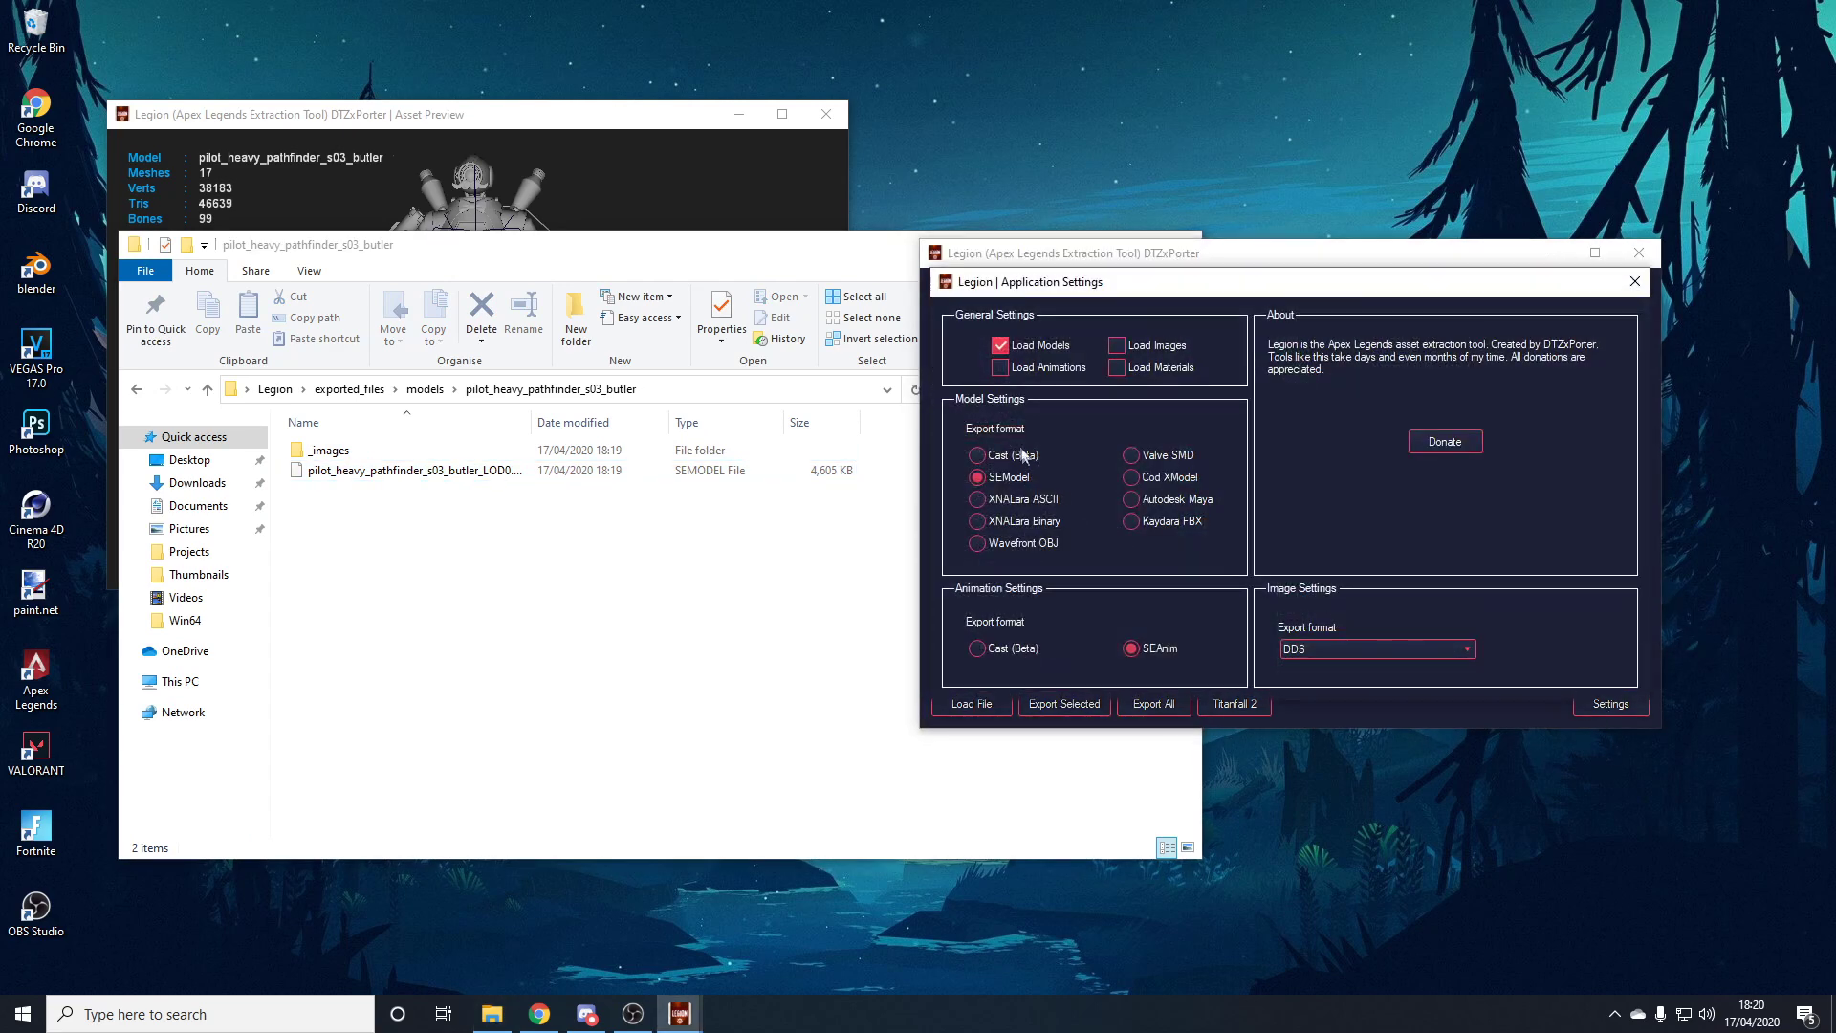
{"action": "left_click_drag", "start_coordinate": [1055, 297], "coordinate": [1121, 386]}
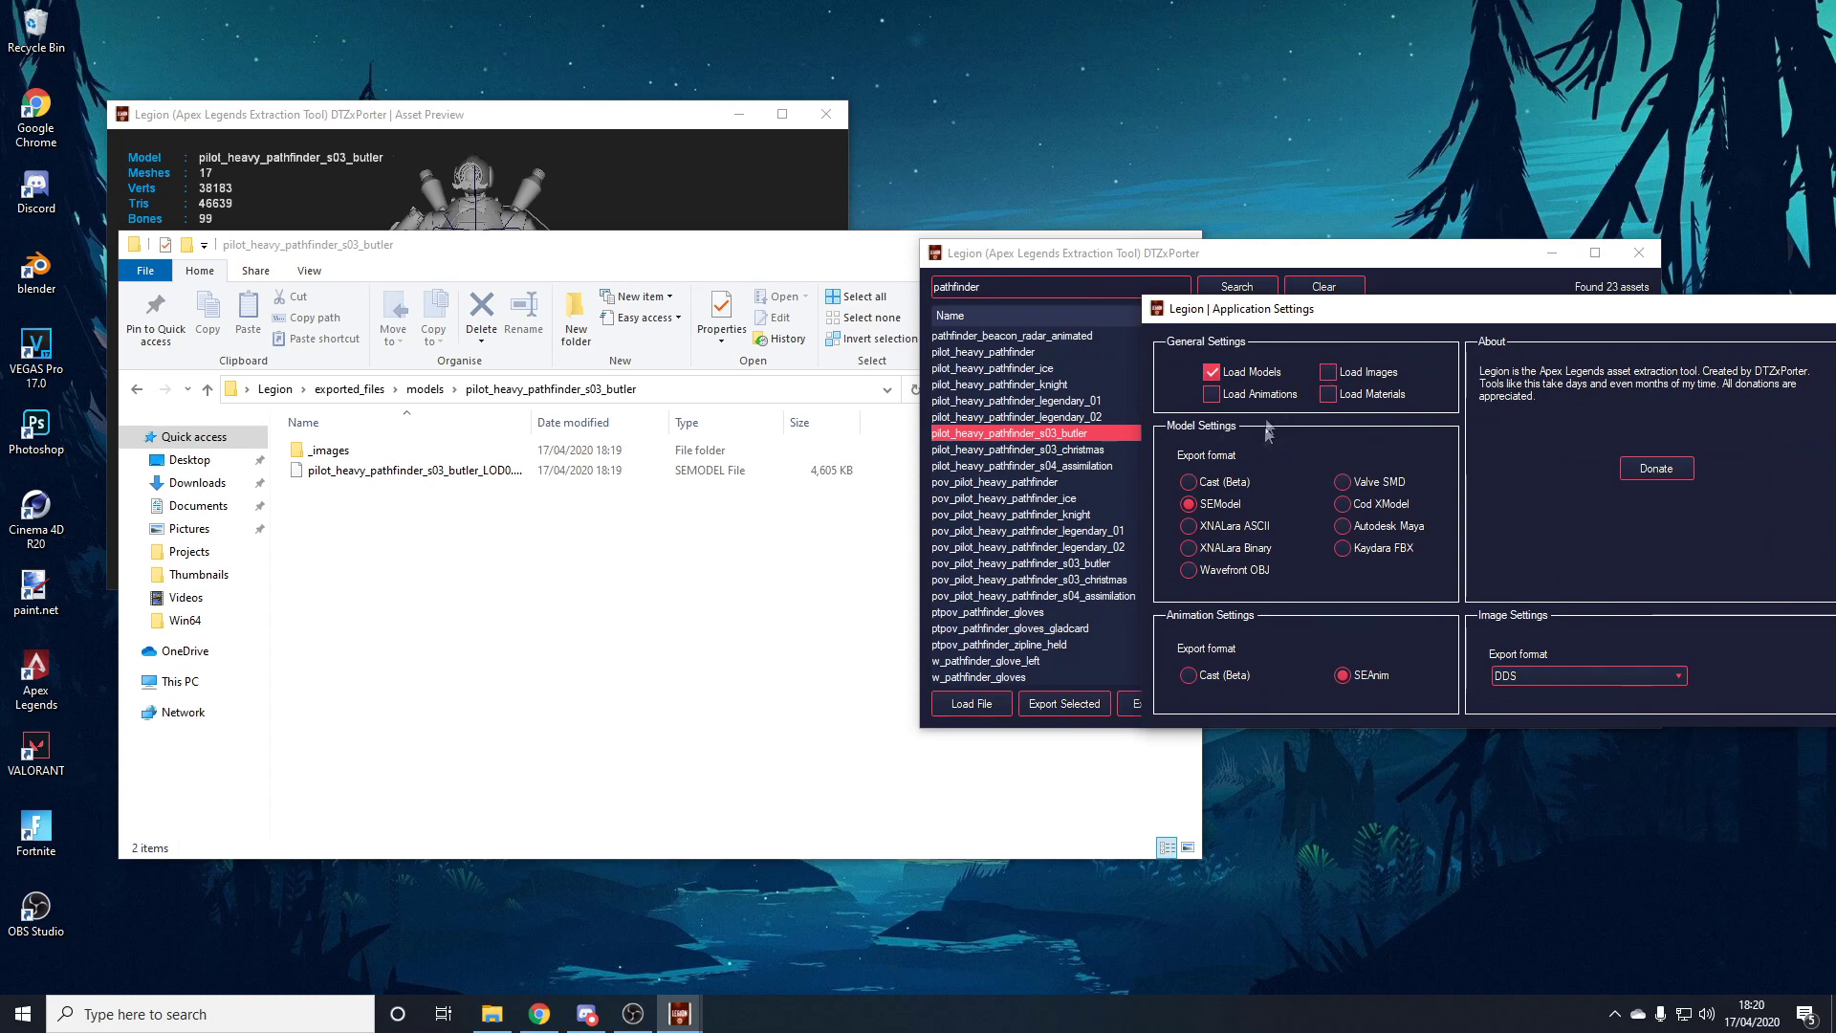
{"action": "left_click", "coordinate": [1188, 482]}
{"action": "left_click_drag", "start_coordinate": [1270, 310], "coordinate": [982, 293]}
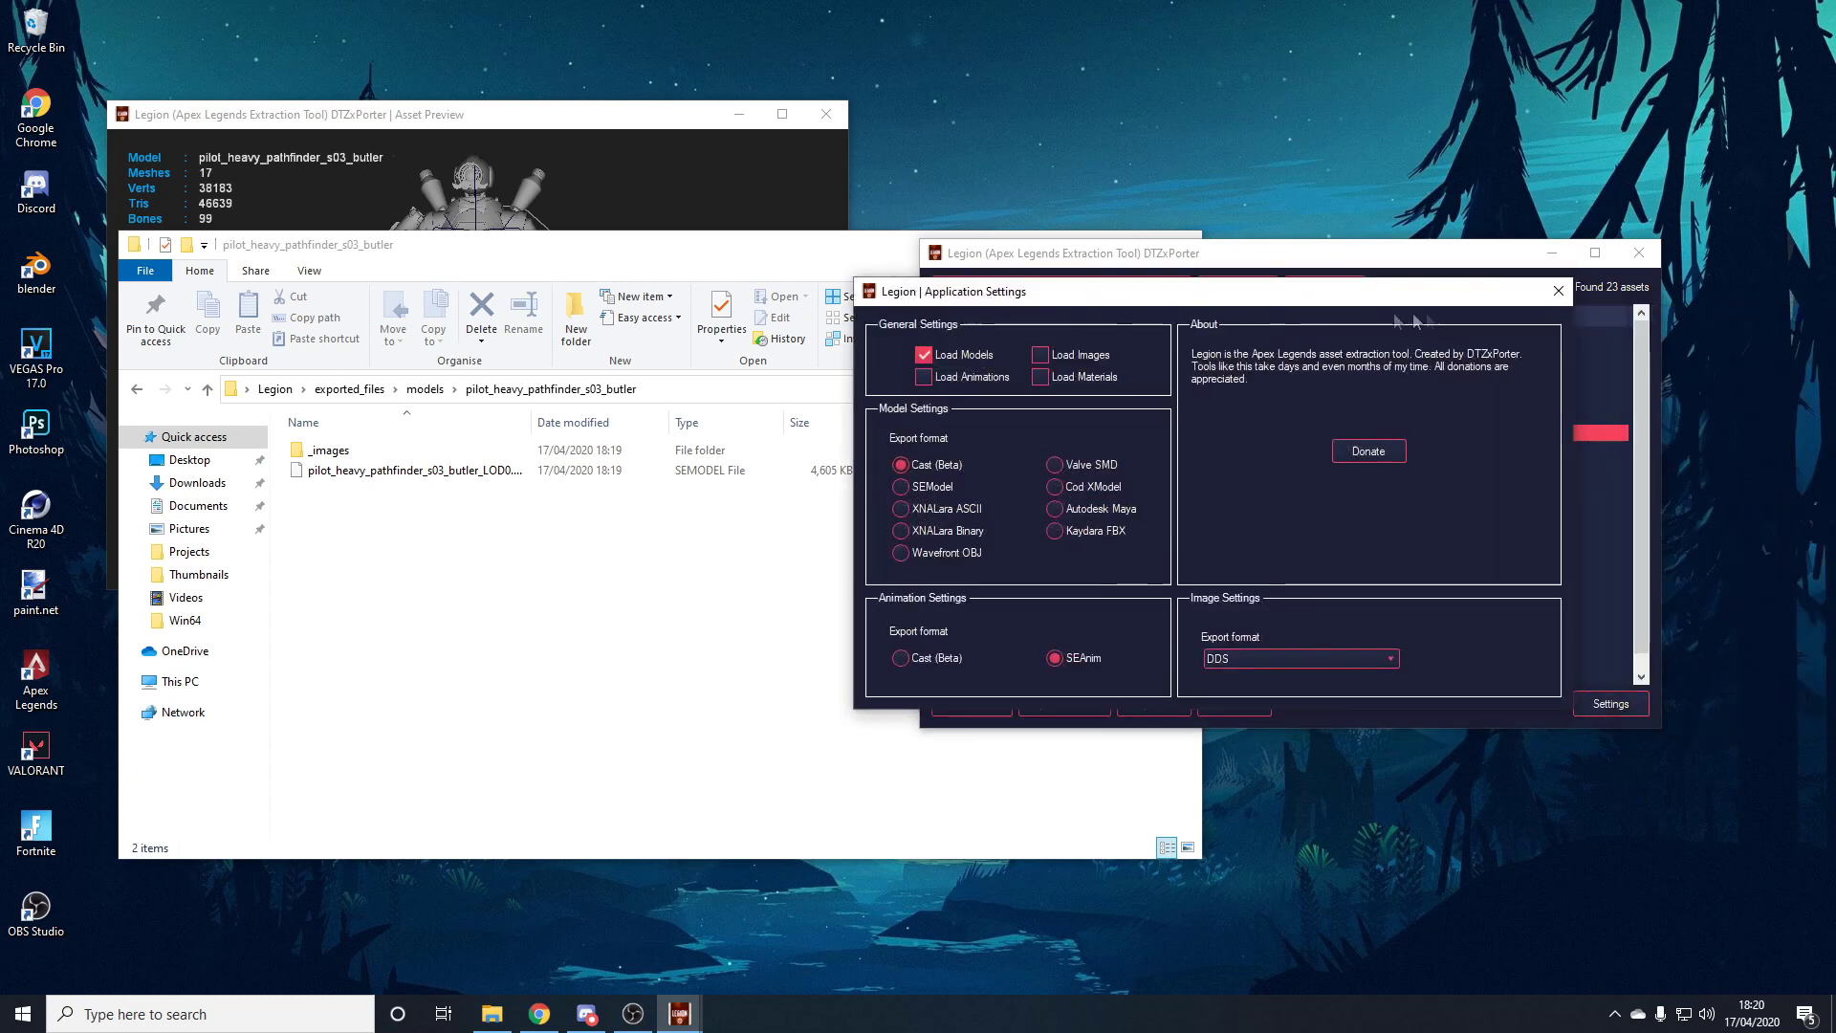
{"action": "left_click", "coordinate": [1566, 291]}
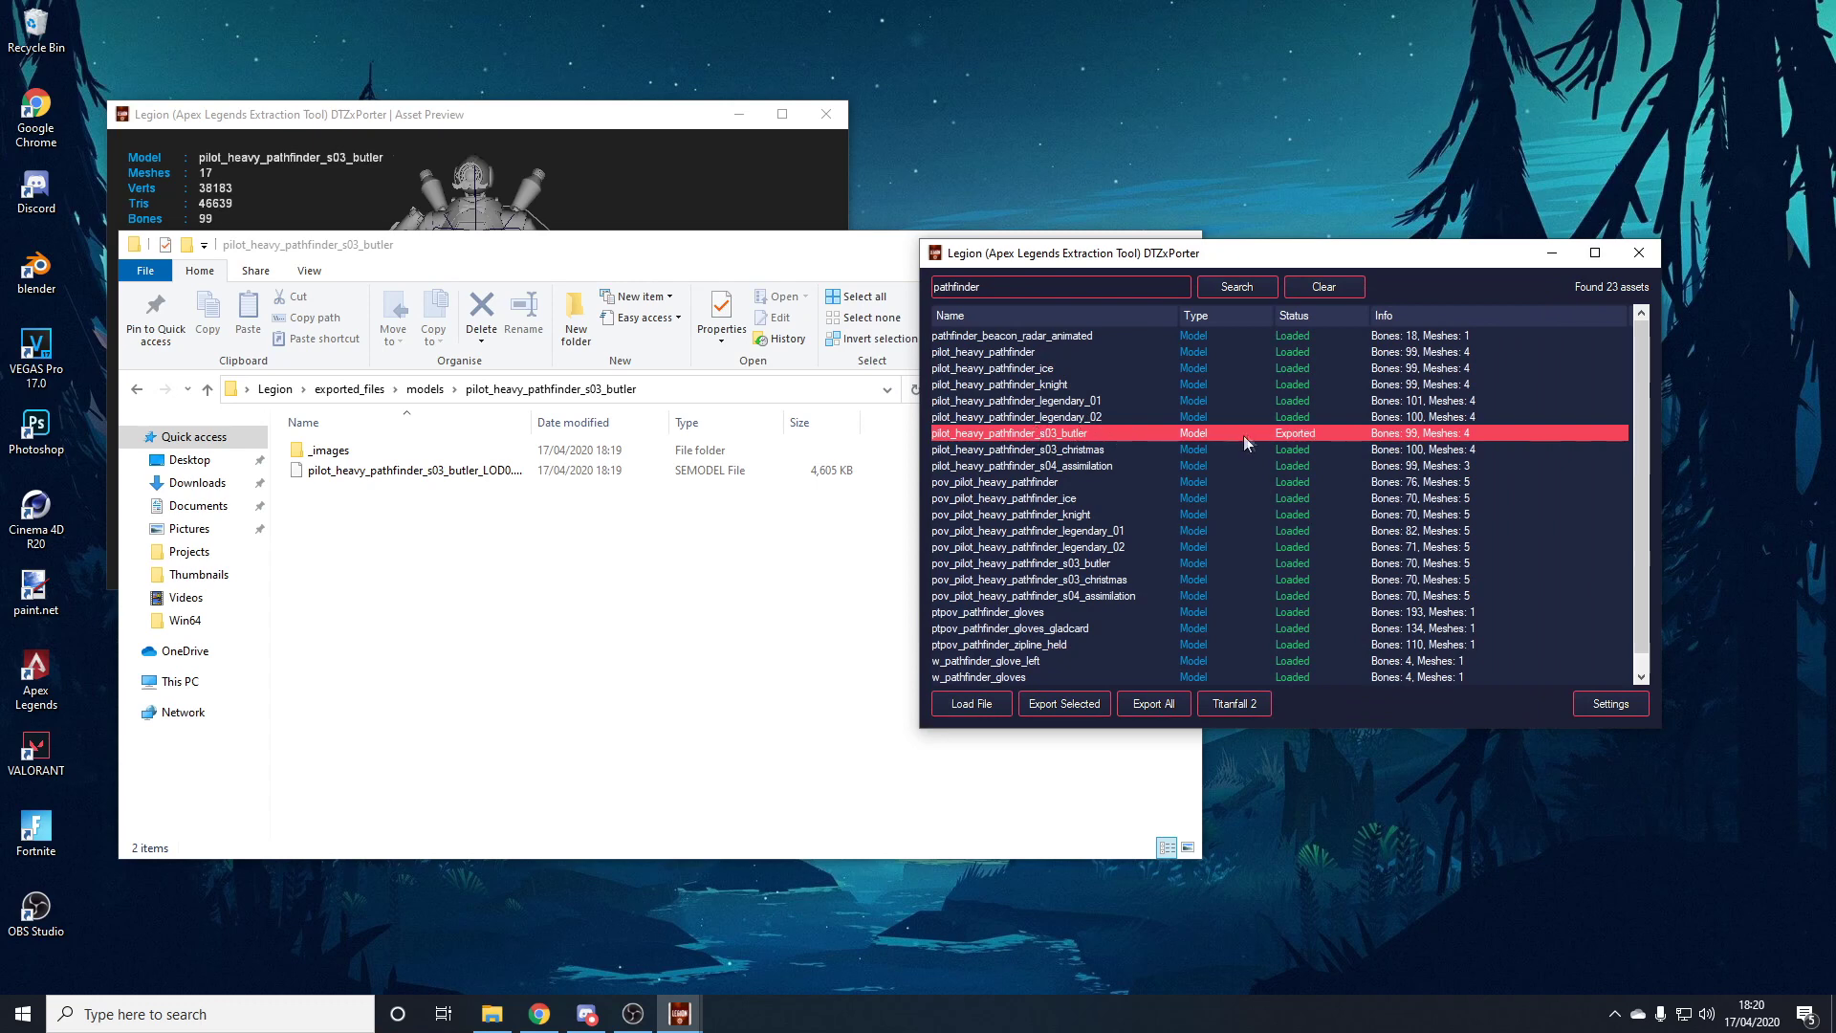
- Switch to File Explorer and check the exported CAST file next to the SEMODEL file
{"action": "left_click", "coordinate": [444, 490]}
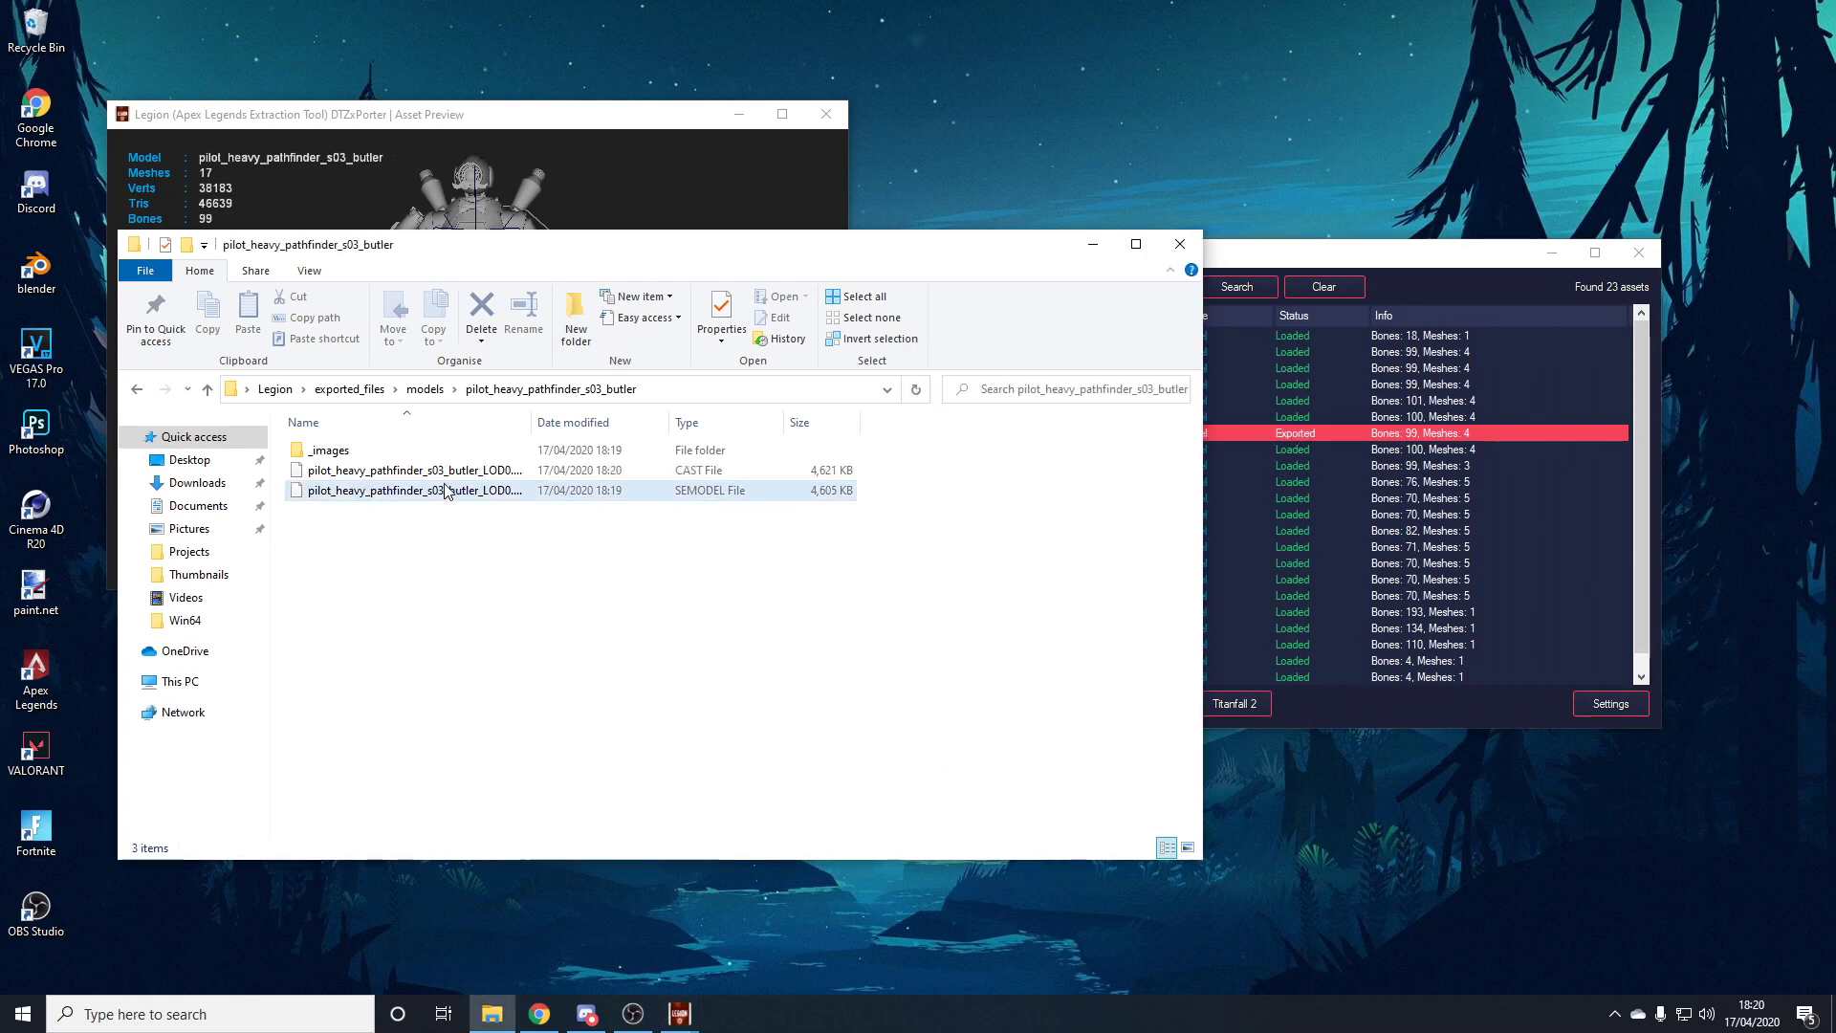
{"action": "left_click", "coordinate": [442, 477]}
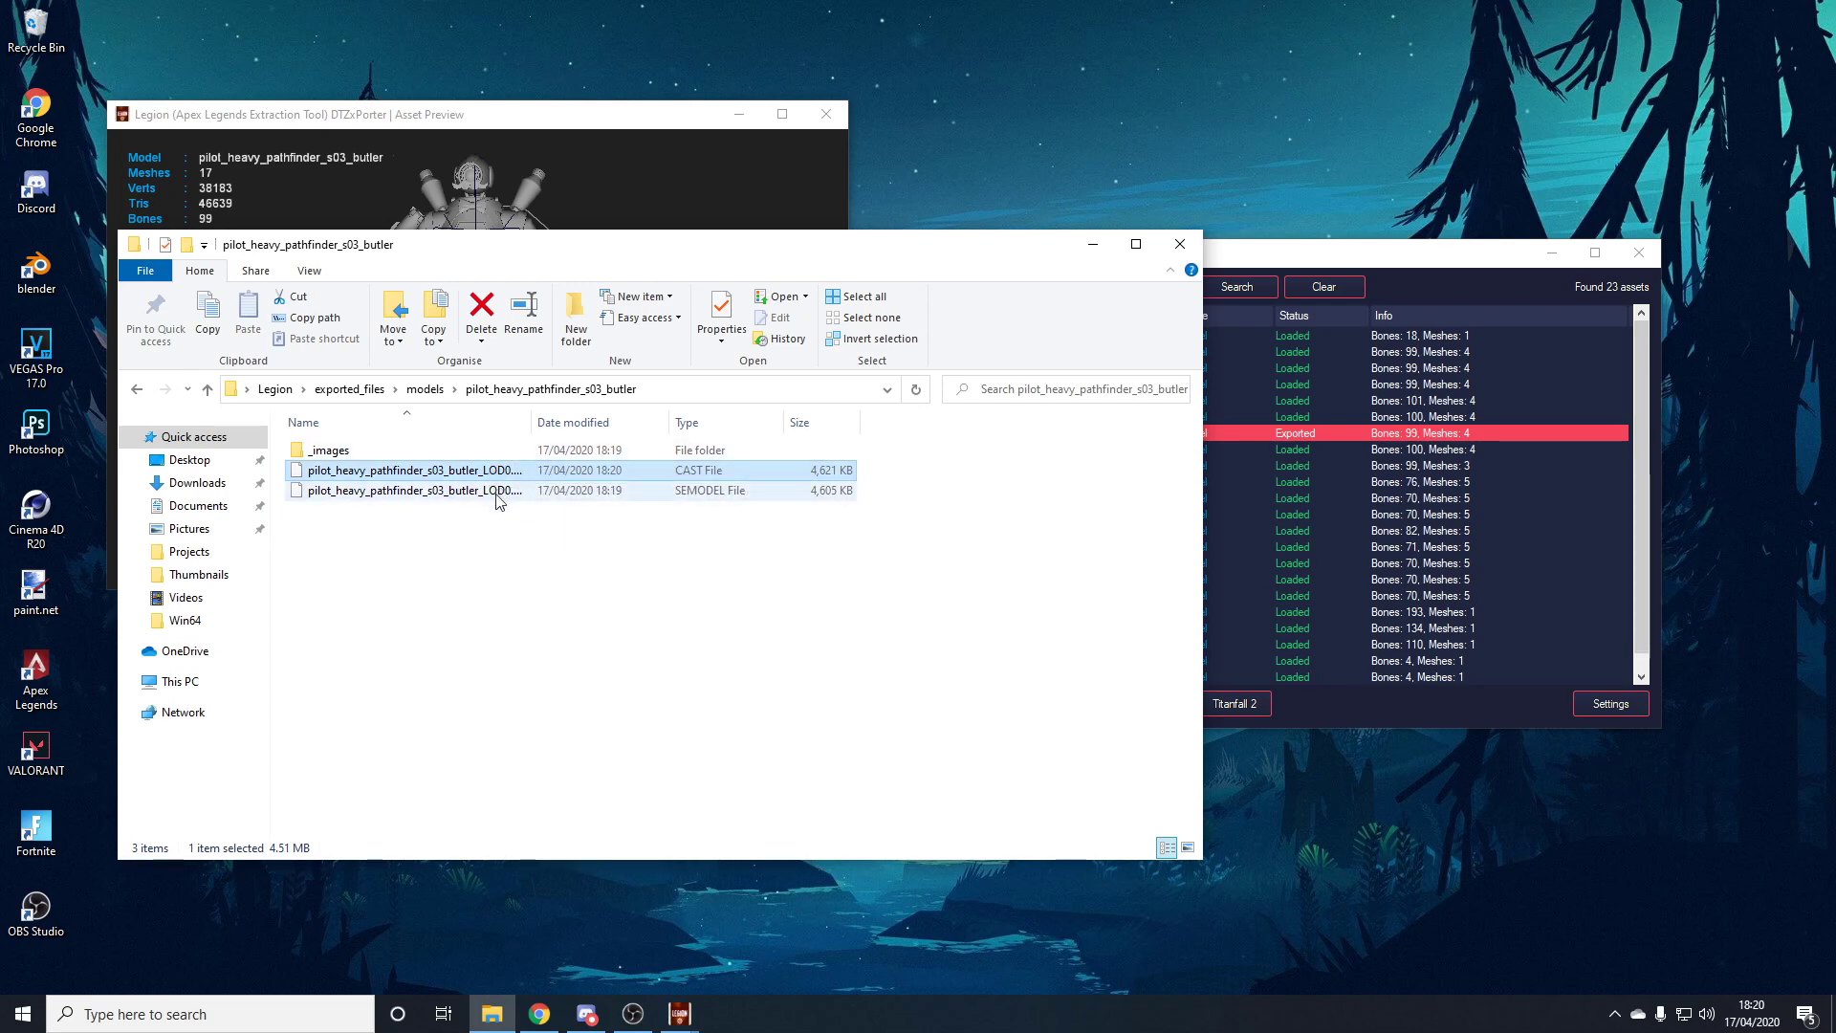
{"action": "left_click", "coordinate": [540, 521]}
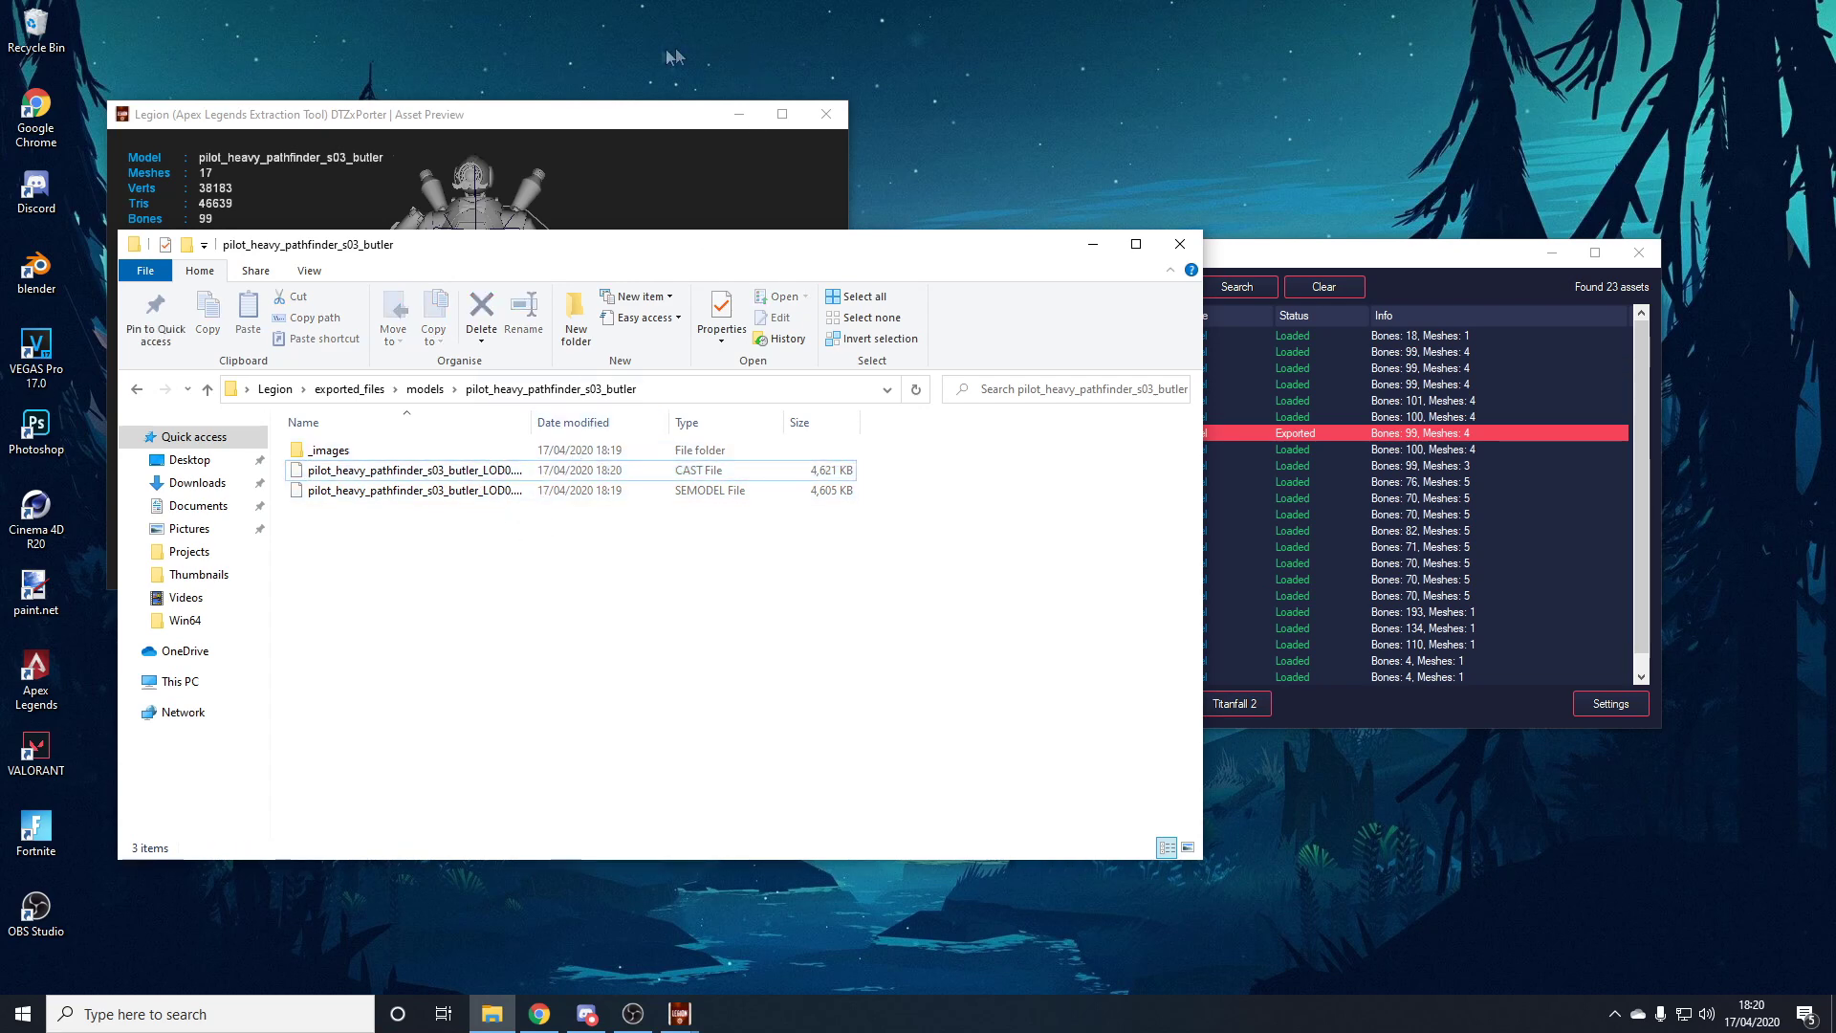
- Close Legion's asset preview and its main window
{"action": "left_click", "coordinate": [586, 115]}
{"action": "left_click", "coordinate": [826, 117]}
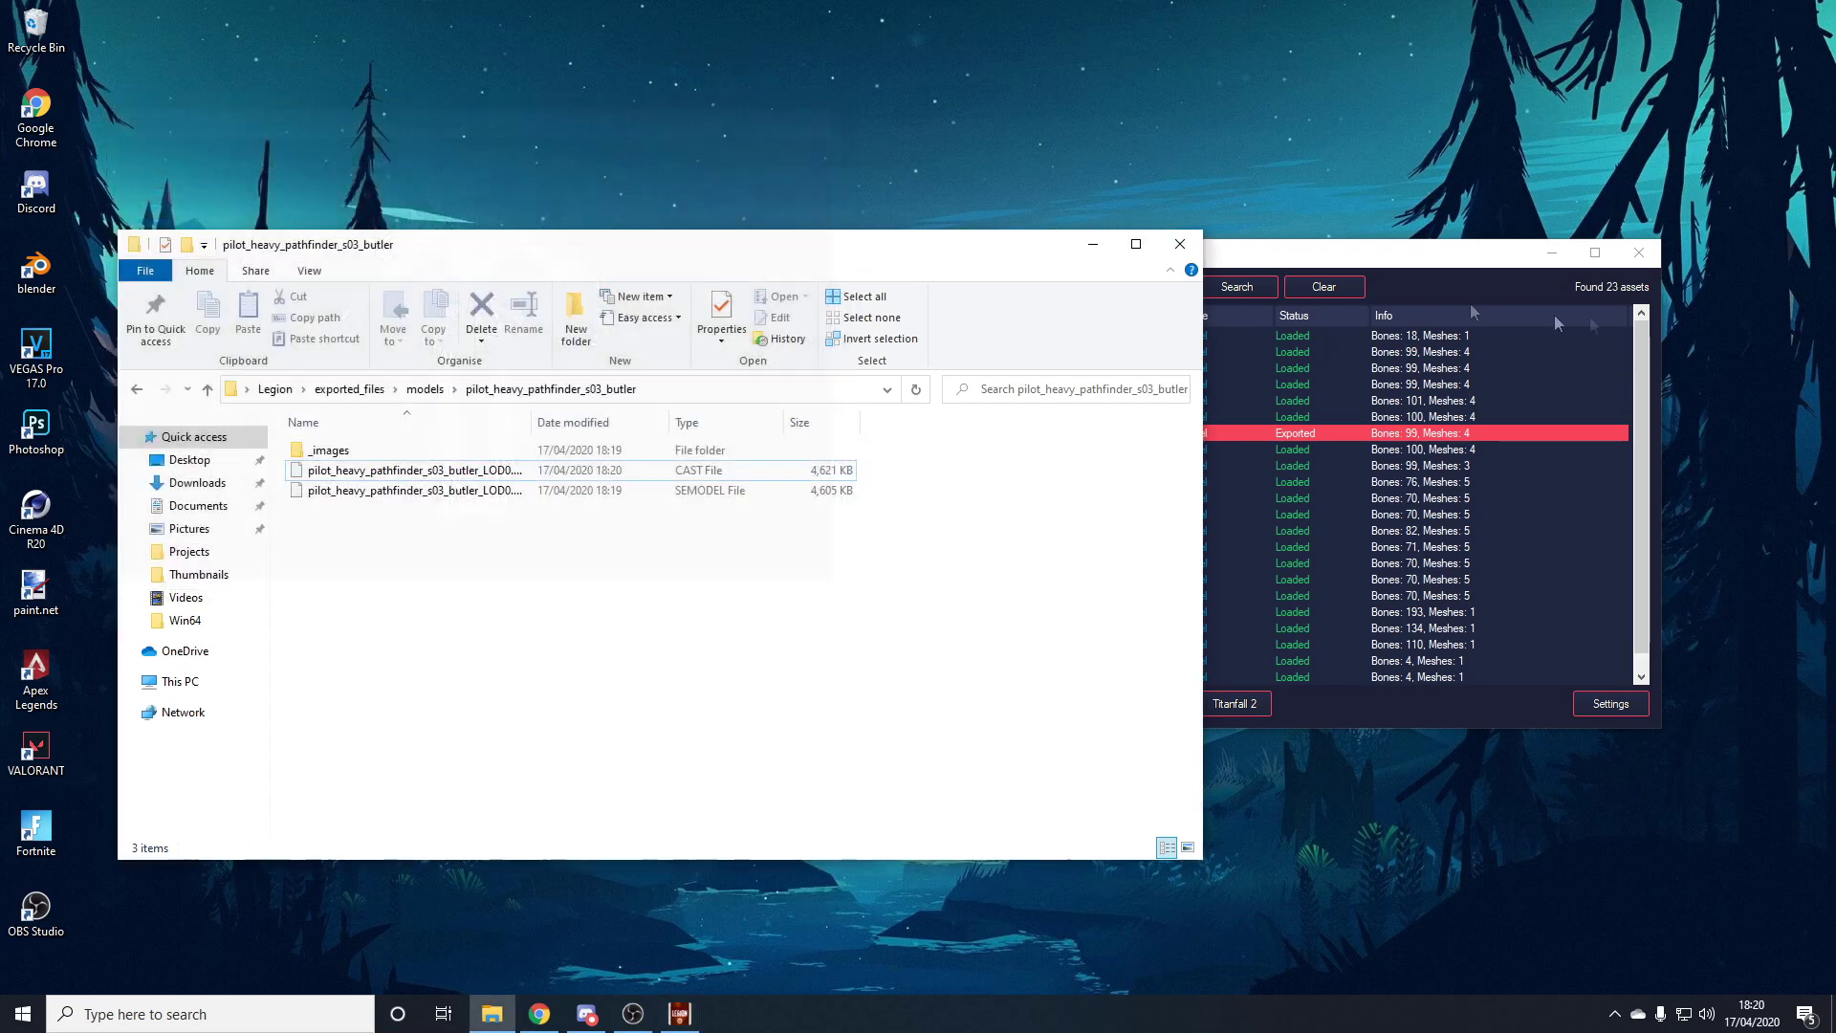
{"action": "left_click", "coordinate": [1638, 253]}
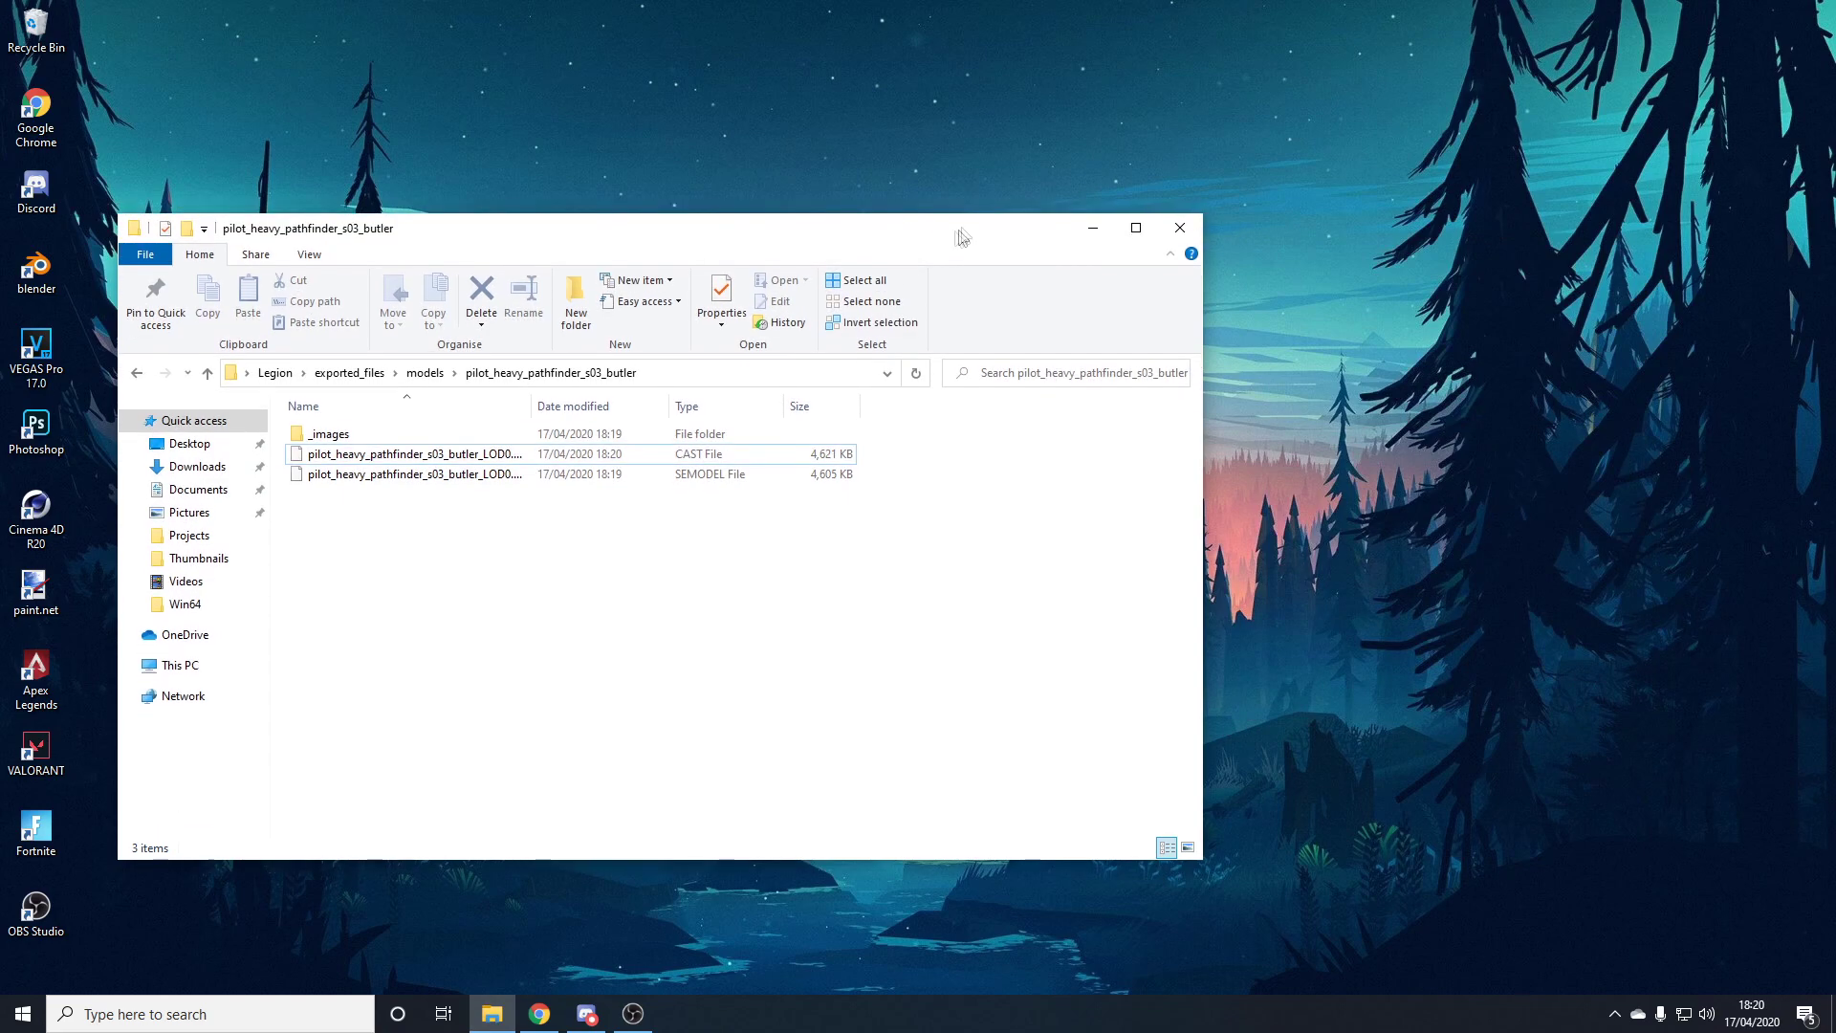
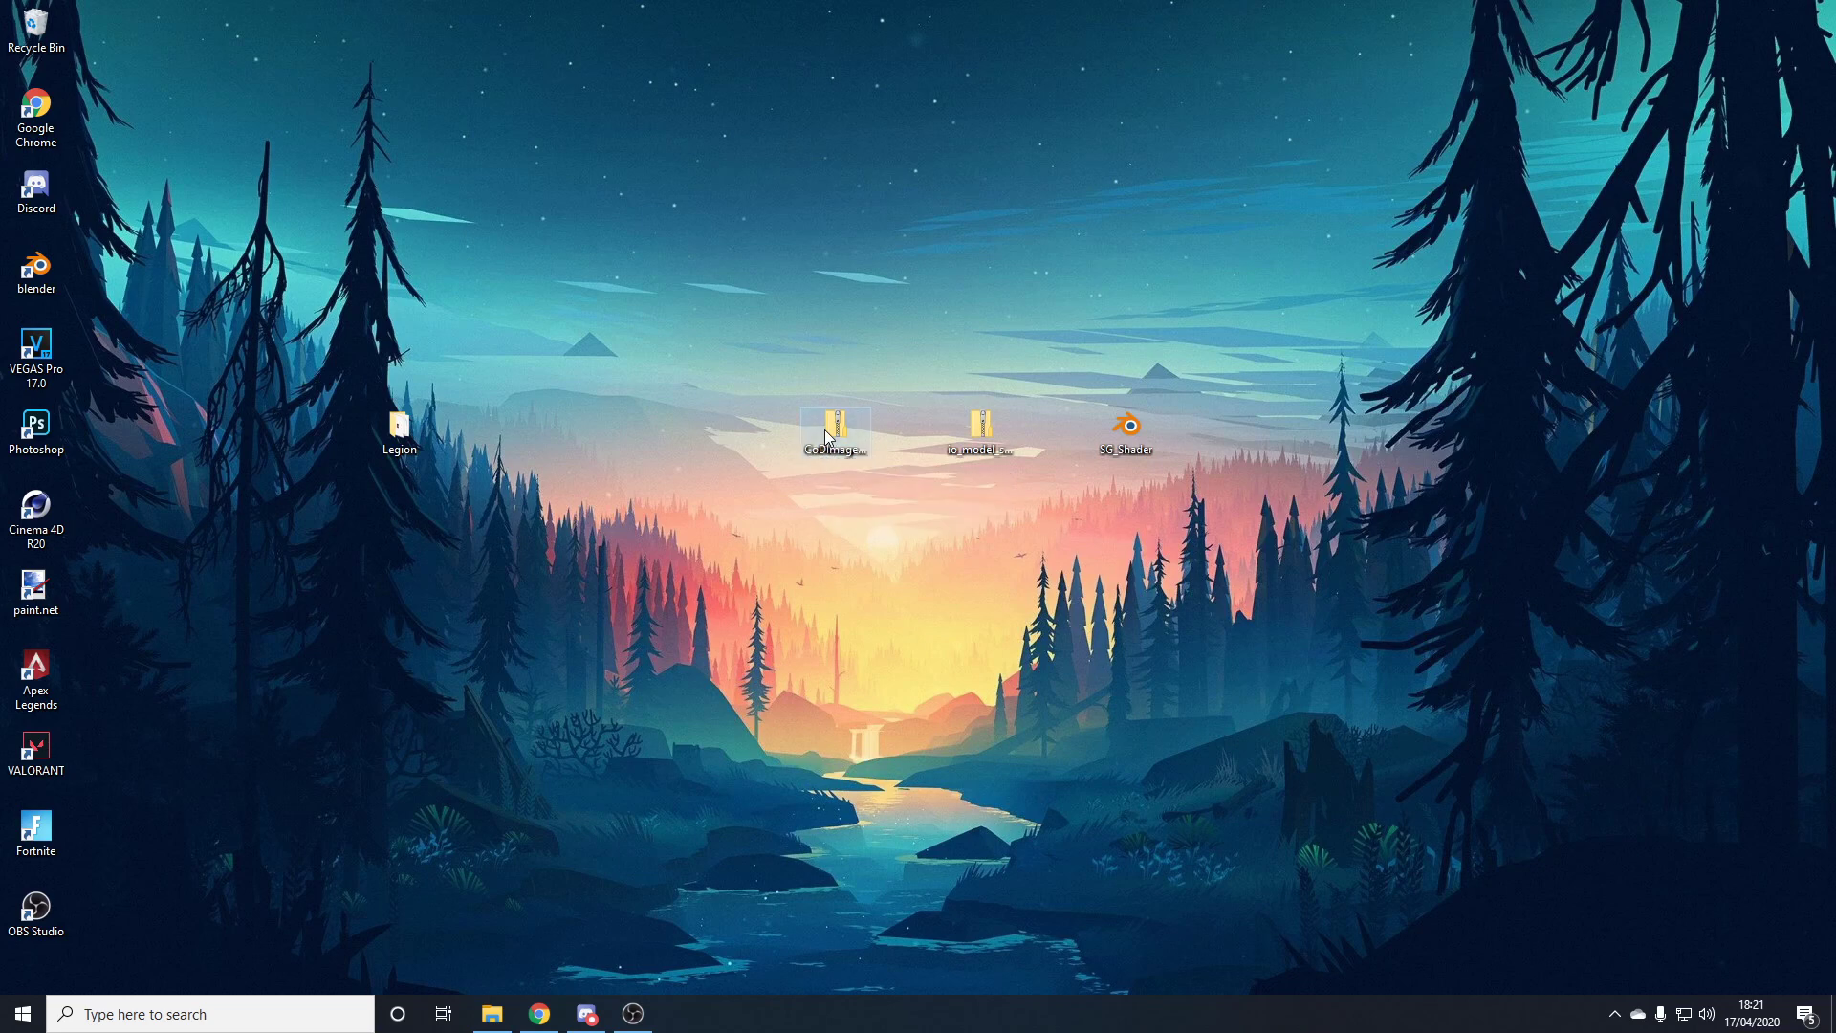
- Extract the CoDImageUtil application from the CoDImageUtil.1.2.0.0 archive to the desktop and launch it
{"action": "left_click", "coordinate": [639, 409]}
{"action": "left_click_drag", "start_coordinate": [695, 418], "coordinate": [325, 191]}
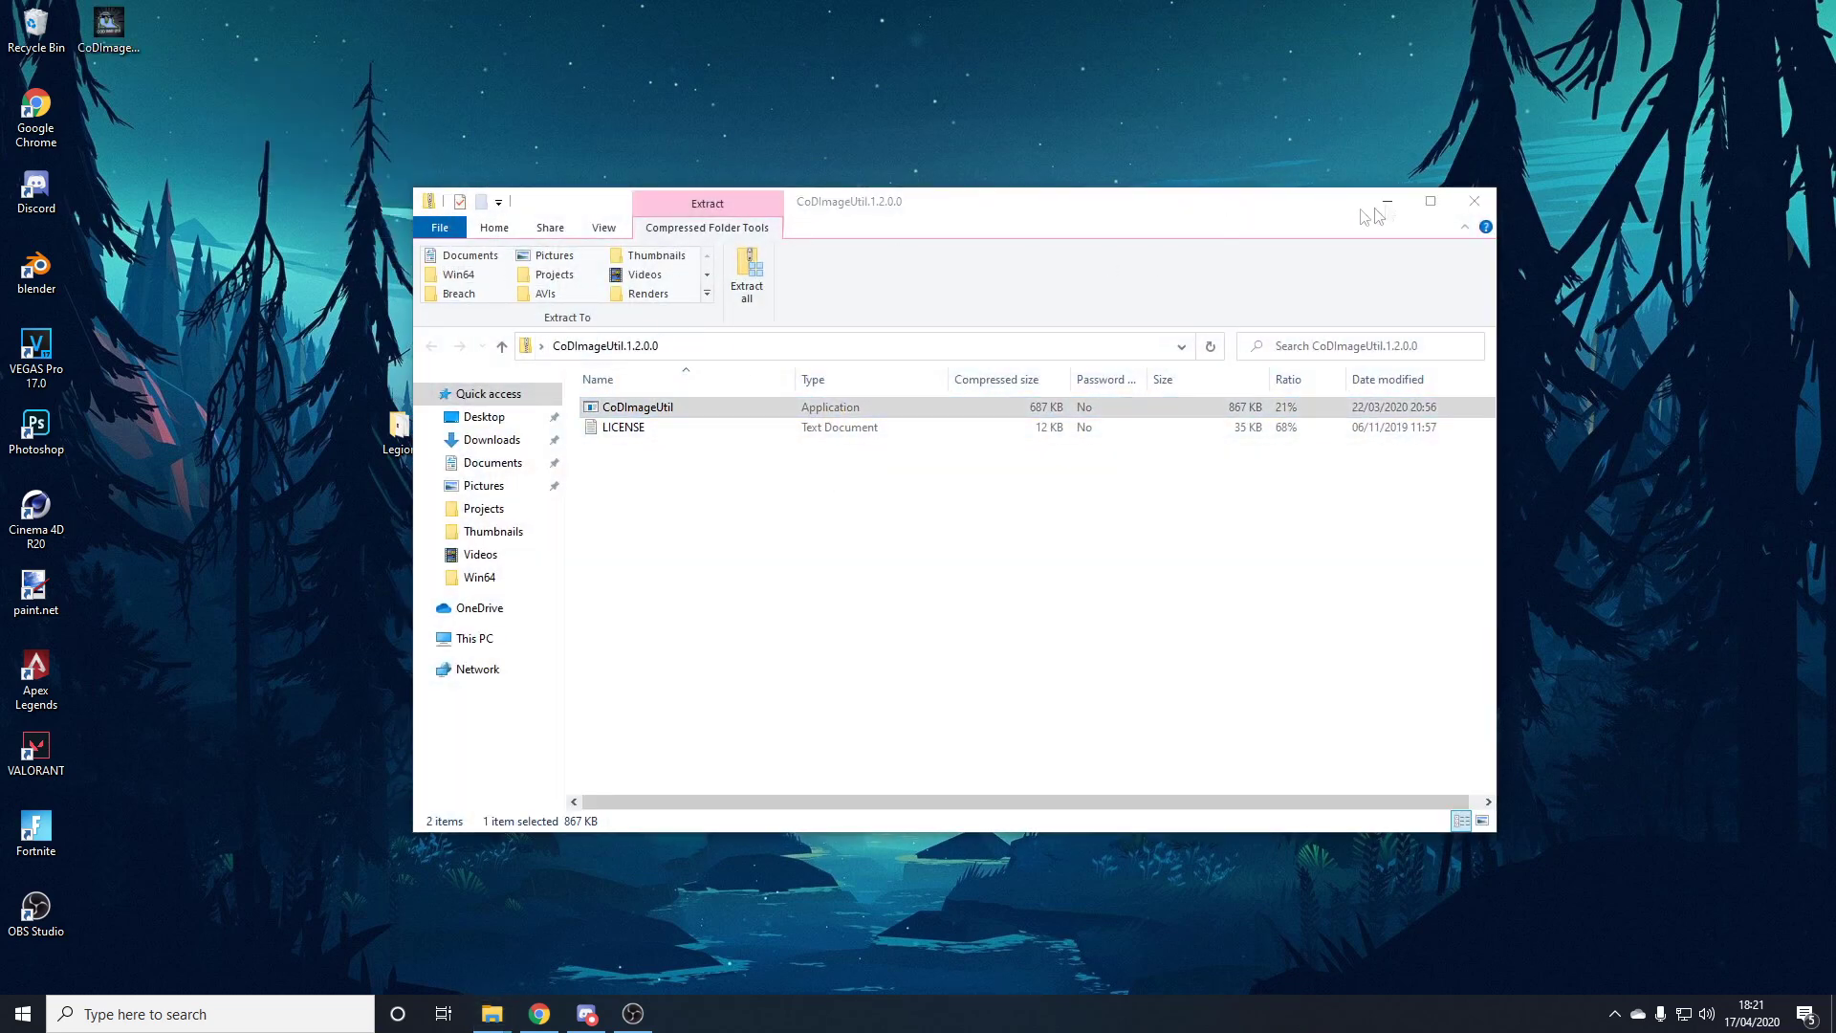
{"action": "left_click", "coordinate": [1473, 200]}
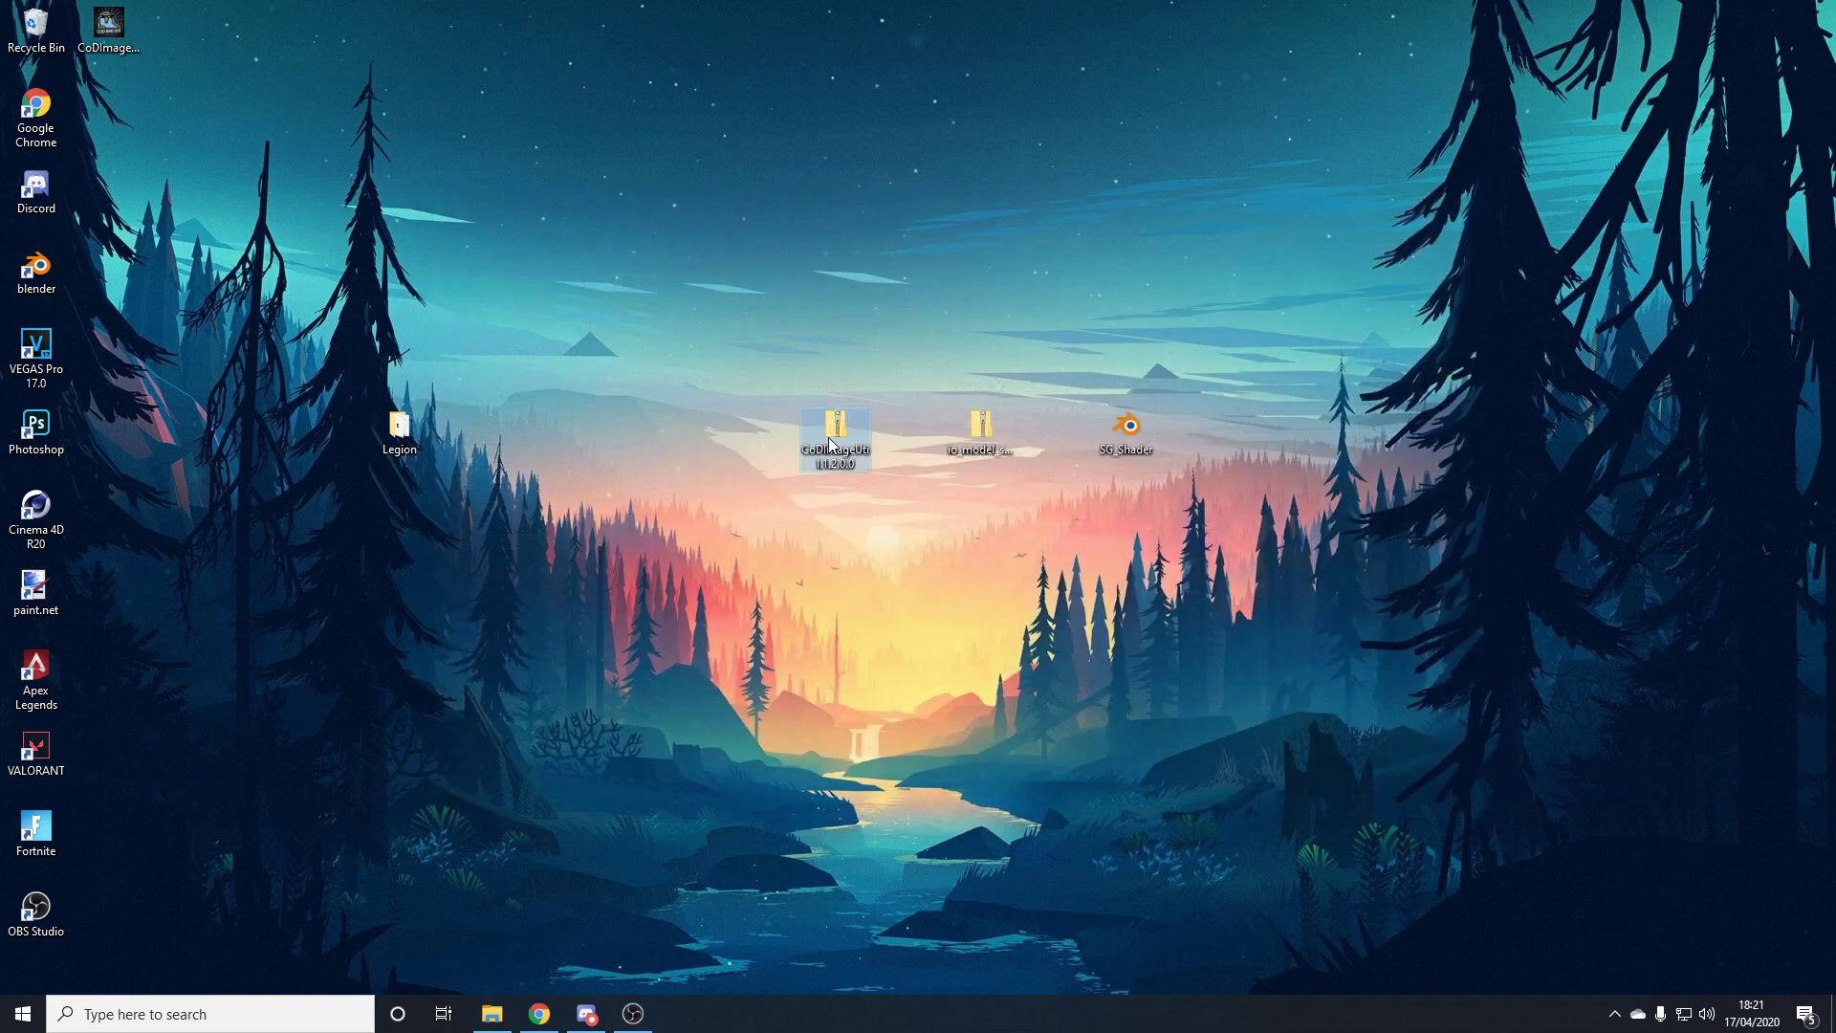
{"action": "double_click", "coordinate": [123, 36]}
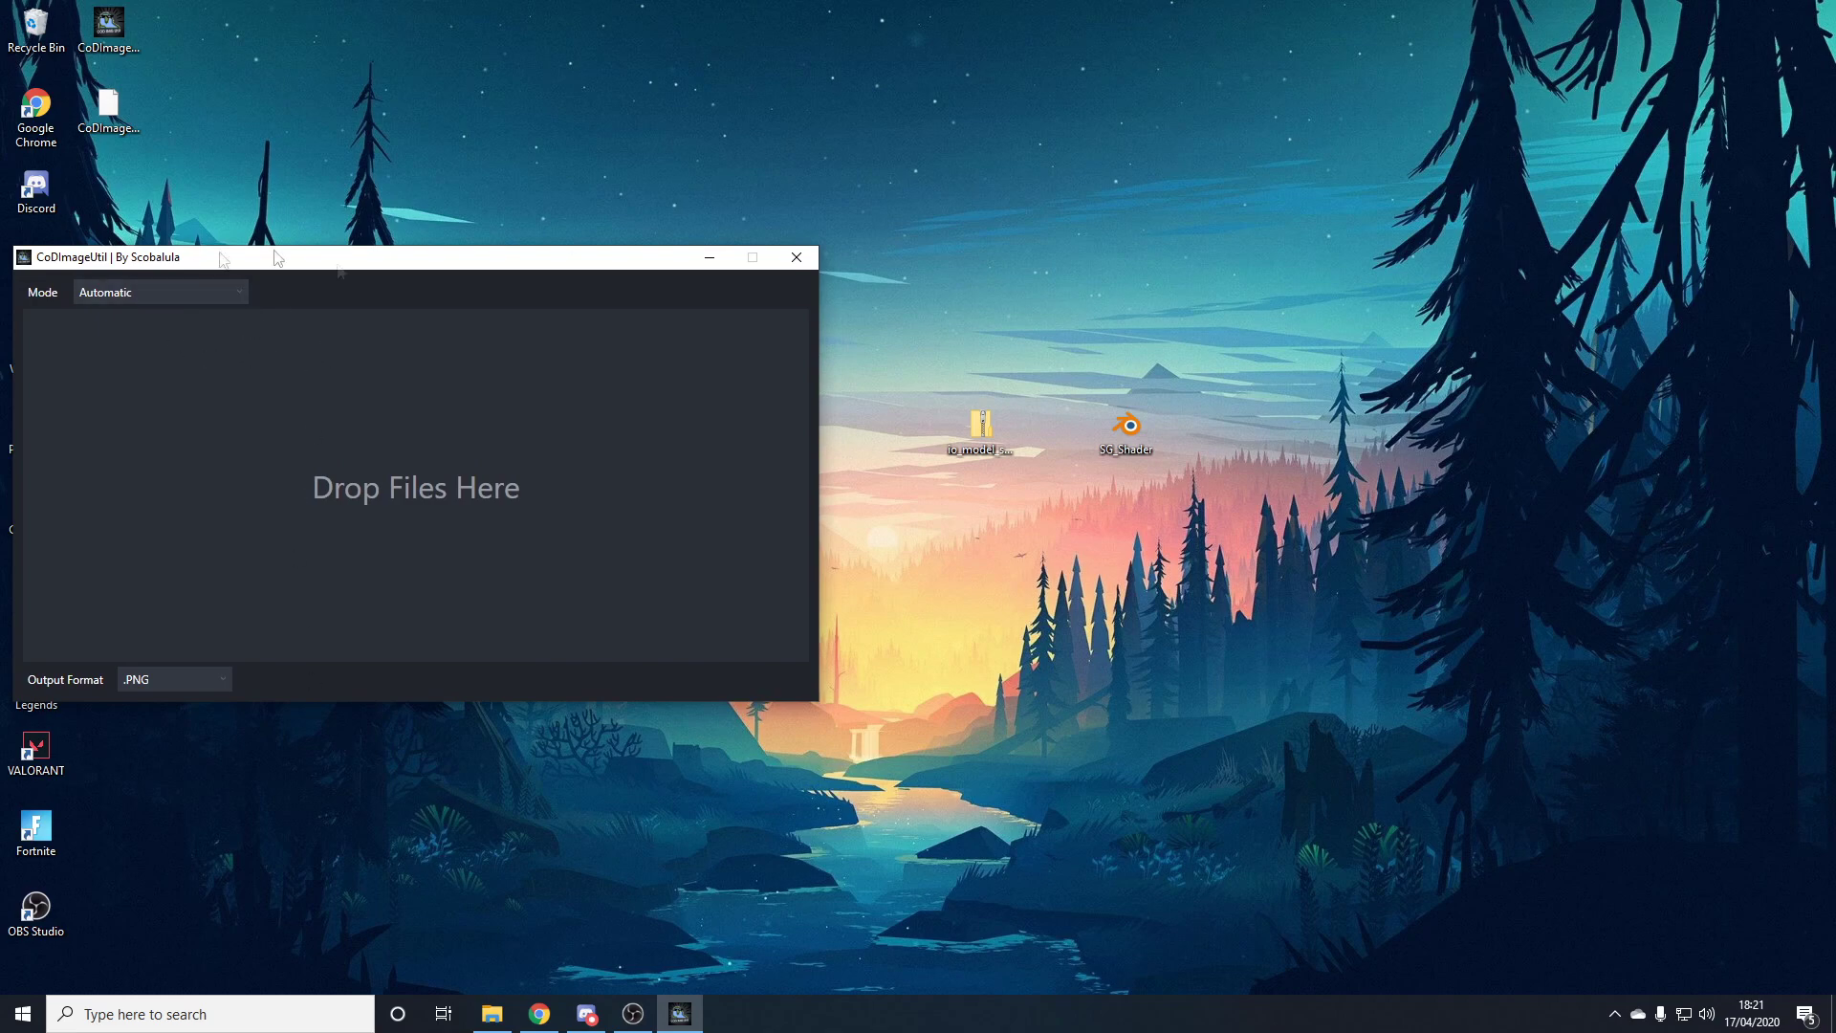
- Bring up File Explorer beside CoDImageUtil and open the pilot_heavy_pathfinder_s03_butler folder under Legion, exported_files, models
{"action": "left_click", "coordinate": [512, 1021]}
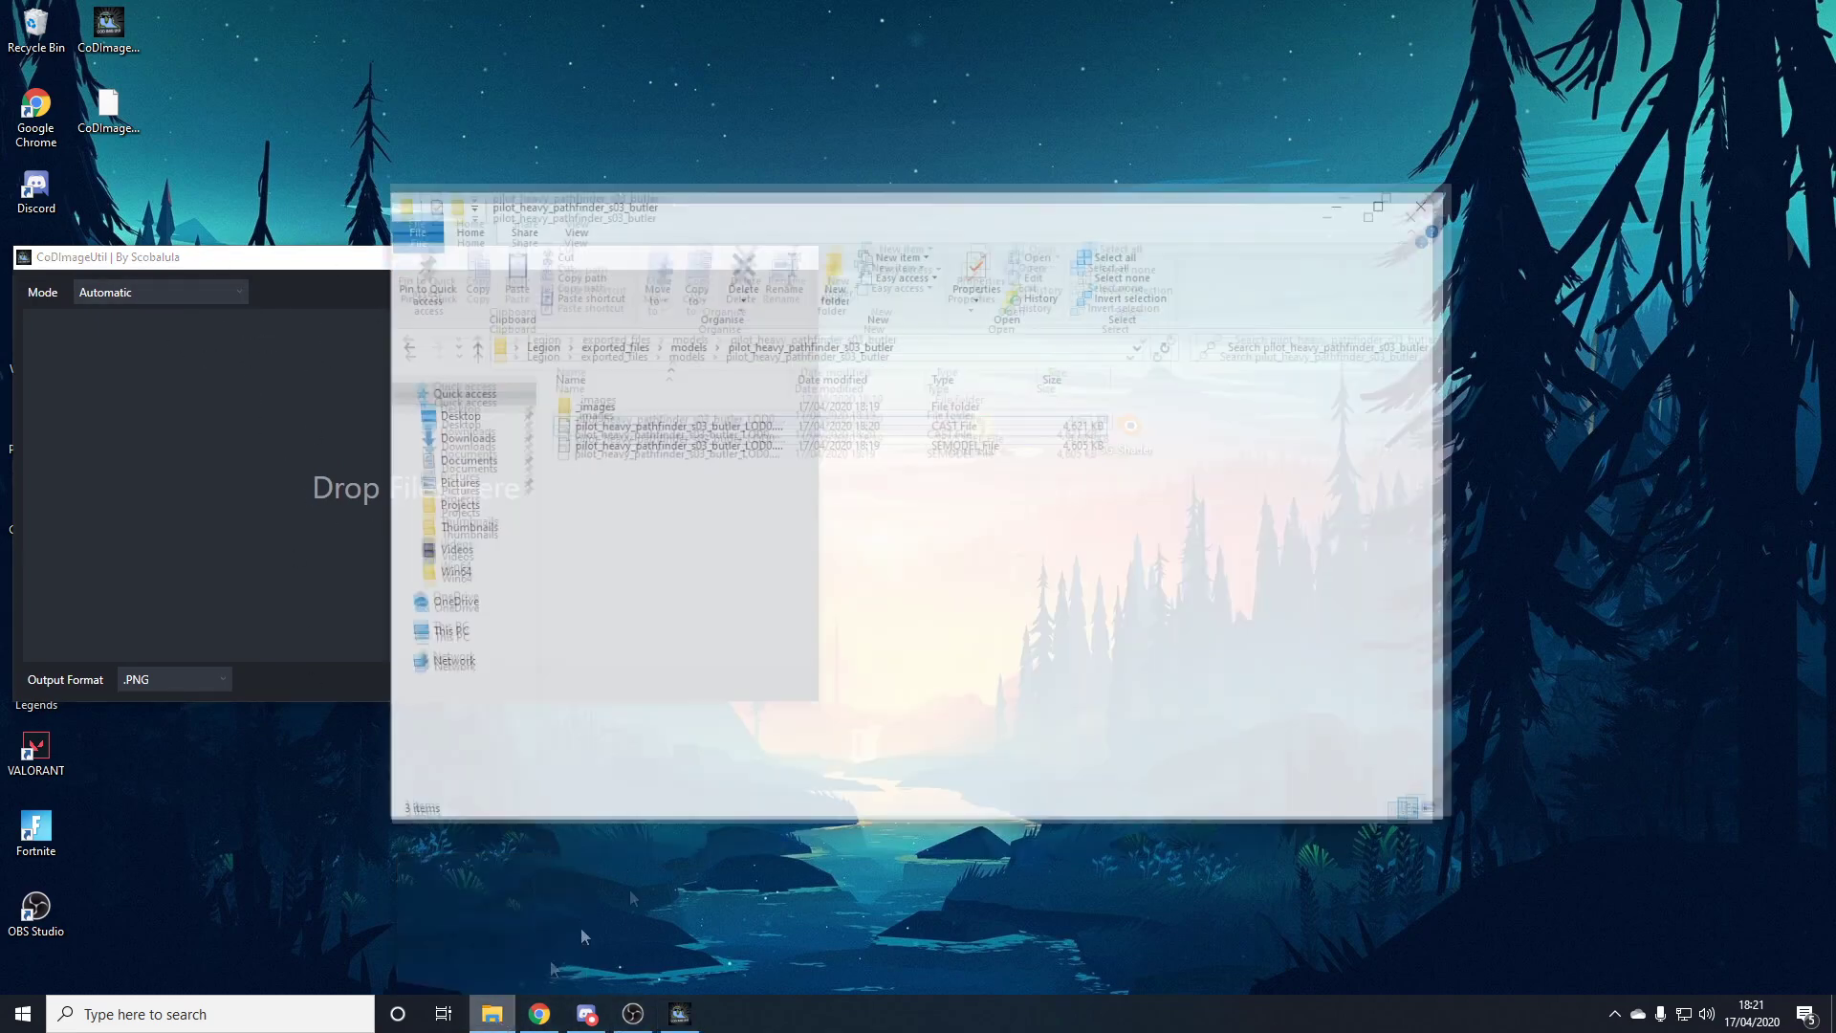
{"action": "left_click_drag", "start_coordinate": [909, 204], "coordinate": [1335, 205]}
{"action": "left_click", "coordinate": [985, 322]}
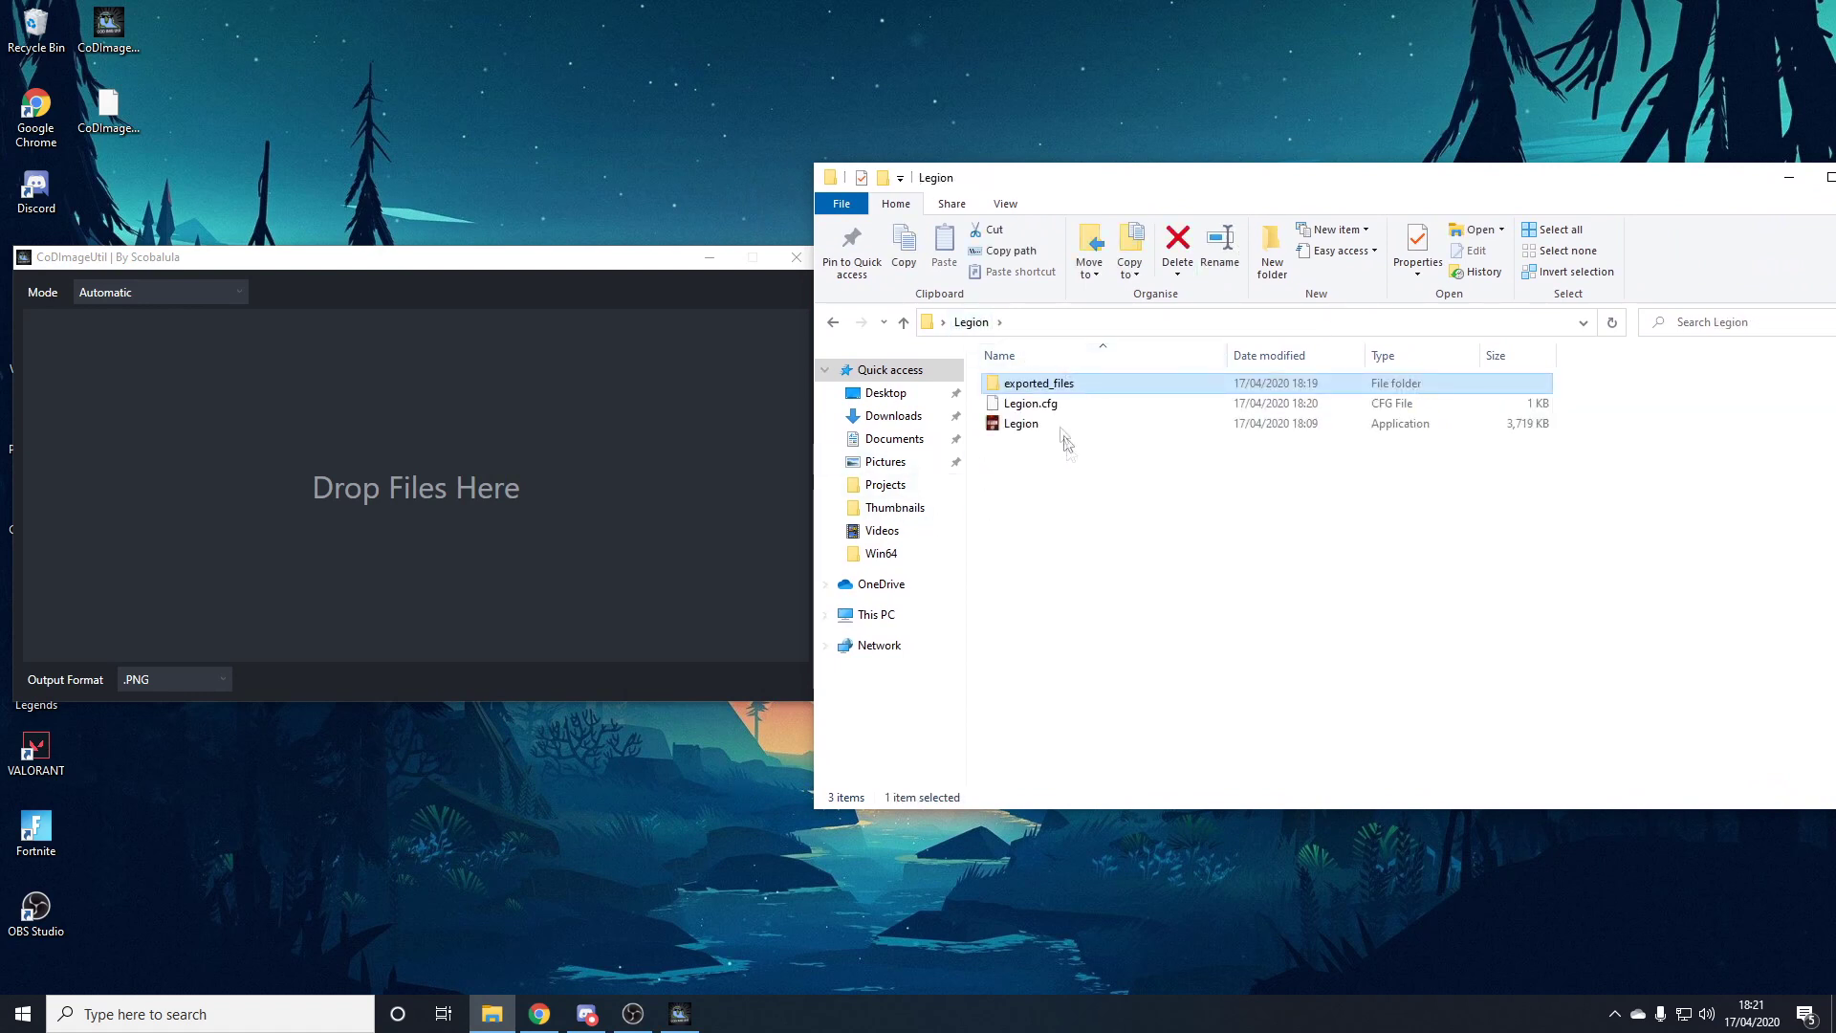
{"action": "double_click", "coordinate": [1067, 392]}
{"action": "double_click", "coordinate": [1052, 442]}
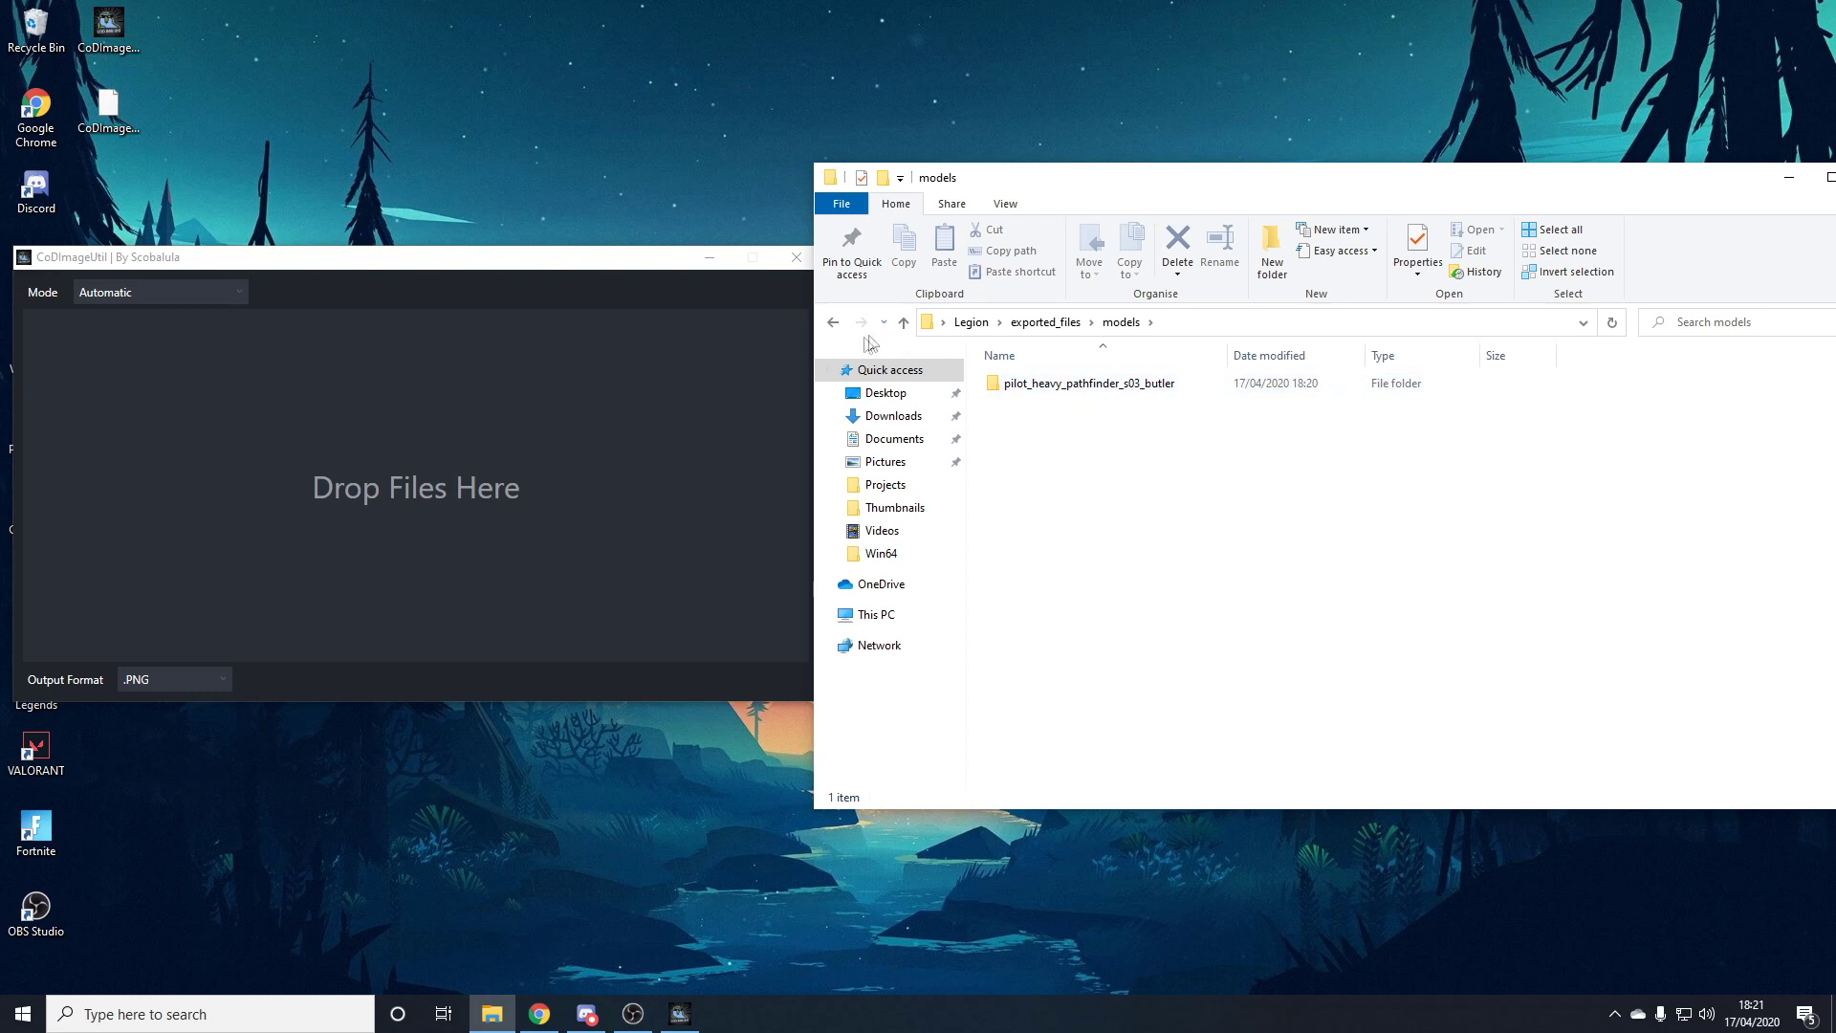
{"action": "double_click", "coordinate": [1061, 387]}
- Process the exported CAST file in CoDImageUtil to sort its textures into PNG material folders, and close the utility
{"action": "left_click", "coordinate": [1114, 403]}
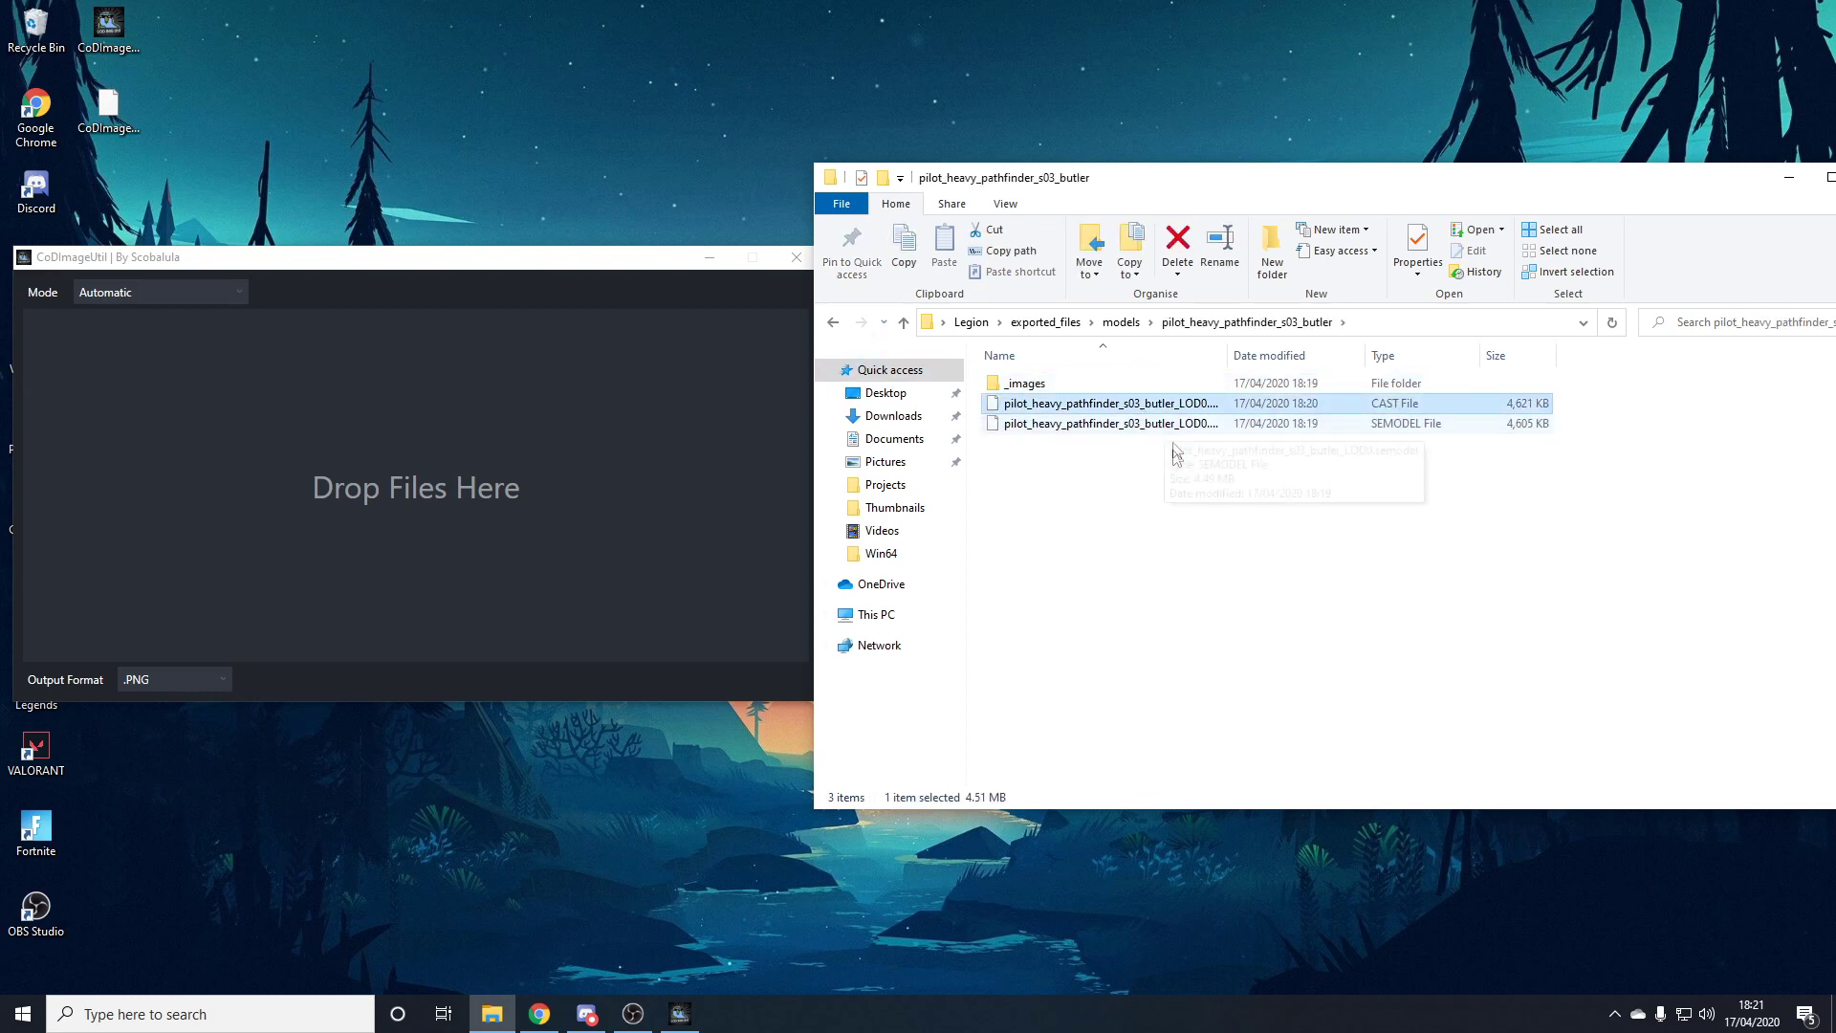
{"action": "left_click_drag", "start_coordinate": [1128, 411], "coordinate": [614, 421]}
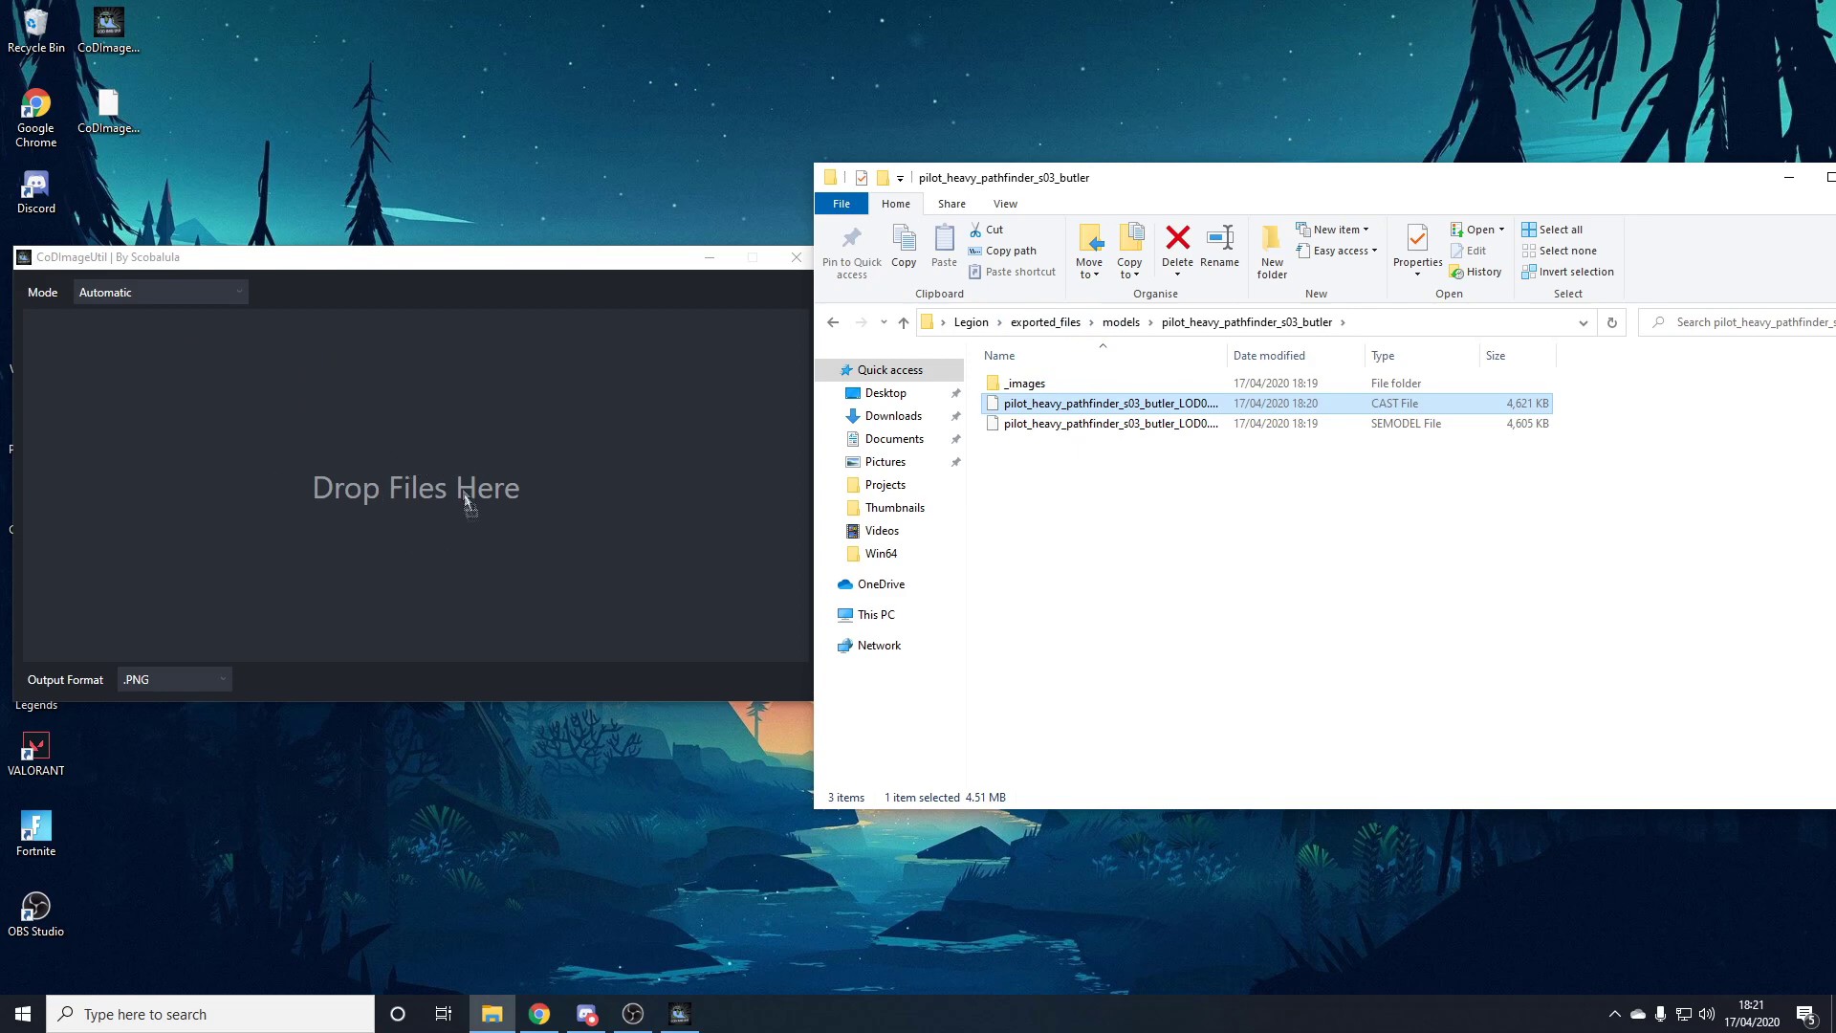
{"action": "left_click_drag", "start_coordinate": [396, 475], "coordinate": [397, 478]}
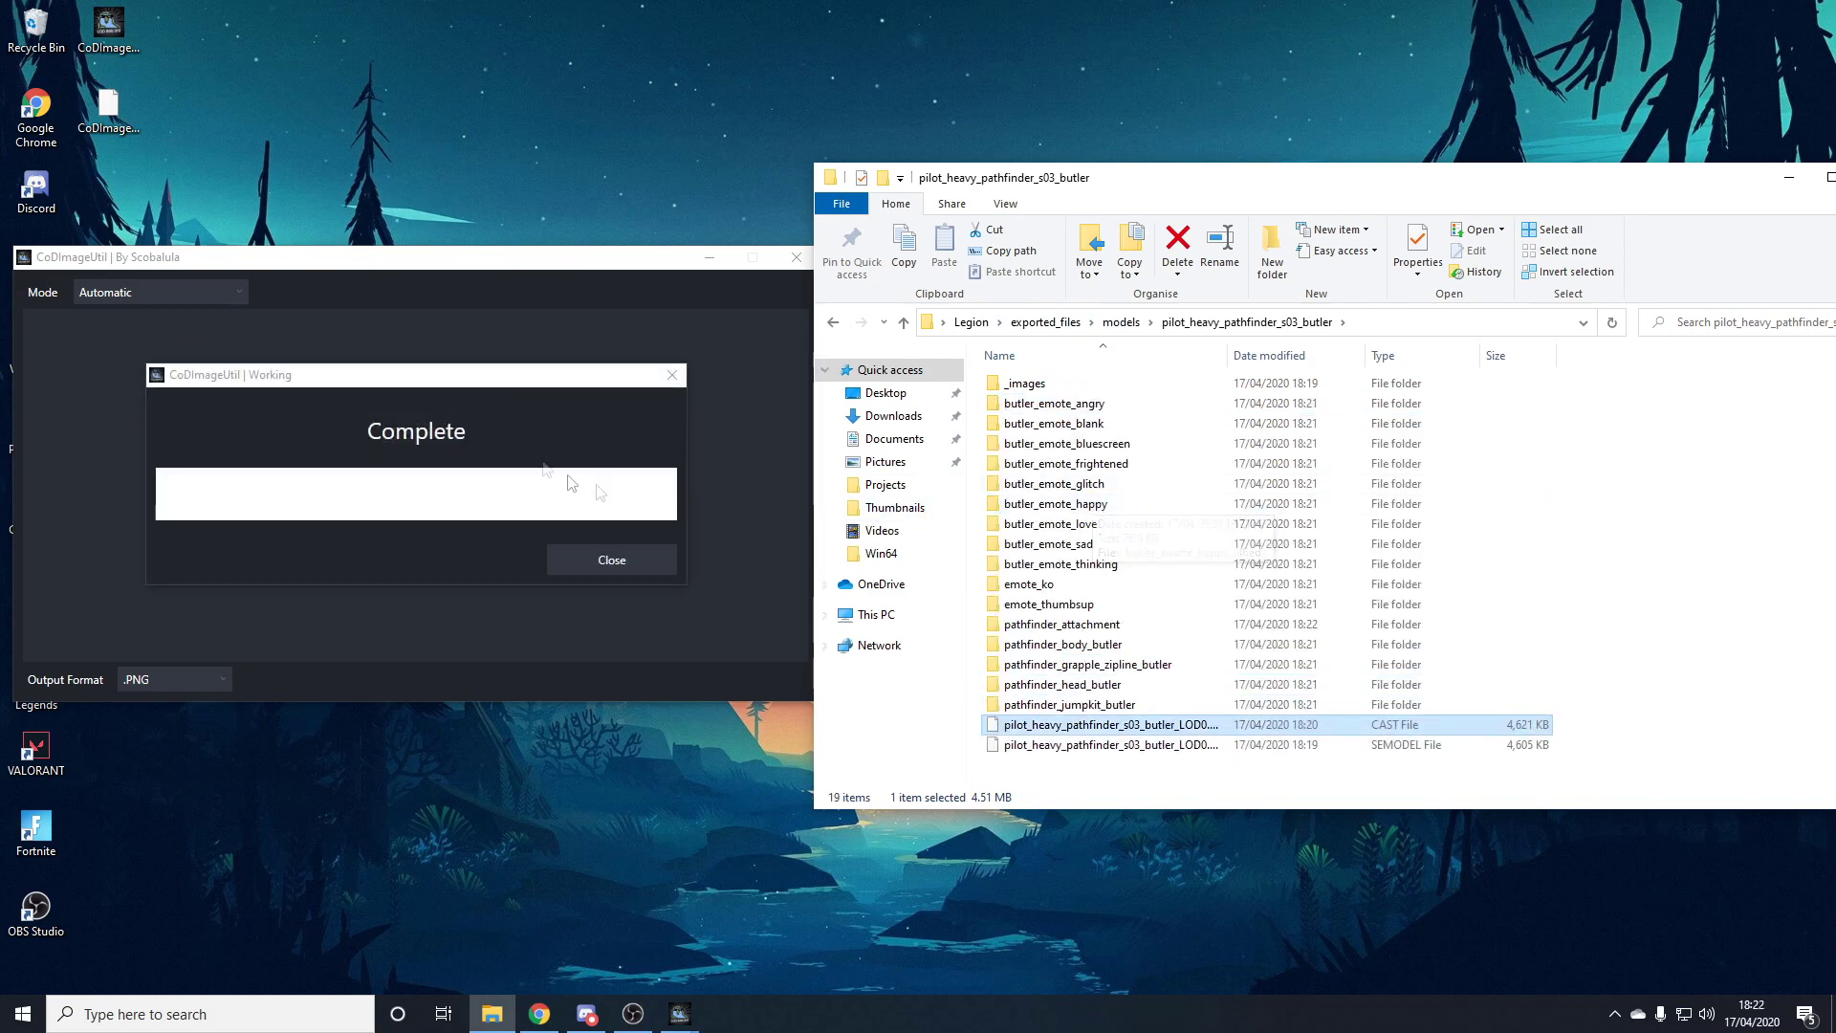
{"action": "left_click", "coordinate": [593, 560]}
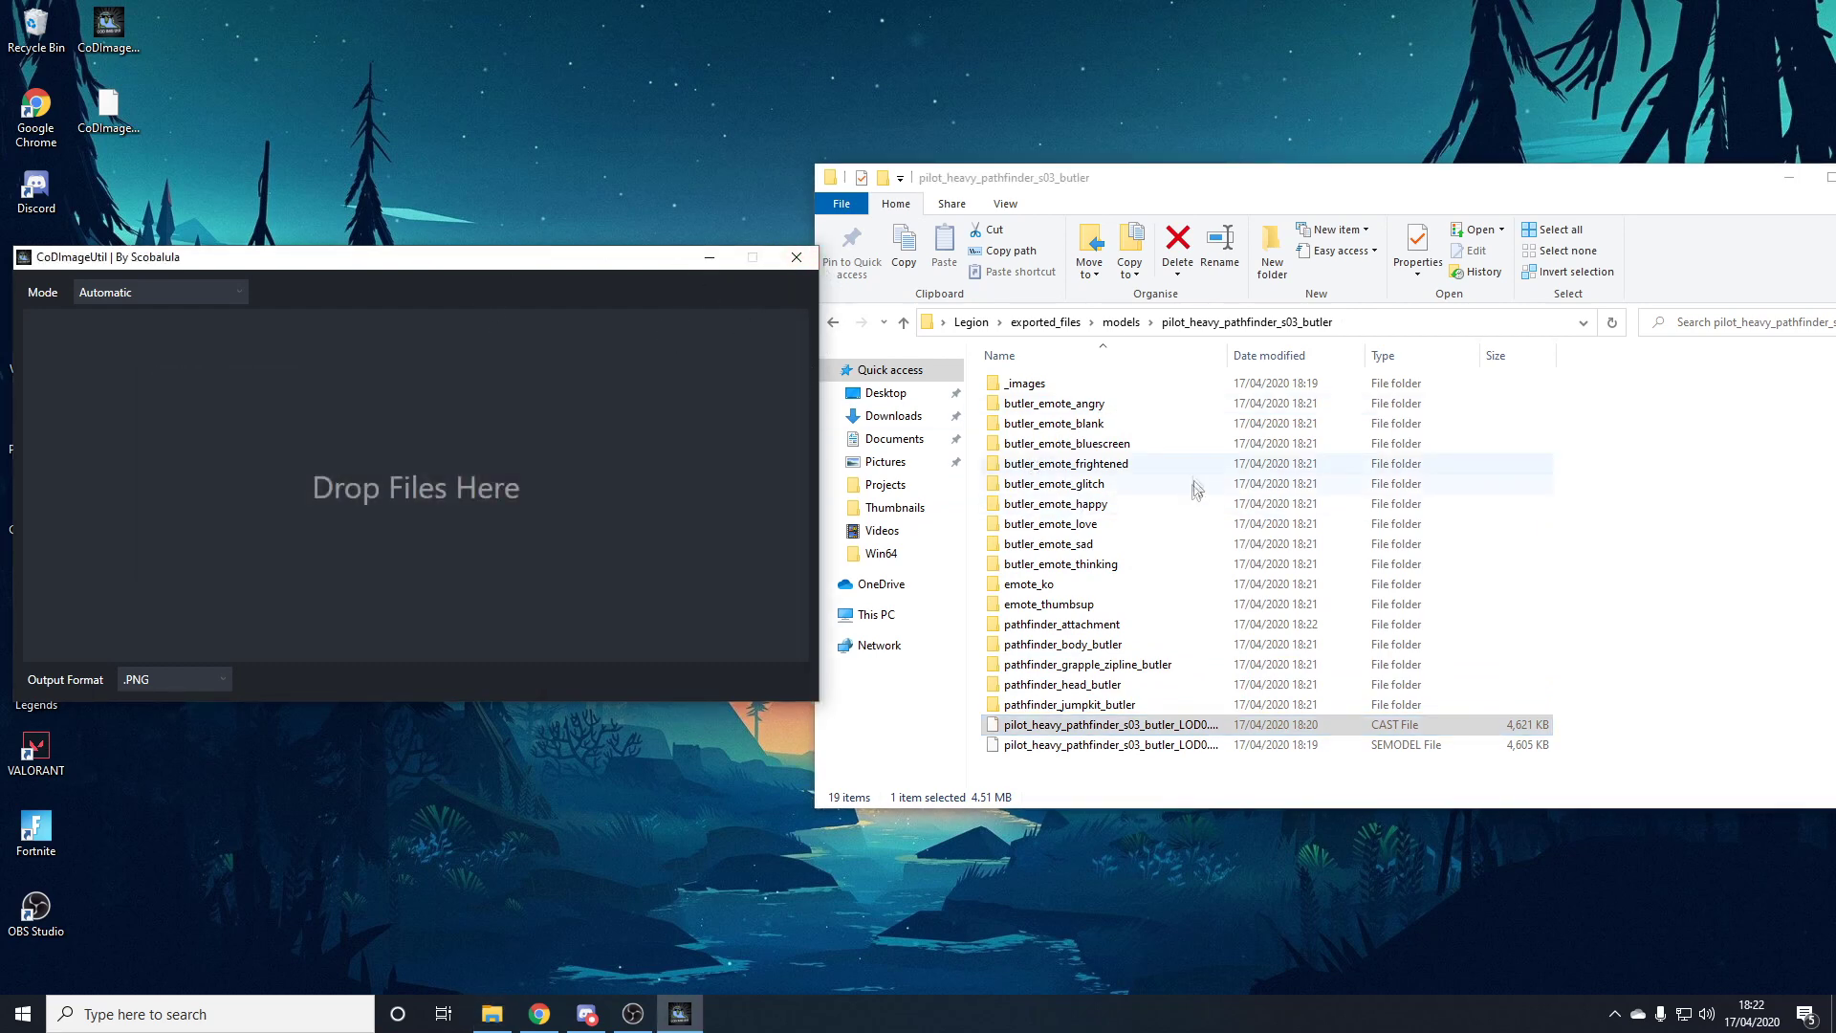
{"action": "left_click", "coordinate": [796, 258]}
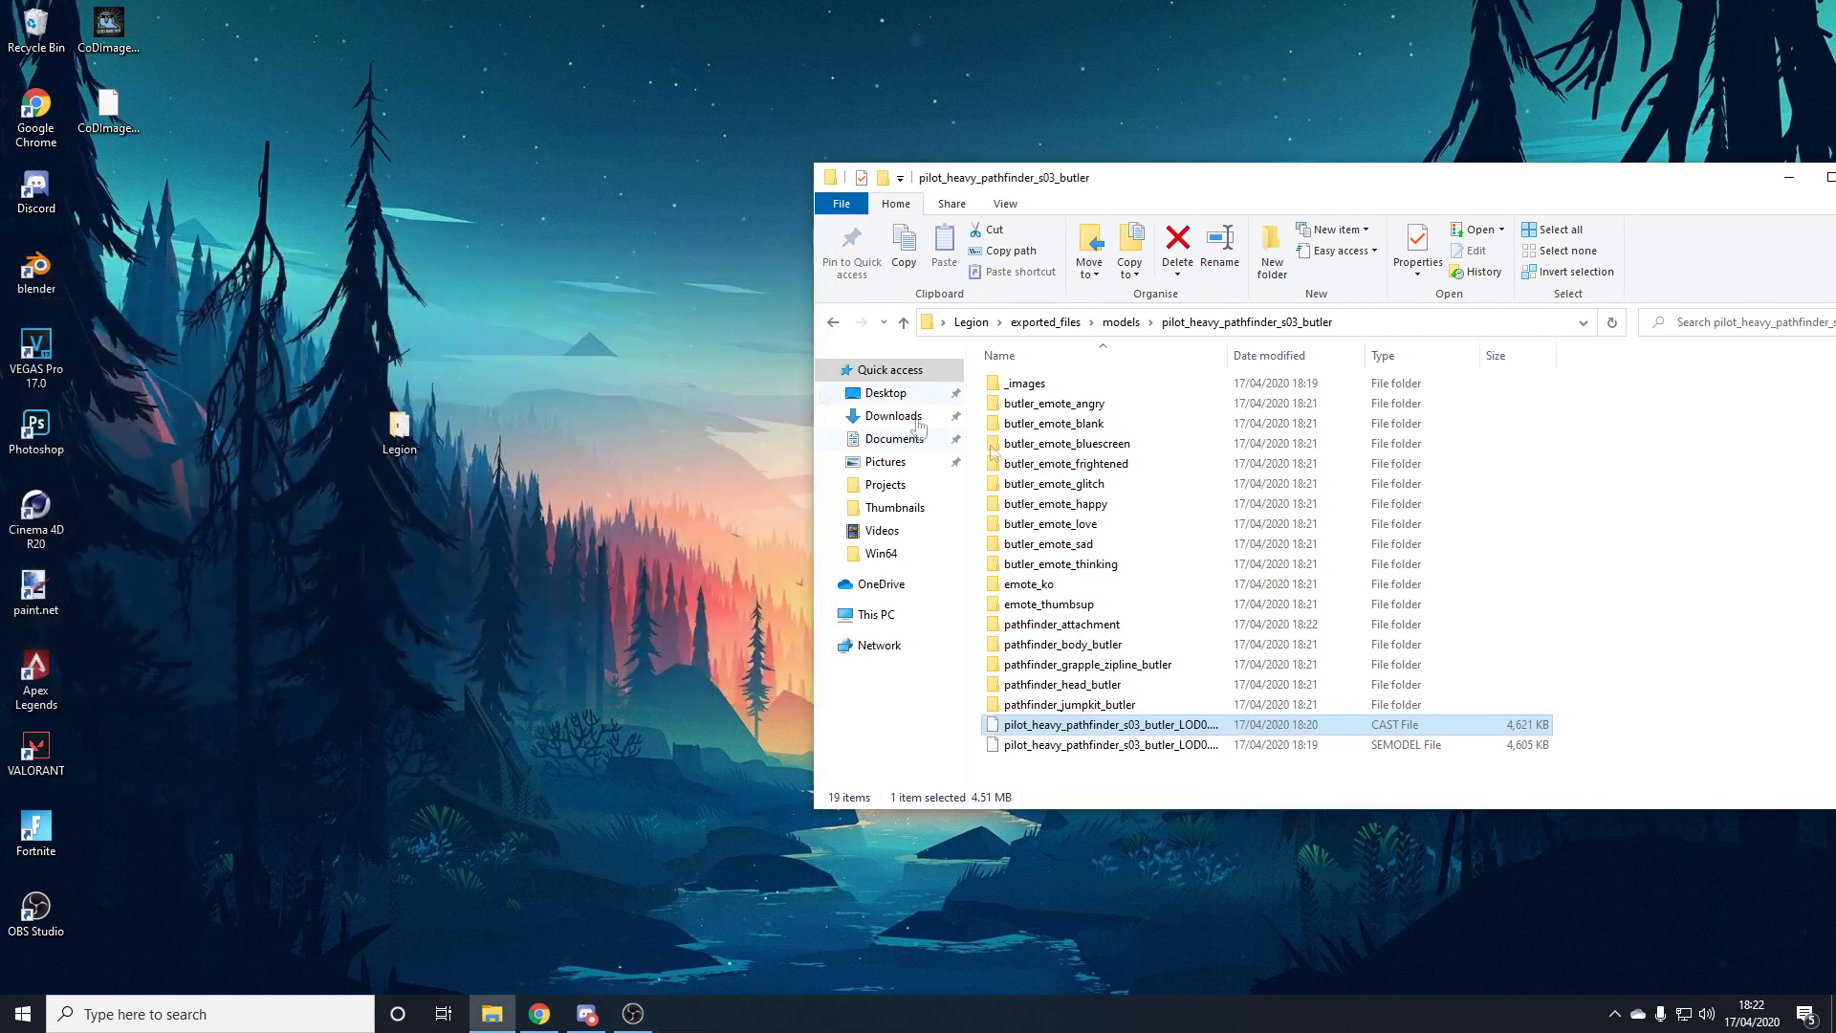
- Review the texture maps in the pathfinder_body_butler and pathfinder_head_butler folders, returning to the model folder
{"action": "left_click", "coordinate": [1683, 544]}
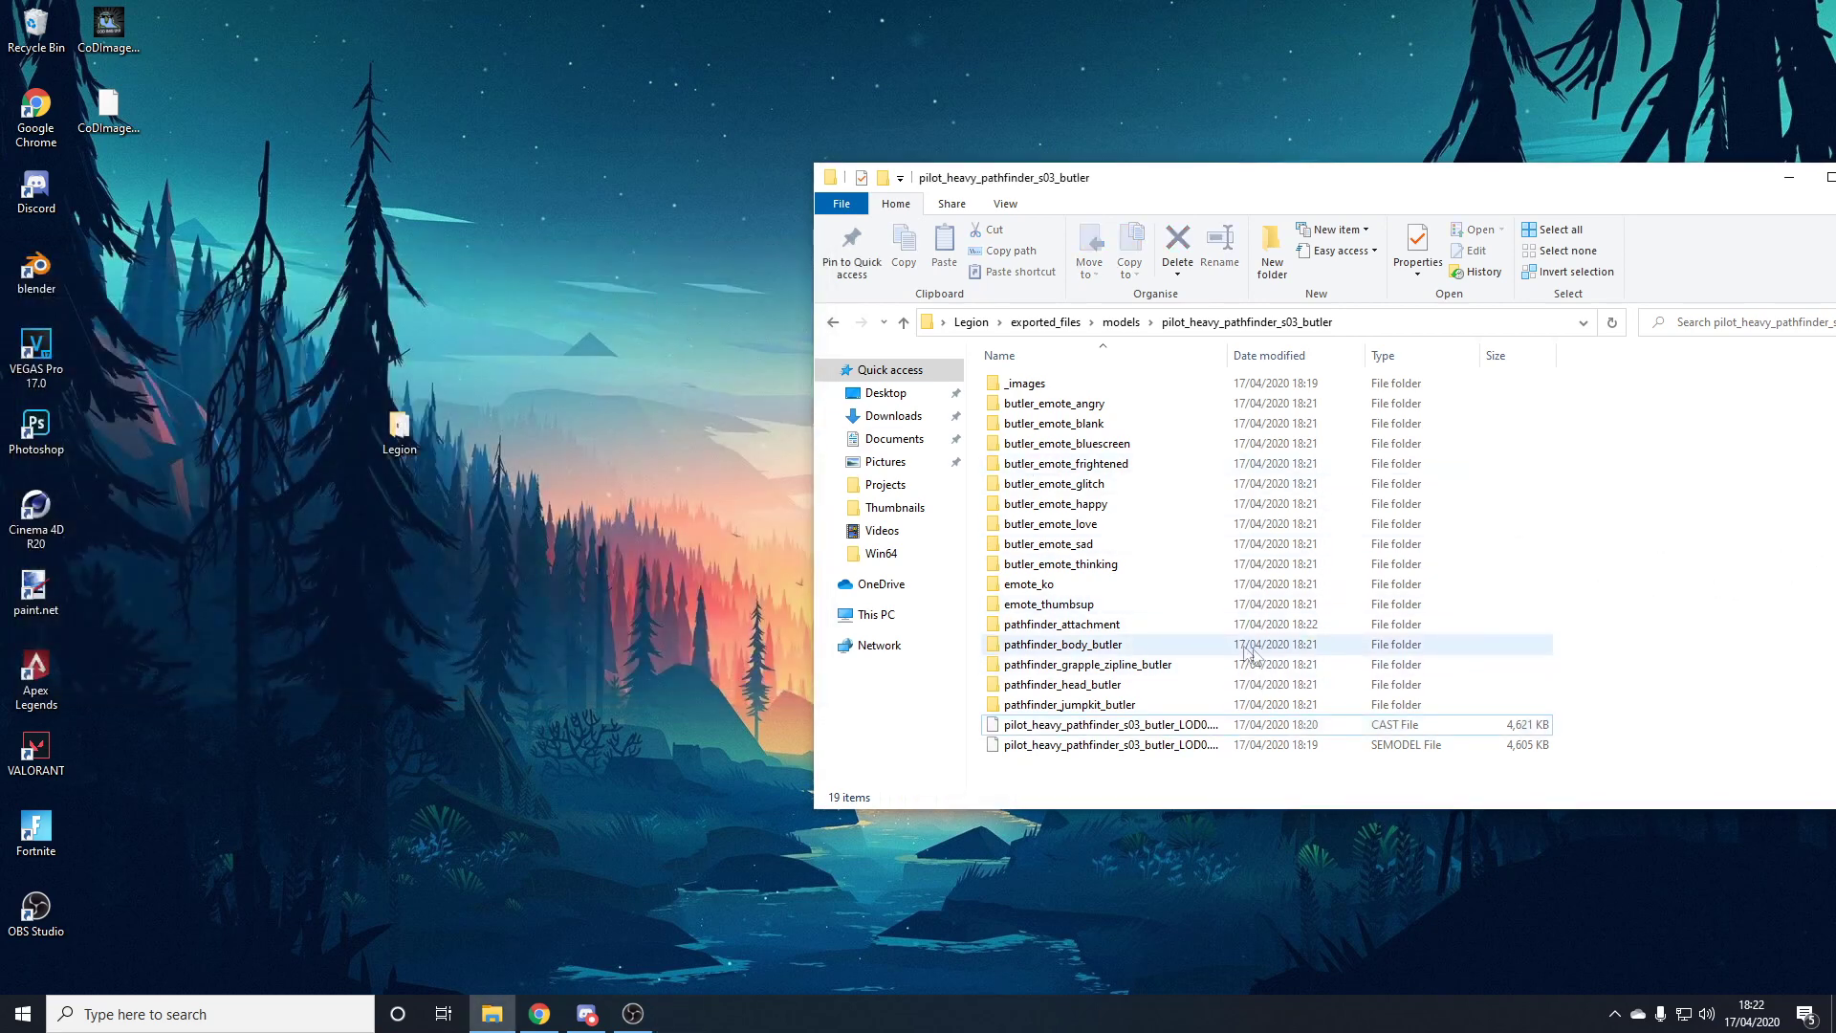
{"action": "double_click", "coordinate": [1101, 645]}
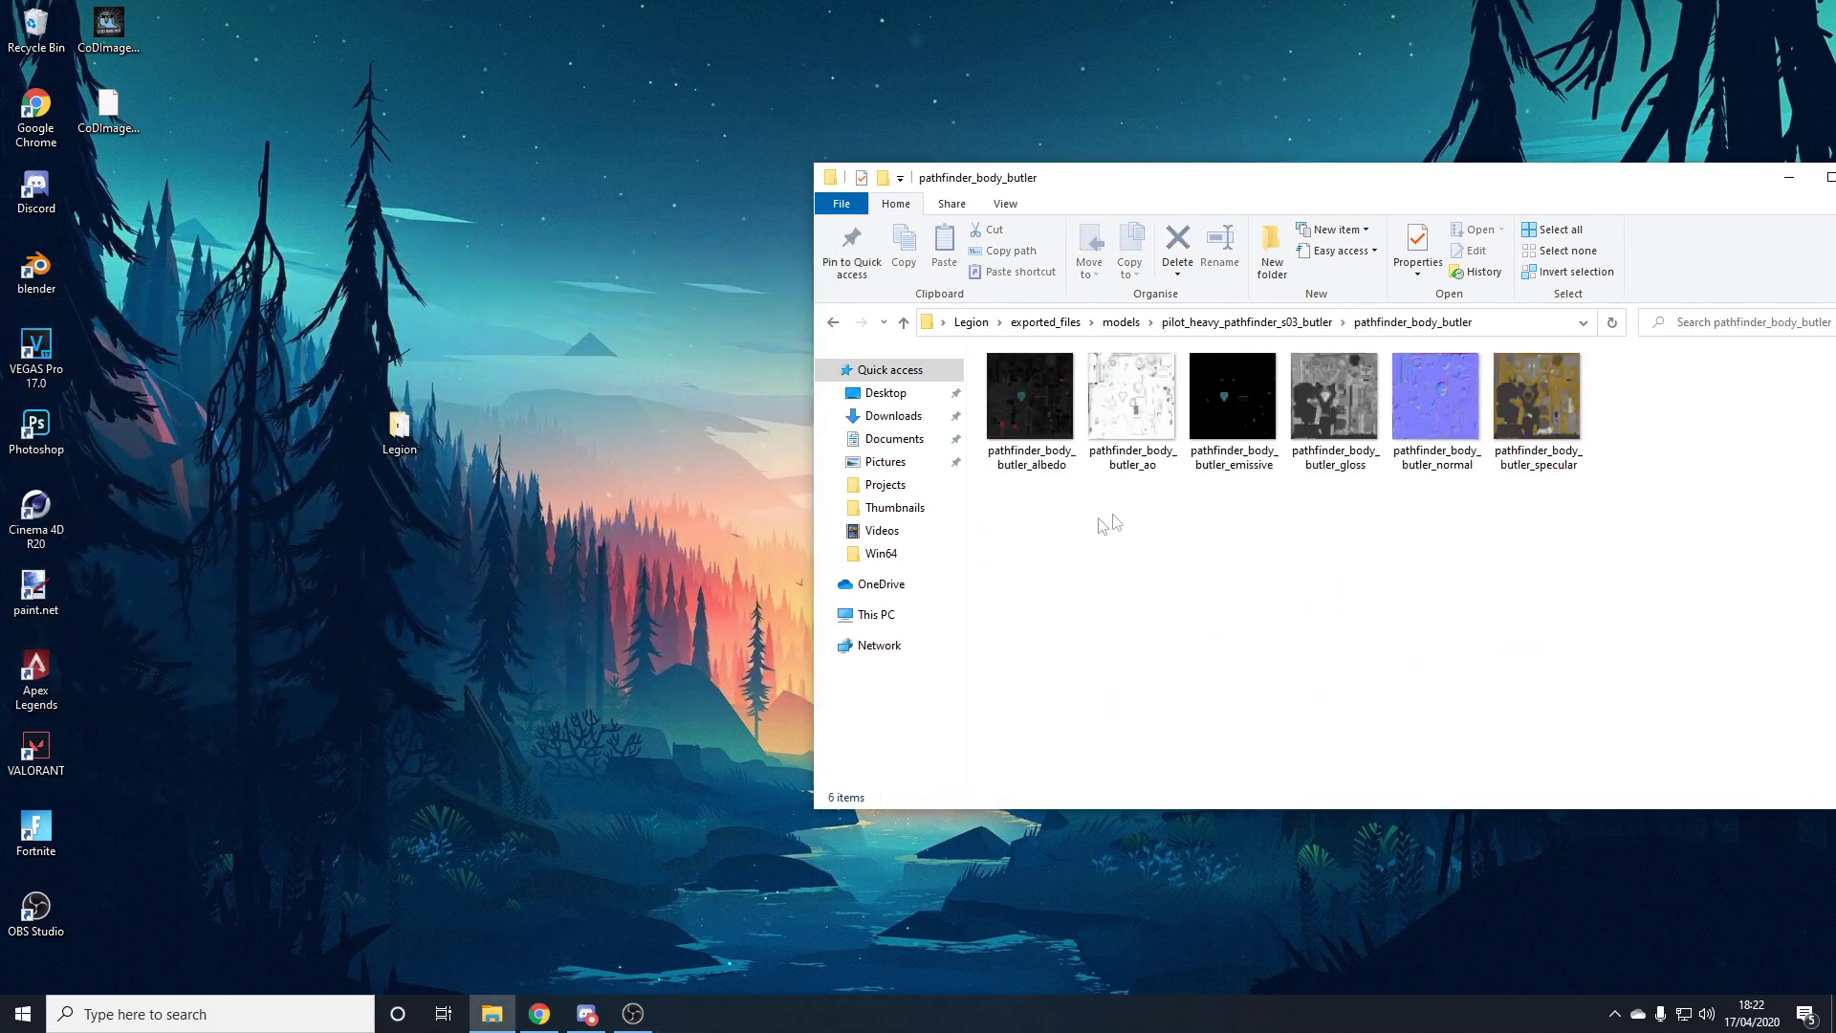
{"action": "left_click_drag", "start_coordinate": [1031, 473], "coordinate": [1701, 414]}
{"action": "left_click", "coordinate": [1702, 414]}
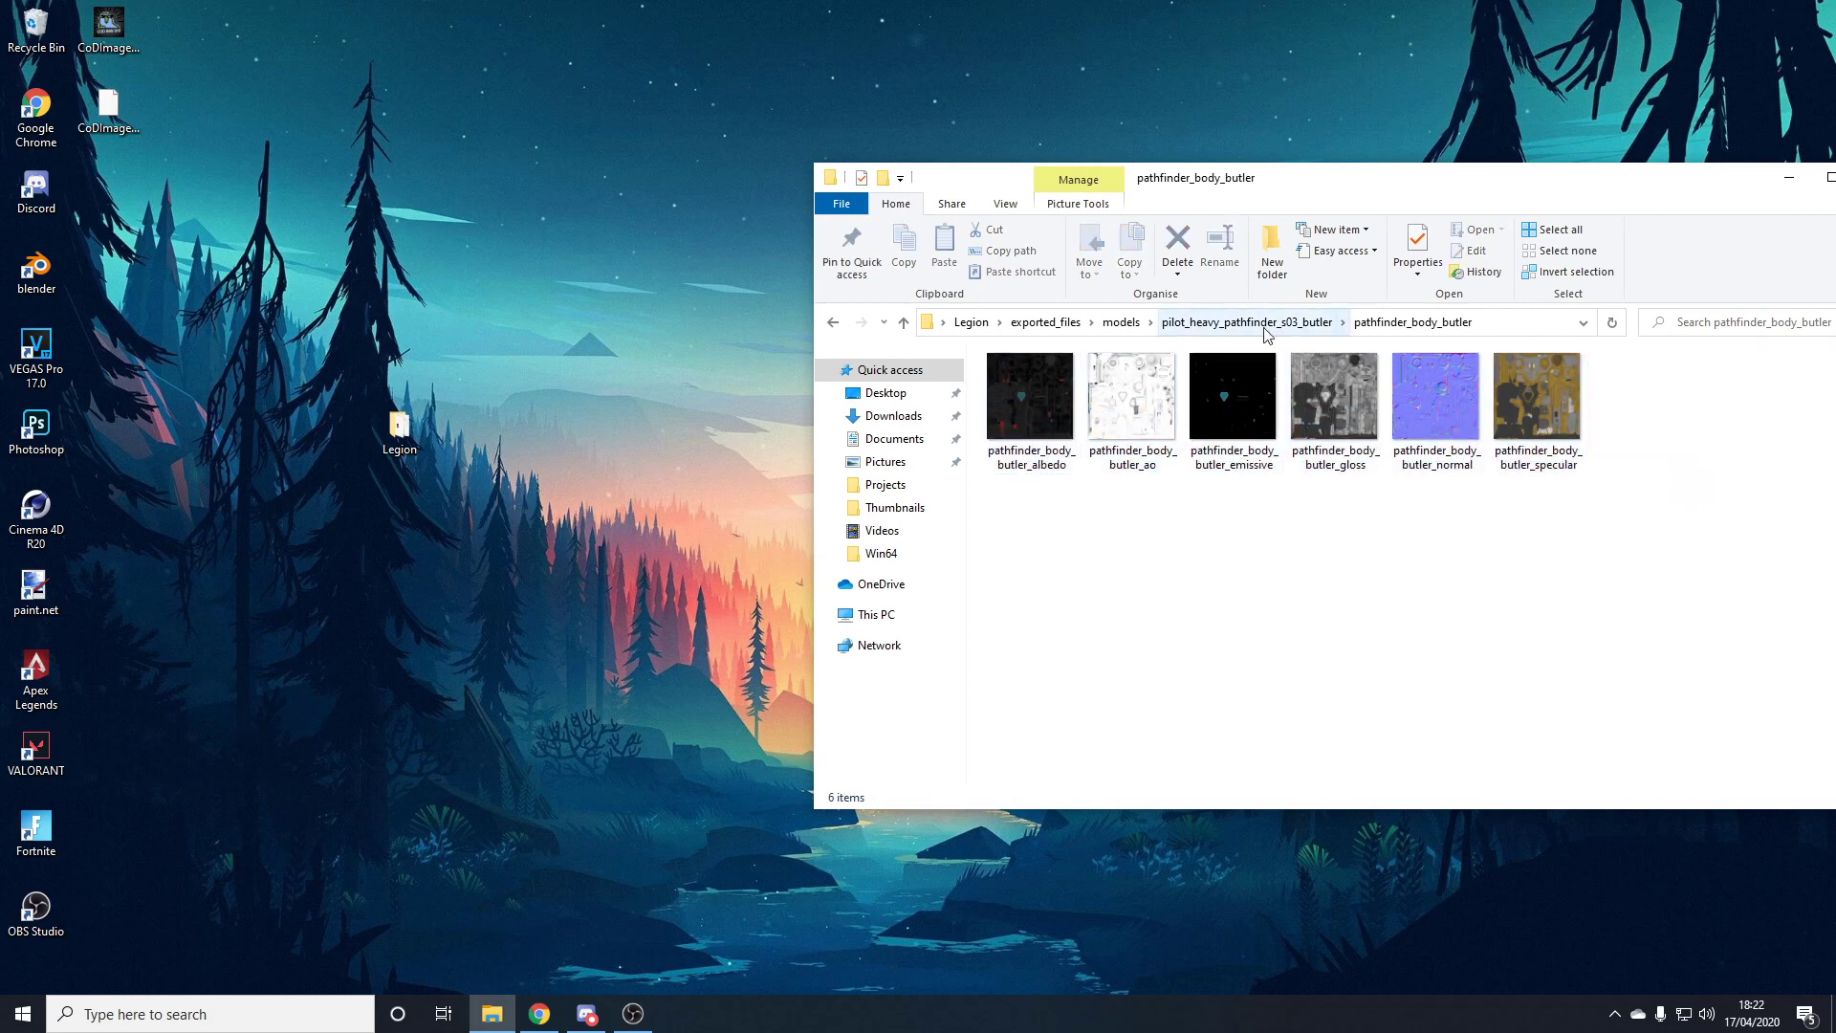
{"action": "left_click", "coordinate": [1214, 324]}
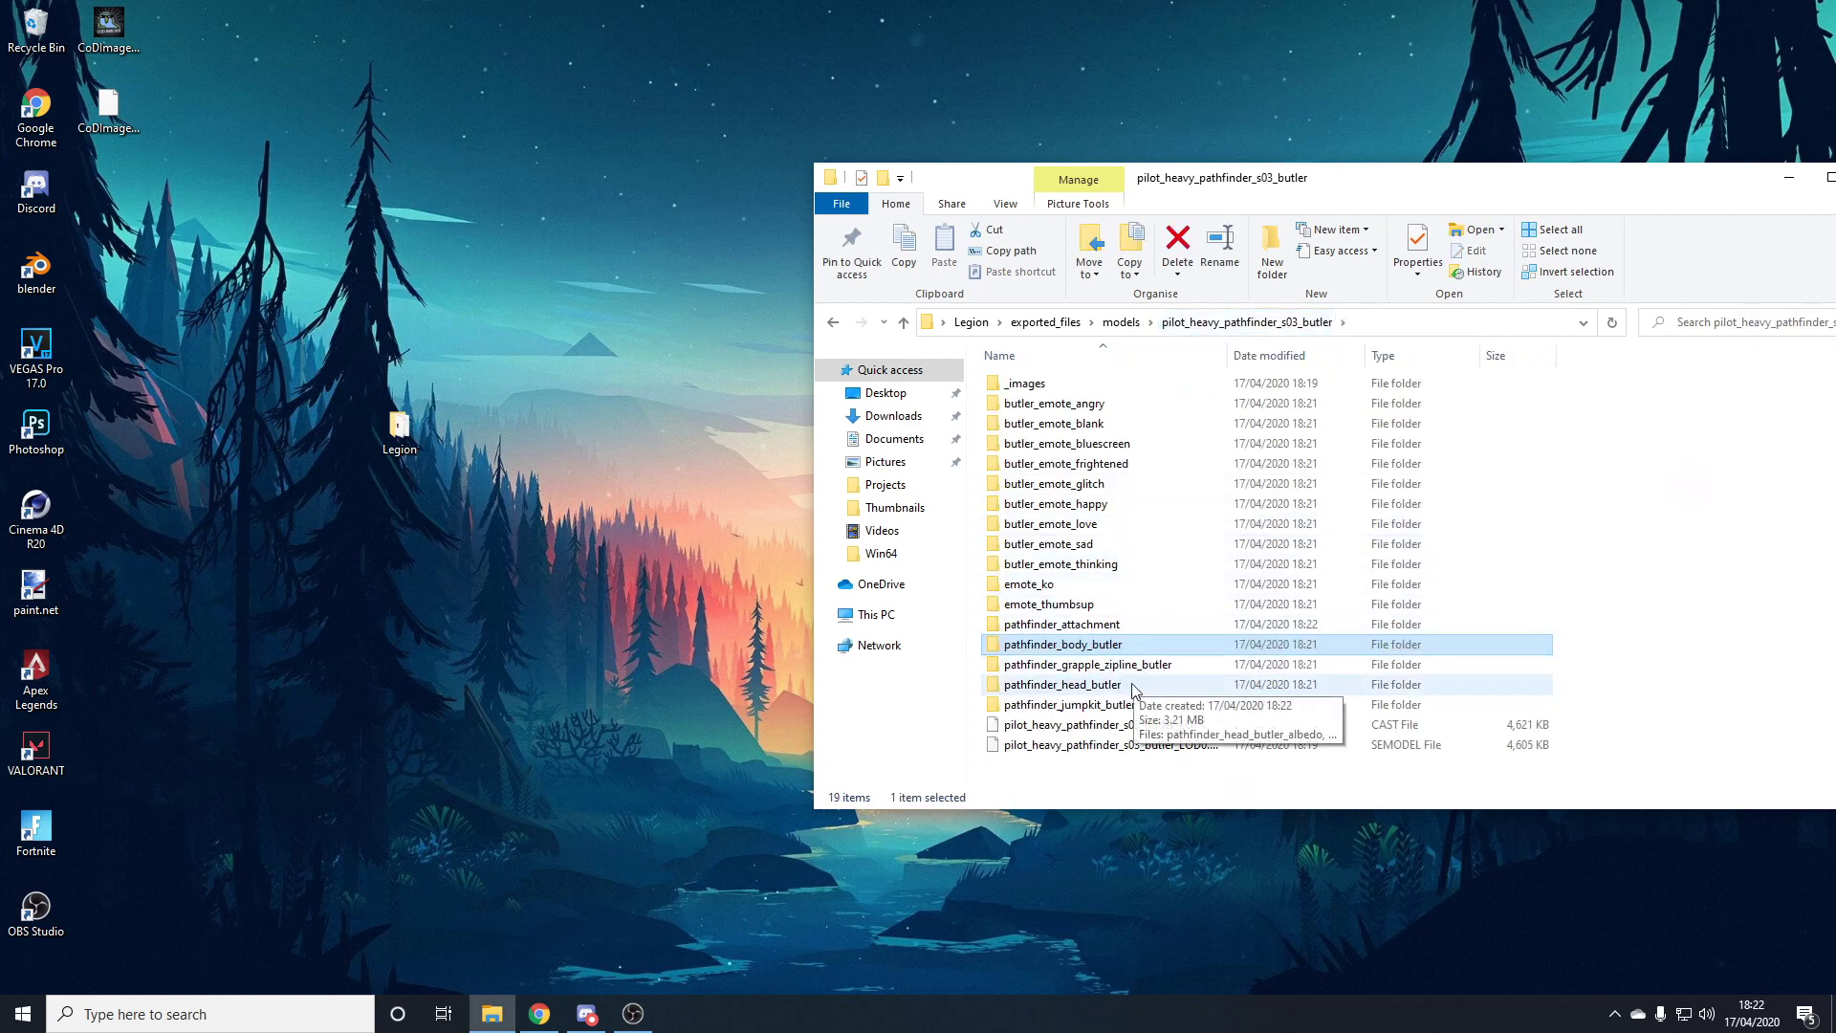
{"action": "double_click", "coordinate": [1062, 683]}
{"action": "left_click_drag", "start_coordinate": [1057, 502], "coordinate": [1685, 477]}
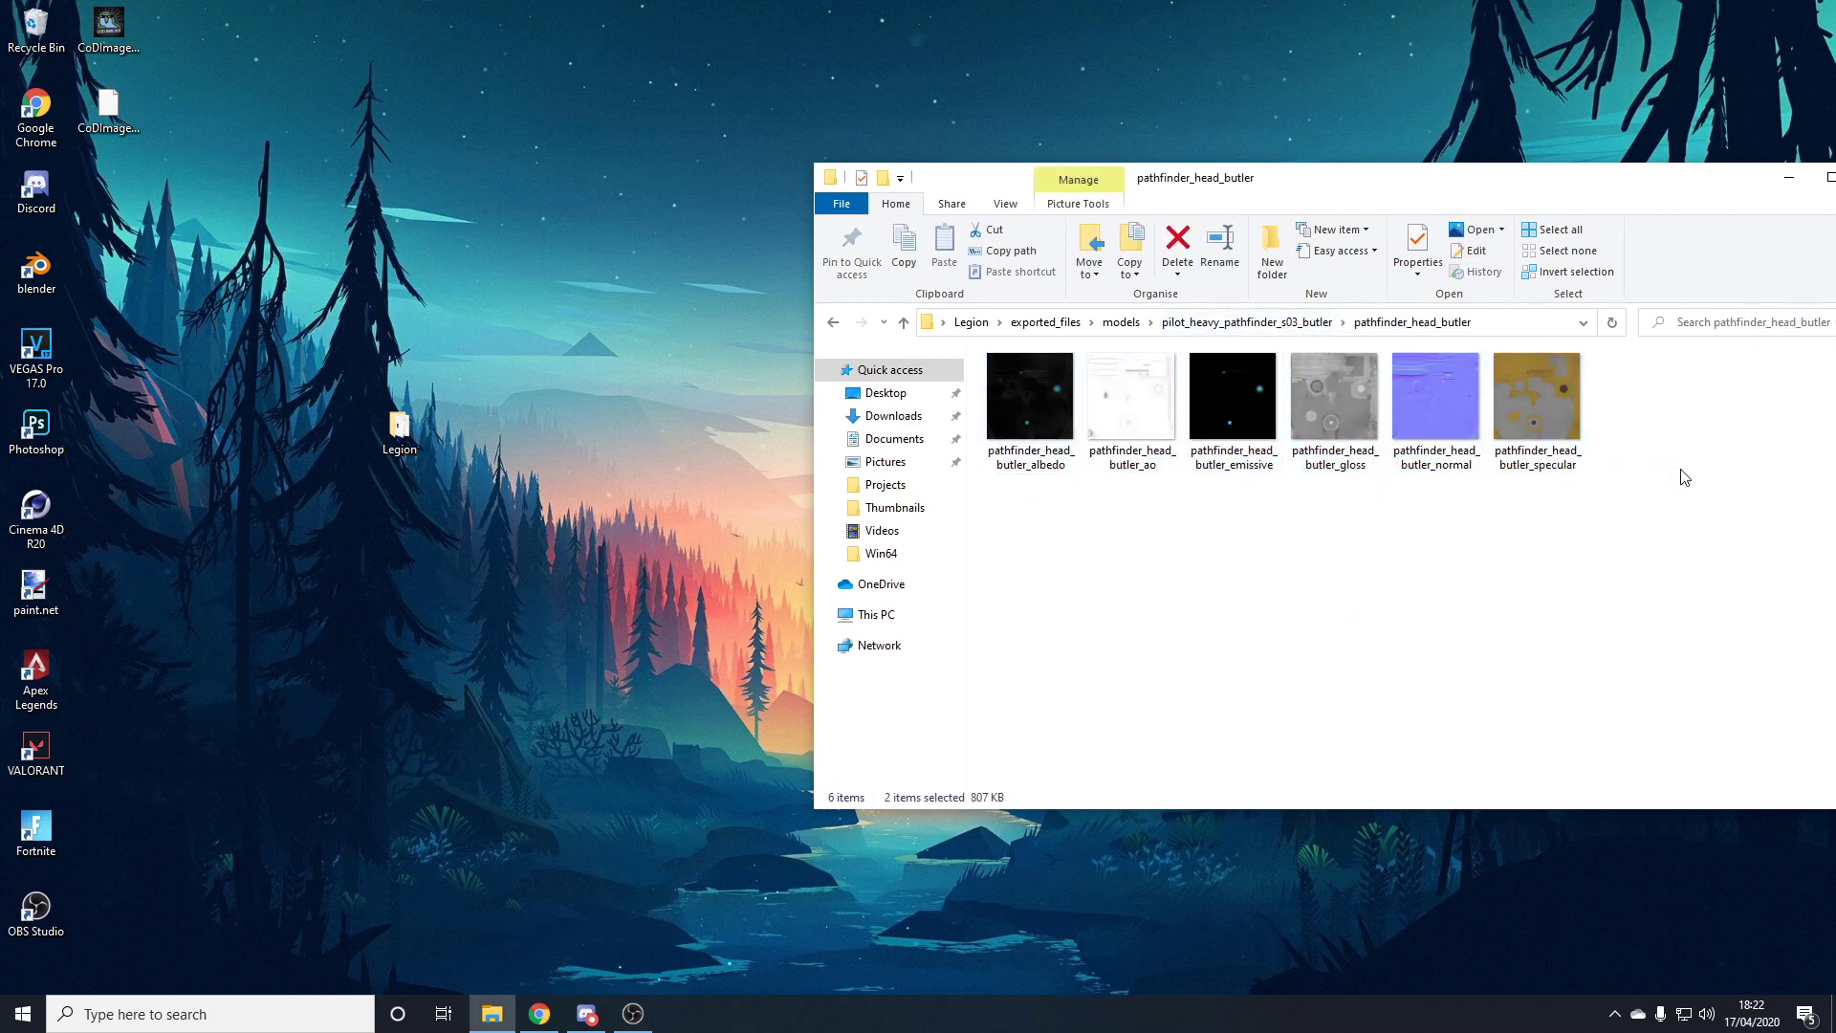
{"action": "left_click", "coordinate": [1210, 323]}
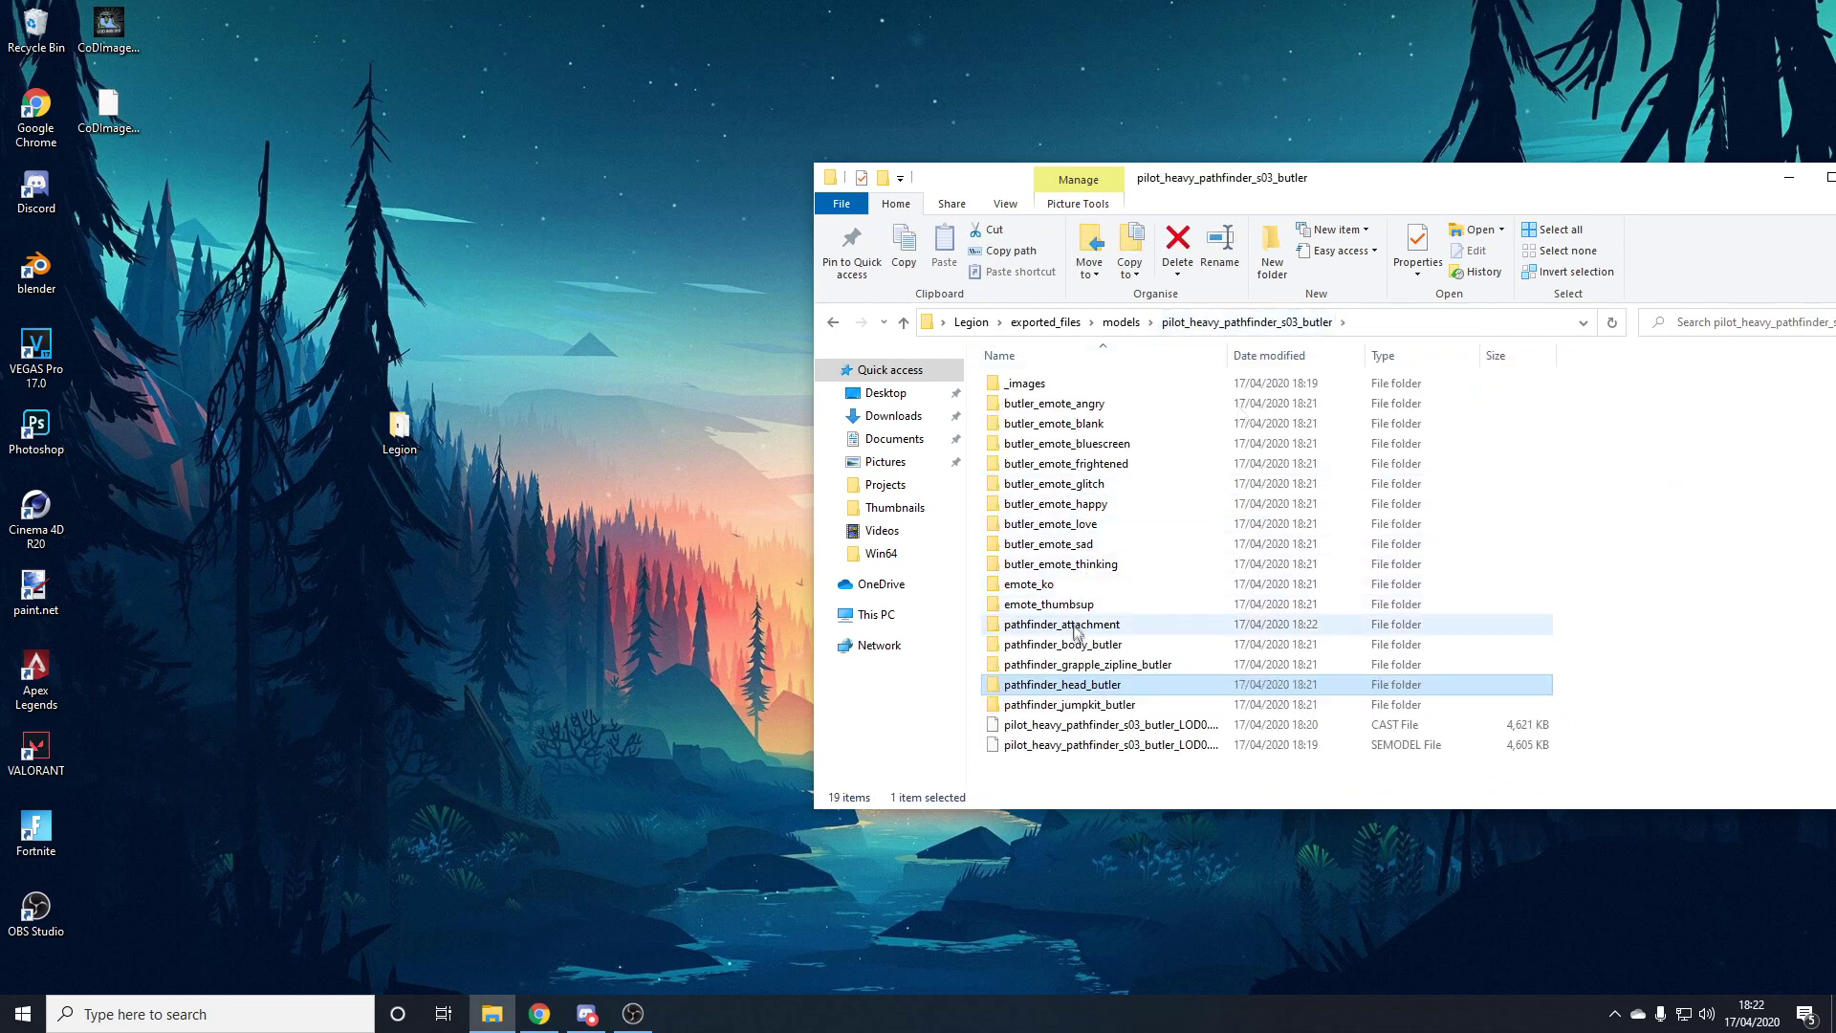
- Compare the textures in the pathfinder_attachment folder with the unsorted _images folder, and return to the model folder
{"action": "double_click", "coordinate": [1069, 627]}
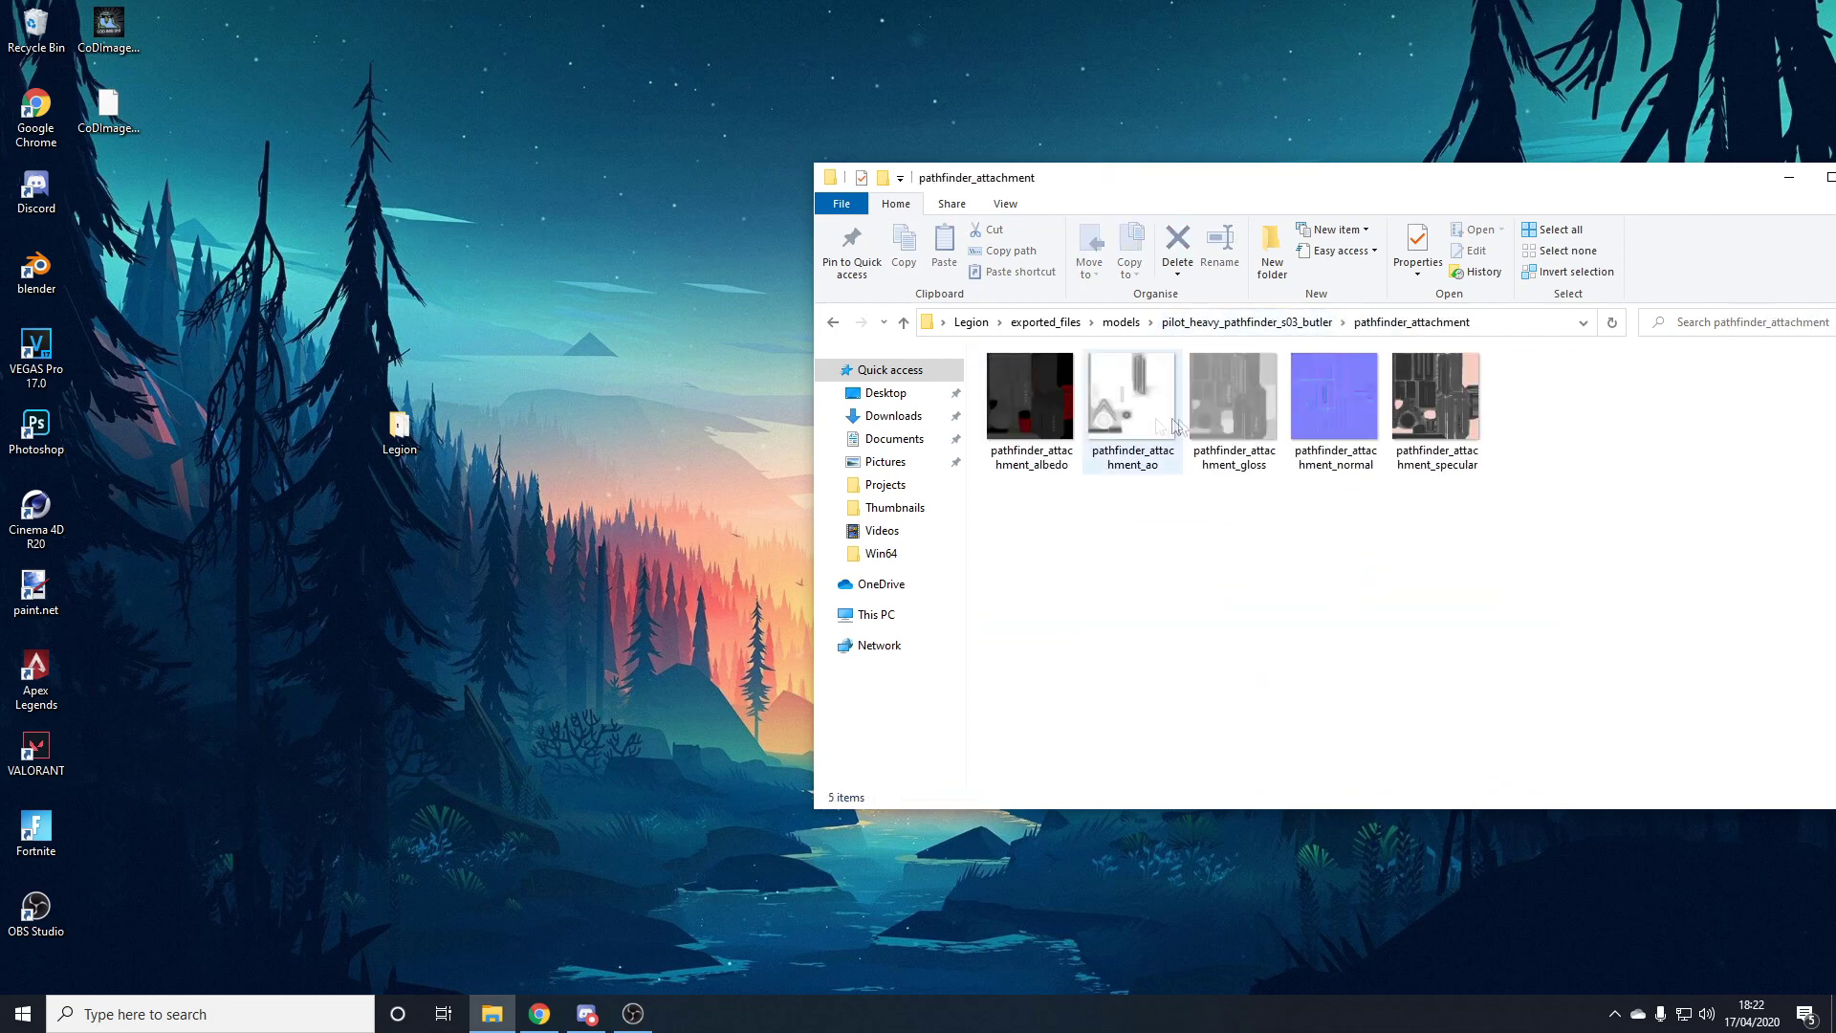
{"action": "left_click", "coordinate": [1262, 324]}
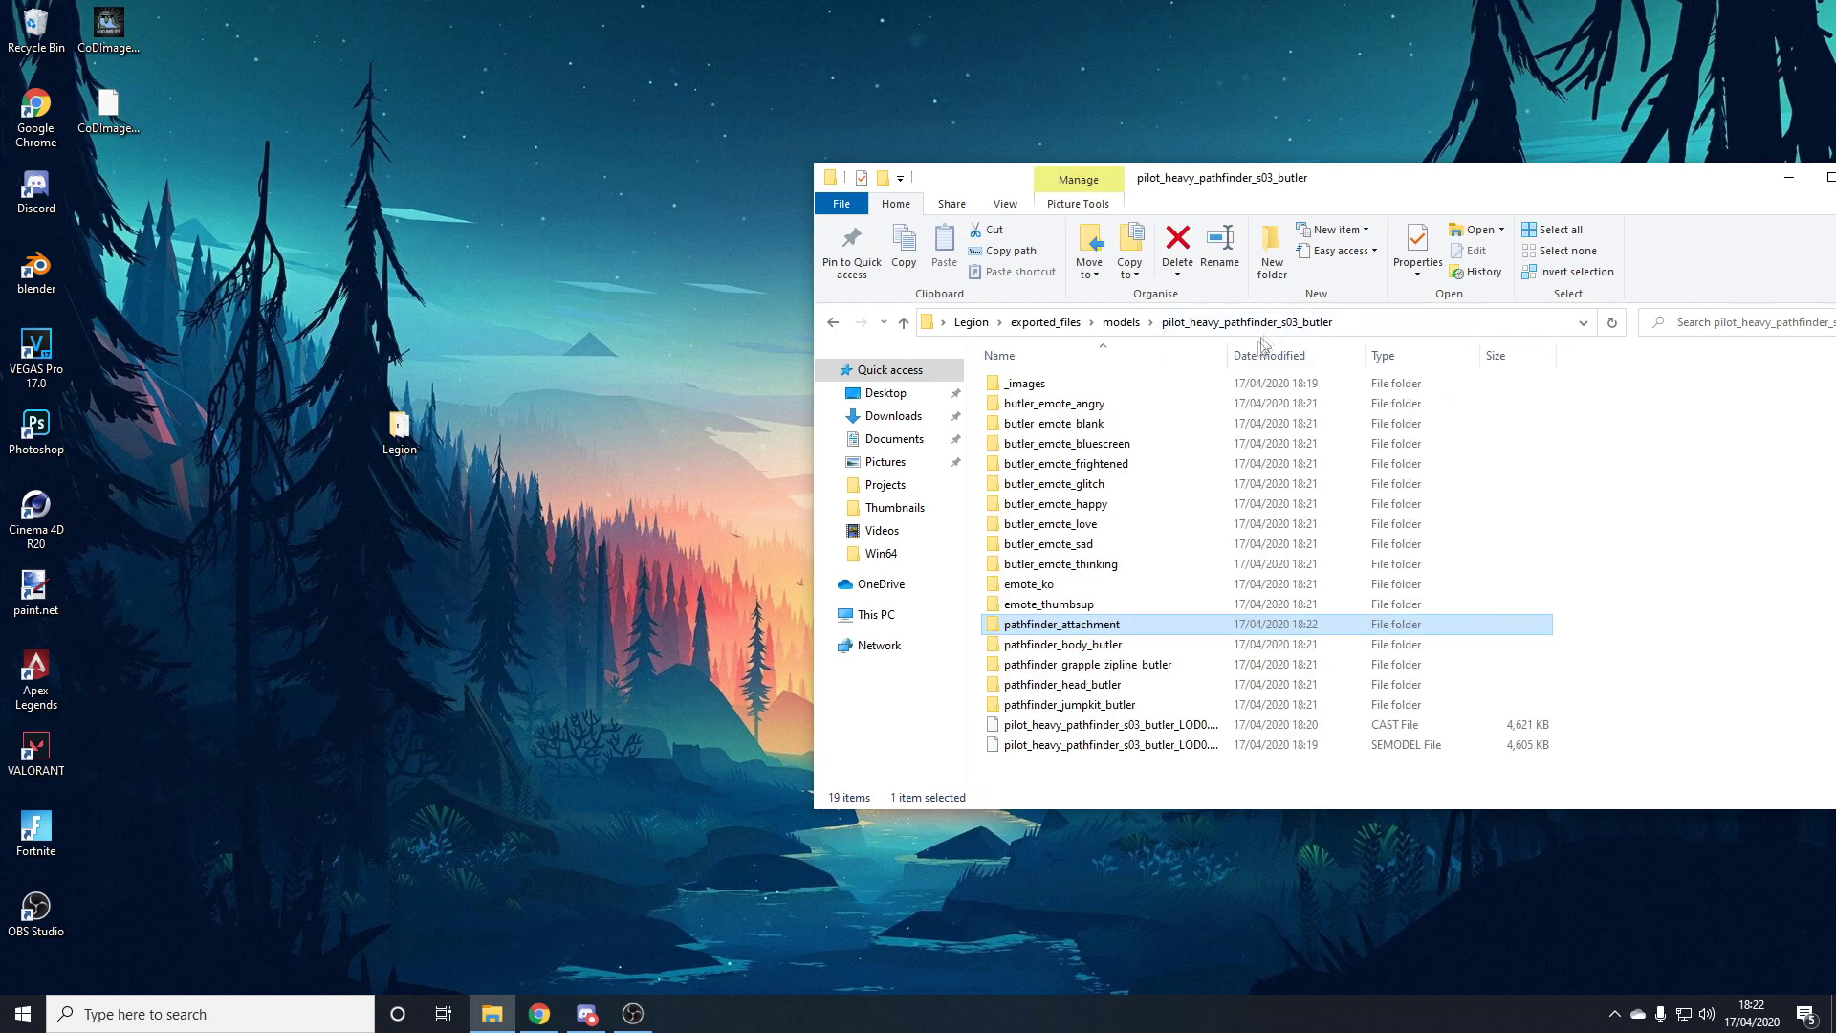
{"action": "double_click", "coordinate": [1052, 385]}
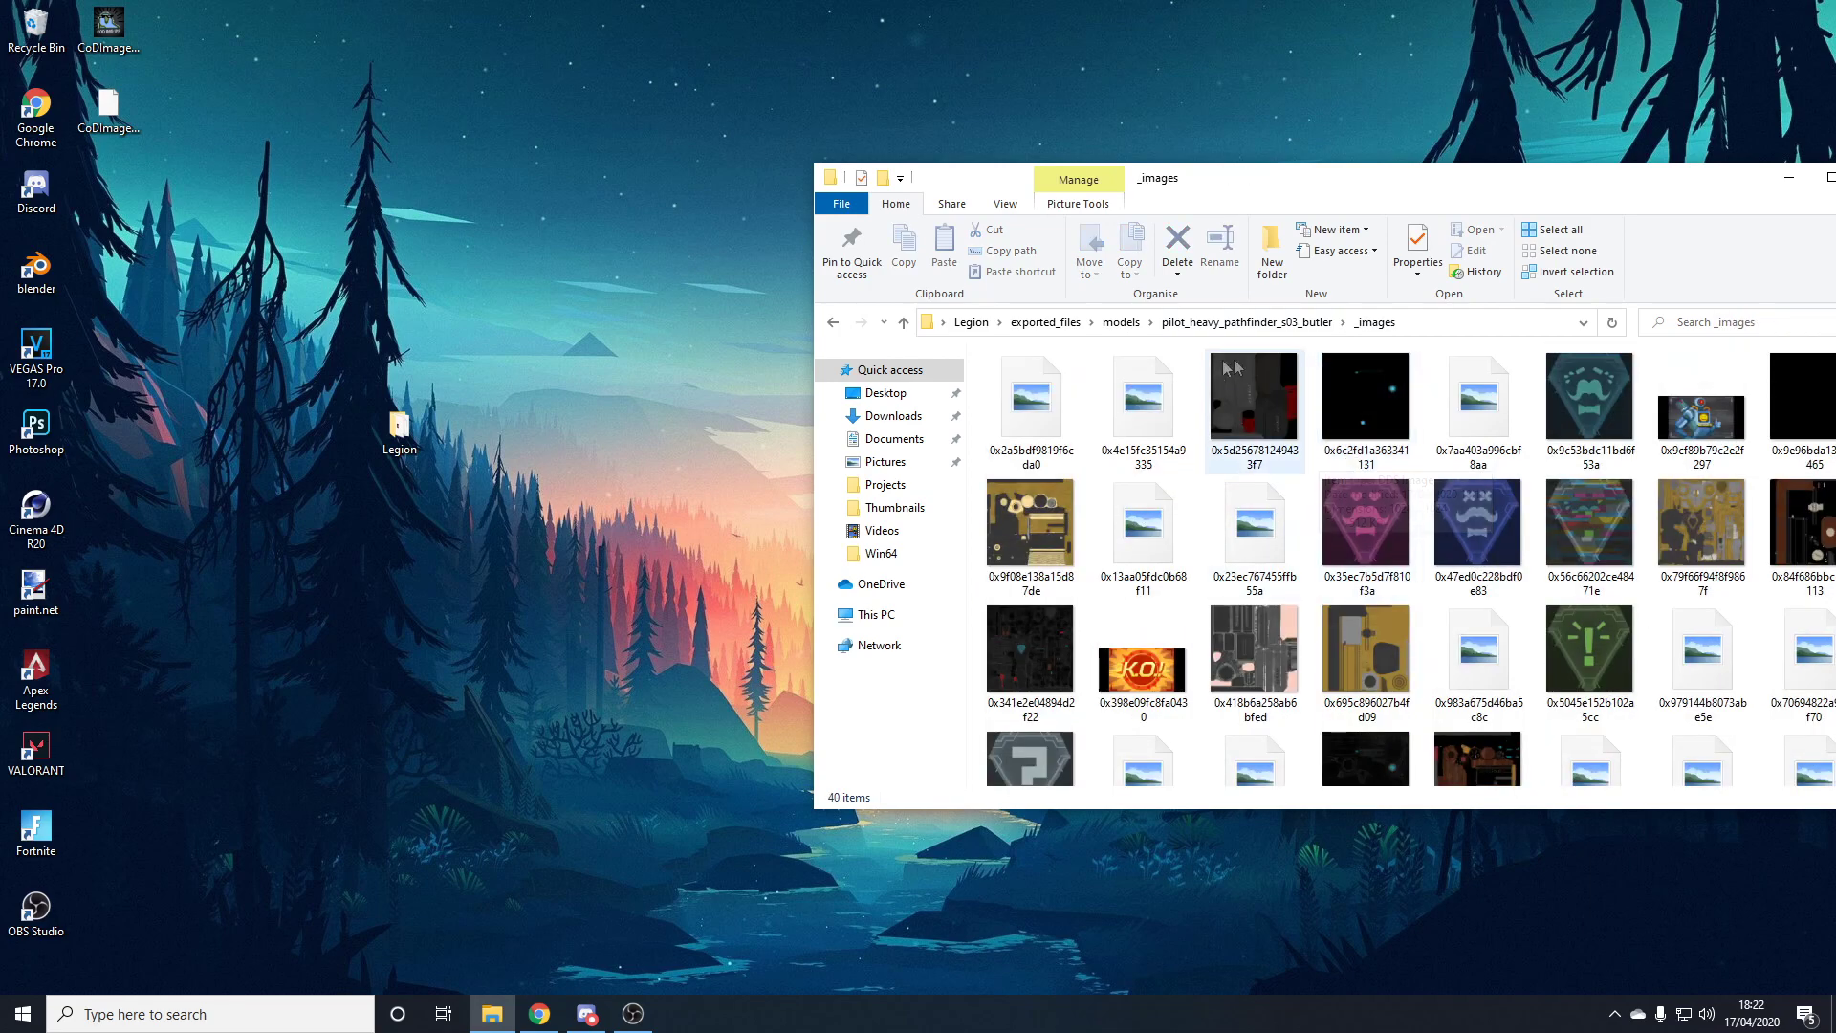
{"action": "left_click", "coordinate": [1248, 324]}
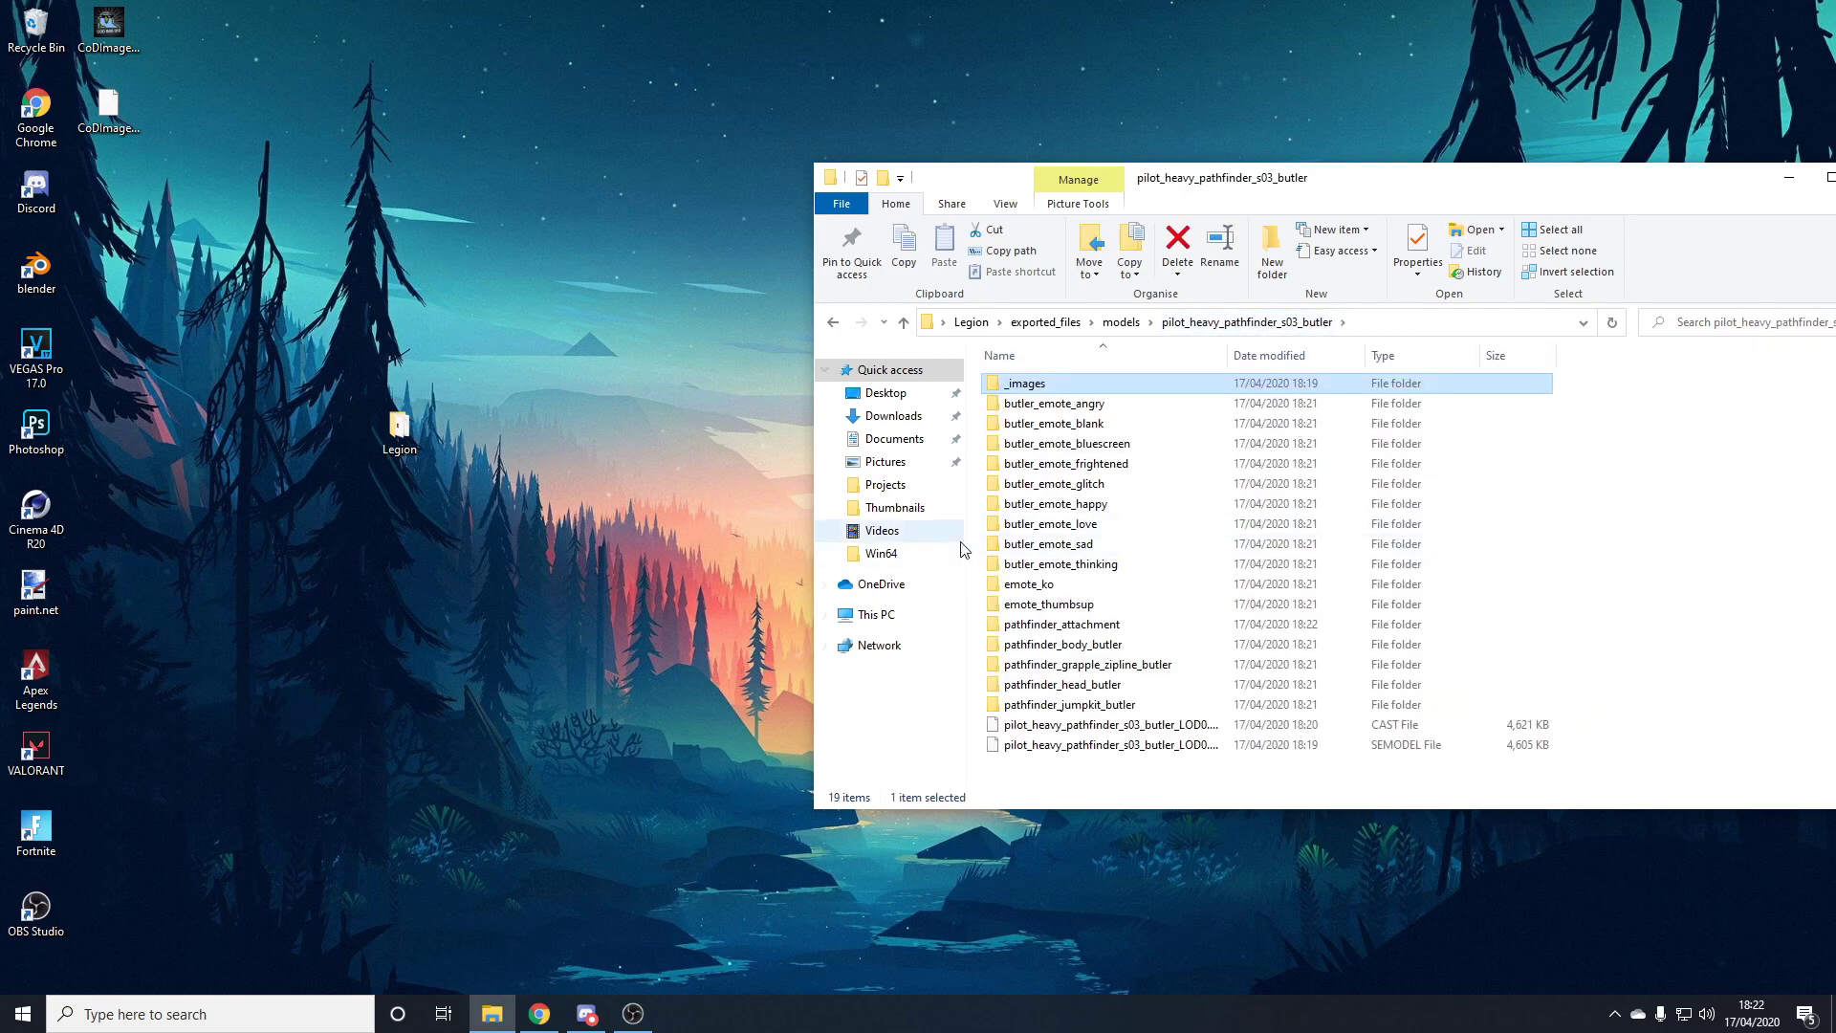
- Reopen pathfinder_head_butler to look over its texture maps again, and return to the pilot_heavy_pathfinder_s03_butler folder
{"action": "double_click", "coordinate": [1063, 685]}
{"action": "left_click_drag", "start_coordinate": [1189, 194], "coordinate": [868, 214]}
{"action": "left_click_drag", "start_coordinate": [1291, 513], "coordinate": [1457, 509]}
{"action": "left_click_drag", "start_coordinate": [1178, 519], "coordinate": [1328, 460]}
{"action": "left_click", "coordinate": [926, 342]}
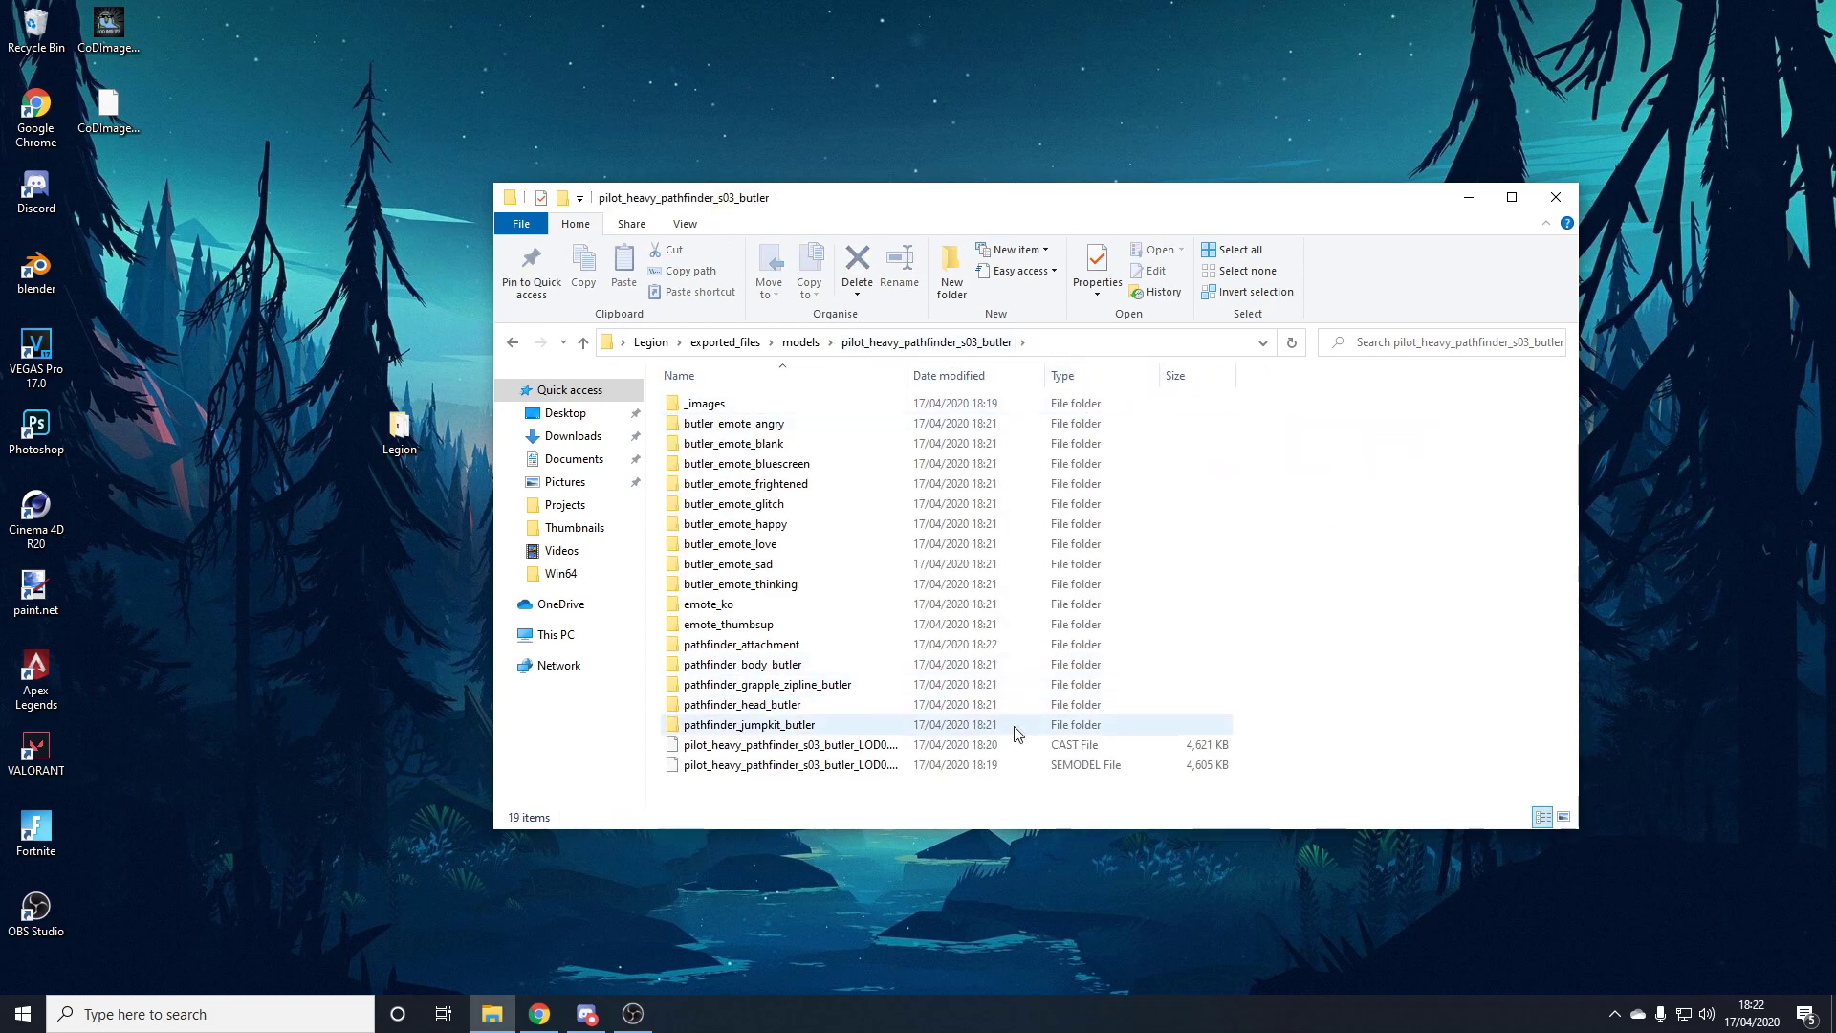
- Minimize the model folder window, launch Blender and dismiss its splash screen to reach the default scene
{"action": "left_click", "coordinate": [1469, 197]}
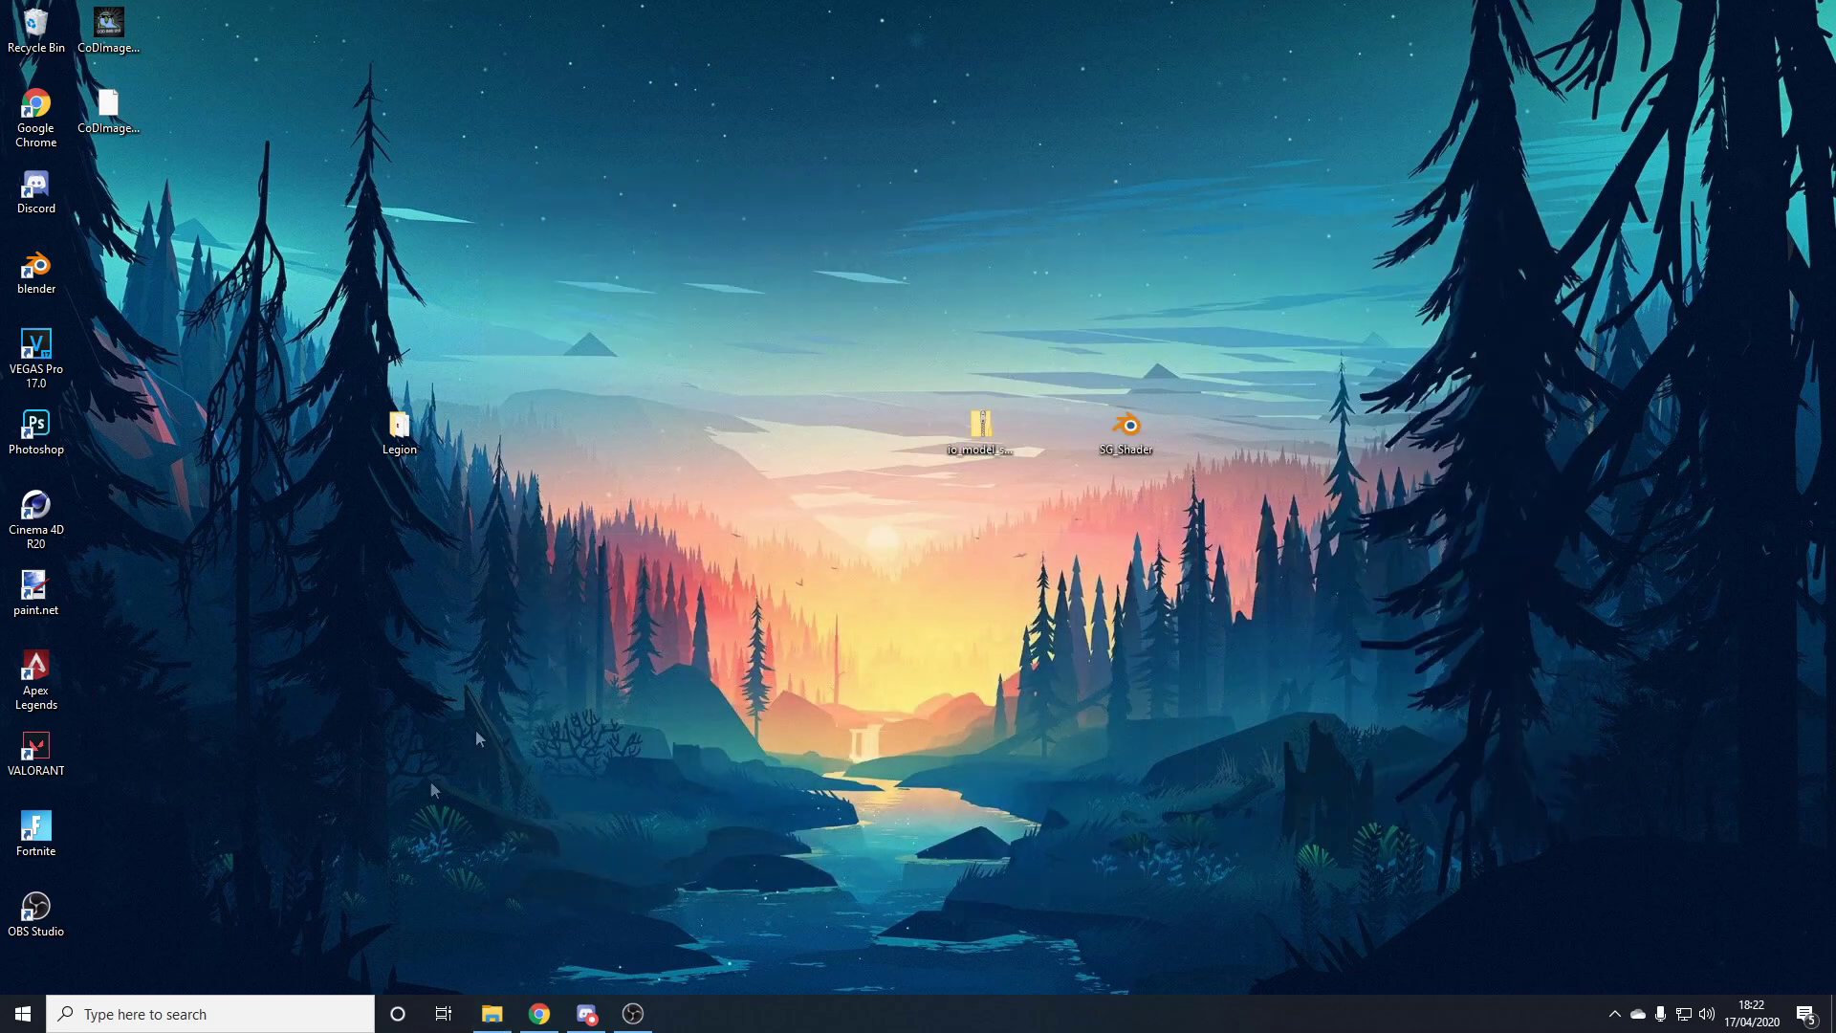
{"action": "left_click", "coordinate": [211, 1013]}
{"action": "type", "text": "blender"}
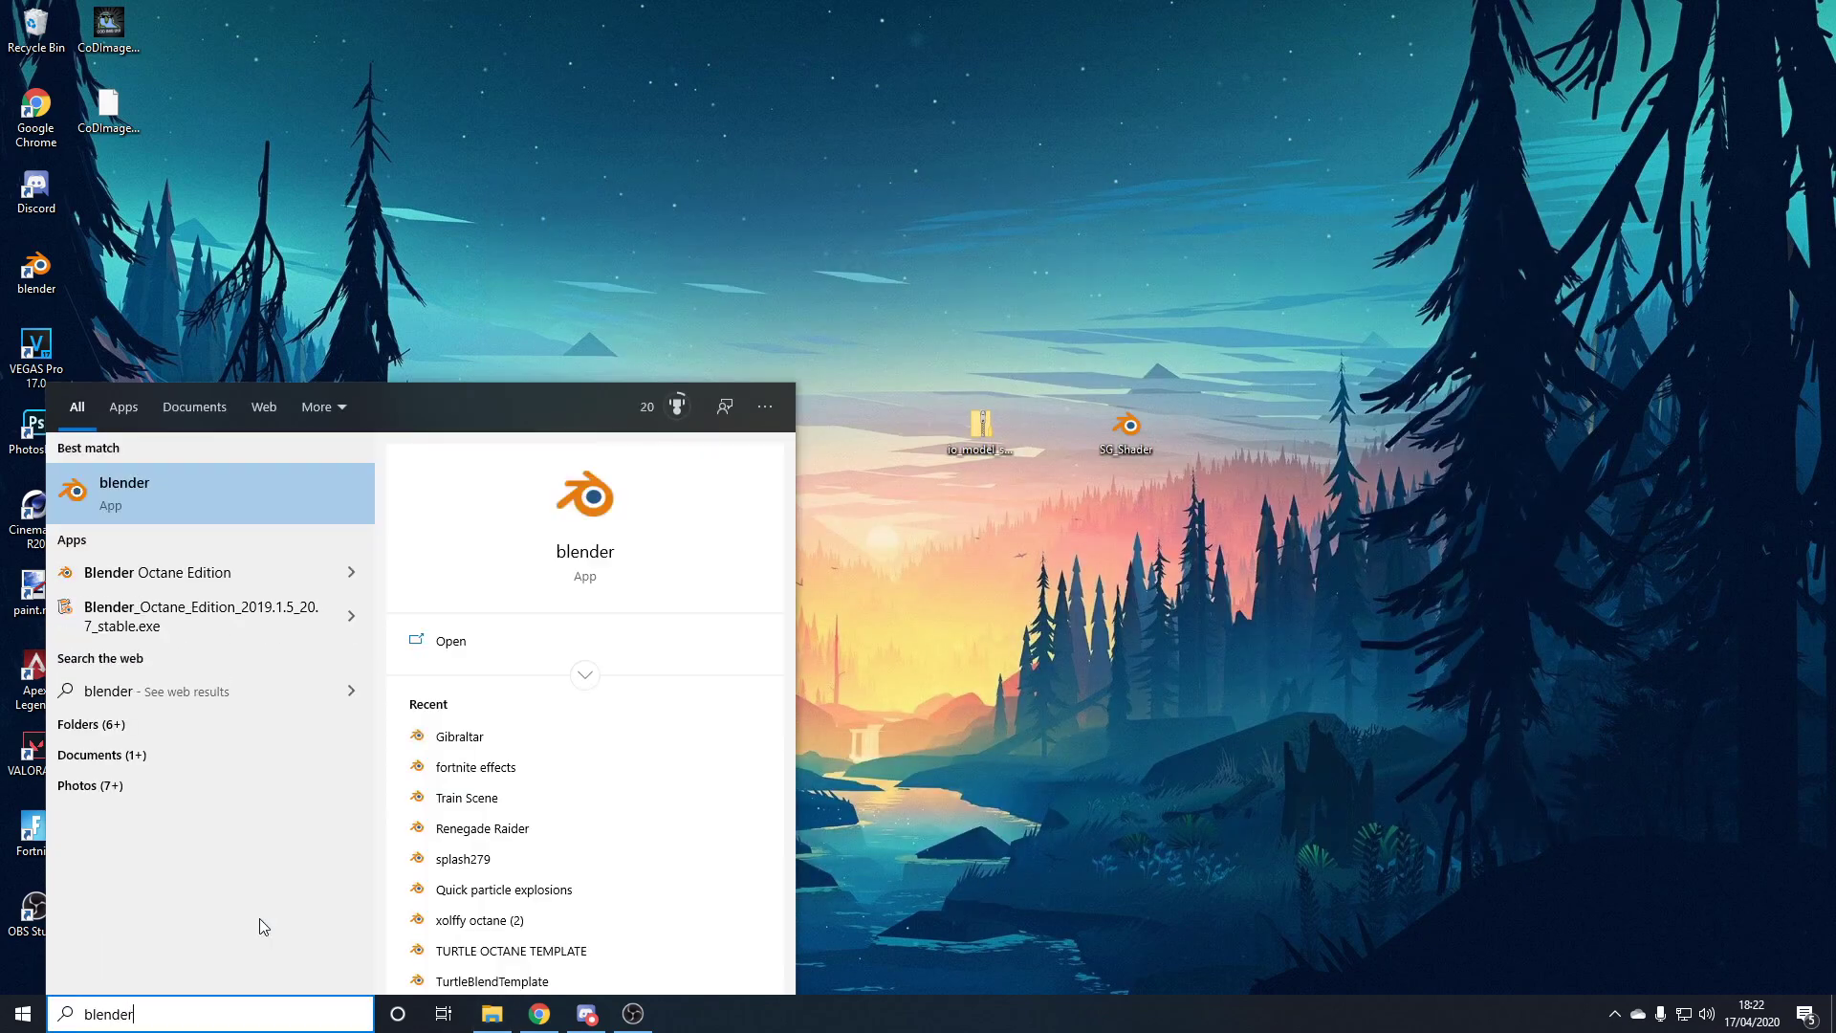
{"action": "left_click", "coordinate": [164, 493]}
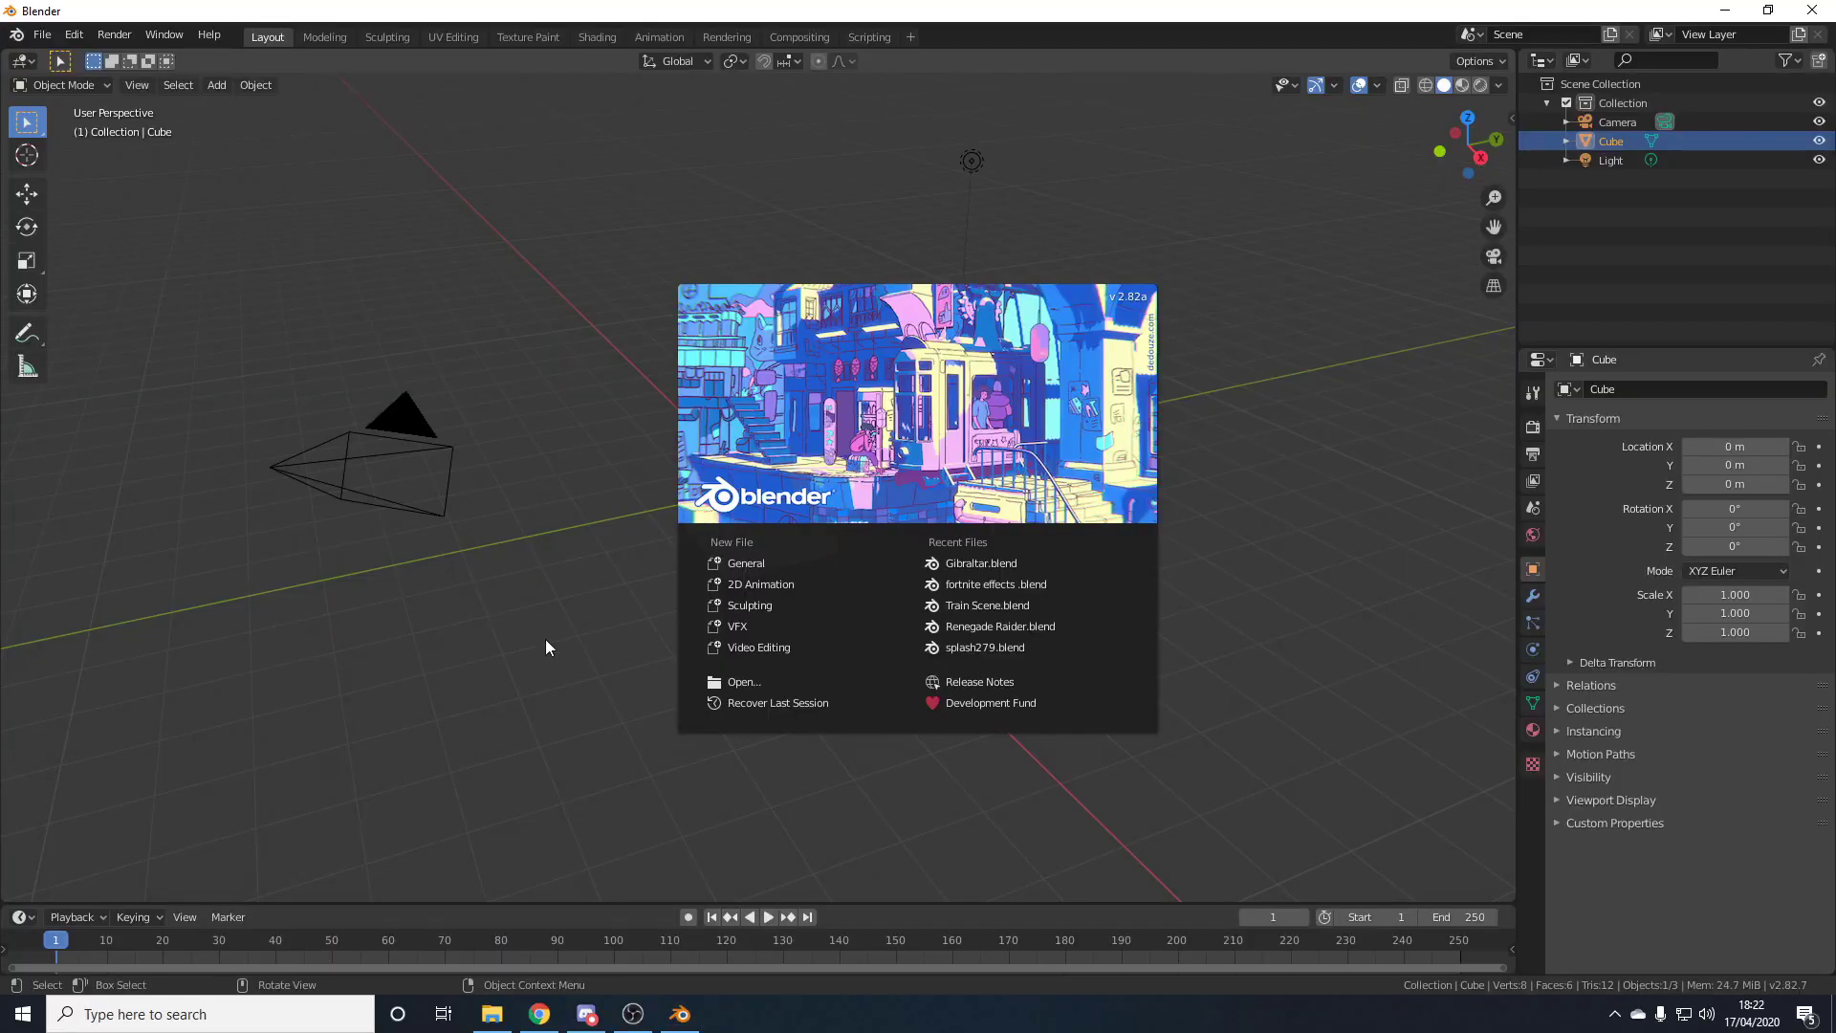
{"action": "left_click", "coordinate": [546, 640]}
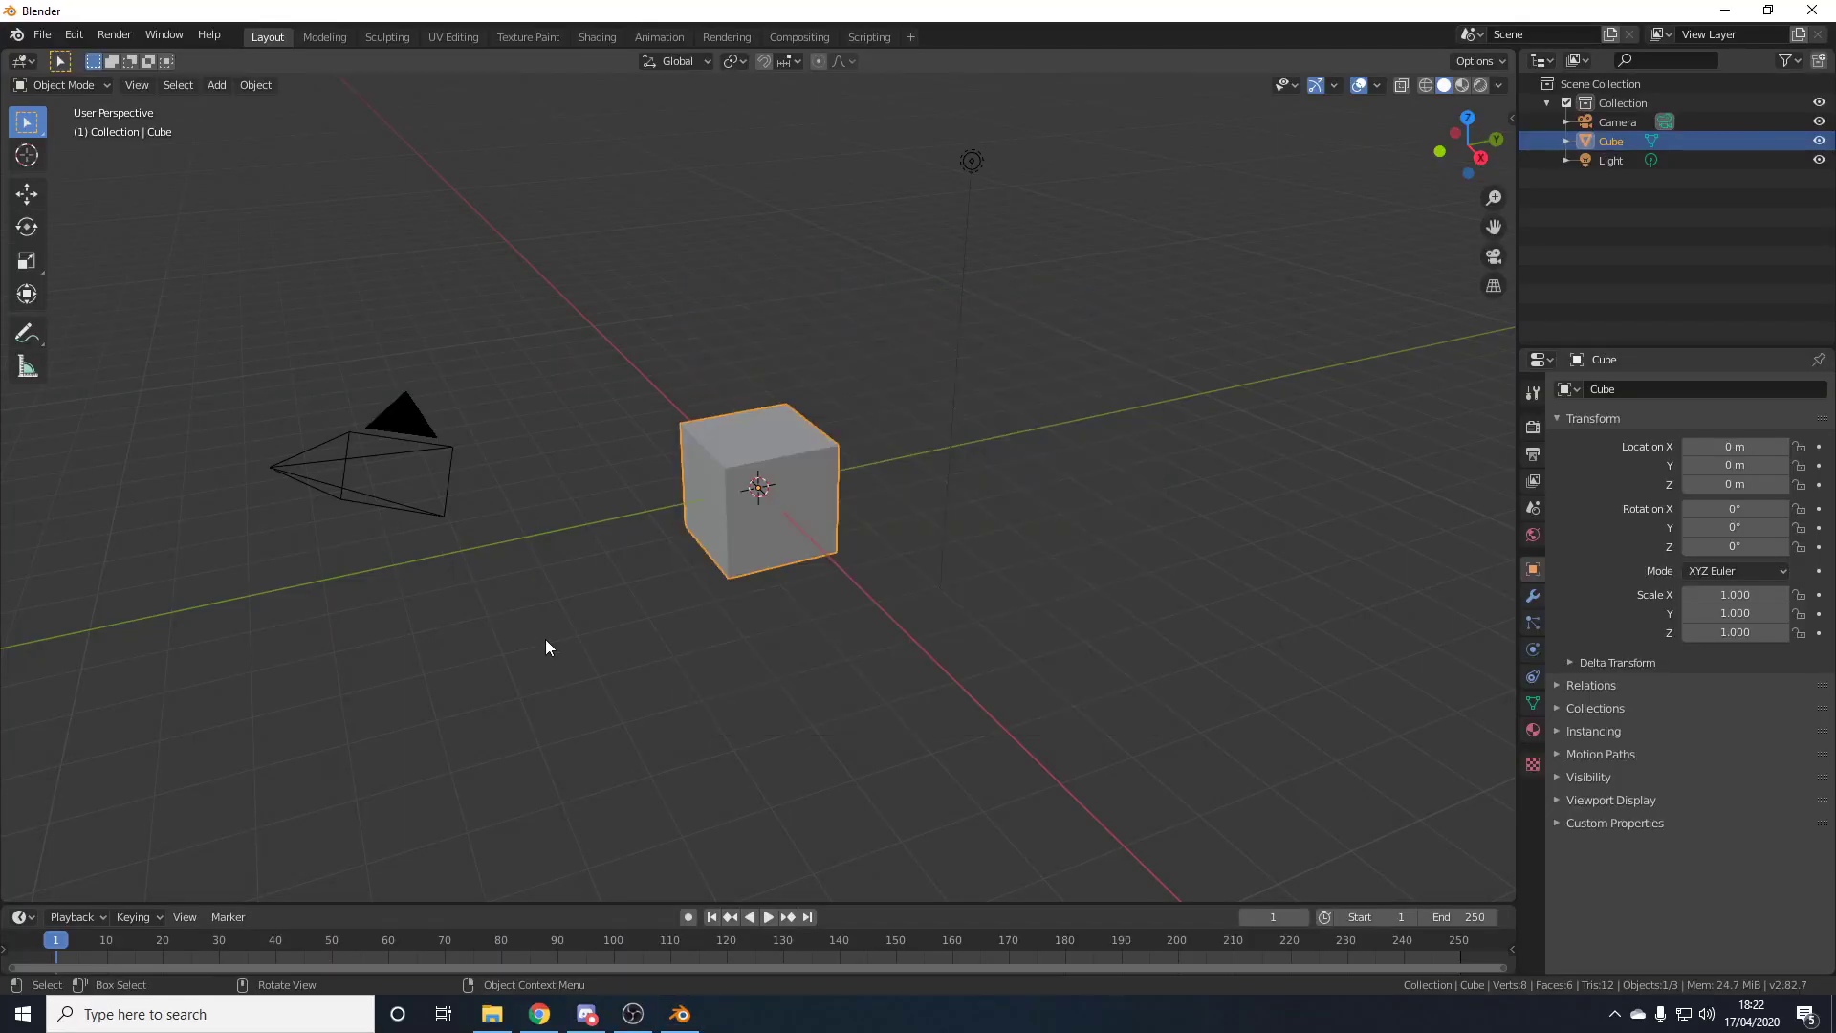
- Look over the exported model files in File Explorer, and check which import formats Blender offers
{"action": "left_click", "coordinate": [491, 1013]}
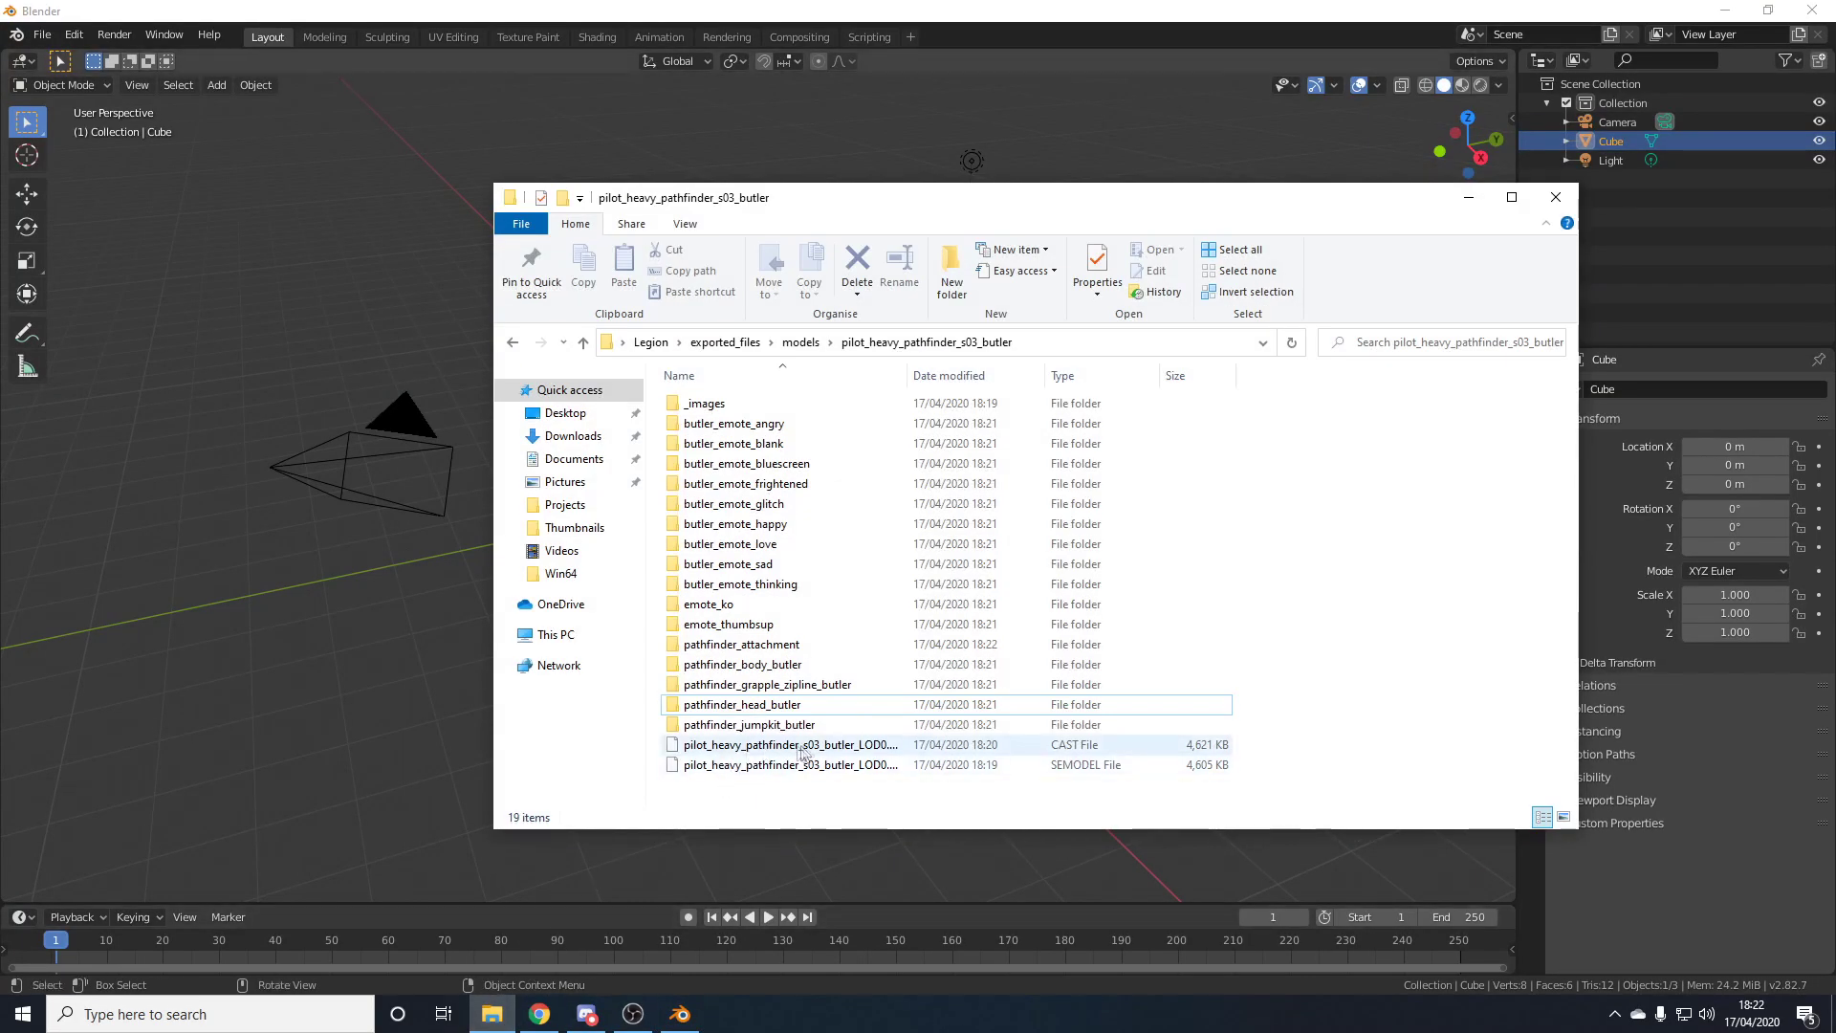
{"action": "left_click", "coordinate": [1470, 196]}
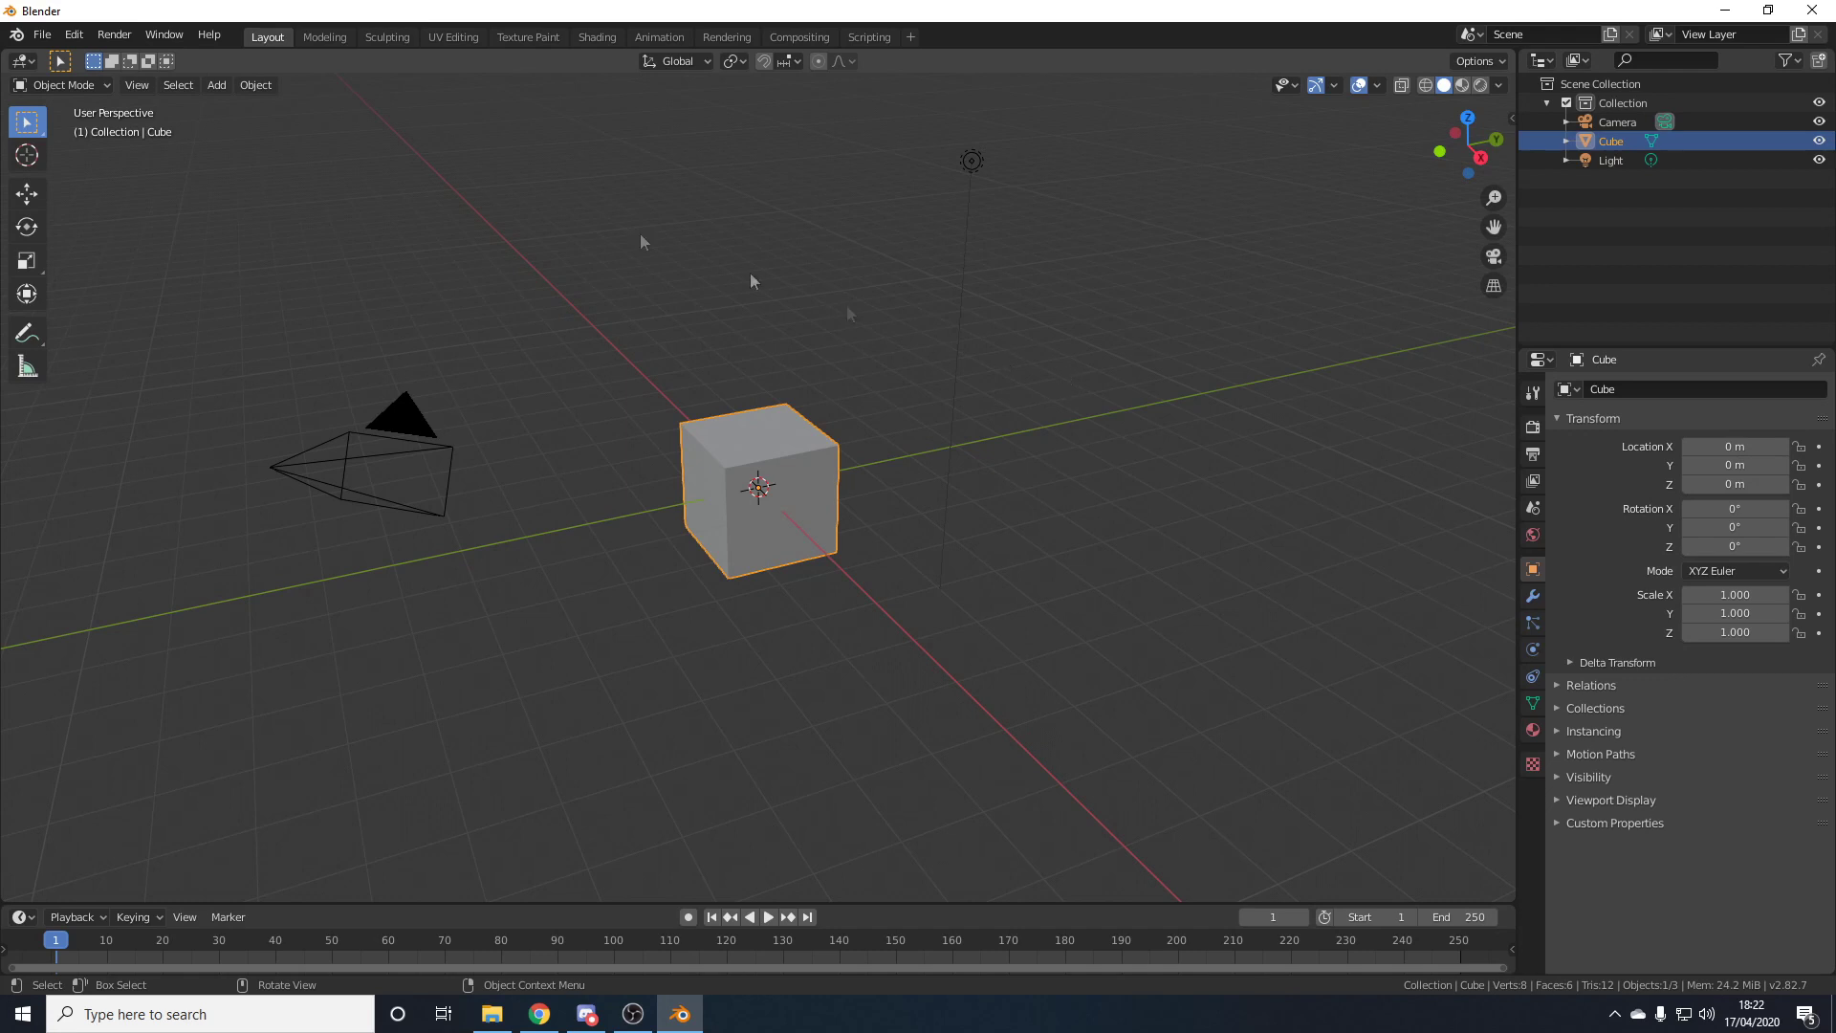
{"action": "left_click", "coordinate": [43, 36]}
{"action": "mouse_move", "coordinate": [134, 291]}
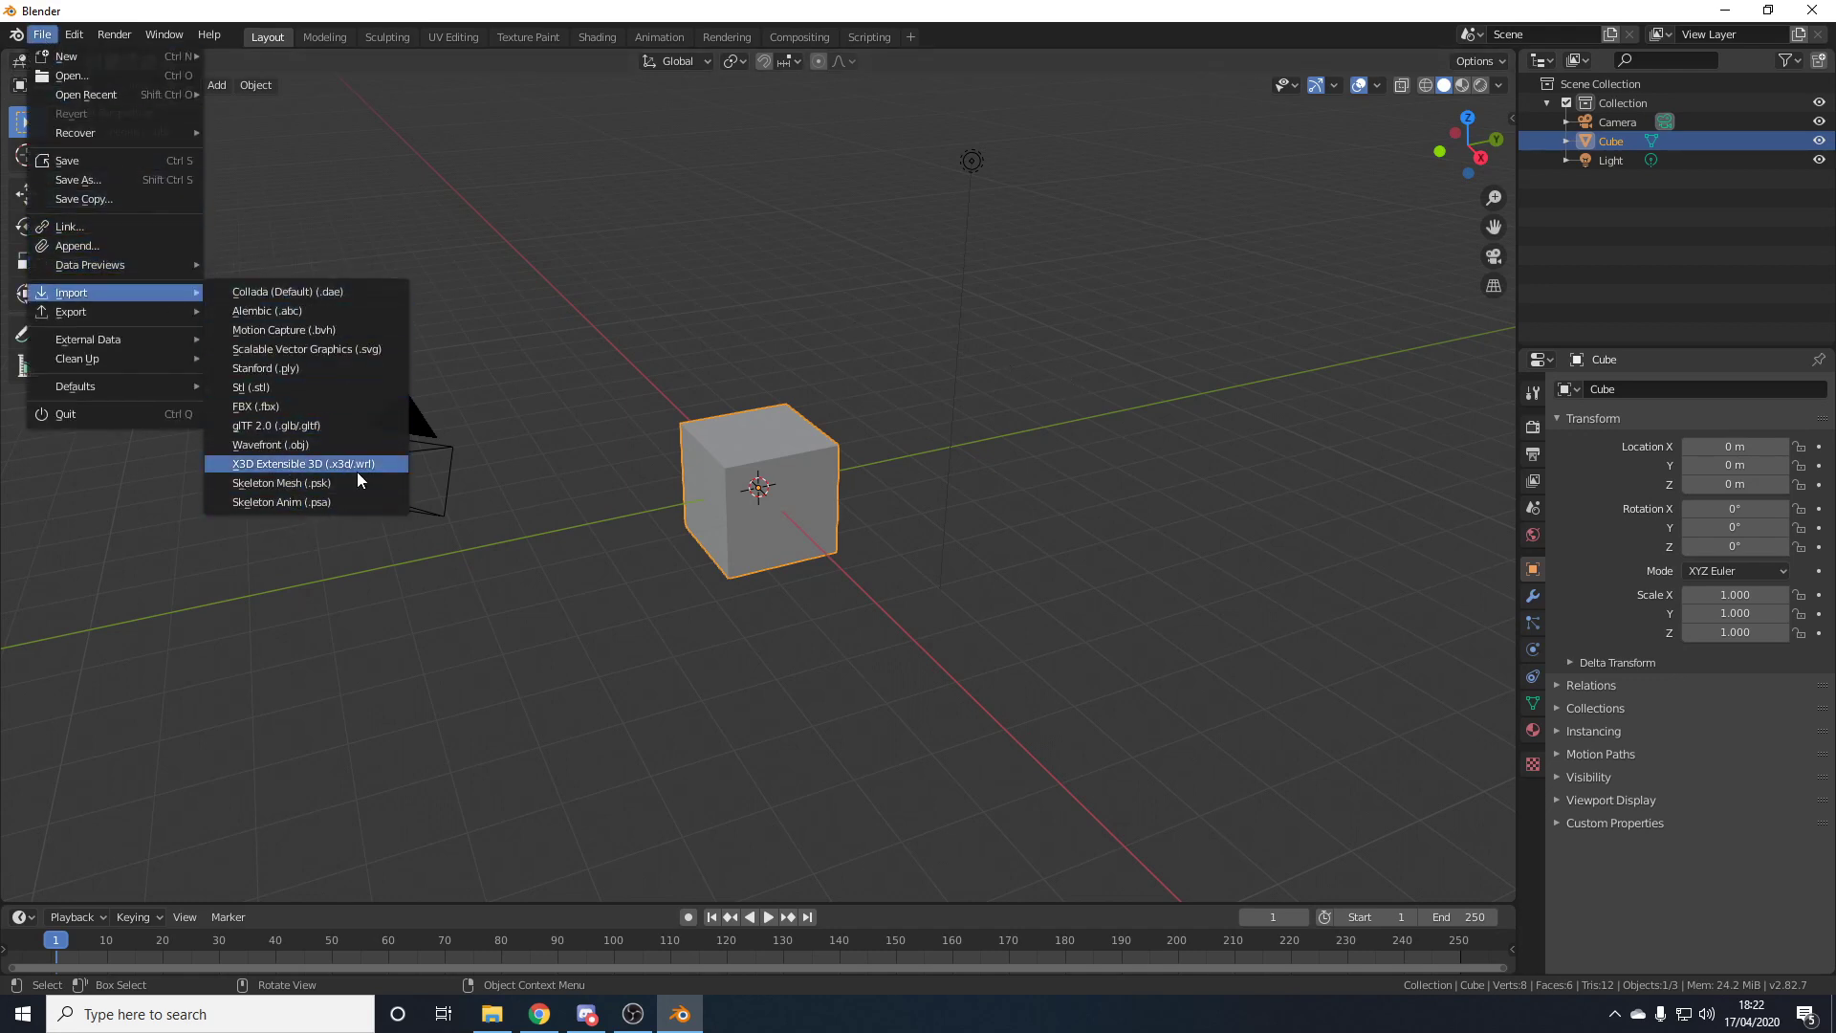
- Switch to Chrome and look up the ZIP download option on the io_model_semodel GitHub page for the blender-28 branch
{"action": "left_click", "coordinate": [551, 1002]}
{"action": "left_click", "coordinate": [578, 16]}
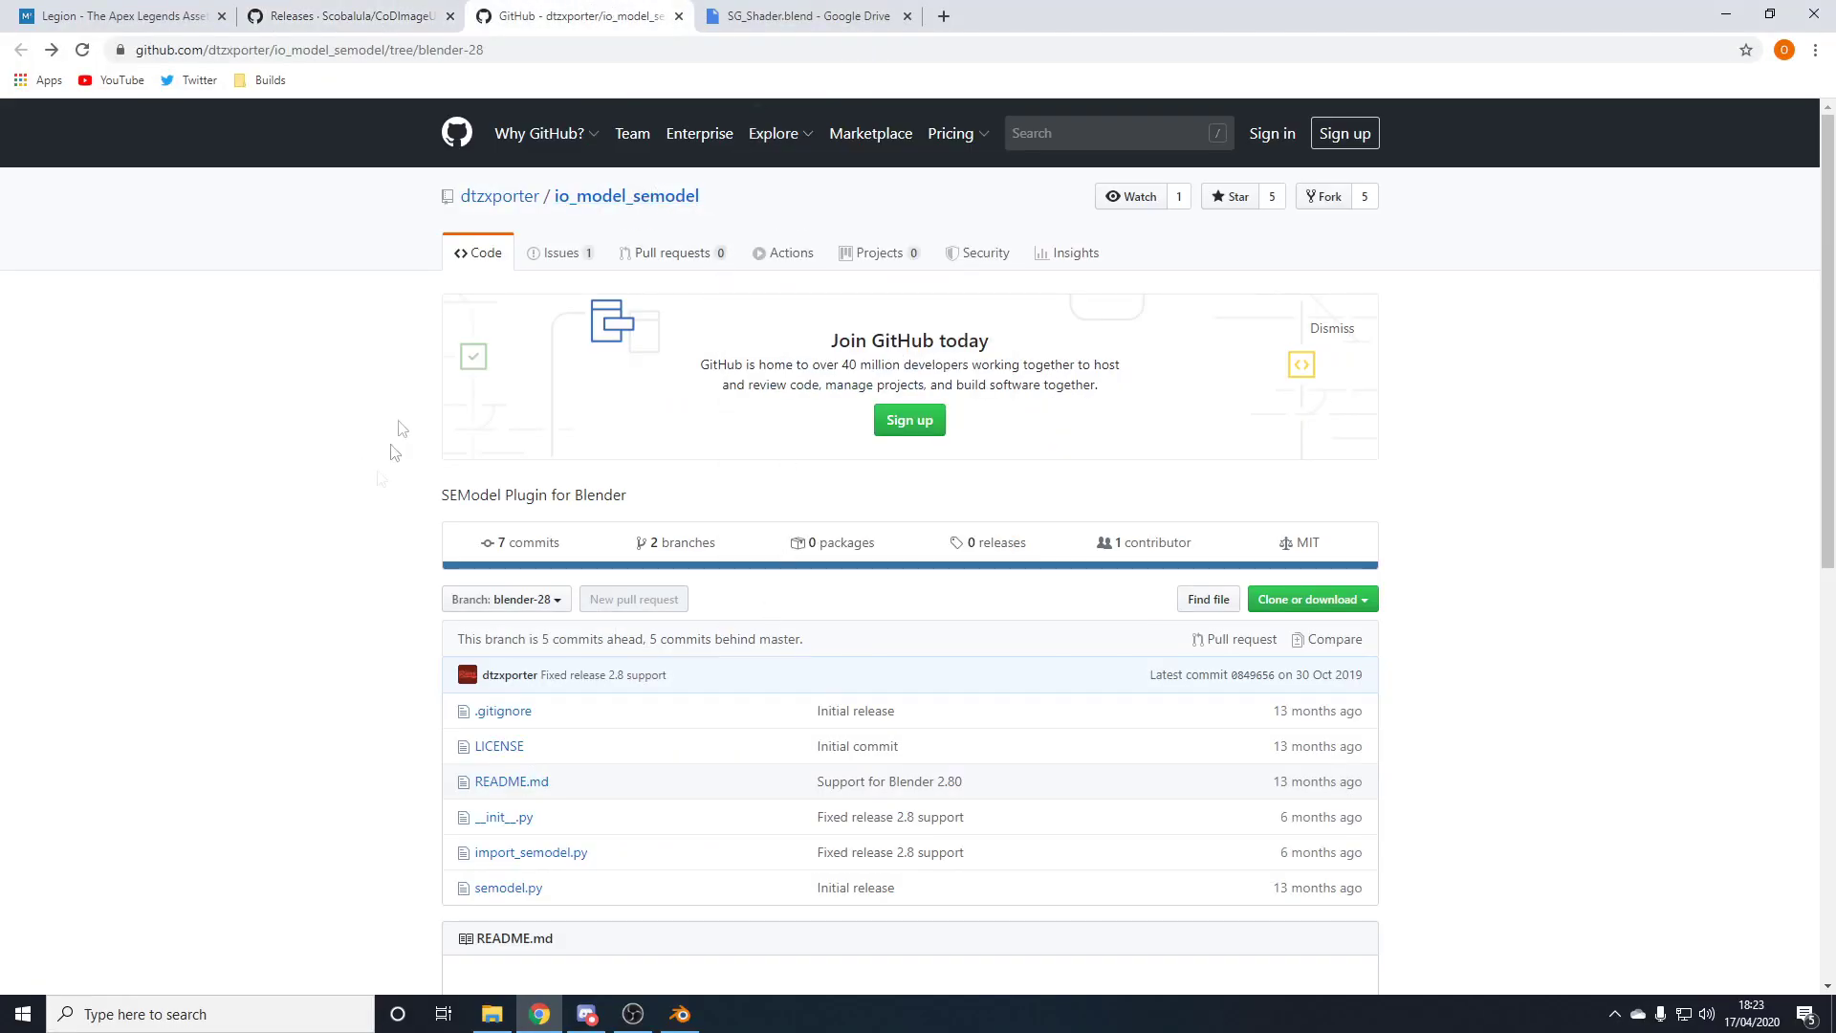
{"action": "scroll", "coordinate": [705, 533], "scroll_direction": "down", "scroll_amount": 2}
{"action": "scroll", "coordinate": [492, 532], "scroll_direction": "up", "scroll_amount": 2}
{"action": "left_click", "coordinate": [1376, 602]}
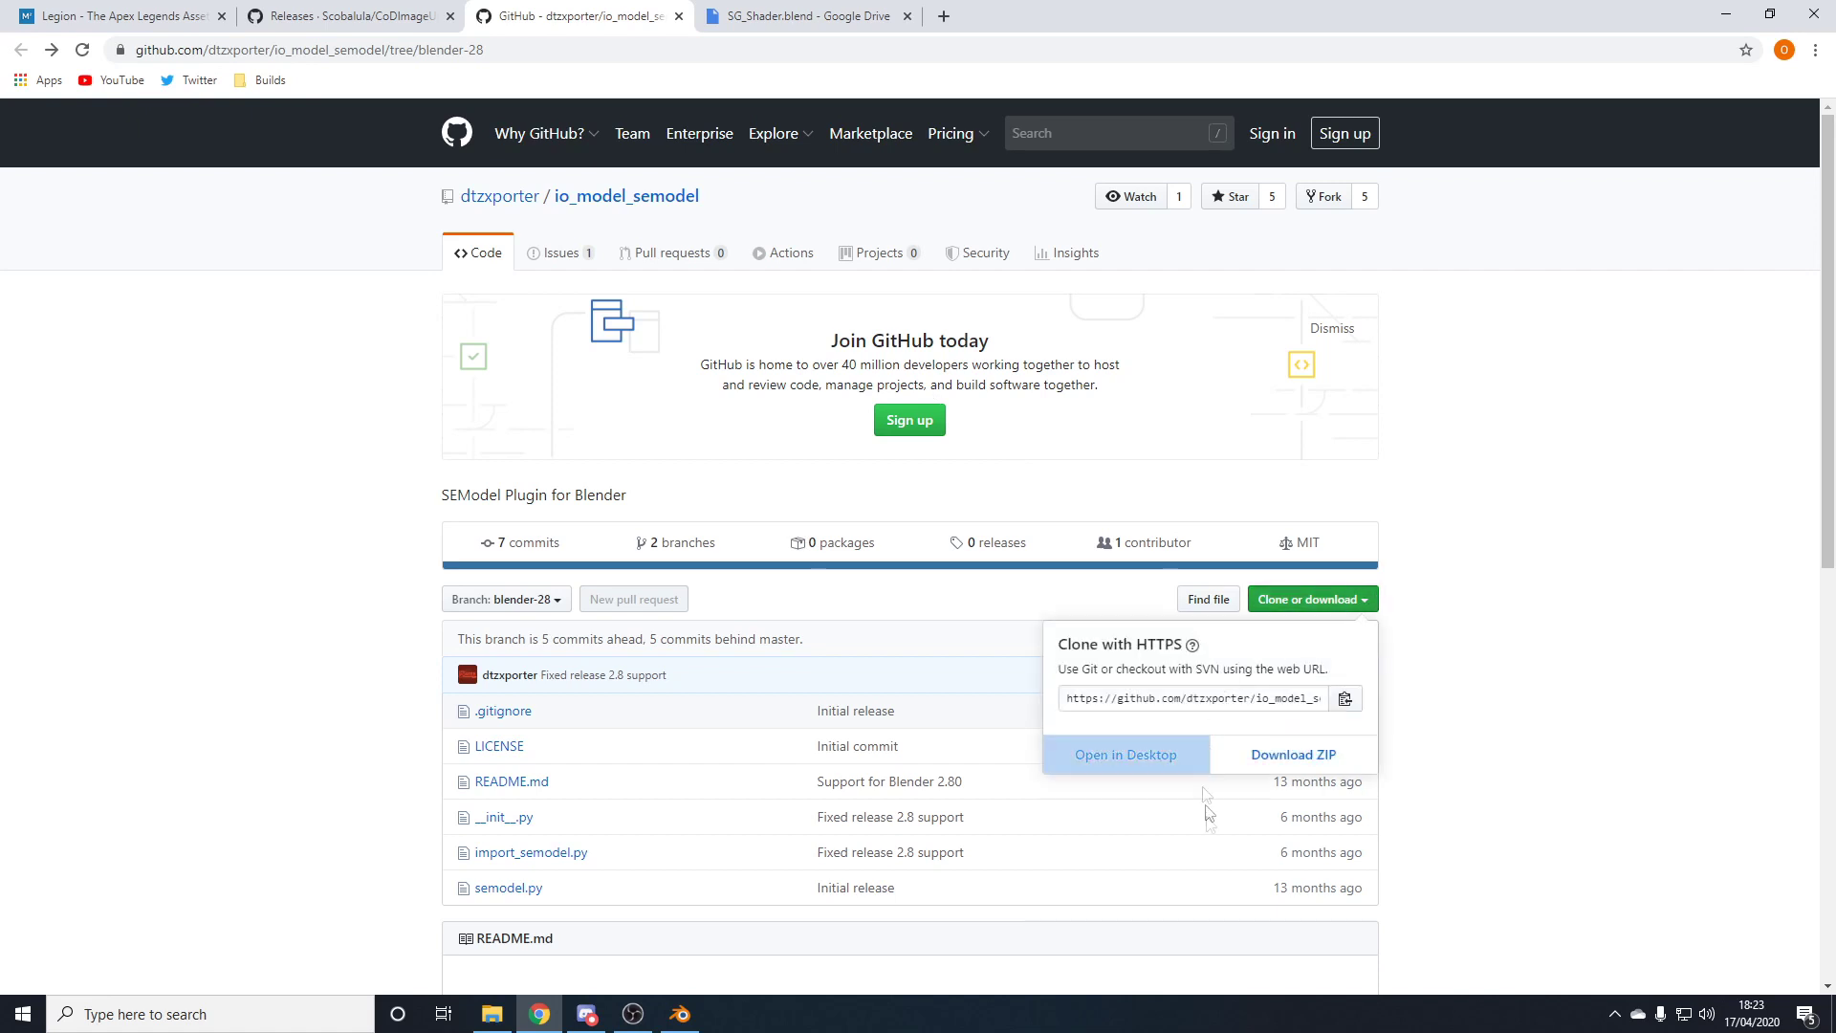
{"action": "left_click", "coordinate": [1419, 746]}
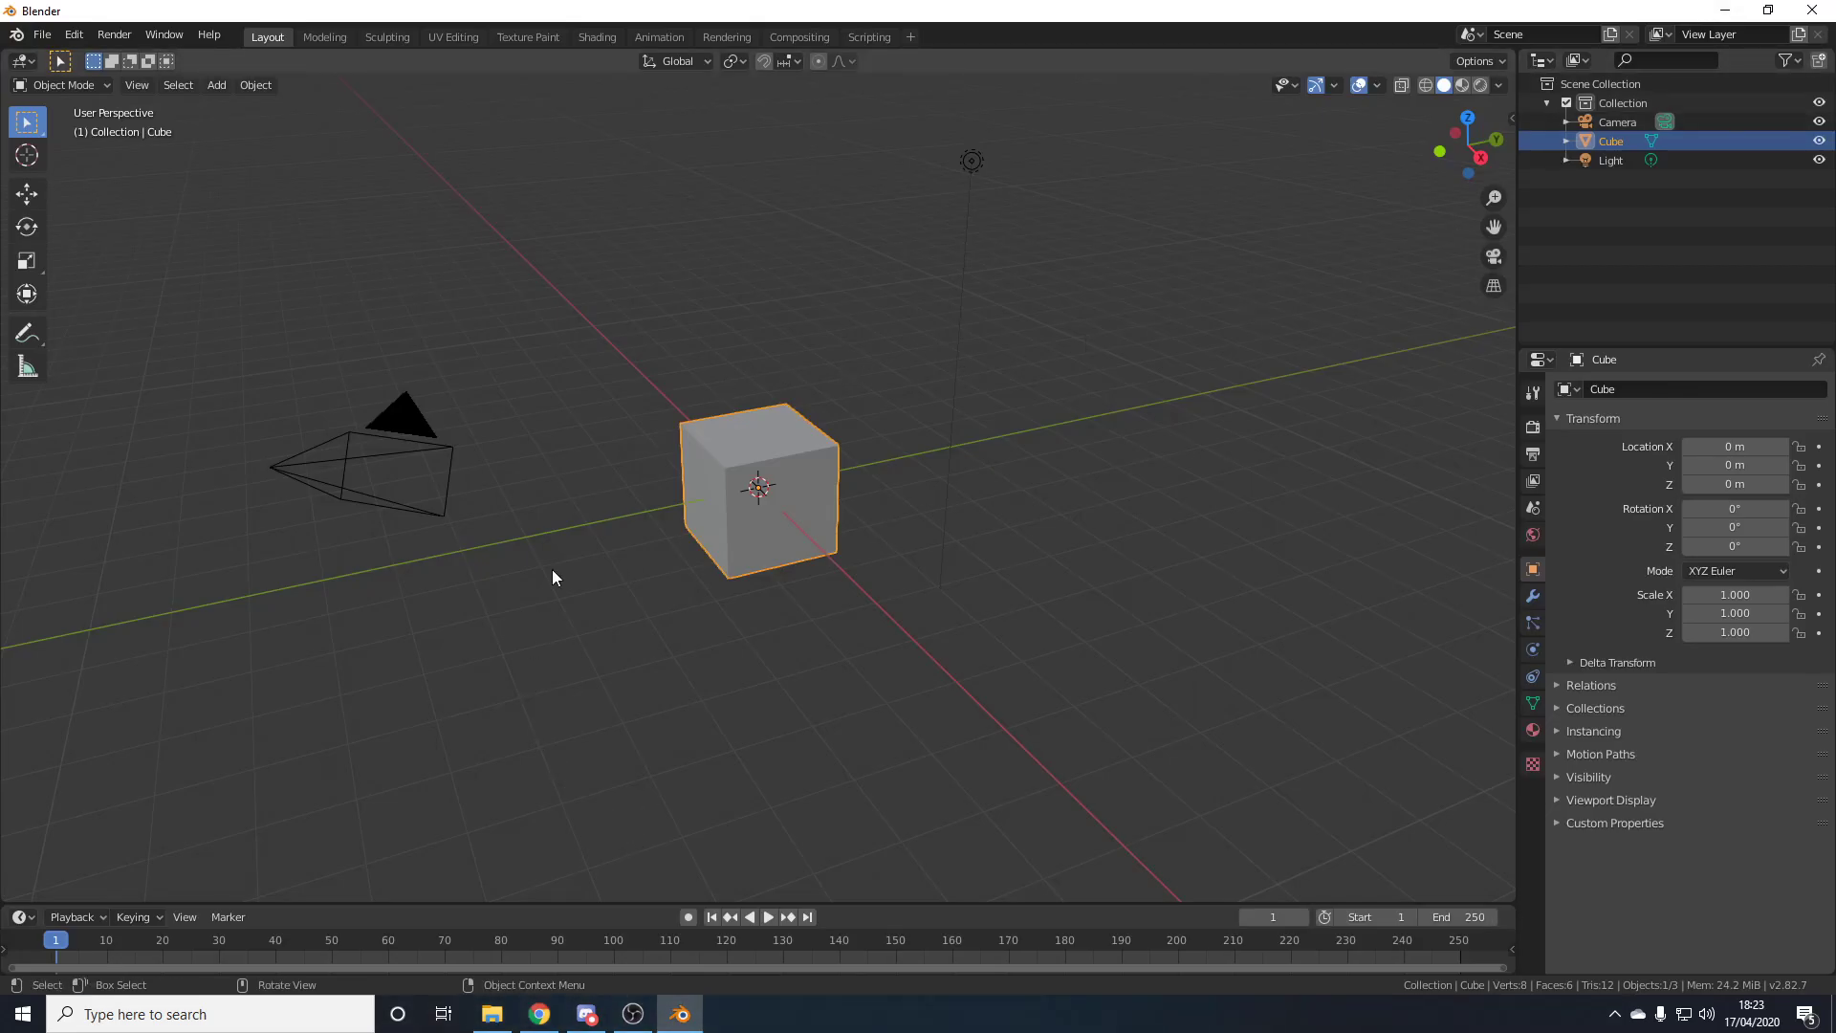
- Install the add-on from io_model_semodel-blender-28.zip on the Desktop in Blender's preferences, and enable Import-Export: SEModel Support
{"action": "left_click", "coordinate": [552, 578]}
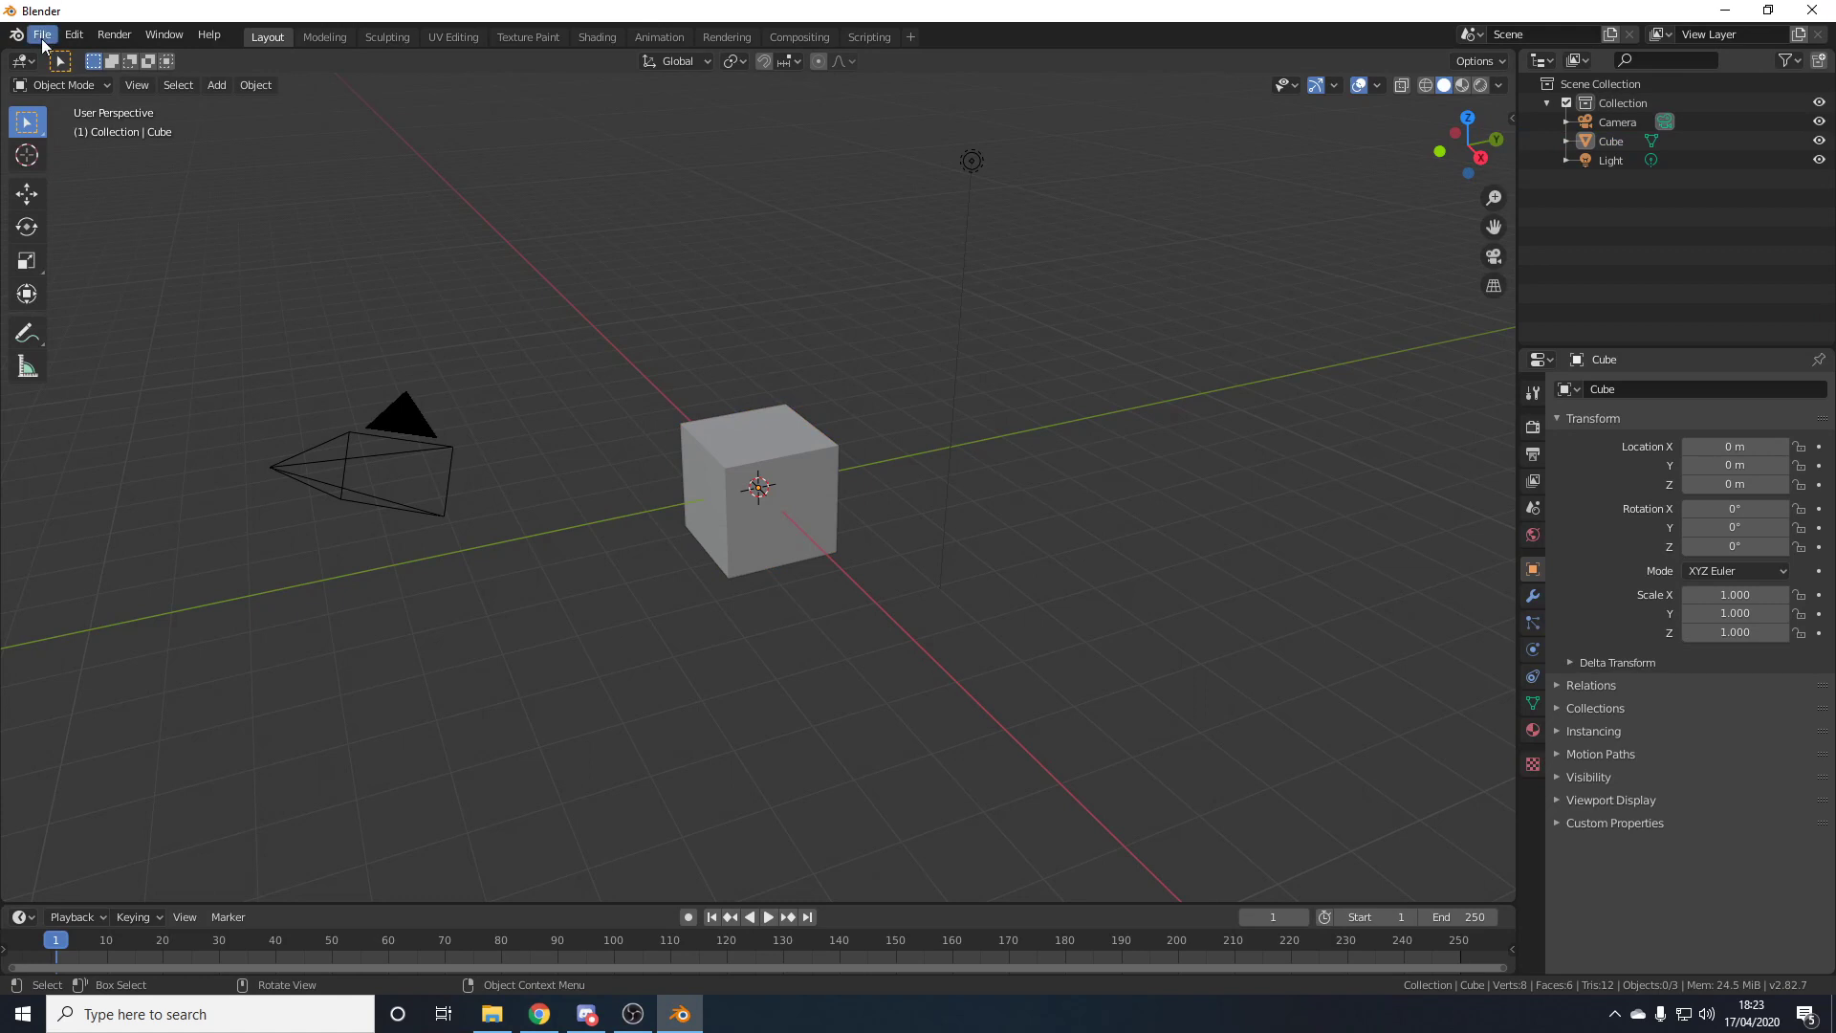
{"action": "left_click", "coordinate": [42, 39]}
{"action": "mouse_move", "coordinate": [76, 38]}
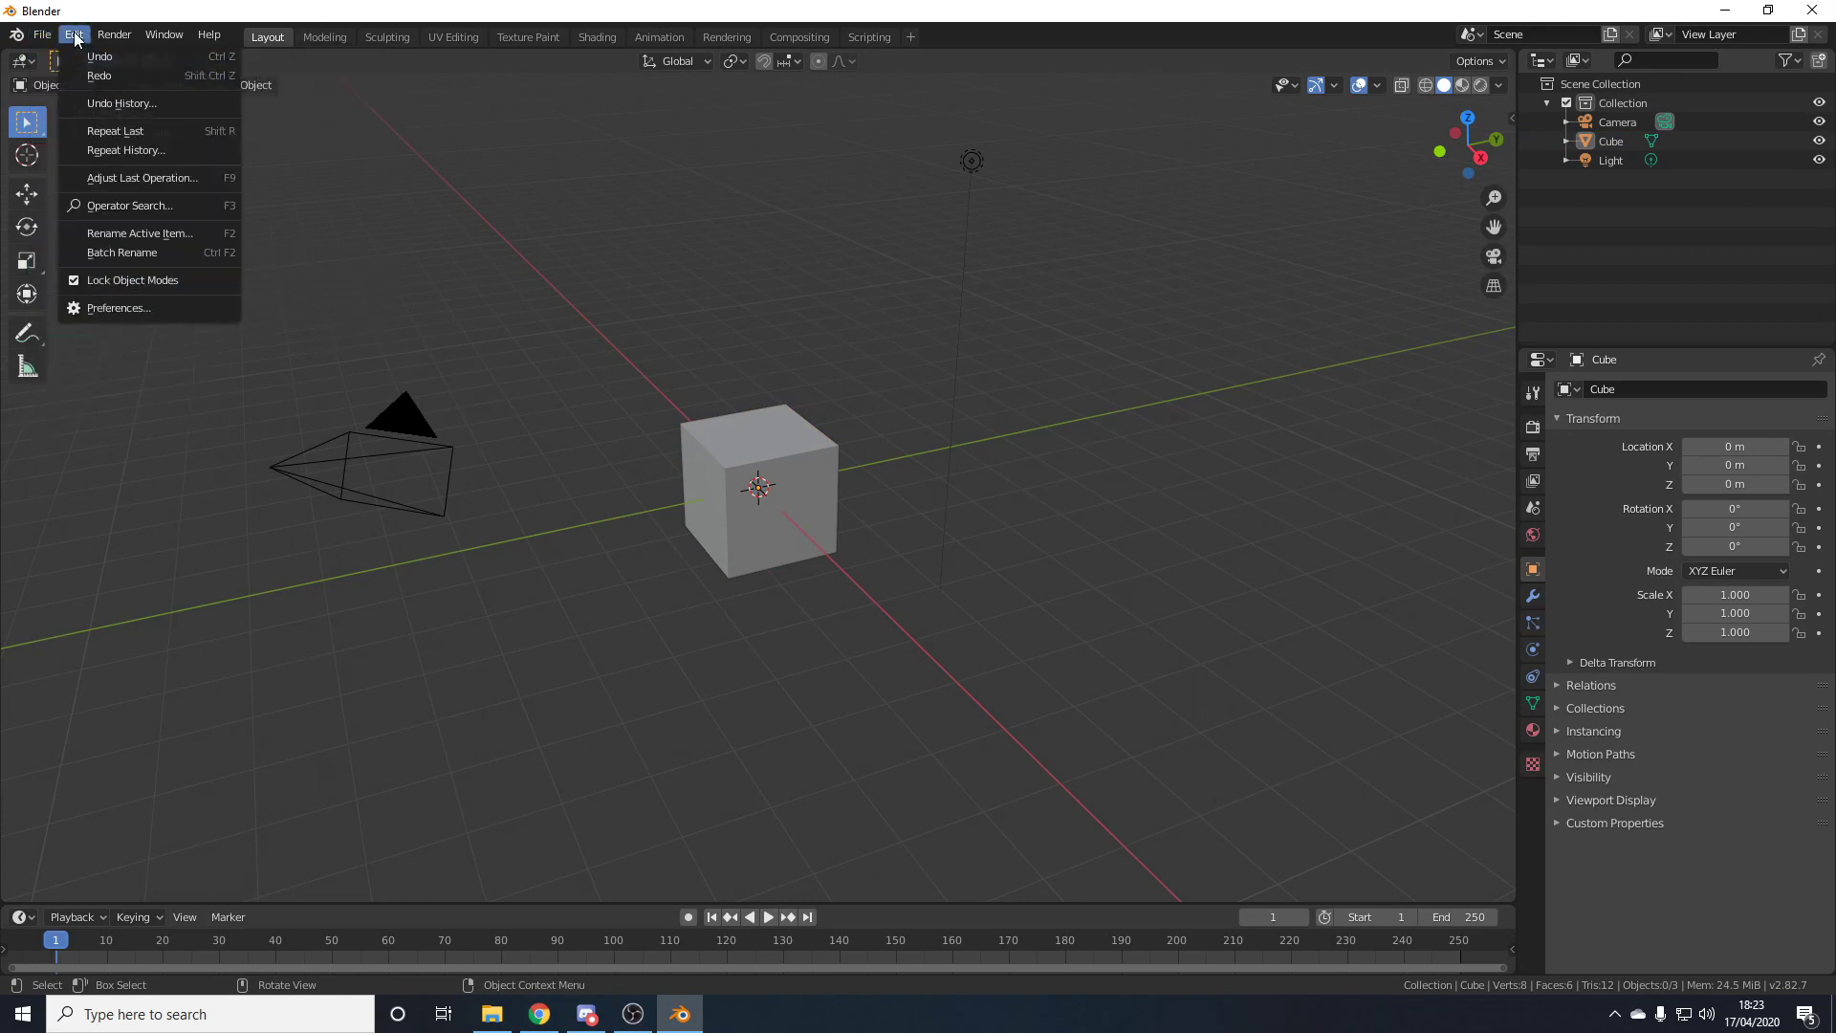
{"action": "left_click", "coordinate": [113, 308]}
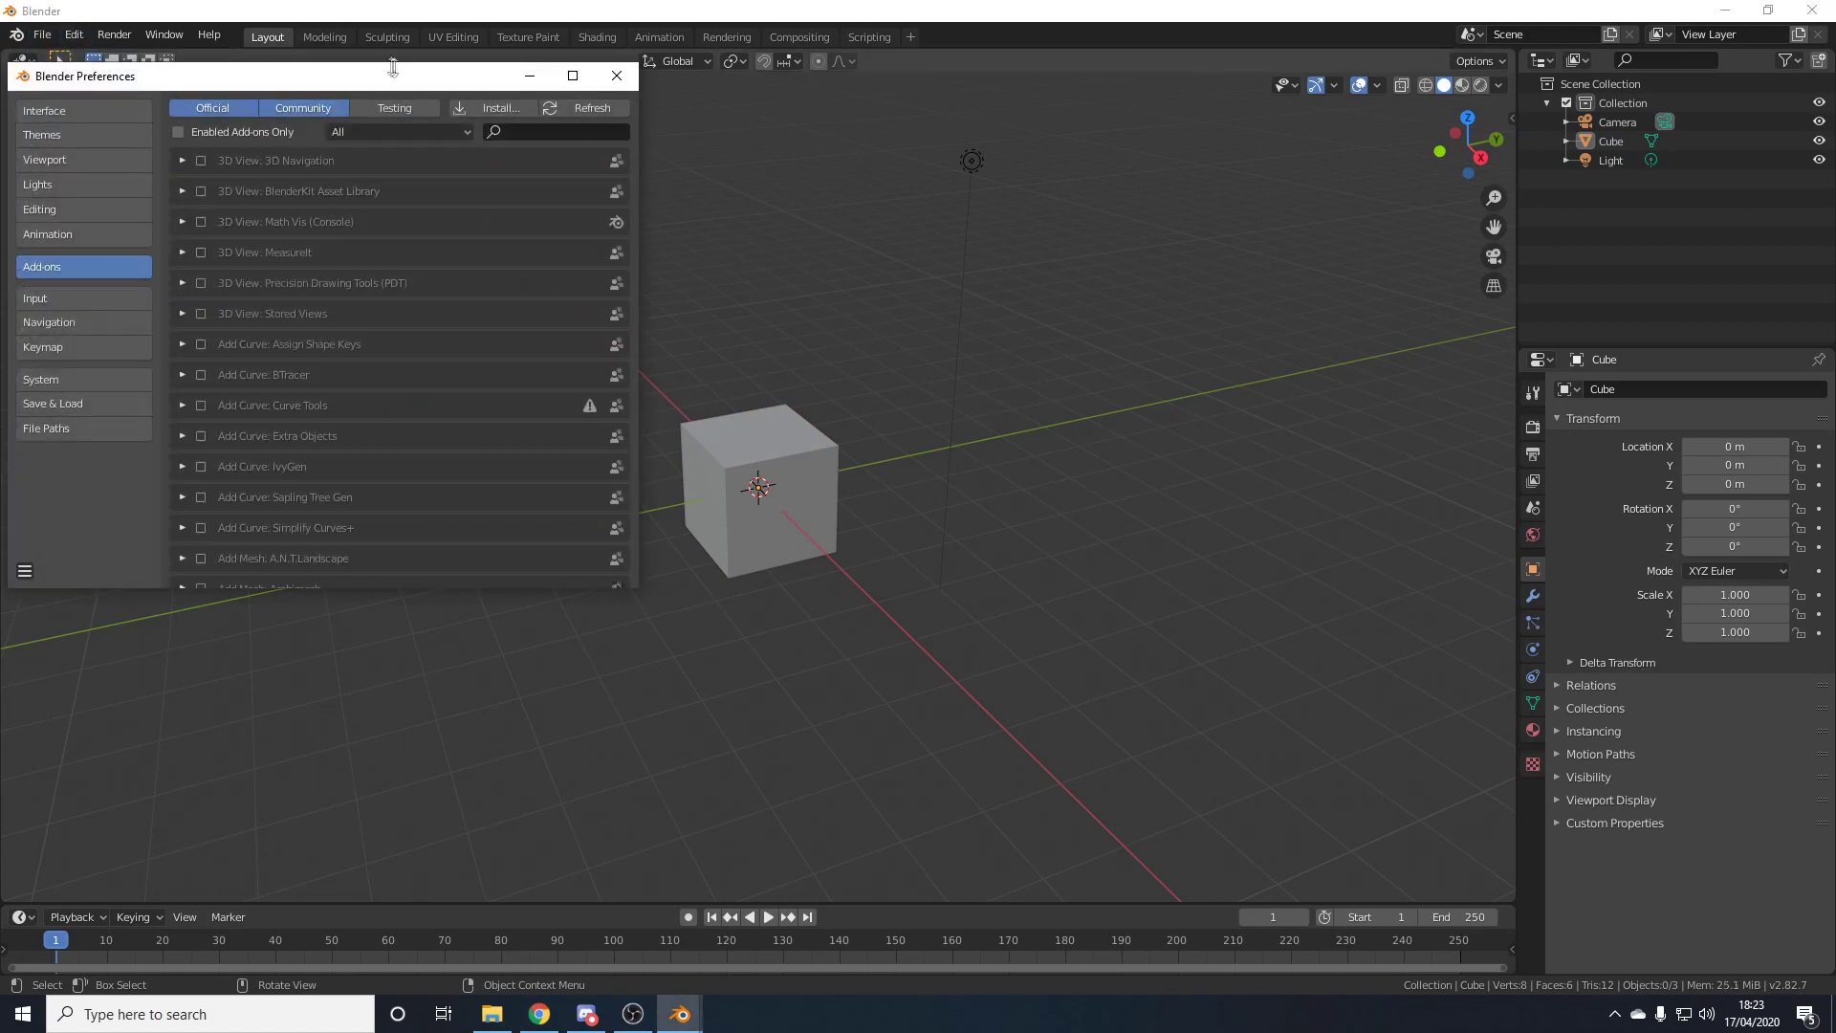
{"action": "left_click_drag", "start_coordinate": [393, 67], "coordinate": [393, 96]}
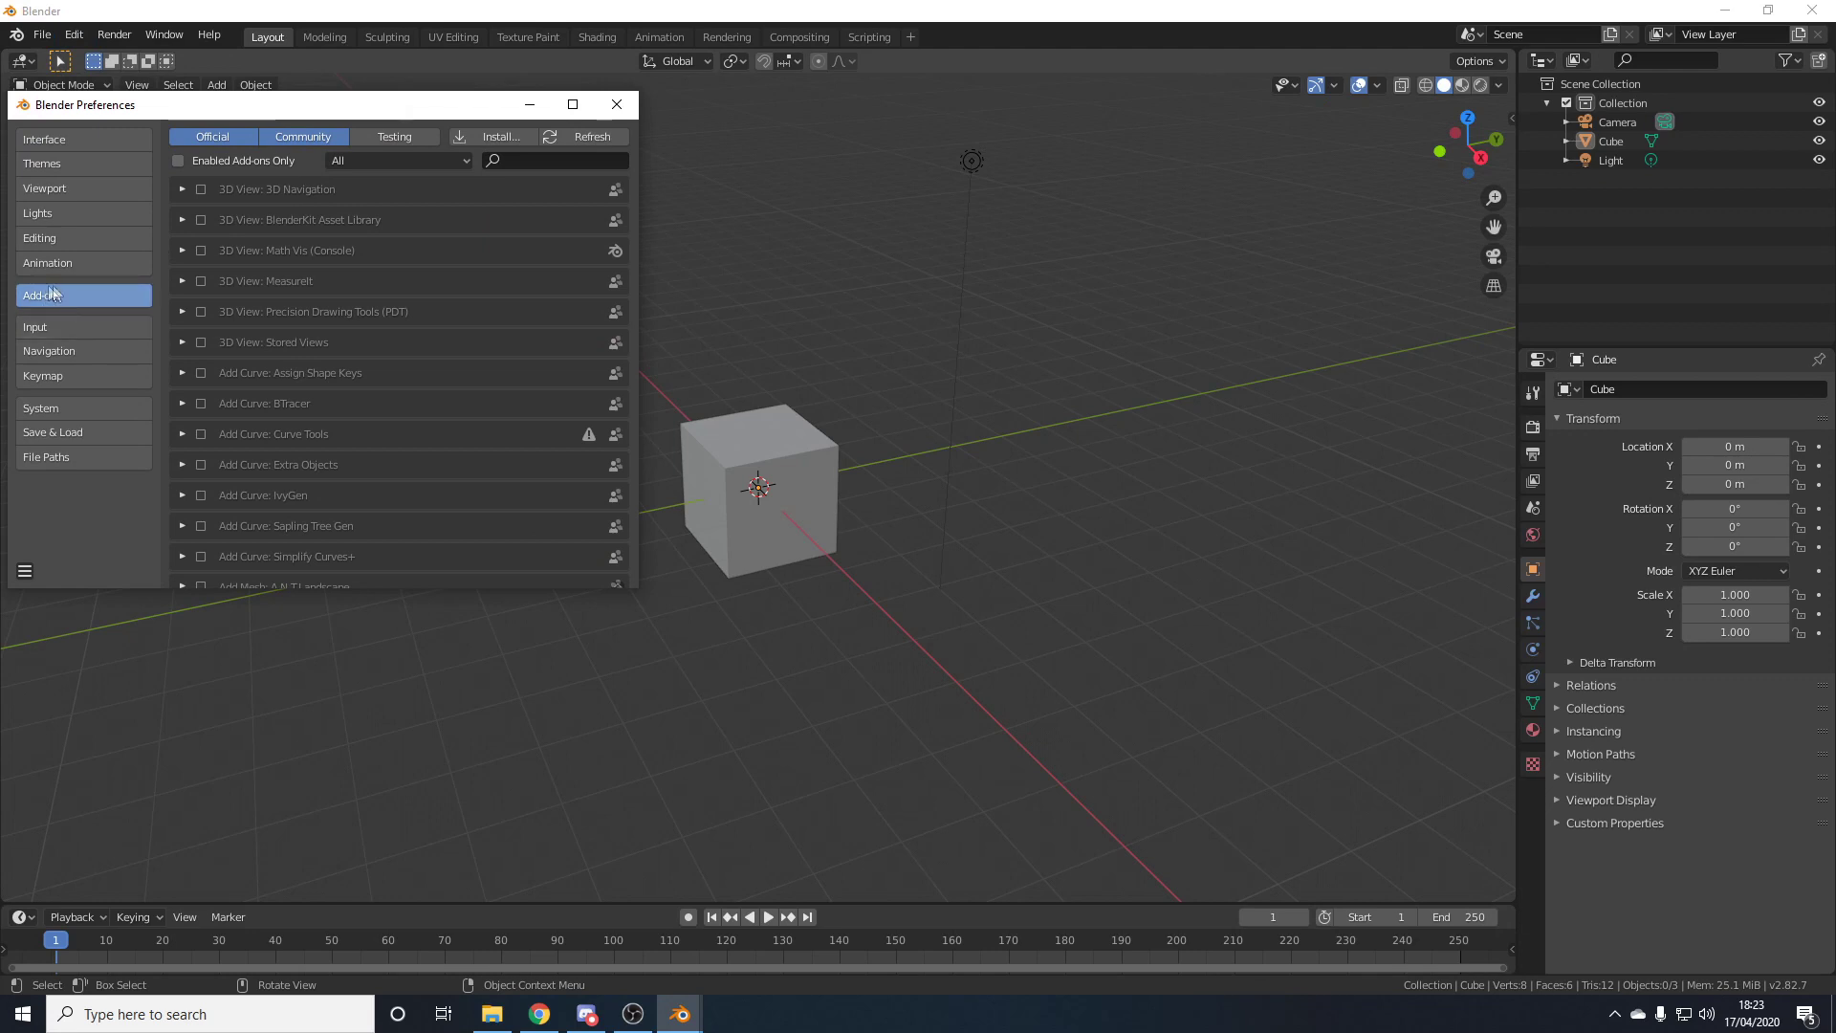
{"action": "left_click", "coordinate": [490, 137]}
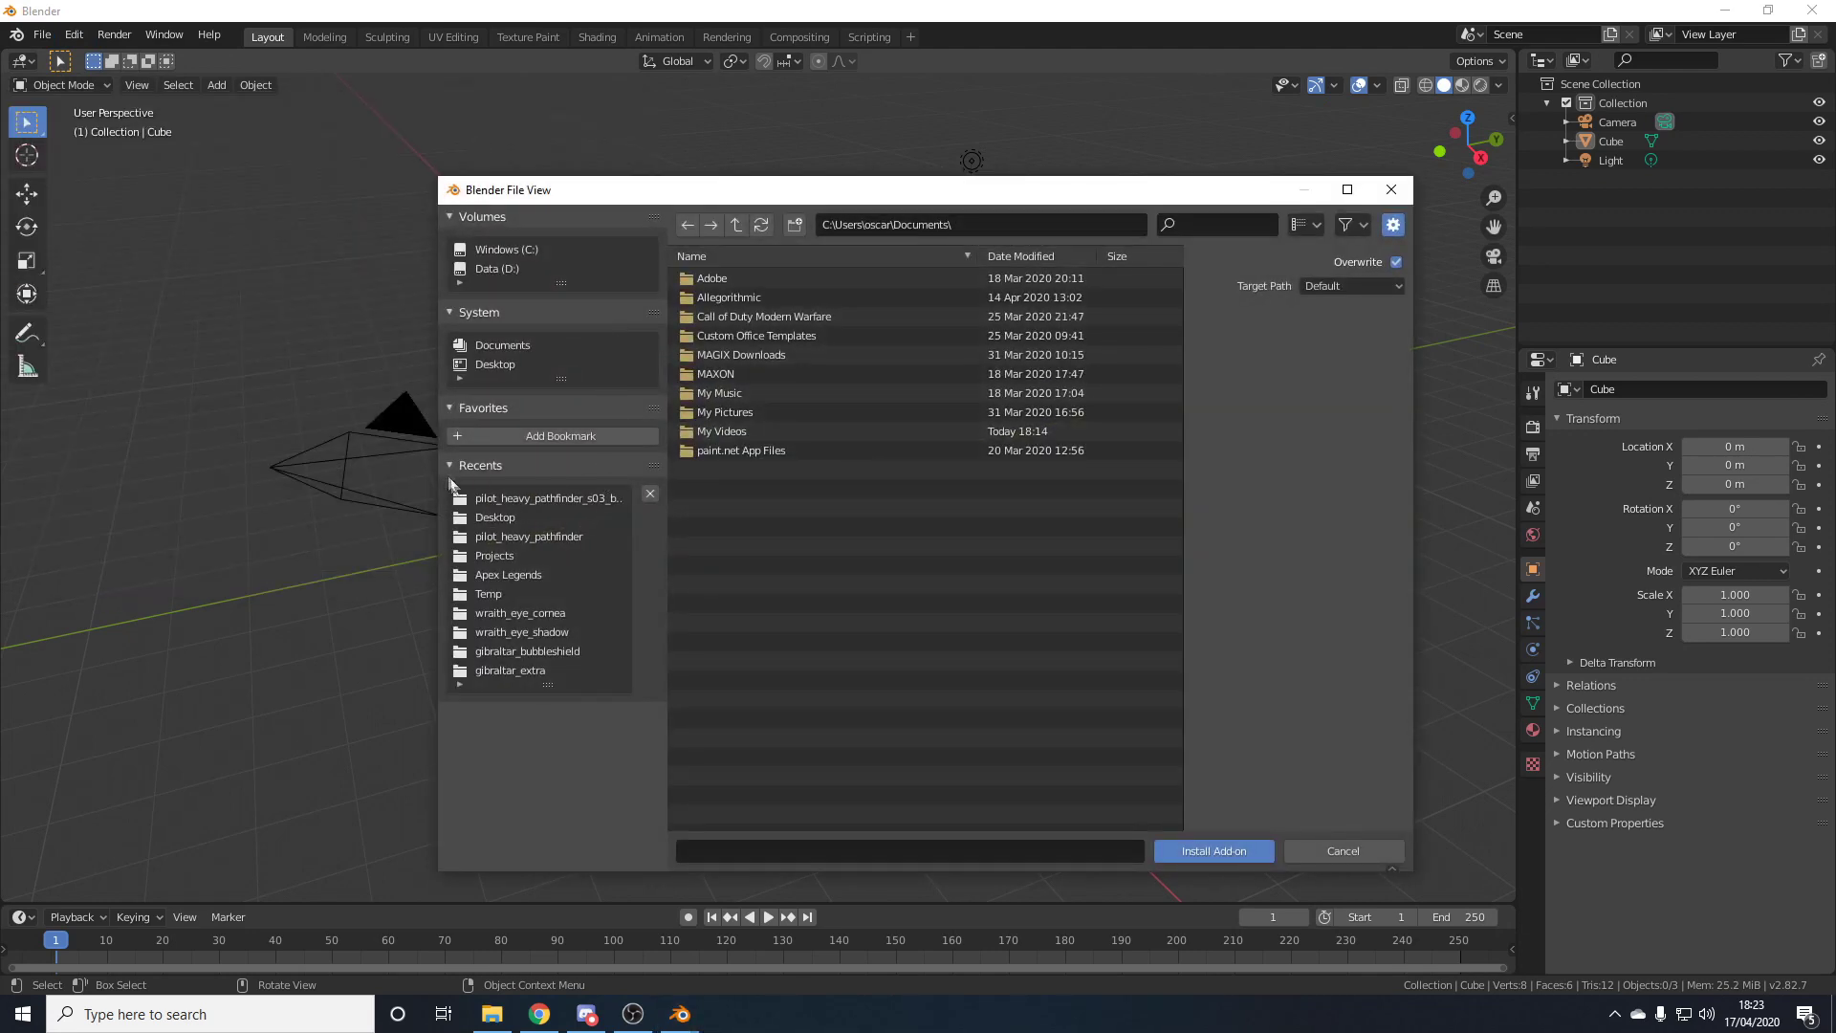
{"action": "left_click", "coordinate": [463, 368]}
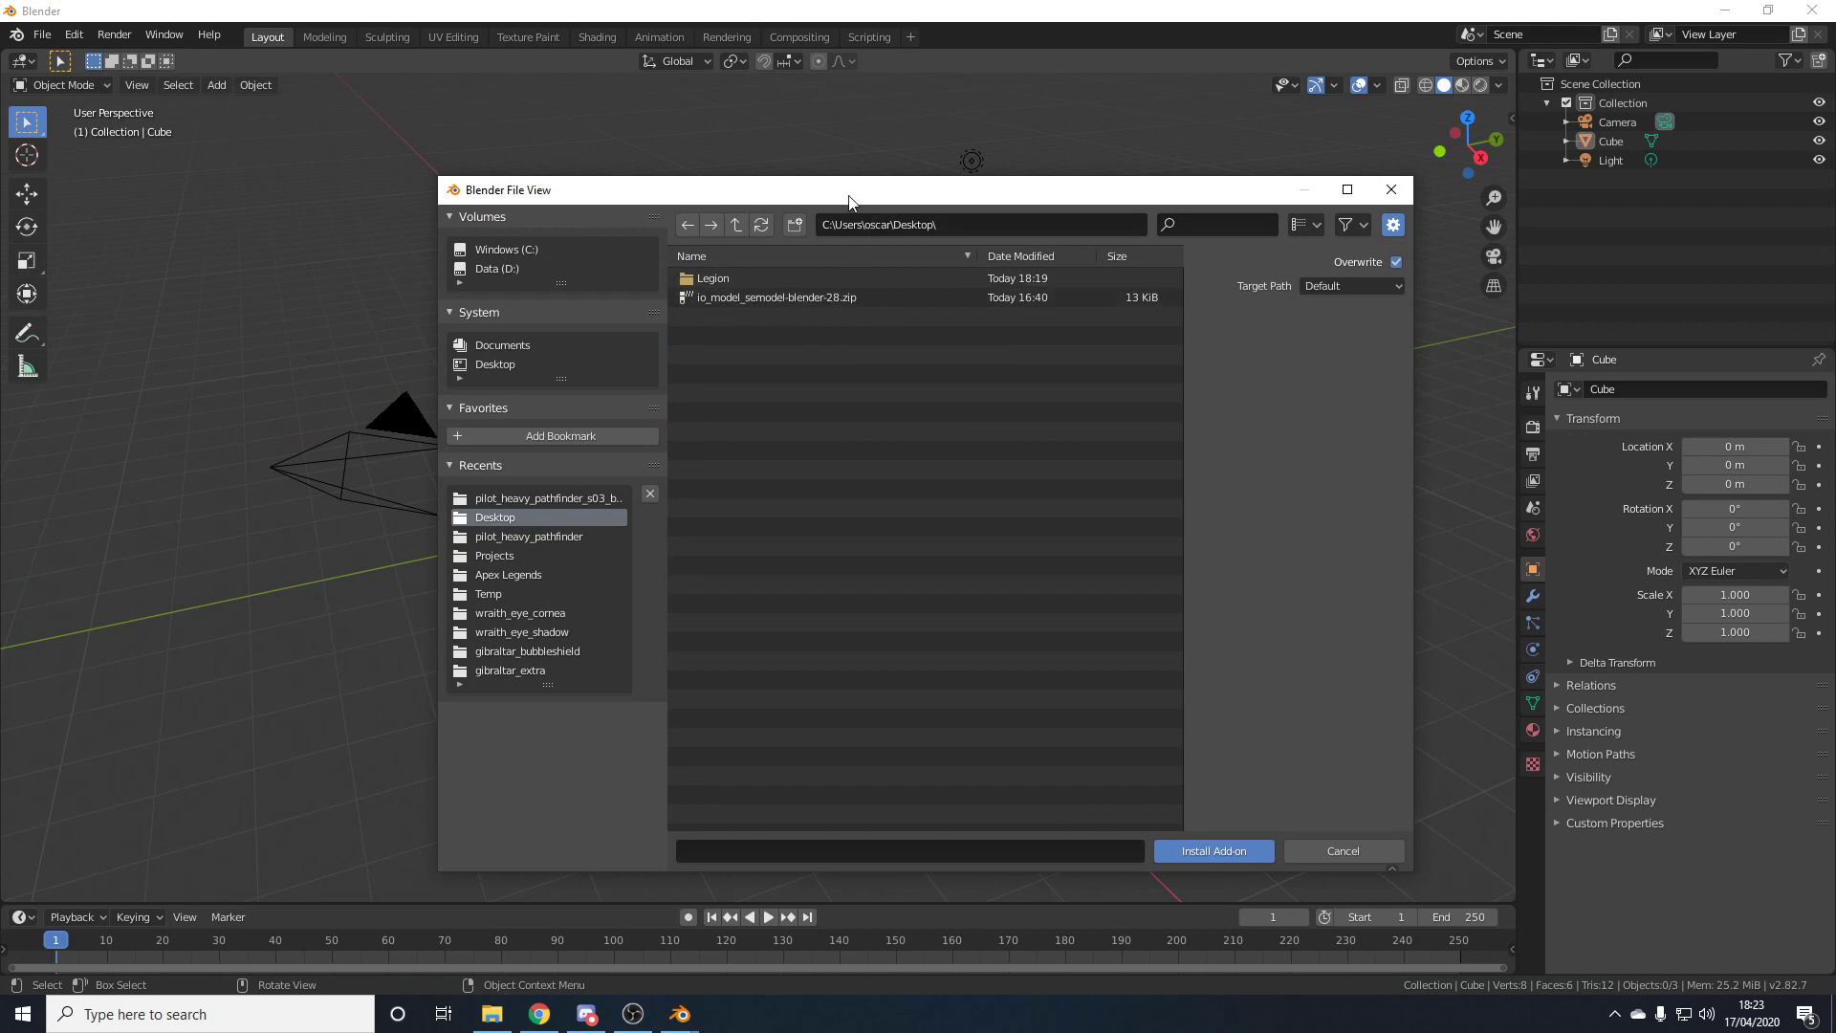
{"action": "double_click", "coordinate": [832, 297]}
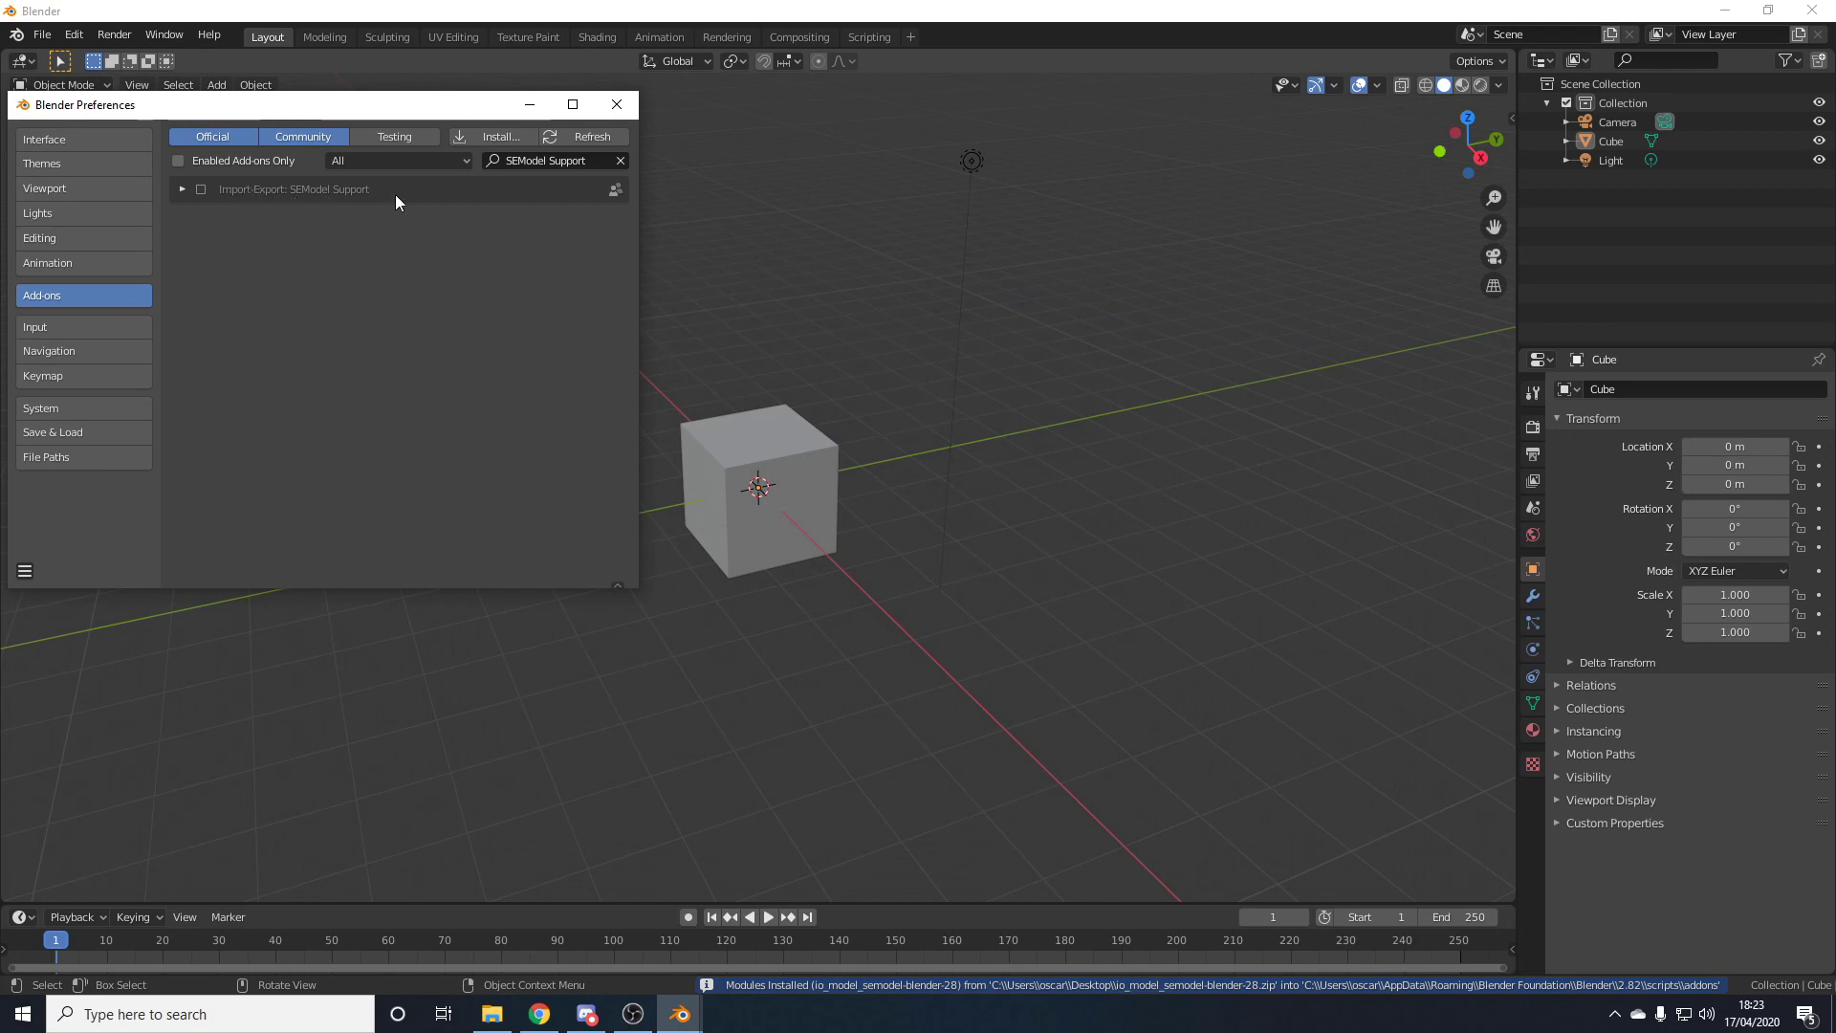
{"action": "left_click", "coordinate": [198, 190]}
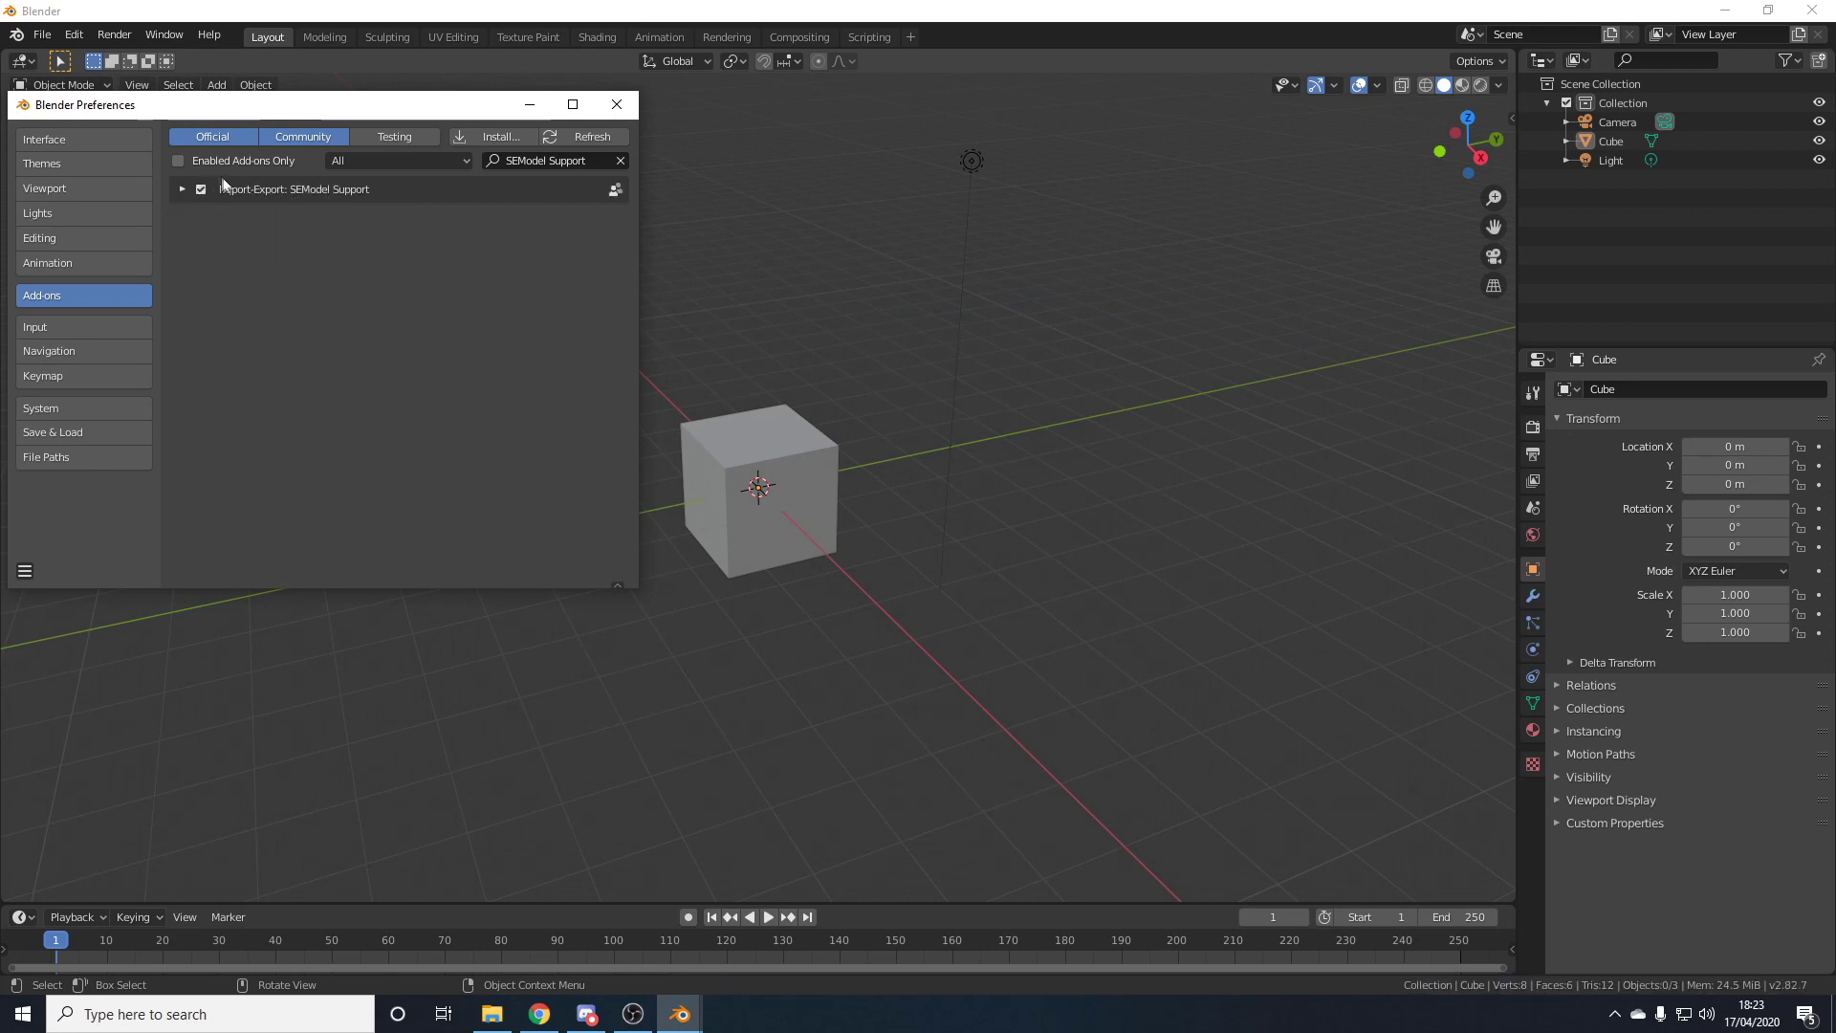
{"action": "left_click", "coordinate": [616, 105]}
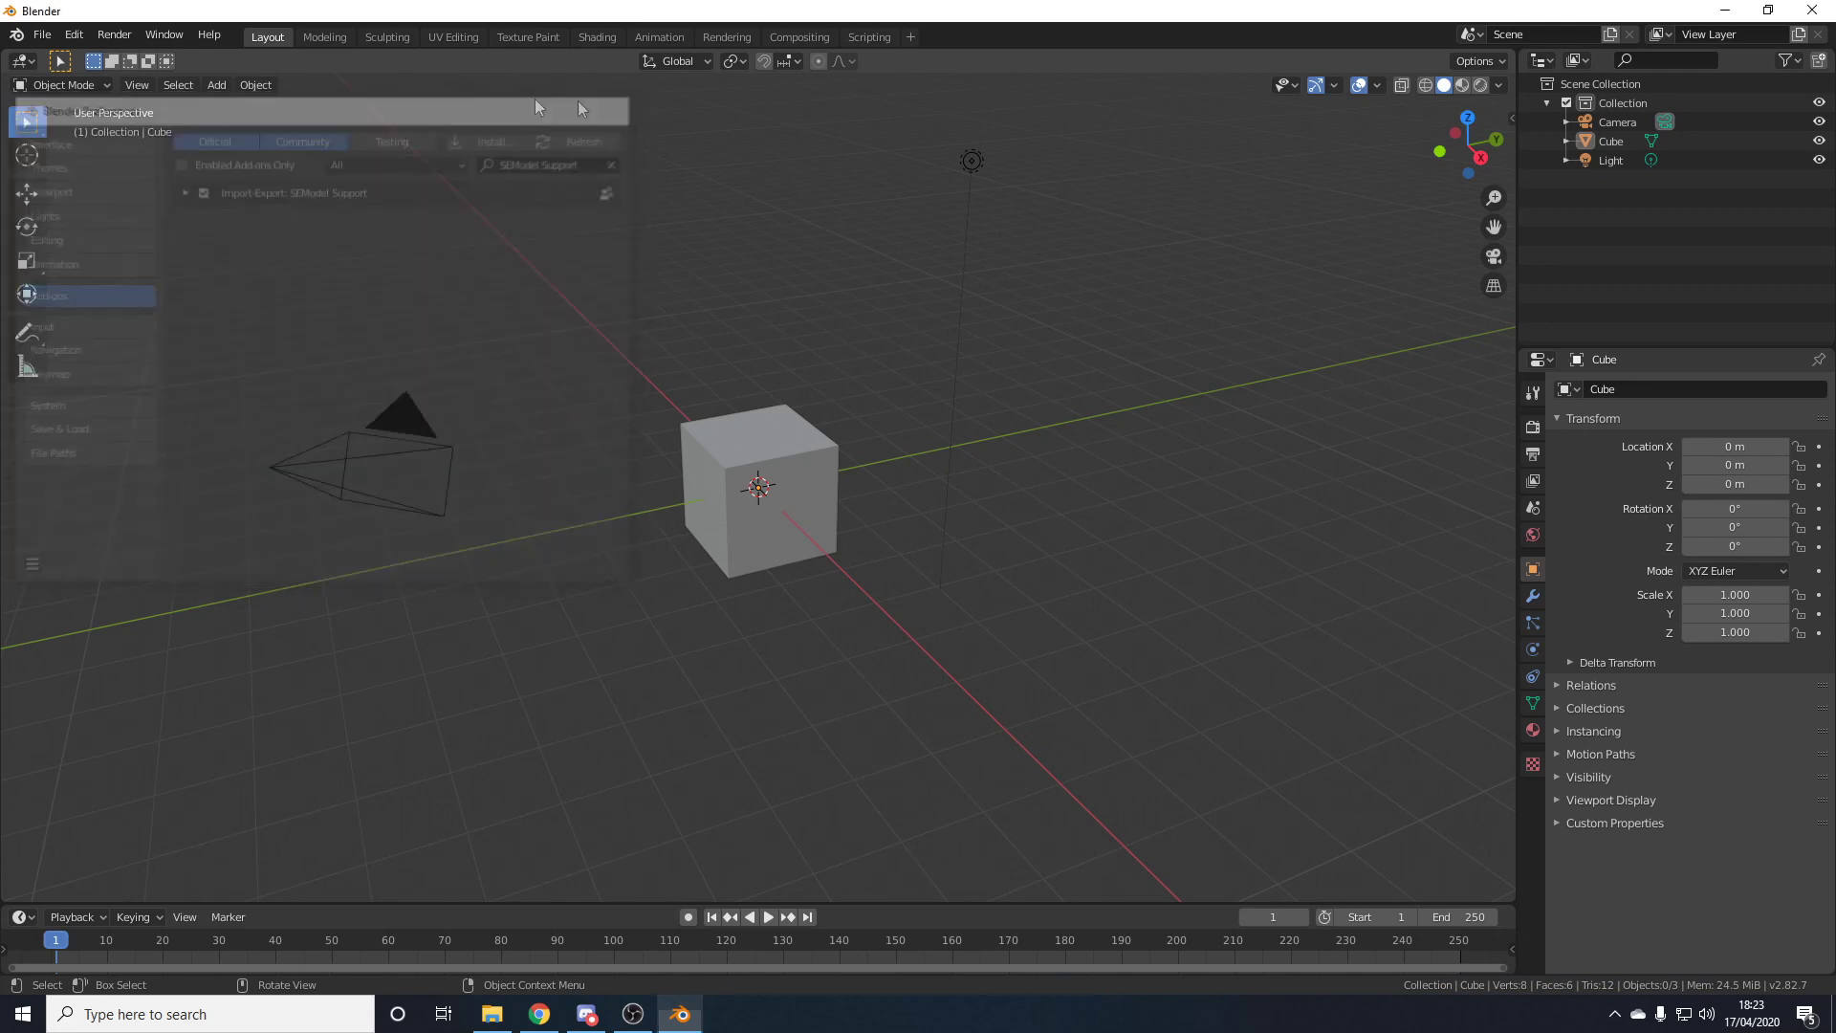
- Delete the default camera, cube and light from the scene
{"action": "left_click", "coordinate": [42, 35]}
{"action": "mouse_move", "coordinate": [99, 295]}
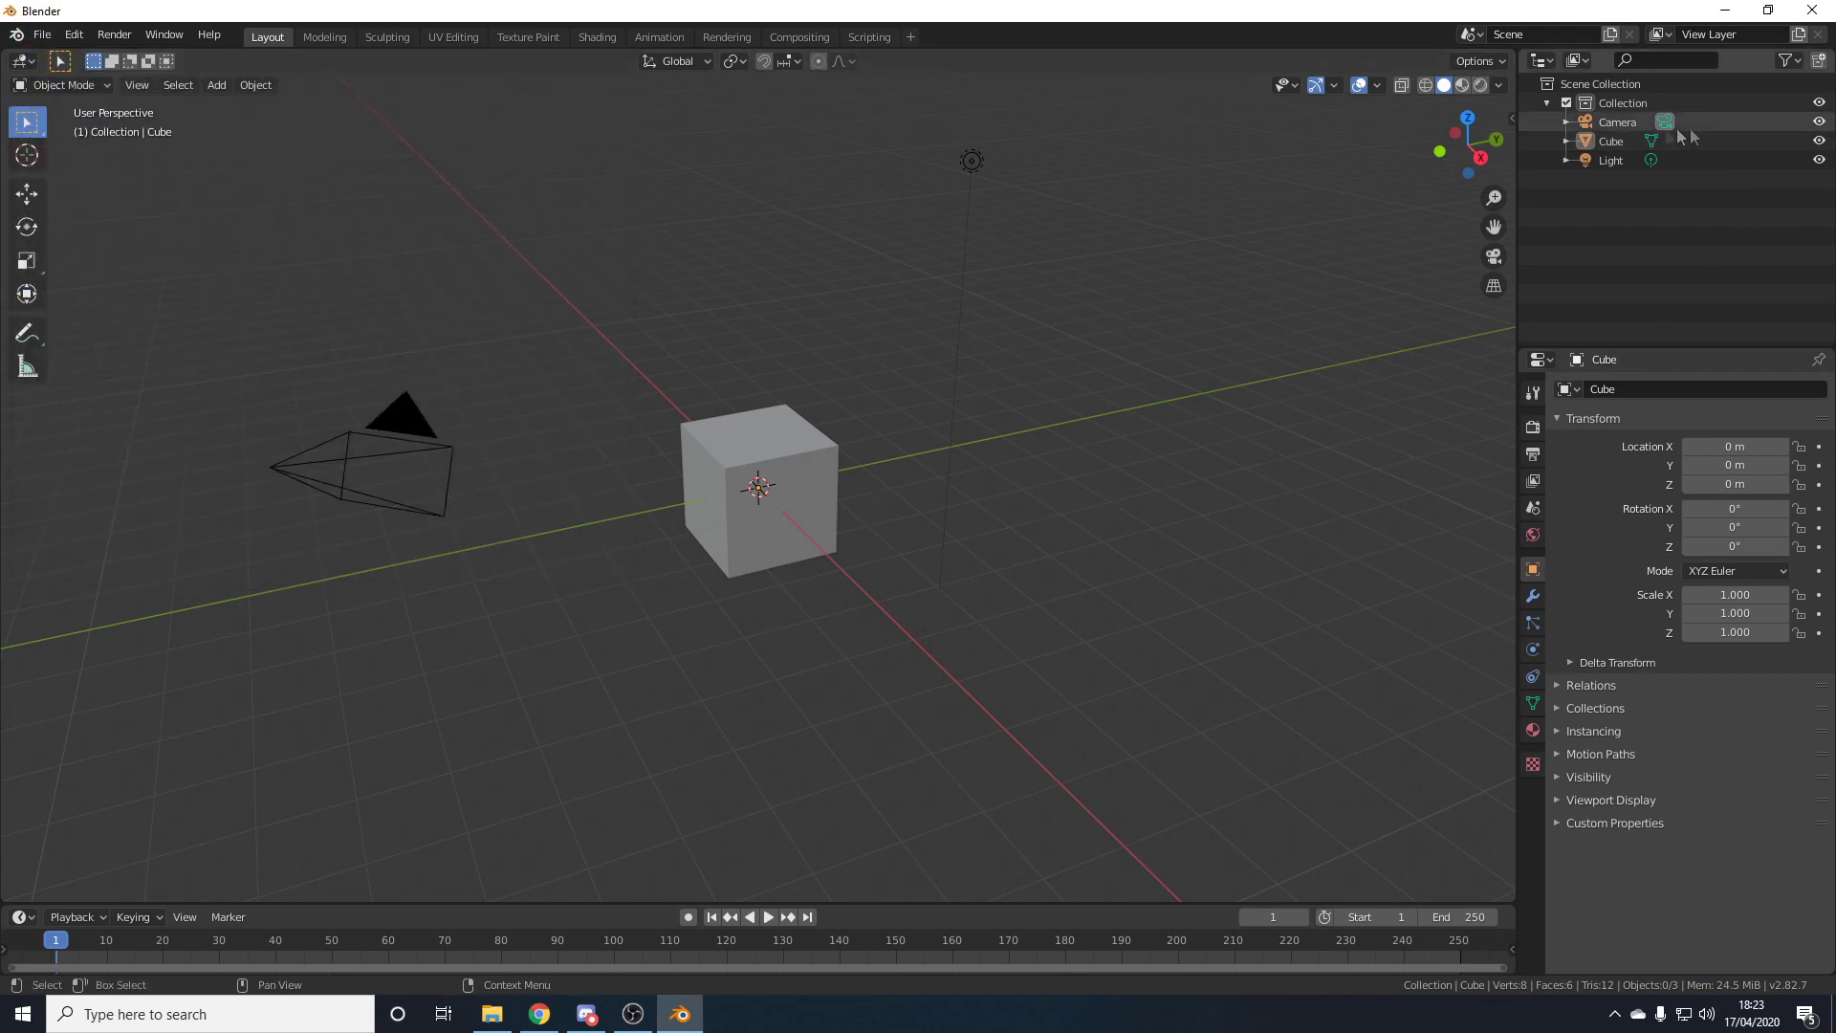
{"action": "left_click", "coordinate": [1626, 160]}
{"action": "left_click", "coordinate": [1630, 122], "text": "shift"}
{"action": "right_click", "coordinate": [1630, 122]}
{"action": "left_click", "coordinate": [1606, 175]}
{"action": "middle_click_drag", "start_coordinate": [1144, 227], "coordinate": [527, 222]}
- Import pilot_heavy_pathfinder_s03_butler_LOD0.semodel from Legion's exported_files\models\pilot_heavy_pathfinder_s03_butler folder on the Desktop
{"action": "left_click", "coordinate": [42, 35]}
{"action": "mouse_move", "coordinate": [86, 293]}
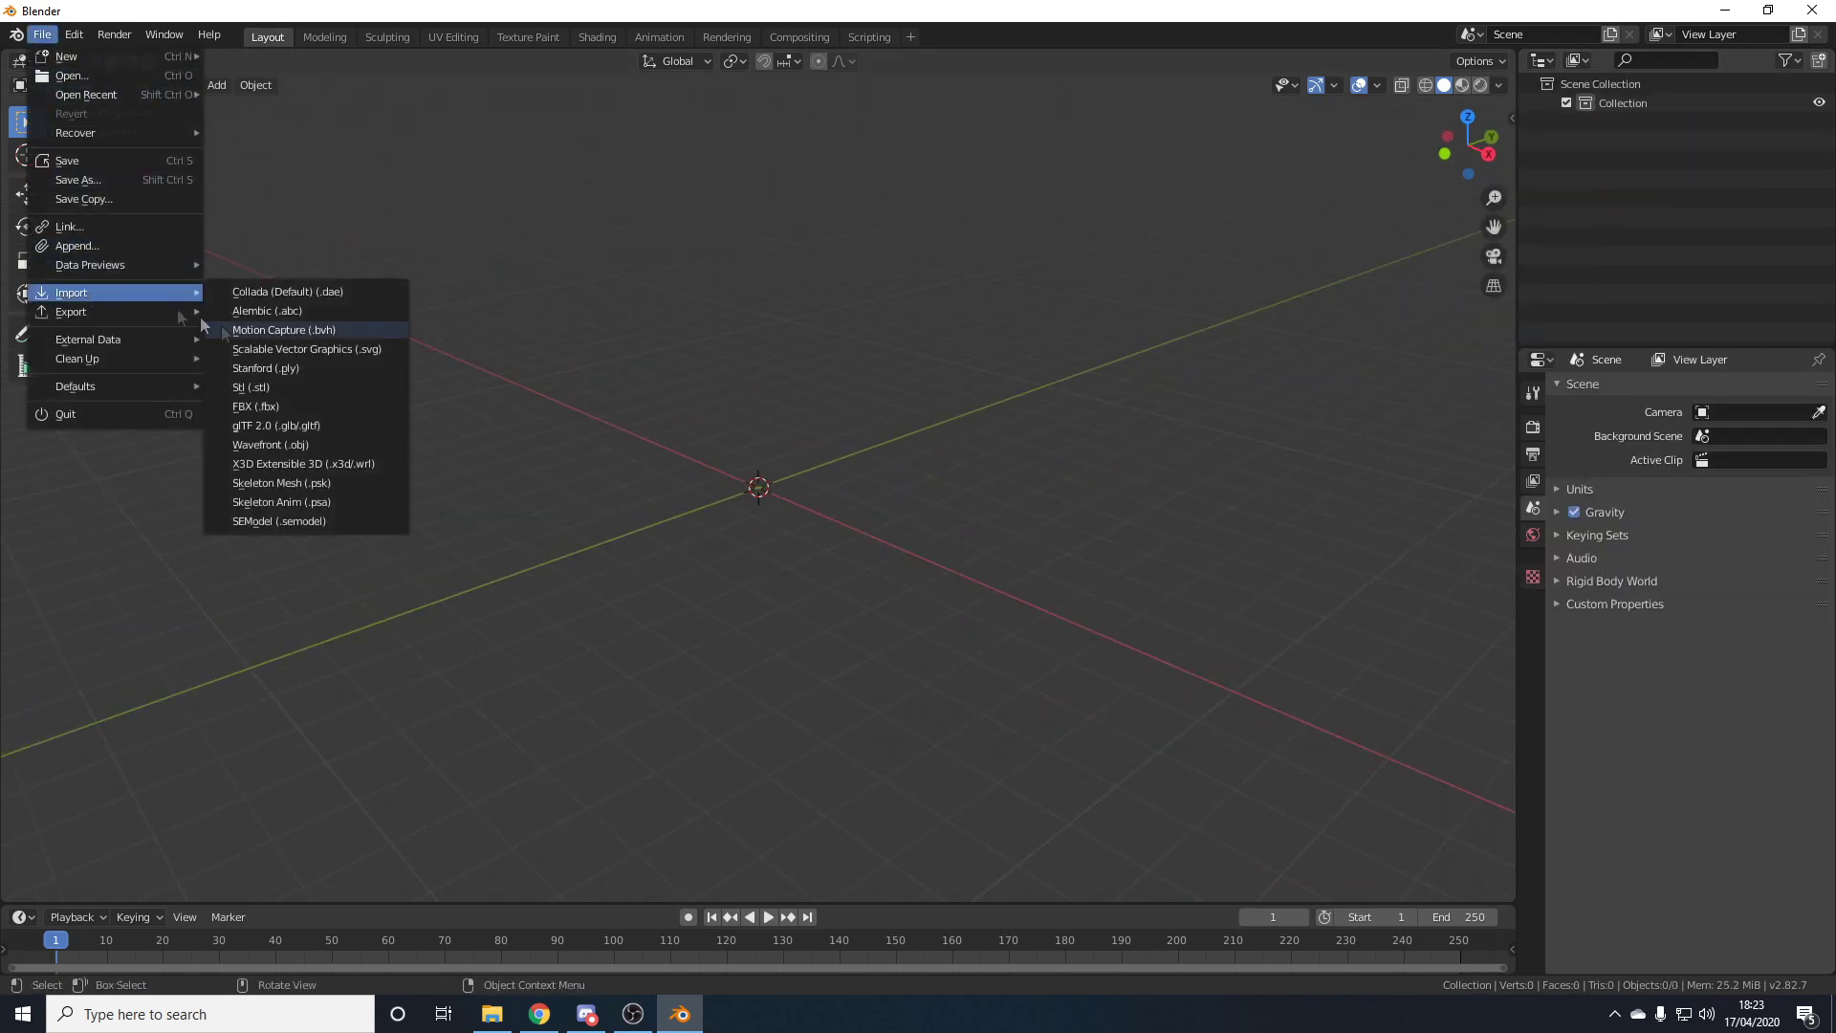
{"action": "left_click", "coordinate": [306, 524]}
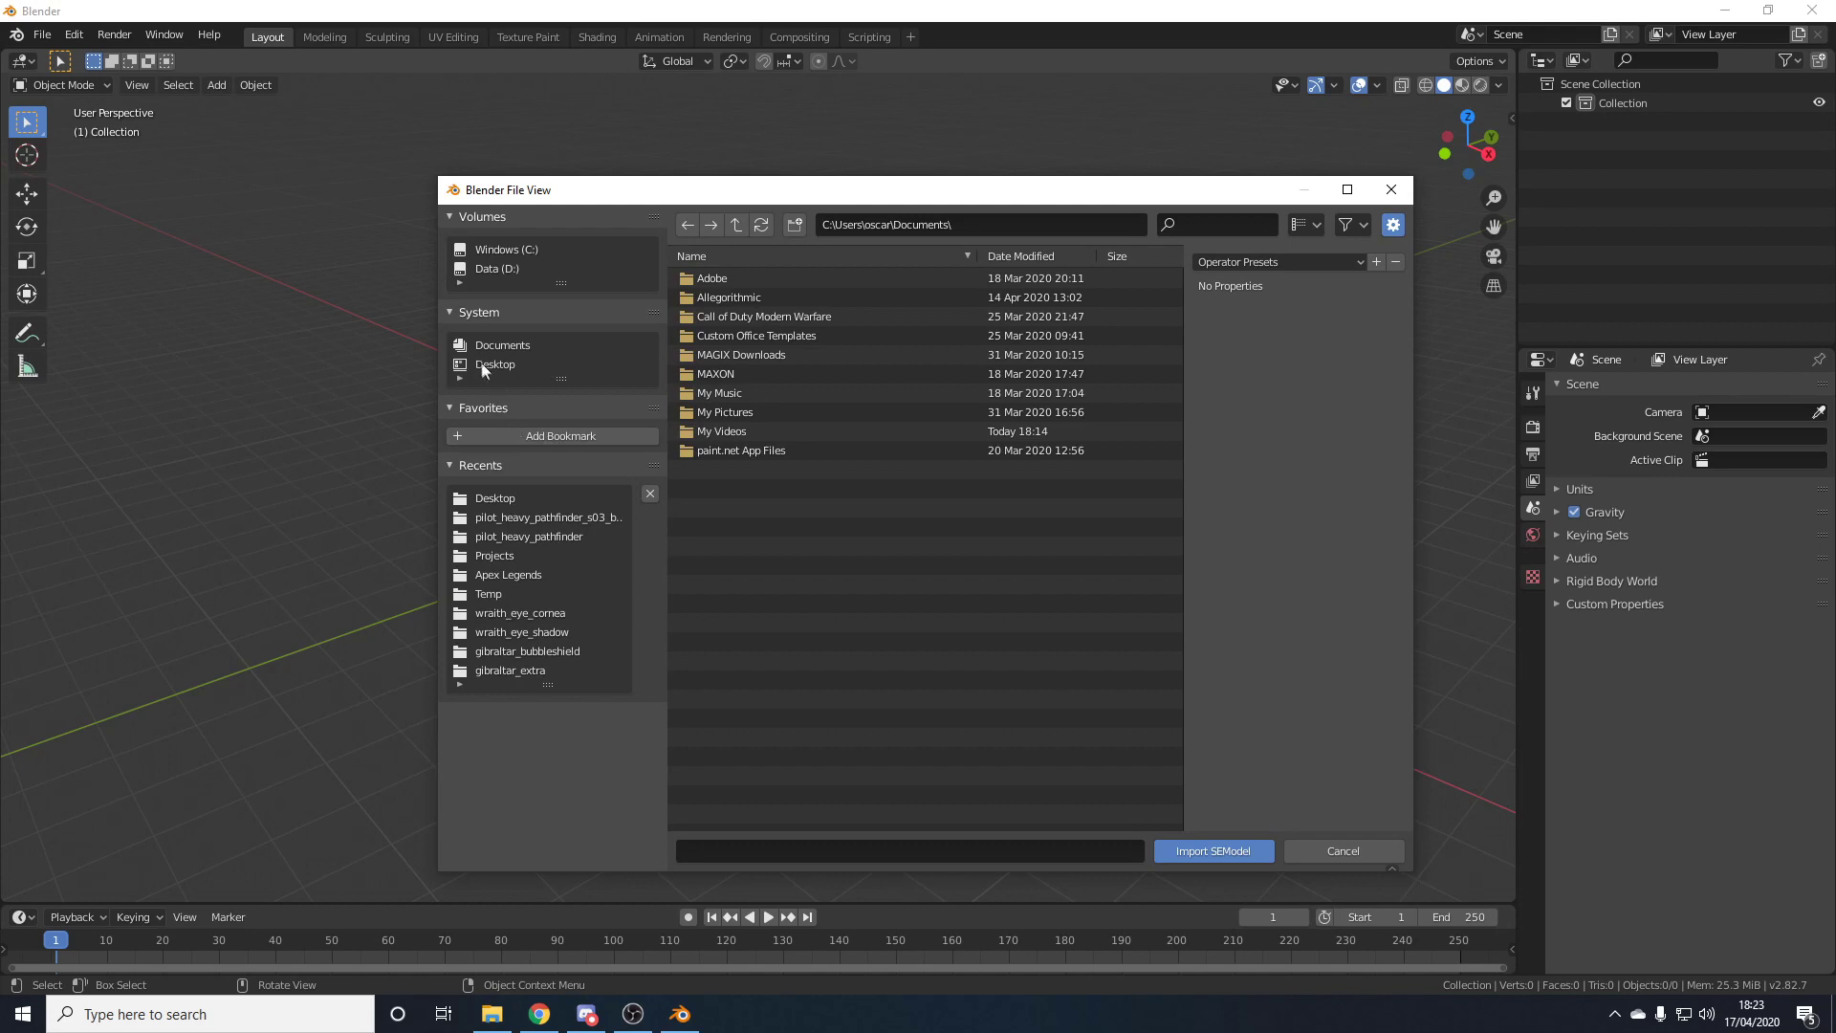
{"action": "left_click", "coordinate": [485, 369]}
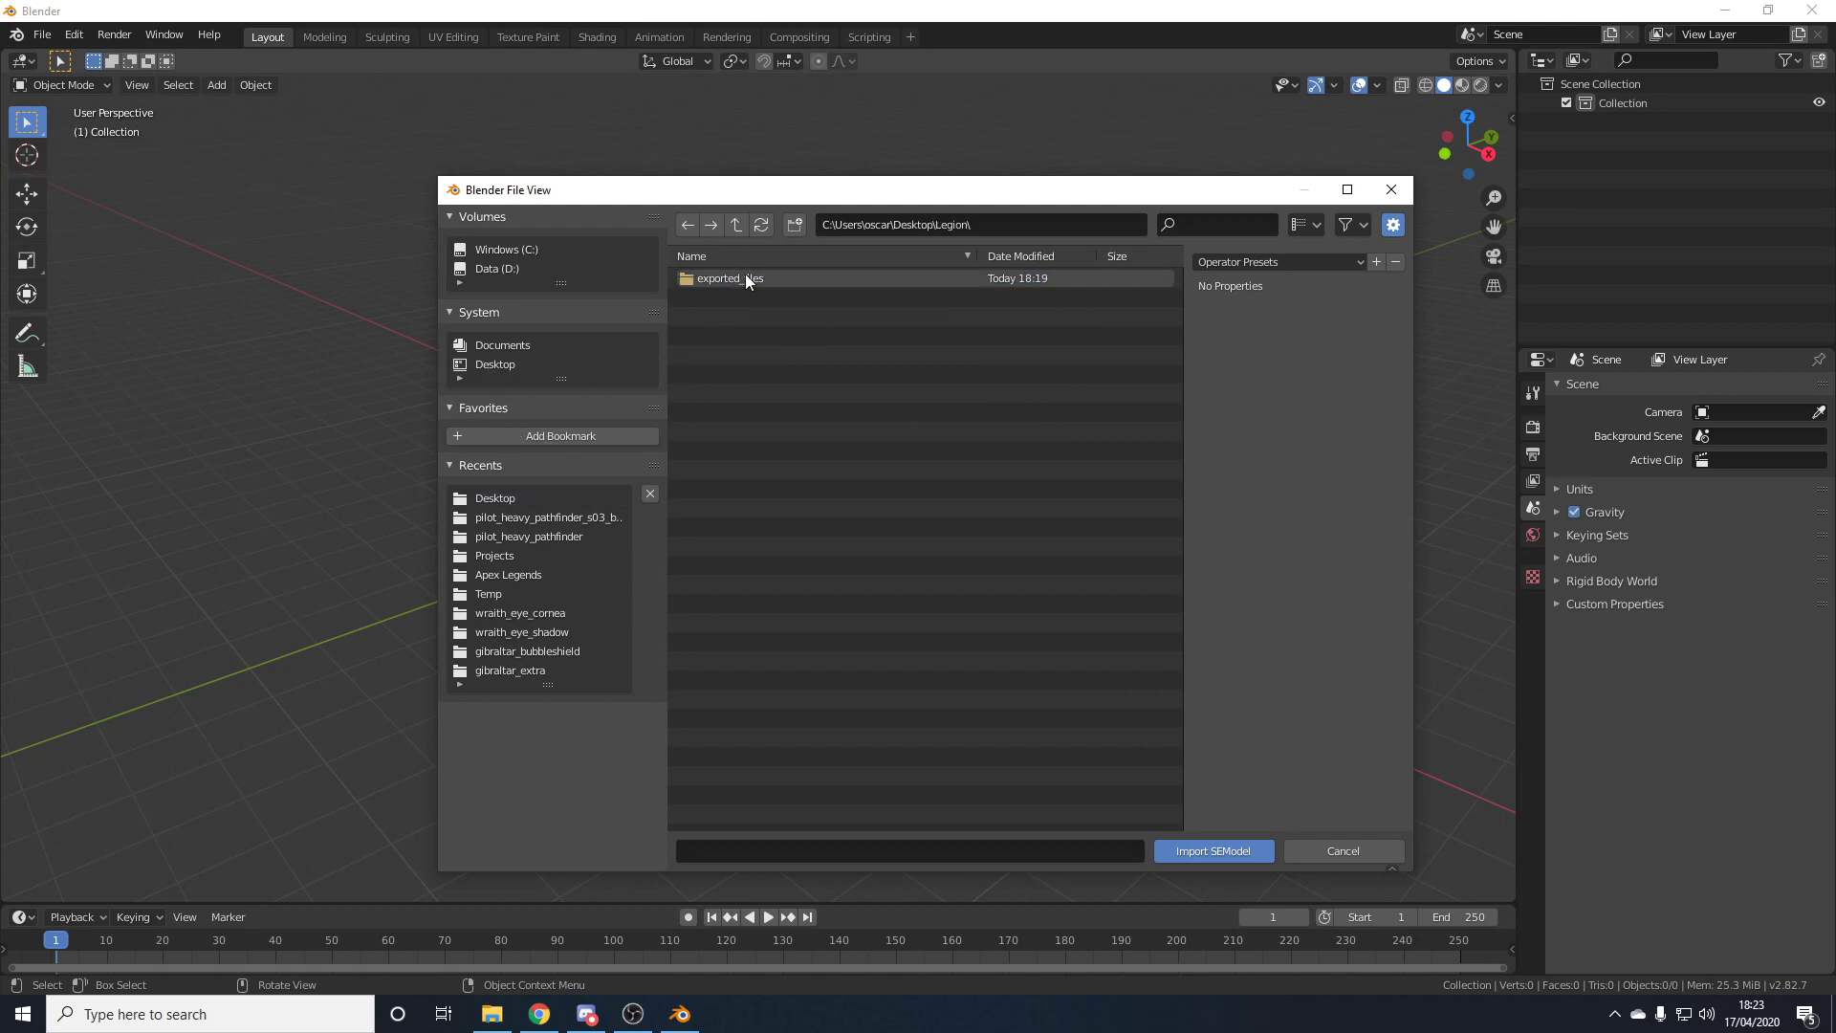
{"action": "double_click", "coordinate": [743, 280]}
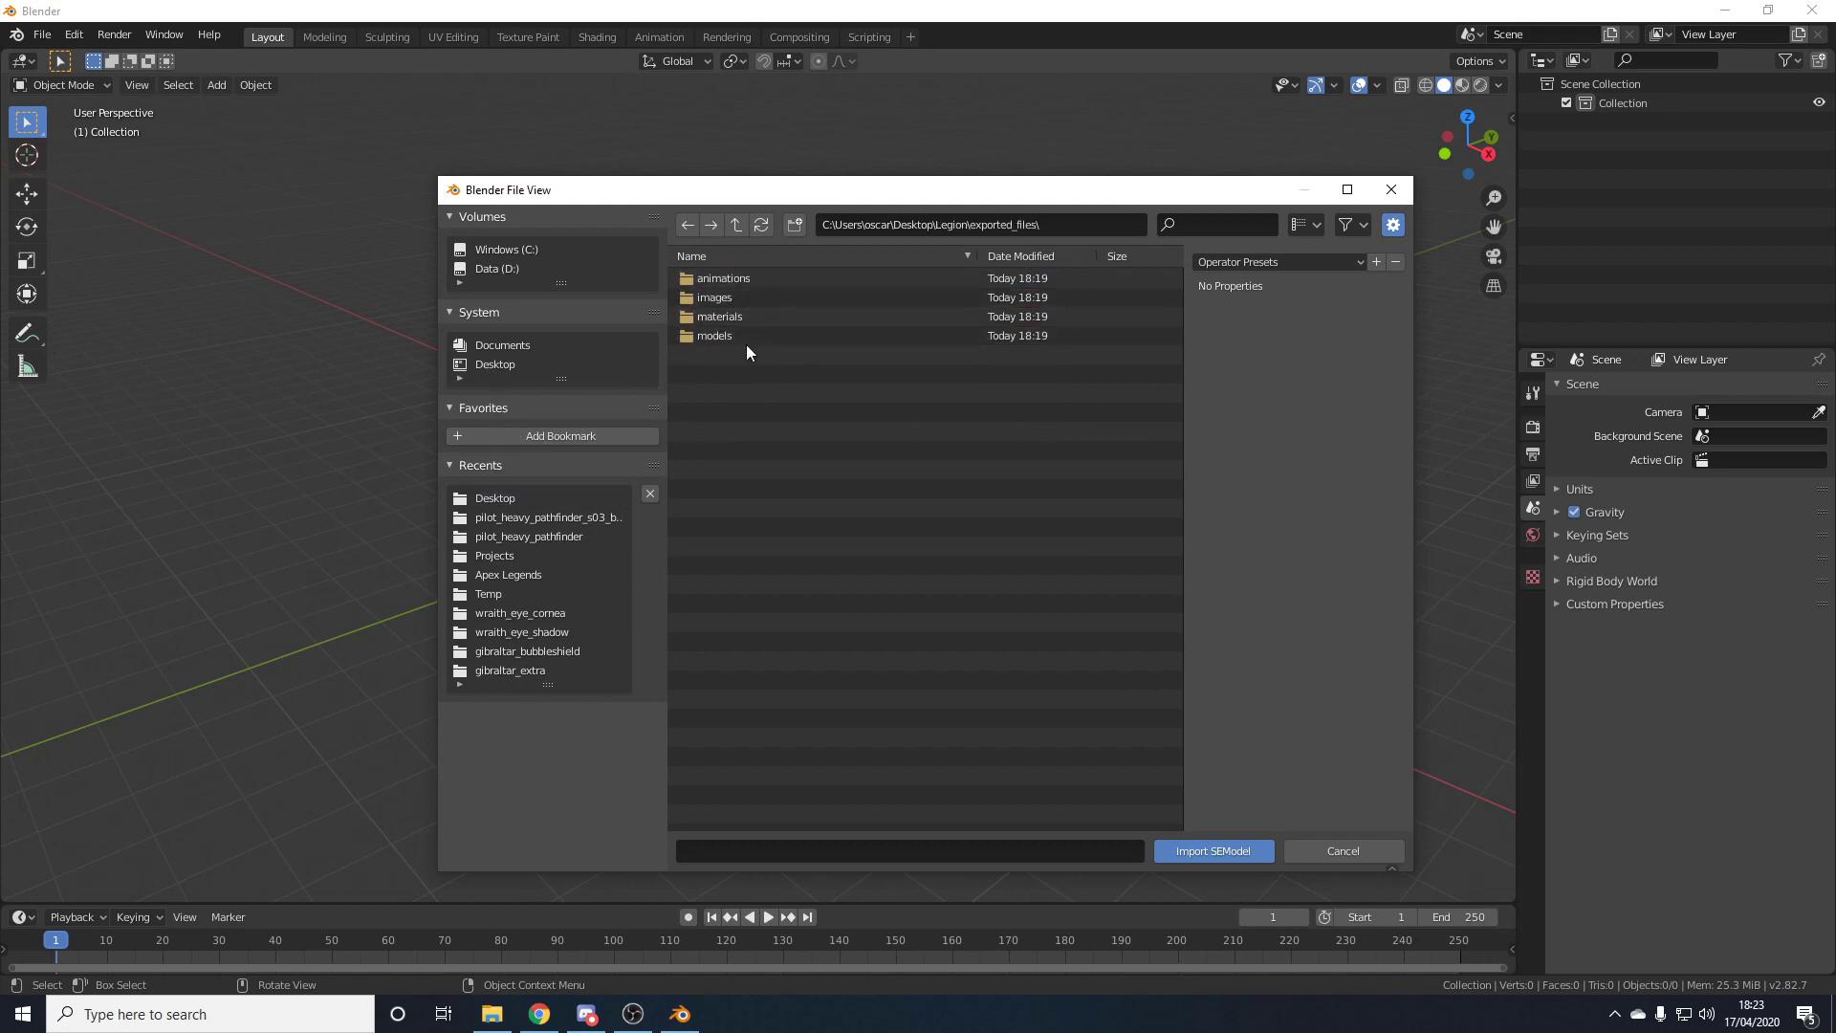
{"action": "double_click", "coordinate": [748, 338]}
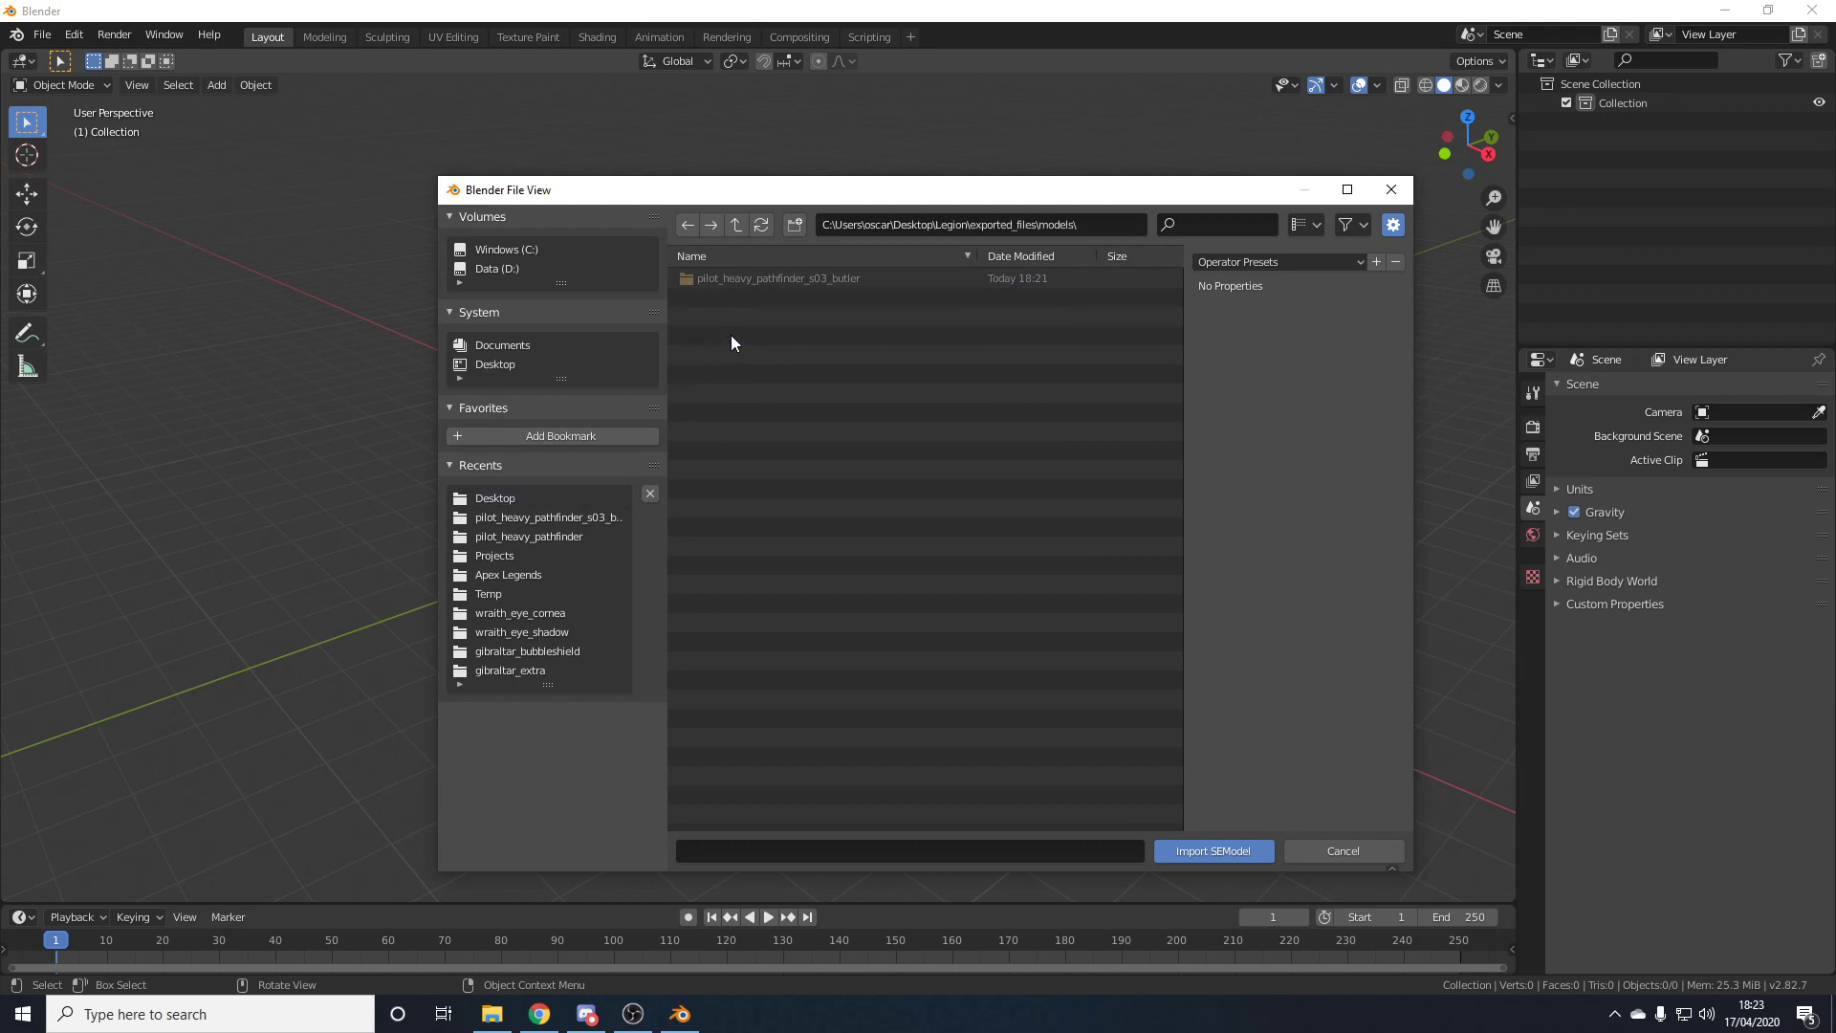
{"action": "double_click", "coordinate": [780, 279]}
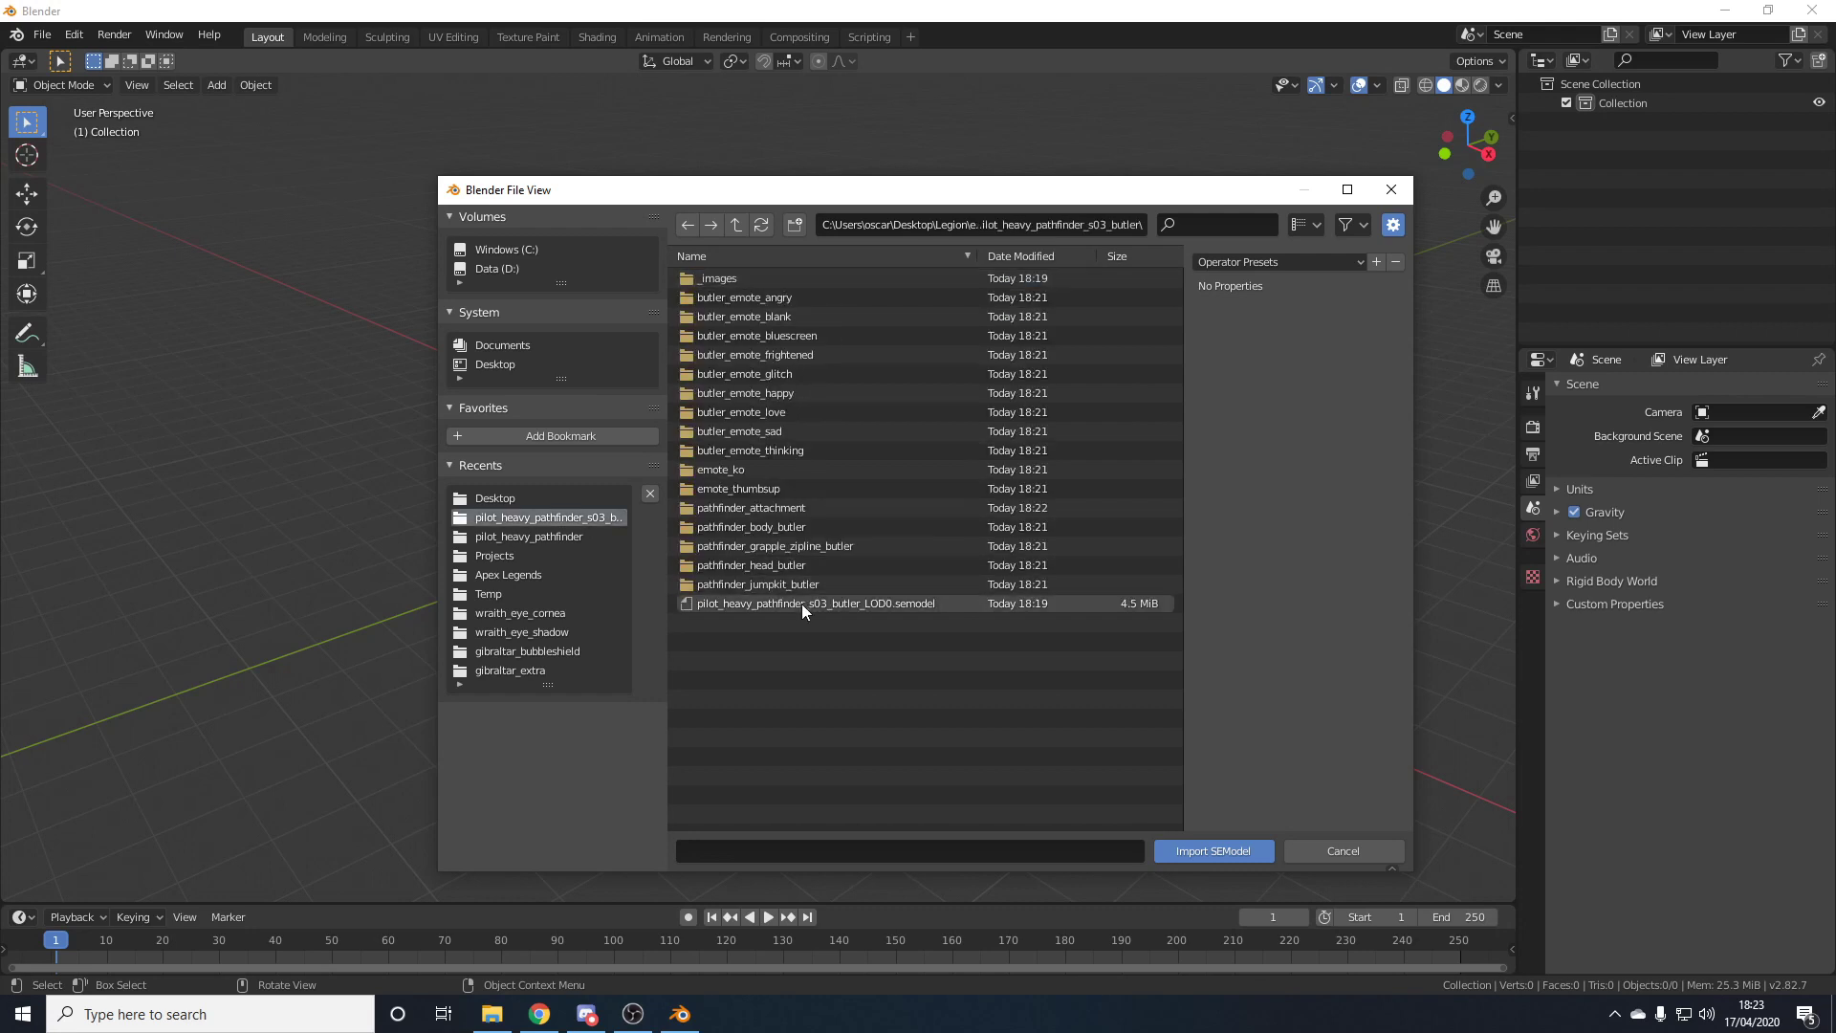
{"action": "left_click", "coordinate": [844, 605]}
{"action": "double_click", "coordinate": [844, 604]}
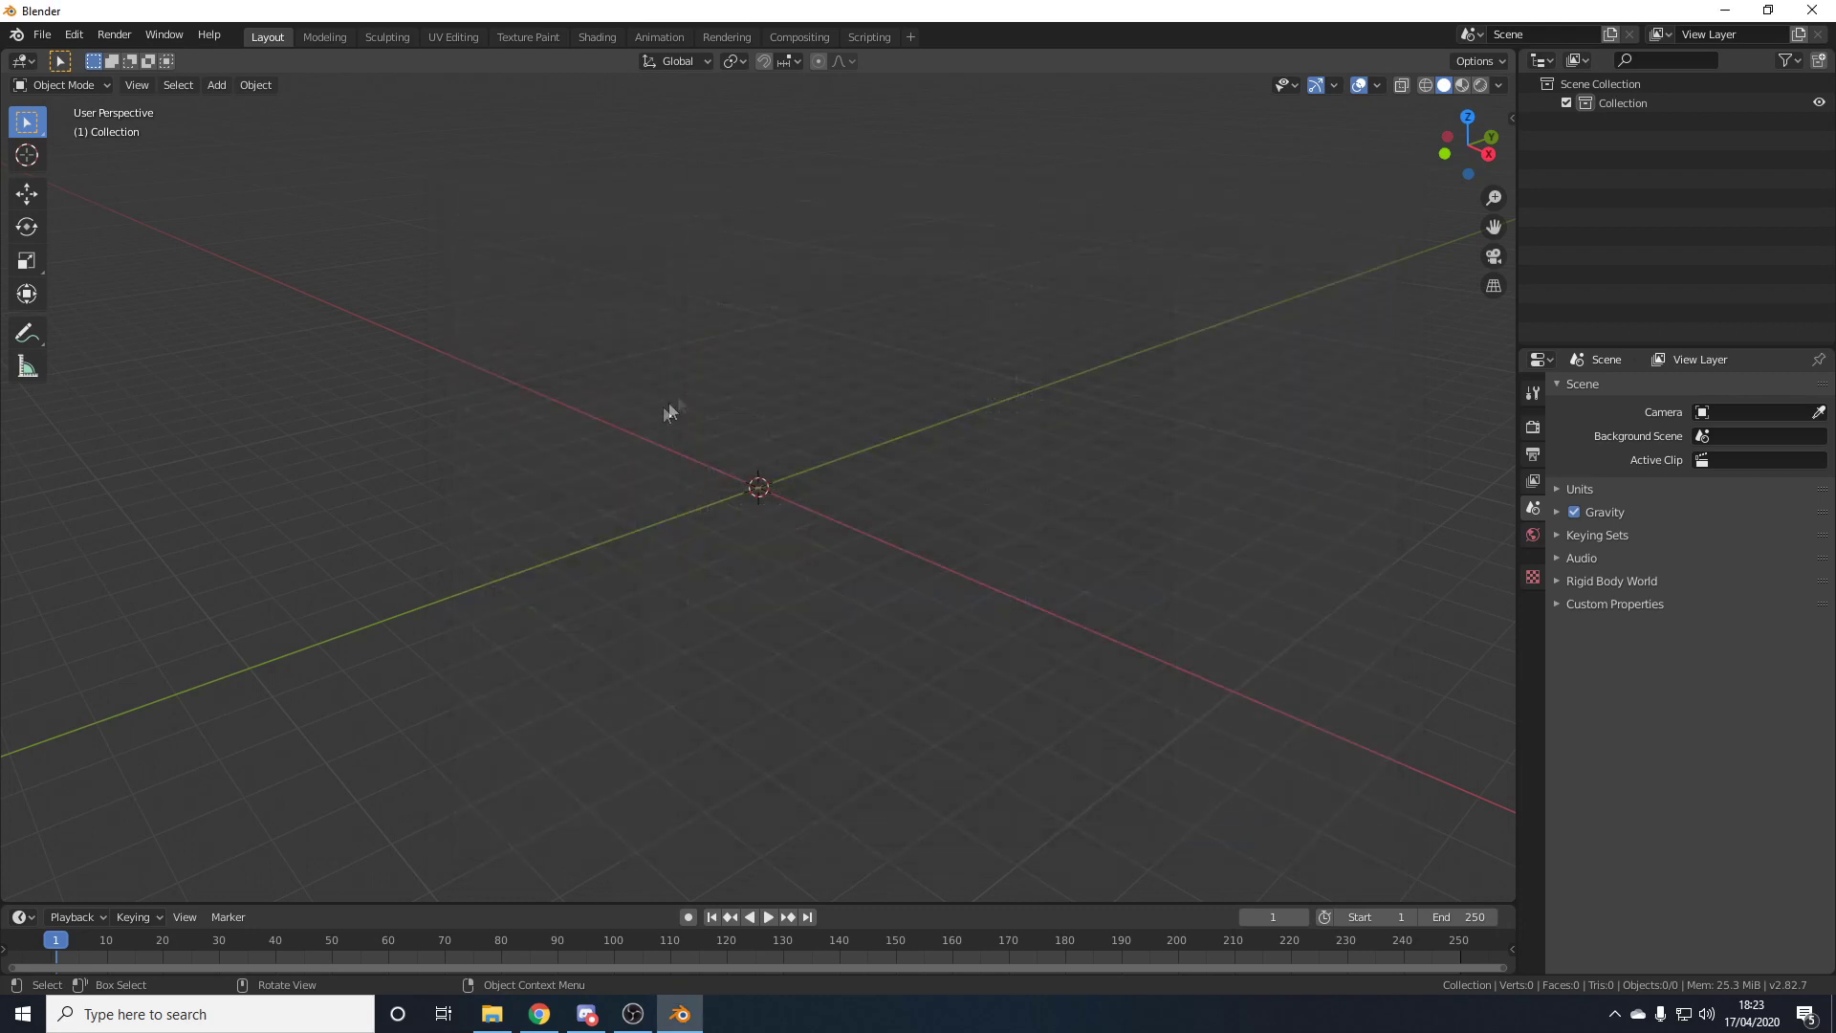
- Set the viewport shading to Material Preview and inspect the imported Pathfinder's textures up close and from a distance
{"action": "middle_click_drag", "start_coordinate": [776, 394], "coordinate": [1081, 294]}
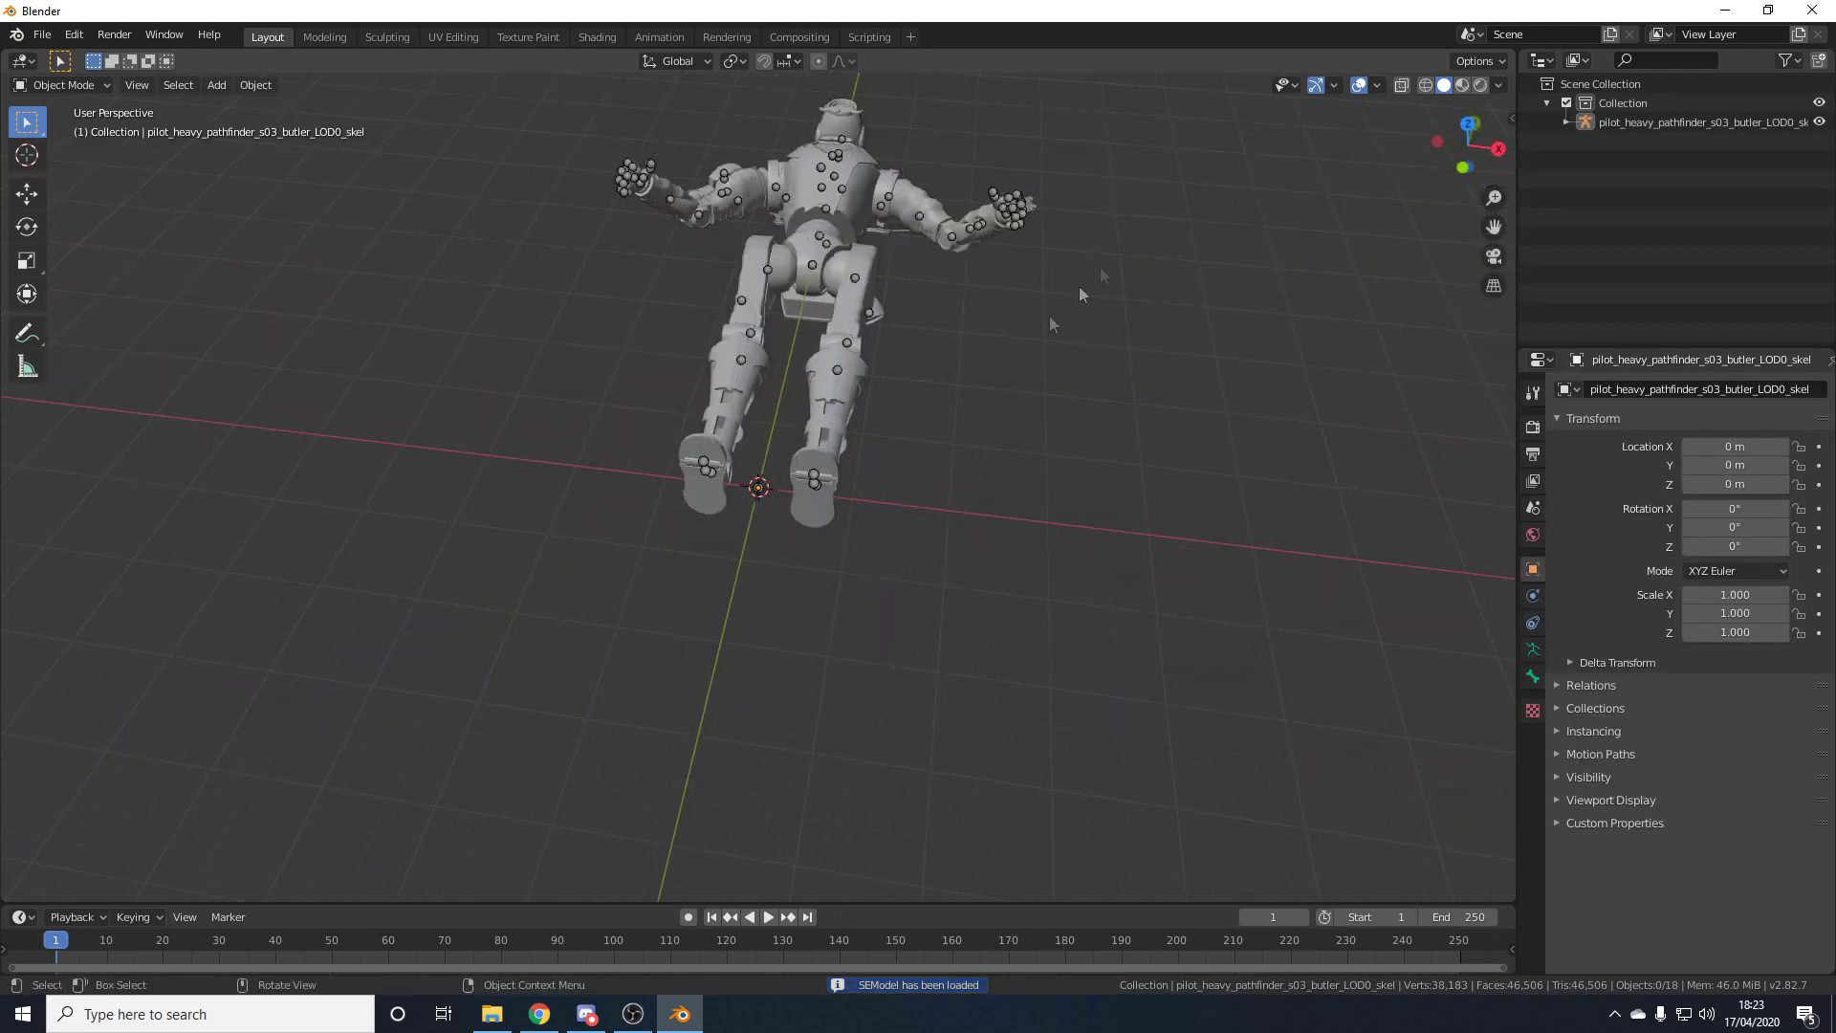
{"action": "left_click", "coordinate": [1462, 84]}
{"action": "mouse_move", "coordinate": [990, 411]}
{"action": "middle_mouse_down"}
{"action": "mouse_move", "coordinate": [962, 524]}
{"action": "mouse_move", "coordinate": [836, 411]}
{"action": "mouse_move", "coordinate": [810, 586]}
{"action": "mouse_move", "coordinate": [841, 492]}
{"action": "mouse_move", "coordinate": [765, 504]}
{"action": "mouse_move", "coordinate": [908, 377]}
{"action": "mouse_move", "coordinate": [1134, 405]}
{"action": "mouse_move", "coordinate": [799, 524]}
{"action": "mouse_move", "coordinate": [830, 627]}
{"action": "mouse_move", "coordinate": [757, 483]}
{"action": "mouse_move", "coordinate": [844, 732]}
{"action": "mouse_move", "coordinate": [811, 588]}
{"action": "mouse_move", "coordinate": [824, 569]}
{"action": "middle_mouse_up"}
{"action": "scroll", "coordinate": [784, 344], "scroll_direction": "up", "scroll_amount": 6}
{"action": "scroll", "coordinate": [808, 406], "scroll_direction": "down", "scroll_amount": 6}
{"action": "scroll", "coordinate": [799, 524], "scroll_direction": "up", "scroll_amount": 4}
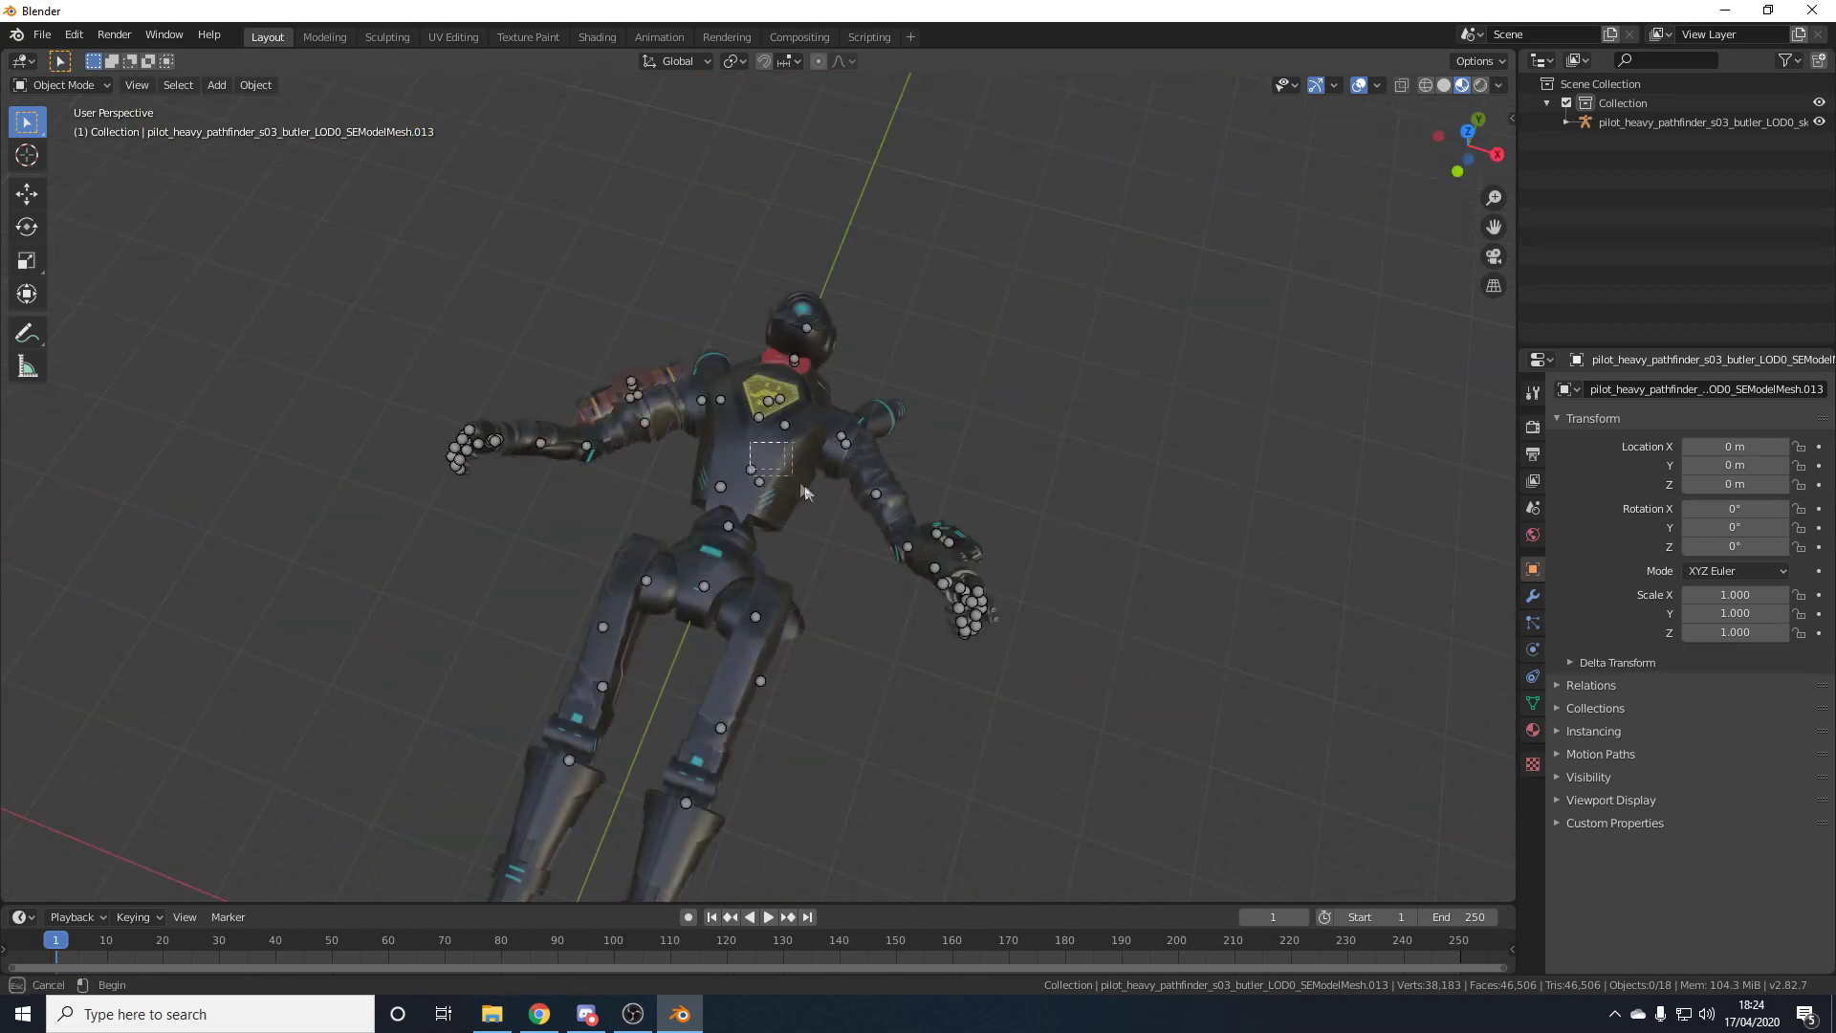
{"action": "scroll", "coordinate": [828, 565], "scroll_direction": "up", "scroll_amount": 5}
{"action": "scroll", "coordinate": [826, 594], "scroll_direction": "down", "scroll_amount": 2}
{"action": "scroll", "coordinate": [826, 595], "scroll_direction": "down", "scroll_amount": 3}
{"action": "mouse_move", "coordinate": [820, 573]}
{"action": "middle_mouse_down"}
{"action": "mouse_move", "coordinate": [738, 423]}
{"action": "mouse_move", "coordinate": [847, 719]}
{"action": "mouse_move", "coordinate": [782, 560]}
{"action": "mouse_move", "coordinate": [828, 543]}
{"action": "middle_mouse_up"}
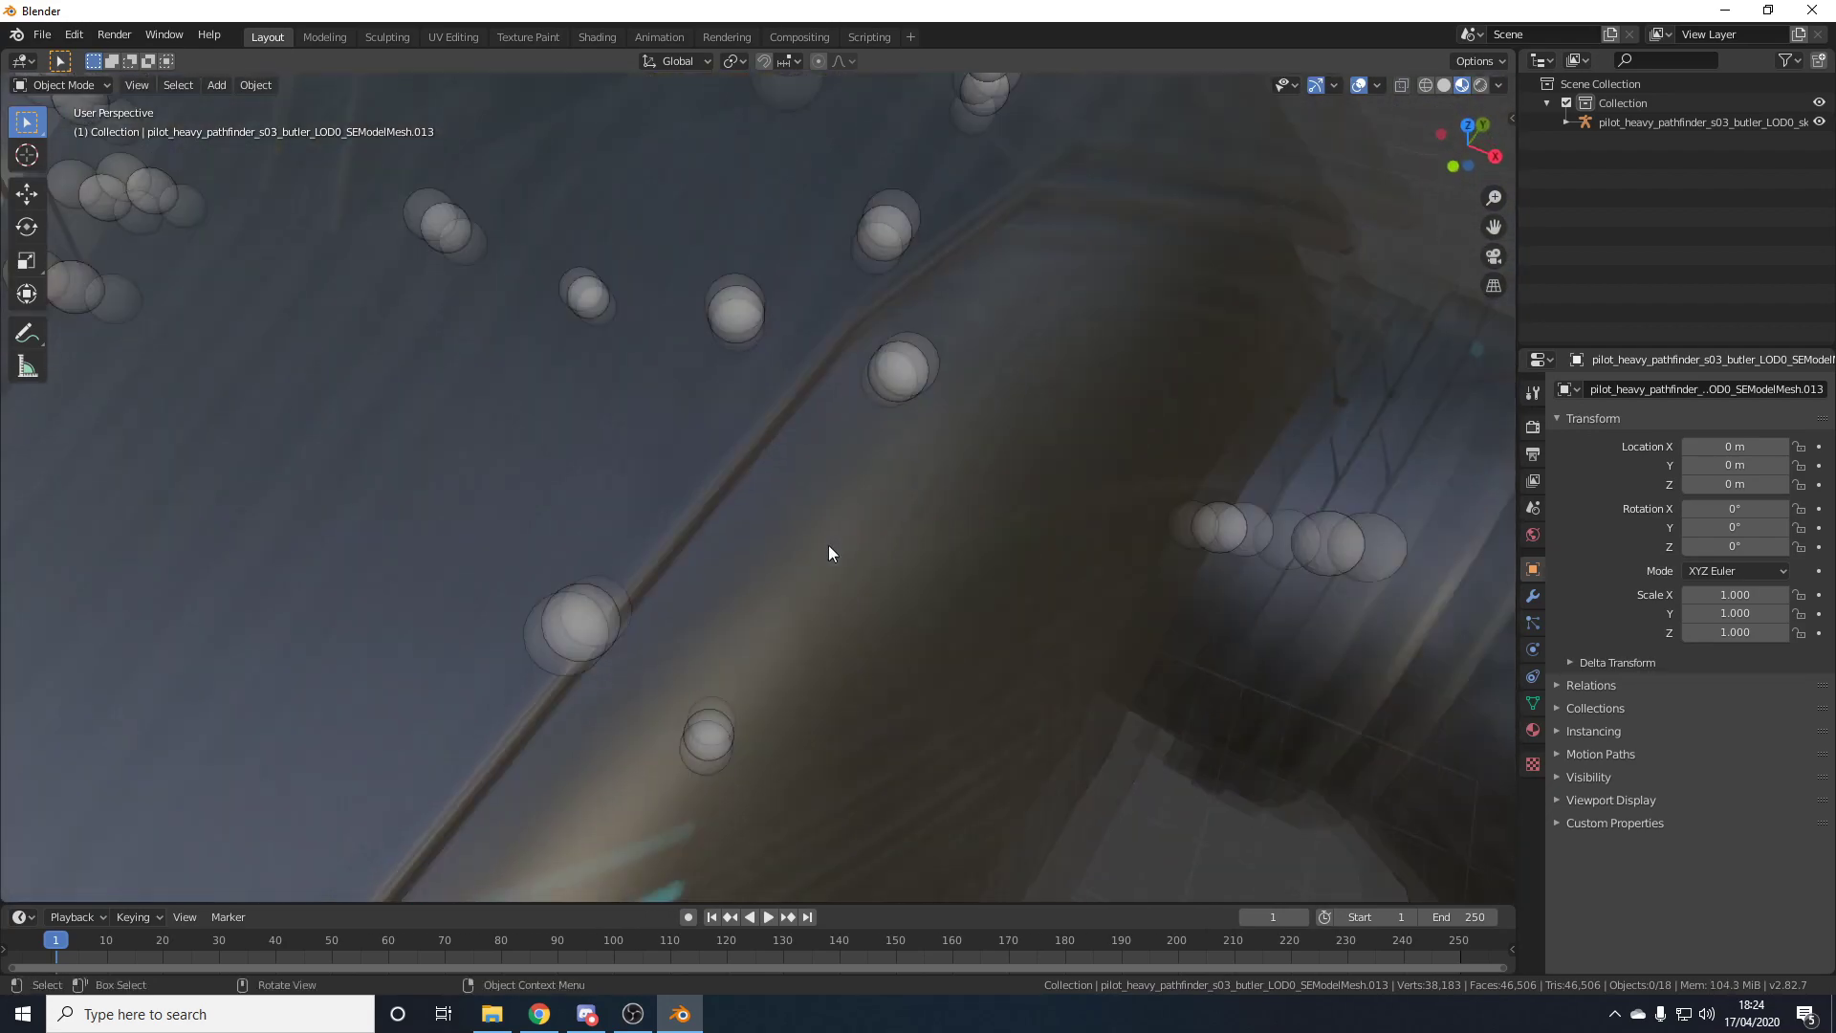
{"action": "scroll", "coordinate": [817, 479], "scroll_direction": "down", "scroll_amount": 4}
{"action": "scroll", "coordinate": [977, 409], "scroll_direction": "down", "scroll_amount": 3}
{"action": "middle_click_drag", "start_coordinate": [978, 410], "coordinate": [743, 421]}
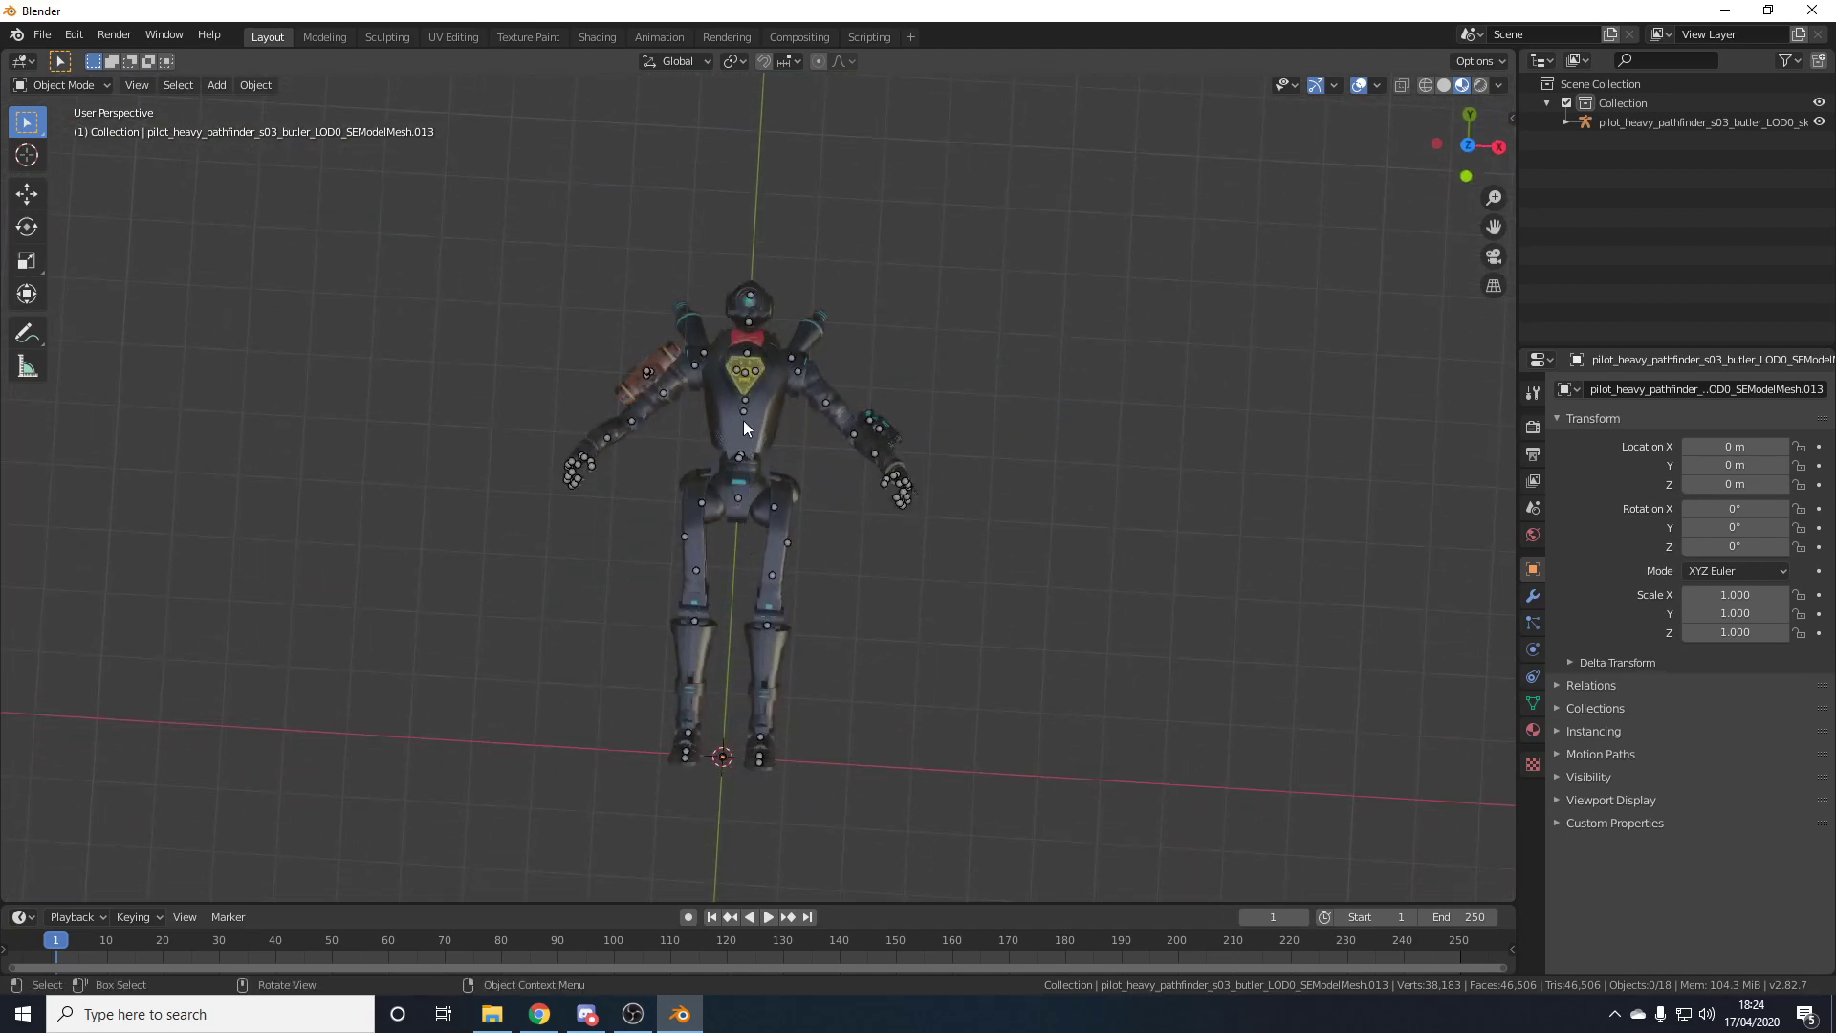
- Examine the Pathfinder's skeleton and body mesh from several angles, leaving everything deselected
{"action": "left_click", "coordinate": [743, 410]}
{"action": "scroll", "coordinate": [944, 371], "scroll_direction": "up", "scroll_amount": 3}
{"action": "middle_click_drag", "start_coordinate": [944, 371], "coordinate": [860, 440]}
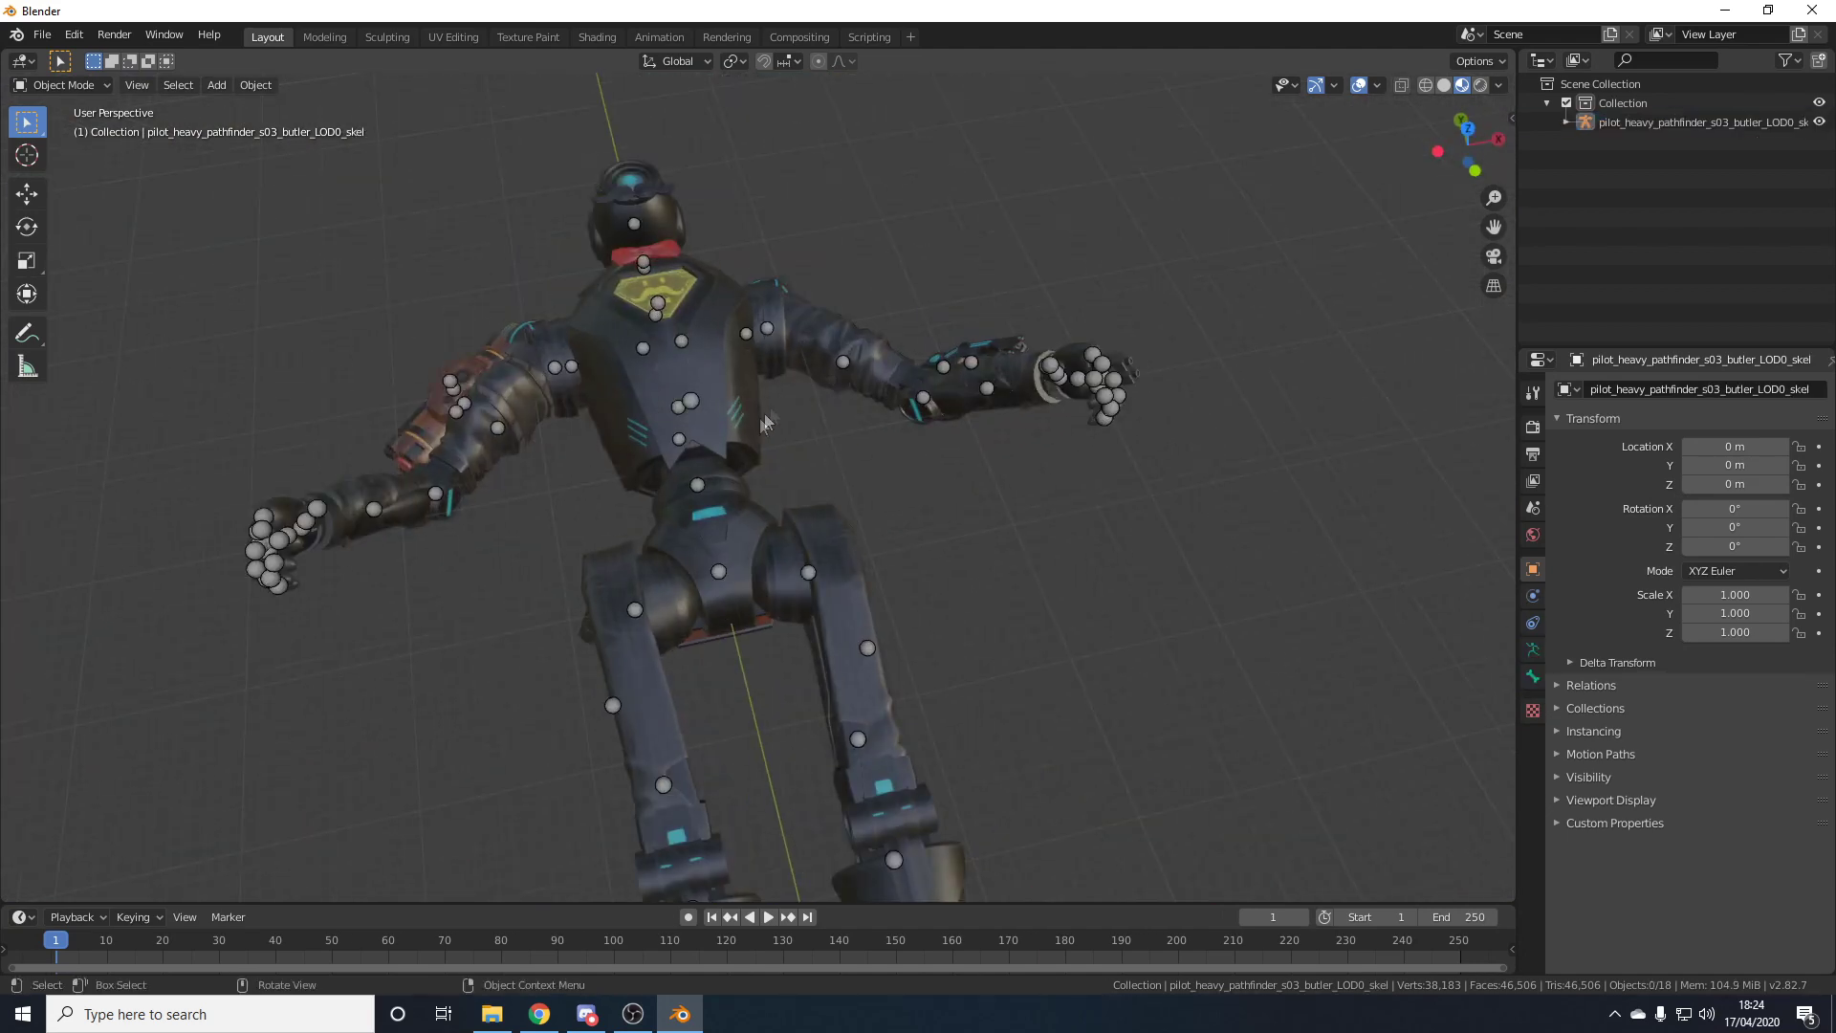
{"action": "left_click", "coordinate": [851, 452]}
{"action": "scroll", "coordinate": [851, 457], "scroll_direction": "up", "scroll_amount": 2}
{"action": "scroll", "coordinate": [851, 449], "scroll_direction": "down", "scroll_amount": 6}
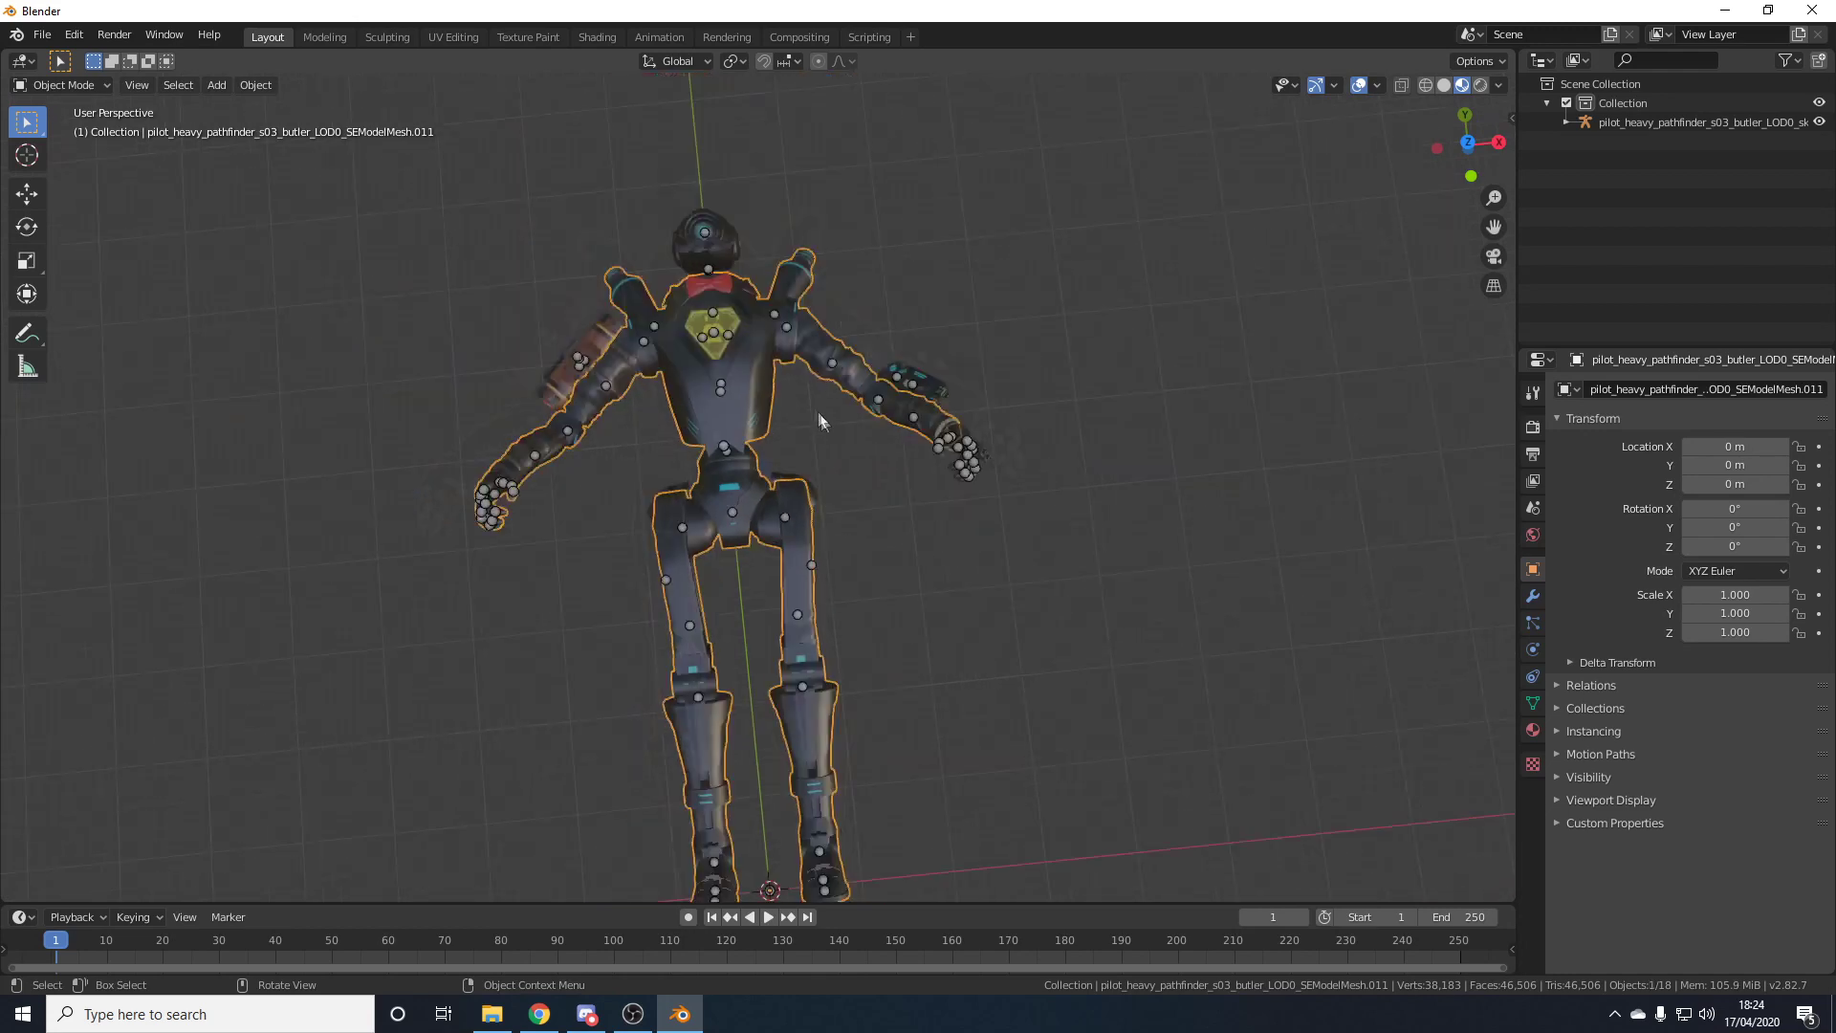
{"action": "key", "text": "alt+a"}
{"action": "middle_click_drag", "start_coordinate": [776, 432], "coordinate": [858, 329]}
{"action": "left_click", "coordinate": [811, 468]}
{"action": "key", "text": "alt+a"}
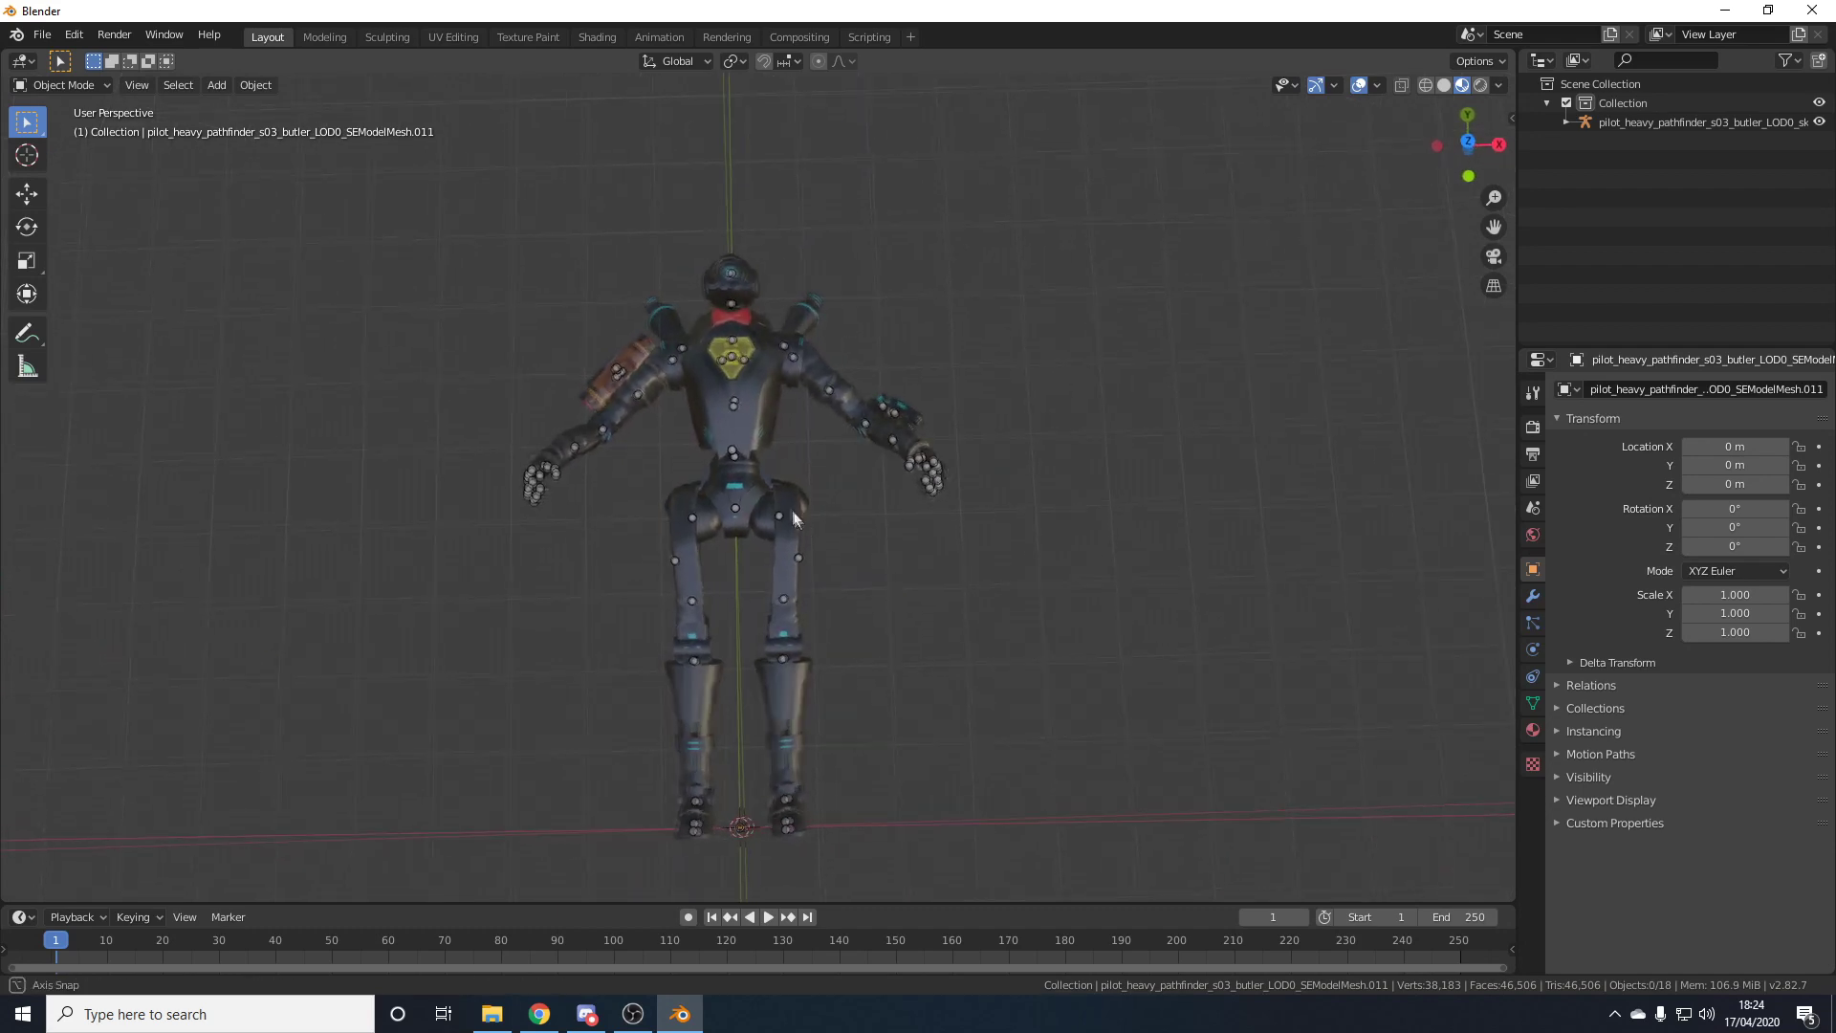
{"action": "scroll", "coordinate": [840, 485], "scroll_direction": "up", "scroll_amount": 4}
{"action": "middle_click_drag", "start_coordinate": [840, 486], "coordinate": [803, 497]}
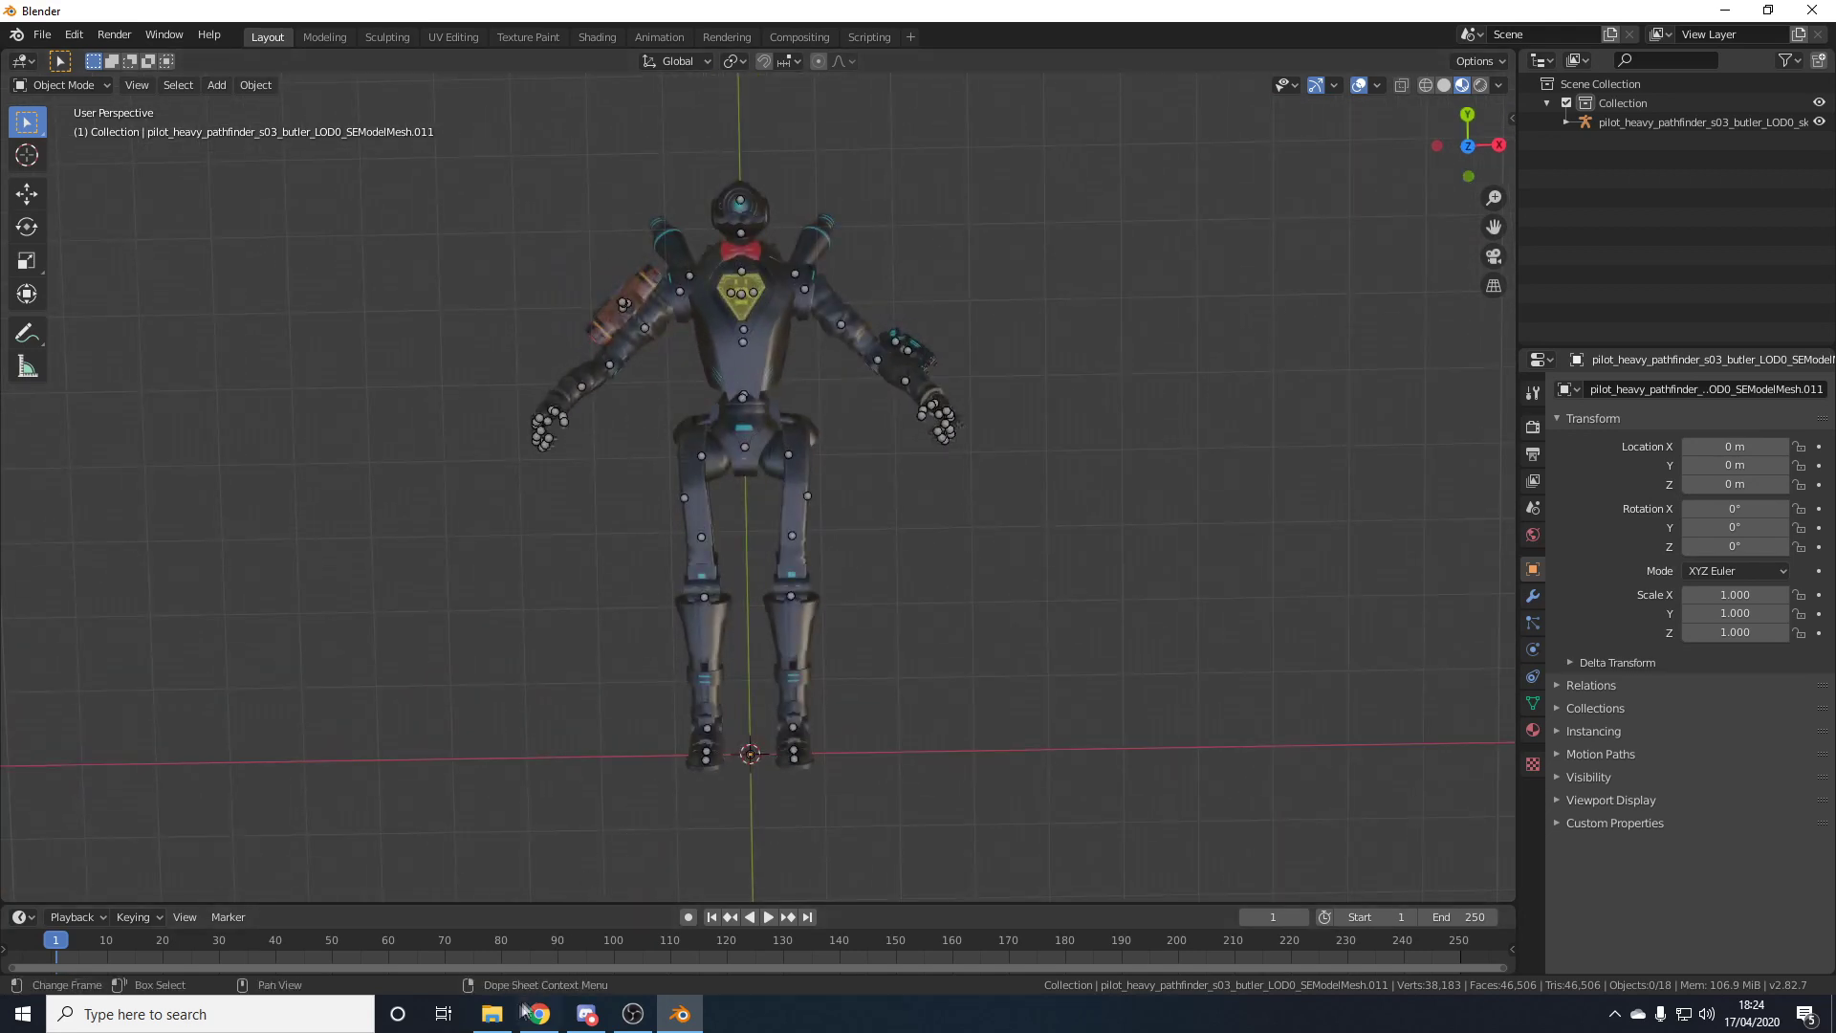
- Open the pathfinder_body_butler texture folder in File Explorer and compare the albedo map with the Pathfinder model in Blender
{"action": "left_click", "coordinate": [492, 1013]}
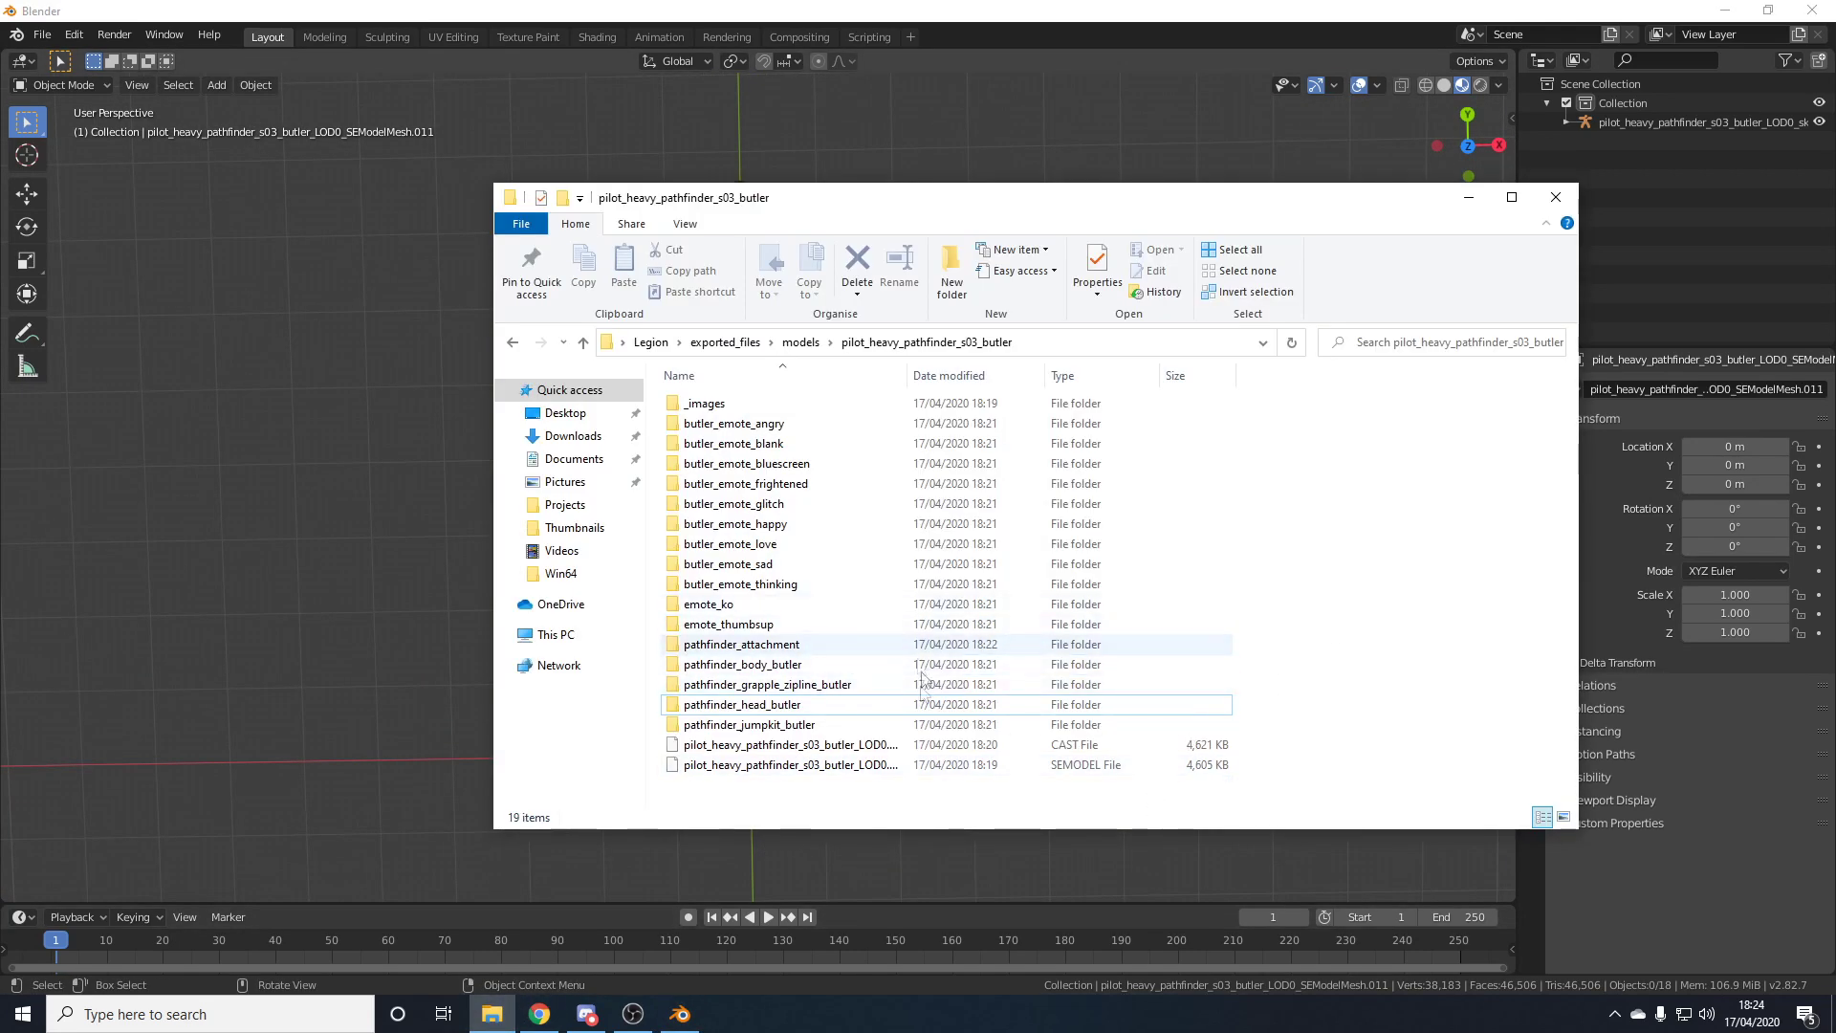
{"action": "double_click", "coordinate": [790, 665]}
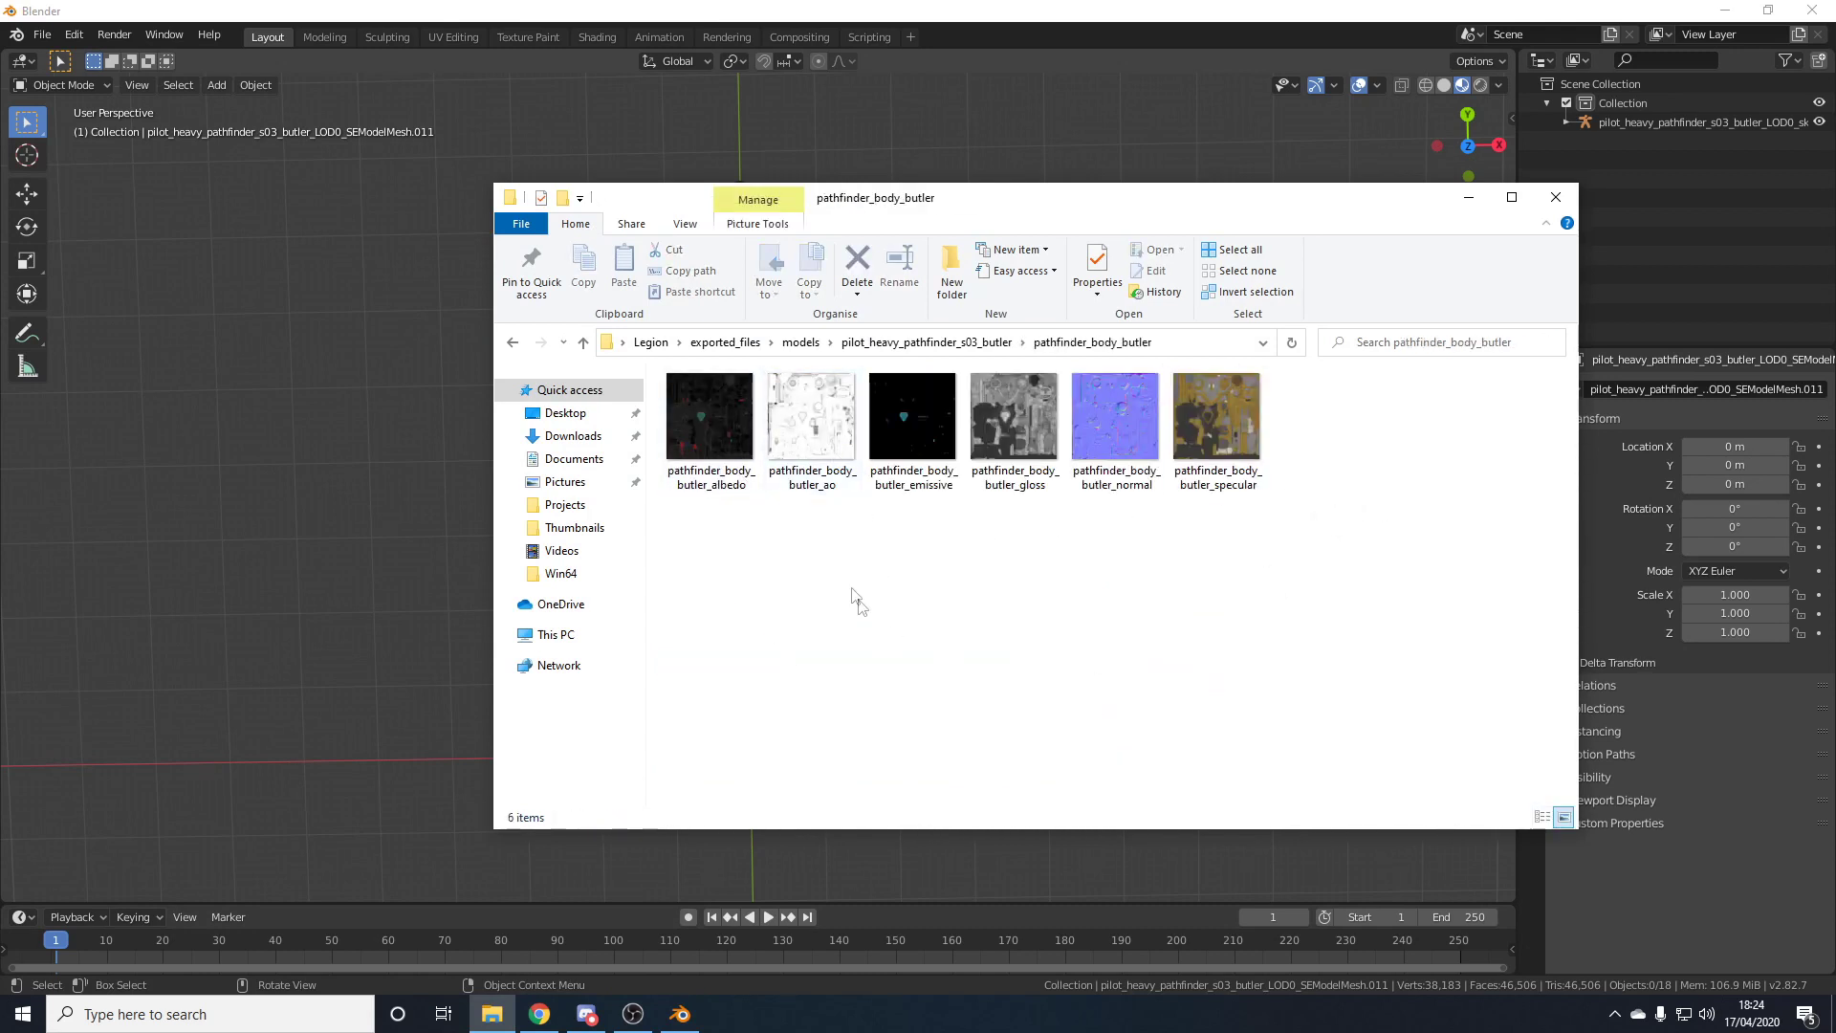
{"action": "left_click_drag", "start_coordinate": [738, 521], "coordinate": [1228, 547]}
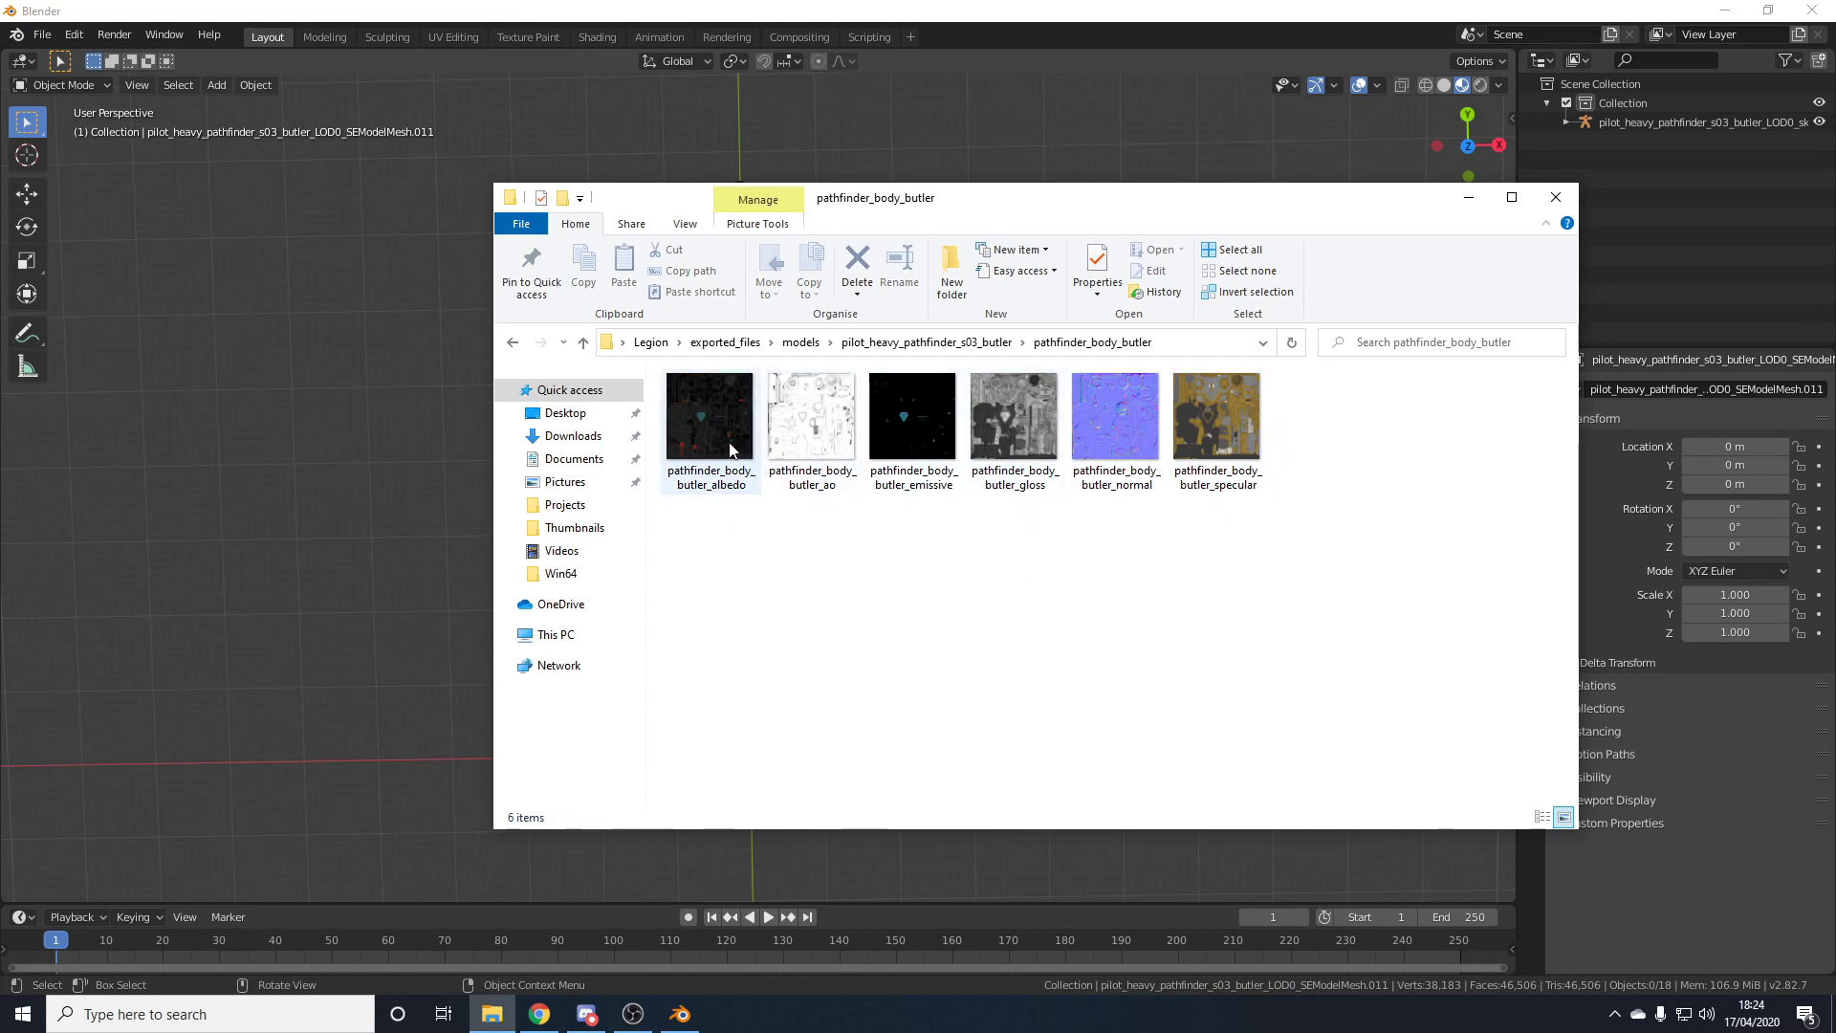
{"action": "double_click", "coordinate": [723, 488]}
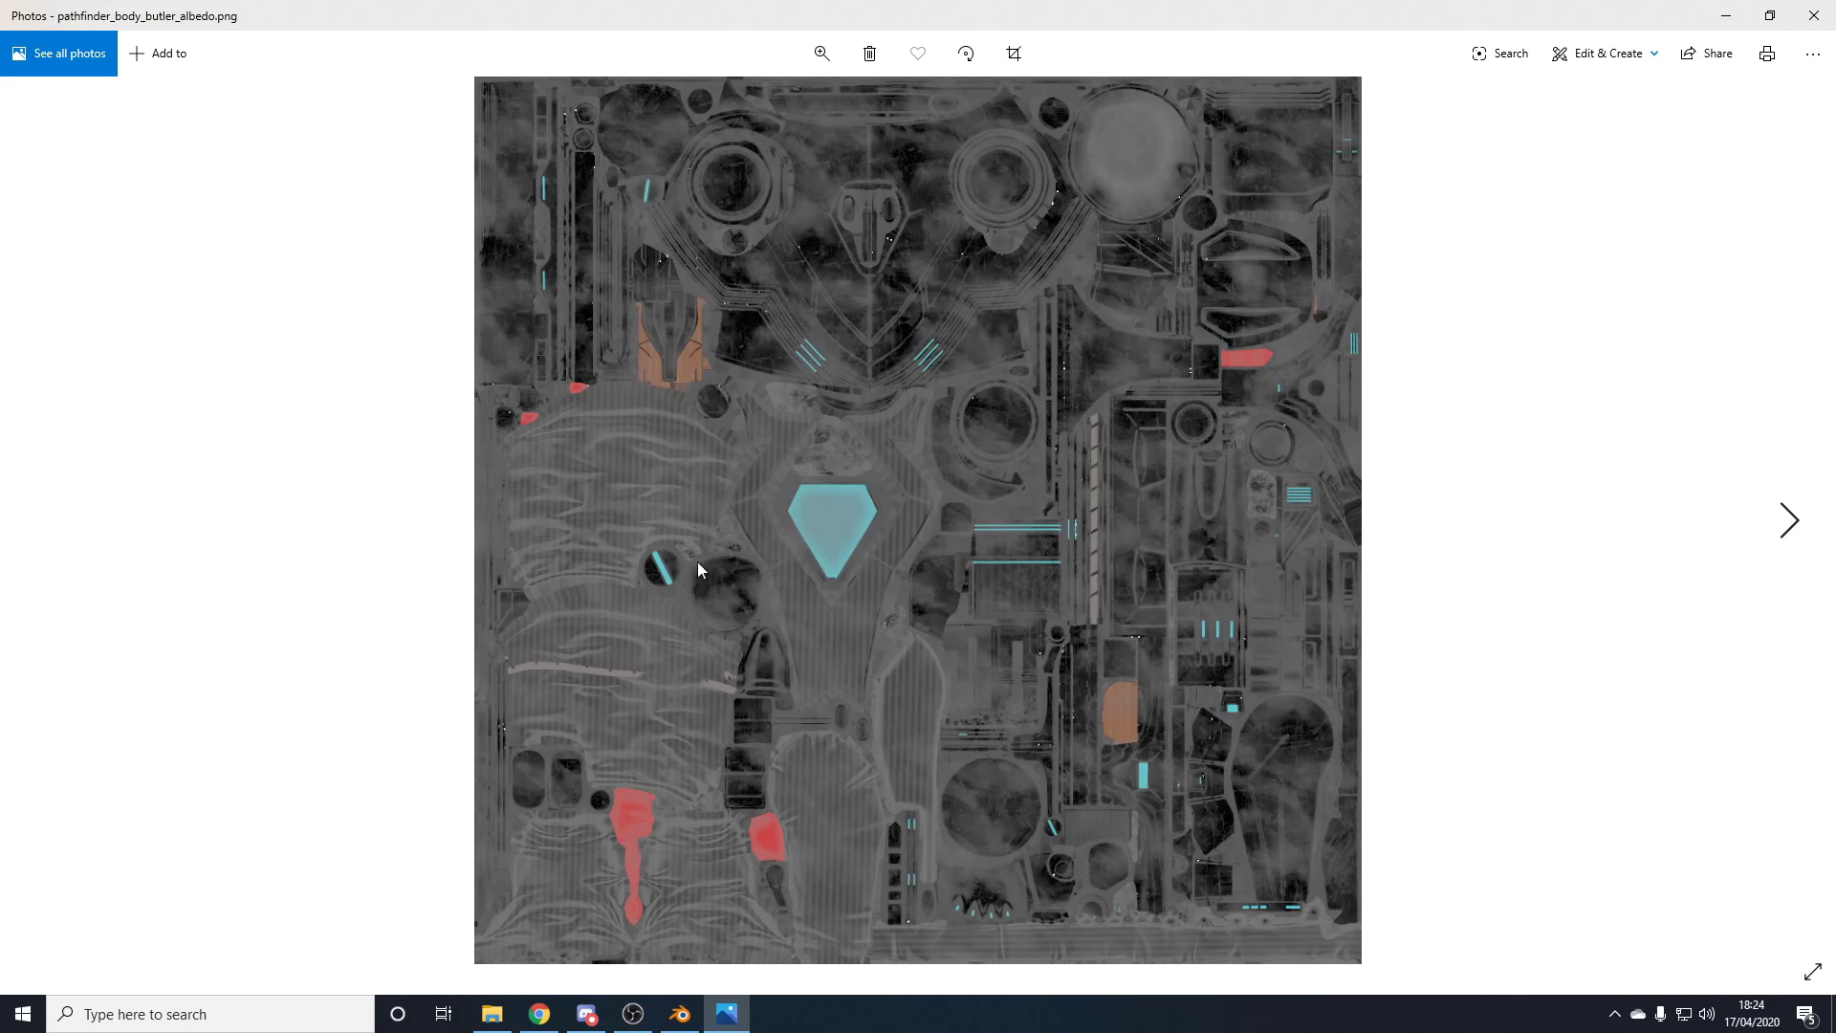
{"action": "left_click", "coordinate": [725, 1019]}
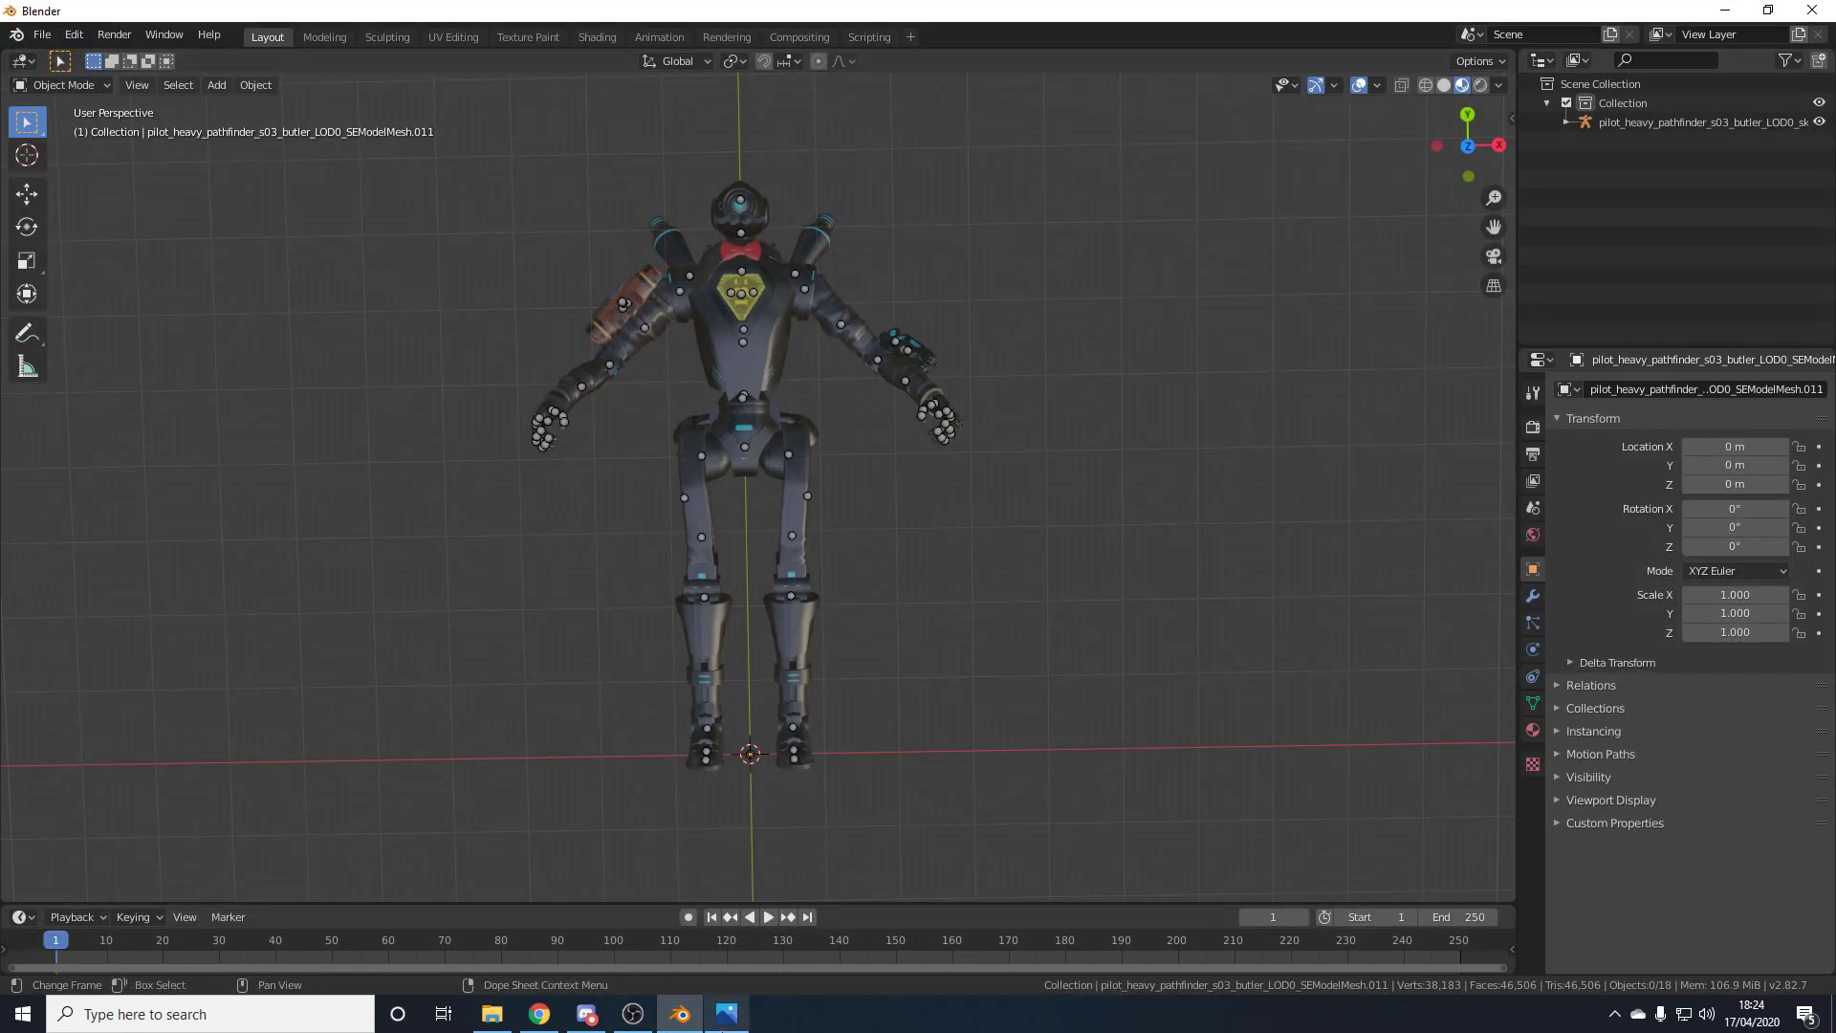
{"action": "left_click", "coordinate": [725, 1019]}
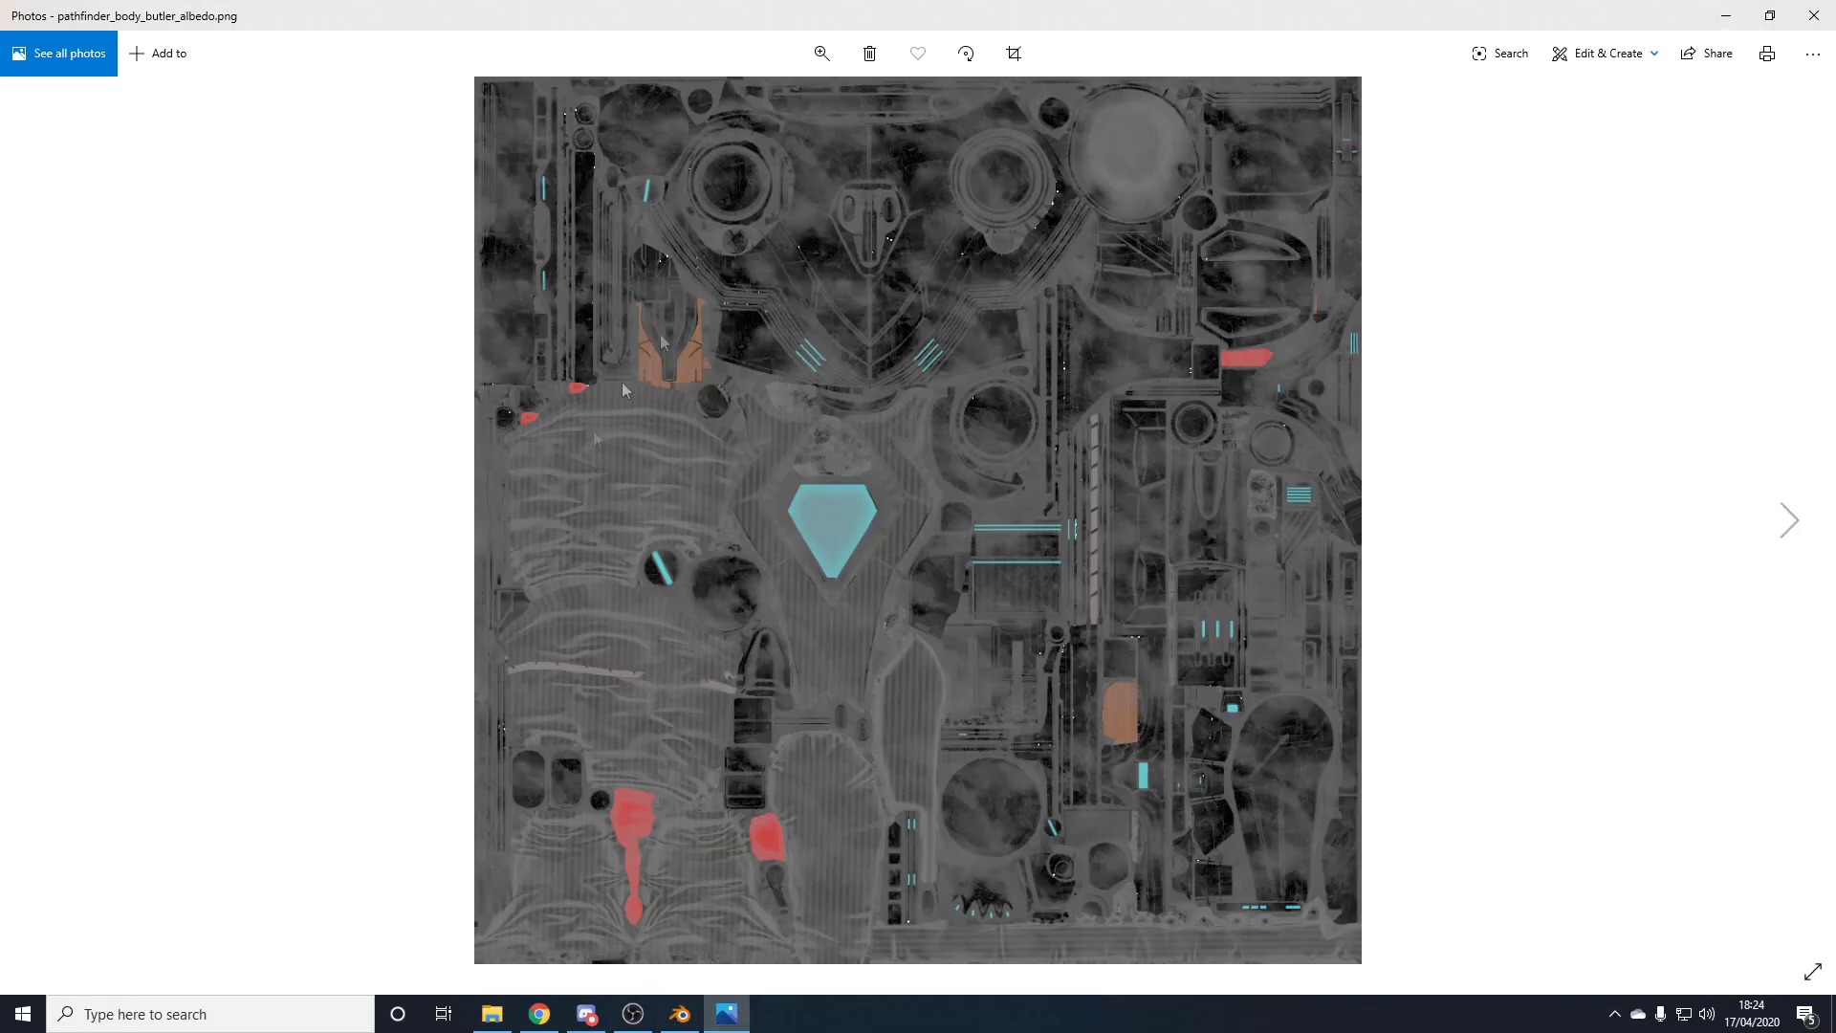
{"action": "key", "text": "alt+F4"}
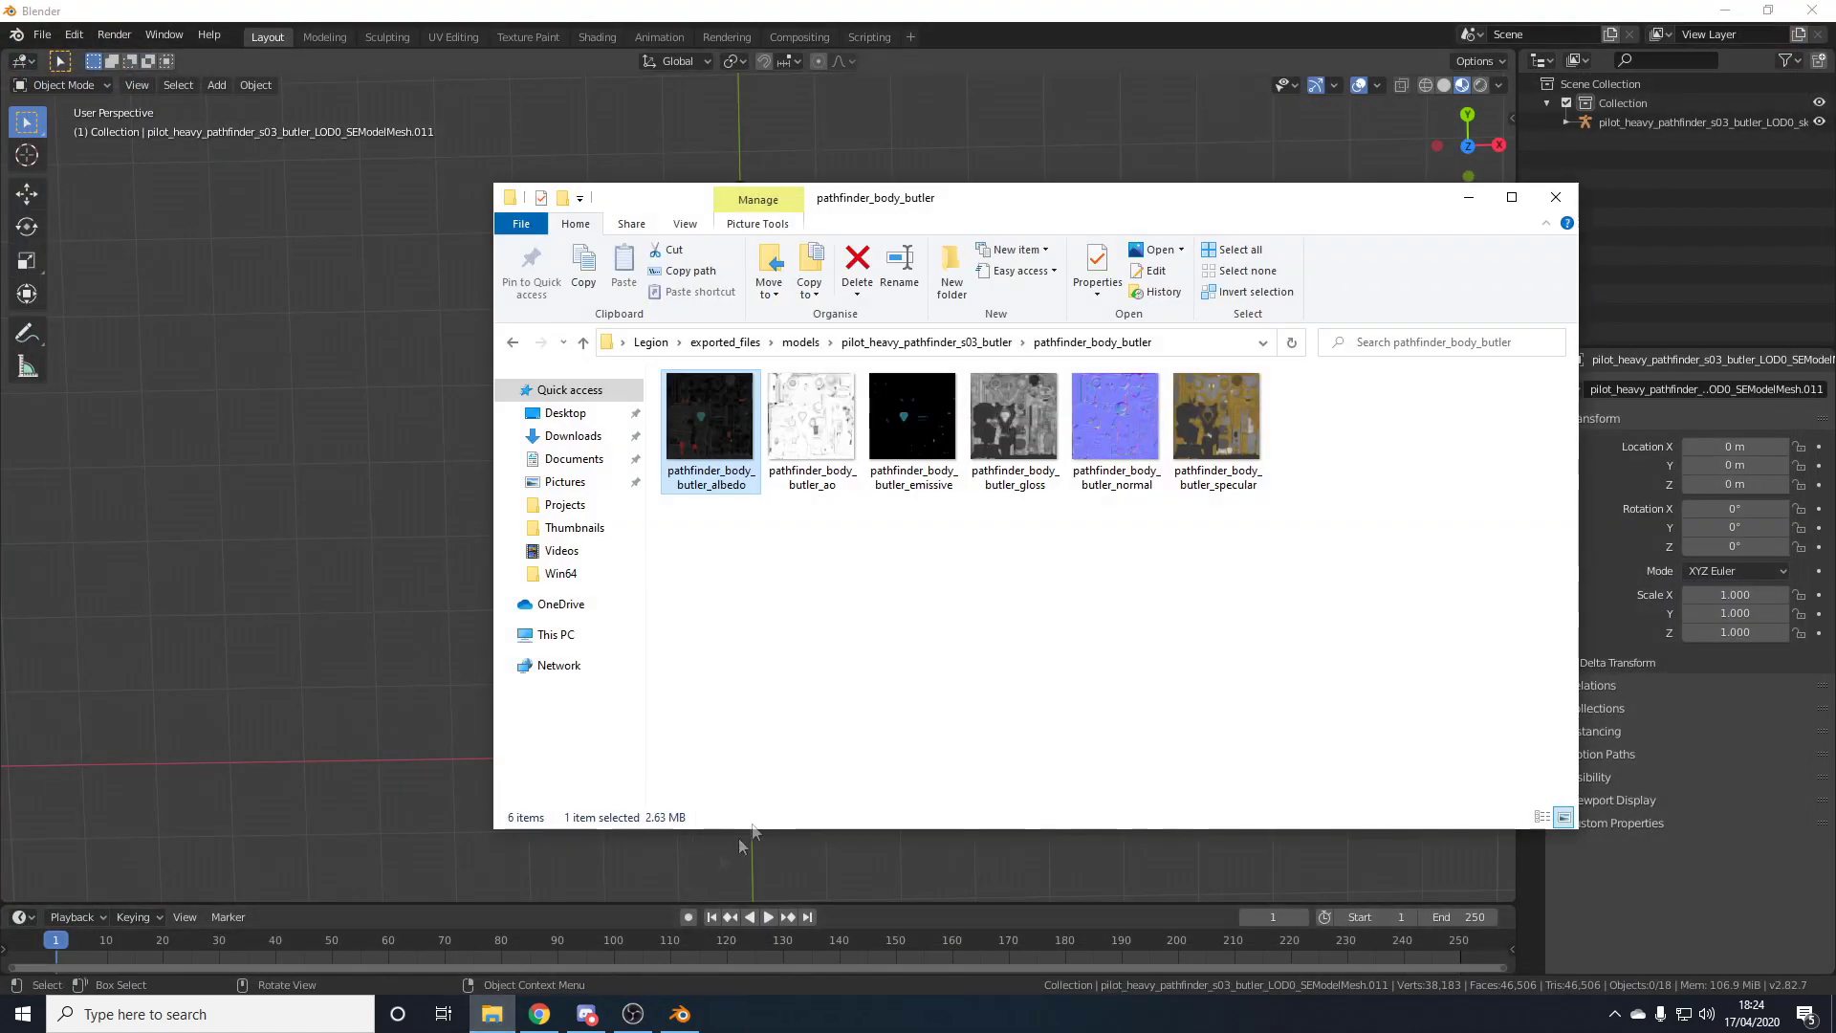
- Examine the pathfinder_body_butler_ao and pathfinder_body_butler_emissive texture maps, closing each image after viewing
{"action": "double_click", "coordinate": [811, 416]}
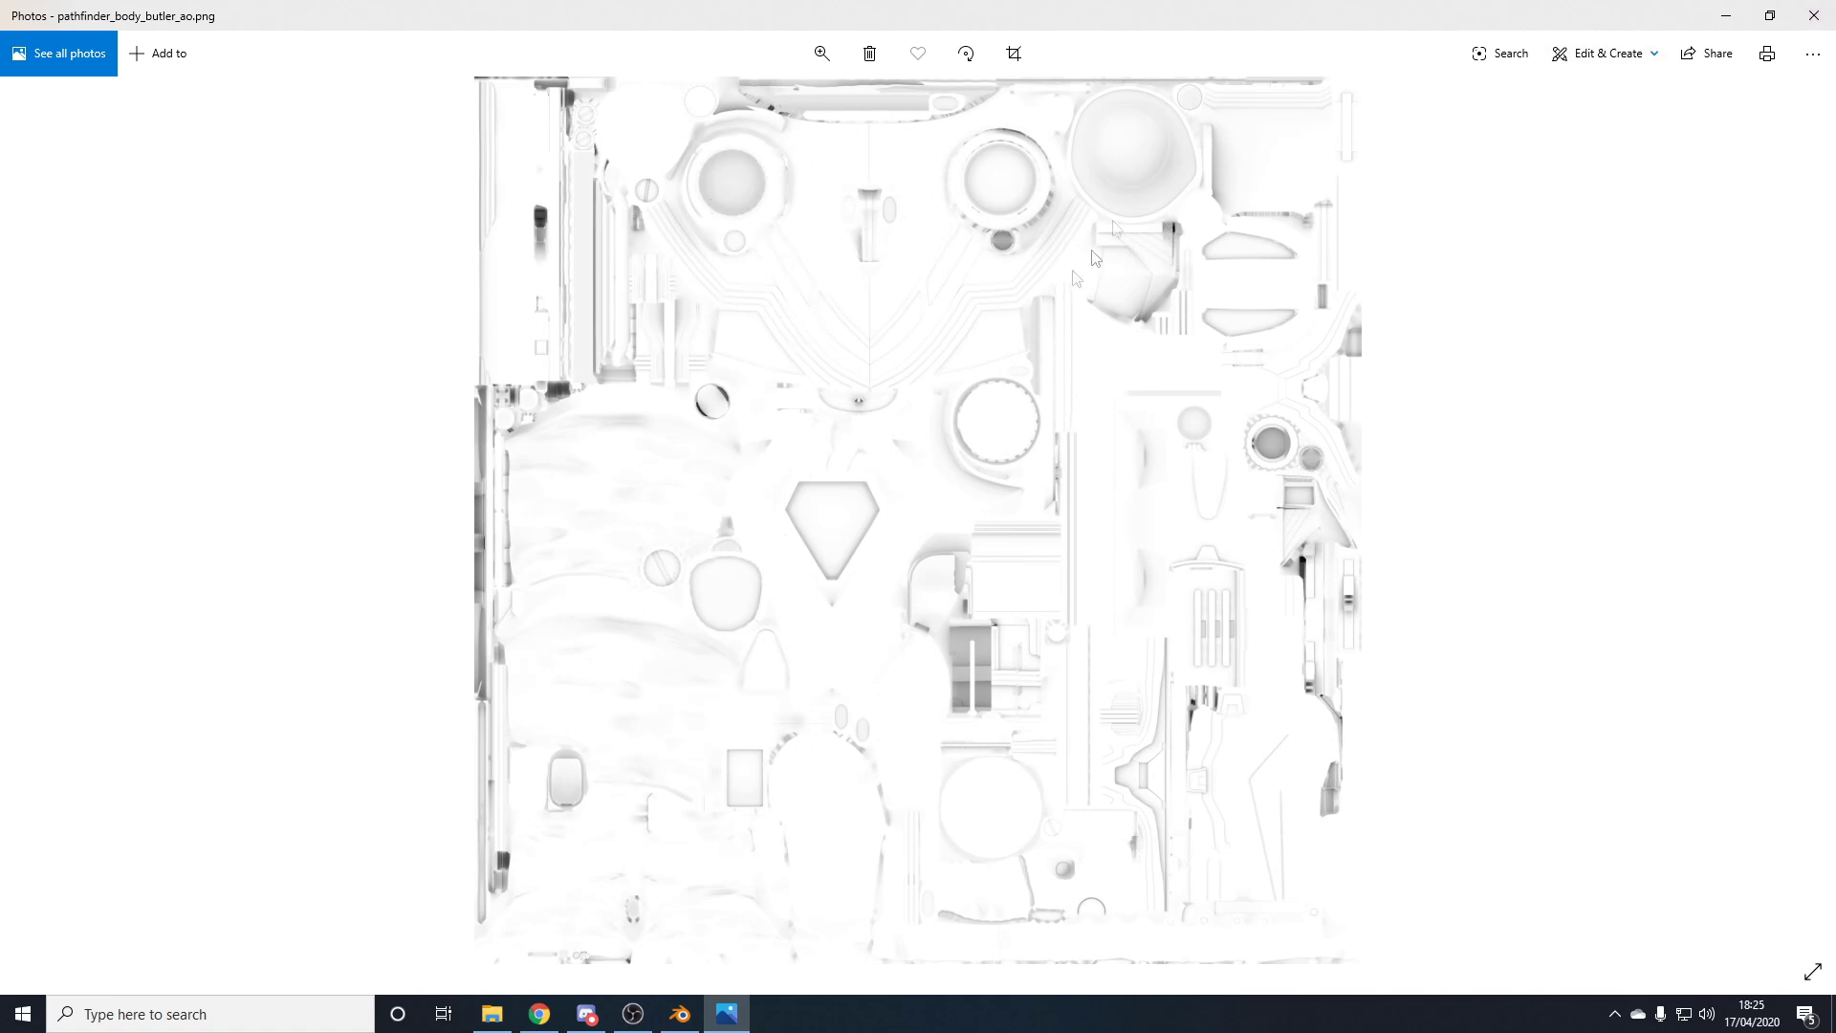
{"action": "left_click", "coordinate": [1813, 16]}
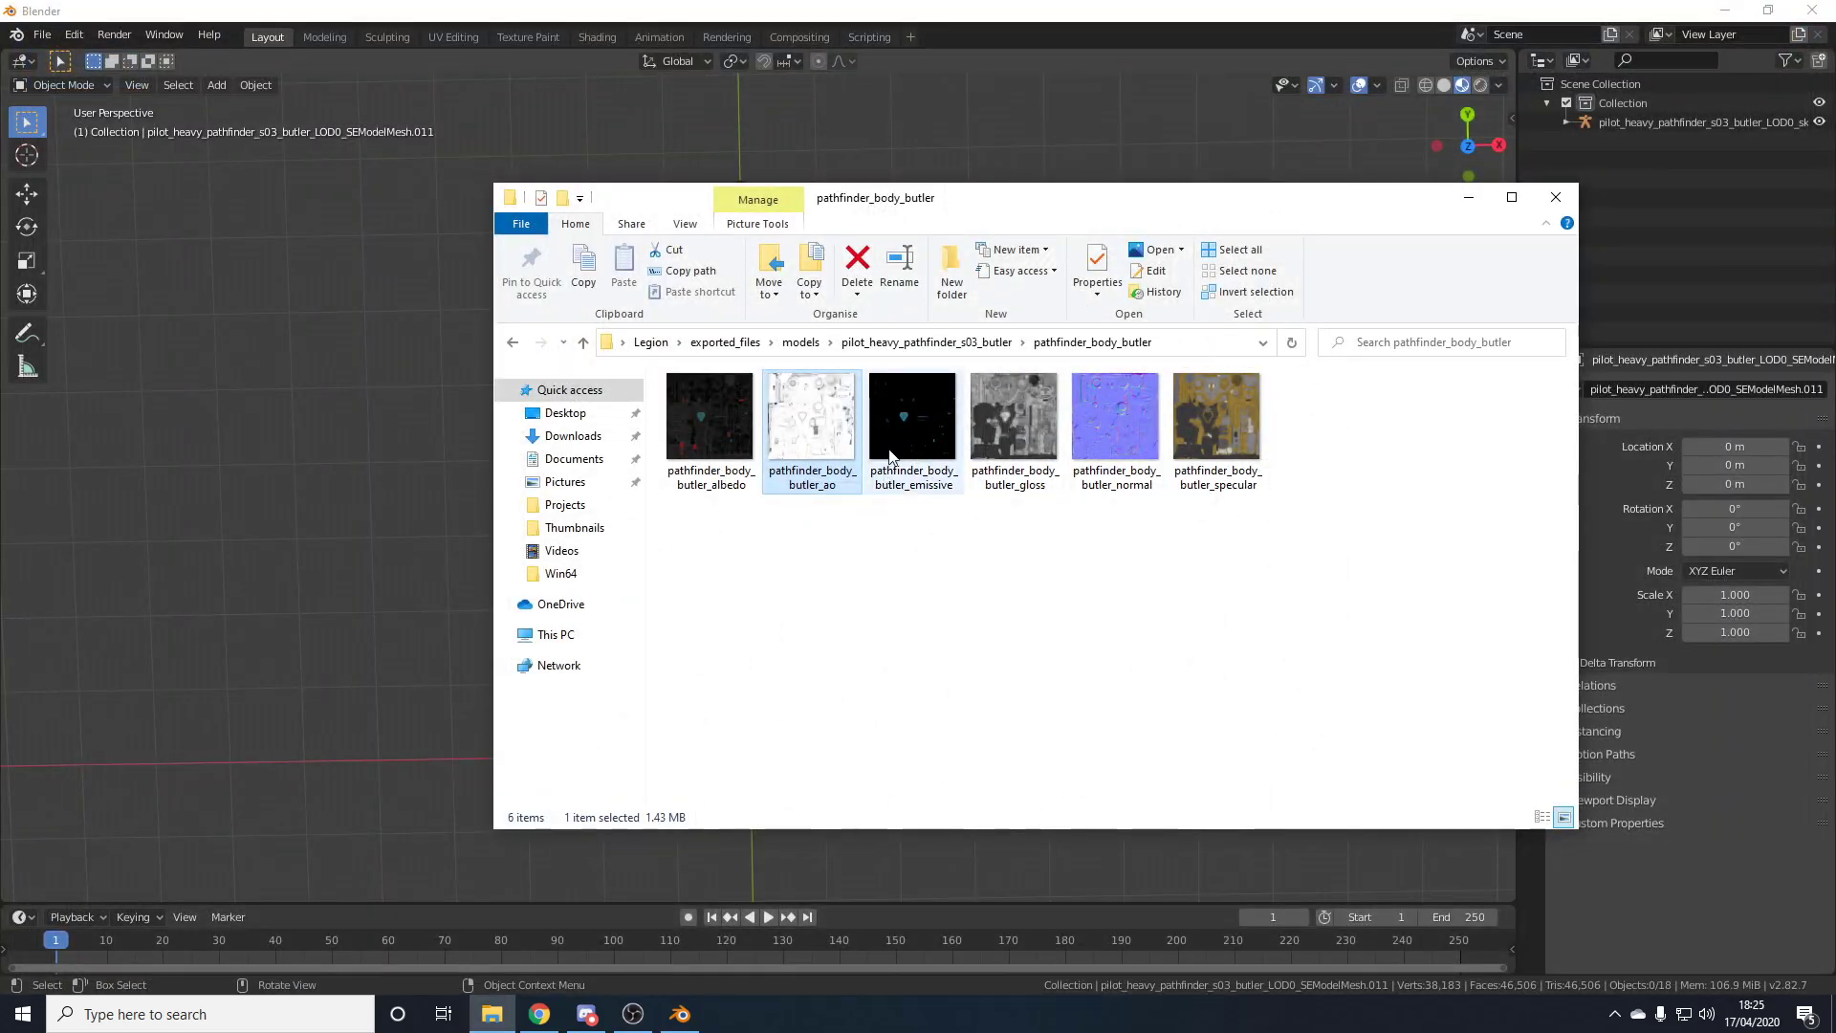
{"action": "double_click", "coordinate": [841, 404]}
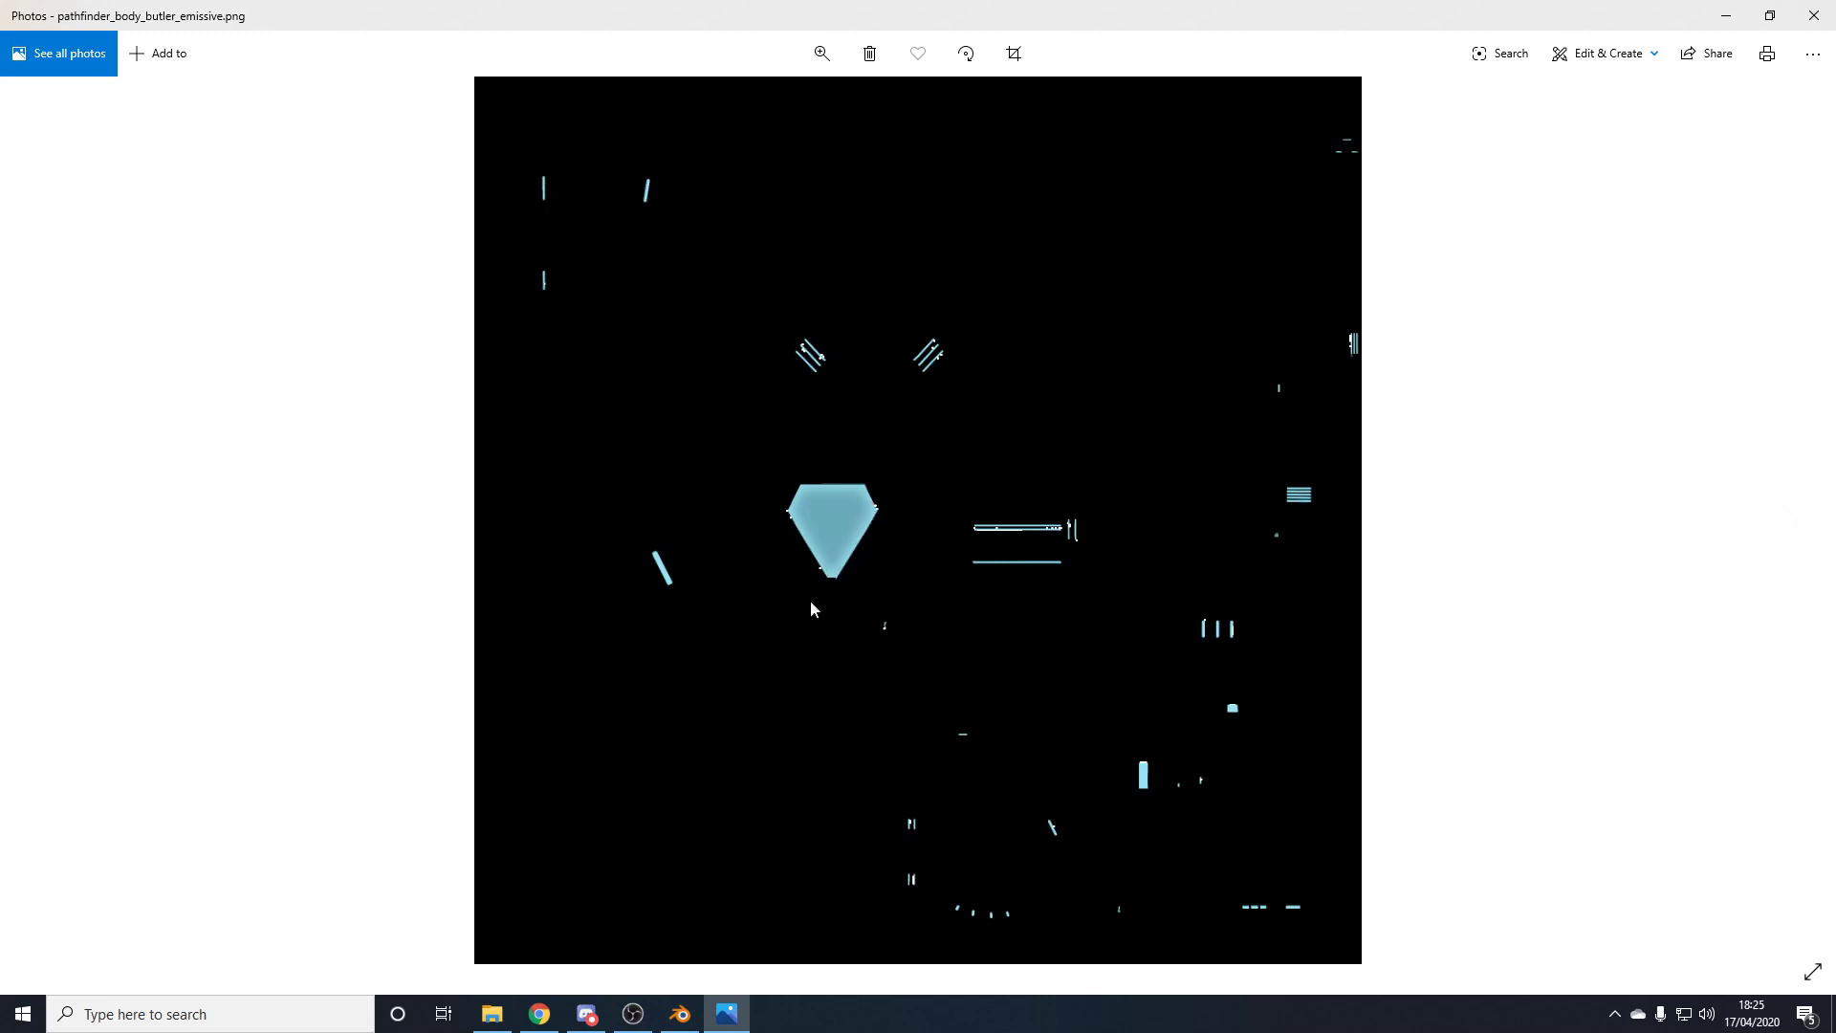
{"action": "left_click", "coordinate": [1813, 15]}
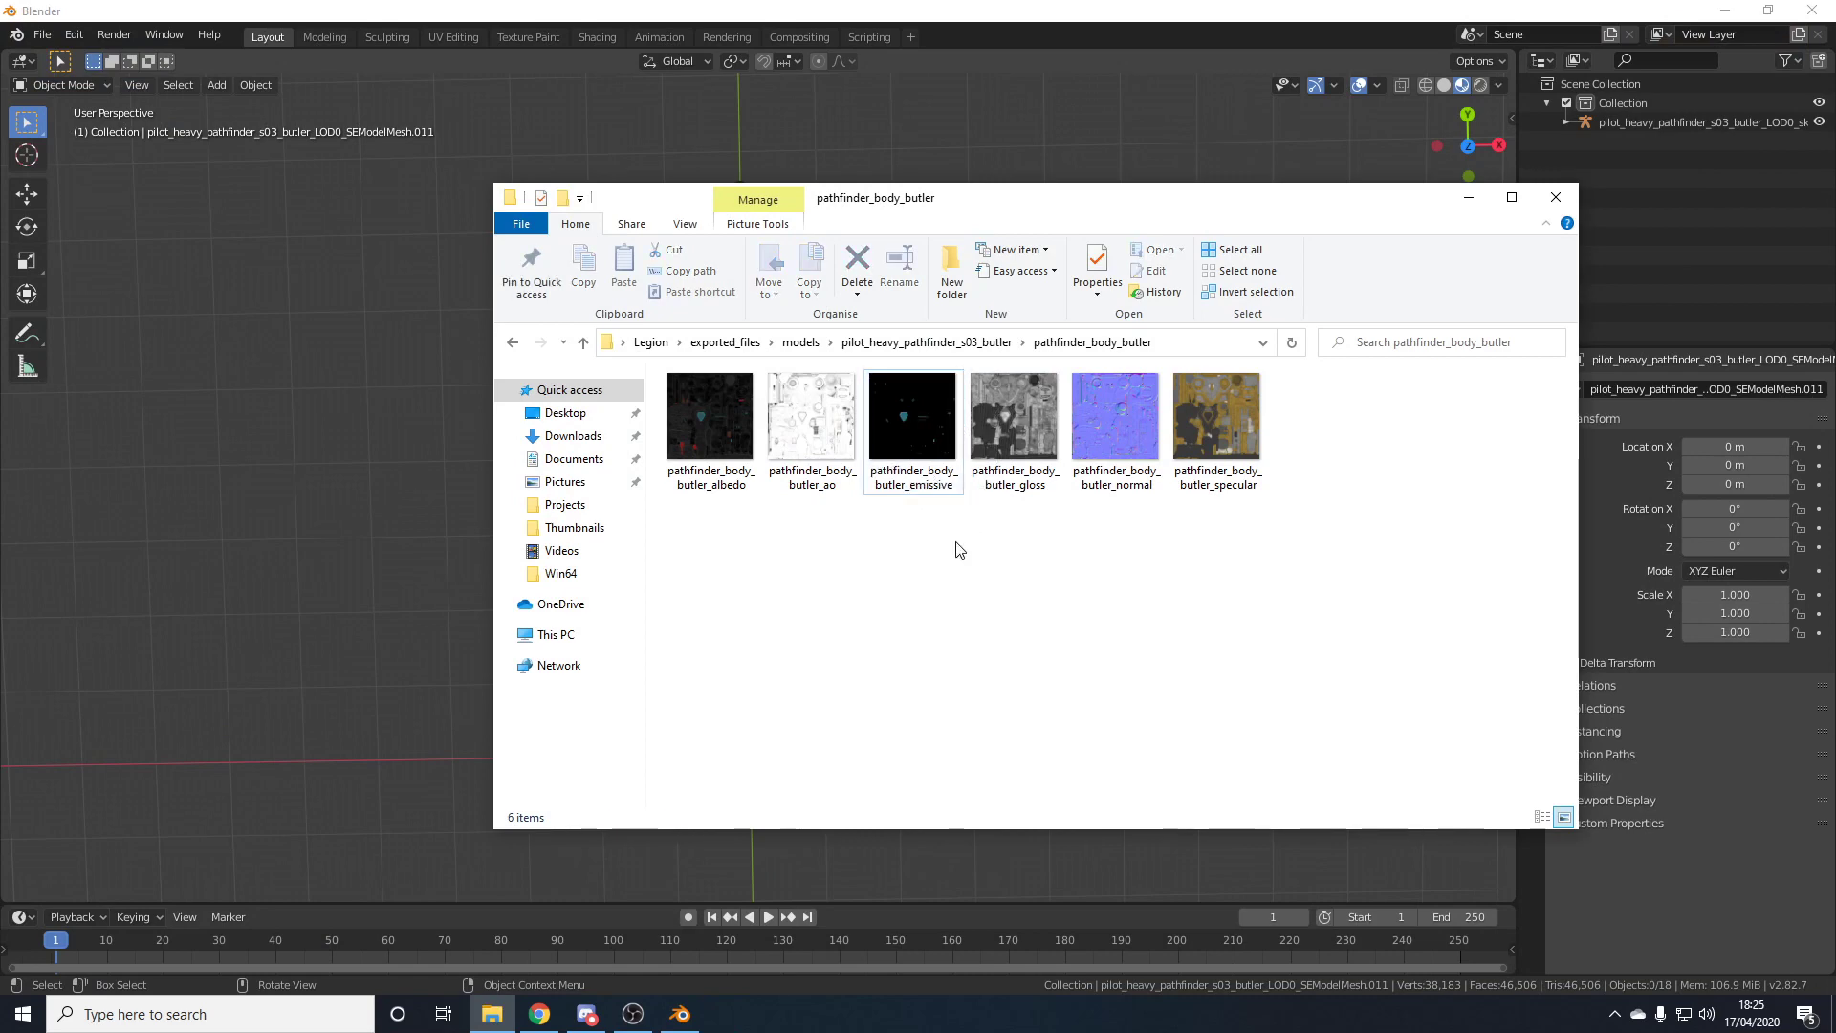
{"action": "double_click", "coordinate": [916, 427]}
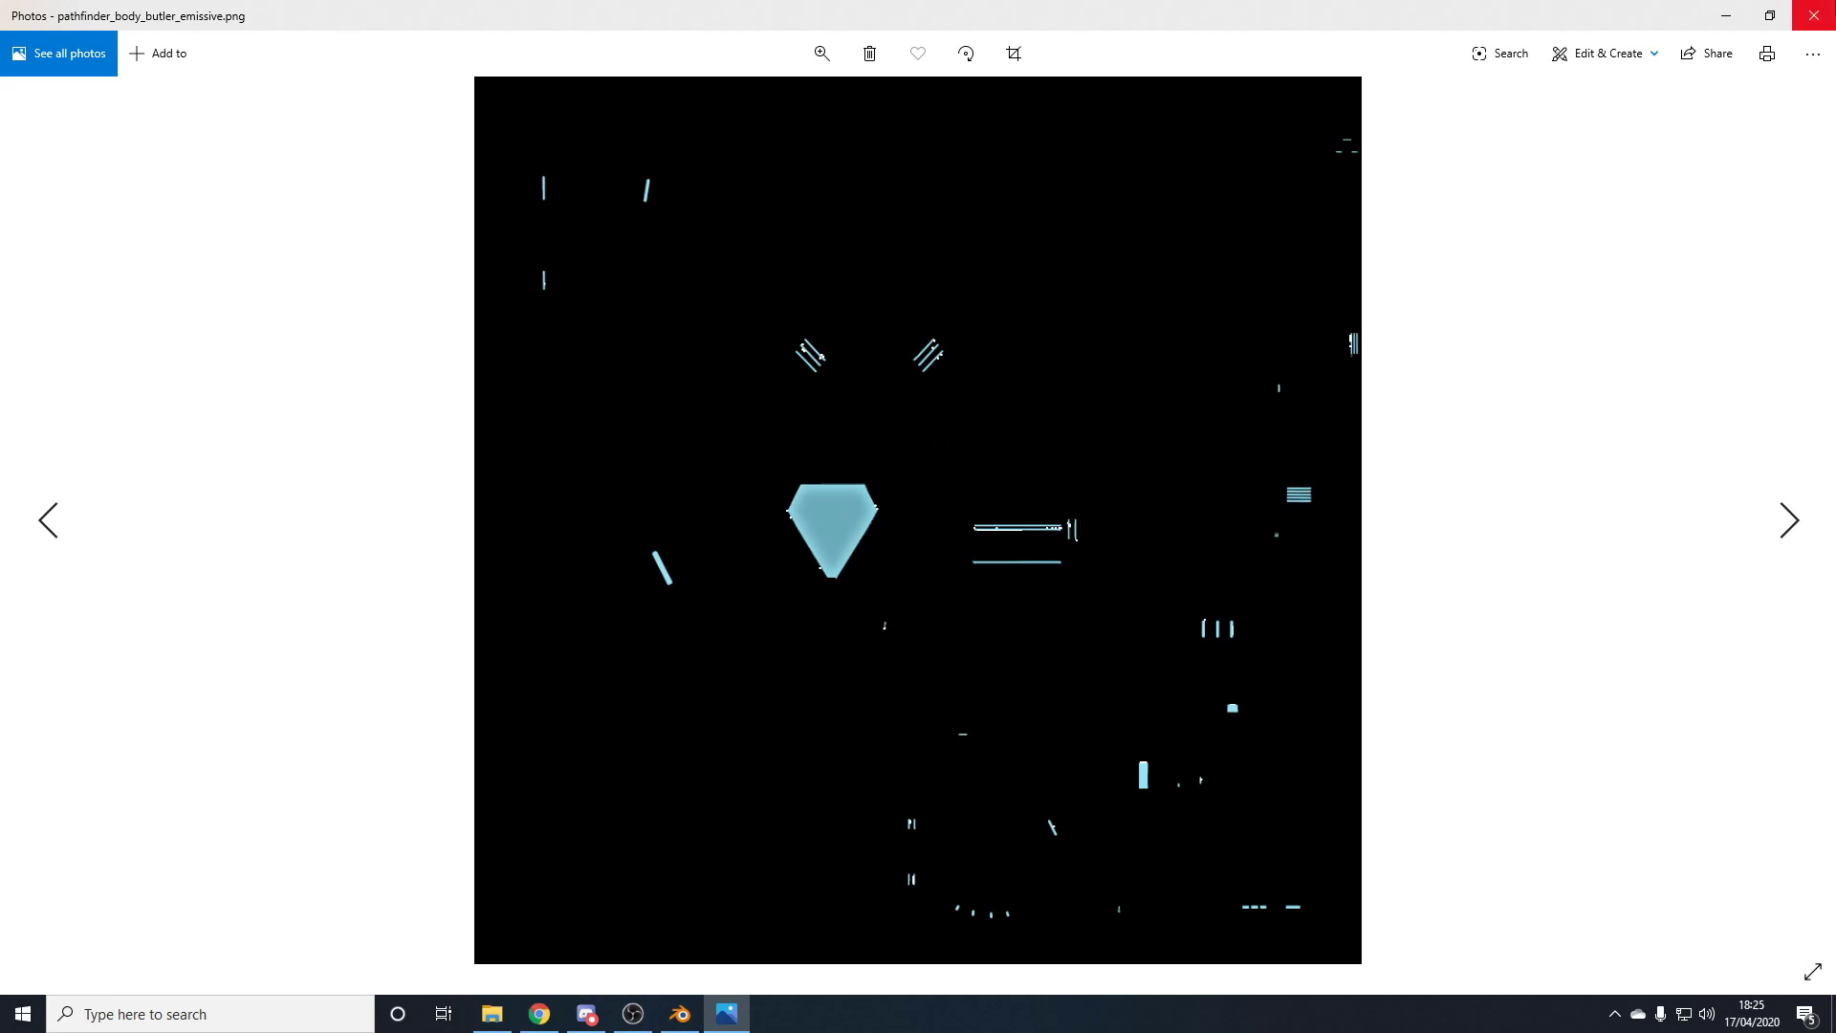
{"action": "left_click", "coordinate": [1813, 15]}
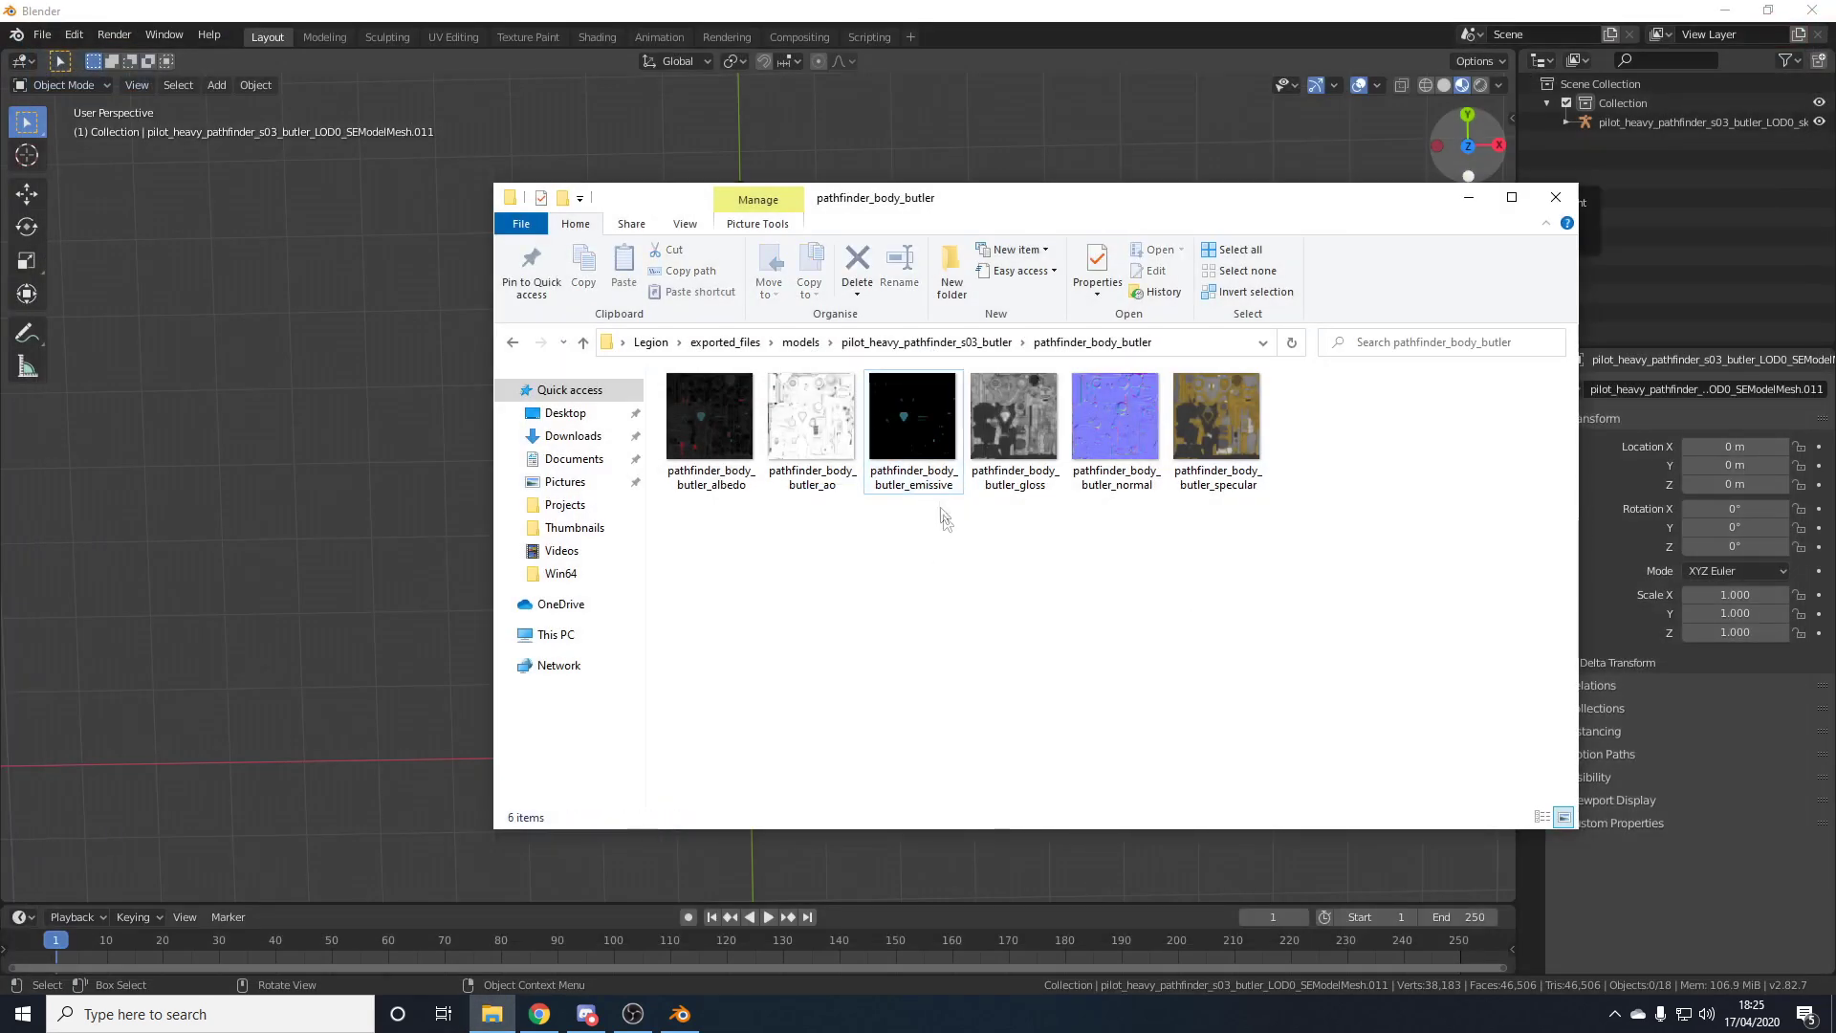
{"action": "double_click", "coordinate": [918, 411]}
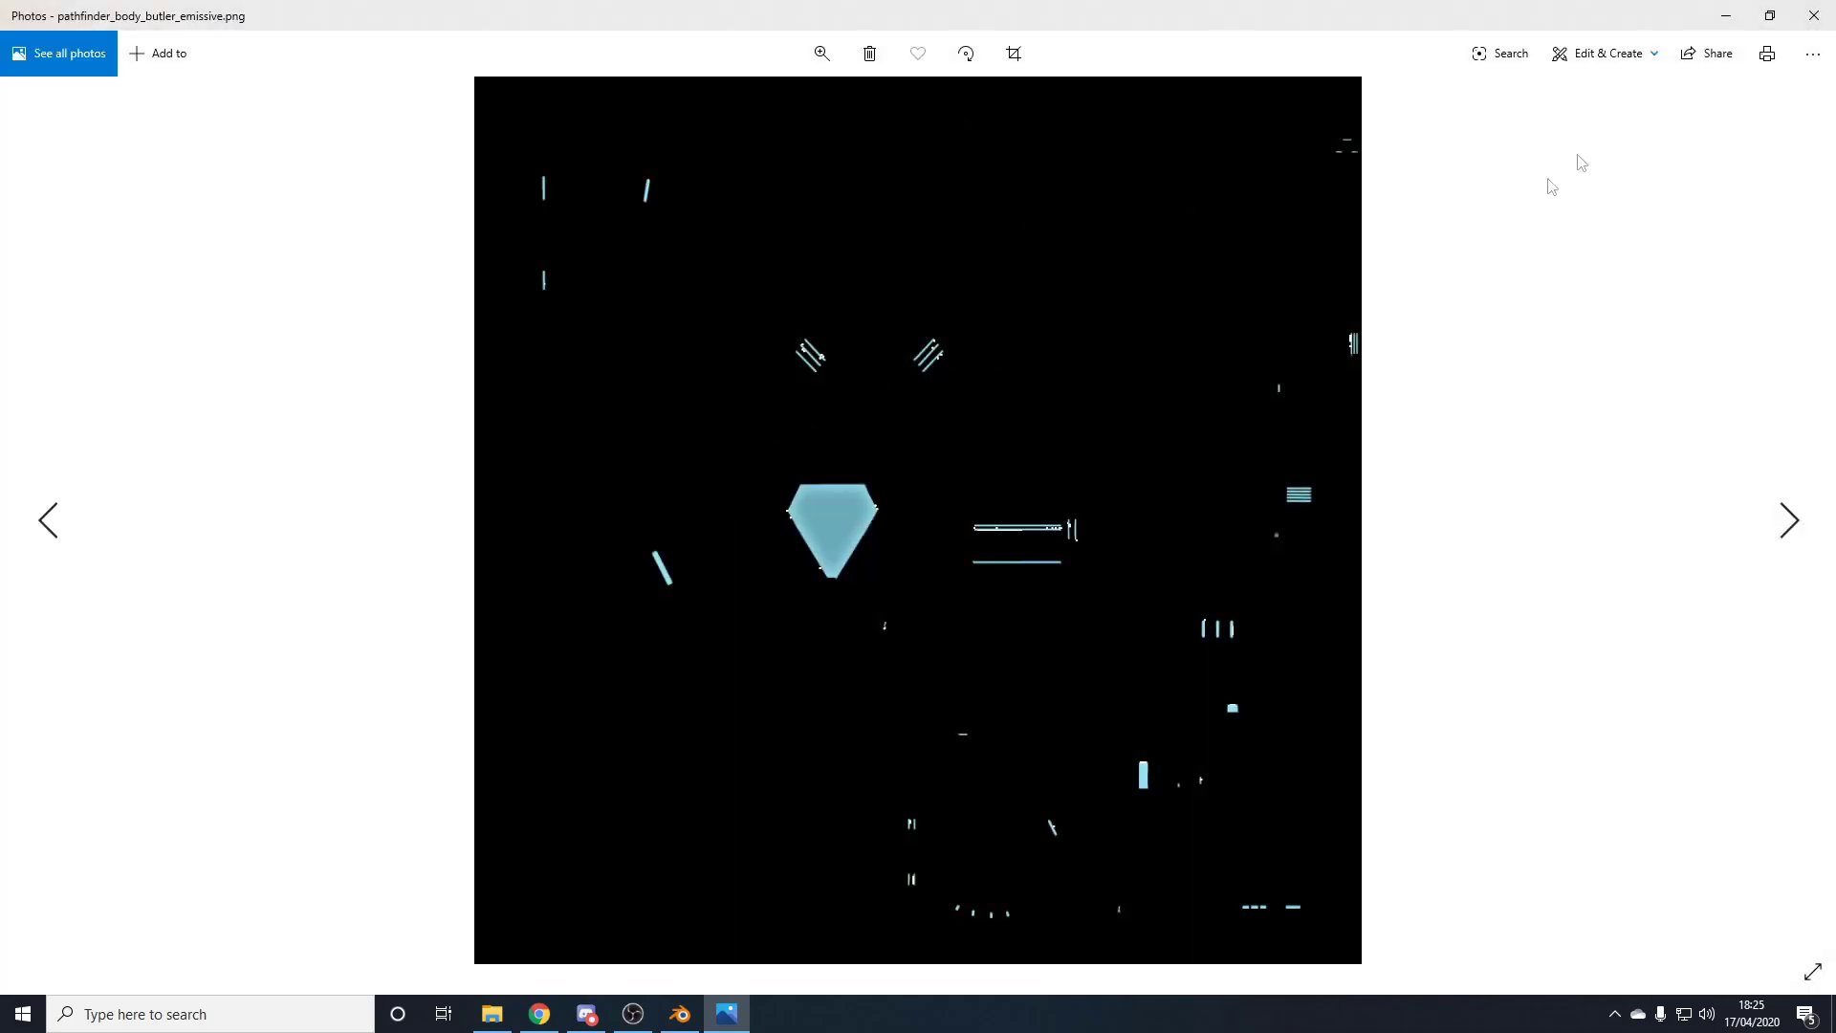
{"action": "left_click", "coordinate": [1813, 16]}
- Examine the pathfinder_body_butler_gloss and pathfinder_body_butler_normal texture maps, closing each image after viewing
{"action": "left_click", "coordinate": [942, 517]}
{"action": "double_click", "coordinate": [1007, 419]}
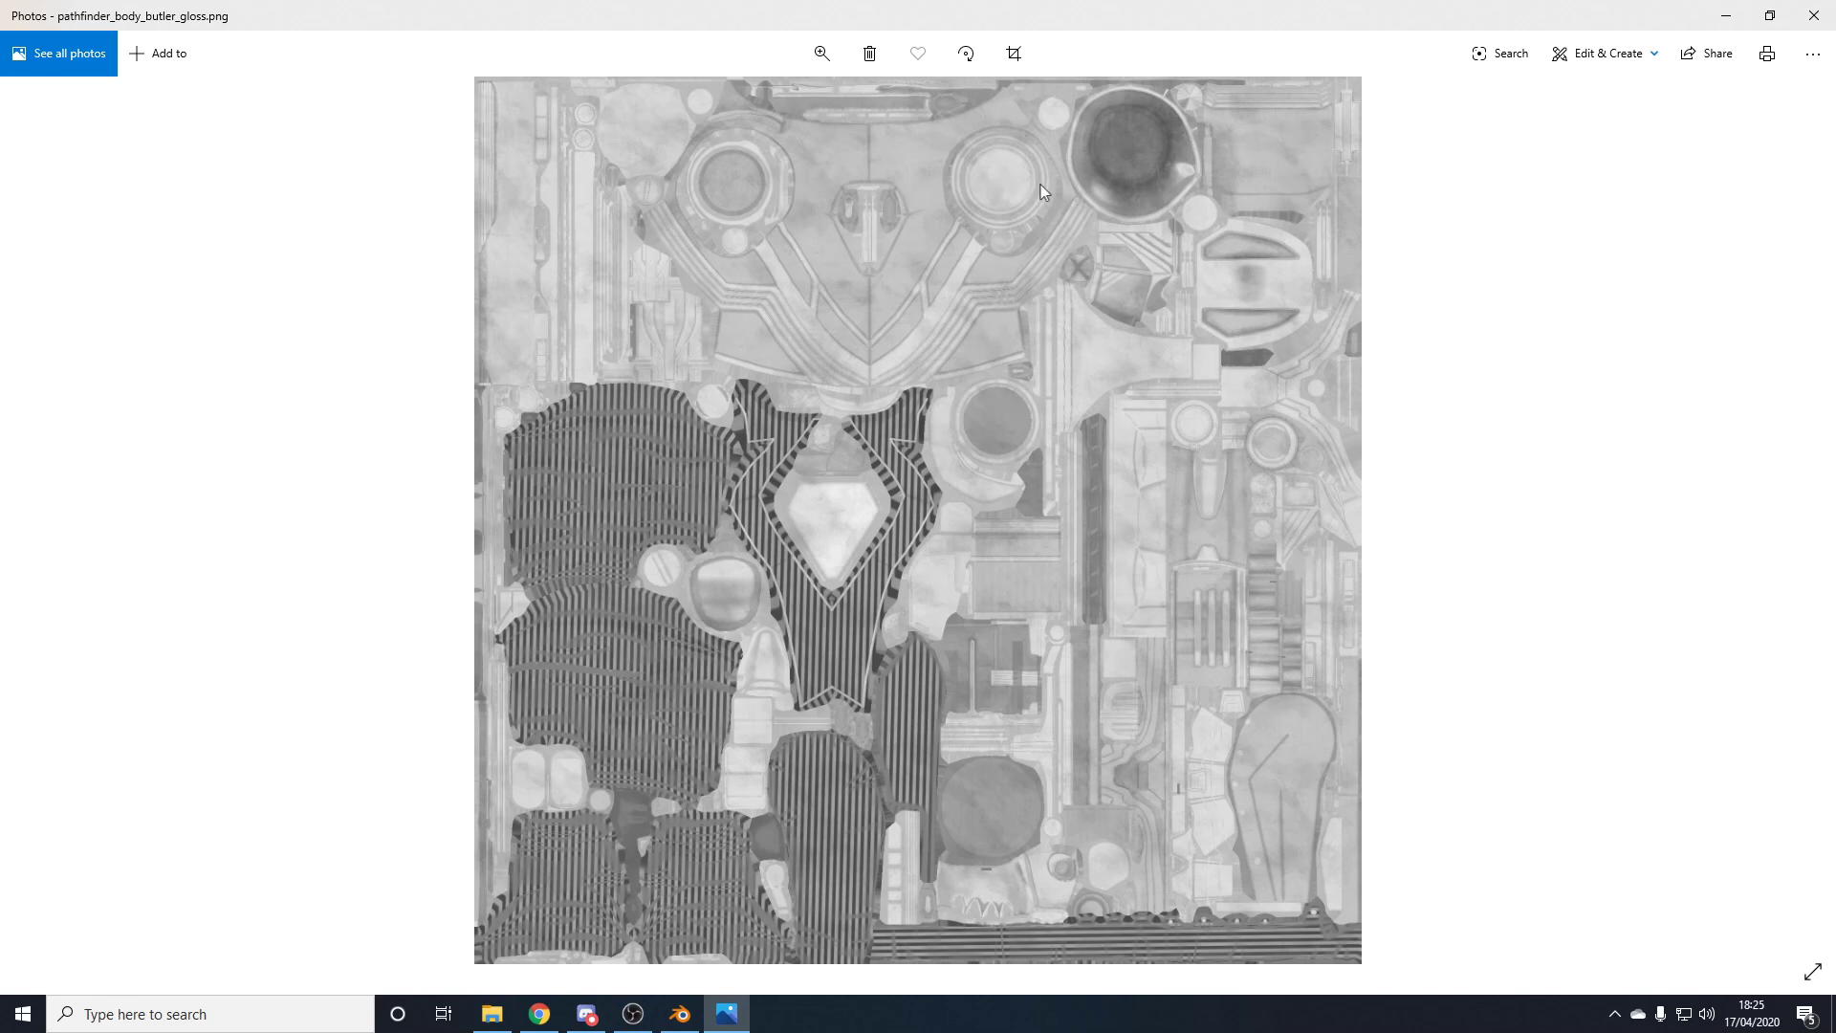
{"action": "left_click", "coordinate": [1813, 15]}
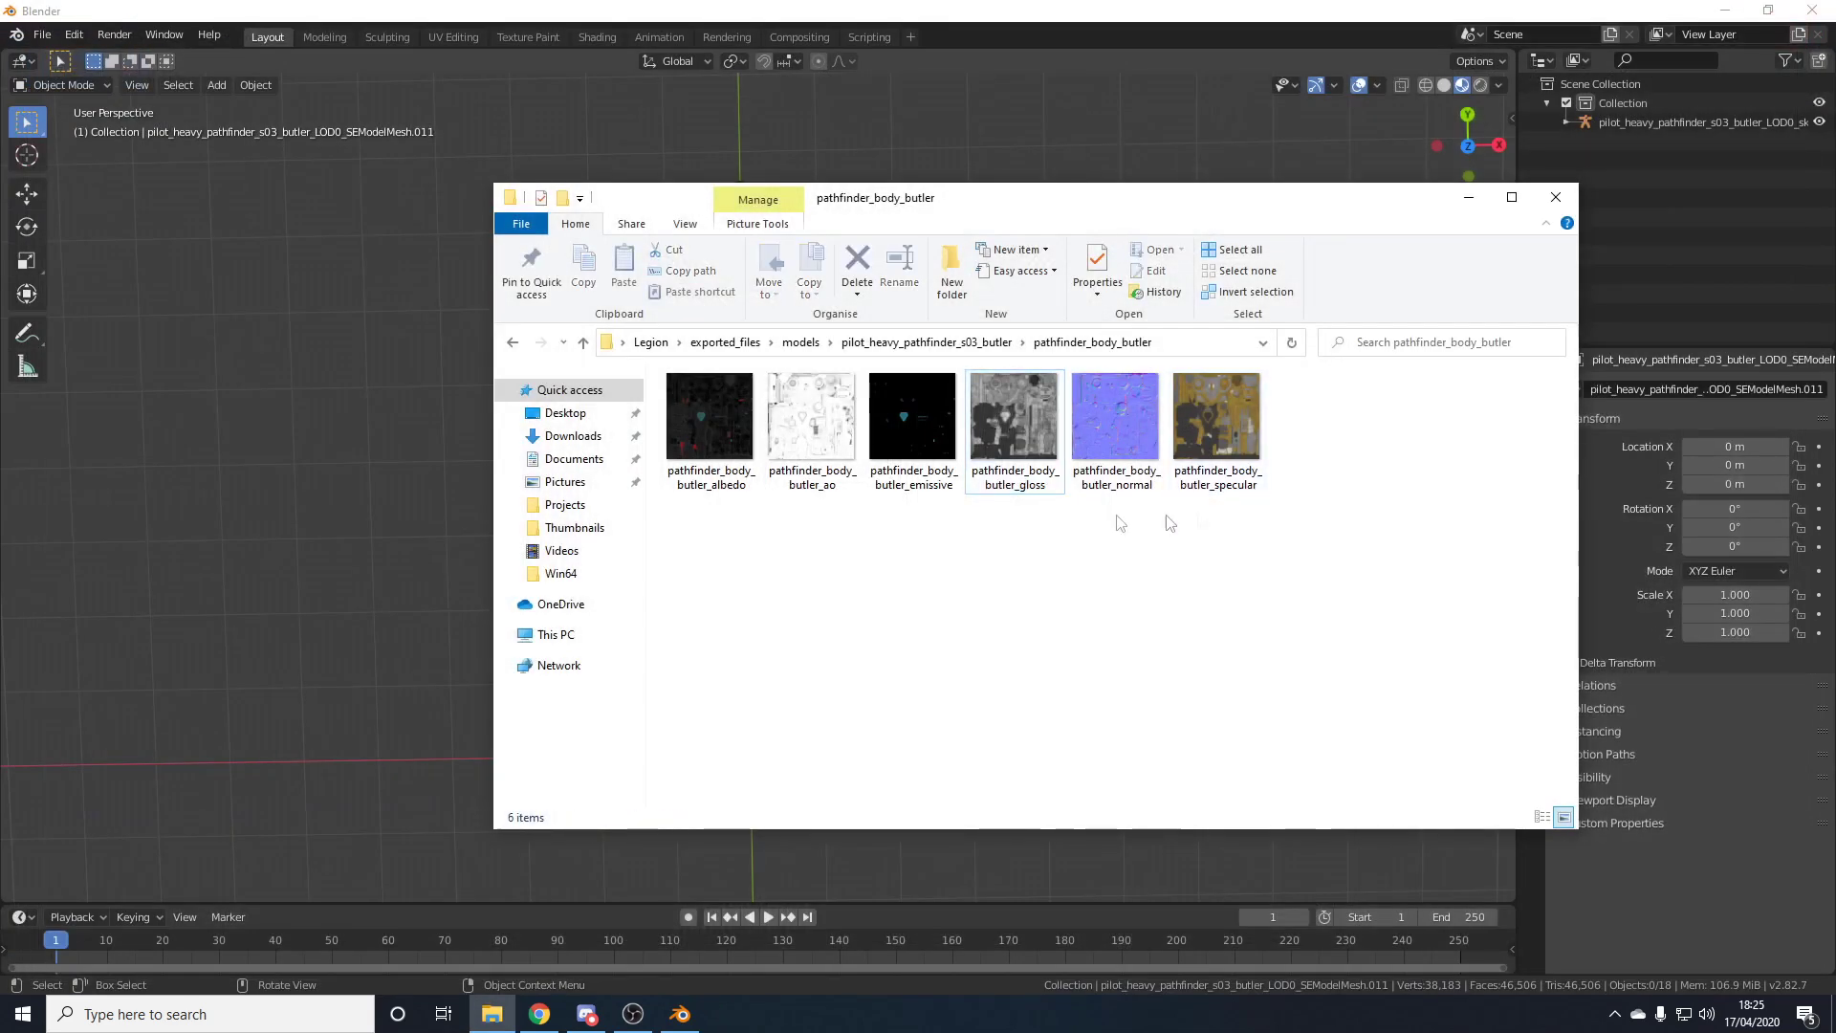
{"action": "double_click", "coordinate": [1126, 434]}
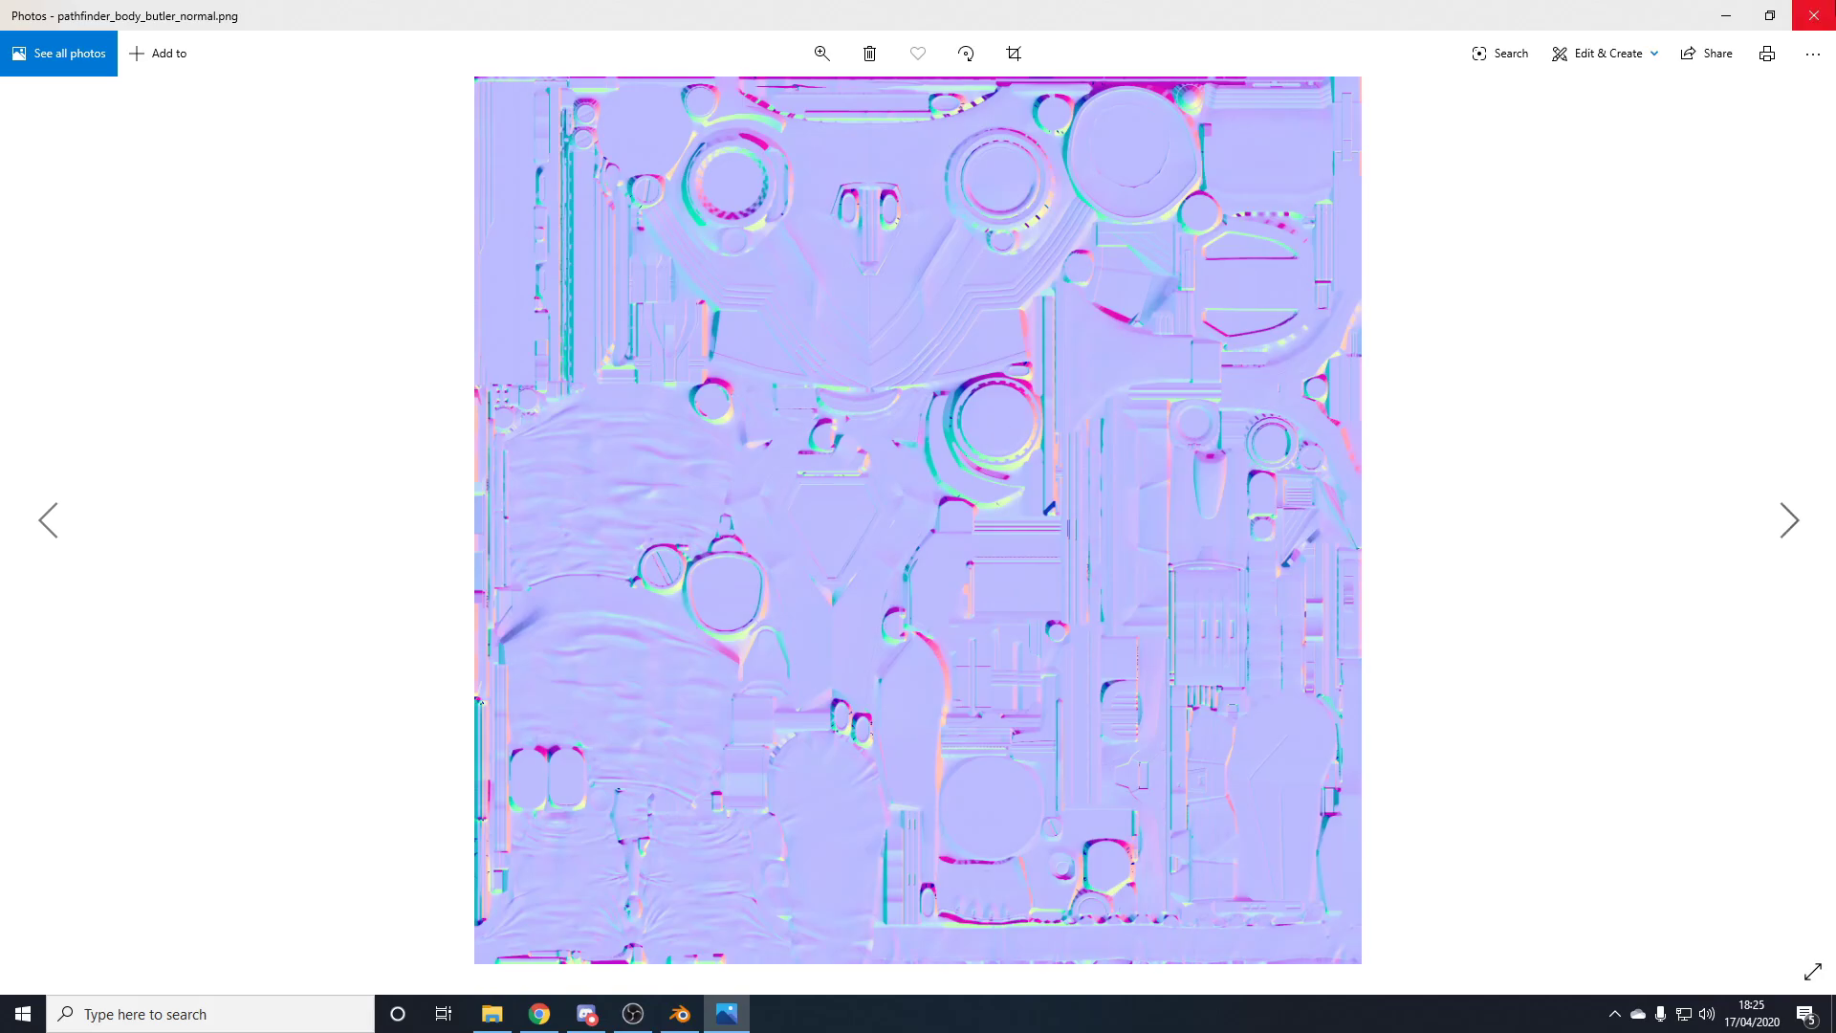
{"action": "left_click", "coordinate": [1813, 15]}
- Open the pathfinder_body_butler_specular map and compare it with the Pathfinder model in Blender, closing the image when done
{"action": "double_click", "coordinate": [1219, 445]}
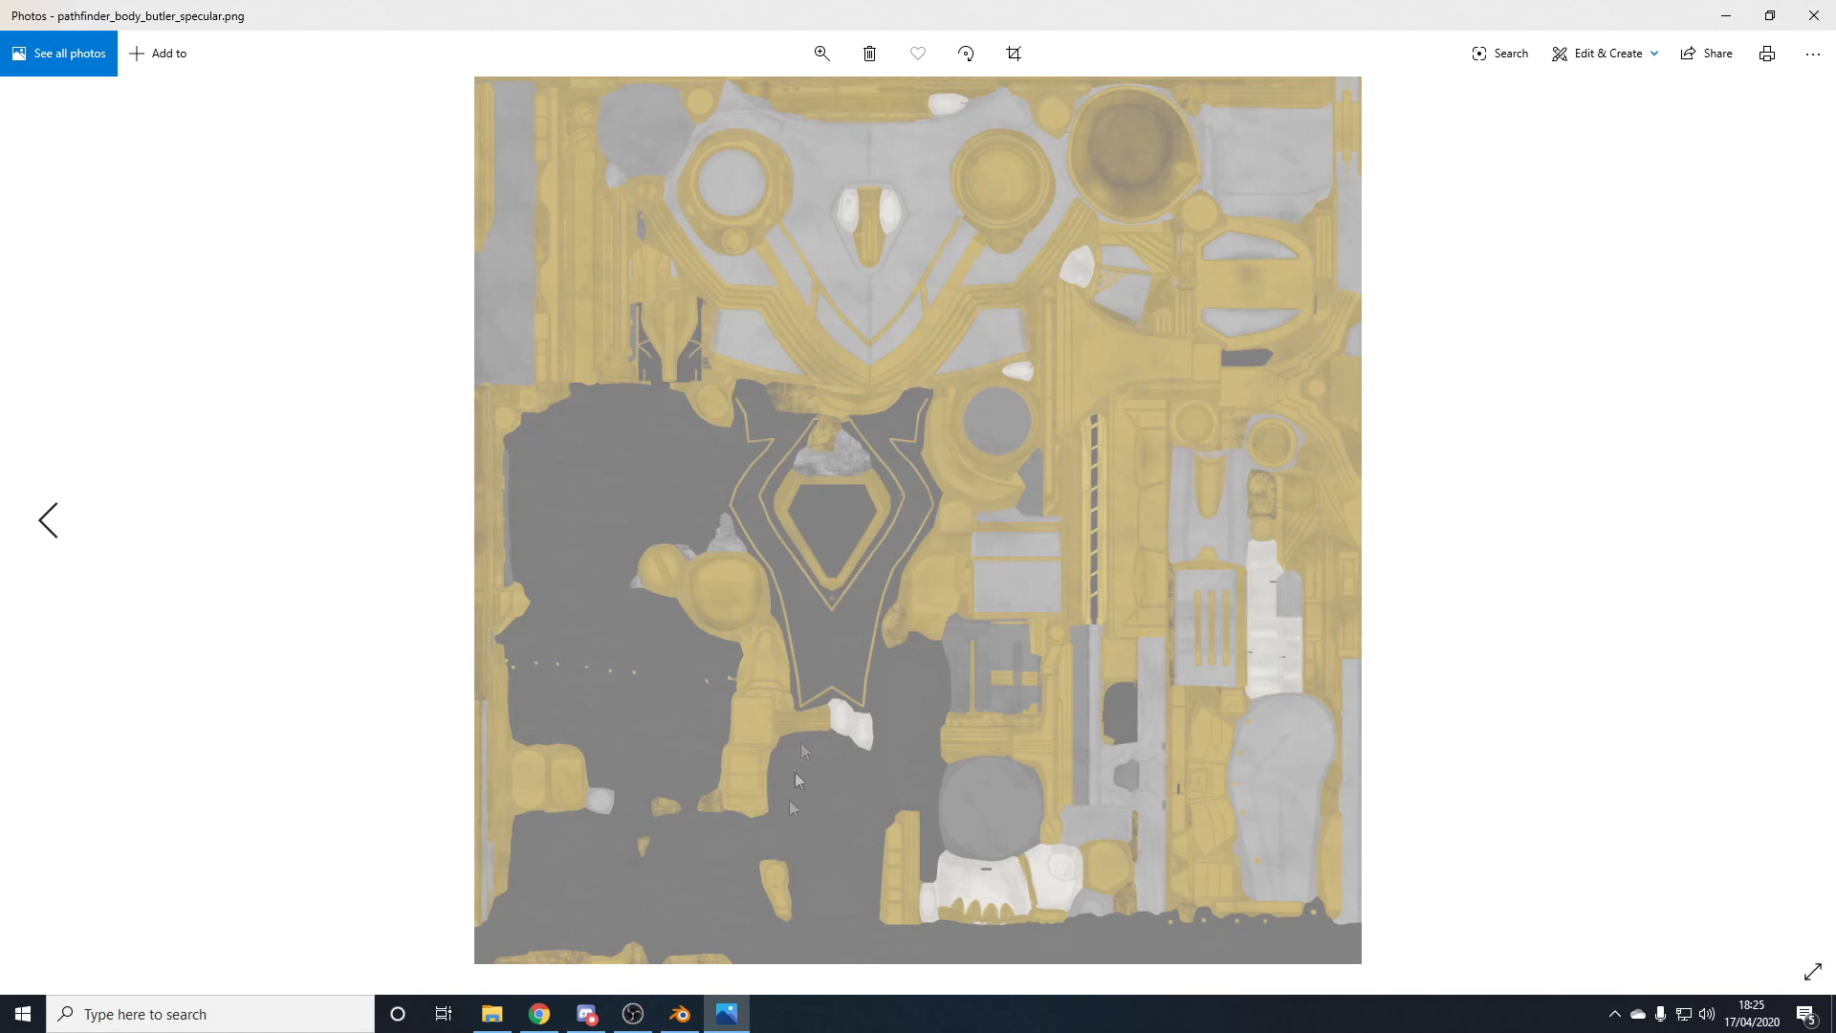
{"action": "left_click", "coordinate": [696, 1008]}
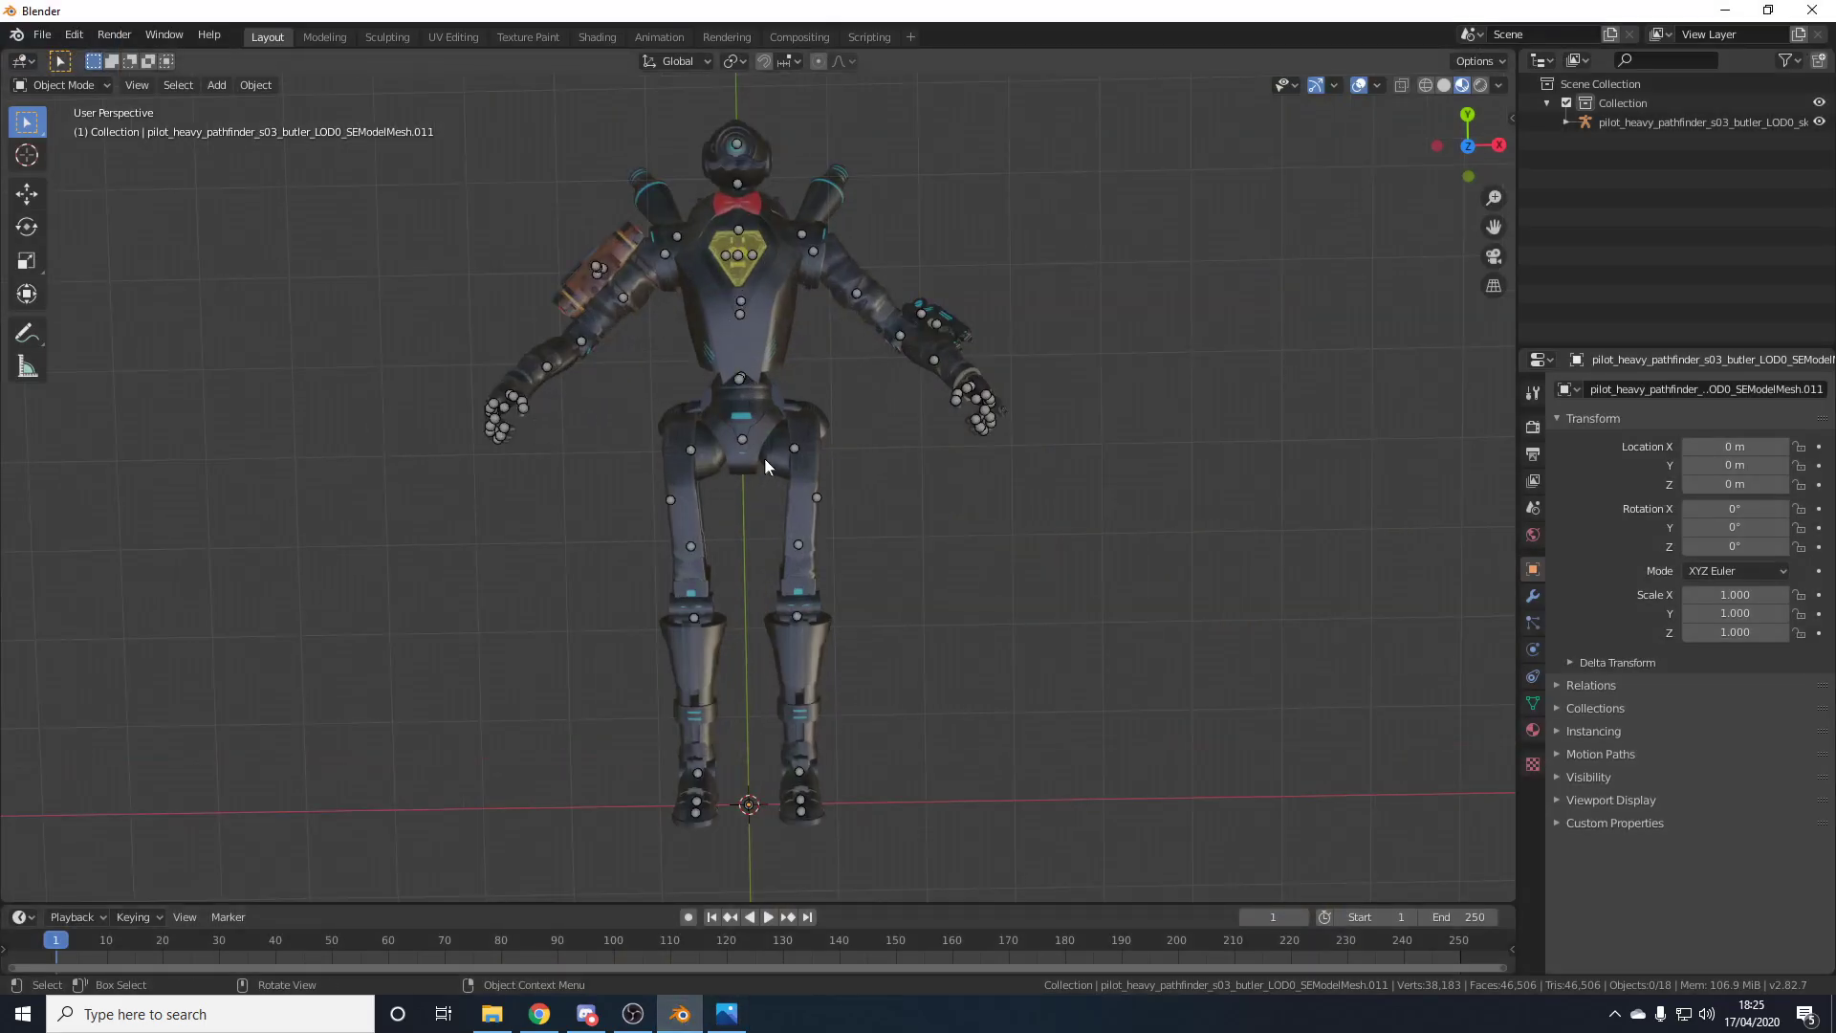
{"action": "left_click", "coordinate": [727, 1012]}
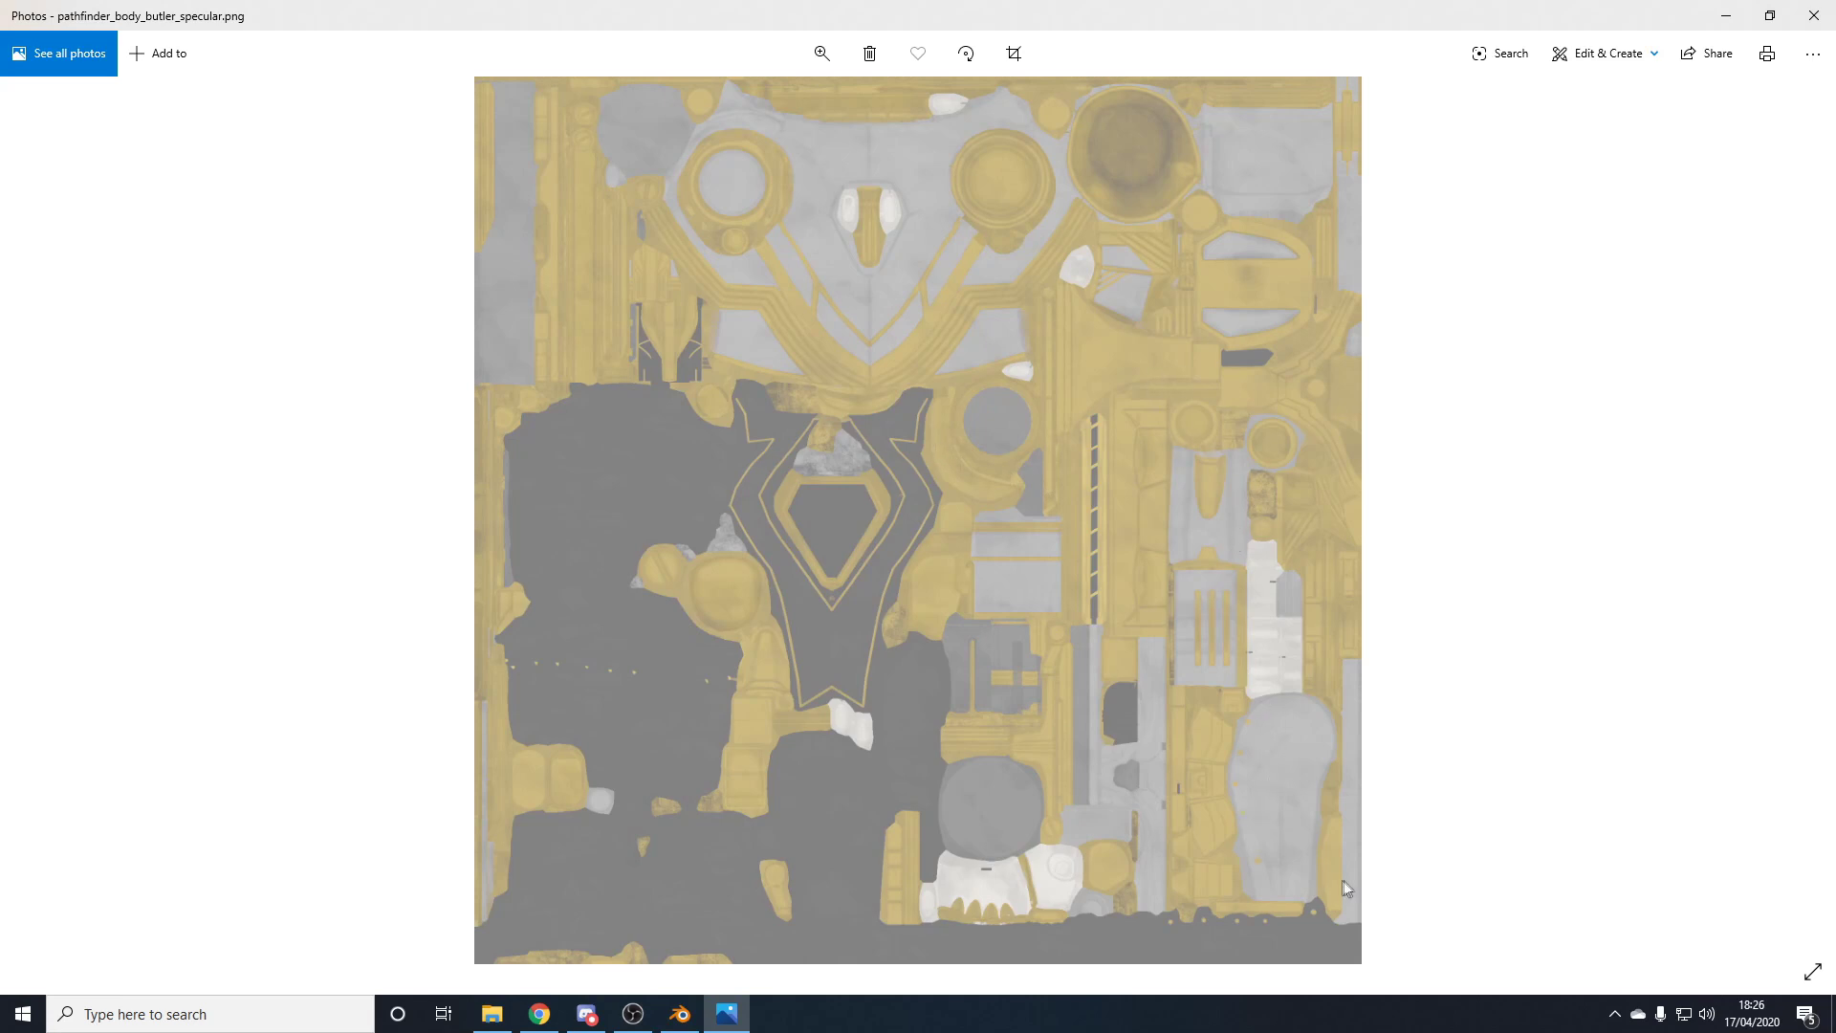
{"action": "left_click", "coordinate": [680, 1012]}
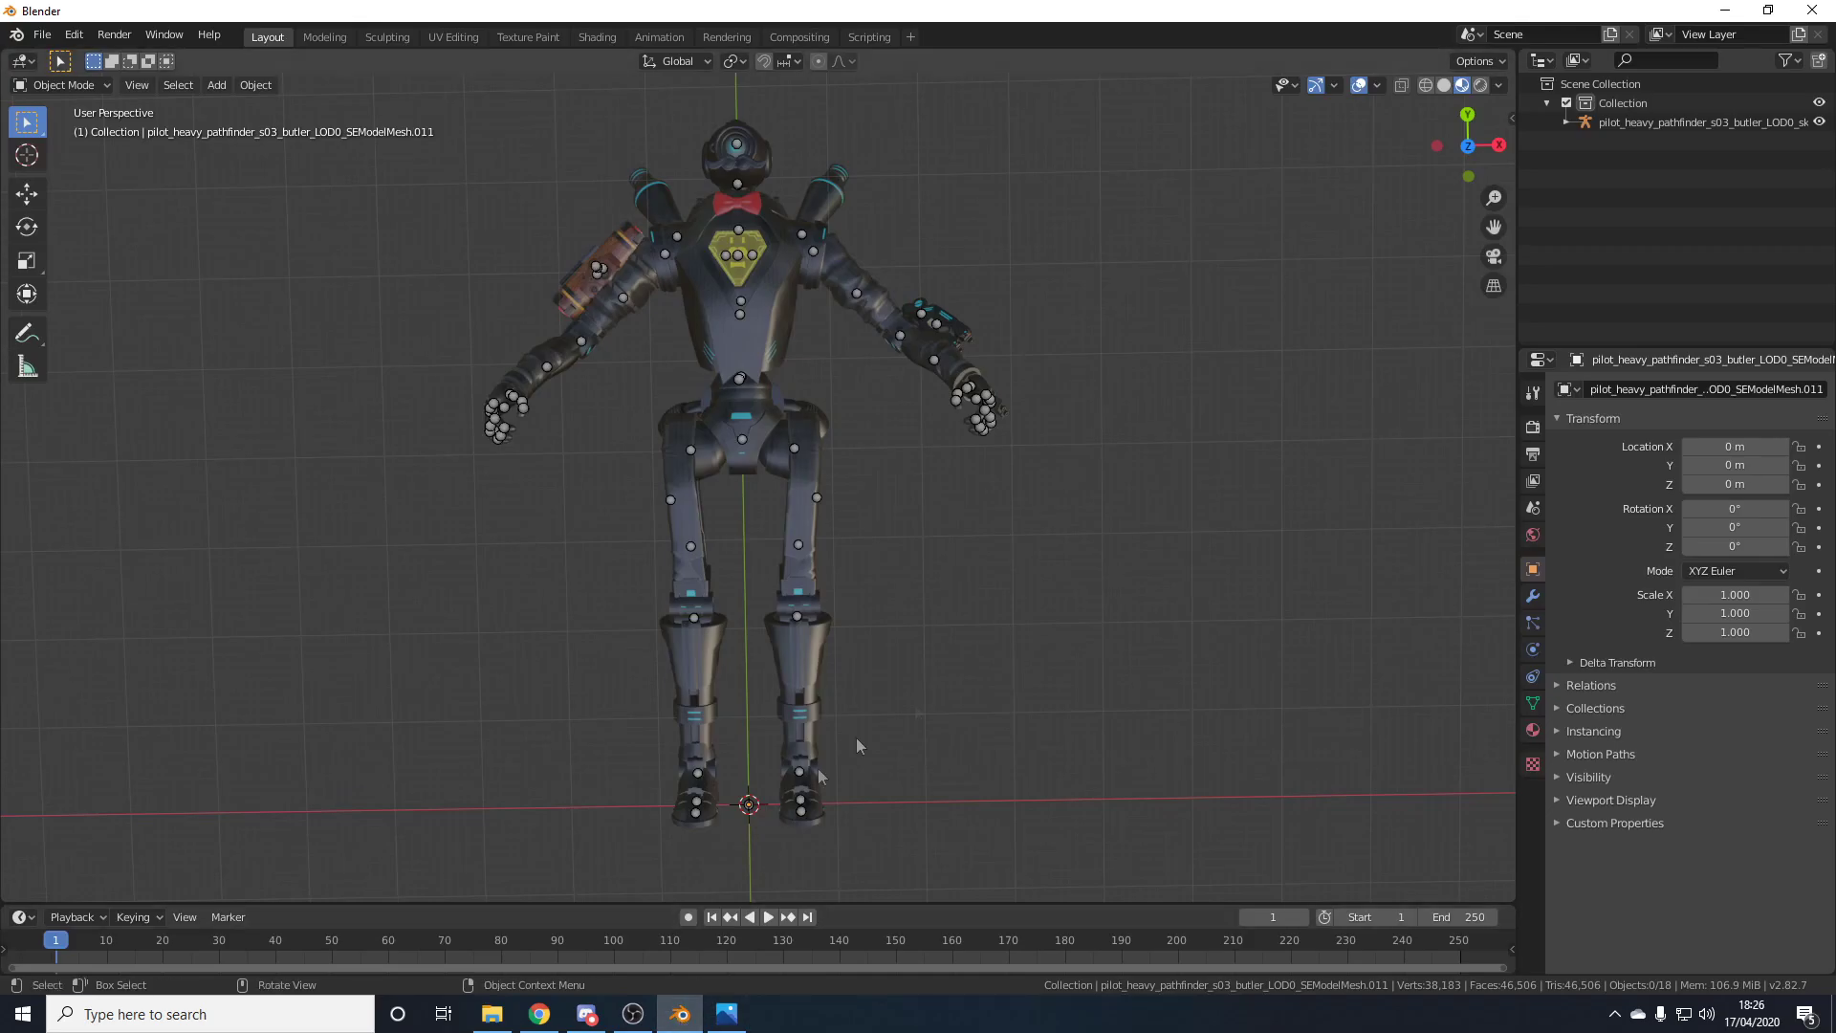
{"action": "left_click", "coordinate": [726, 1012]}
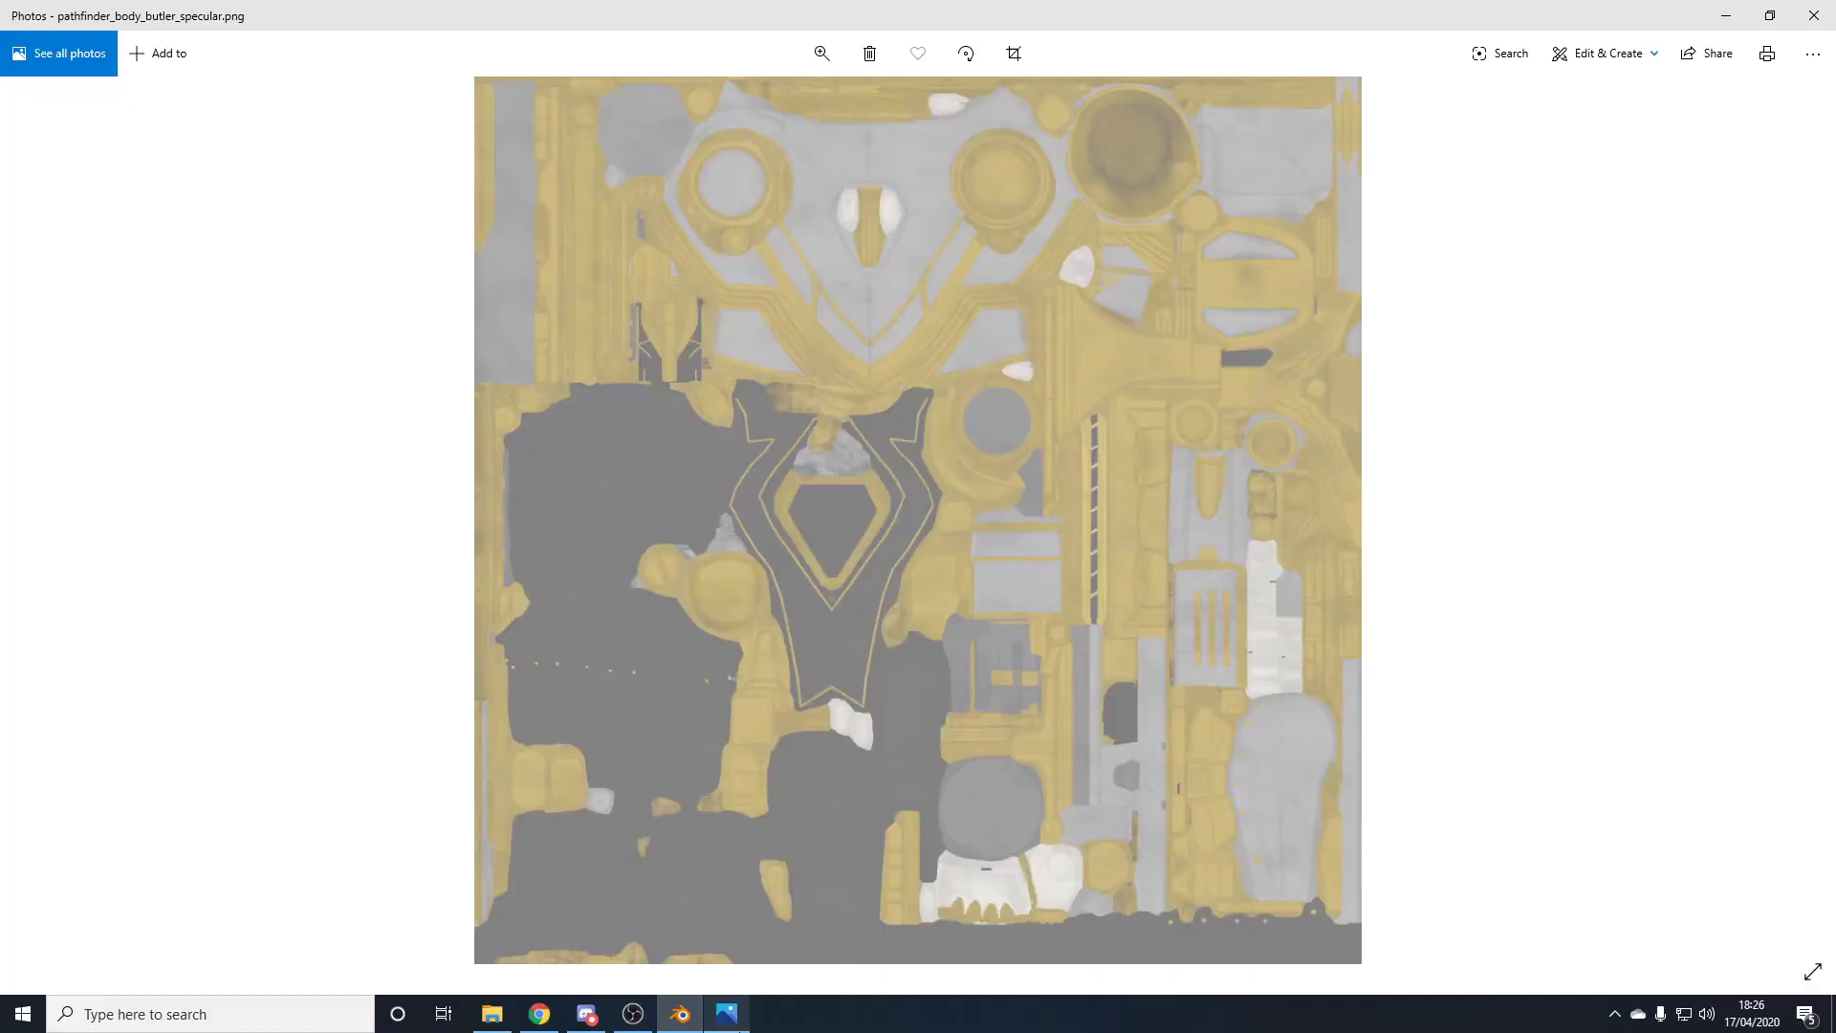
{"action": "key", "text": "alt+Tab"}
{"action": "left_click", "coordinate": [784, 297]}
{"action": "left_click", "coordinate": [920, 272]}
- View the SG_Shader.blend download page on Google Drive in Chrome, then return to Blender
{"action": "left_click", "coordinate": [539, 1013]}
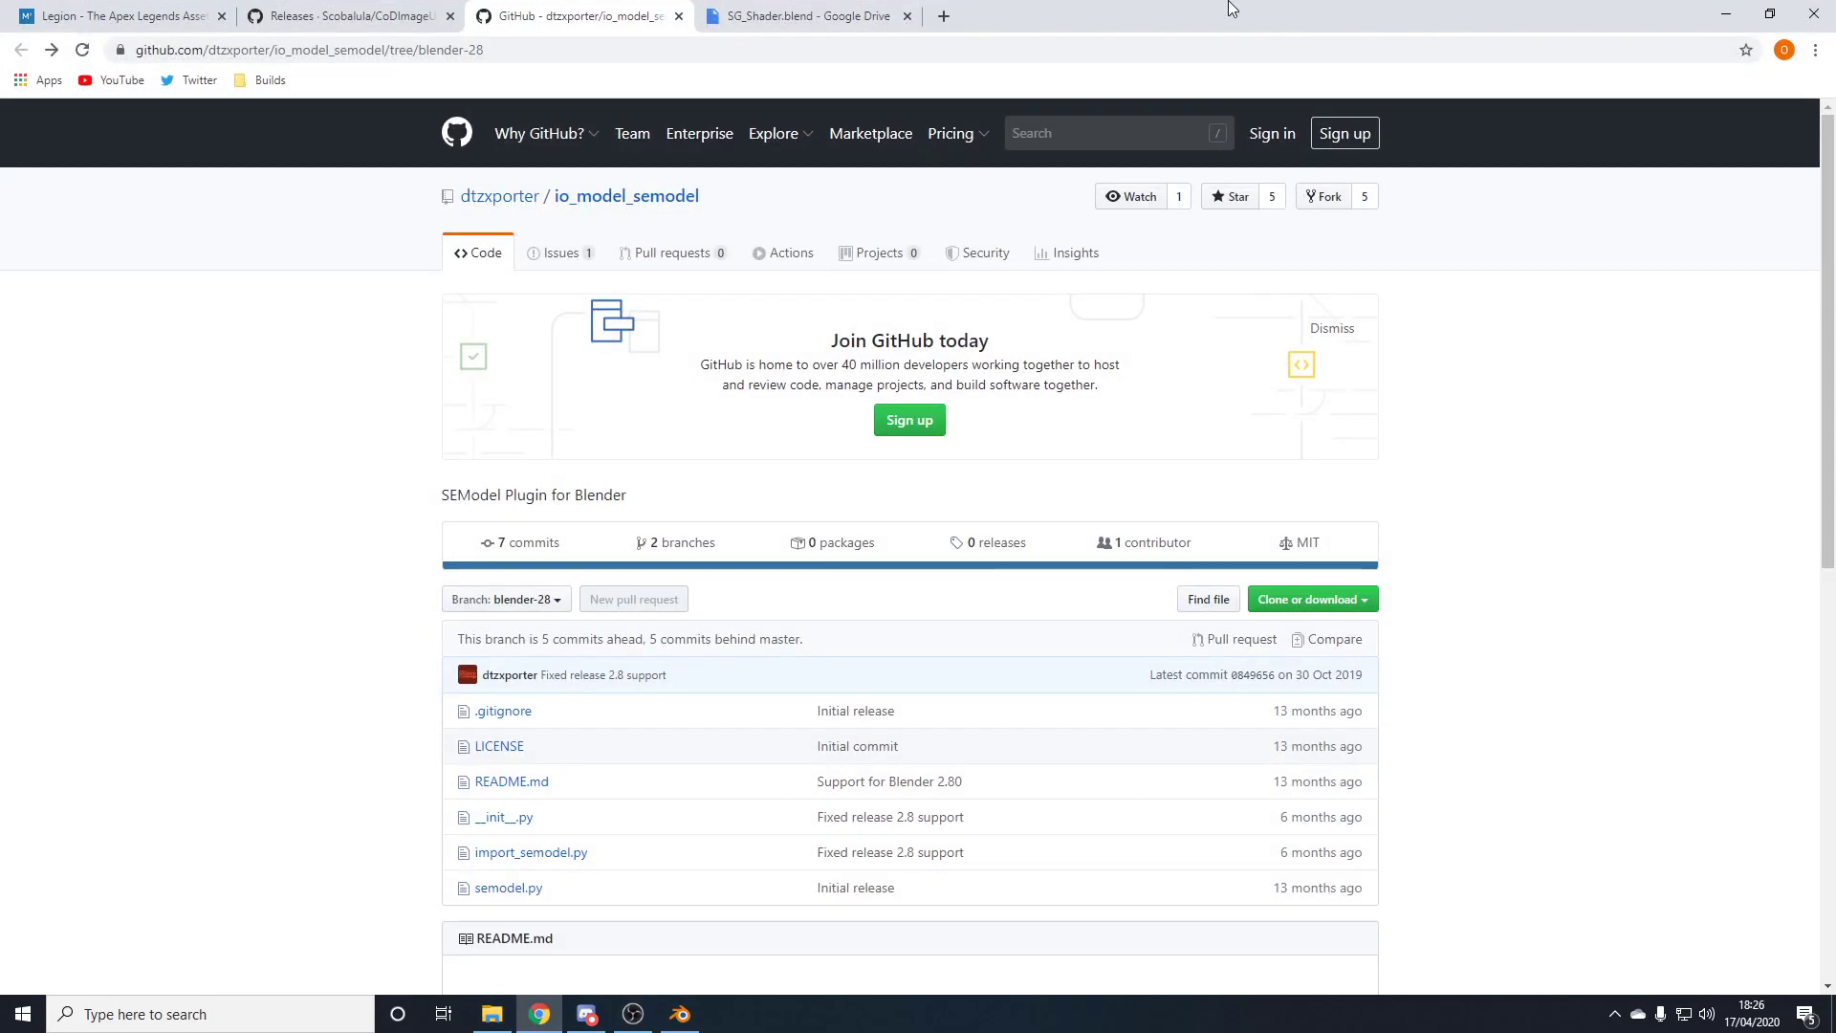
{"action": "left_click", "coordinate": [810, 12]}
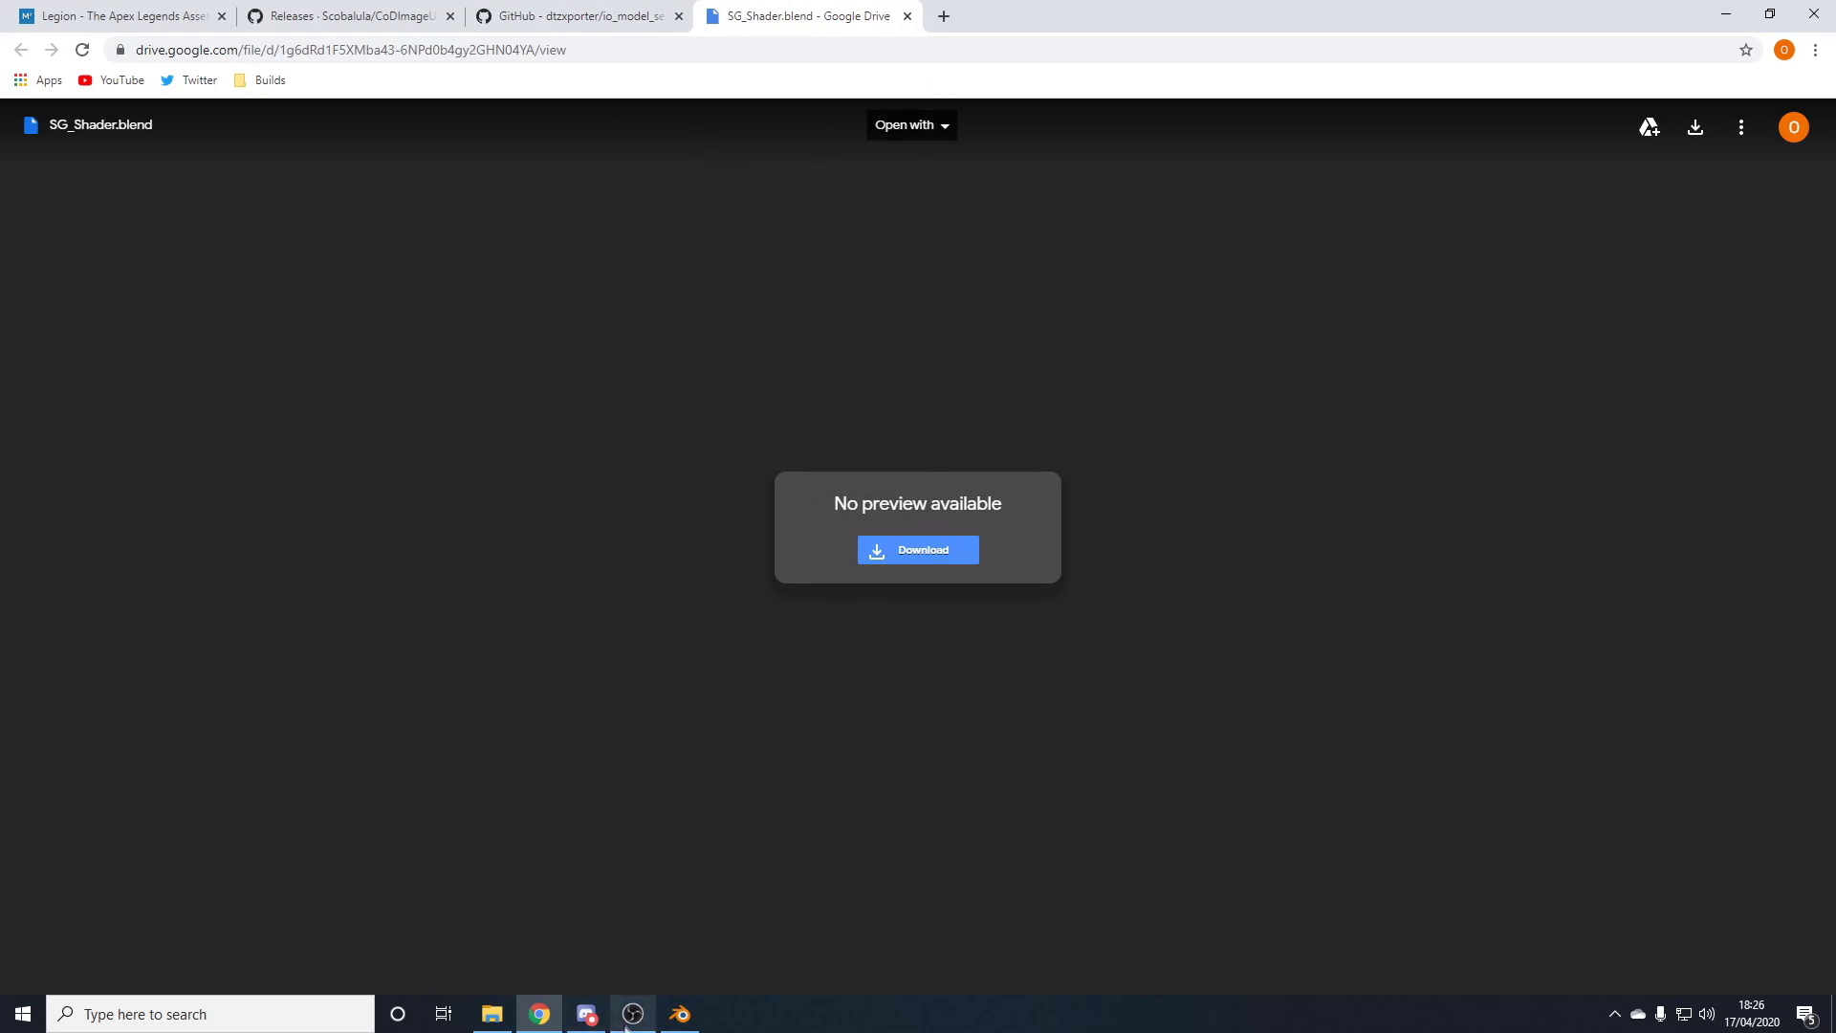
{"action": "left_click", "coordinate": [680, 1014]}
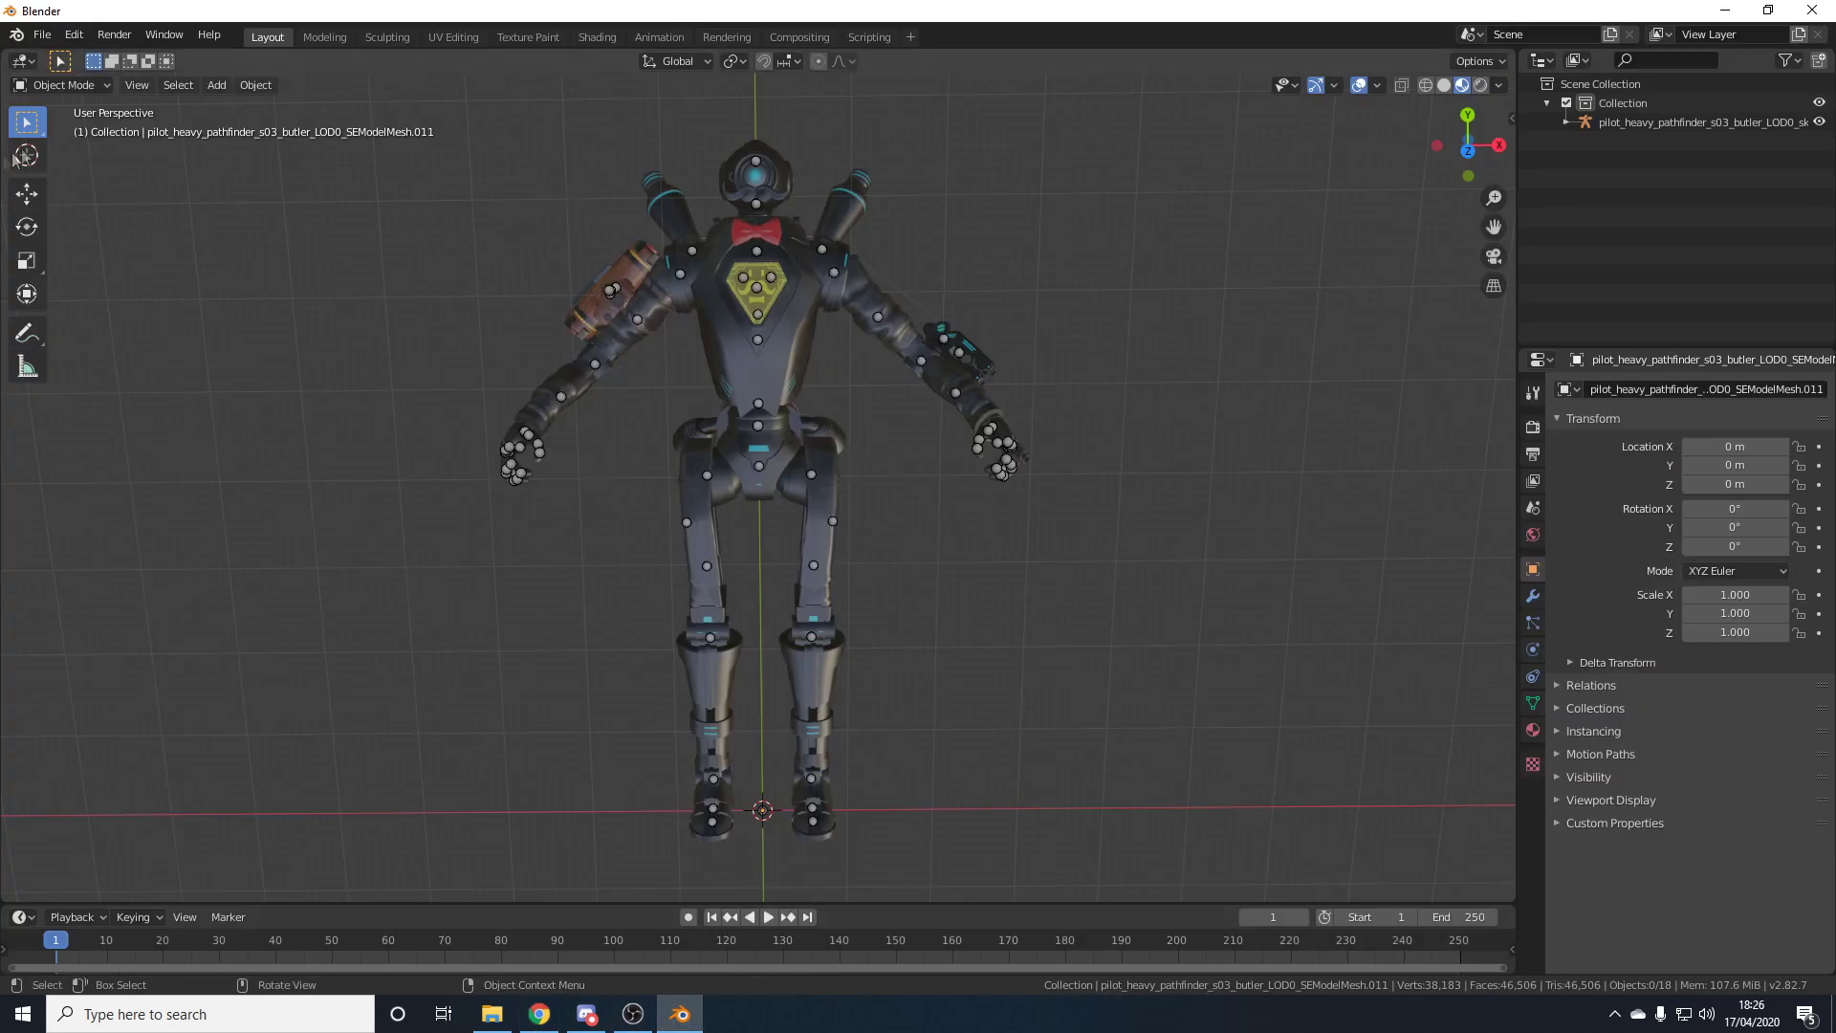
- Append the S/G-Blender node tree from SG_Shader.blend on the Desktop, with Blender ID filtering turned off
{"action": "left_click", "coordinate": [42, 34]}
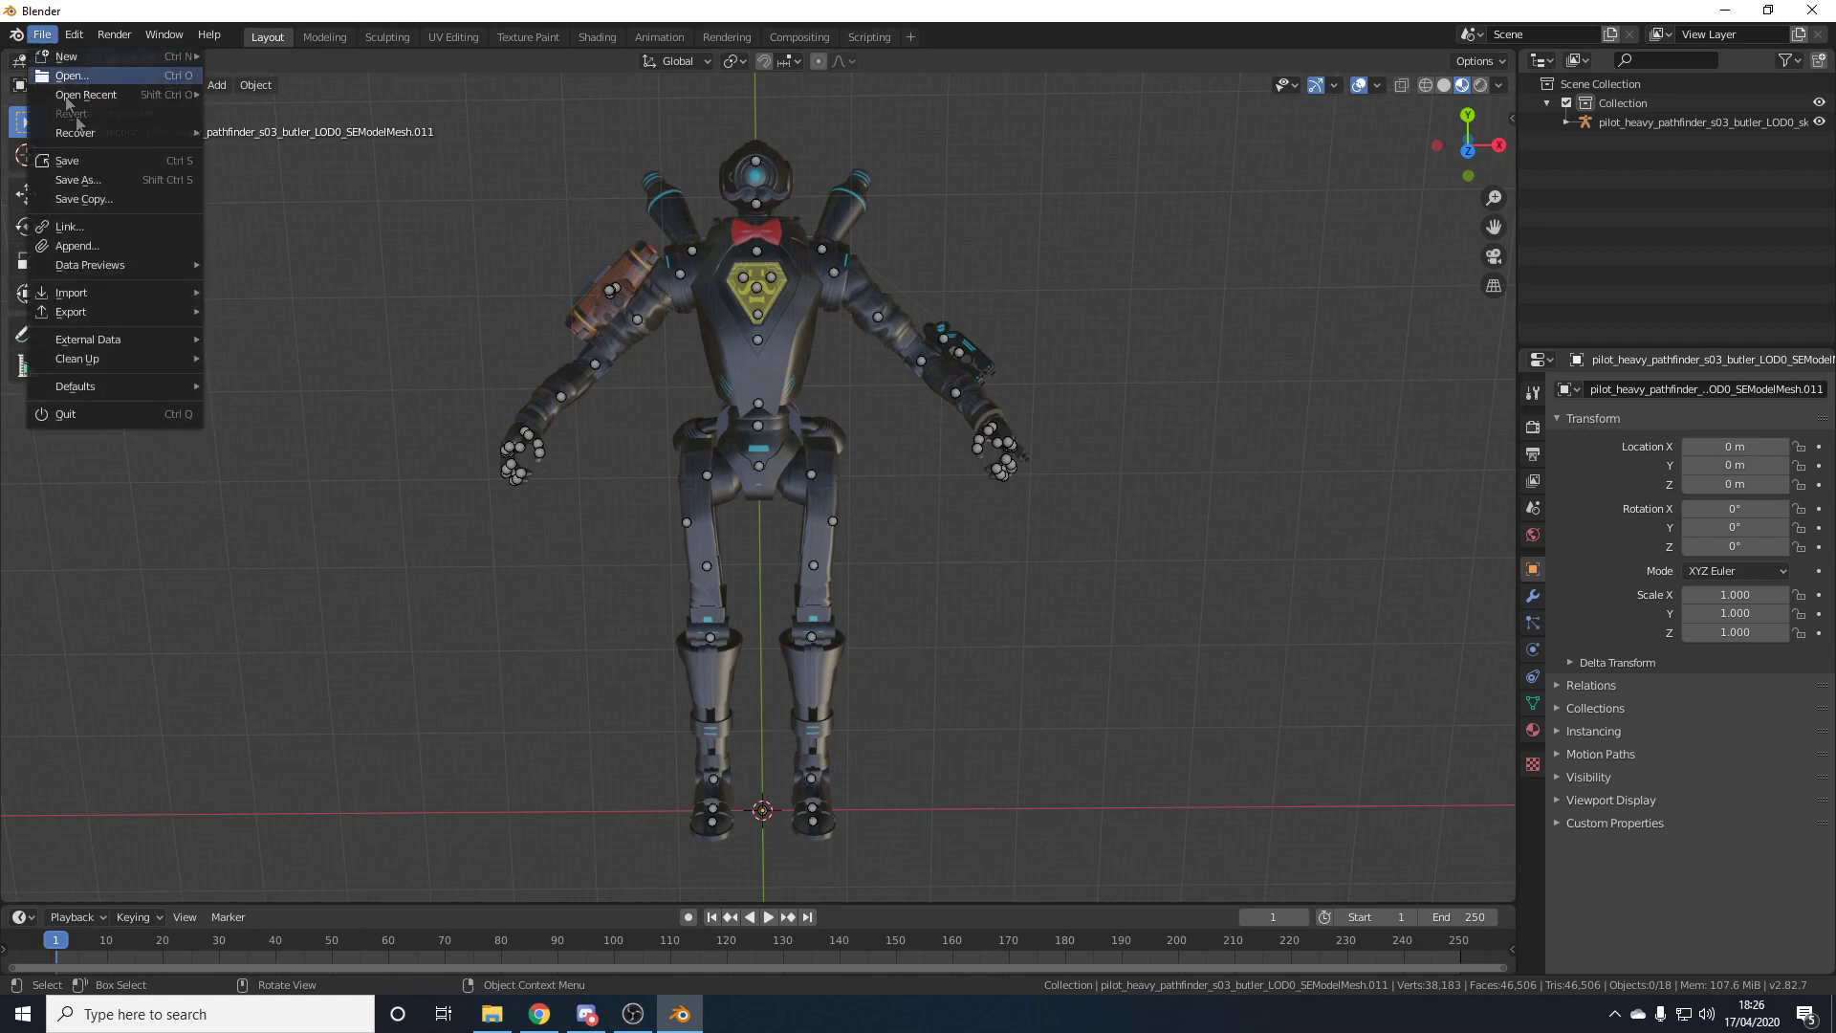
{"action": "left_click", "coordinate": [77, 245]}
{"action": "left_click", "coordinate": [495, 367]}
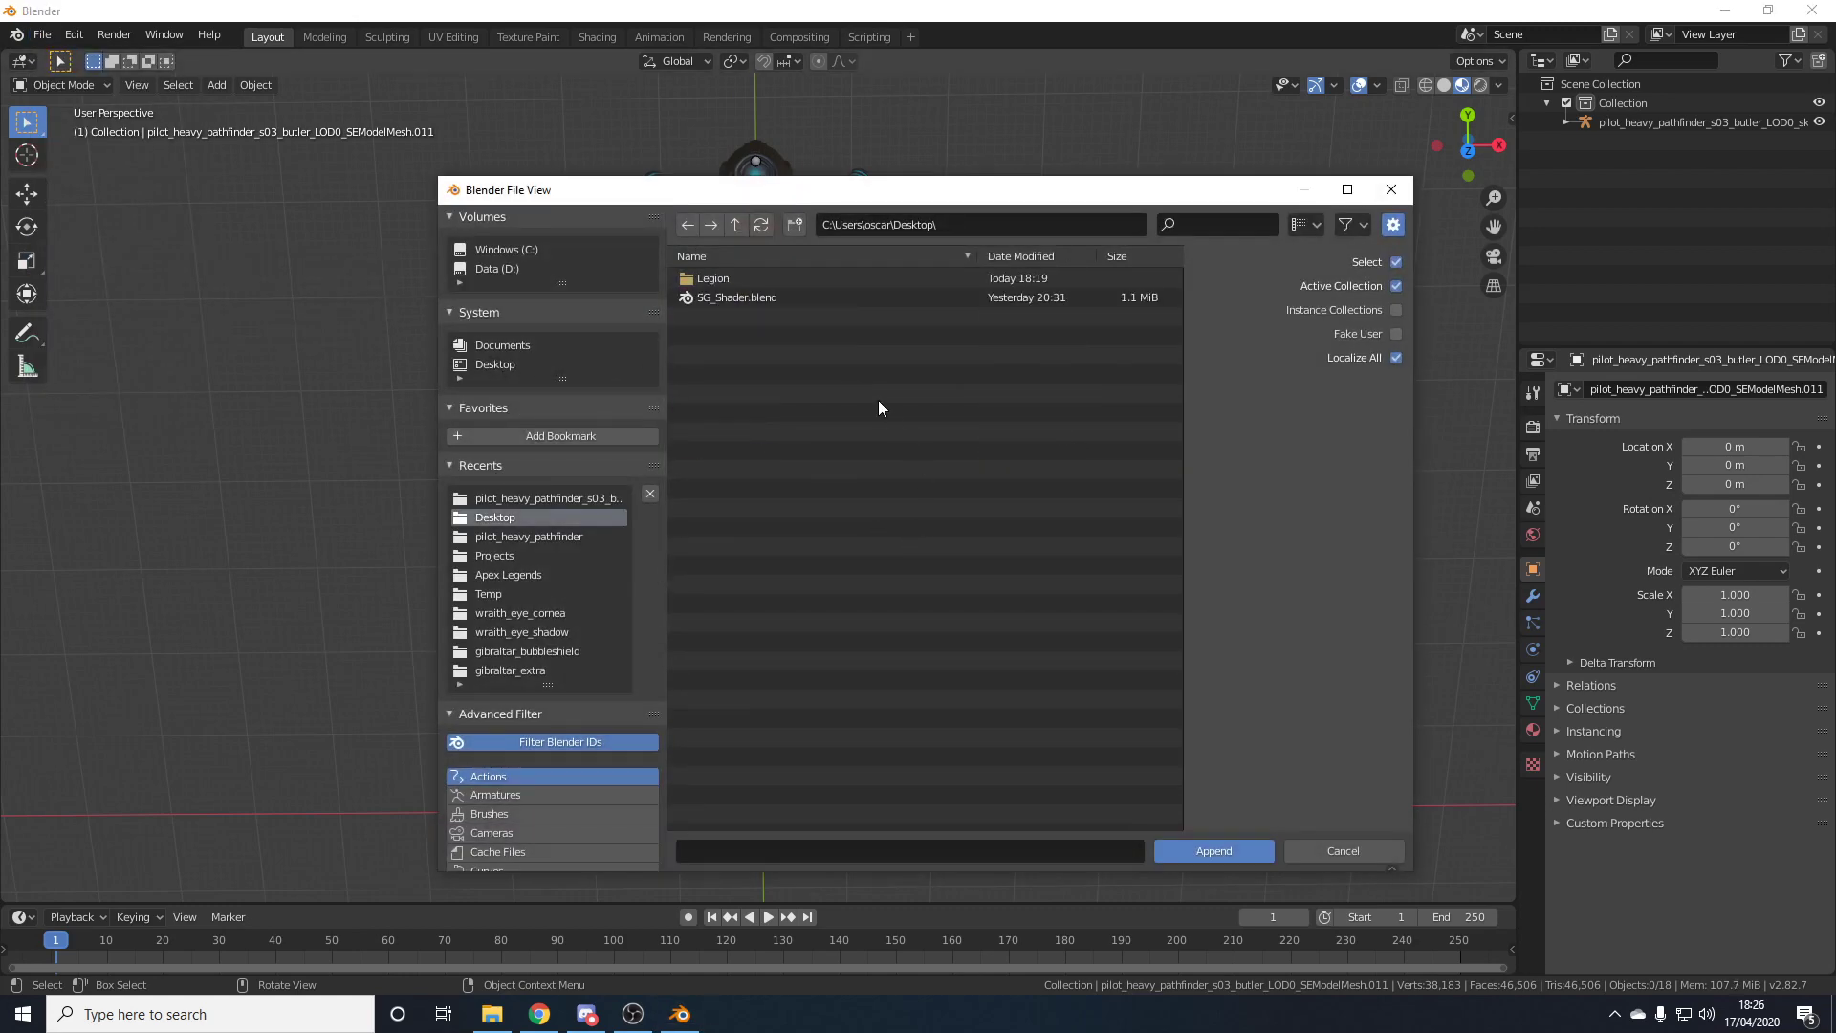
{"action": "double_click", "coordinate": [721, 296]}
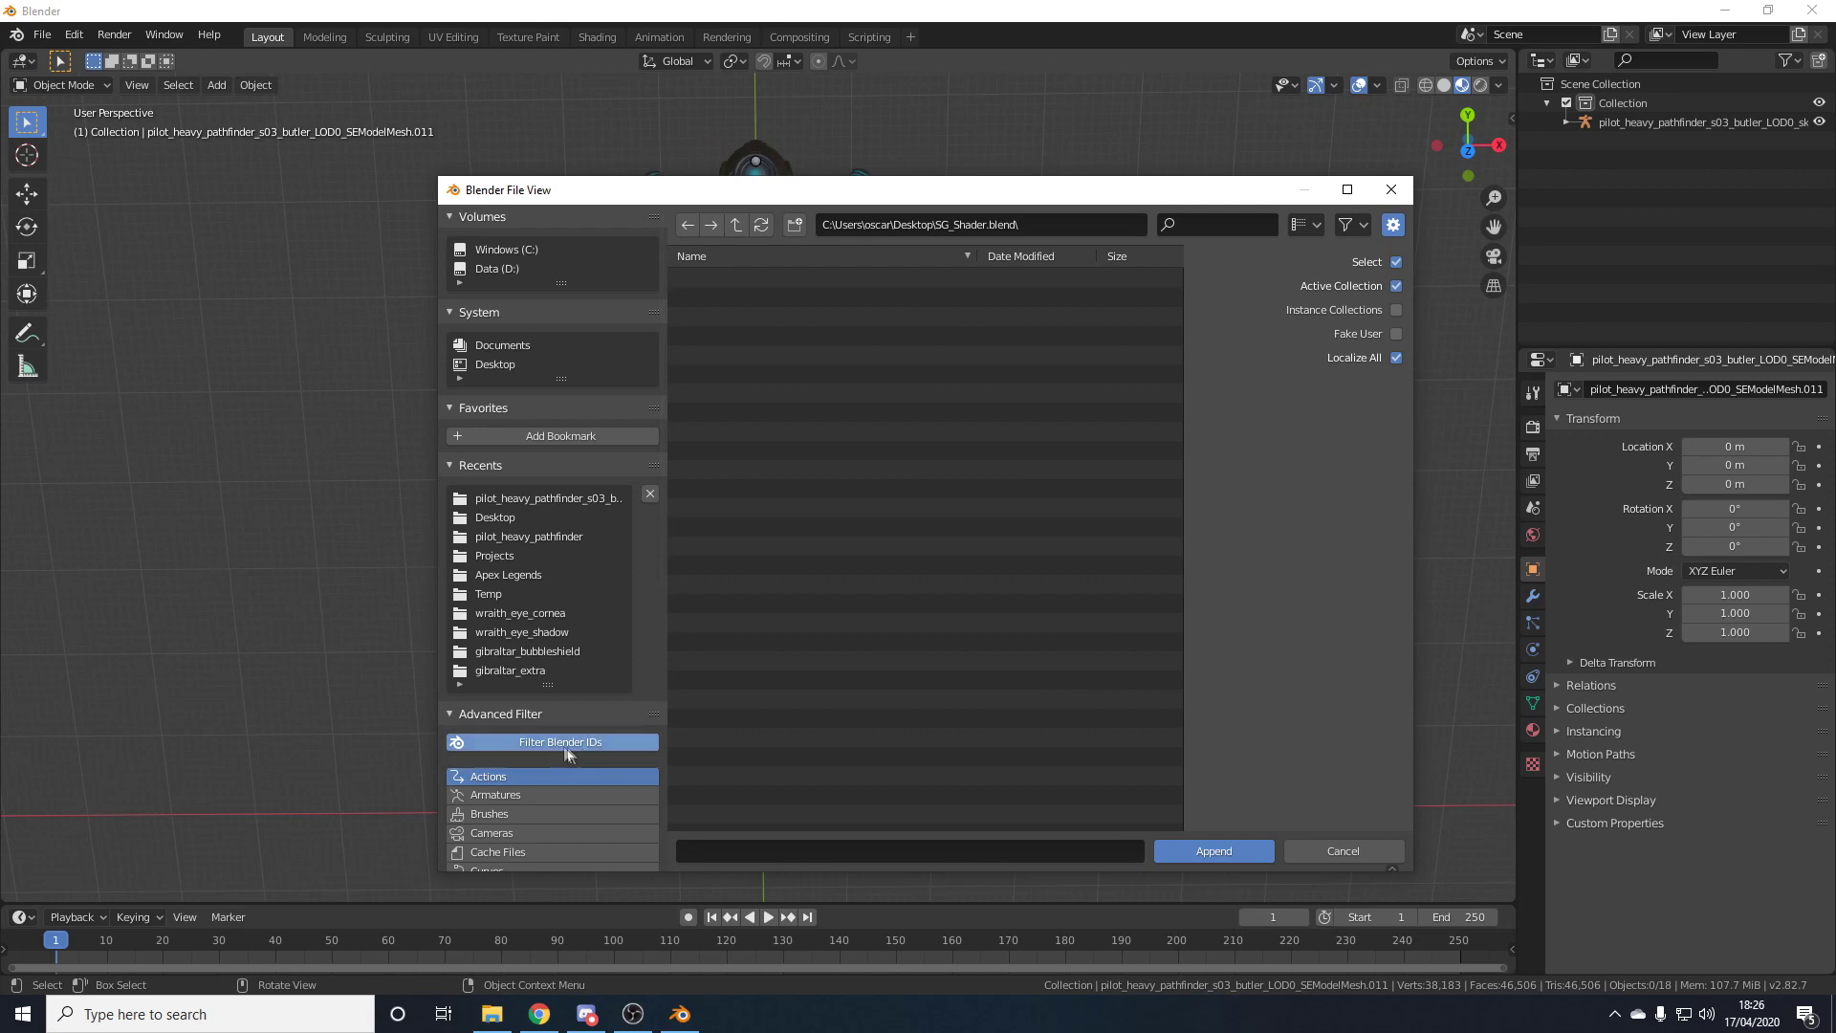
{"action": "left_click", "coordinate": [536, 743]}
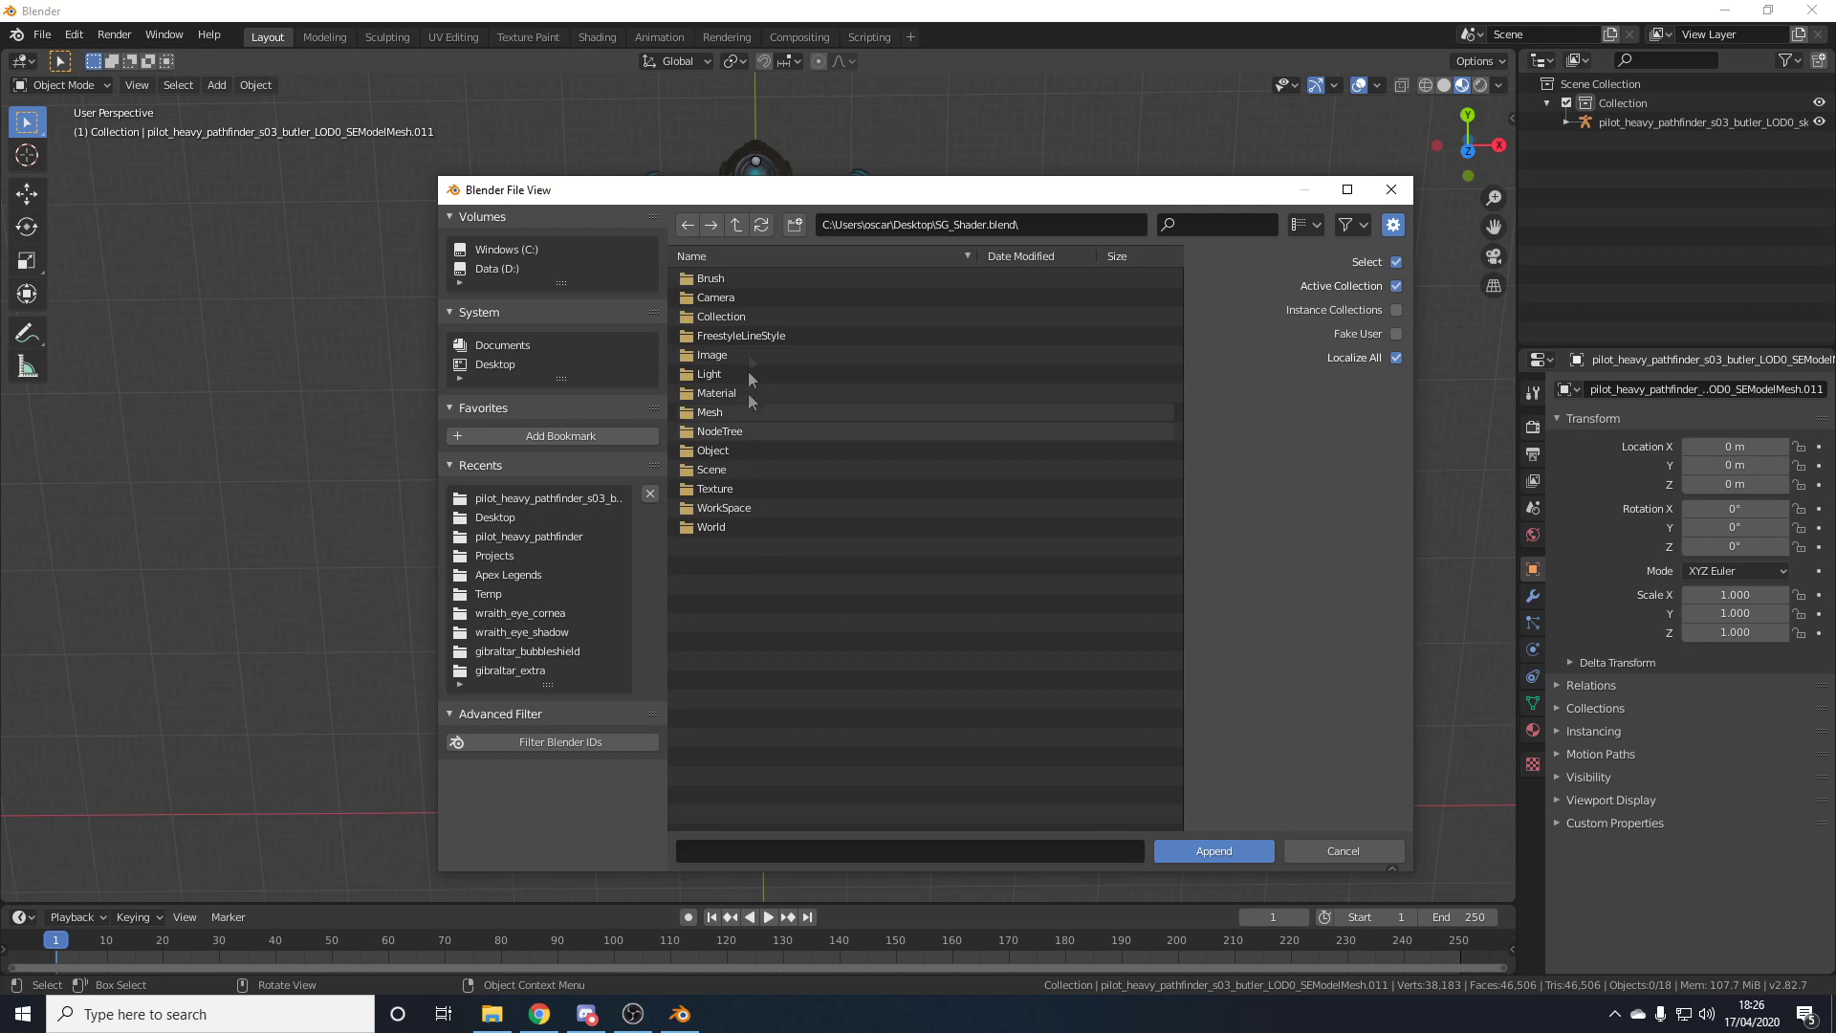
{"action": "left_click", "coordinate": [572, 742]}
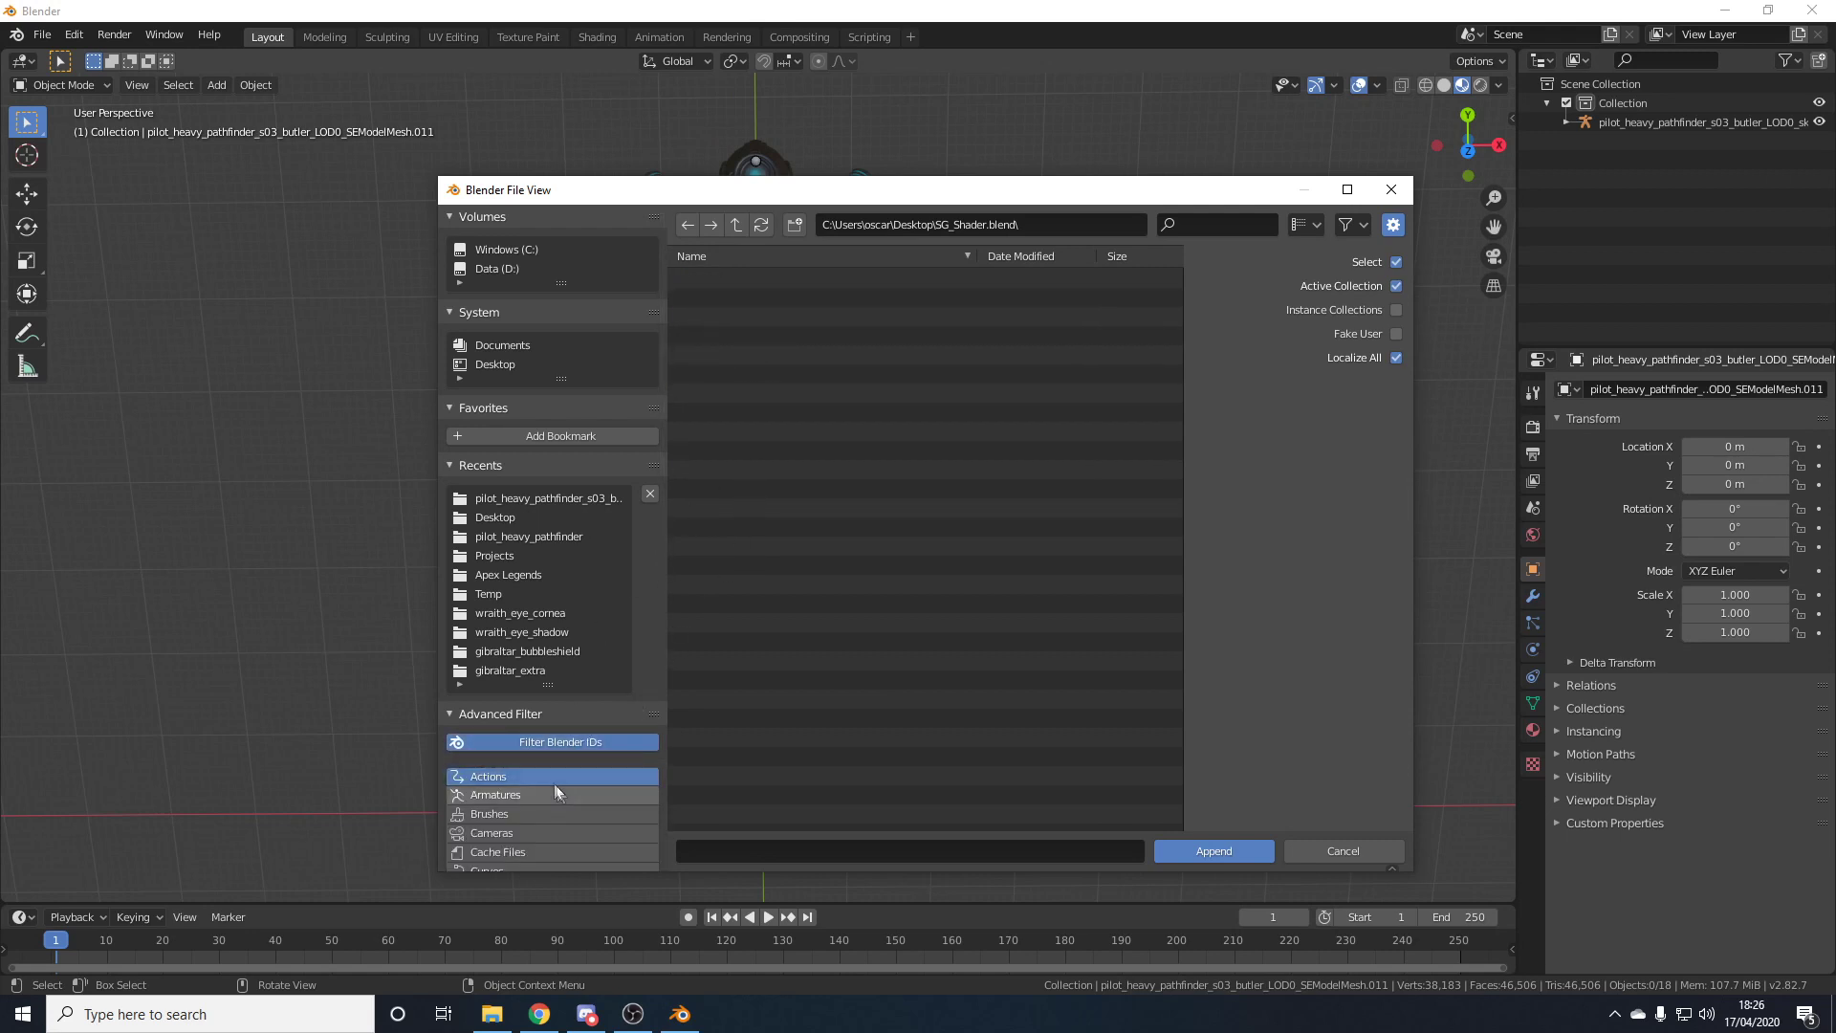
{"action": "left_click", "coordinate": [561, 743]}
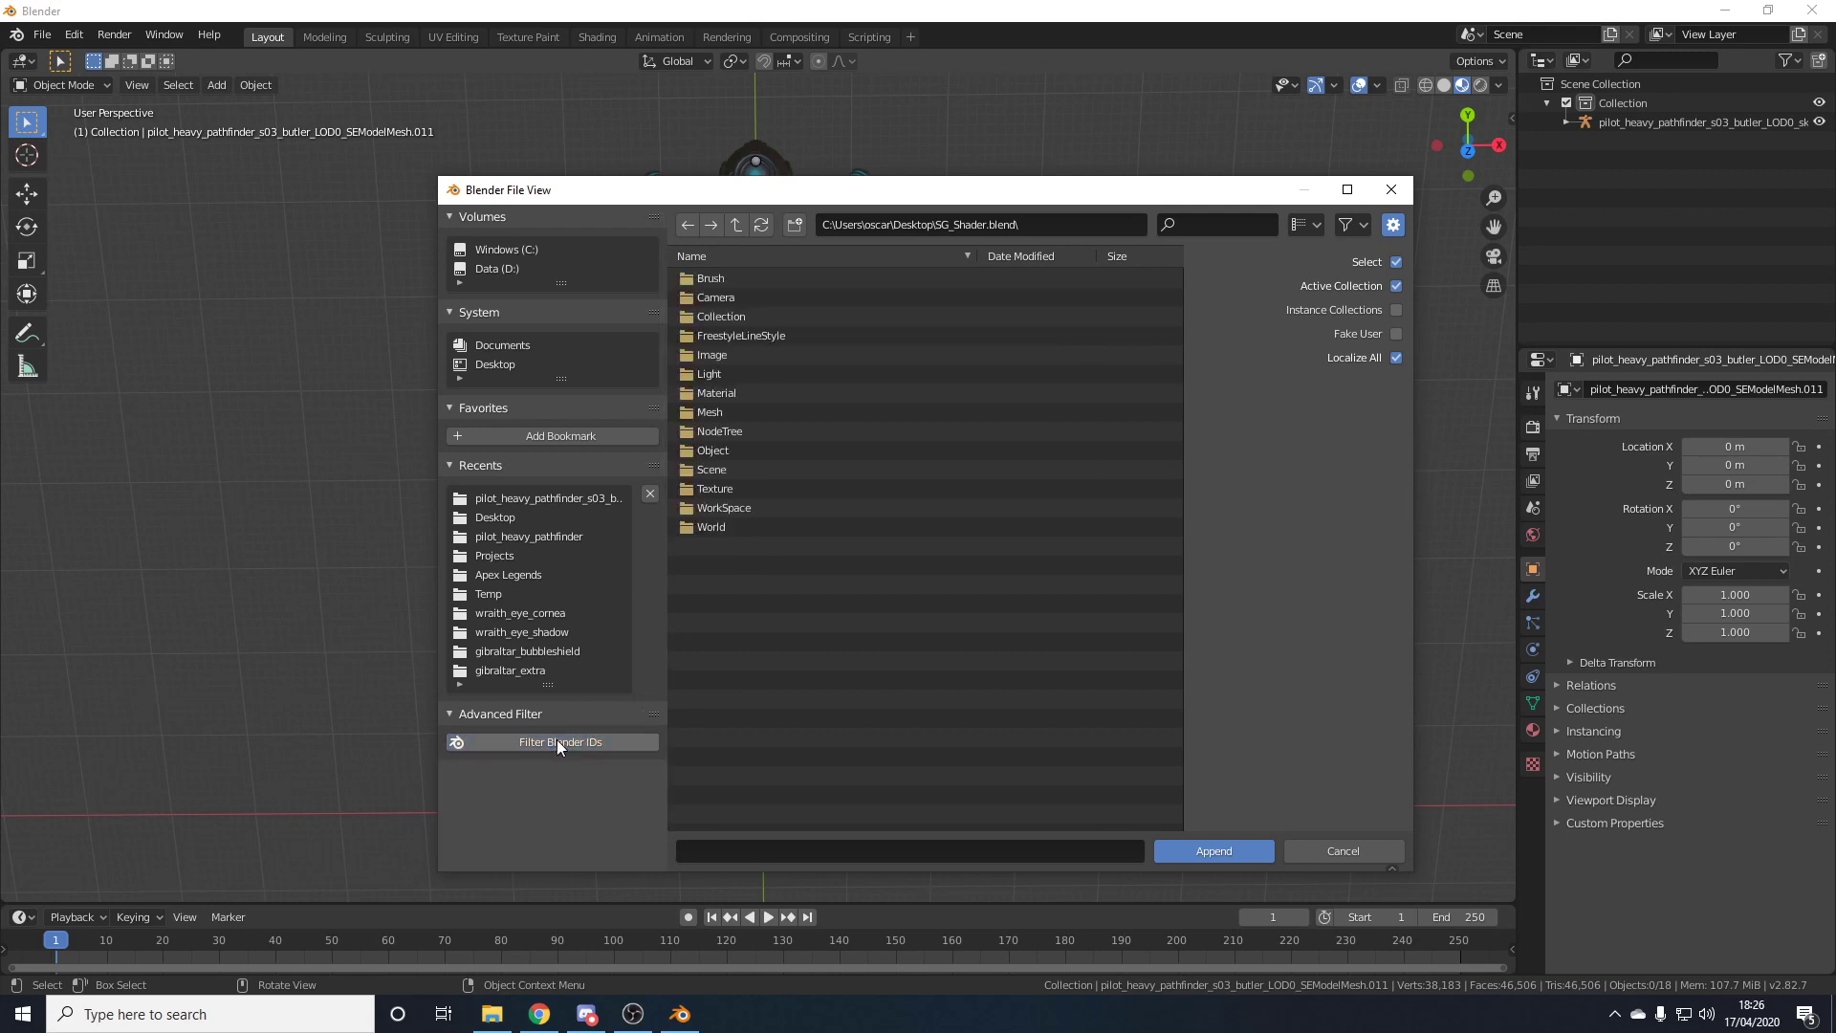
{"action": "double_click", "coordinate": [737, 432]}
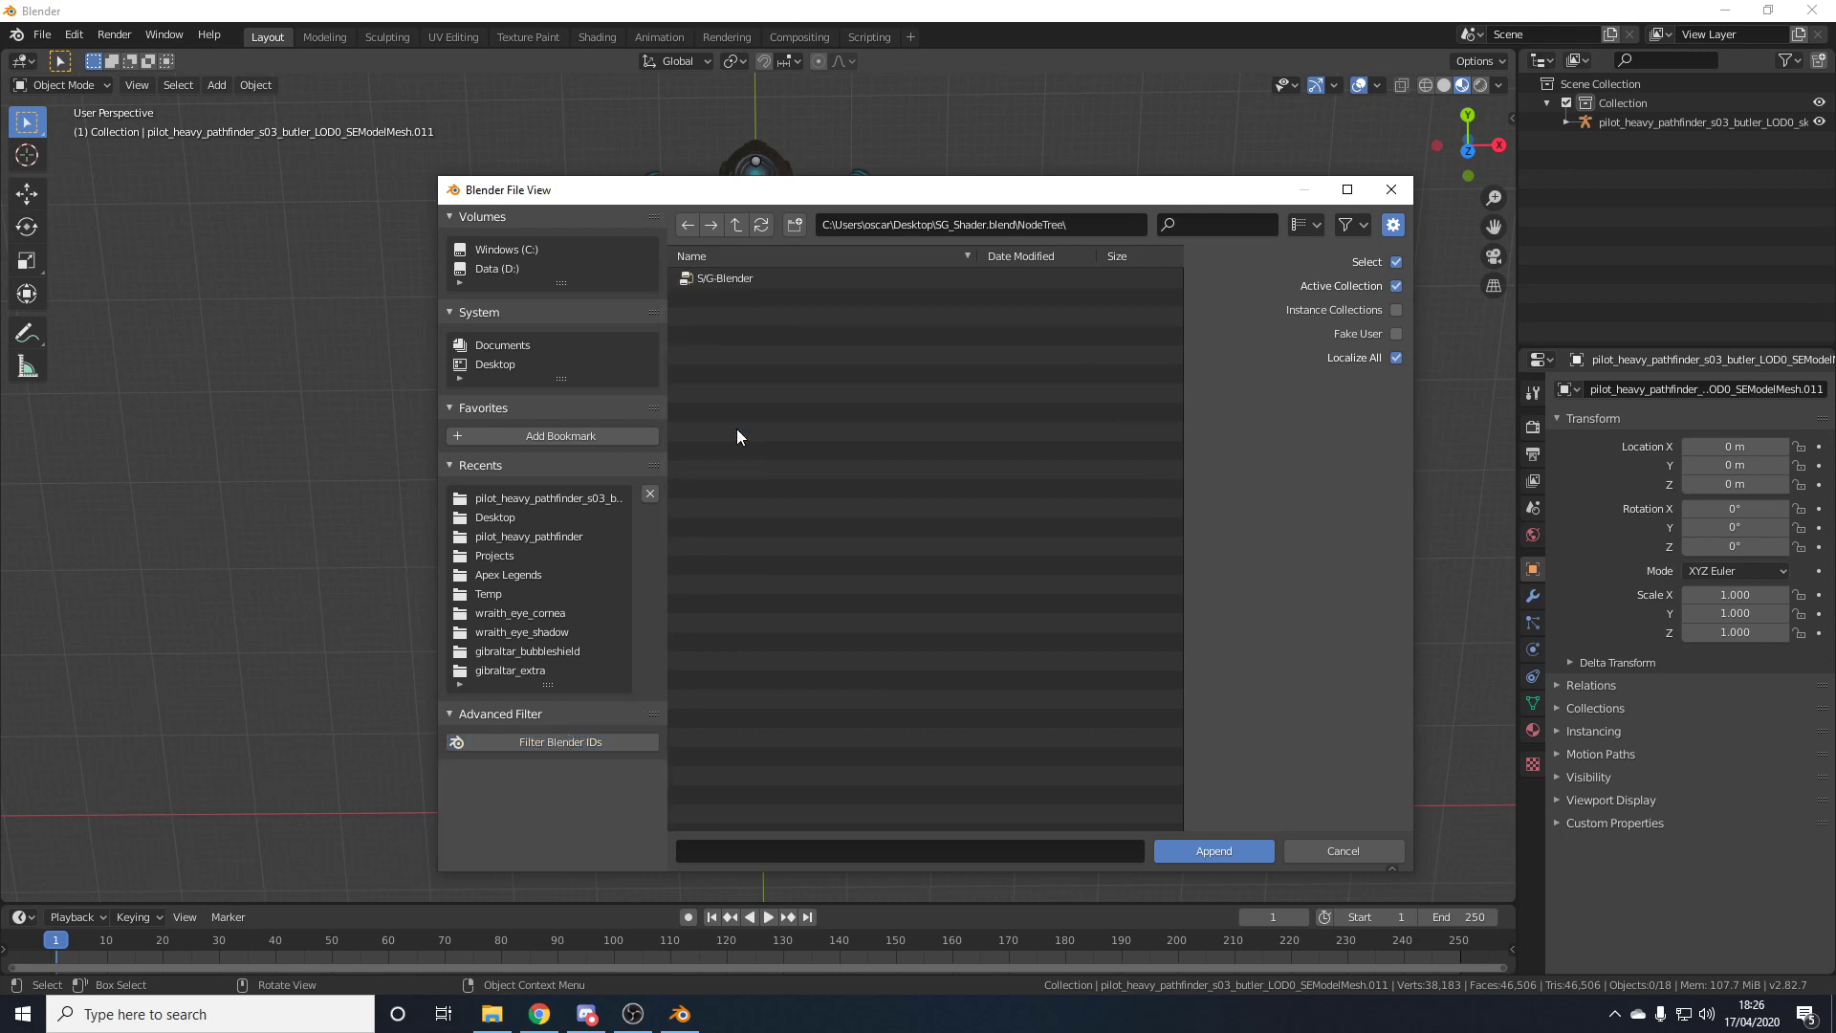
{"action": "double_click", "coordinate": [735, 280]}
- Select the Pathfinder's body mesh and bring up its pathfinder_body_butler material nodes in the Shading workspace
{"action": "middle_click_drag", "start_coordinate": [735, 279], "coordinate": [845, 566]}
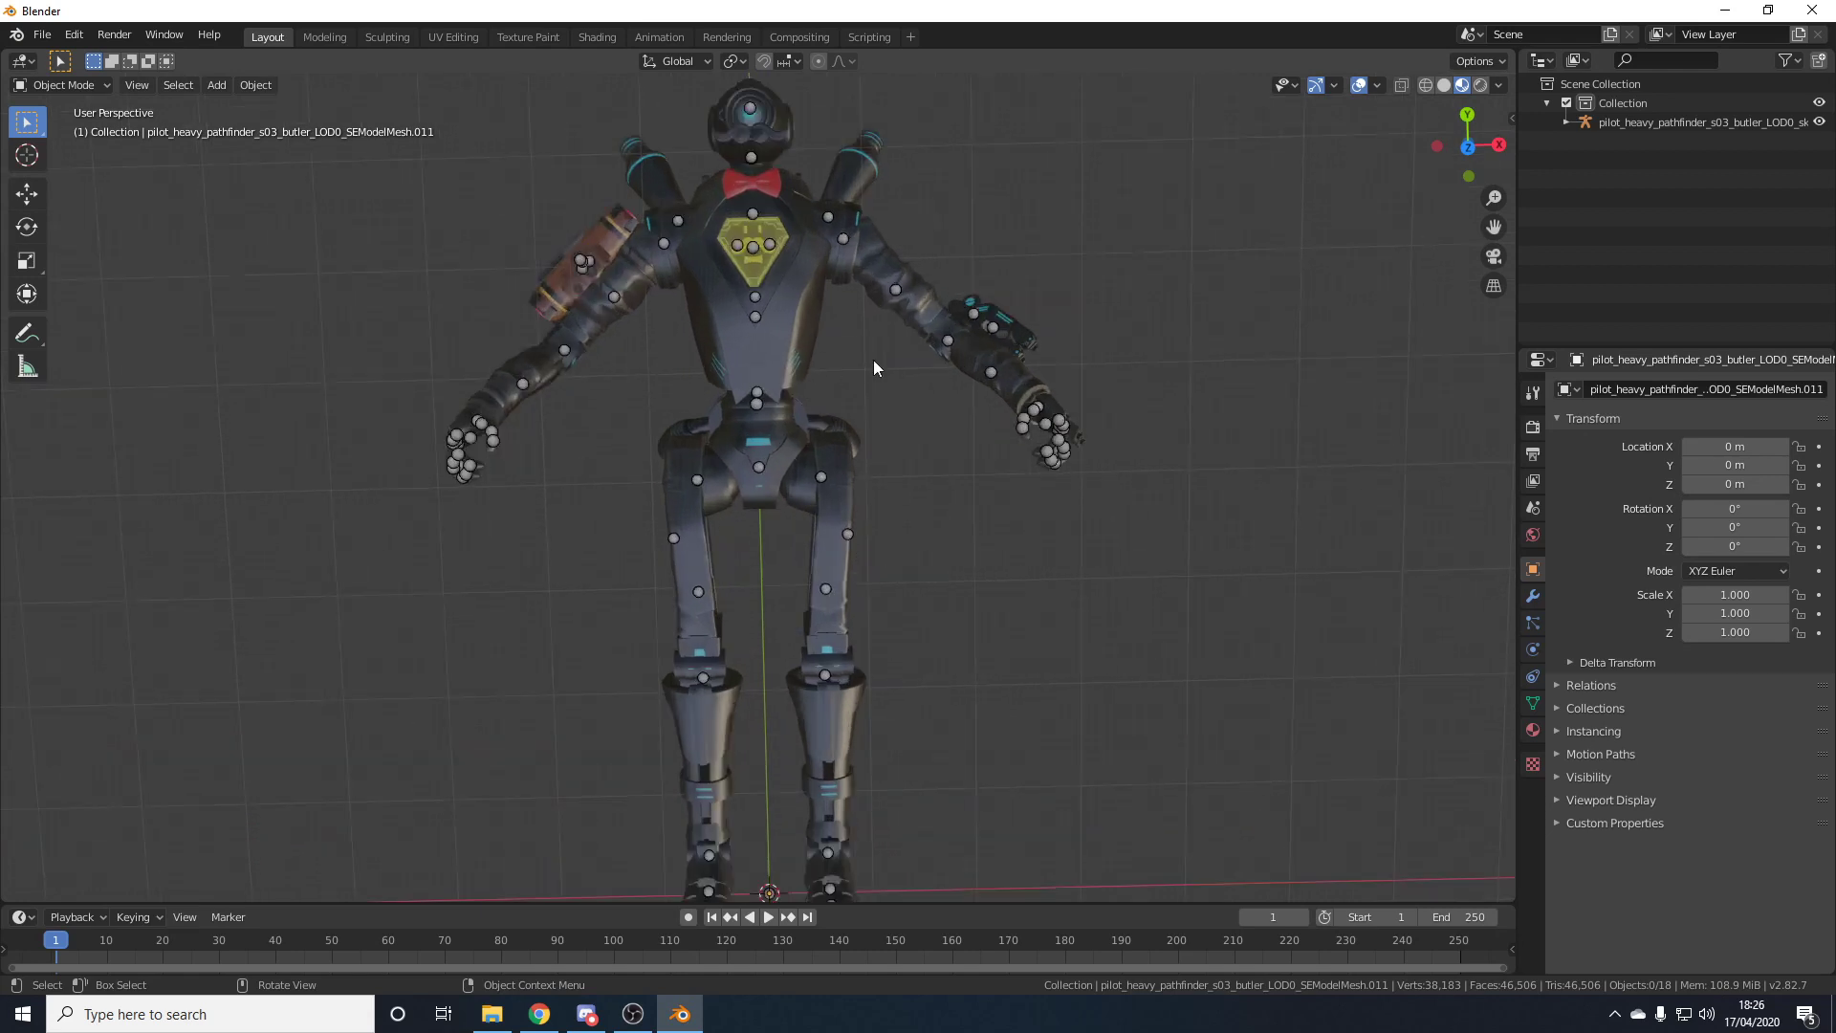
{"action": "left_click", "coordinate": [772, 358]}
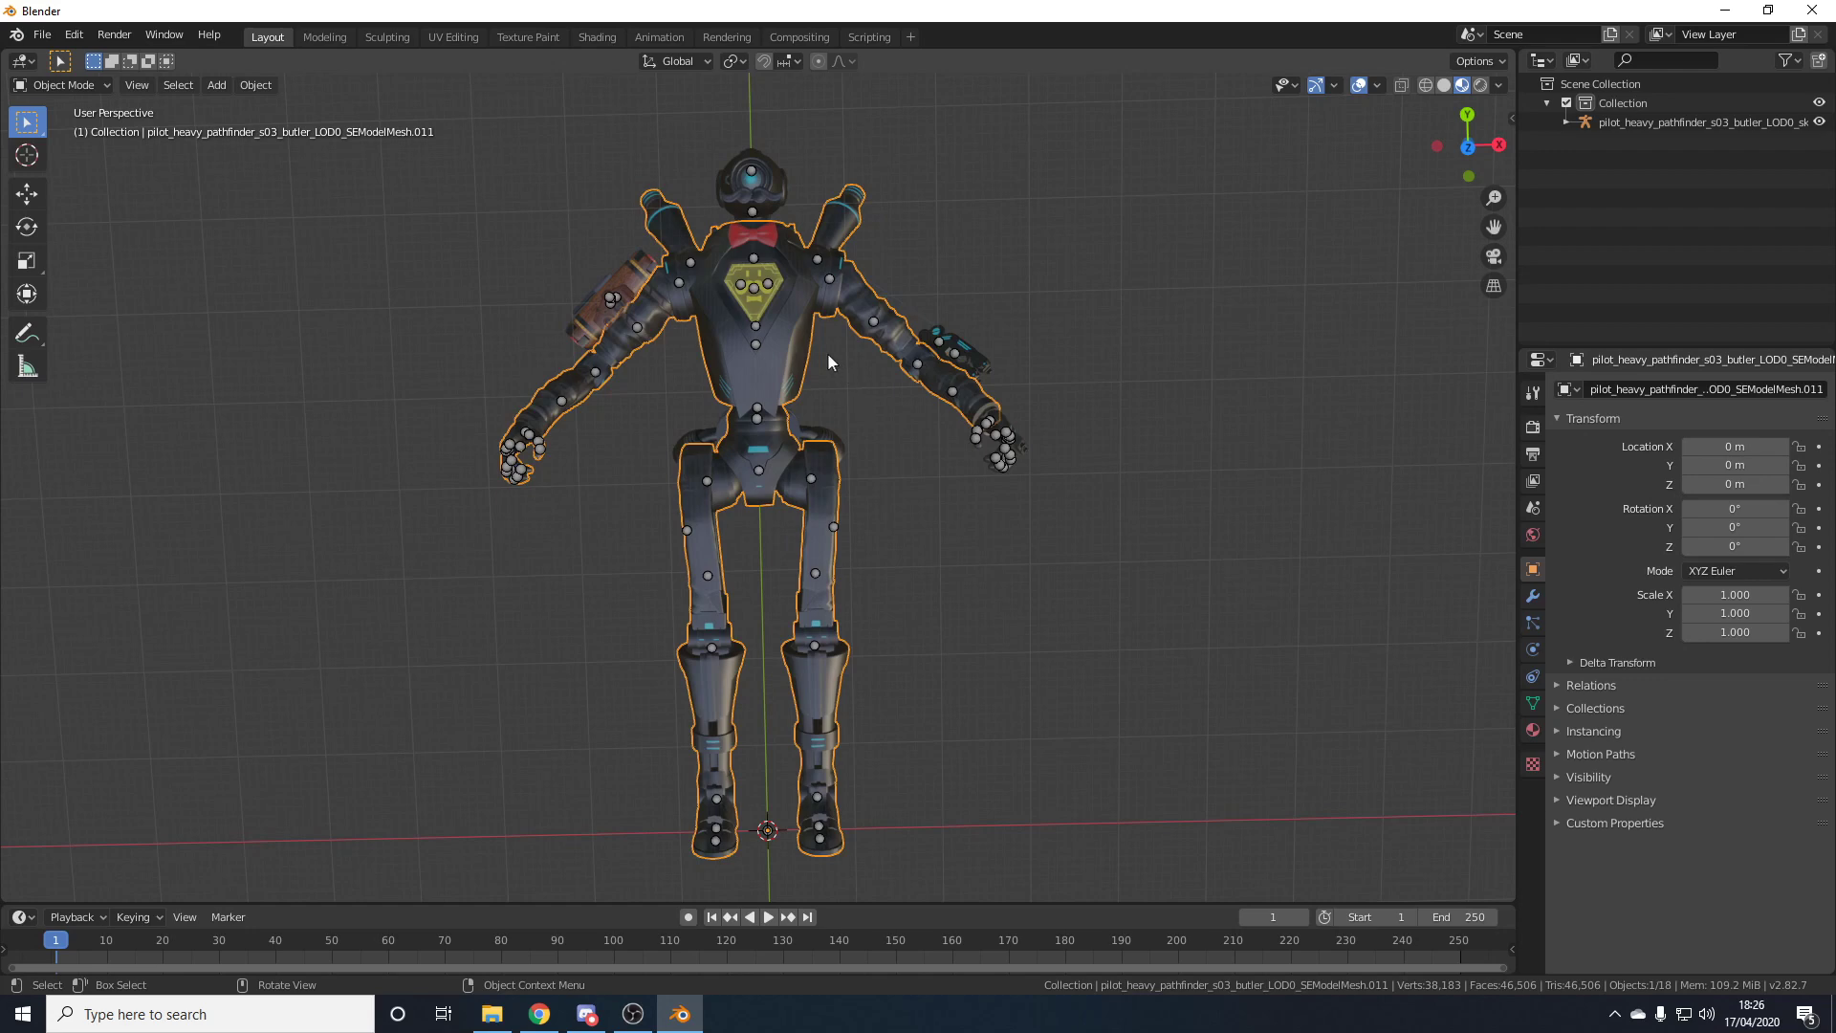
{"action": "left_click", "coordinate": [596, 36]}
{"action": "middle_click_drag", "start_coordinate": [1047, 465], "coordinate": [703, 915]}
{"action": "middle_click_drag", "start_coordinate": [859, 306], "coordinate": [886, 560]}
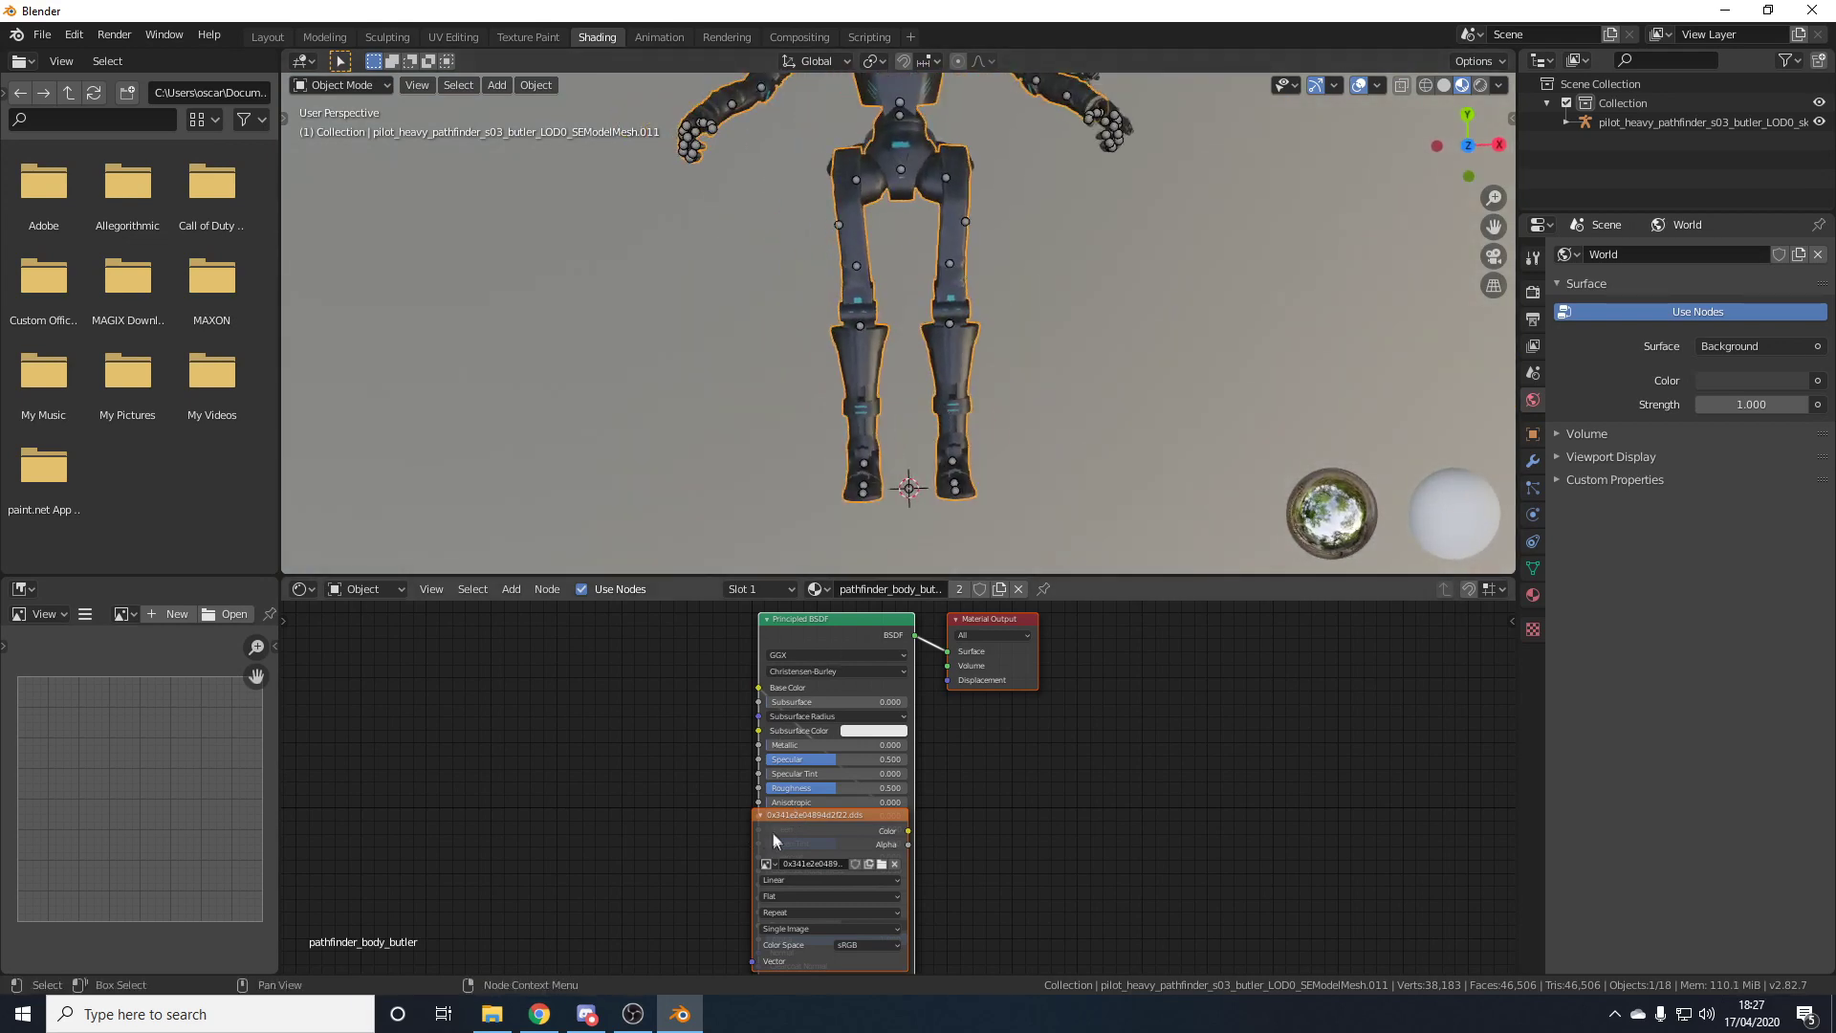
- Delete the Principled BSDF and its linked image texture from the pathfinder_body_butler material, keeping only the Material Output
{"action": "left_click_drag", "start_coordinate": [749, 817], "coordinate": [466, 696]}
{"action": "scroll", "coordinate": [920, 411], "scroll_direction": "down", "scroll_amount": 4}
{"action": "scroll", "coordinate": [914, 427], "scroll_direction": "up", "scroll_amount": 3}
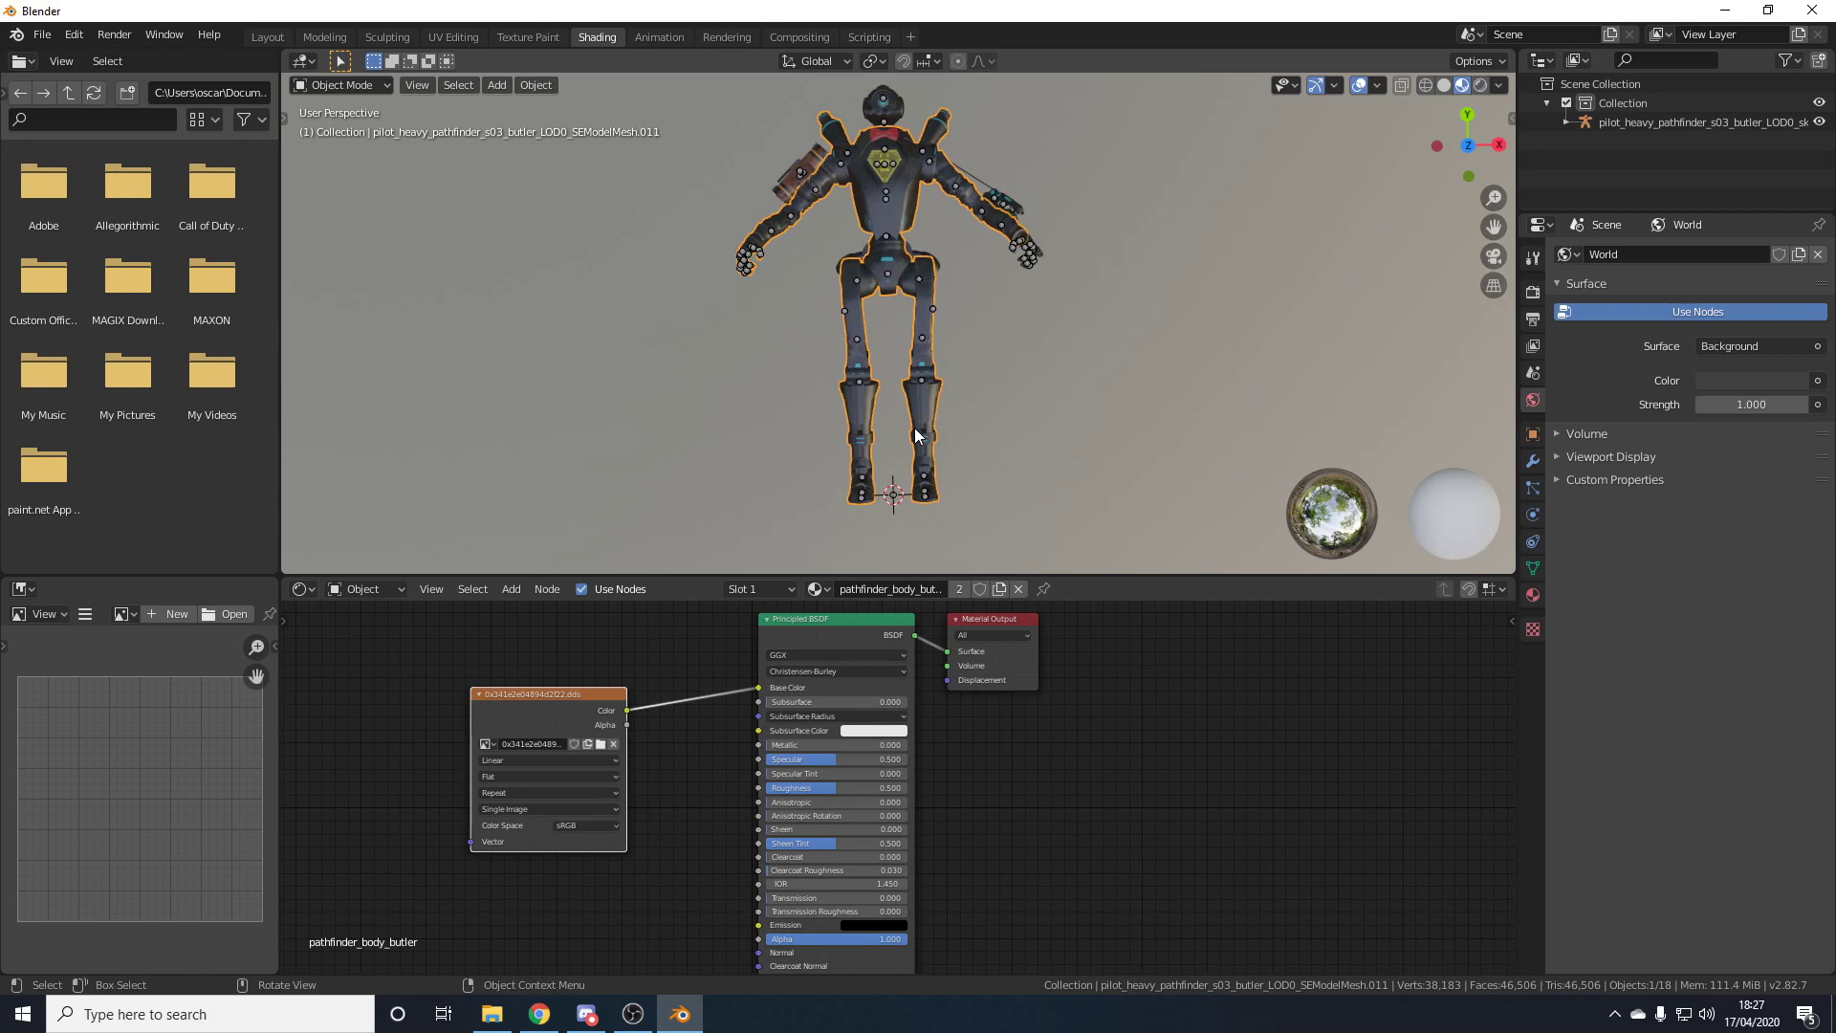
{"action": "key", "text": "b"}
{"action": "left_click_drag", "start_coordinate": [510, 623], "coordinate": [834, 695]}
{"action": "key", "text": "x"}
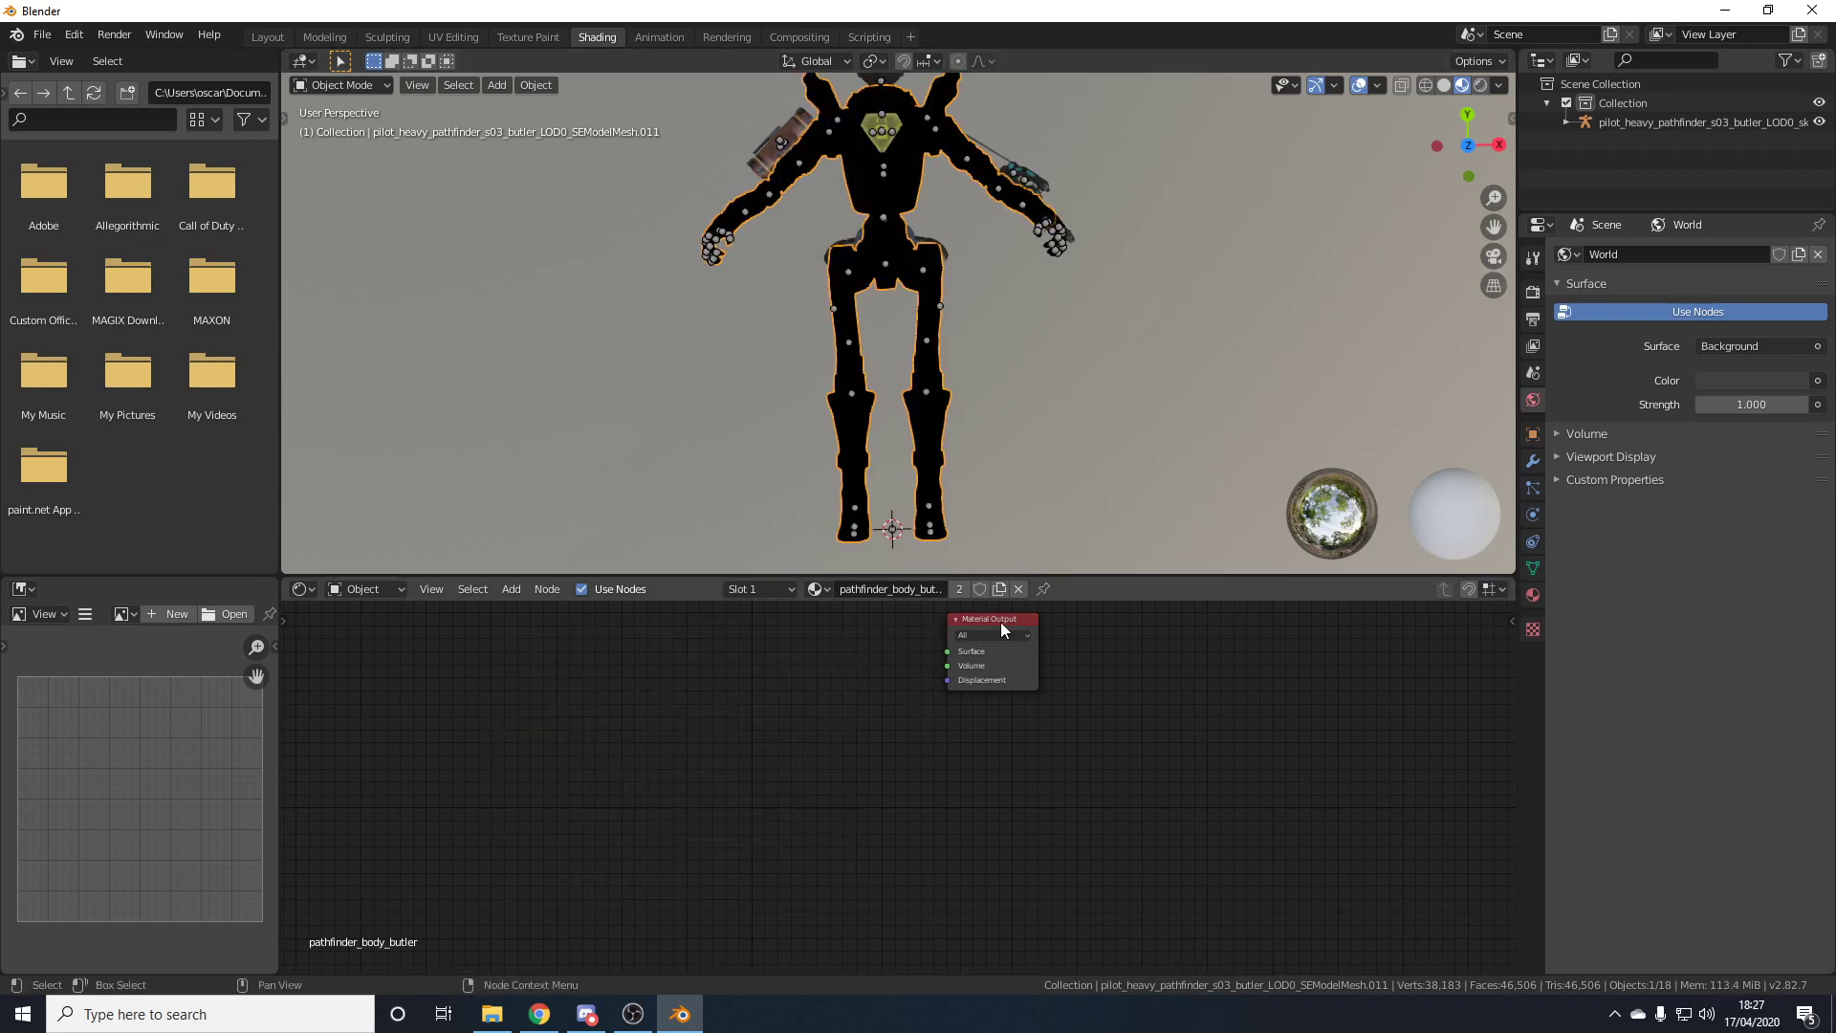
- Add the S/G-Blender node group to the material and connect its BSDF output to the Material Output's Surface
{"action": "left_click_drag", "start_coordinate": [1001, 666], "coordinate": [1007, 695]}
{"action": "left_click", "coordinate": [511, 588]}
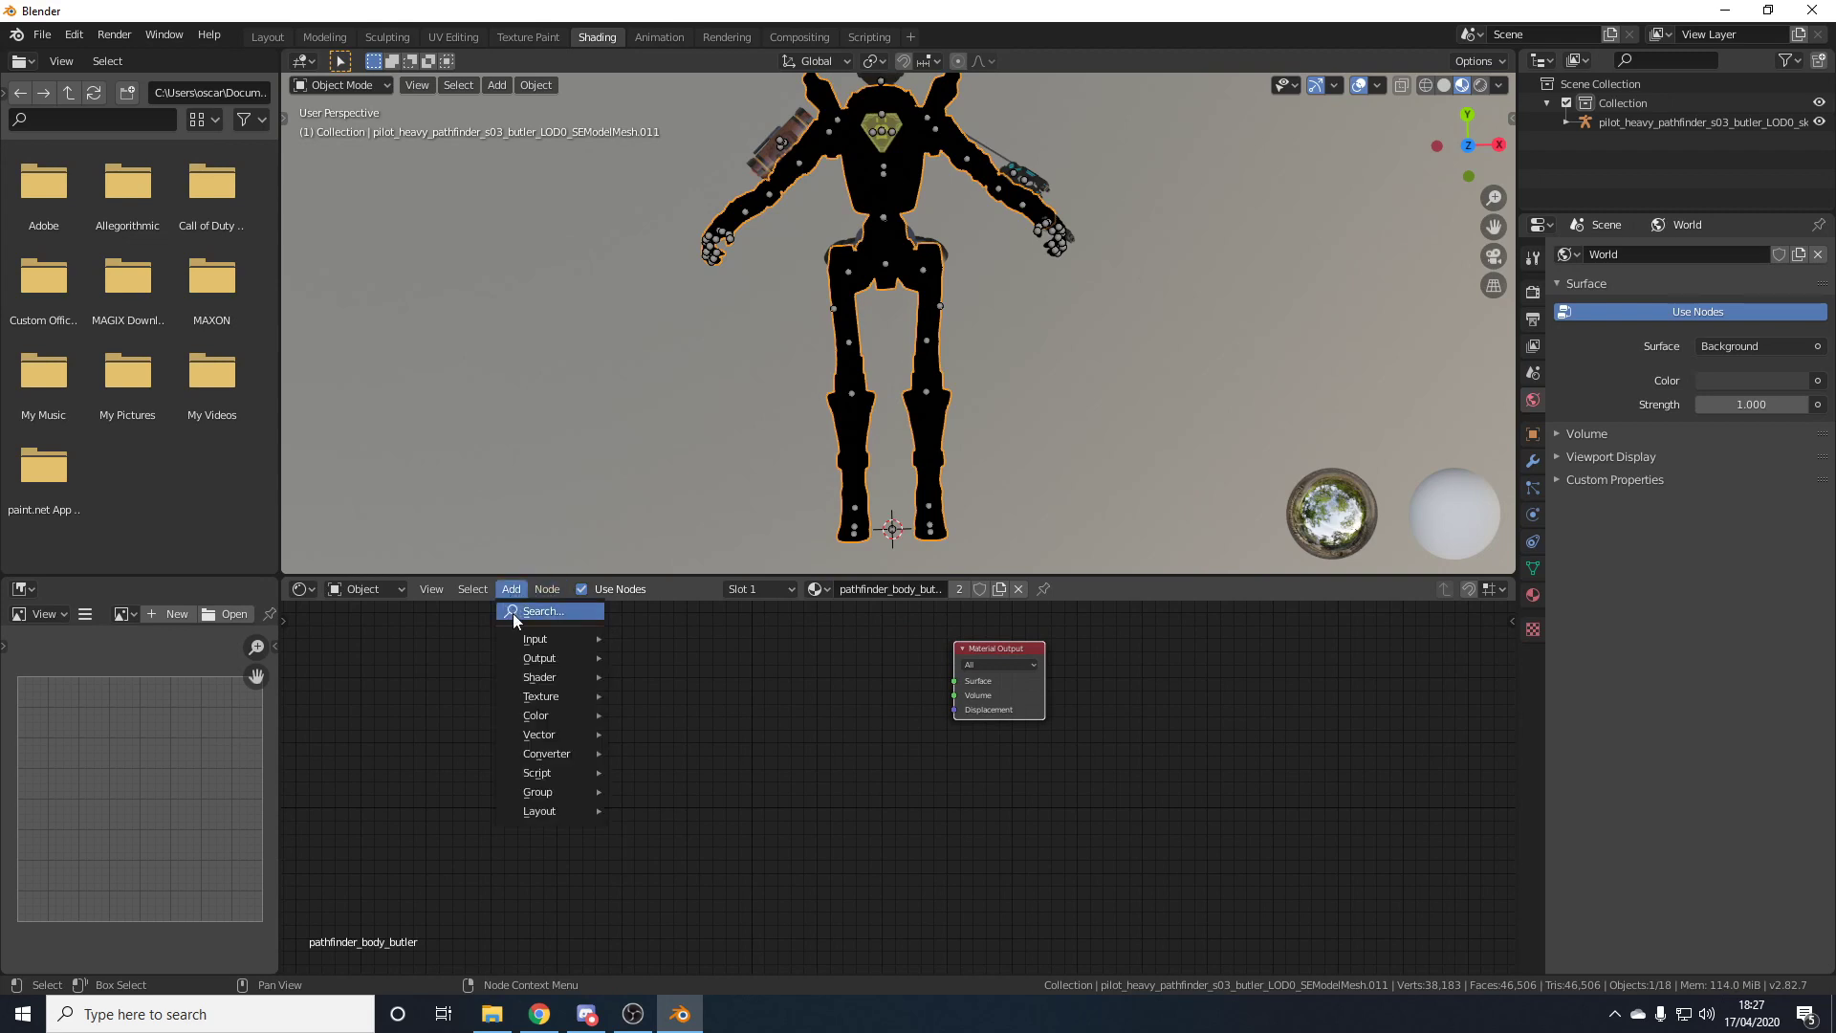
{"action": "left_click", "coordinate": [513, 612]}
{"action": "type", "text": "s/g"}
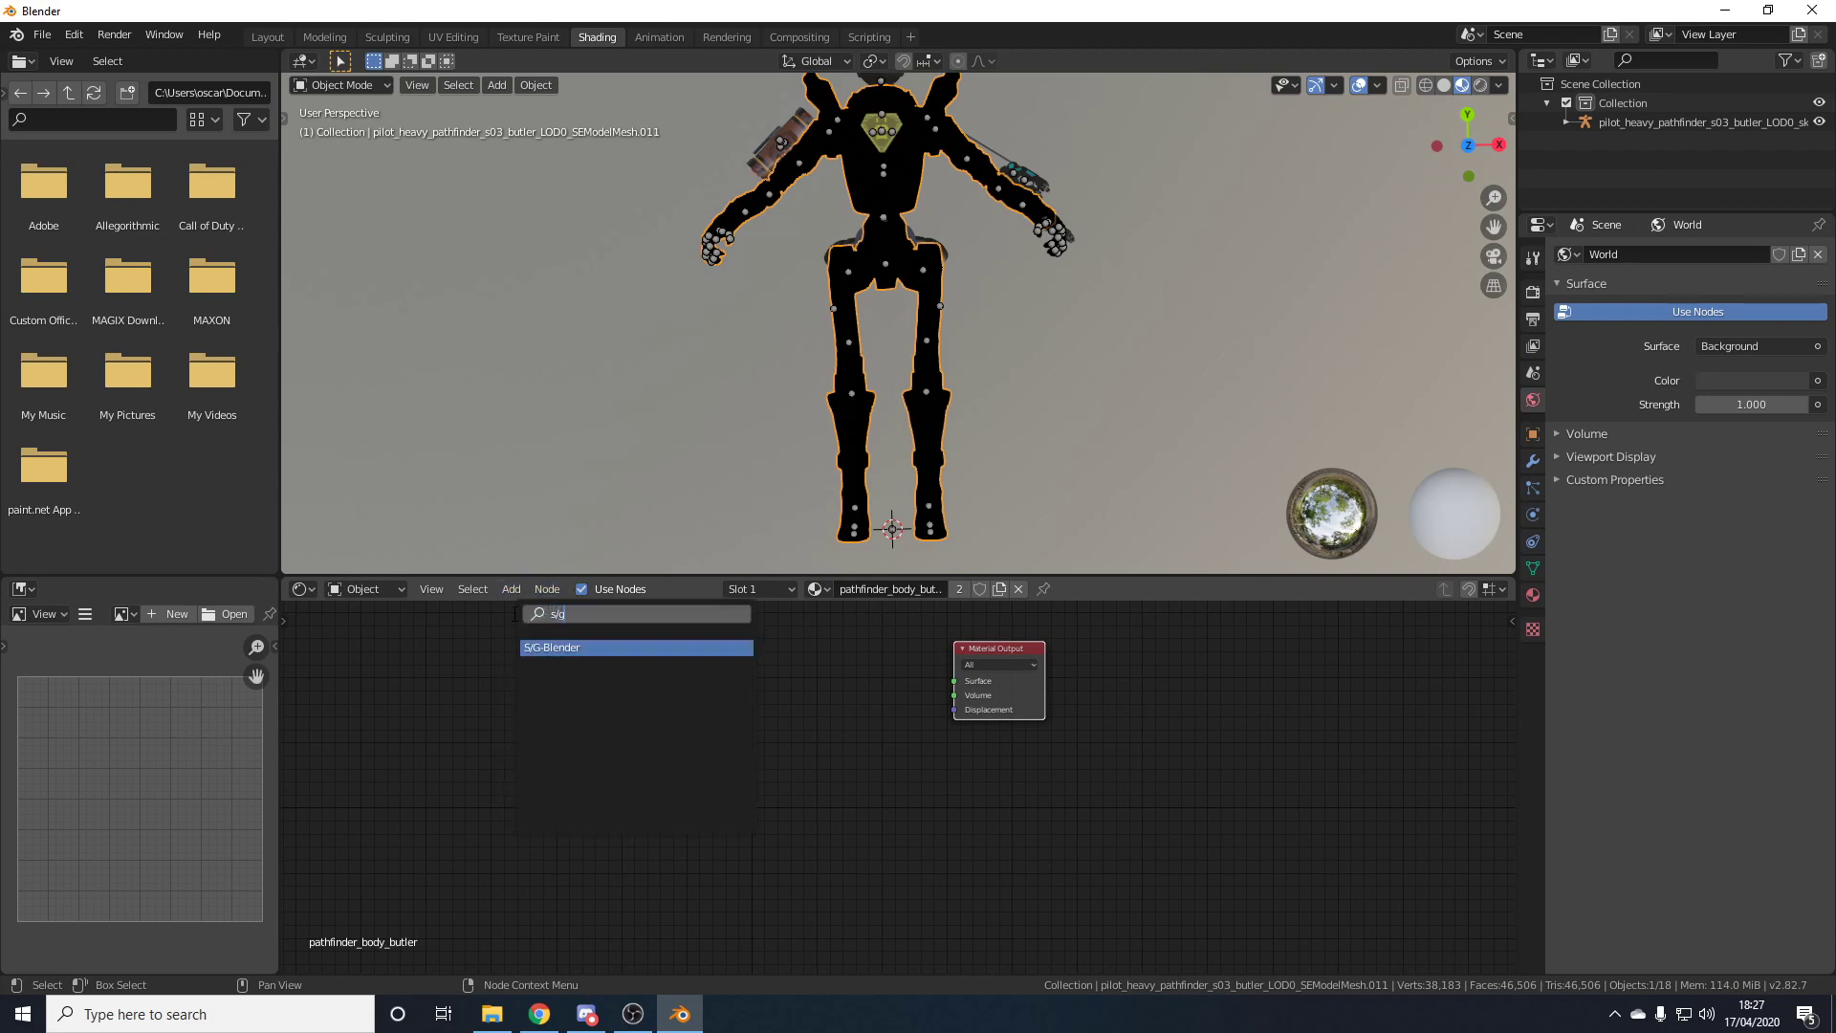
{"action": "left_click", "coordinate": [553, 648]}
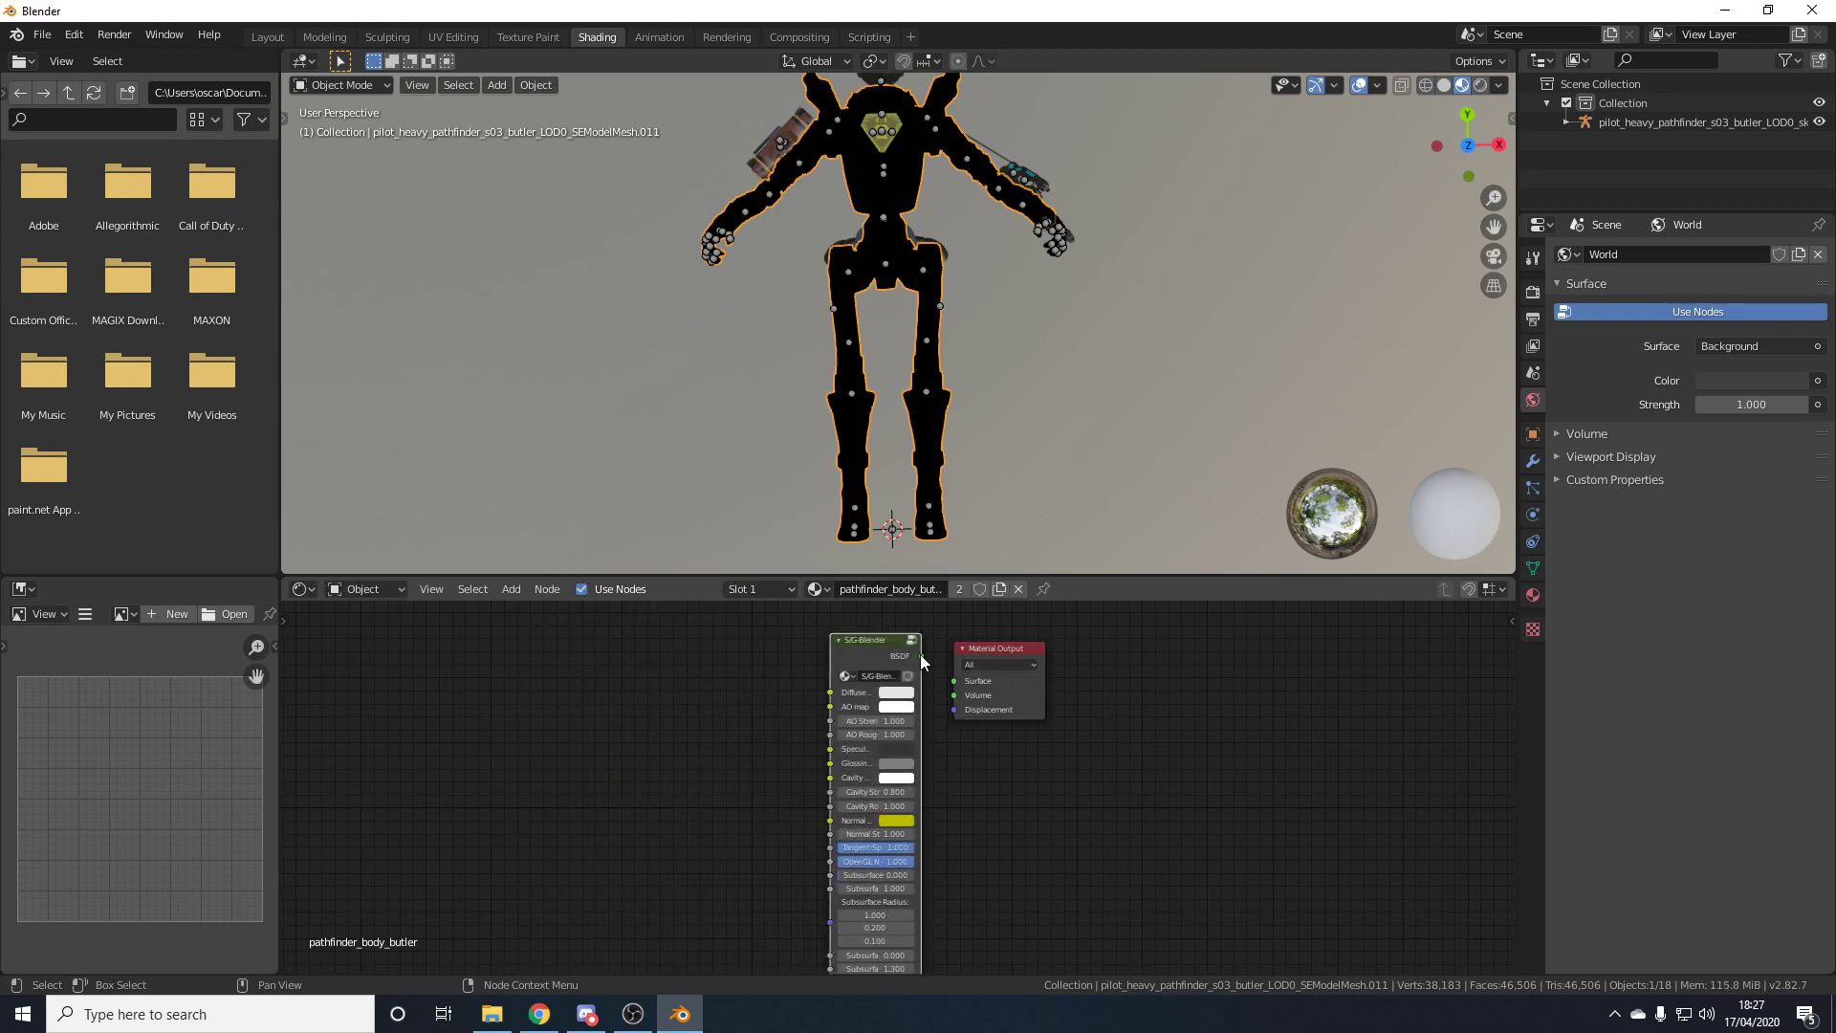
{"action": "left_click_drag", "start_coordinate": [922, 658], "coordinate": [954, 681]}
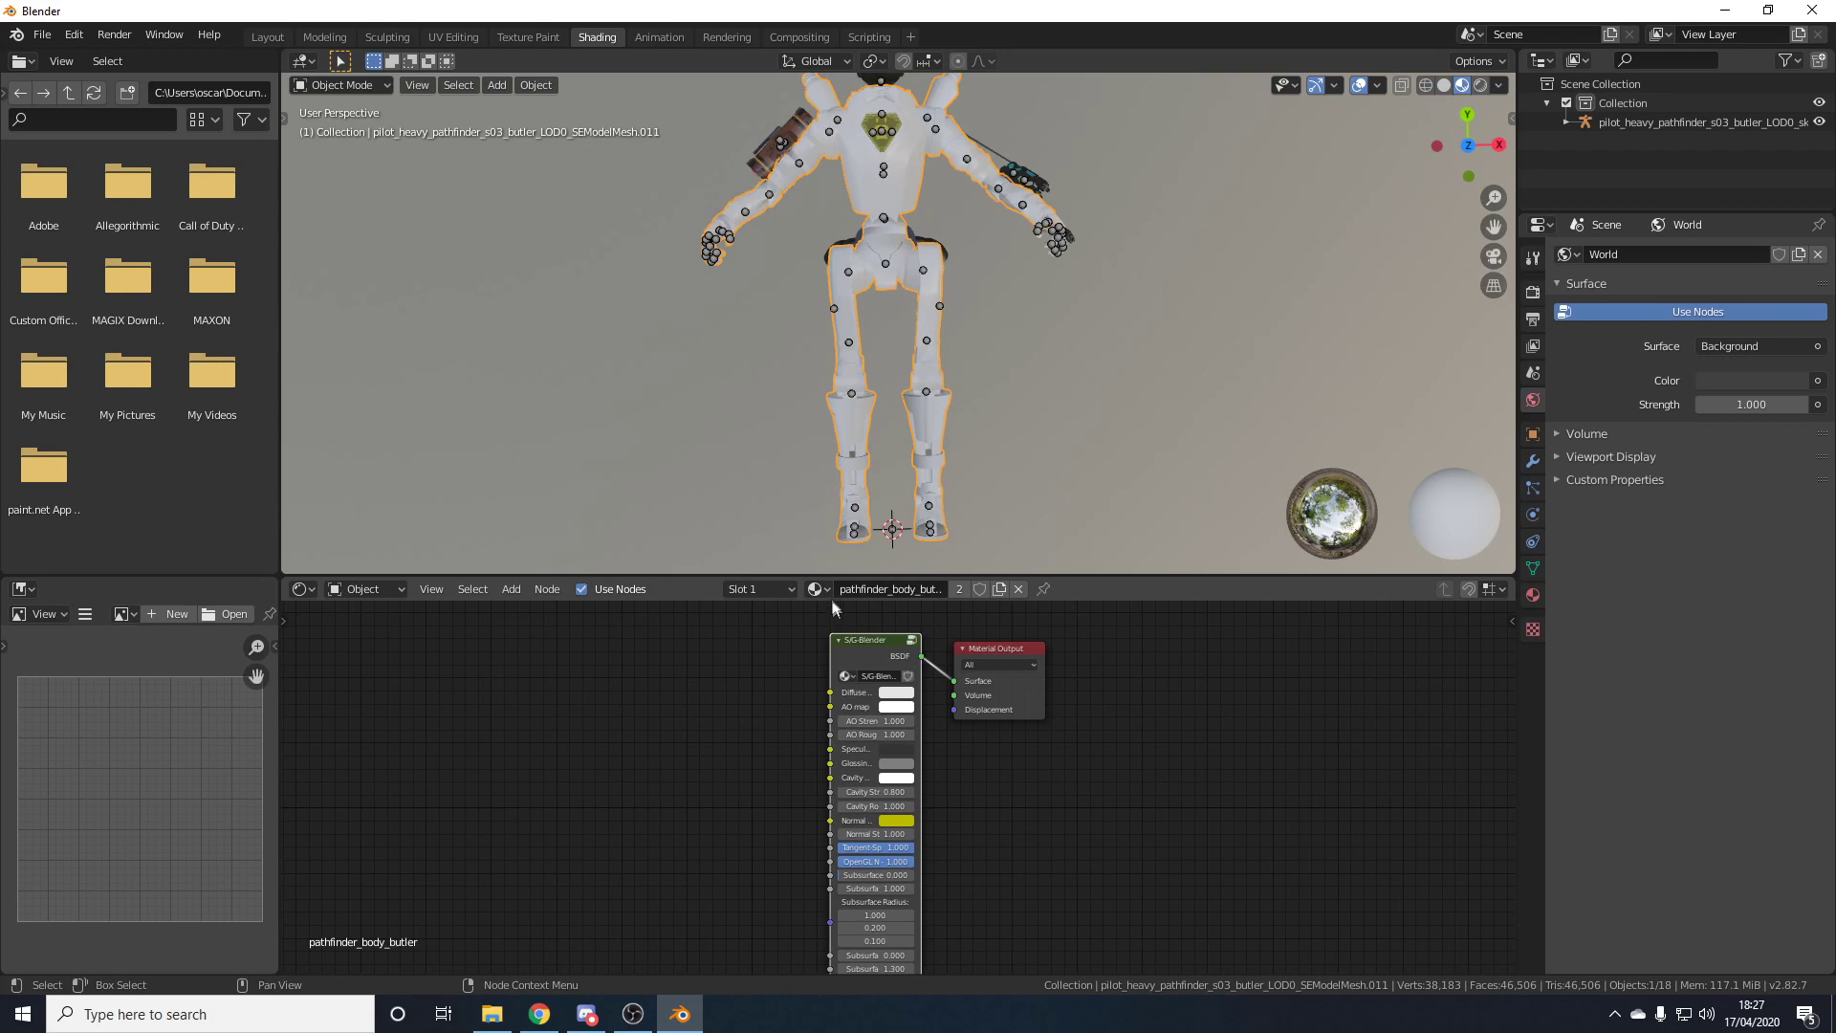
- Add the pathfinder_body_butler_albedo texture to the material, connect its Color to the Diffuse map input, and collapse the node
{"action": "mouse_move", "coordinate": [956, 466]}
{"action": "middle_mouse_down"}
{"action": "mouse_move", "coordinate": [944, 444]}
{"action": "mouse_move", "coordinate": [960, 462]}
{"action": "mouse_move", "coordinate": [931, 472]}
{"action": "middle_mouse_up"}
{"action": "left_click", "coordinate": [491, 1013]}
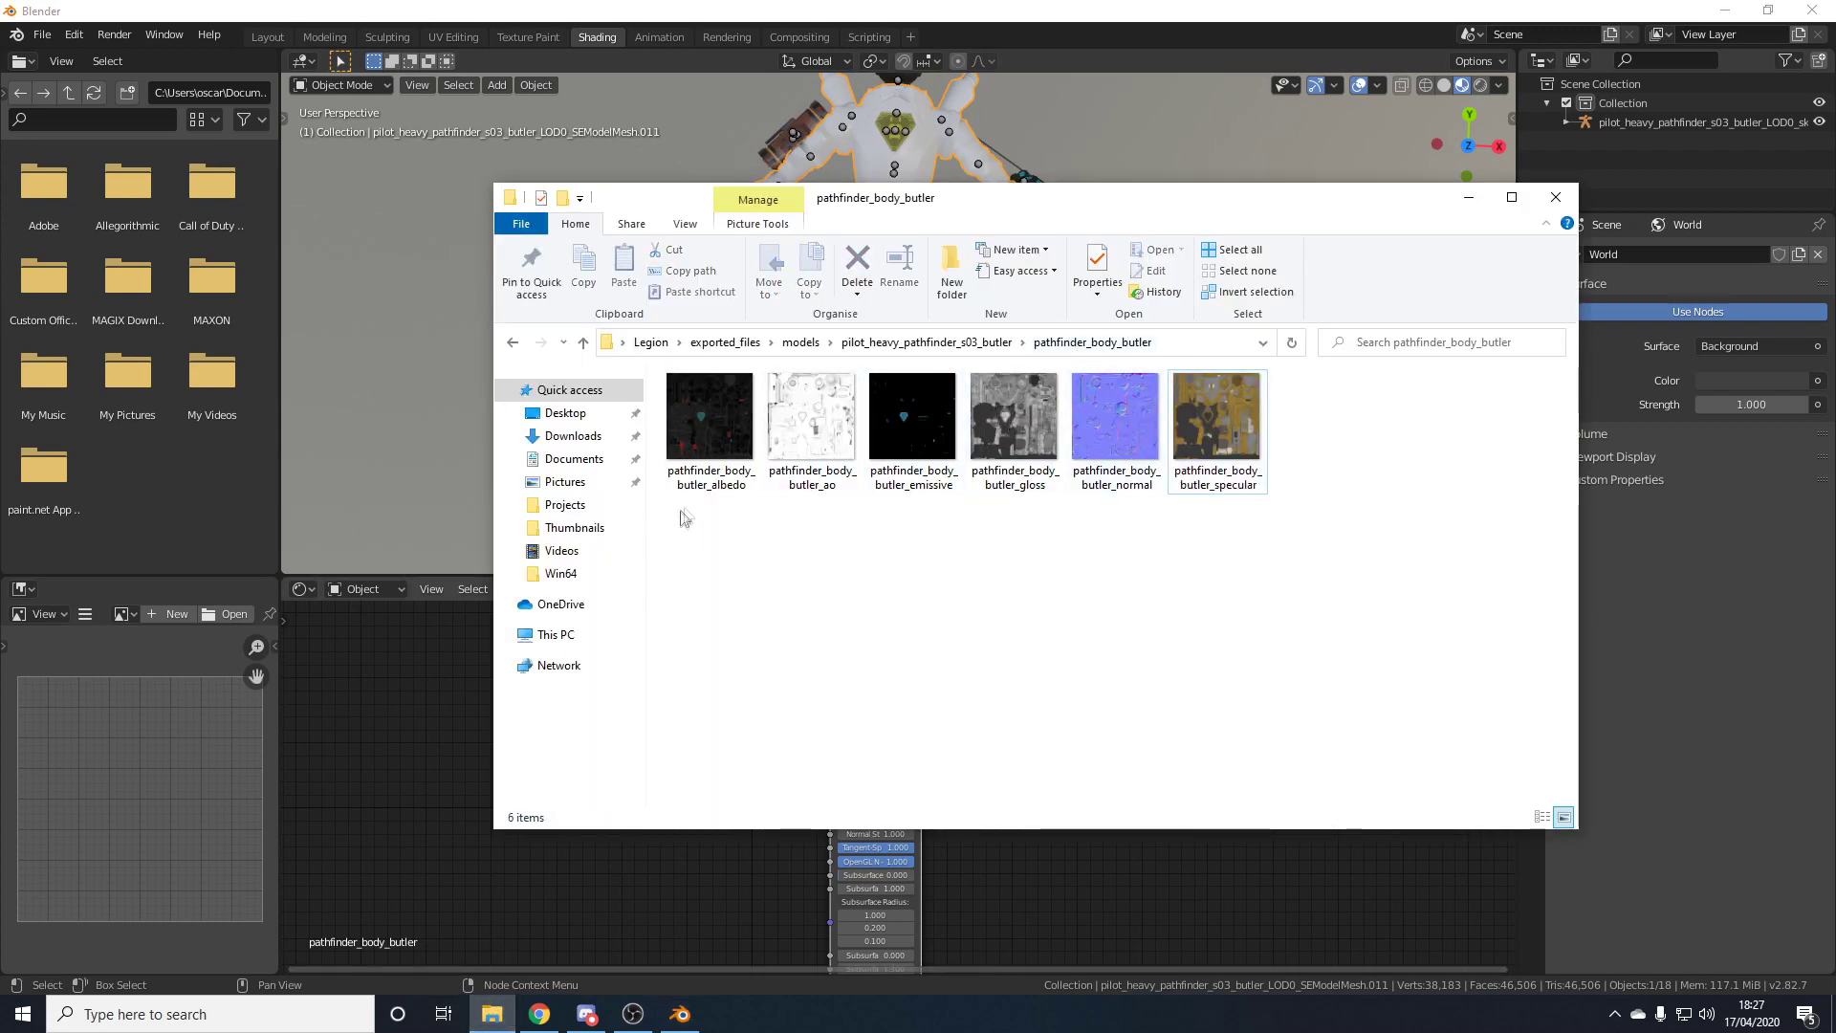
{"action": "left_click_drag", "start_coordinate": [717, 435], "coordinate": [411, 715]}
{"action": "left_click", "coordinate": [1466, 199]}
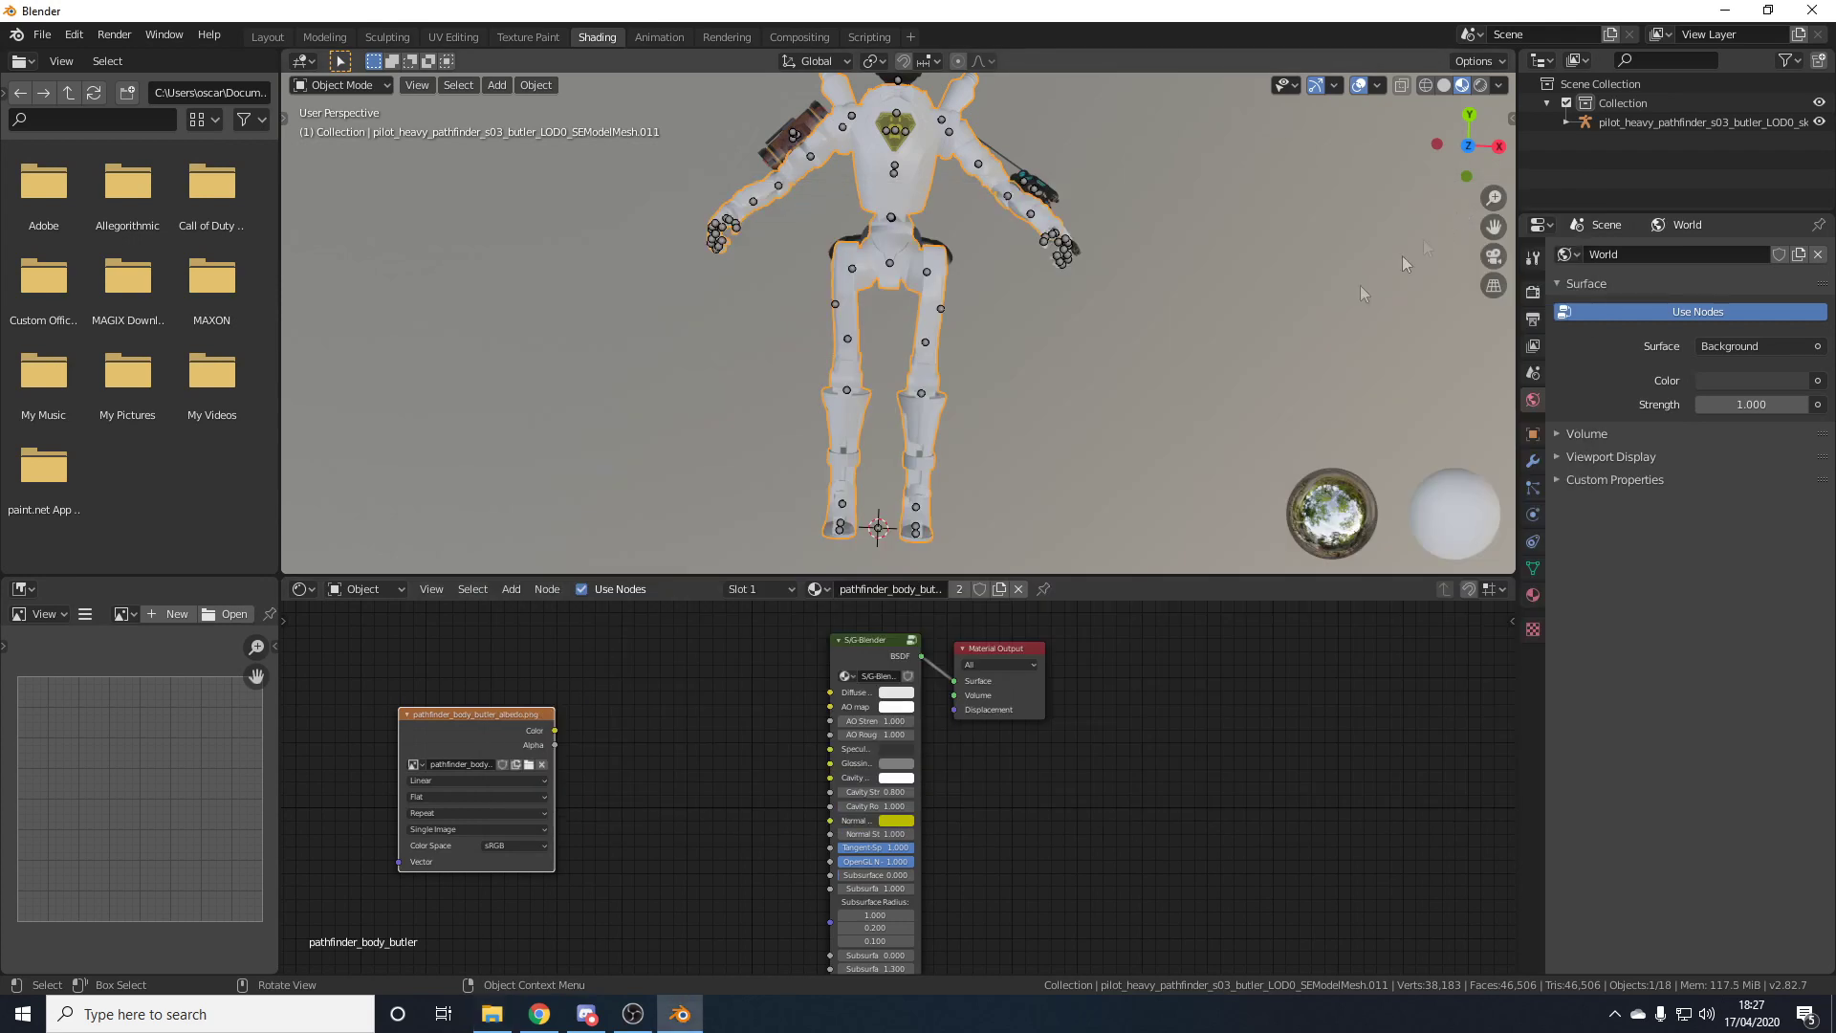
{"action": "left_click_drag", "start_coordinate": [506, 735], "coordinate": [837, 698]}
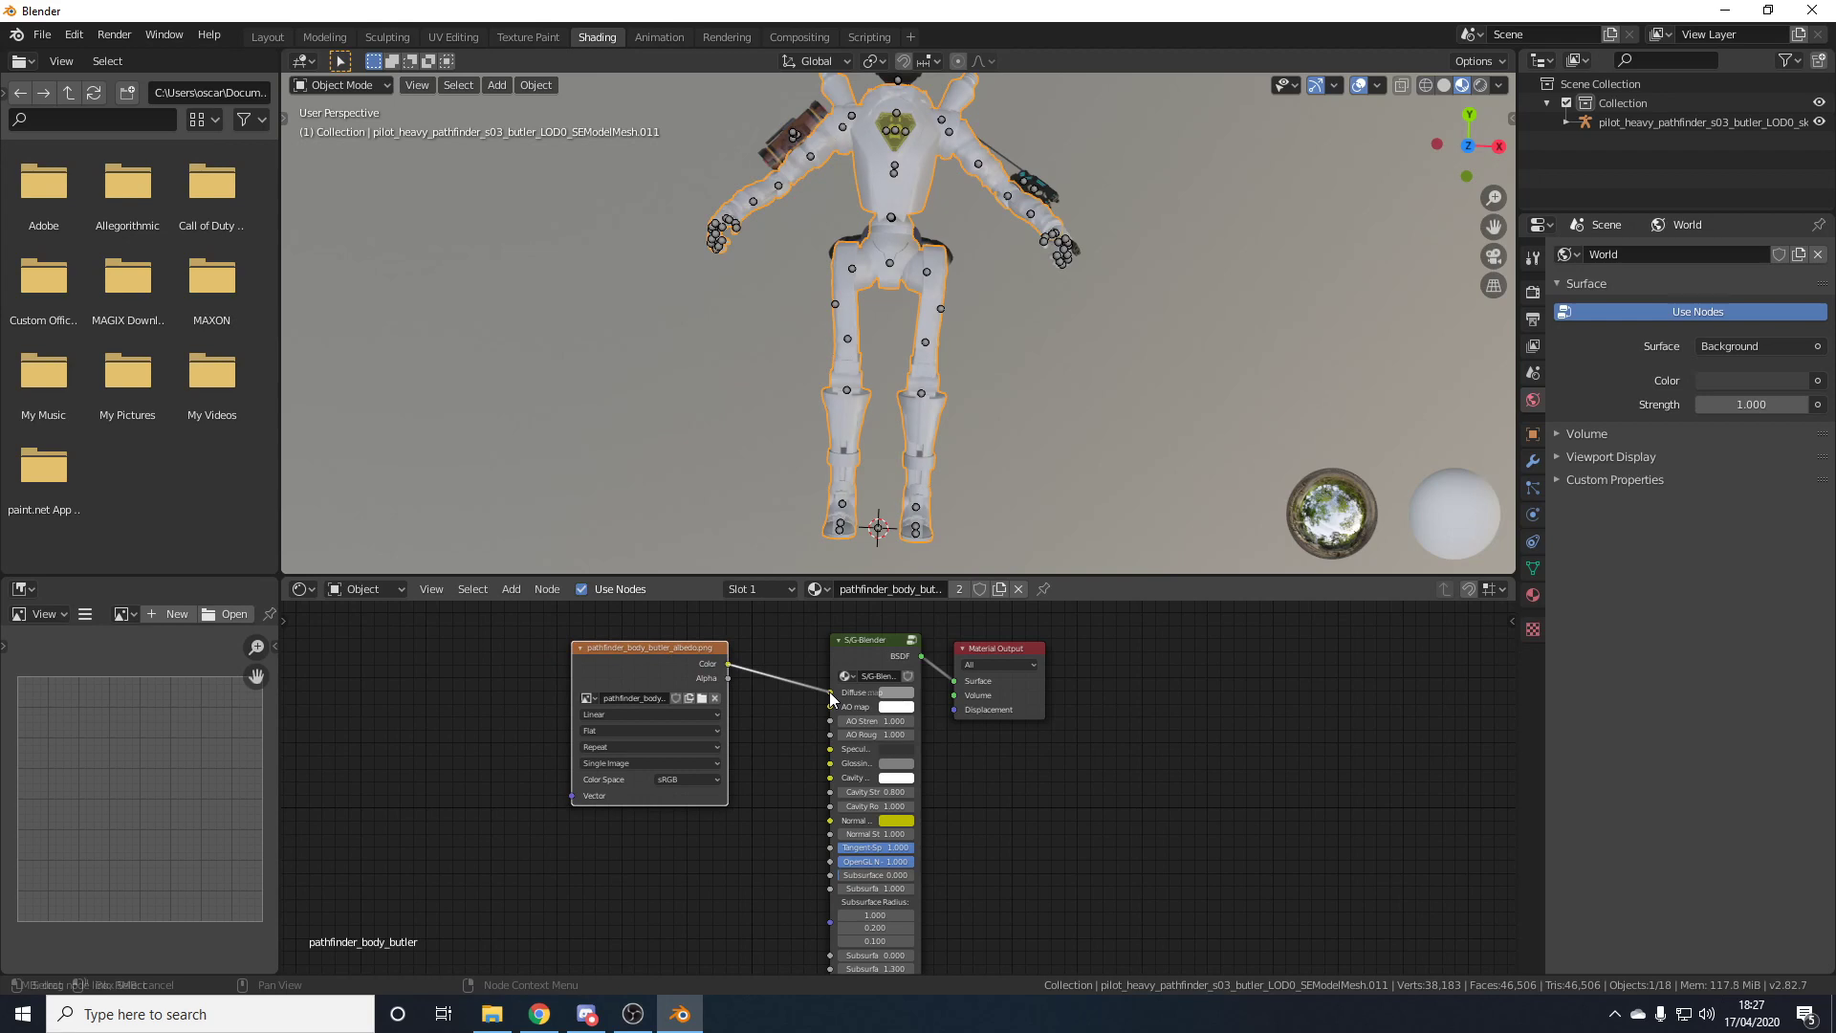
{"action": "key", "text": "h"}
{"action": "left_click_drag", "start_coordinate": [594, 647], "coordinate": [651, 676]}
{"action": "scroll", "coordinate": [807, 295], "scroll_direction": "up", "scroll_amount": 3}
{"action": "middle_click_drag", "start_coordinate": [807, 295], "coordinate": [846, 440]}
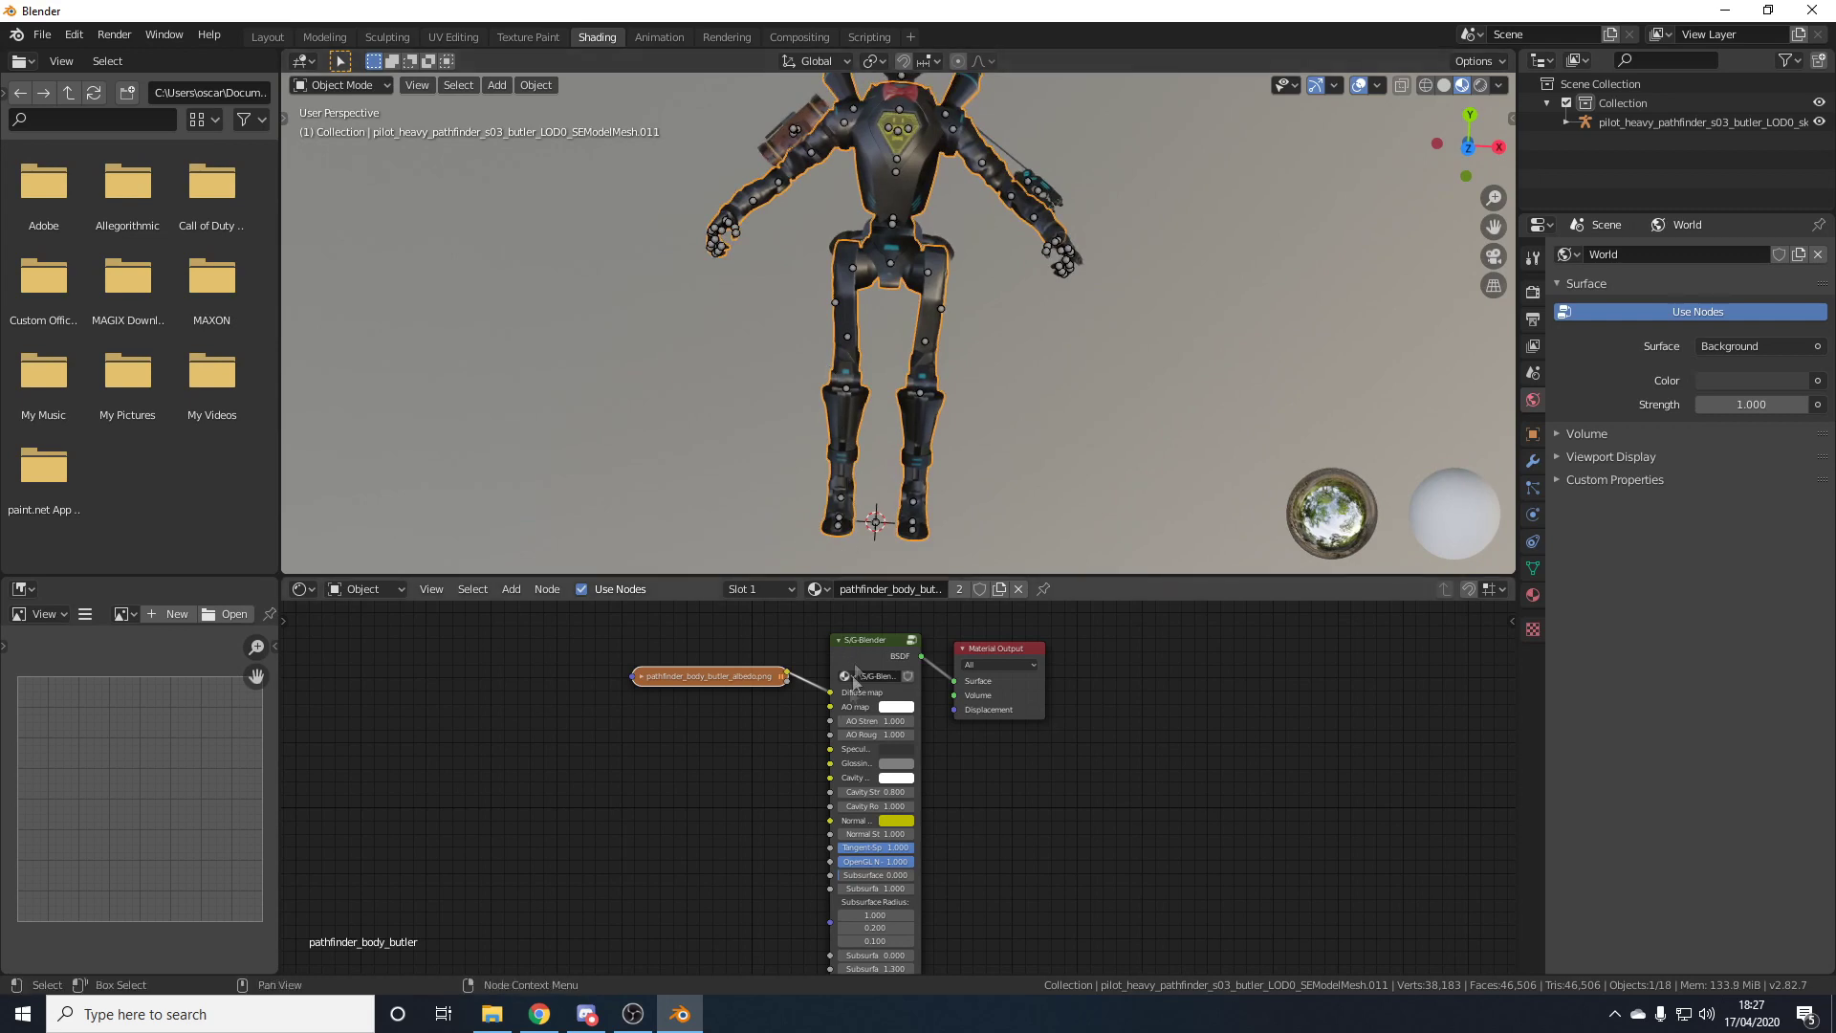
{"action": "scroll", "coordinate": [879, 774], "scroll_direction": "up", "scroll_amount": 1}
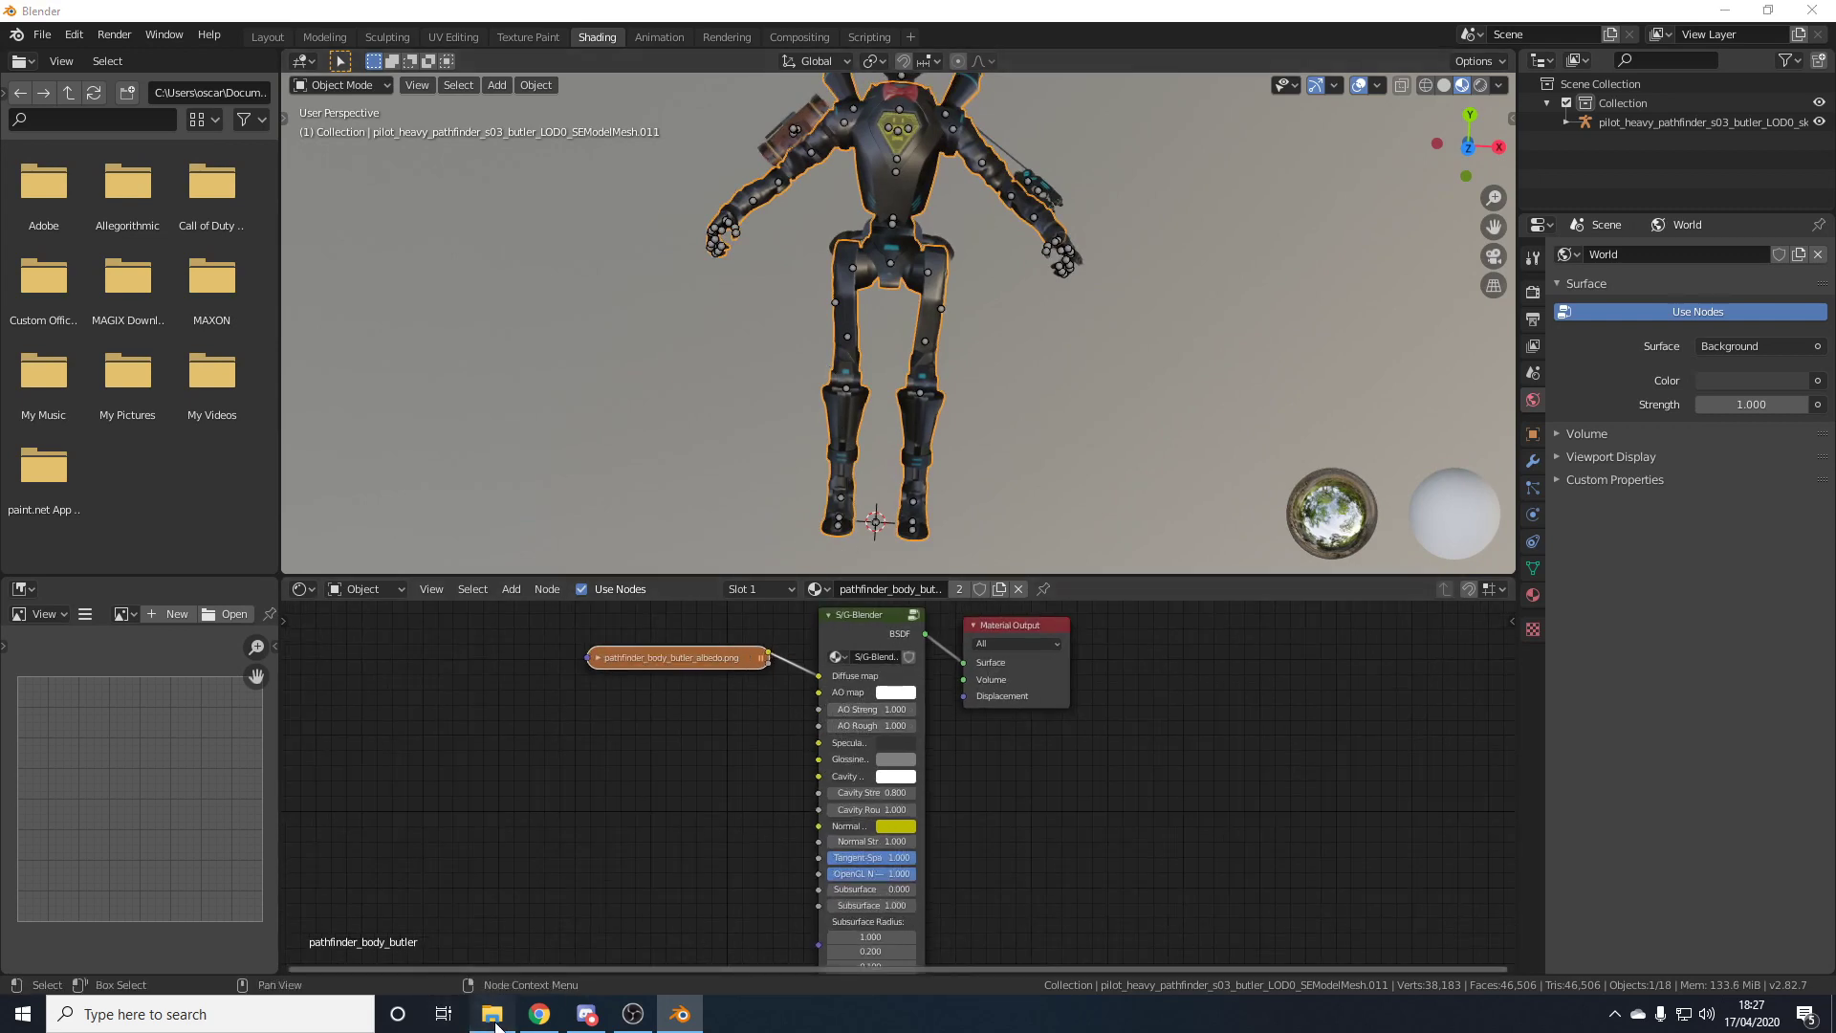
- Add the pathfinder_body_butler_ao texture, collapse it below the albedo node, and connect its Color to the AO map input
{"action": "left_click", "coordinate": [491, 1013]}
{"action": "left_click", "coordinate": [820, 445]}
{"action": "left_click_drag", "start_coordinate": [821, 445], "coordinate": [446, 734]}
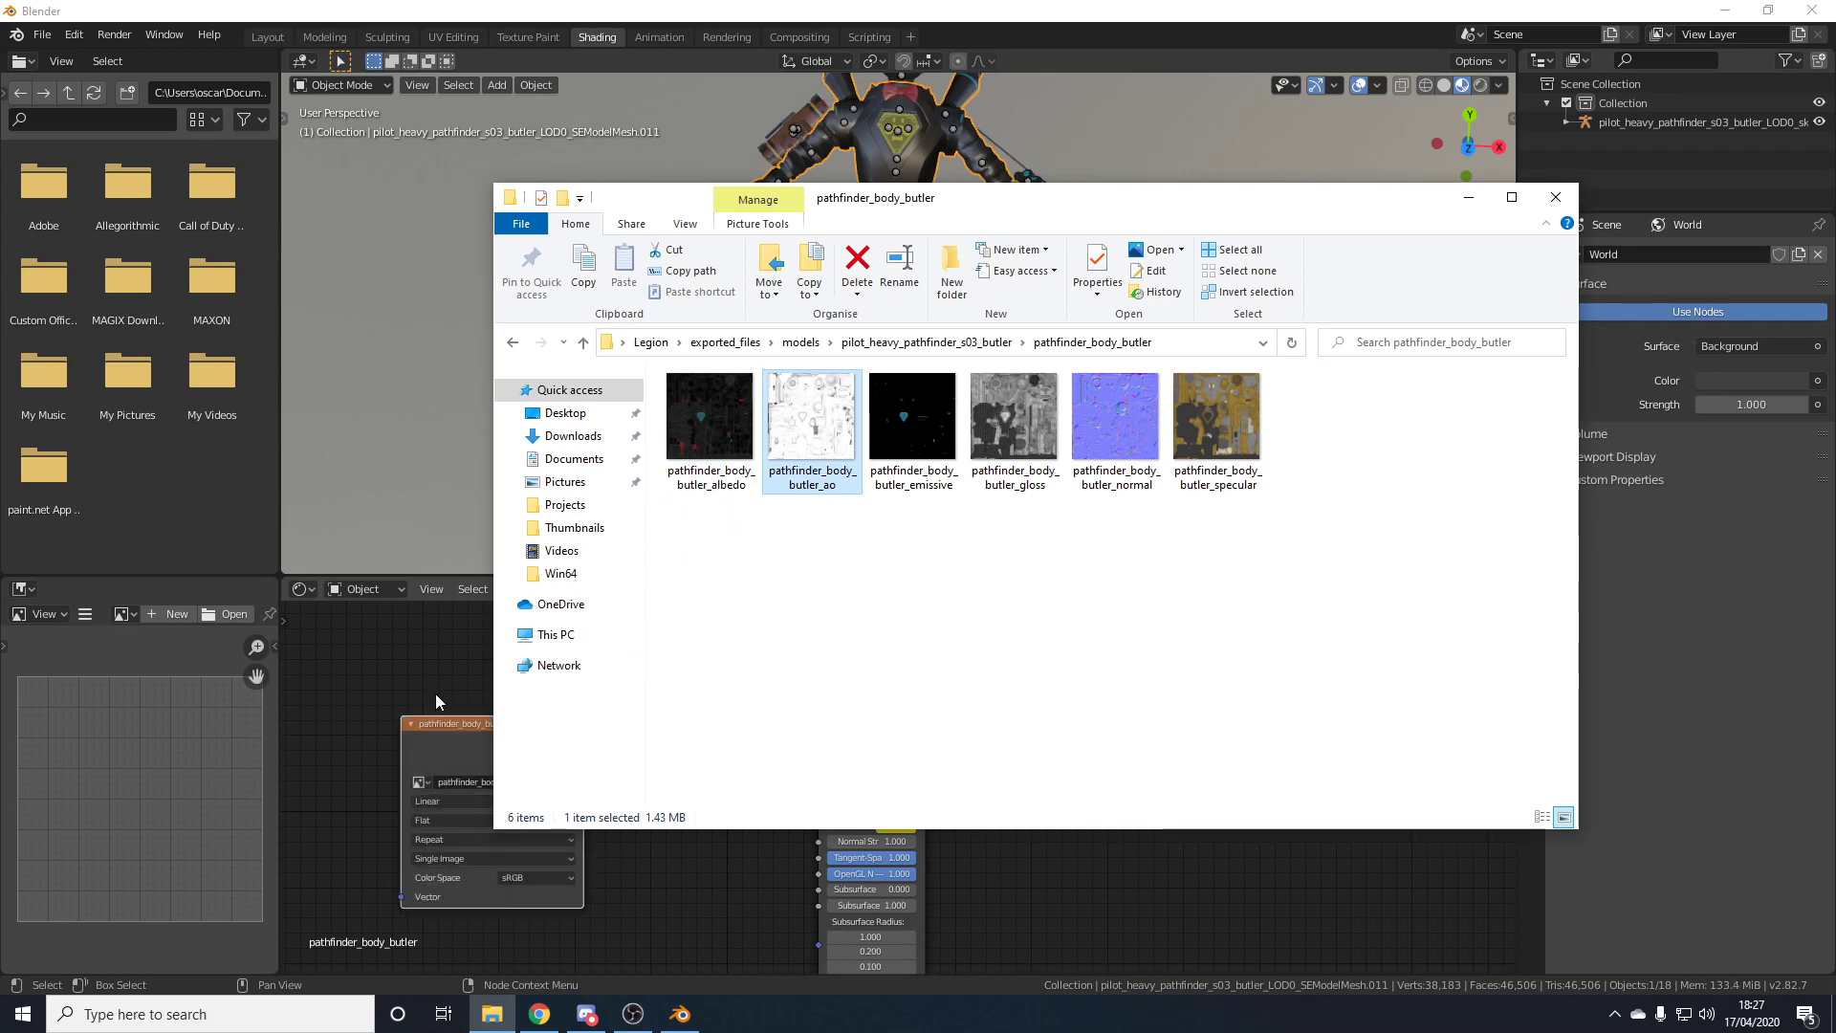
{"action": "left_click", "coordinate": [434, 693]}
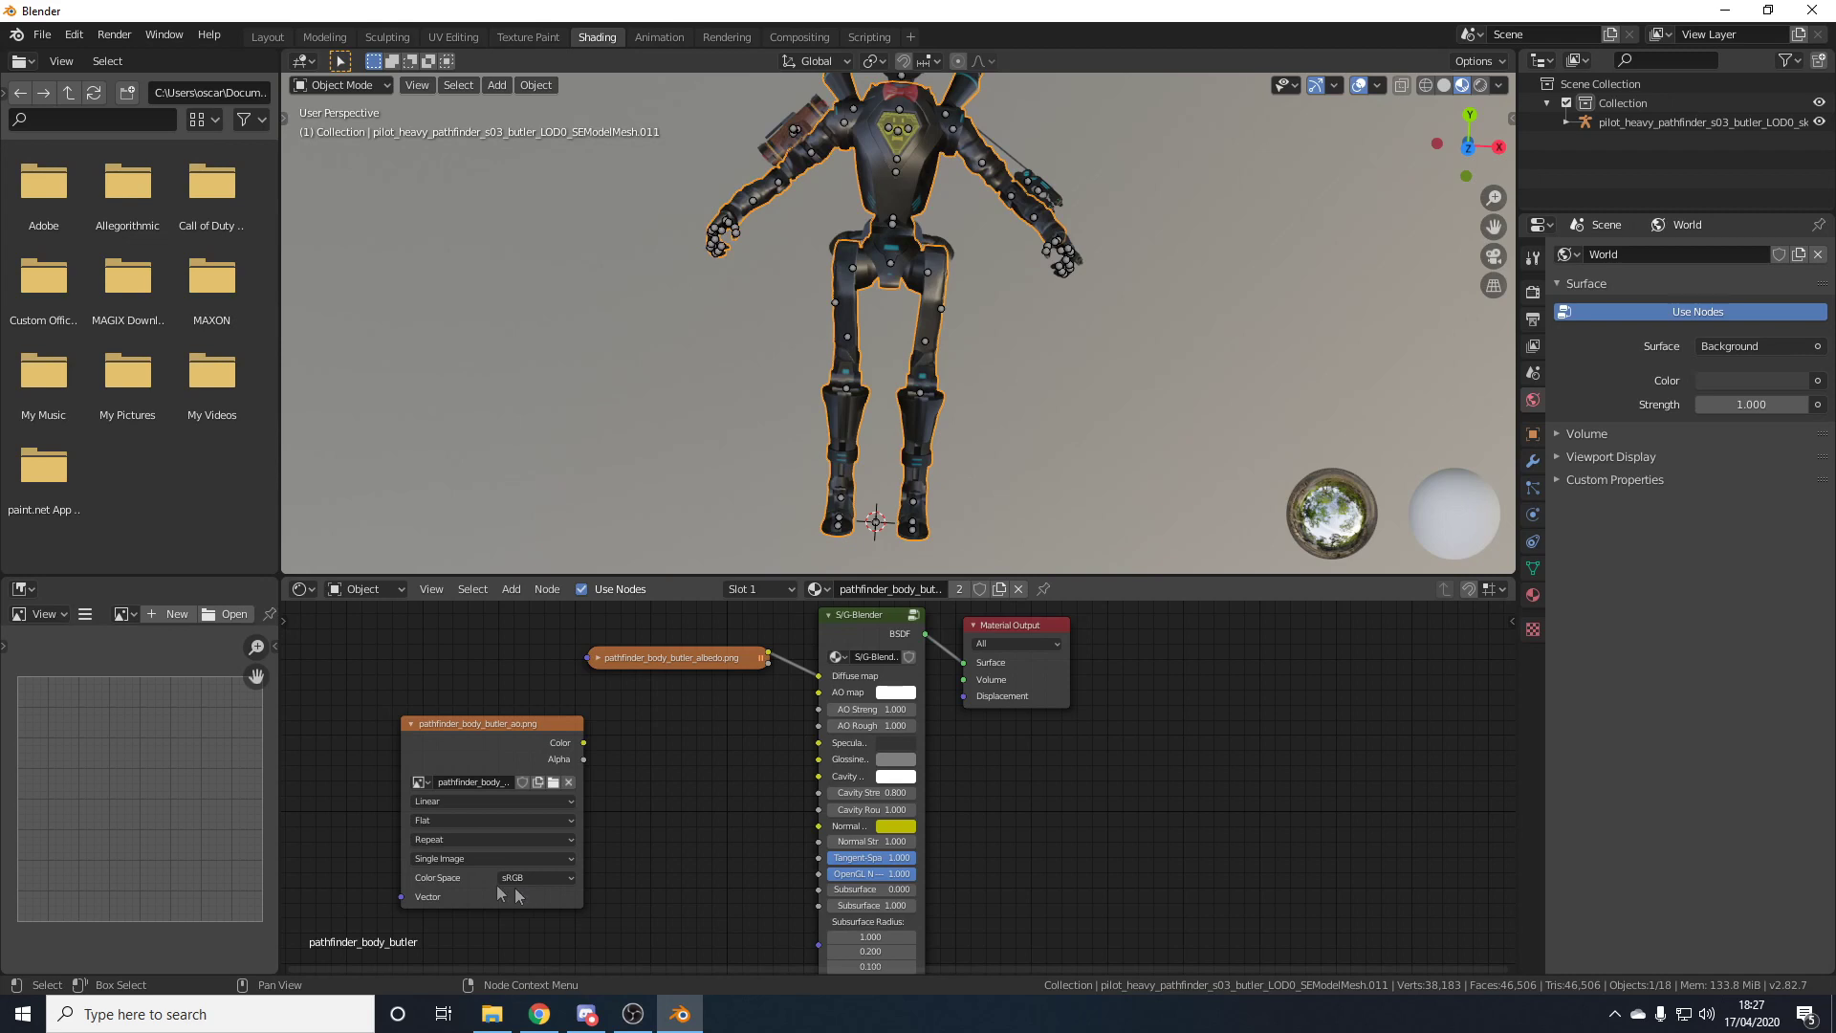
{"action": "left_click", "coordinate": [594, 660]}
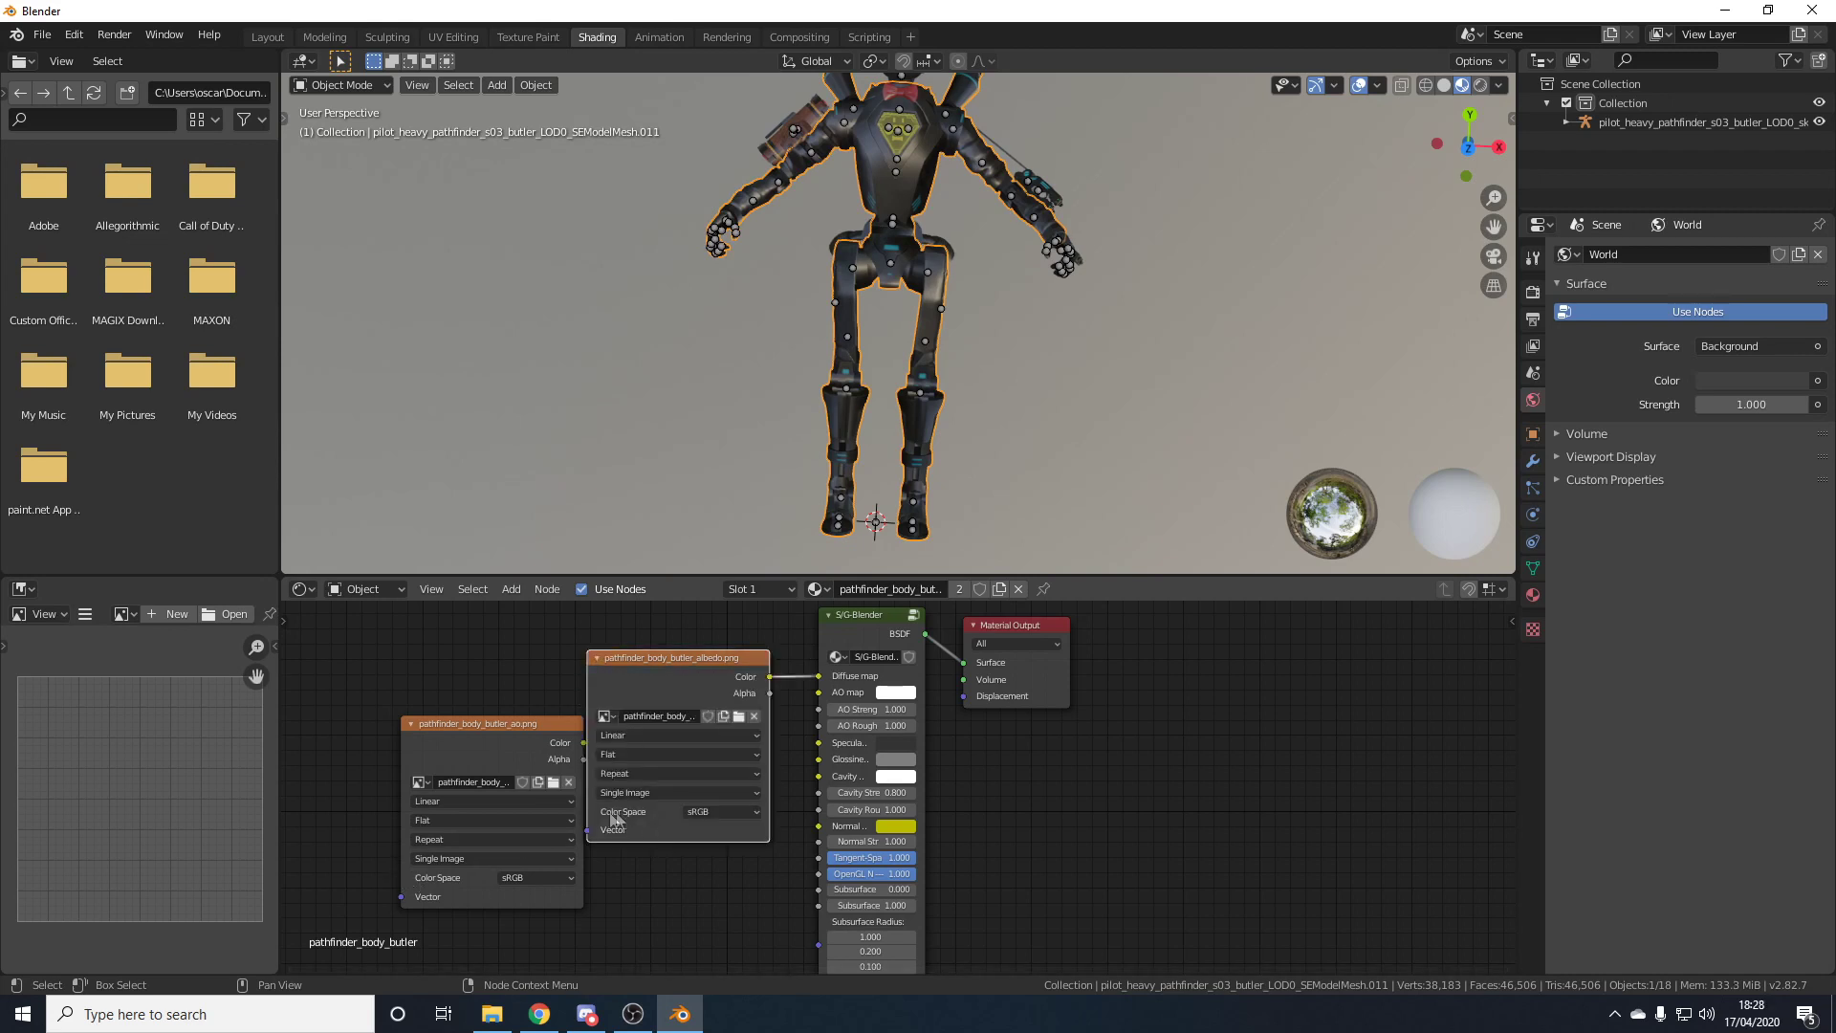
{"action": "left_click", "coordinate": [593, 659]}
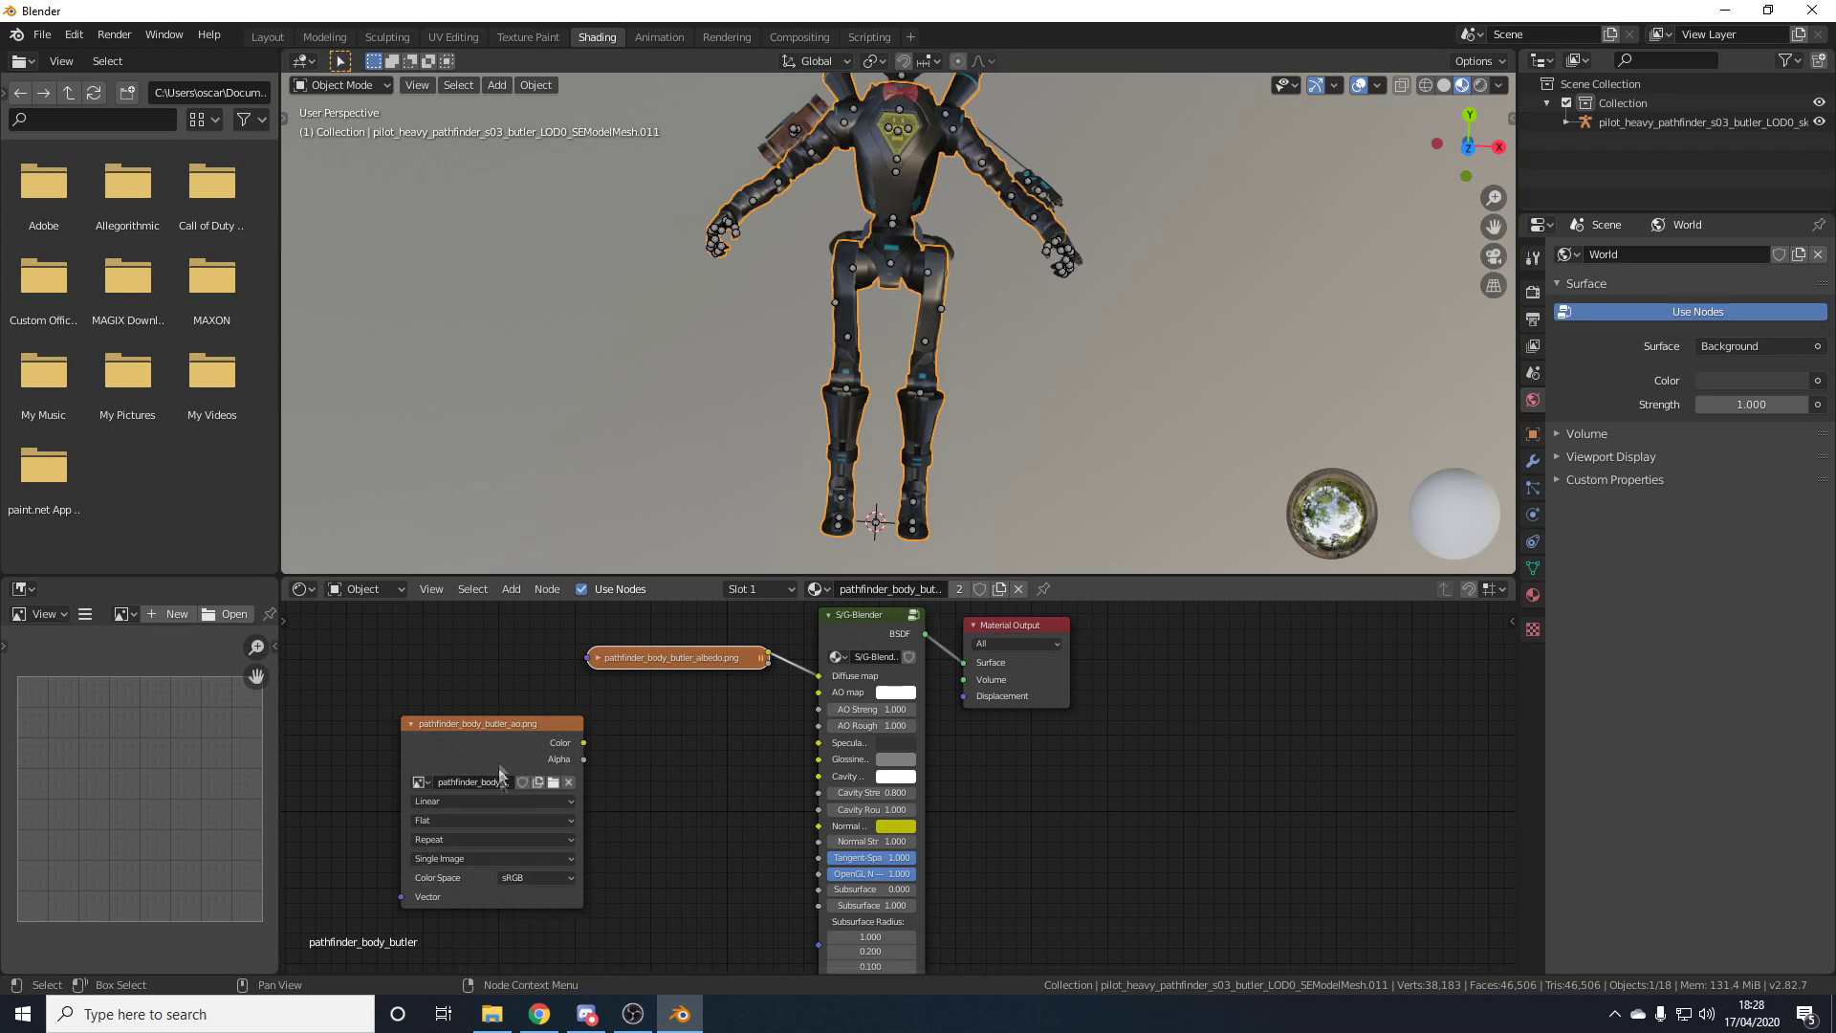
{"action": "left_click", "coordinate": [411, 724]}
{"action": "left_click_drag", "start_coordinate": [413, 723], "coordinate": [622, 698]}
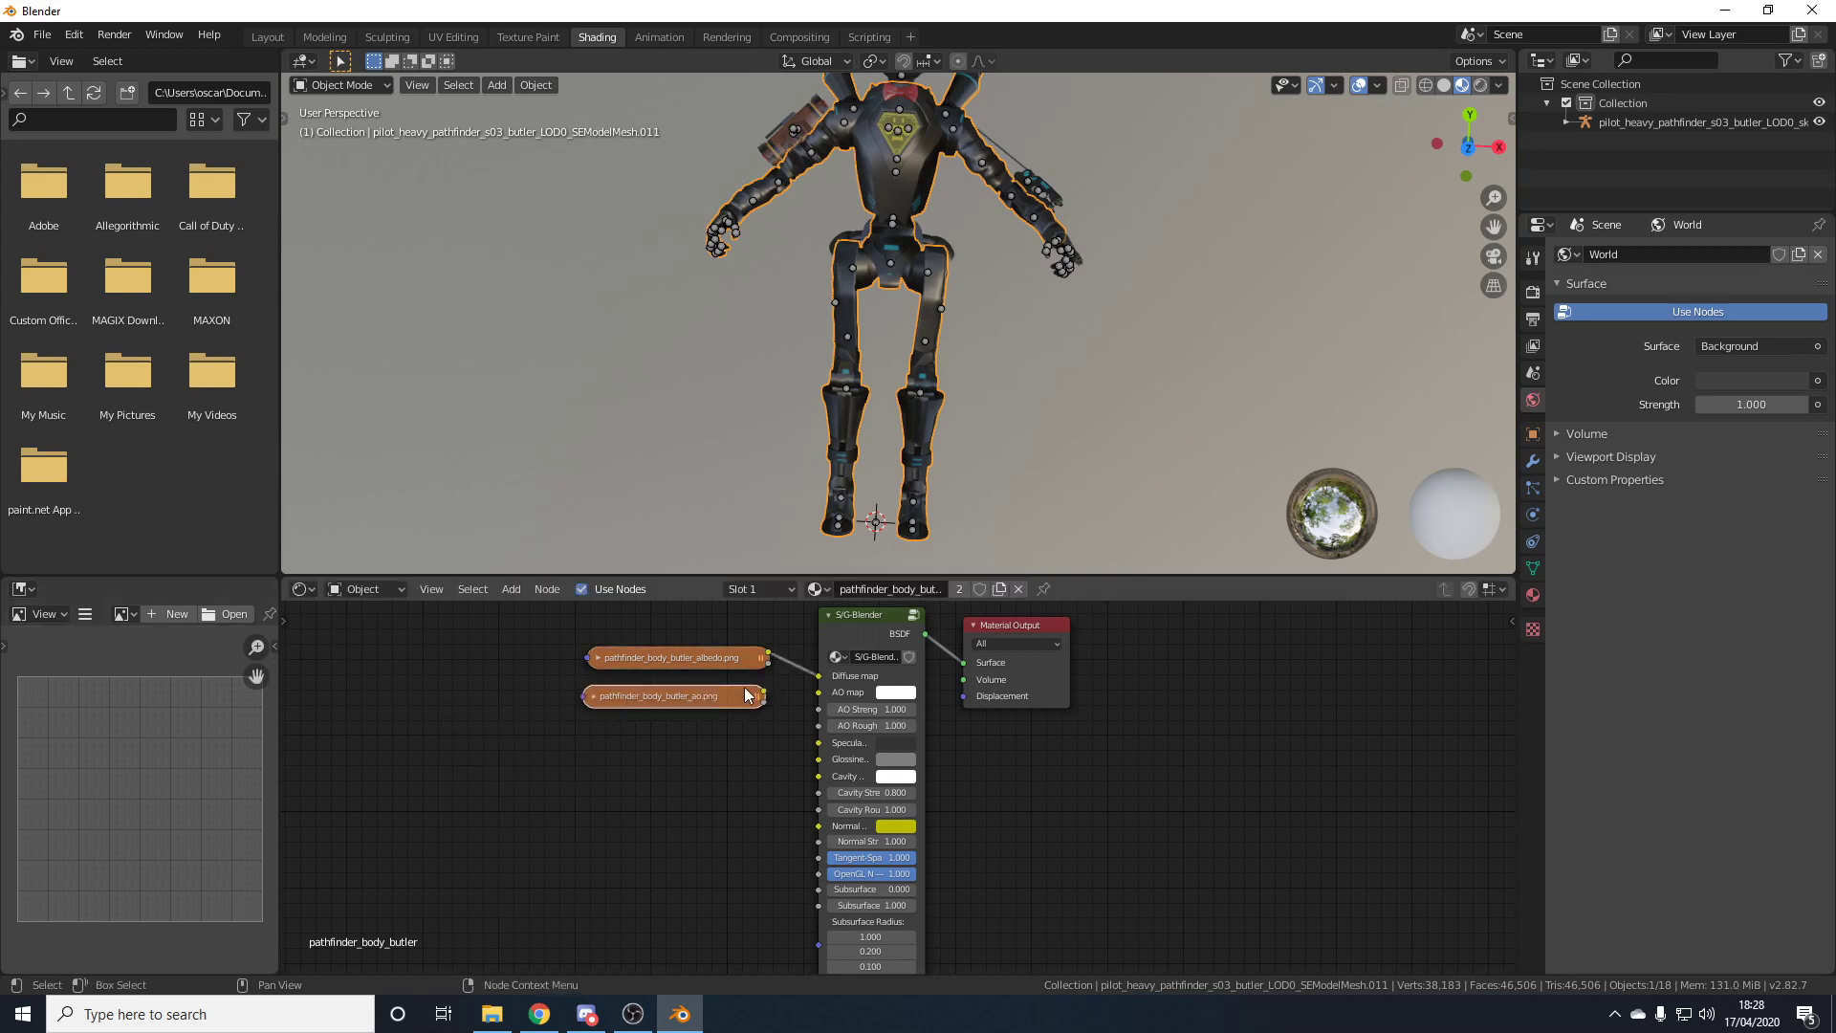
{"action": "mouse_move", "coordinate": [762, 693]}
{"action": "left_mouse_down"}
{"action": "mouse_move", "coordinate": [838, 694]}
{"action": "mouse_move", "coordinate": [821, 693]}
{"action": "left_mouse_up"}
- Try an AO Strength of 2.000 on the S/G-Blender node and restore it to 1.000
{"action": "left_click", "coordinate": [910, 708]}
{"action": "left_click", "coordinate": [910, 708]}
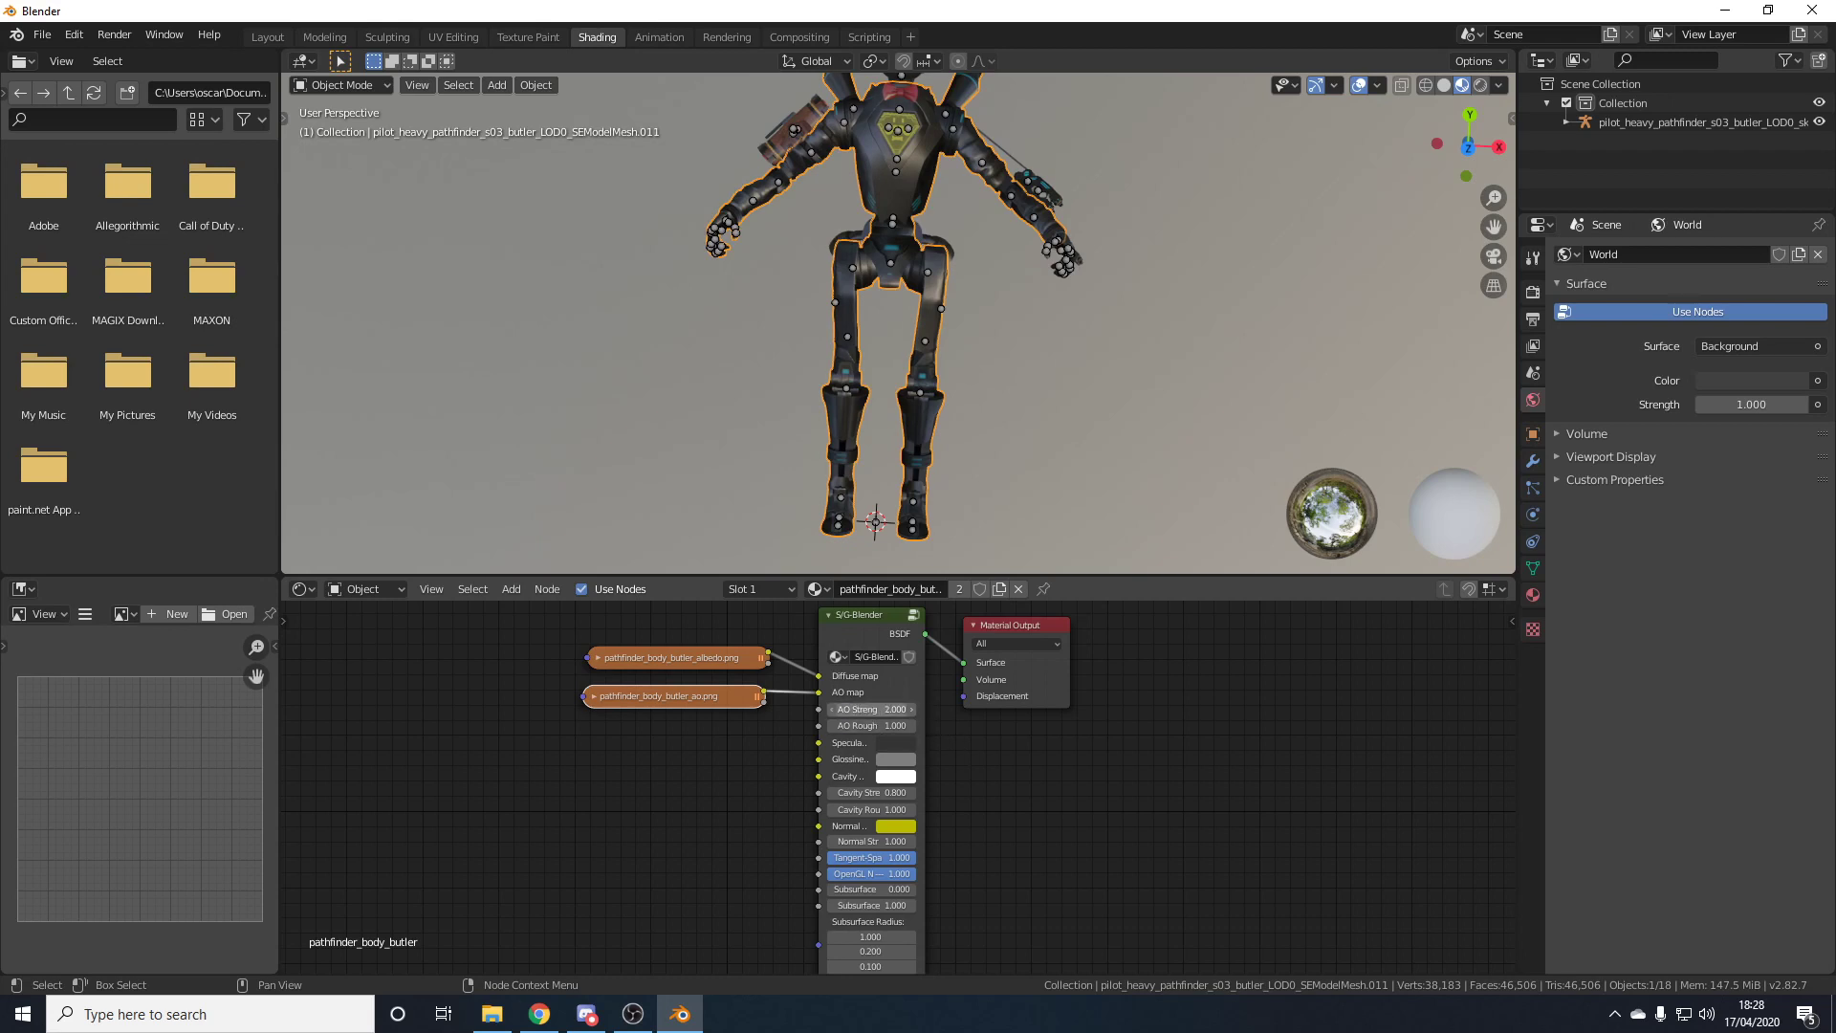
{"action": "left_click", "coordinate": [863, 708]}
- Add the pathfinder_body_butler_specular texture, collapse it below the AO node, and connect its Color to the Specular map input
{"action": "left_click", "coordinate": [492, 1013]}
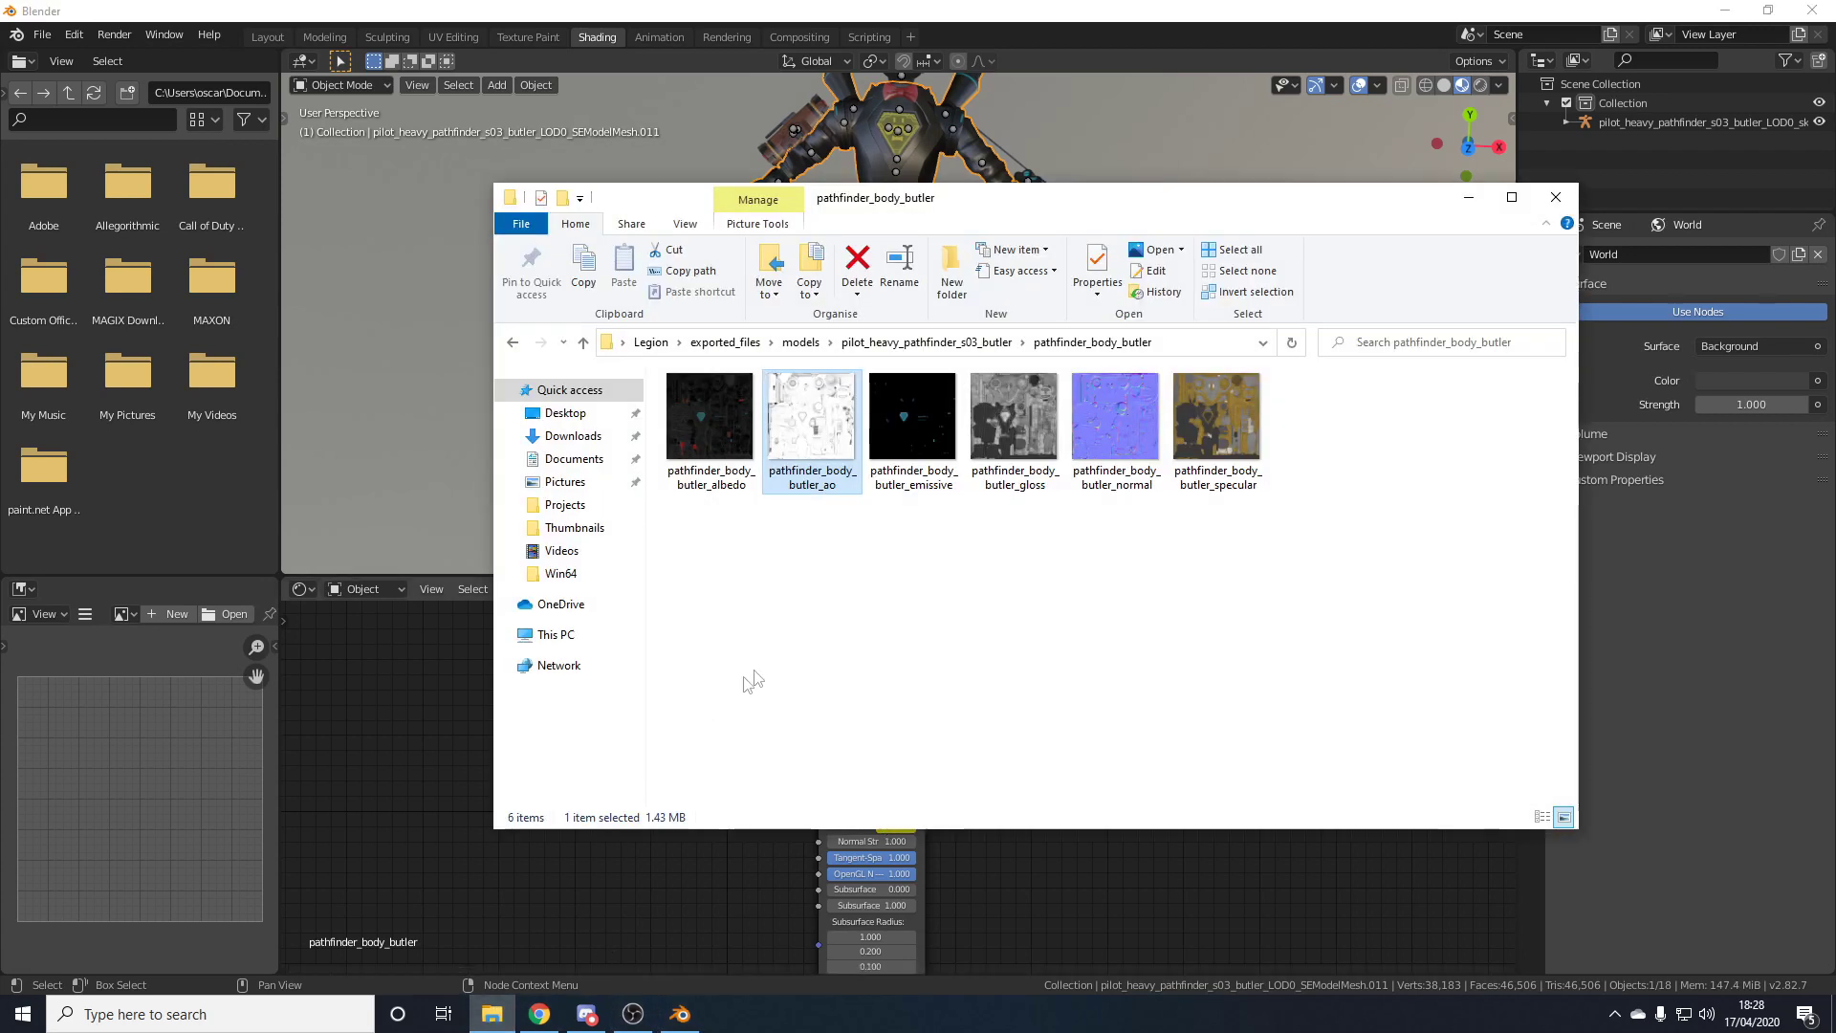
{"action": "left_click_drag", "start_coordinate": [1216, 421], "coordinate": [820, 742]}
{"action": "left_click", "coordinate": [460, 708]}
{"action": "left_click", "coordinate": [431, 779]}
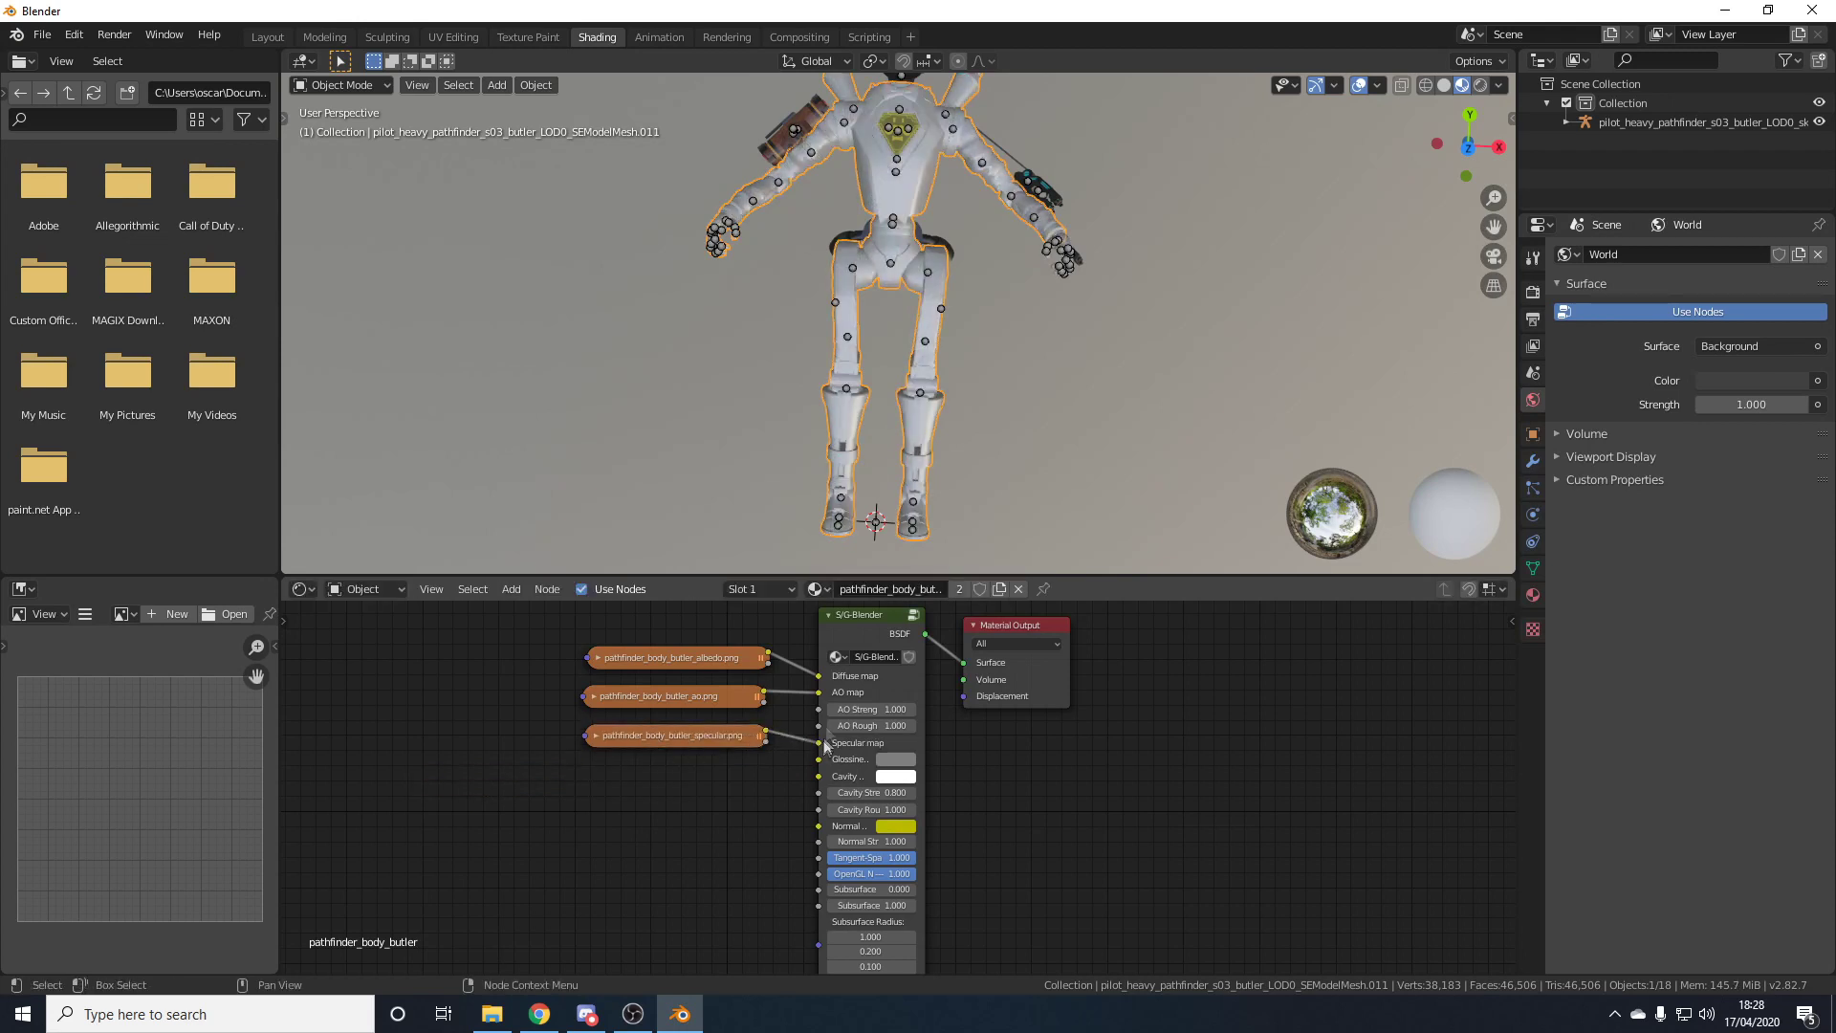
{"action": "left_click", "coordinate": [978, 264]}
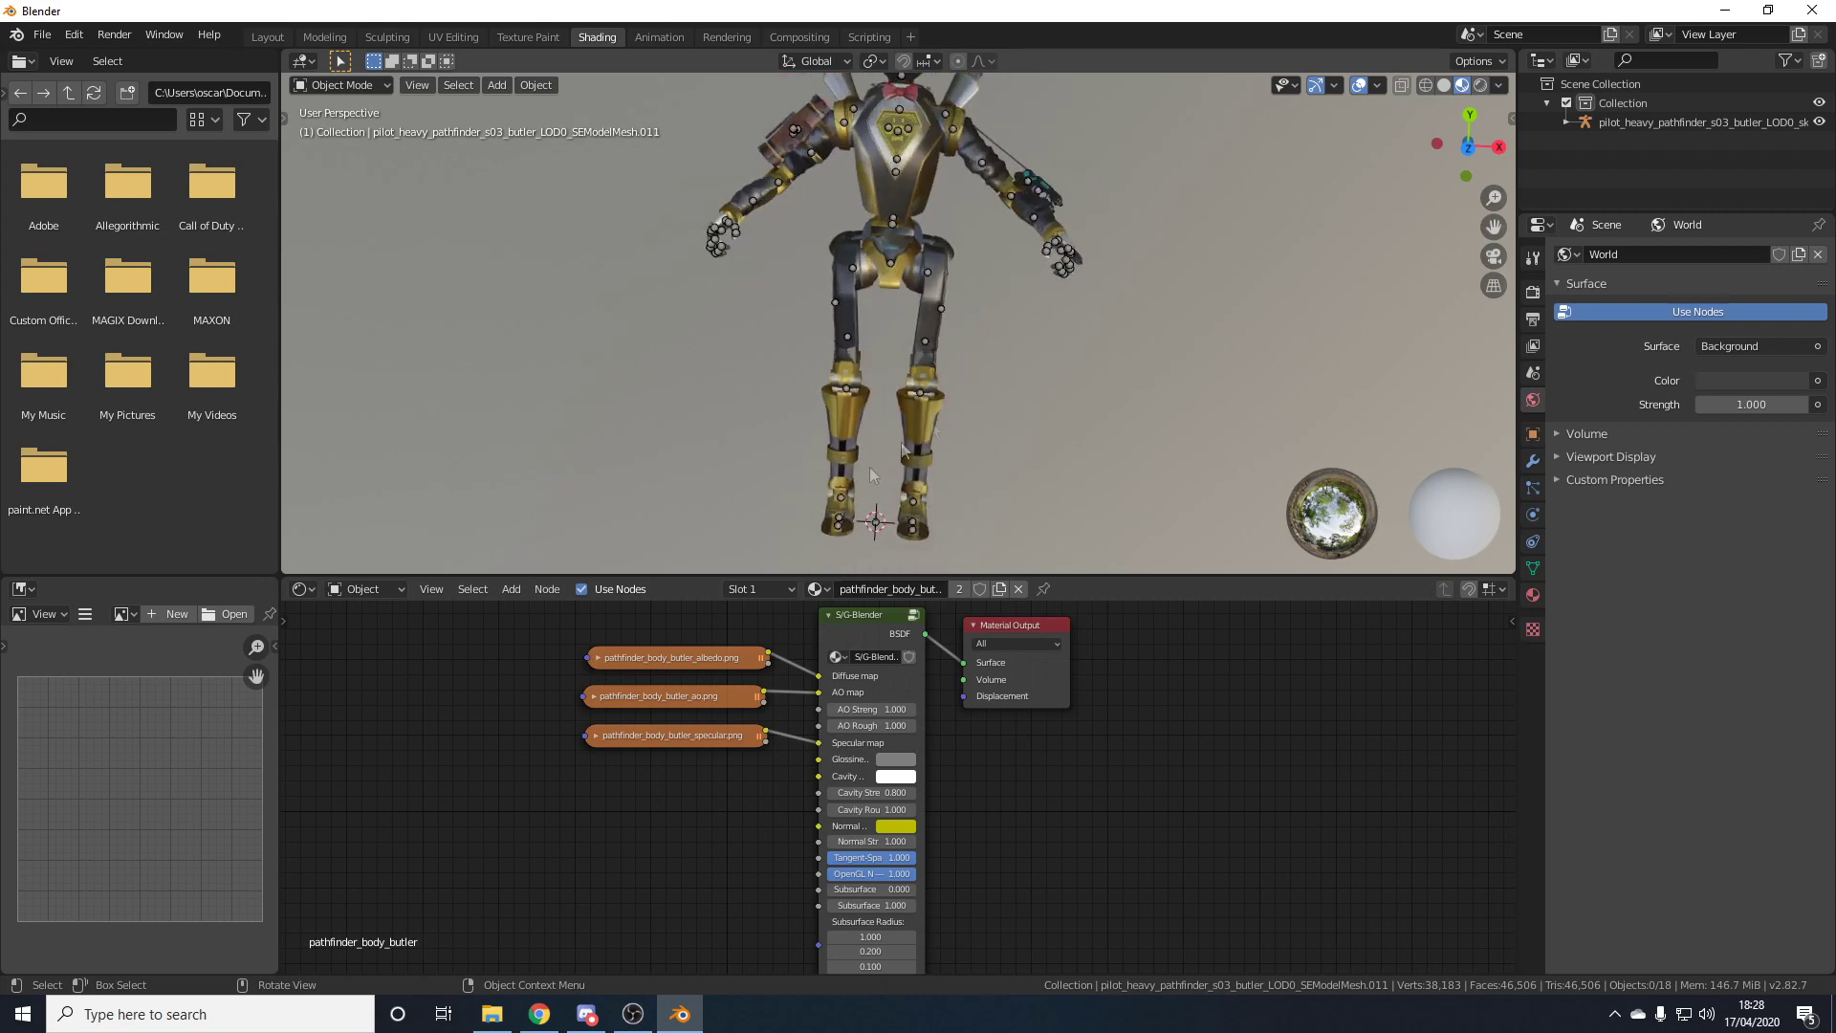
- Add the pathfinder_body_butler_gloss texture, collapse it below the specular node, and connect its Color to the Glossiness map input
{"action": "left_click", "coordinate": [492, 1014]}
{"action": "left_click_drag", "start_coordinate": [1013, 420], "coordinate": [417, 767]}
{"action": "left_click", "coordinate": [455, 738]}
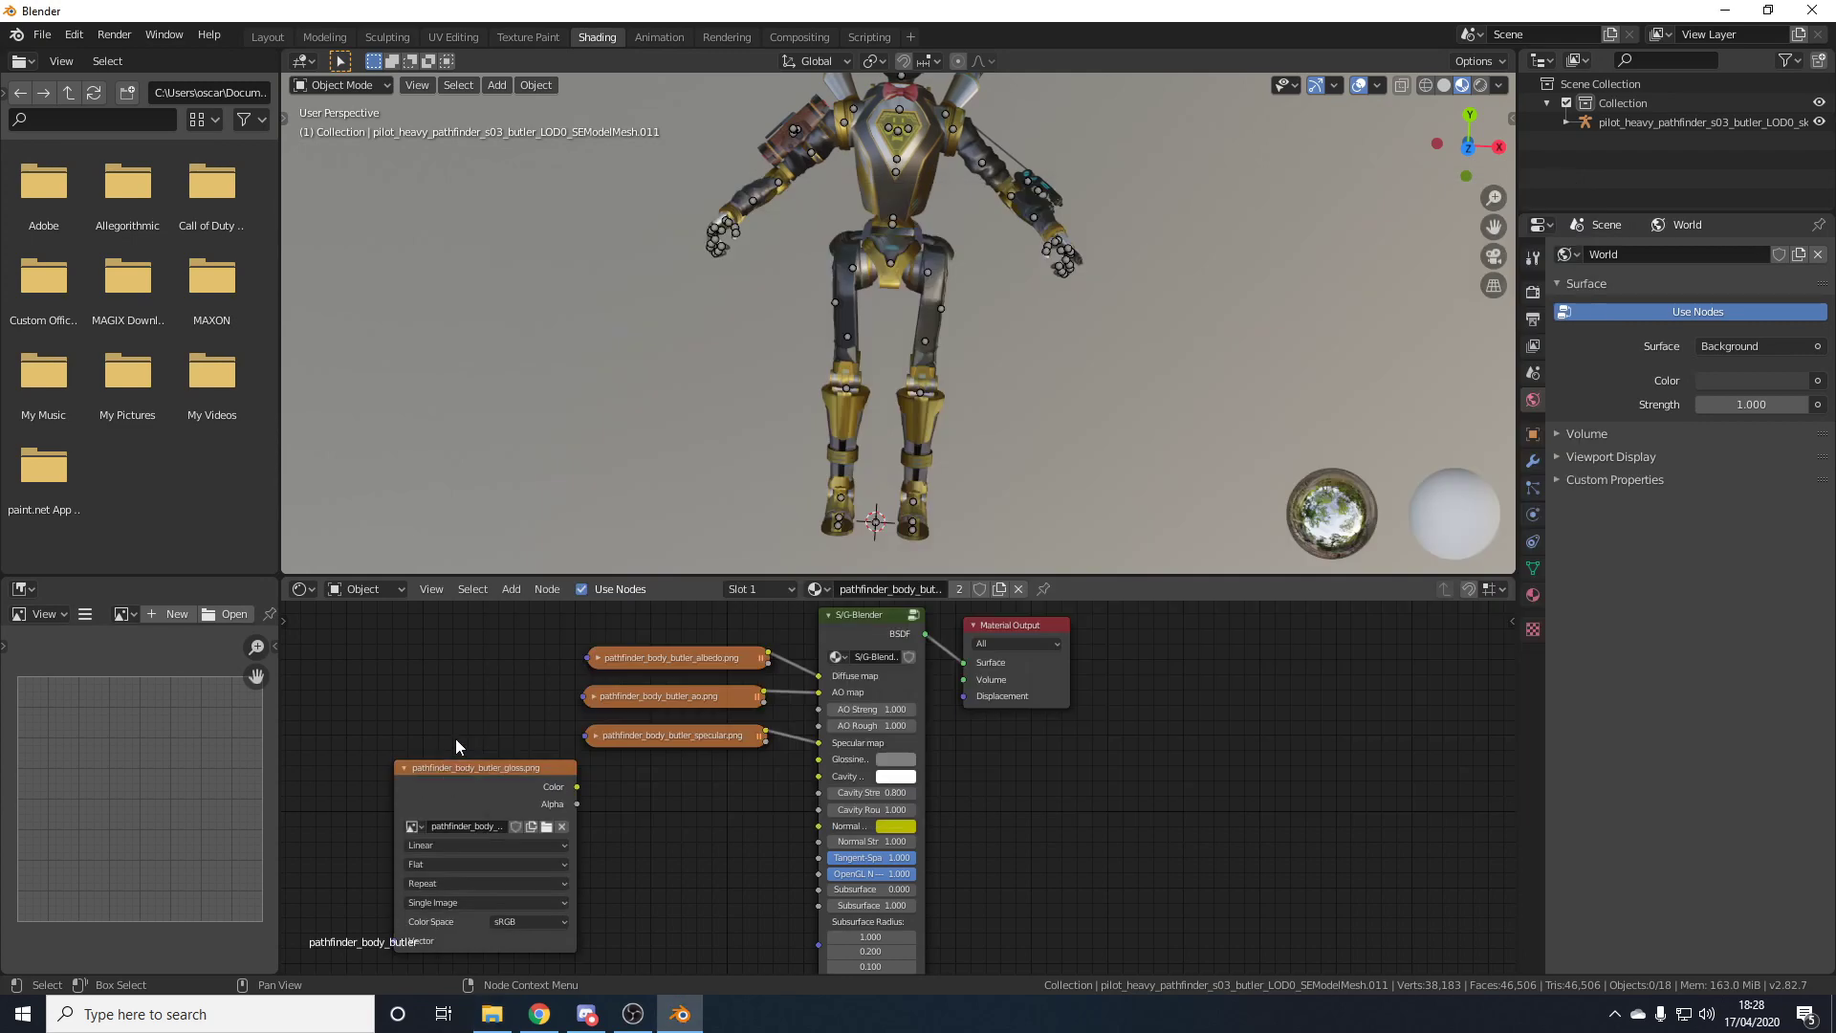
{"action": "left_click", "coordinate": [404, 768]}
{"action": "left_click_drag", "start_coordinate": [450, 771], "coordinate": [645, 776]}
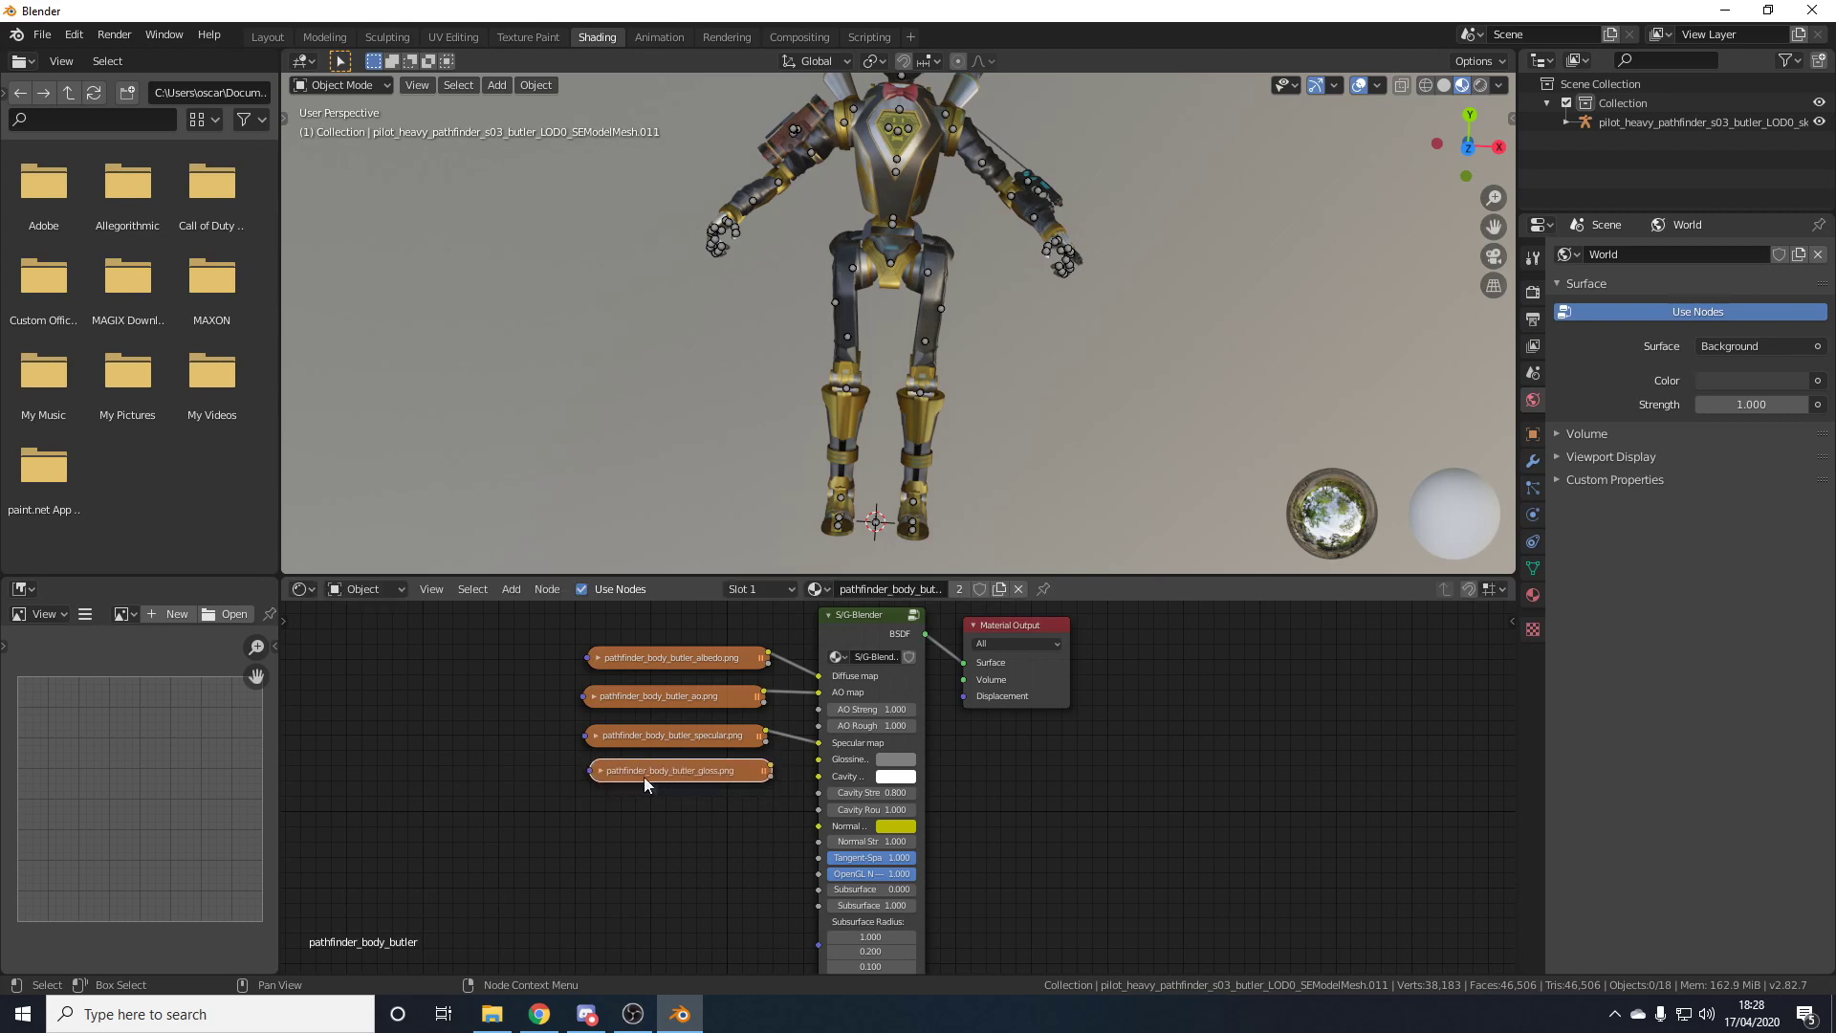
{"action": "left_click_drag", "start_coordinate": [771, 771], "coordinate": [826, 754]}
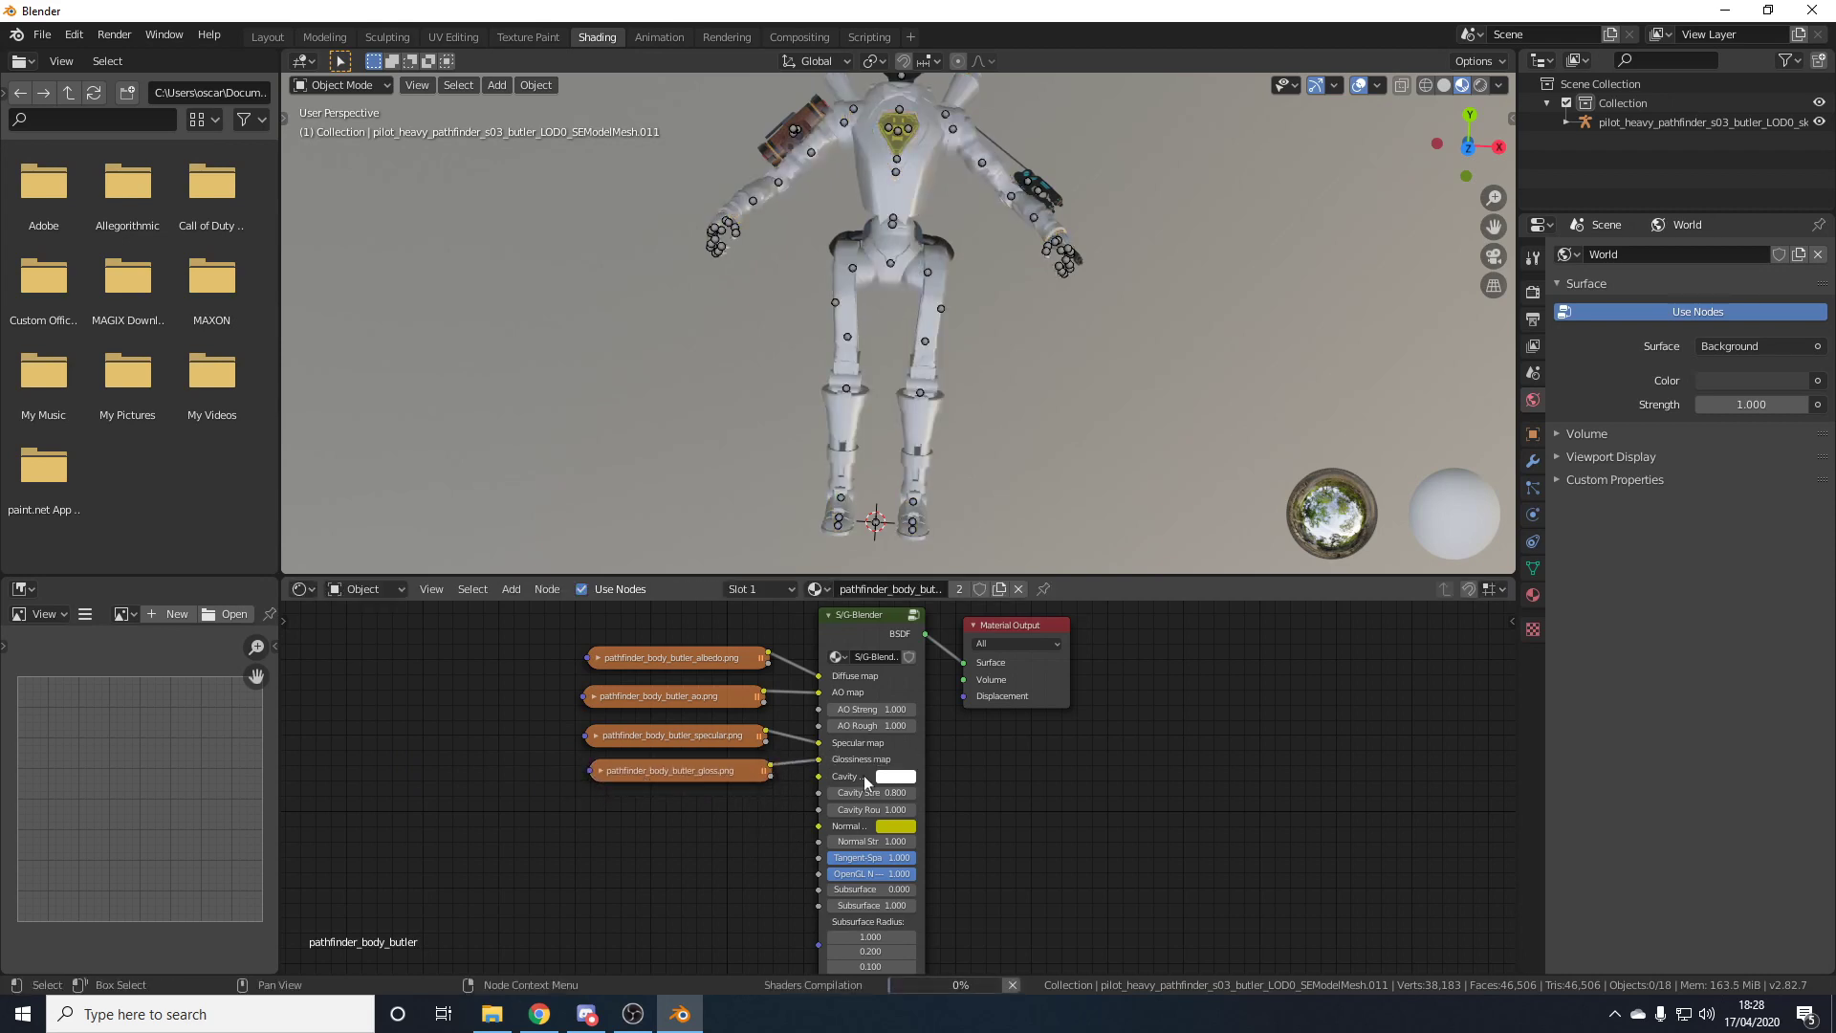
{"action": "scroll", "coordinate": [863, 776], "scroll_direction": "up", "scroll_amount": 2}
{"action": "scroll", "coordinate": [815, 774], "scroll_direction": "down", "scroll_amount": 1}
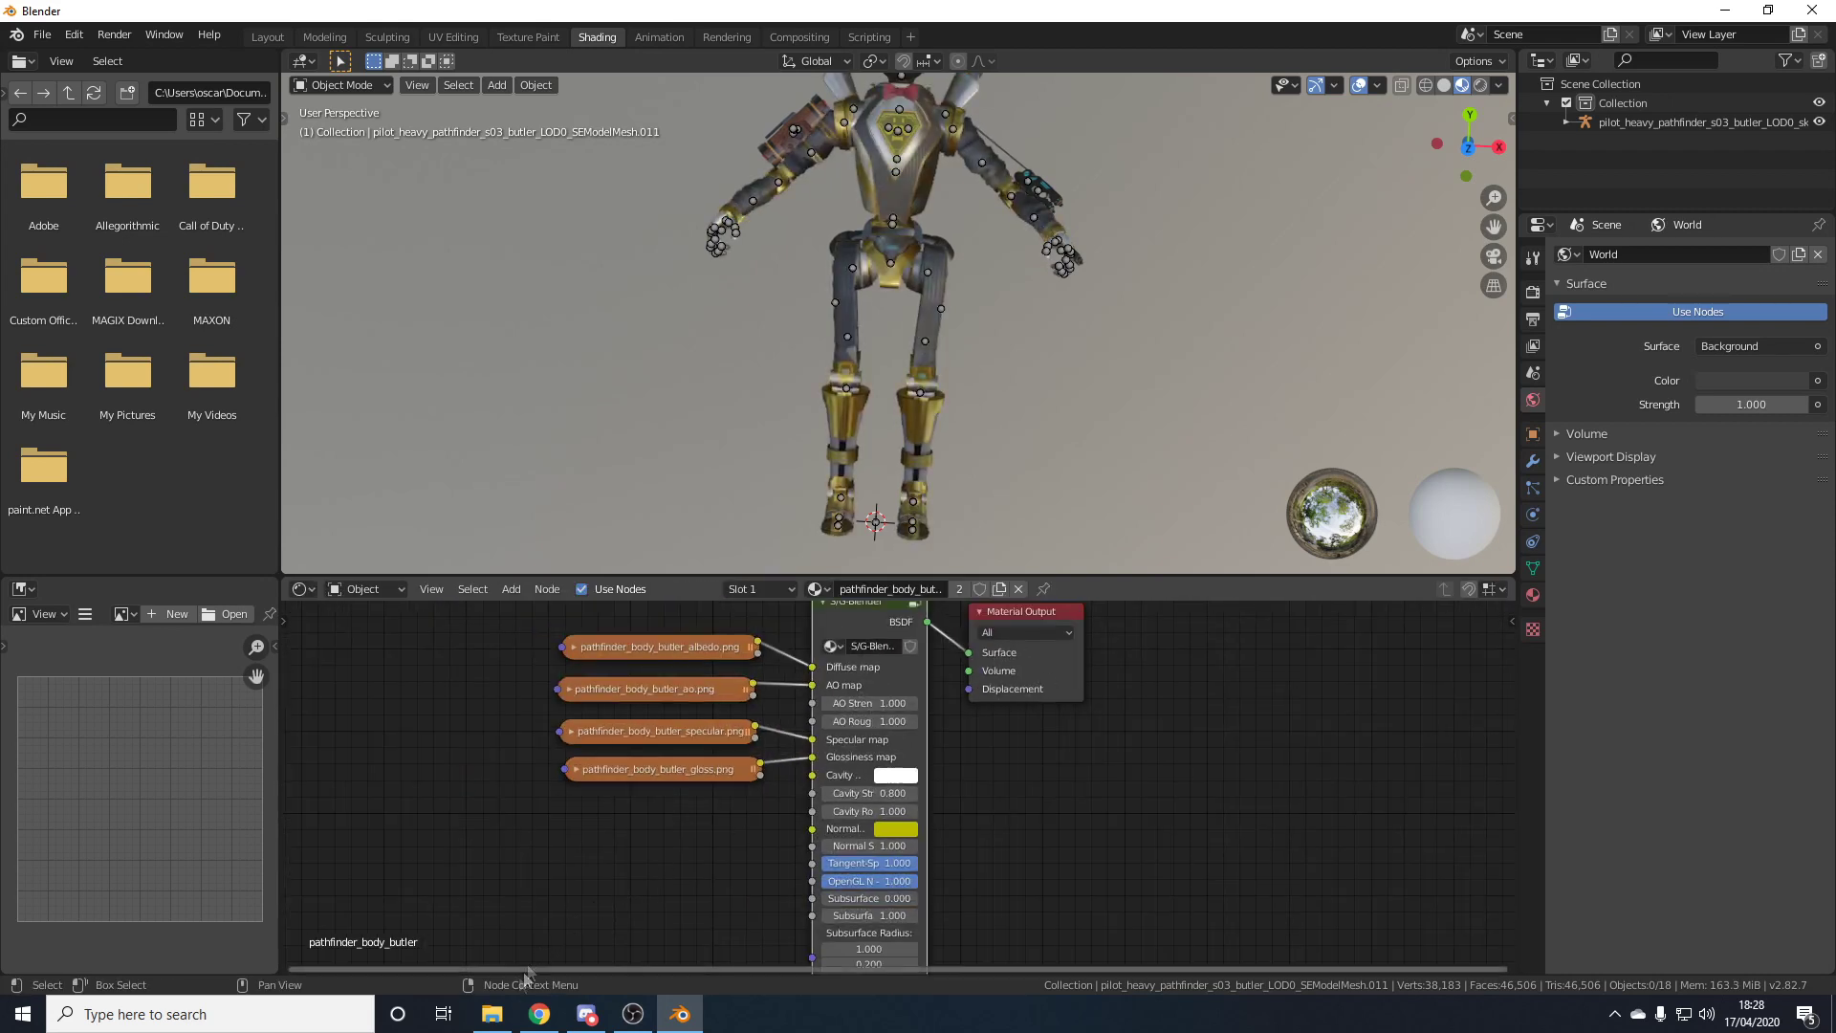
- Check which texture maps the exported pathfinder_head_butler folder contains, then return to the material nodes in Blender
{"action": "left_click", "coordinate": [492, 1014]}
{"action": "left_click", "coordinate": [926, 343]}
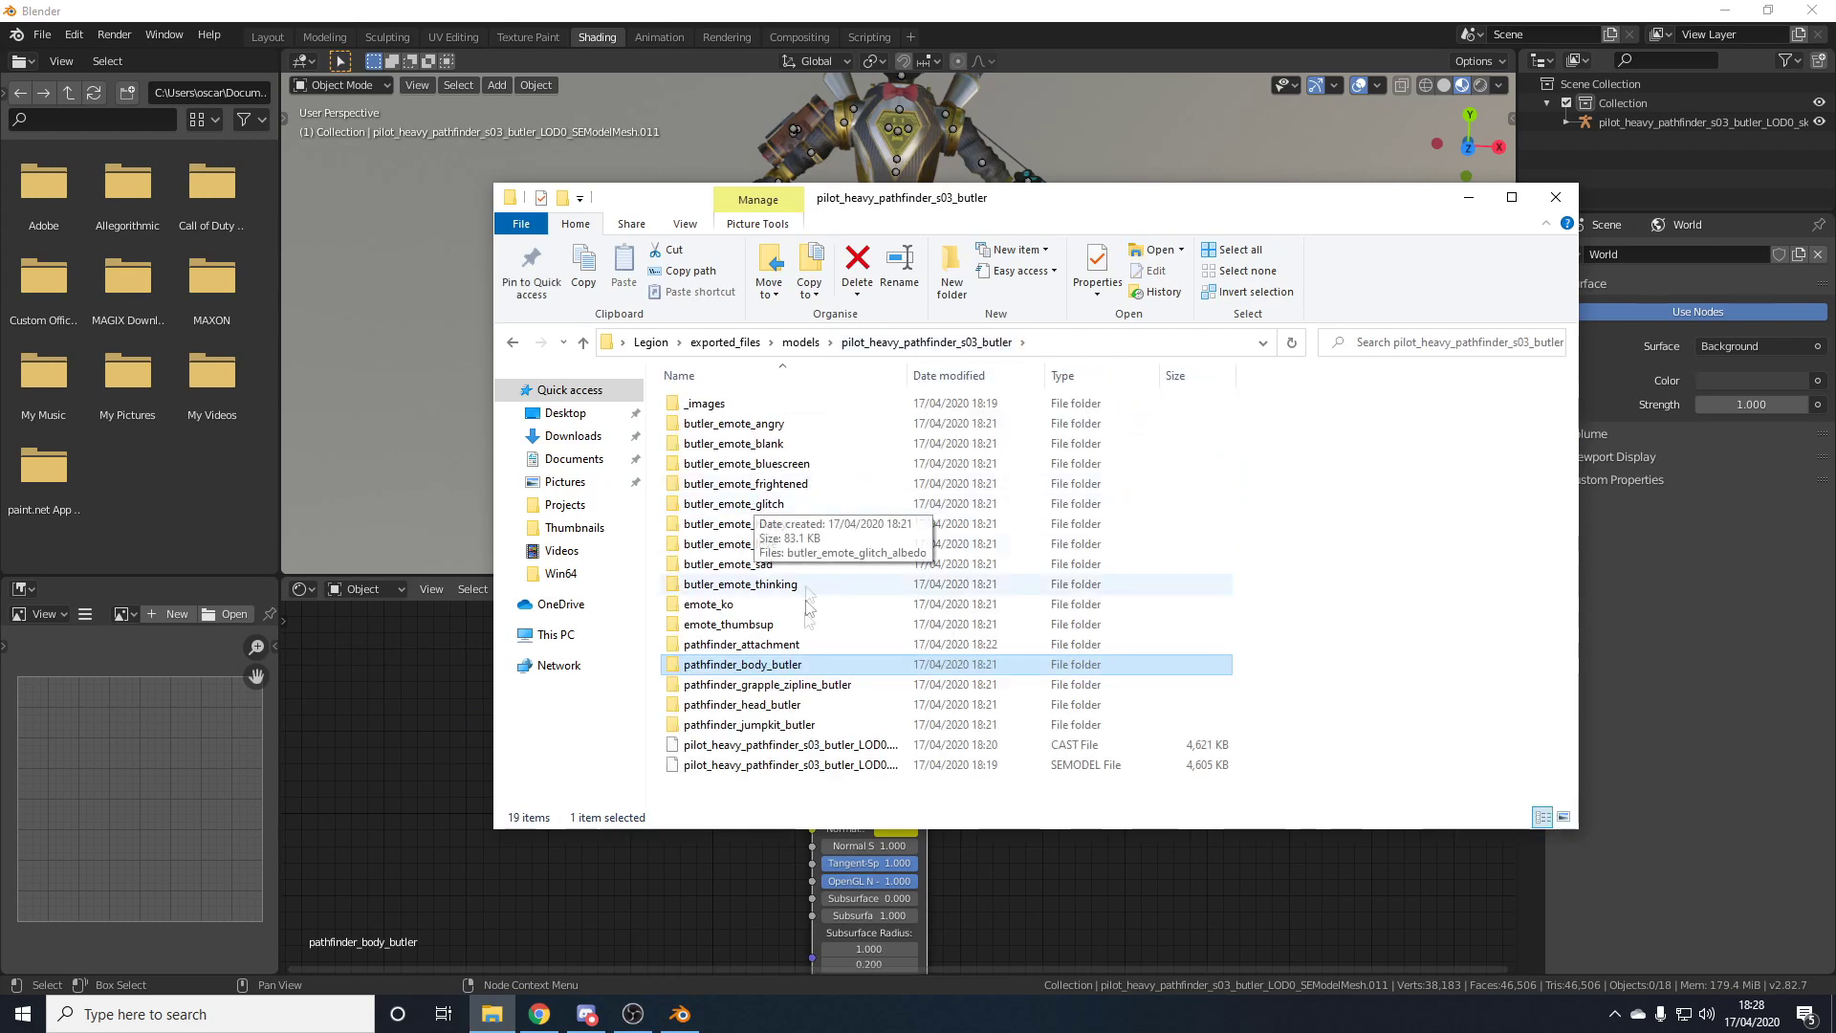
{"action": "double_click", "coordinate": [765, 705]}
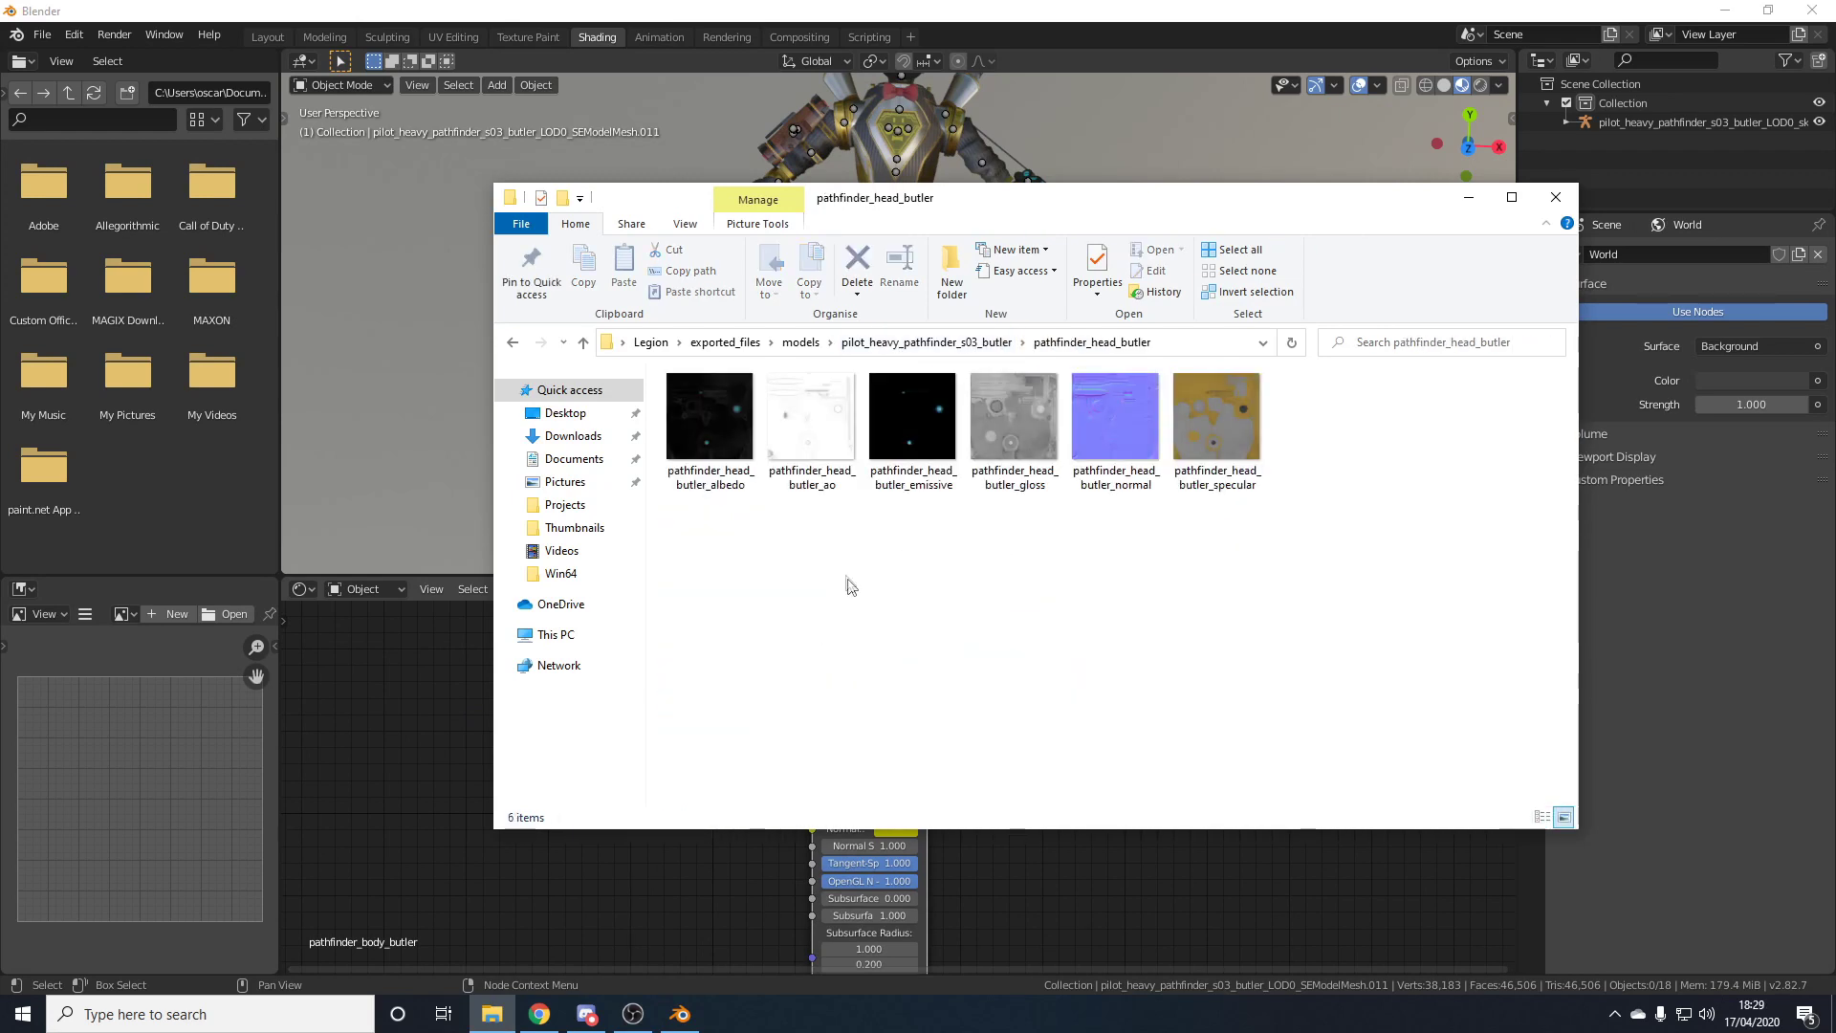
{"action": "left_click", "coordinate": [953, 343]}
{"action": "left_click", "coordinate": [425, 736]}
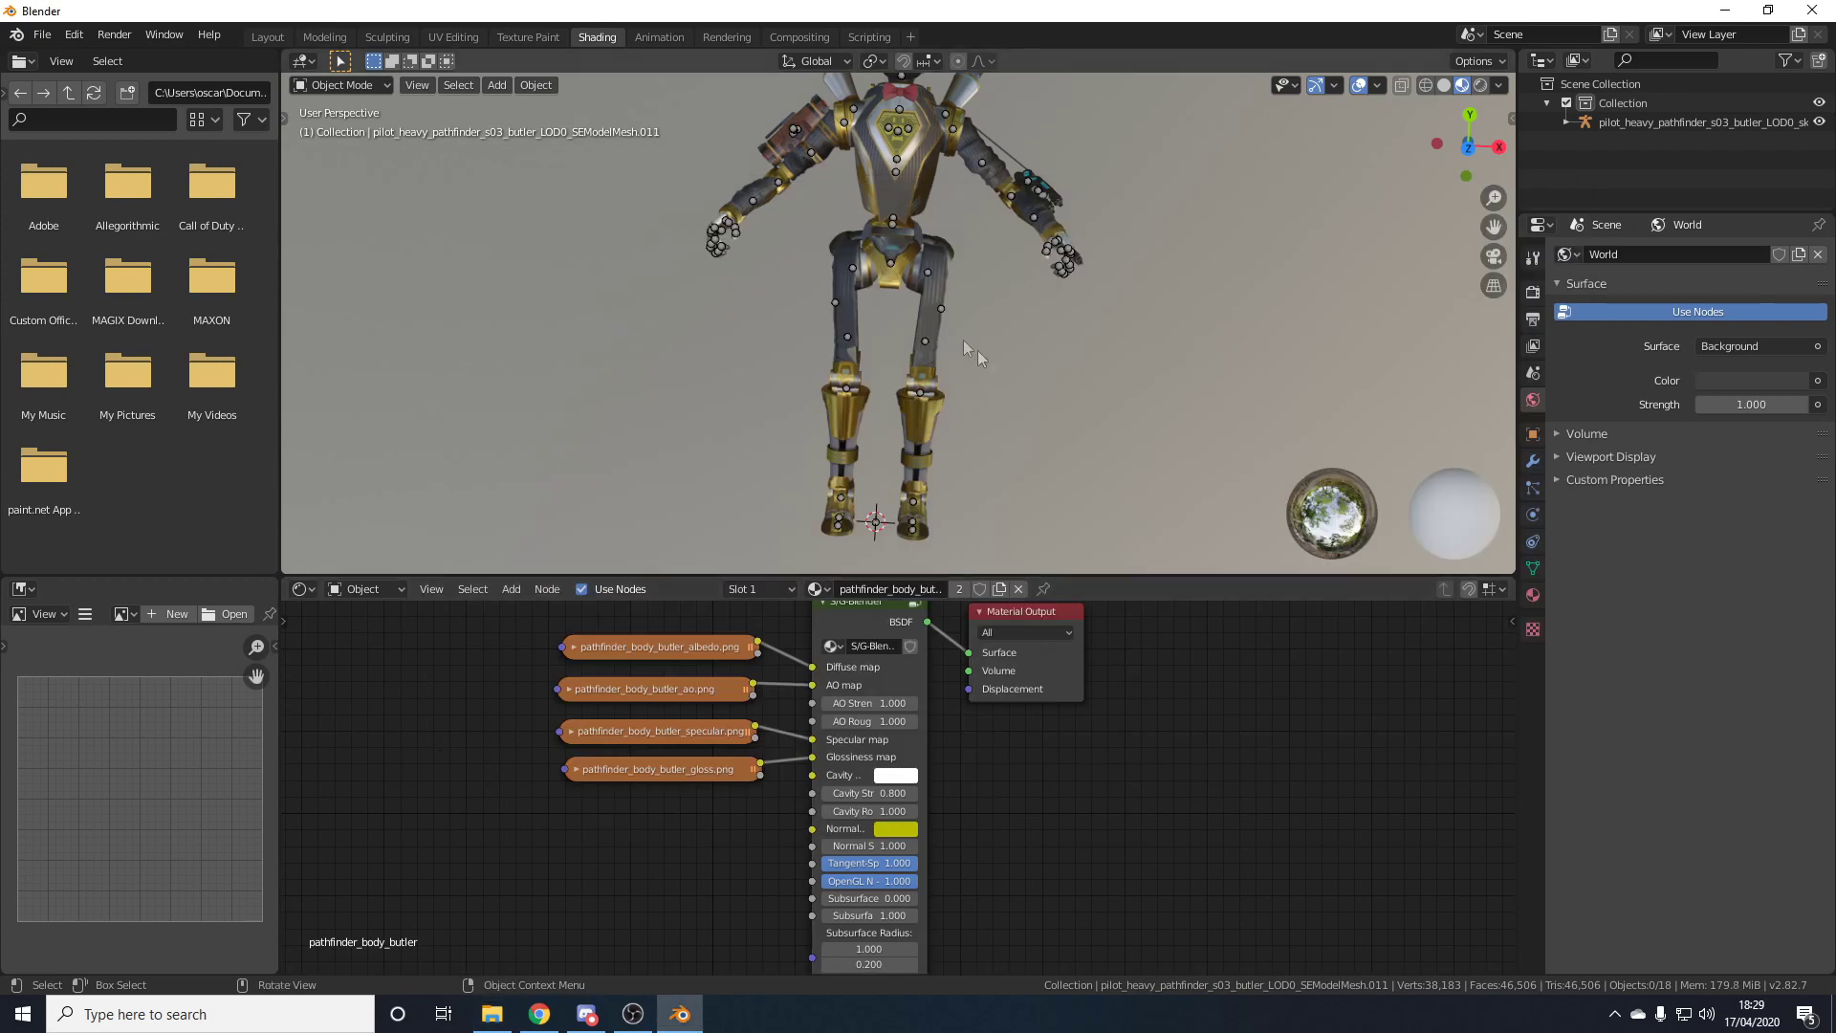
{"action": "middle_click_drag", "start_coordinate": [964, 342], "coordinate": [970, 413]}
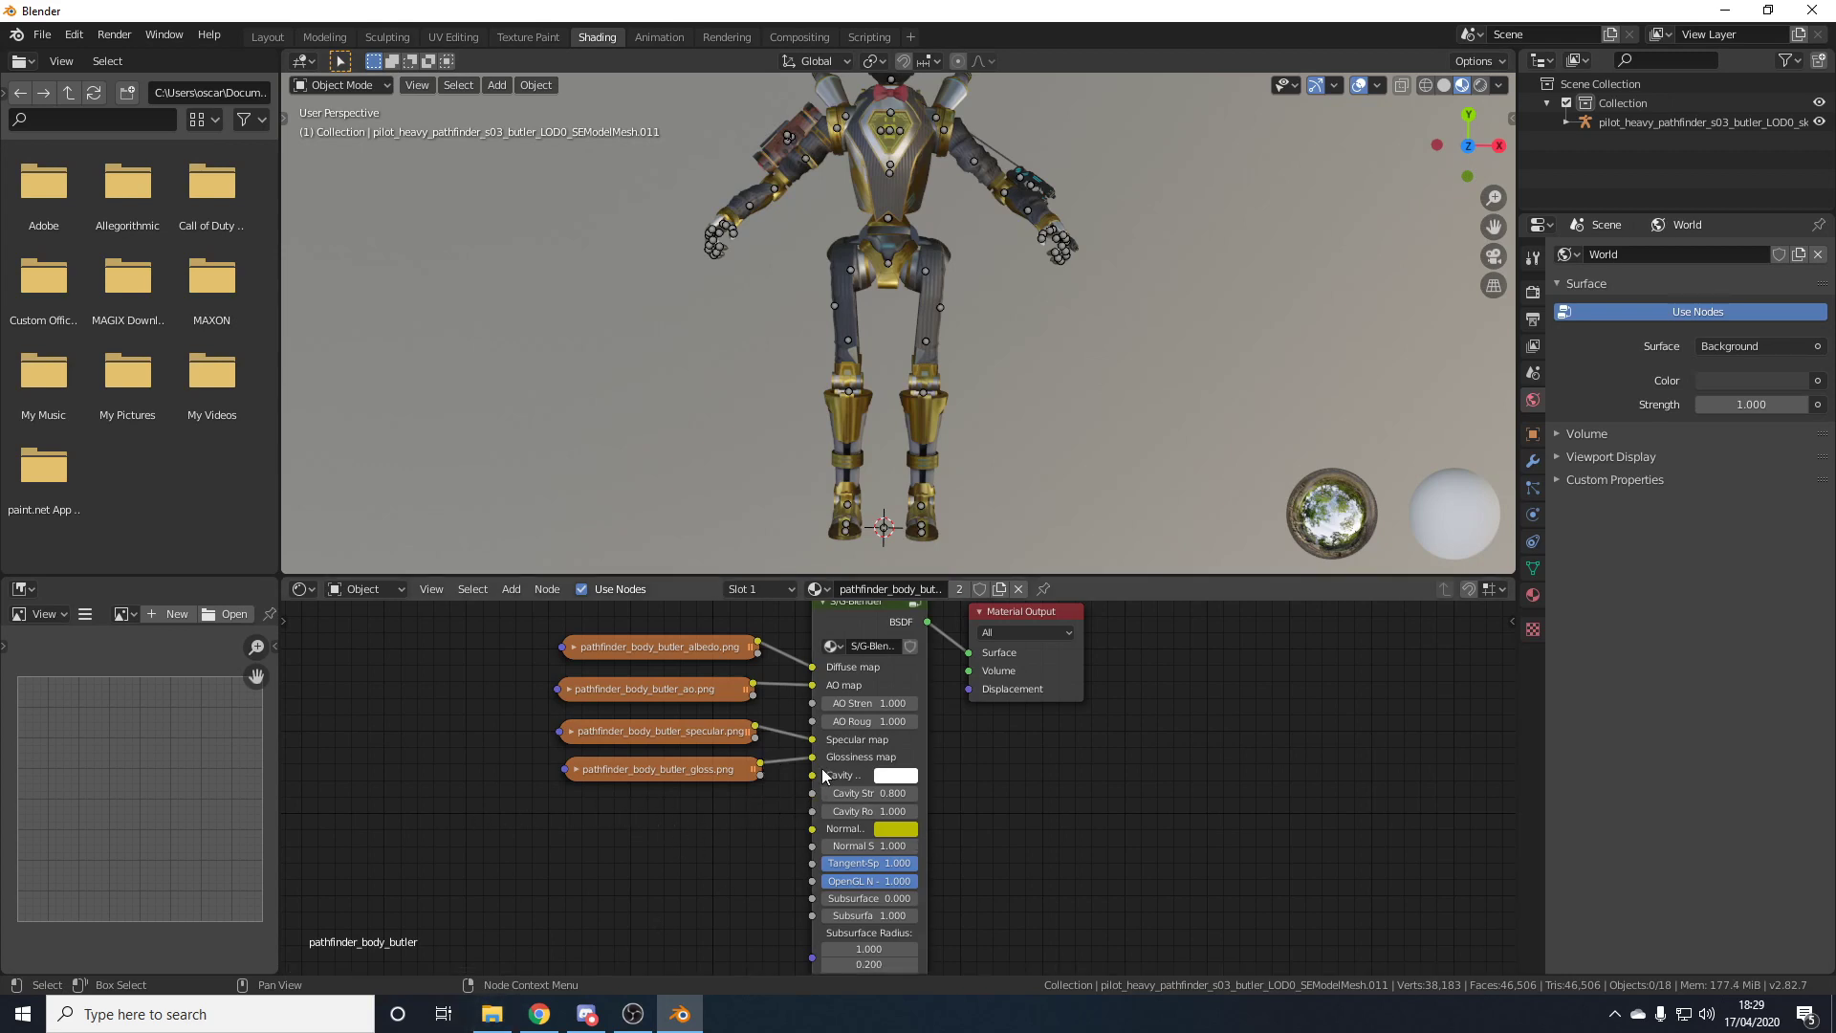
{"action": "scroll", "coordinate": [942, 741], "scroll_direction": "down", "scroll_amount": 2}
{"action": "scroll", "coordinate": [927, 790], "scroll_direction": "up", "scroll_amount": 1}
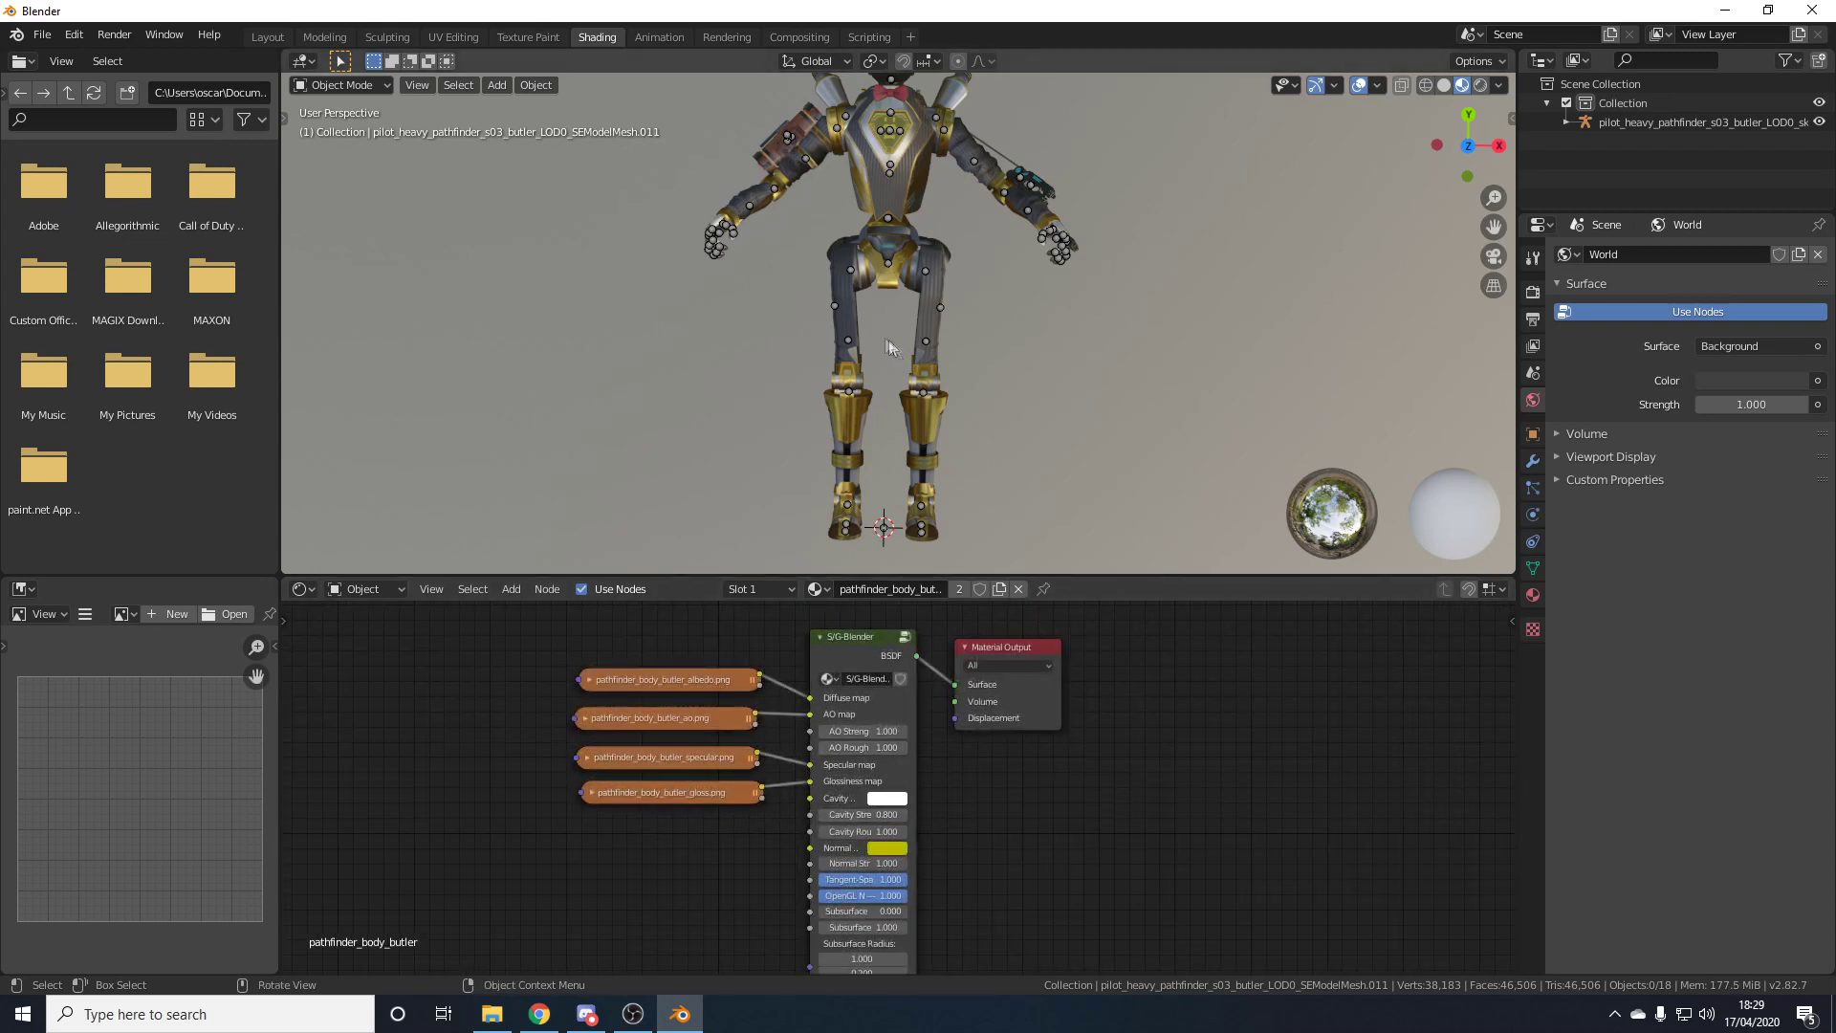
{"action": "scroll", "coordinate": [927, 396], "scroll_direction": "down", "scroll_amount": 2}
{"action": "scroll", "coordinate": [918, 398], "scroll_direction": "up", "scroll_amount": 2}
{"action": "middle_click_drag", "start_coordinate": [920, 394], "coordinate": [920, 390]}
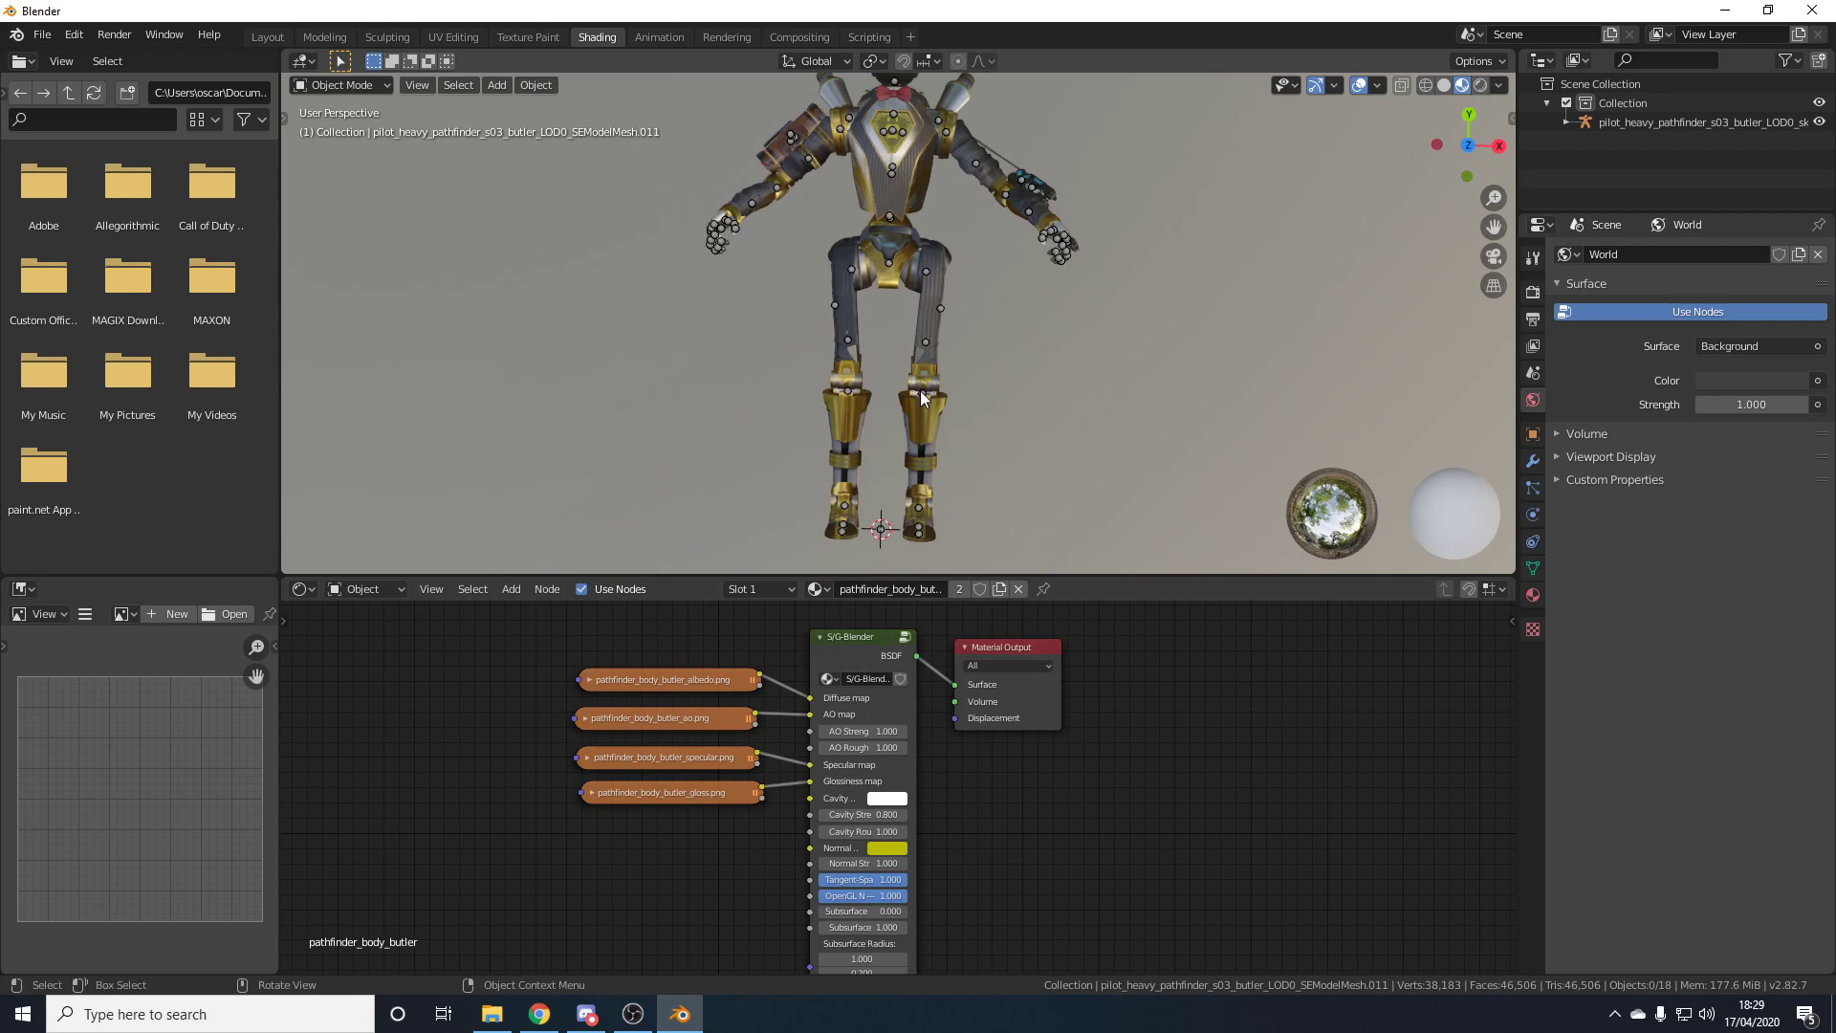
- Add the pathfinder_body_butler_normal texture from the exported pathfinder_body_butler folder to the material nodes, below the gloss texture
{"action": "scroll", "coordinate": [838, 806], "scroll_direction": "up", "scroll_amount": 2}
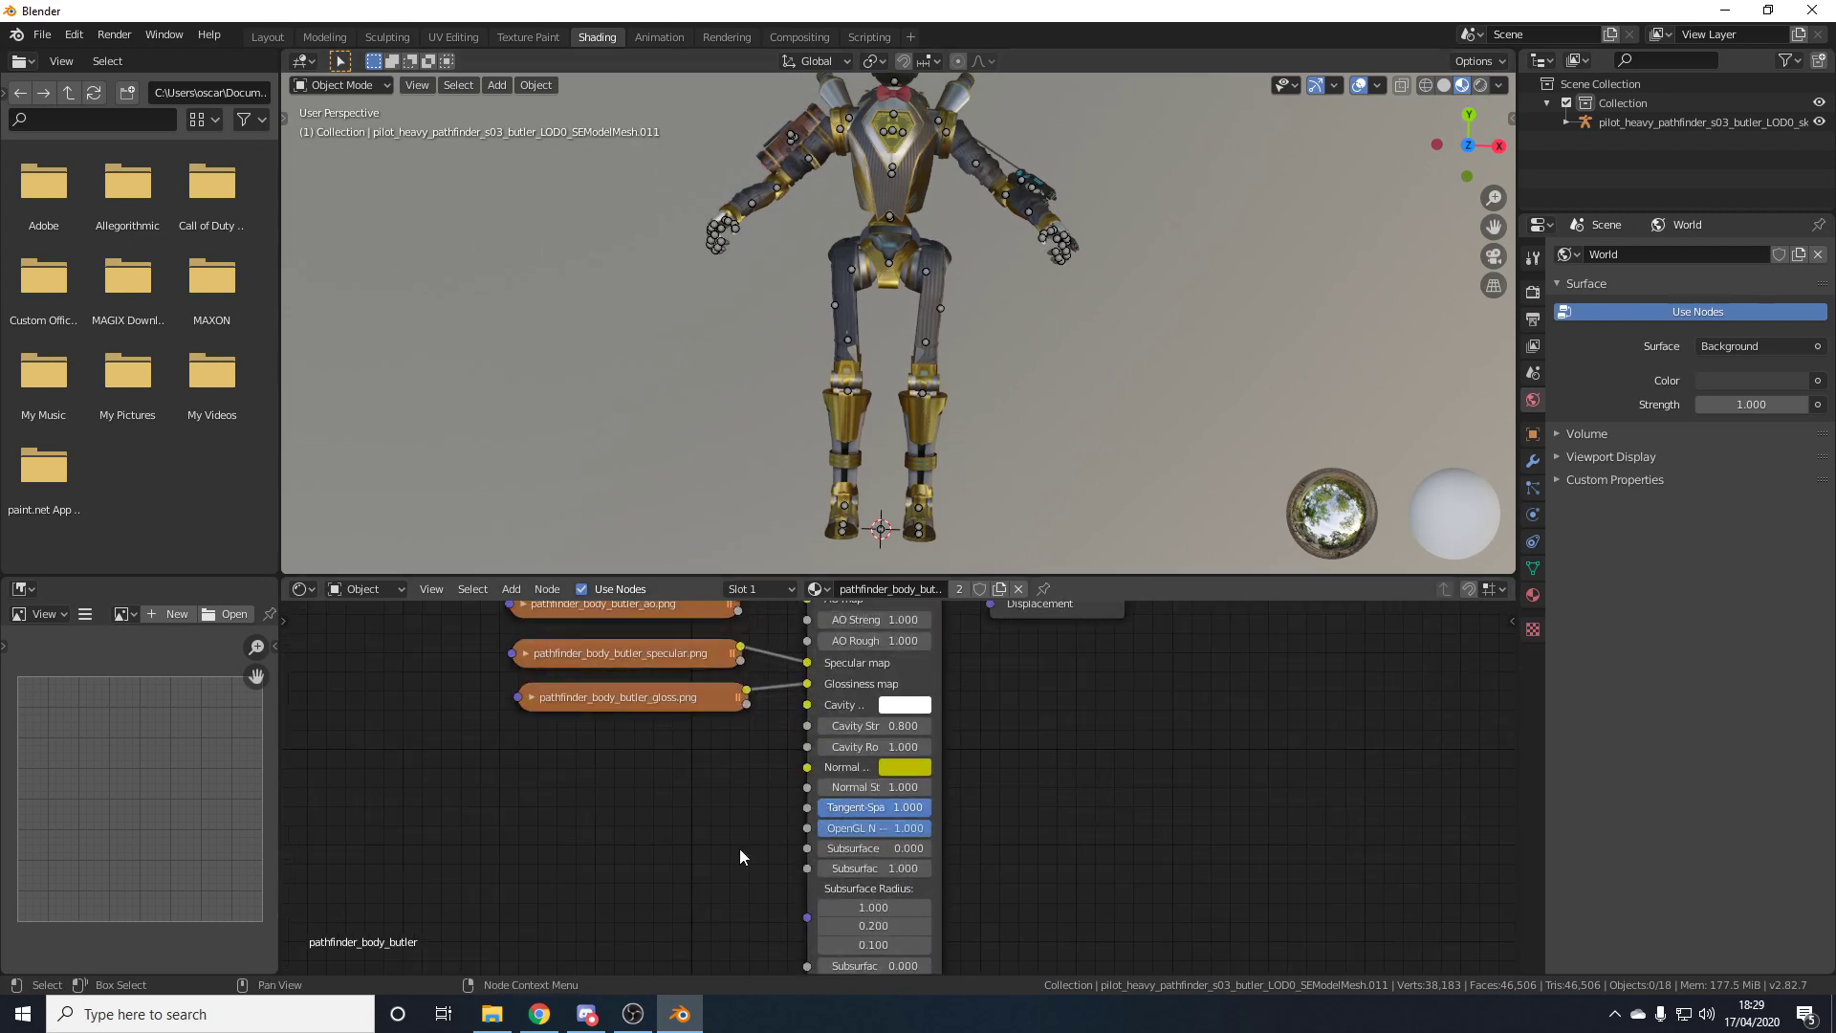
{"action": "left_click", "coordinate": [492, 1014]}
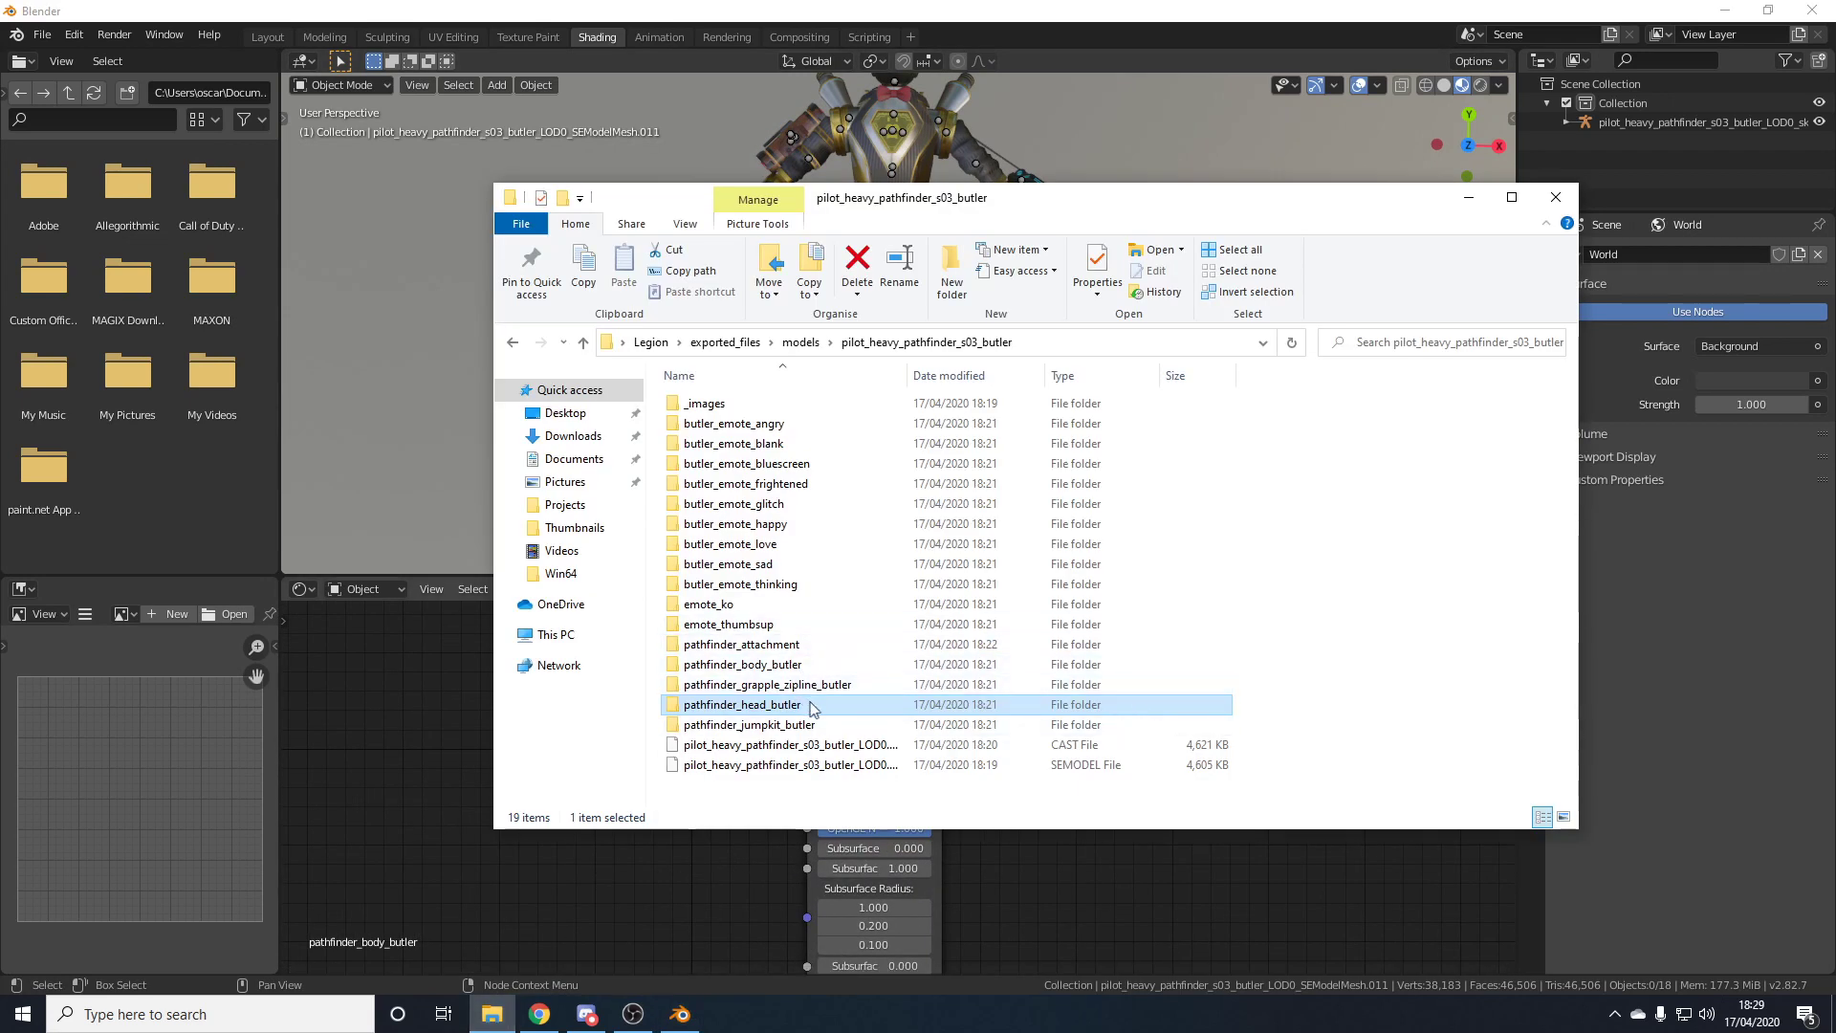
{"action": "double_click", "coordinate": [737, 663]}
{"action": "left_click_drag", "start_coordinate": [1131, 423], "coordinate": [394, 767]}
{"action": "middle_click_drag", "start_coordinate": [413, 675], "coordinate": [411, 631]}
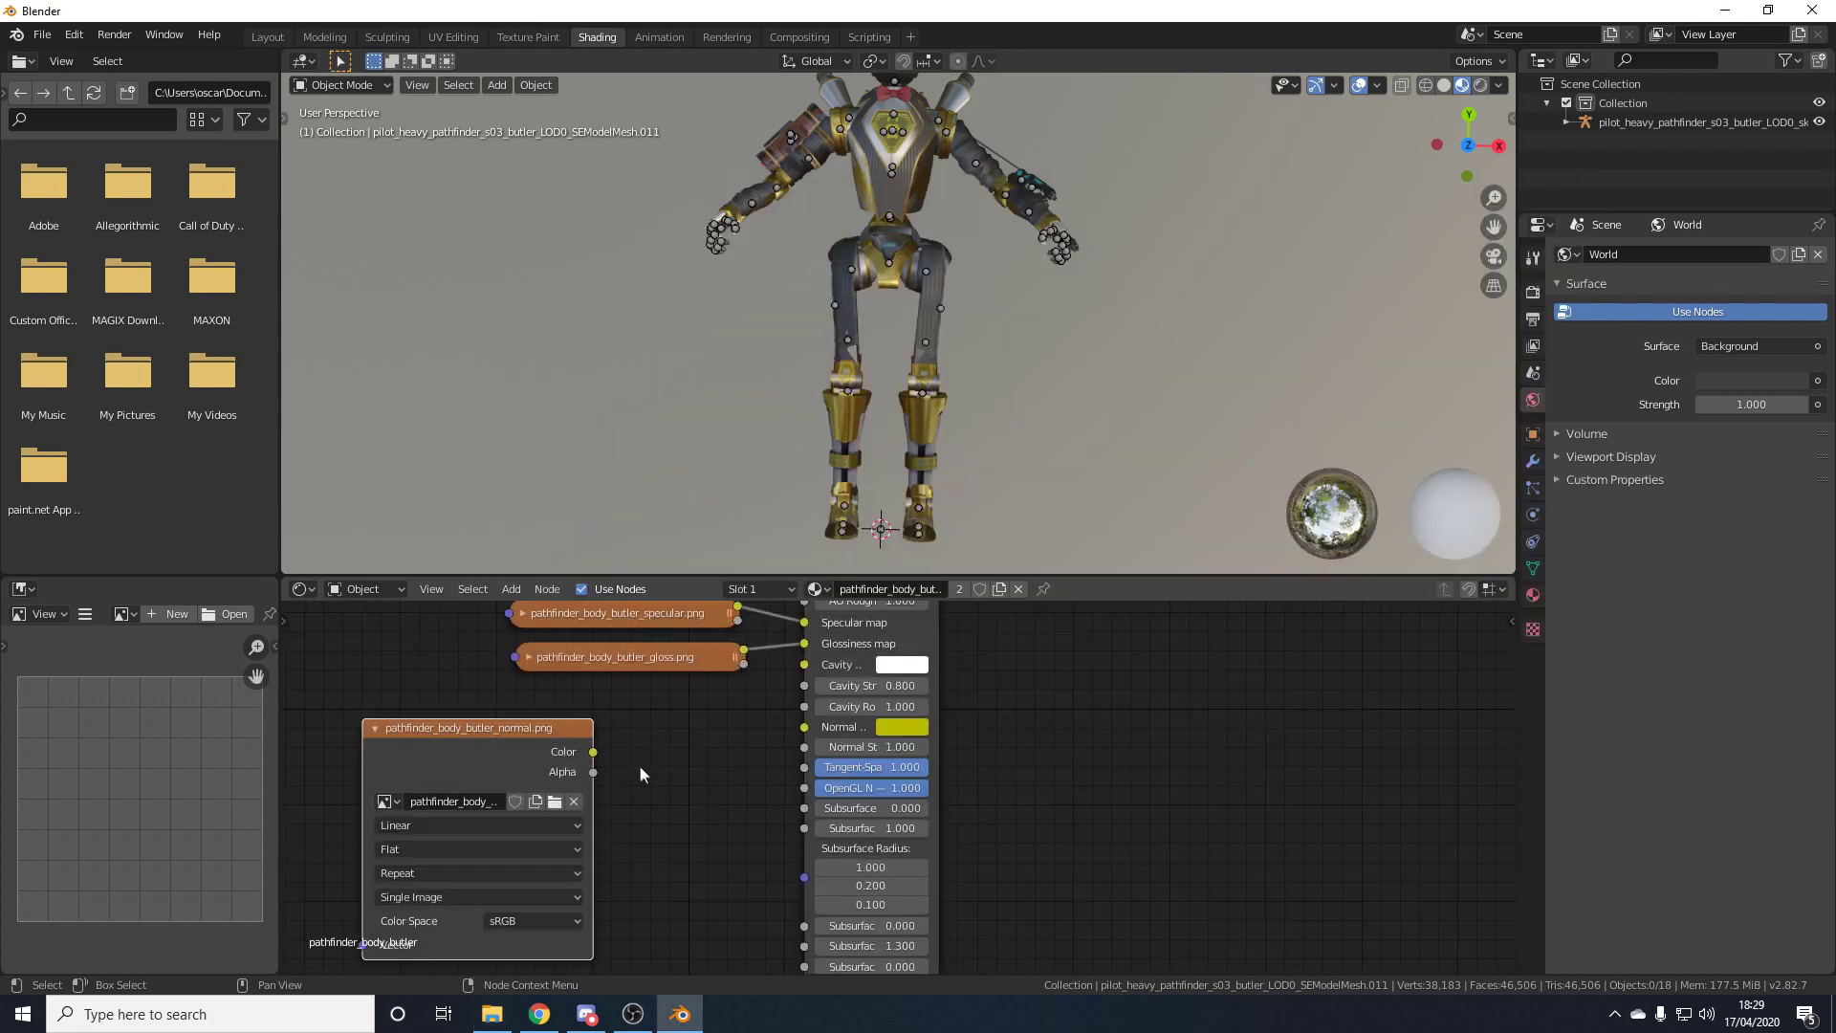
{"action": "scroll", "coordinate": [640, 772], "scroll_direction": "down", "scroll_amount": 2, "text": "shift"}
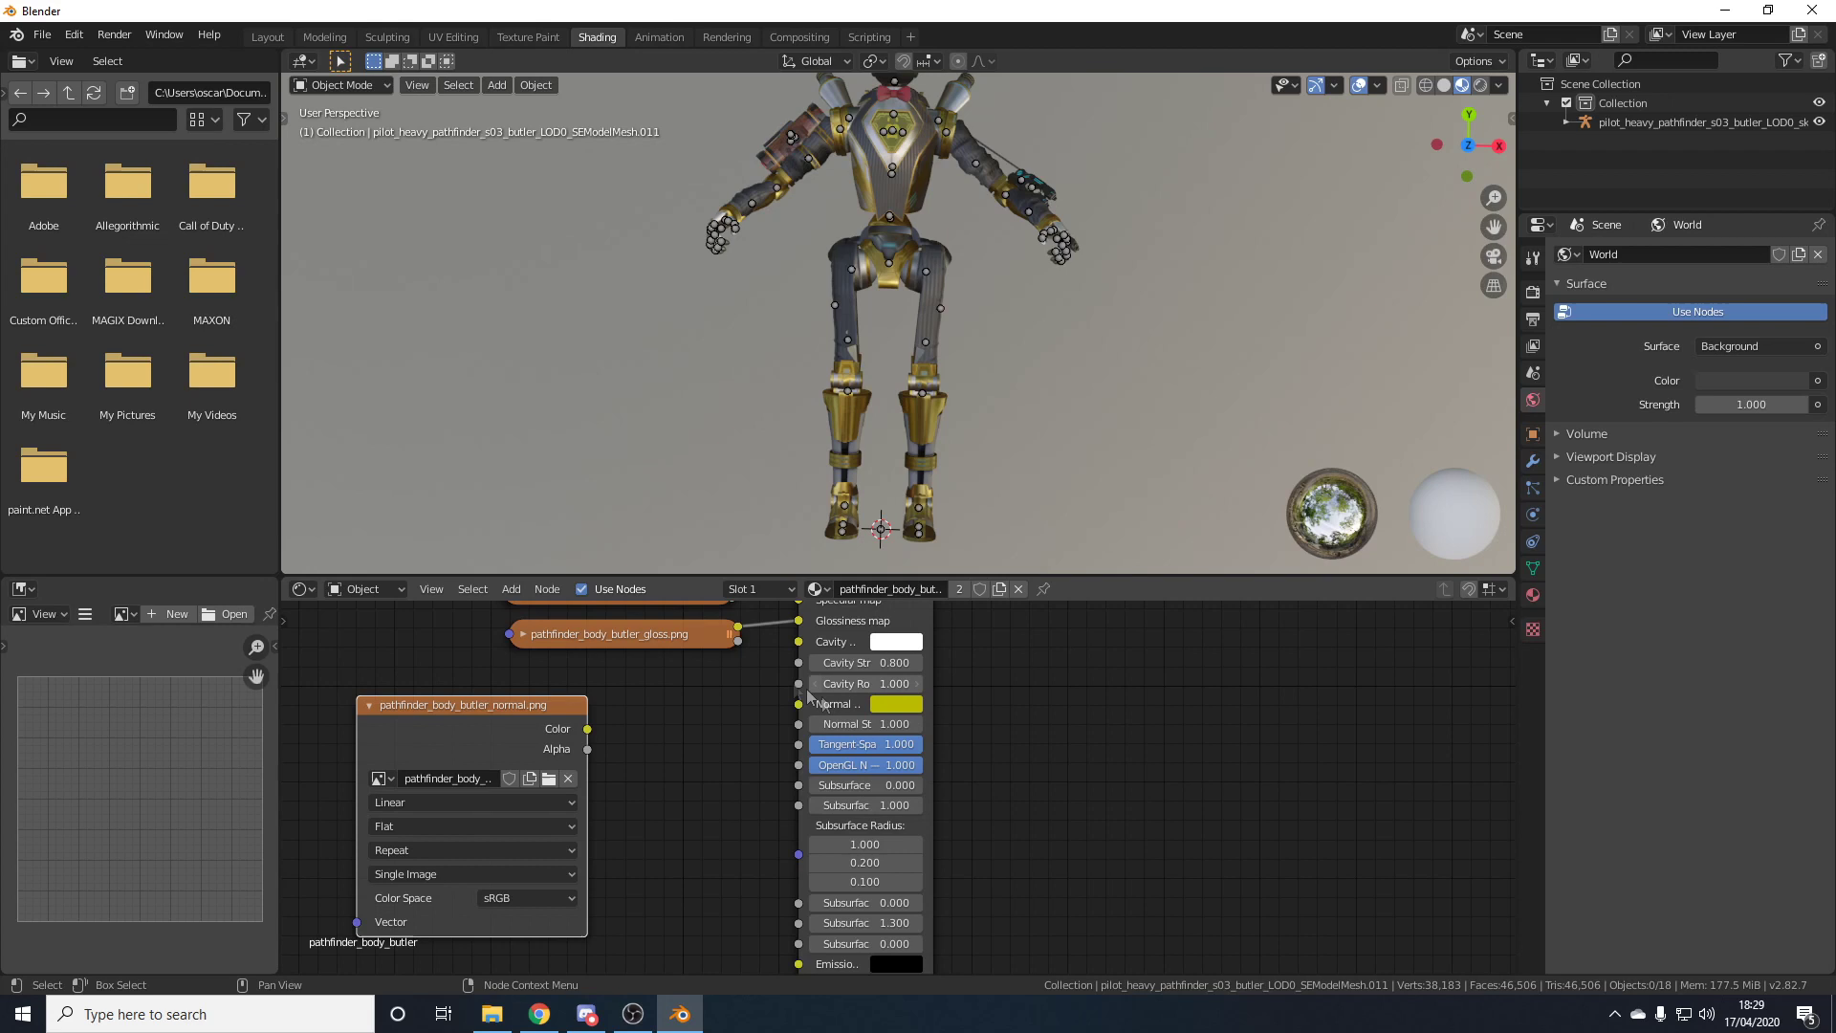
- Set Tangent Space on the S/G-Blender node to 0.000 and connect the normal texture's Color to the Normal map input
{"action": "scroll", "coordinate": [808, 695], "scroll_direction": "up", "scroll_amount": 2}
{"action": "scroll", "coordinate": [824, 760], "scroll_direction": "up", "scroll_amount": 2}
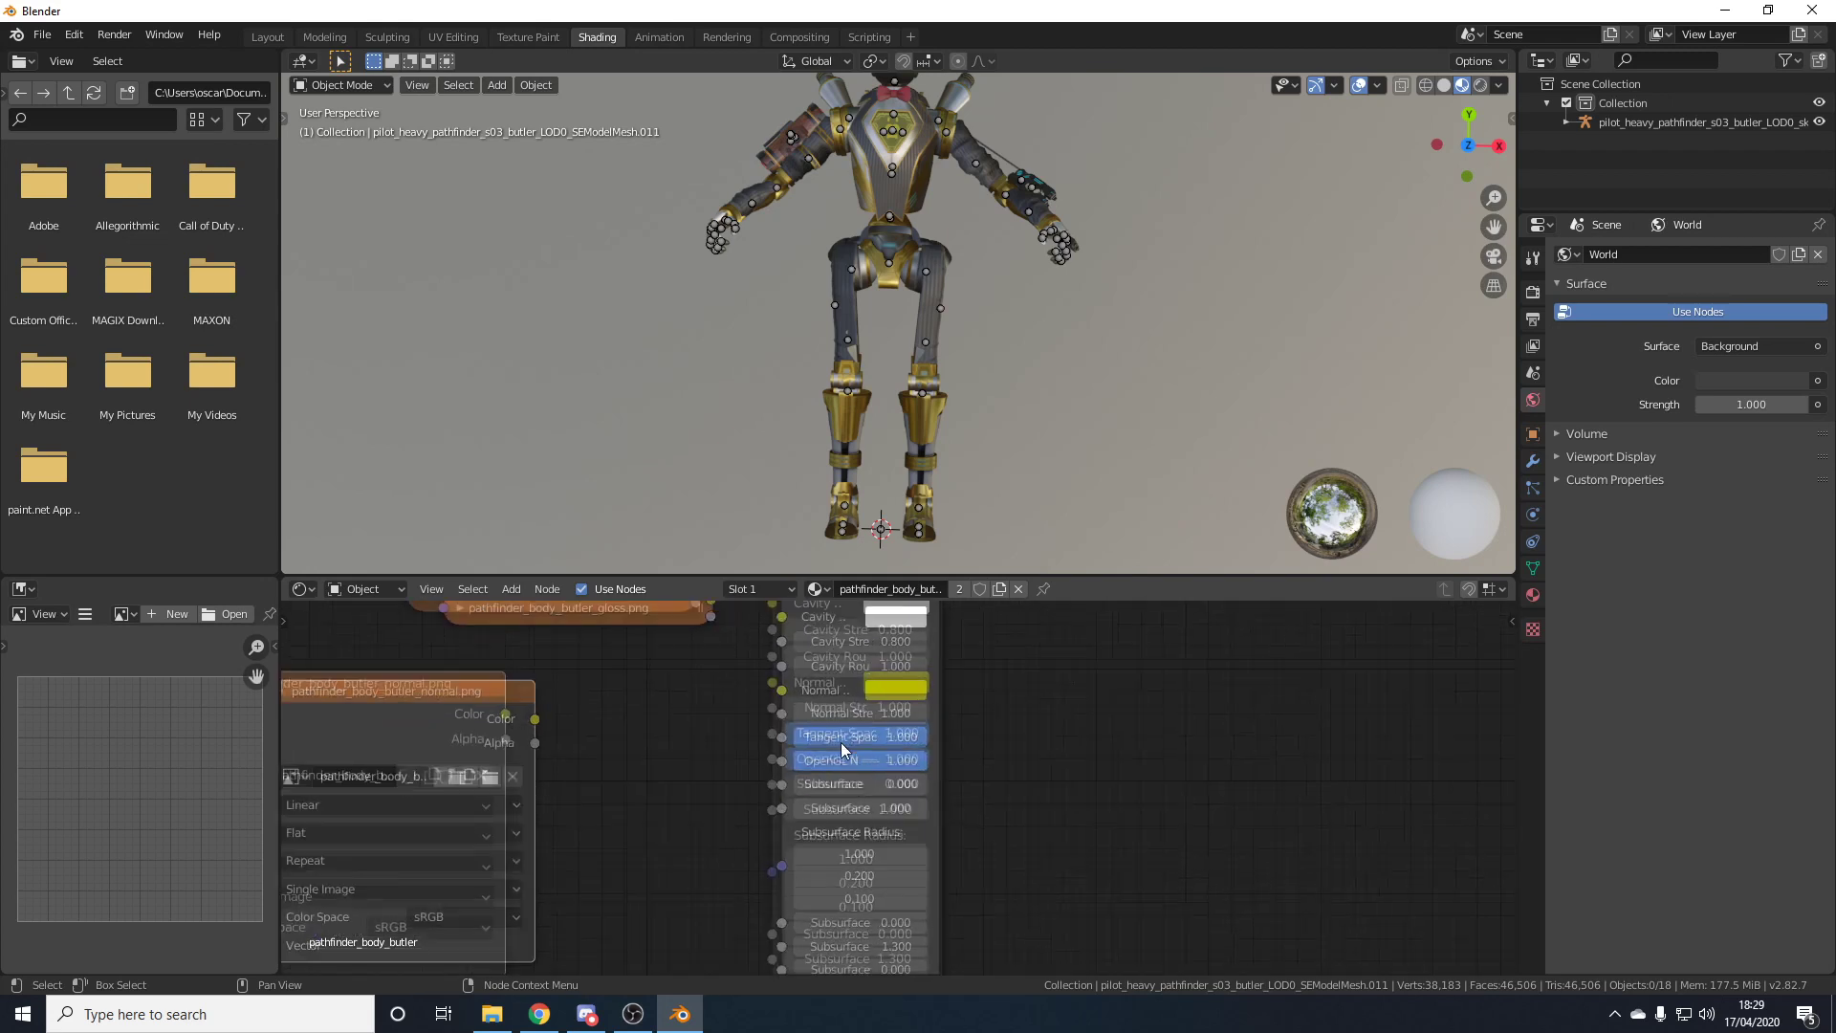
{"action": "scroll", "coordinate": [844, 734], "scroll_direction": "down", "scroll_amount": 2}
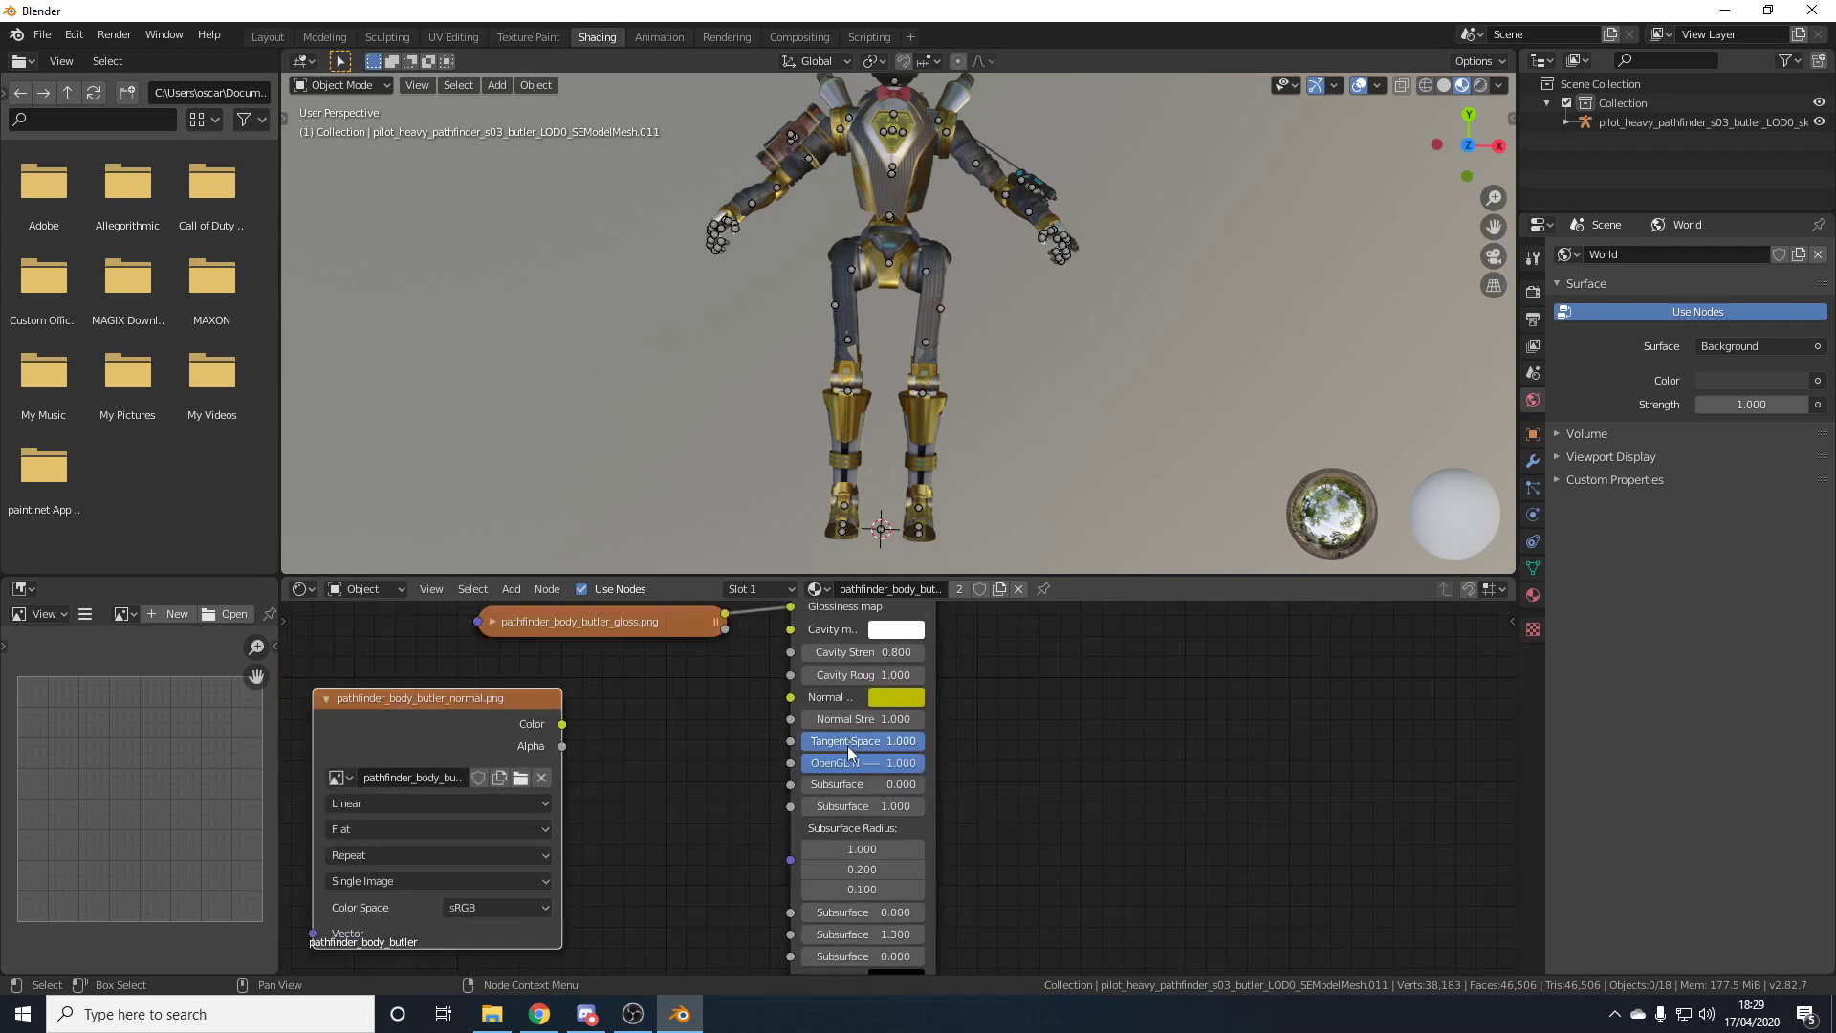
{"action": "mouse_move", "coordinate": [865, 741]}
{"action": "left_mouse_down"}
{"action": "mouse_move", "coordinate": [803, 741]}
{"action": "mouse_move", "coordinate": [924, 741]}
{"action": "mouse_move", "coordinate": [803, 741]}
{"action": "left_mouse_up"}
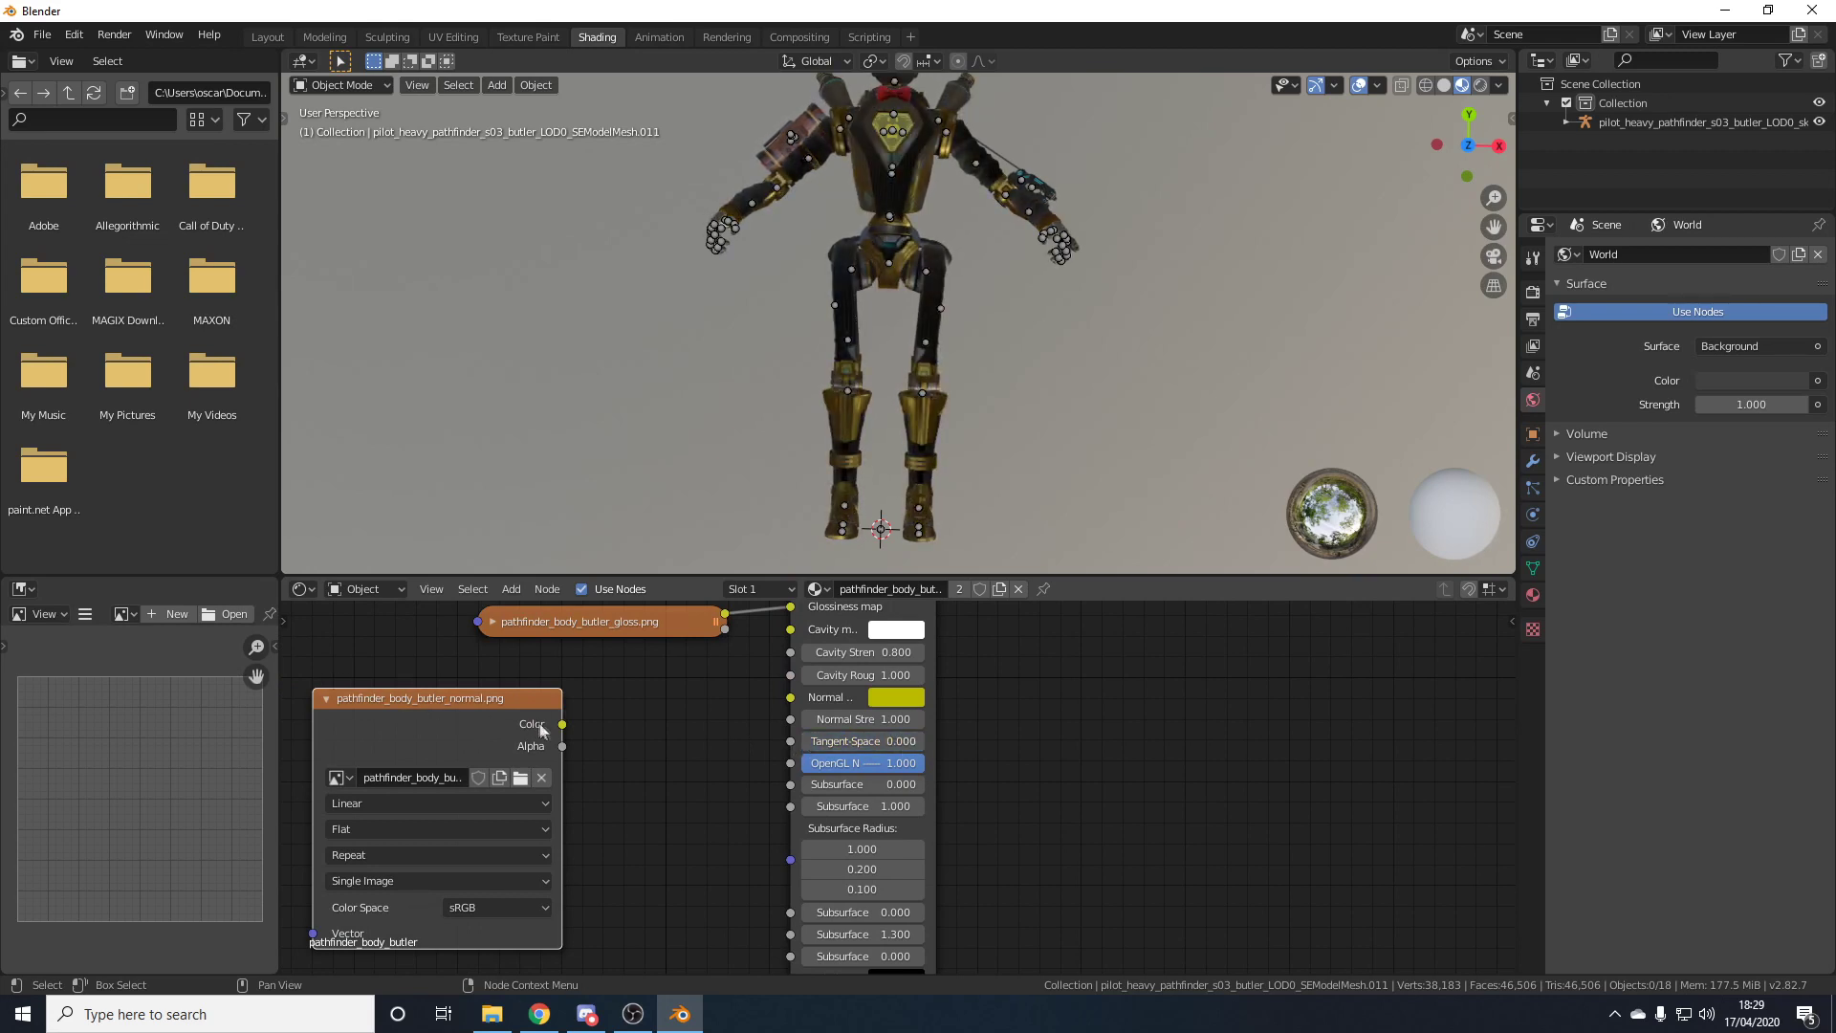
{"action": "left_click_drag", "start_coordinate": [562, 724], "coordinate": [790, 699]}
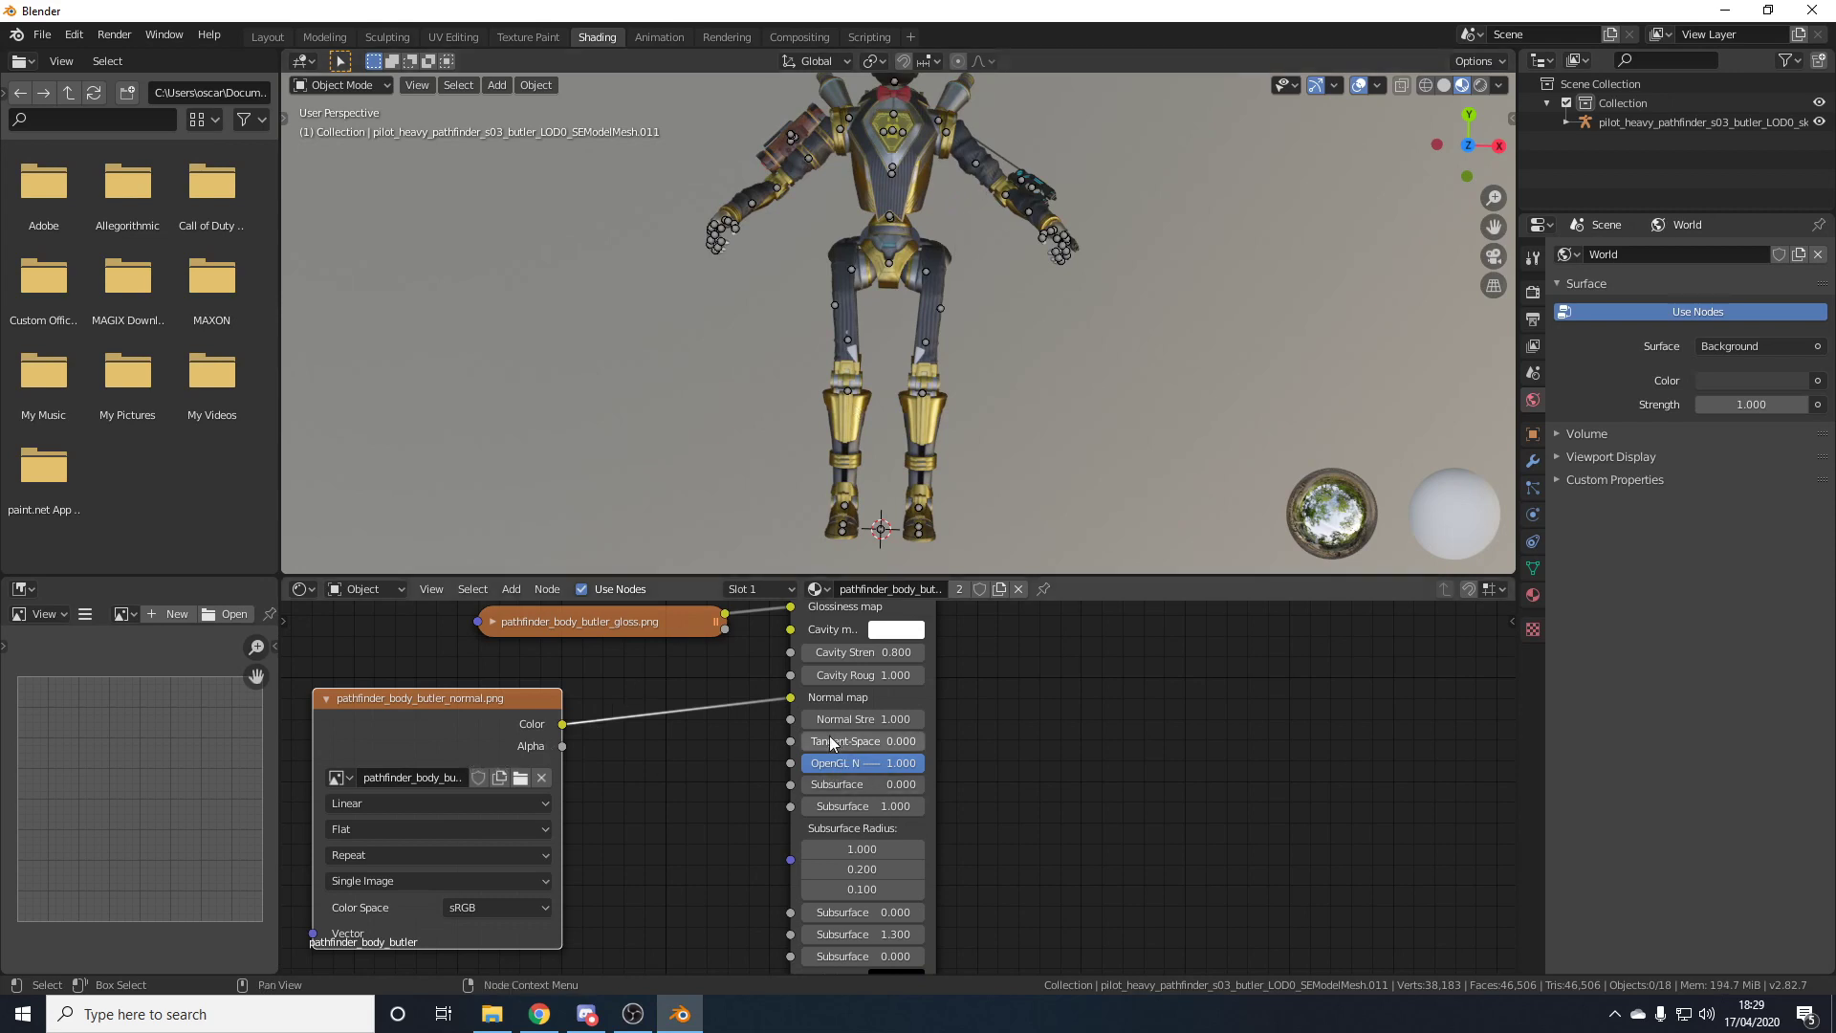
- Try a Tangent Space value of 1.000 on the S/G-Blender node and restore it to 0.000
{"action": "left_click_drag", "start_coordinate": [829, 742], "coordinate": [890, 742]}
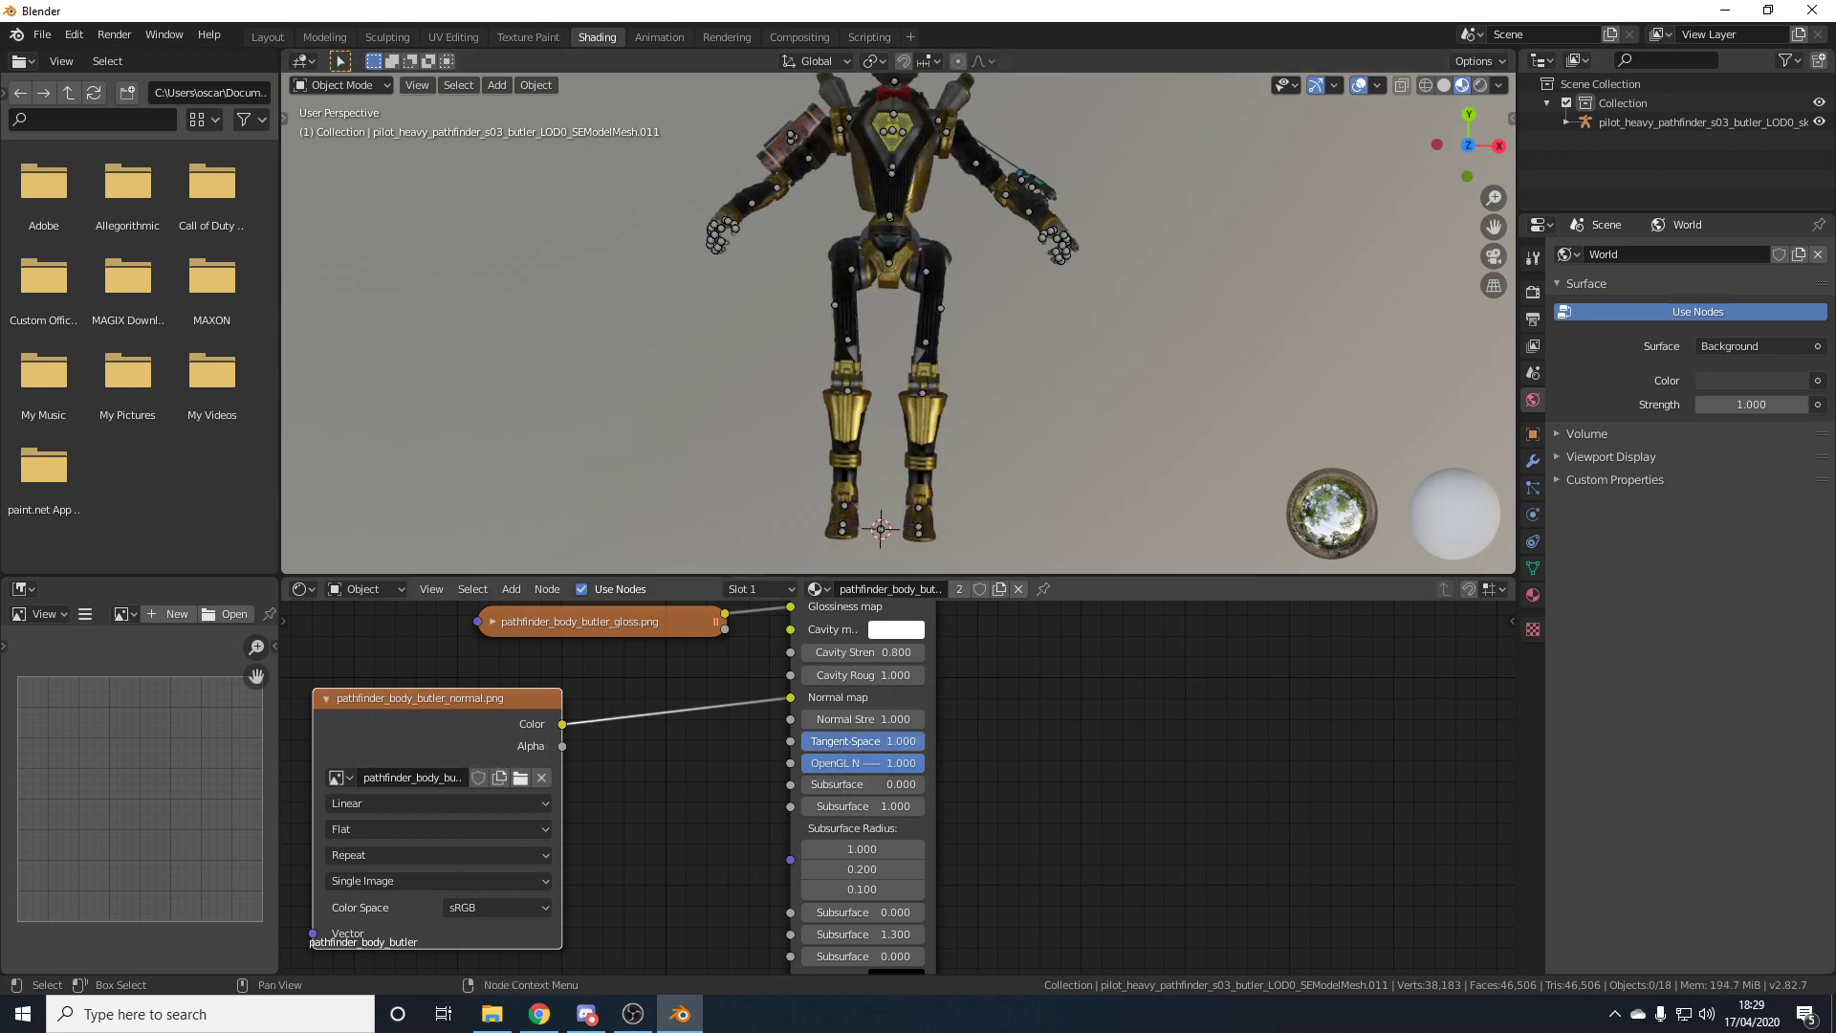
{"action": "left_click_drag", "start_coordinate": [842, 742], "coordinate": [829, 742]}
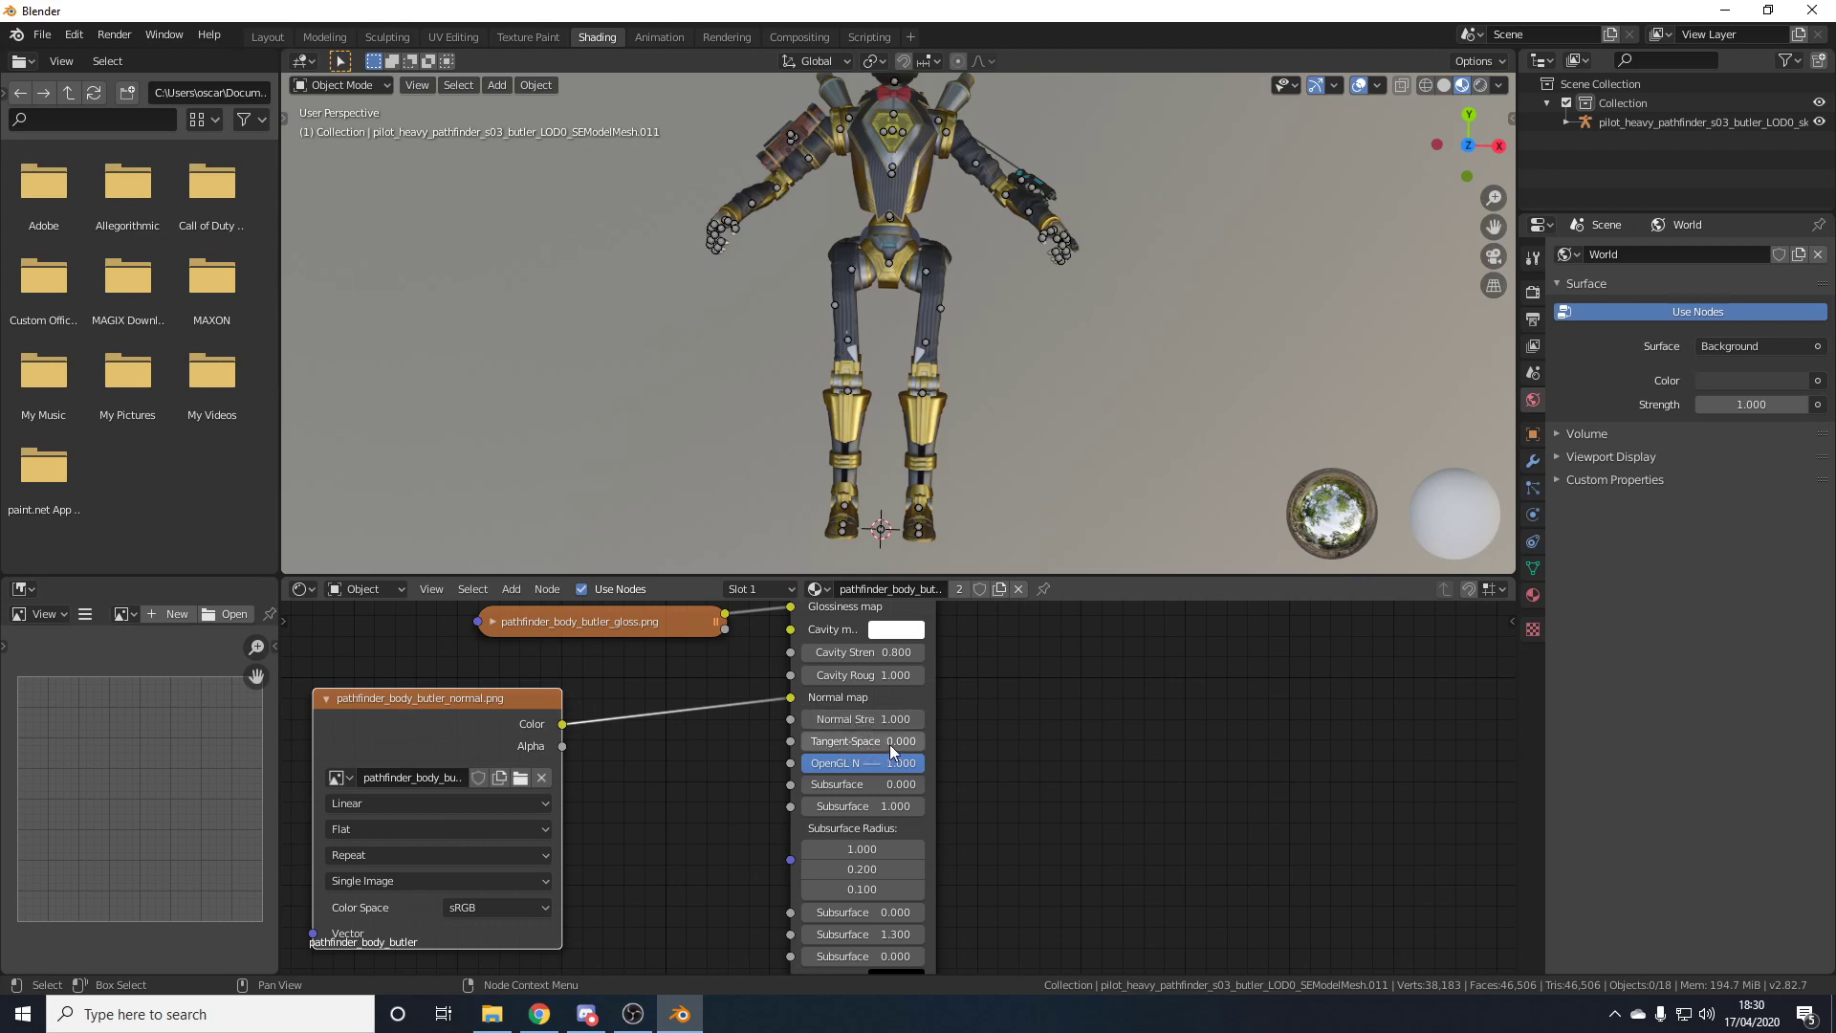
- Collapse the normal texture node and place it directly below the gloss texture node
{"action": "left_click", "coordinate": [335, 707]}
{"action": "left_click", "coordinate": [326, 698]}
{"action": "left_click_drag", "start_coordinate": [330, 698], "coordinate": [612, 674]}
{"action": "scroll", "coordinate": [658, 654], "scroll_direction": "down", "scroll_amount": 5}
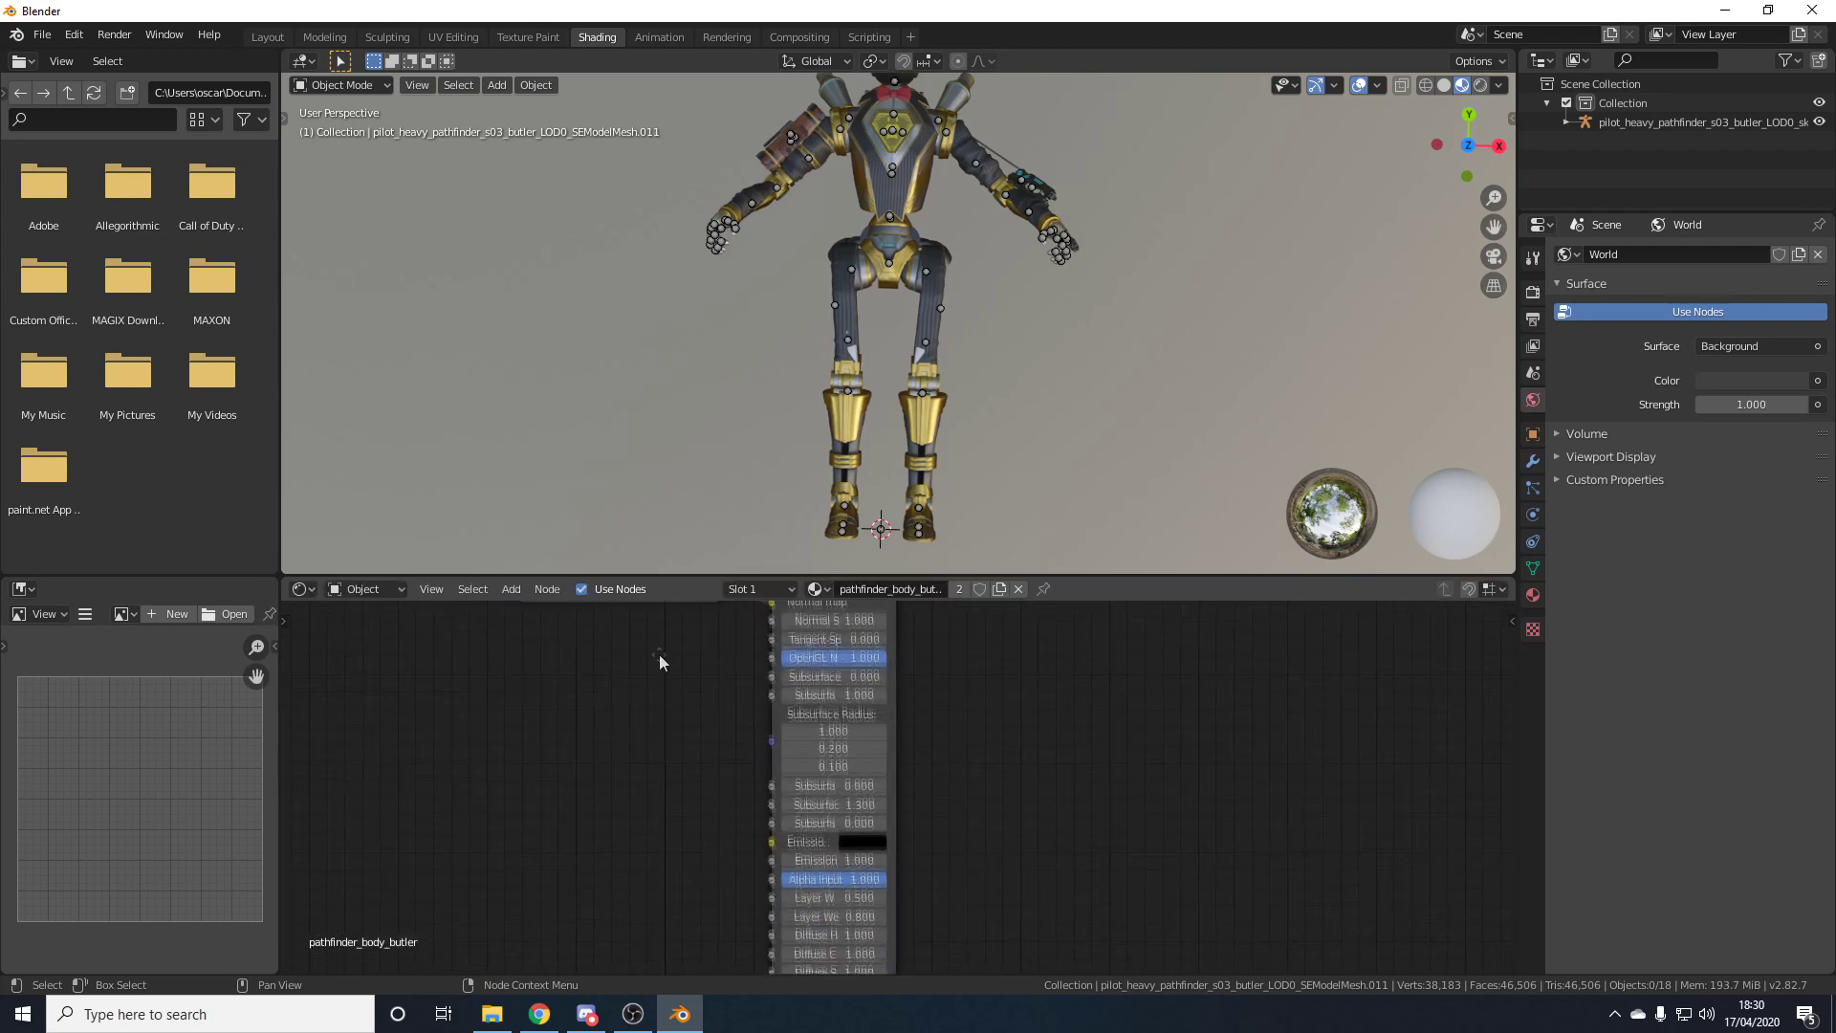
- Add the pathfinder_body_butler_emissive texture, collapse it beside the S/G-Blender node, and connect its Color to the Emission input
{"action": "left_click", "coordinate": [490, 1015]}
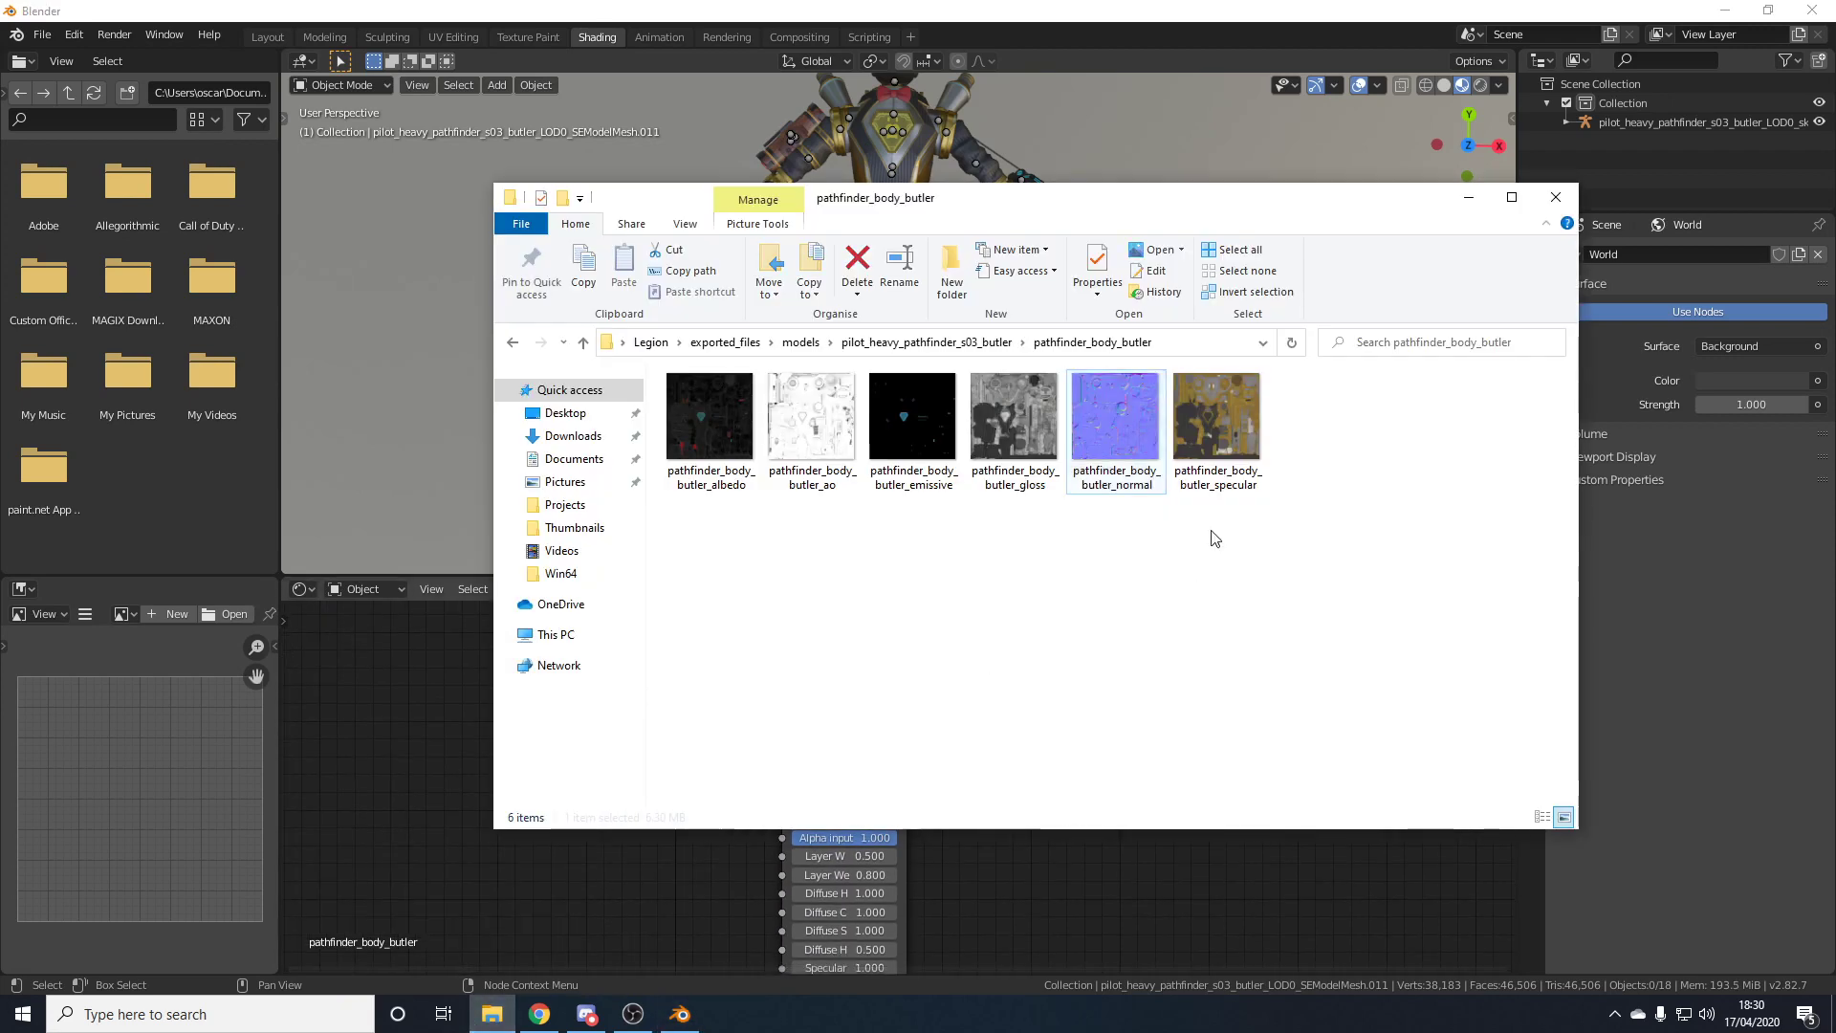
{"action": "left_click_drag", "start_coordinate": [927, 449], "coordinate": [447, 738]}
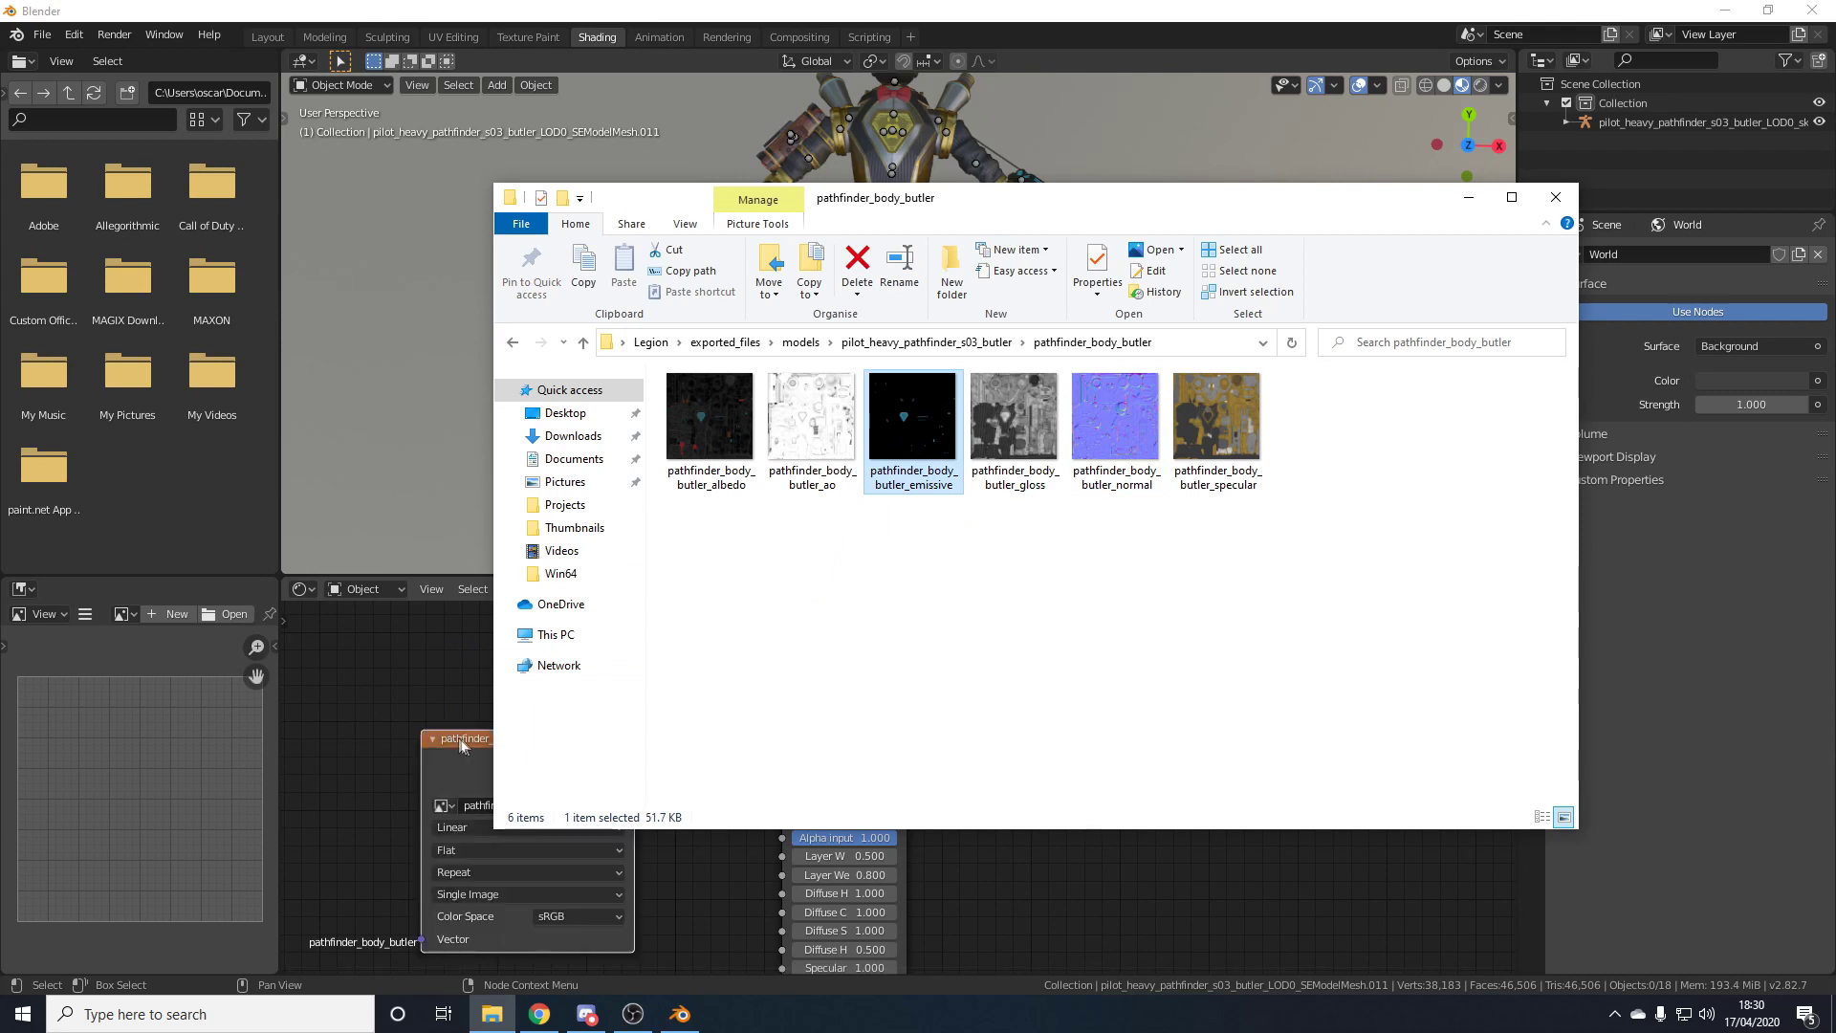
{"action": "left_click", "coordinate": [351, 662]}
{"action": "left_click", "coordinate": [435, 739]}
{"action": "left_click_drag", "start_coordinate": [596, 749], "coordinate": [733, 775]}
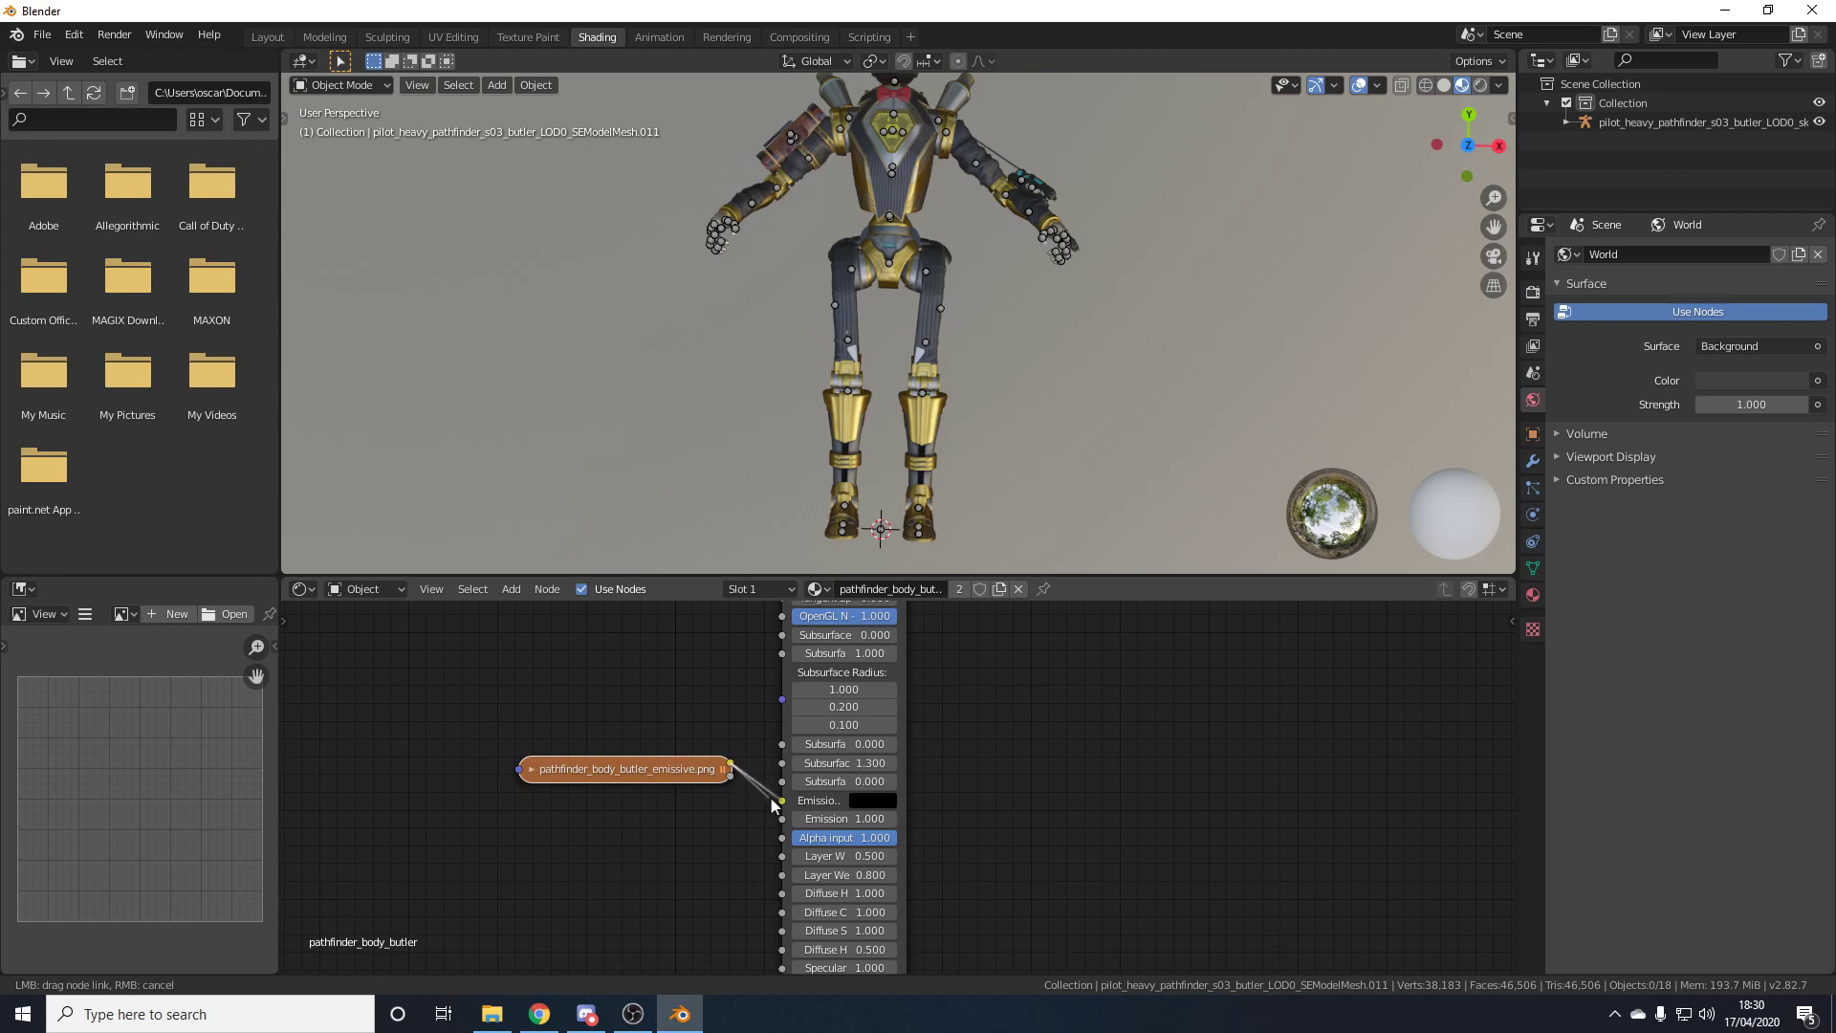
{"action": "left_click_drag", "start_coordinate": [774, 800], "coordinate": [781, 800]}
- Try higher Emission Strength values on the S/G-Blender node, then set it to 10.000
{"action": "scroll", "coordinate": [877, 803], "scroll_direction": "up", "scroll_amount": 2}
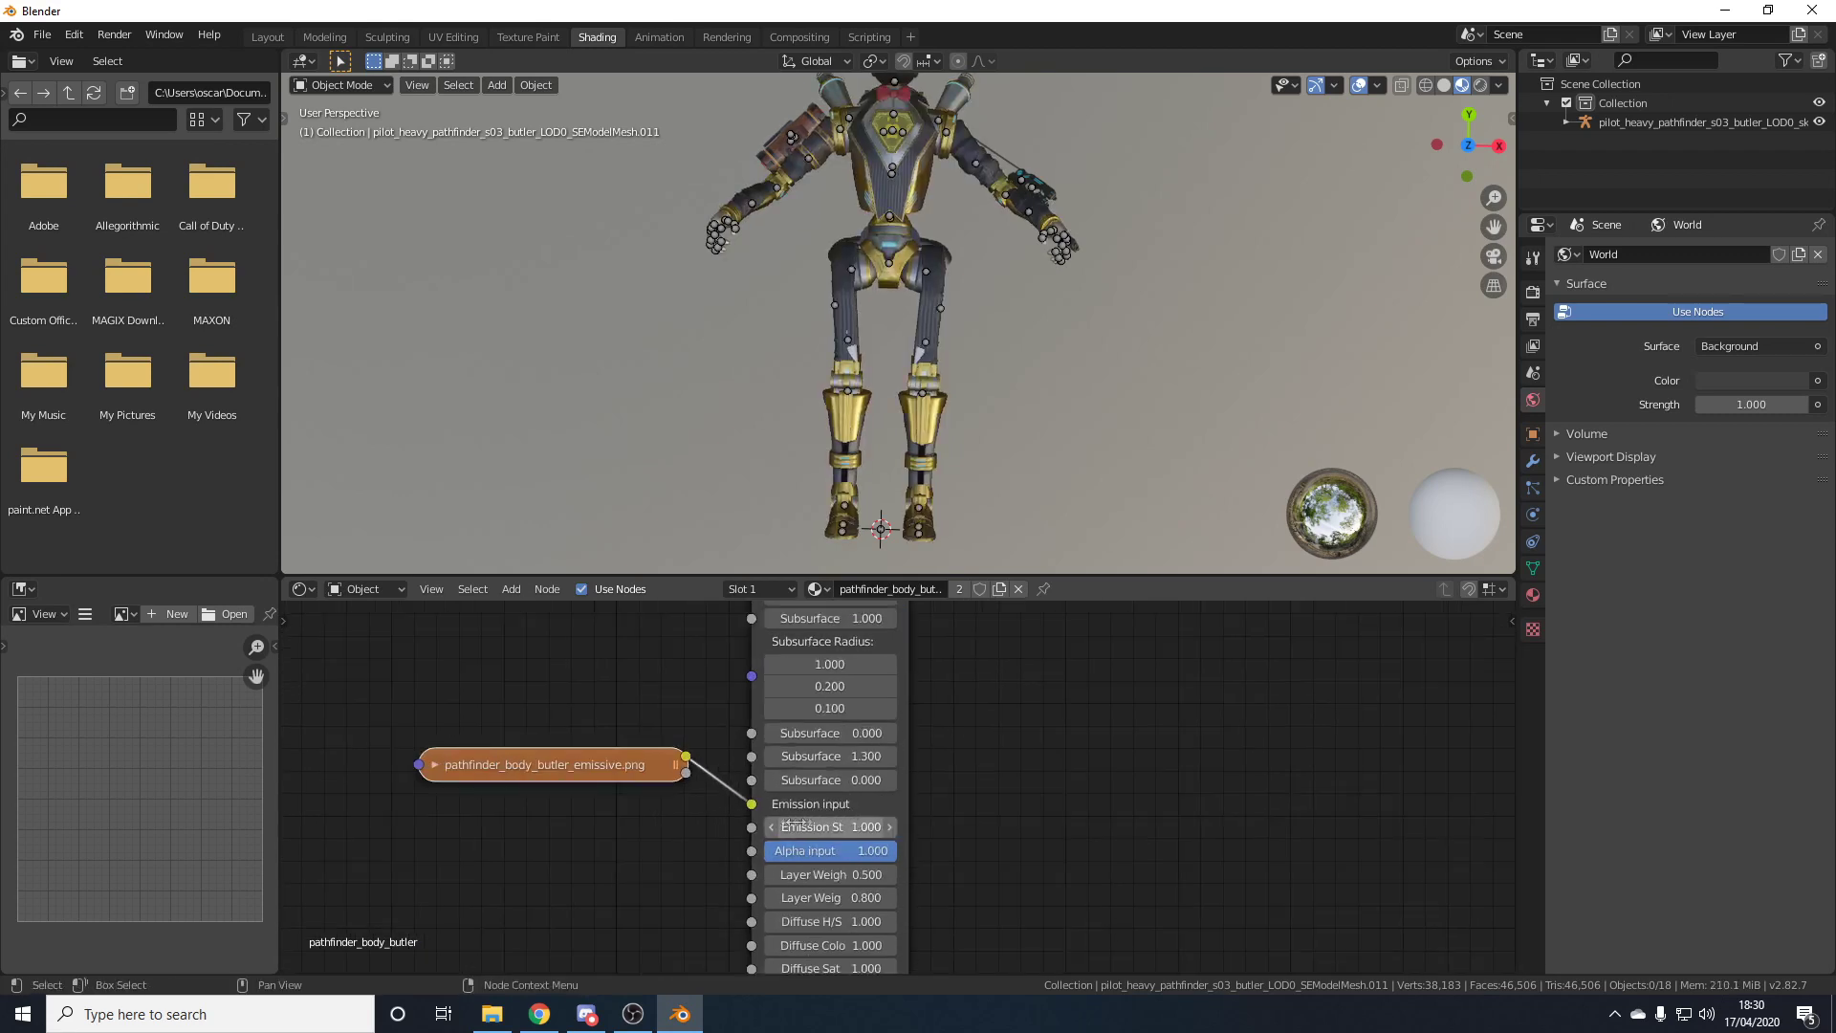
{"action": "mouse_move", "coordinate": [831, 824]}
{"action": "left_mouse_down"}
{"action": "mouse_move", "coordinate": [894, 824]}
{"action": "mouse_move", "coordinate": [813, 825]}
{"action": "left_mouse_up"}
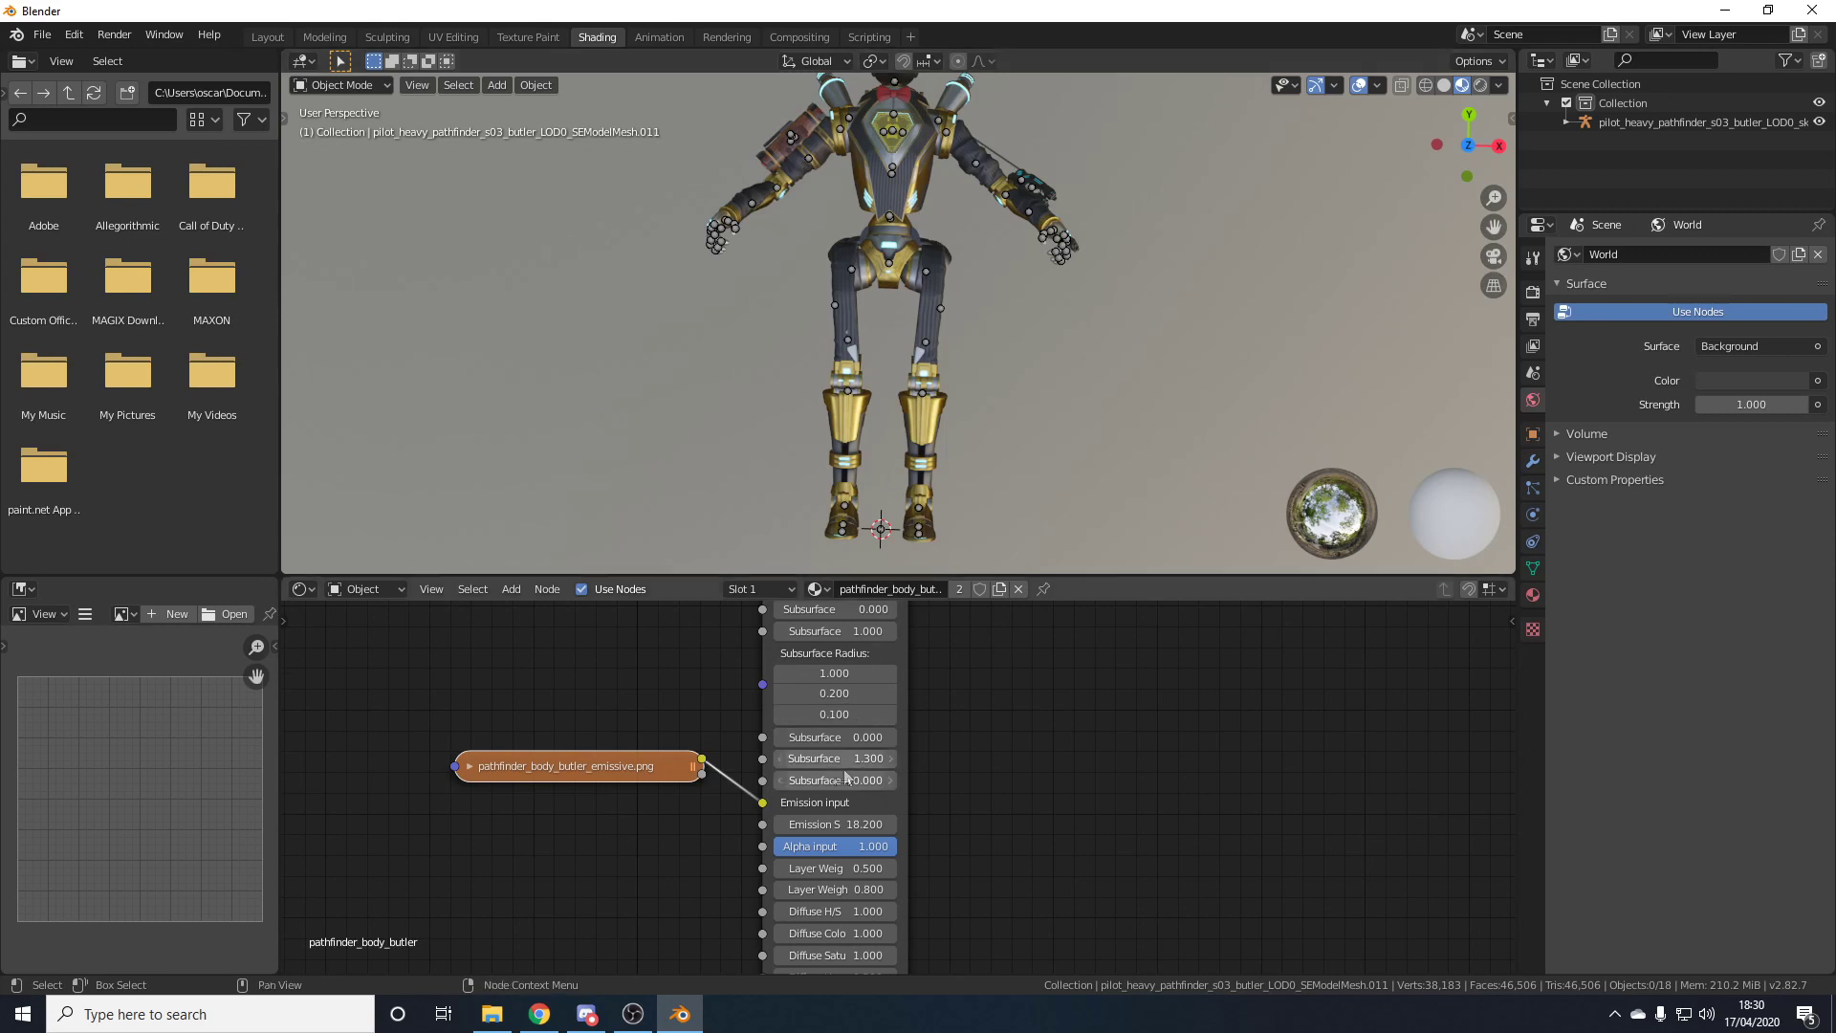
{"action": "left_click_drag", "start_coordinate": [848, 824], "coordinate": [913, 825]}
{"action": "left_click", "coordinate": [850, 824]}
{"action": "type", "text": "39.0"}
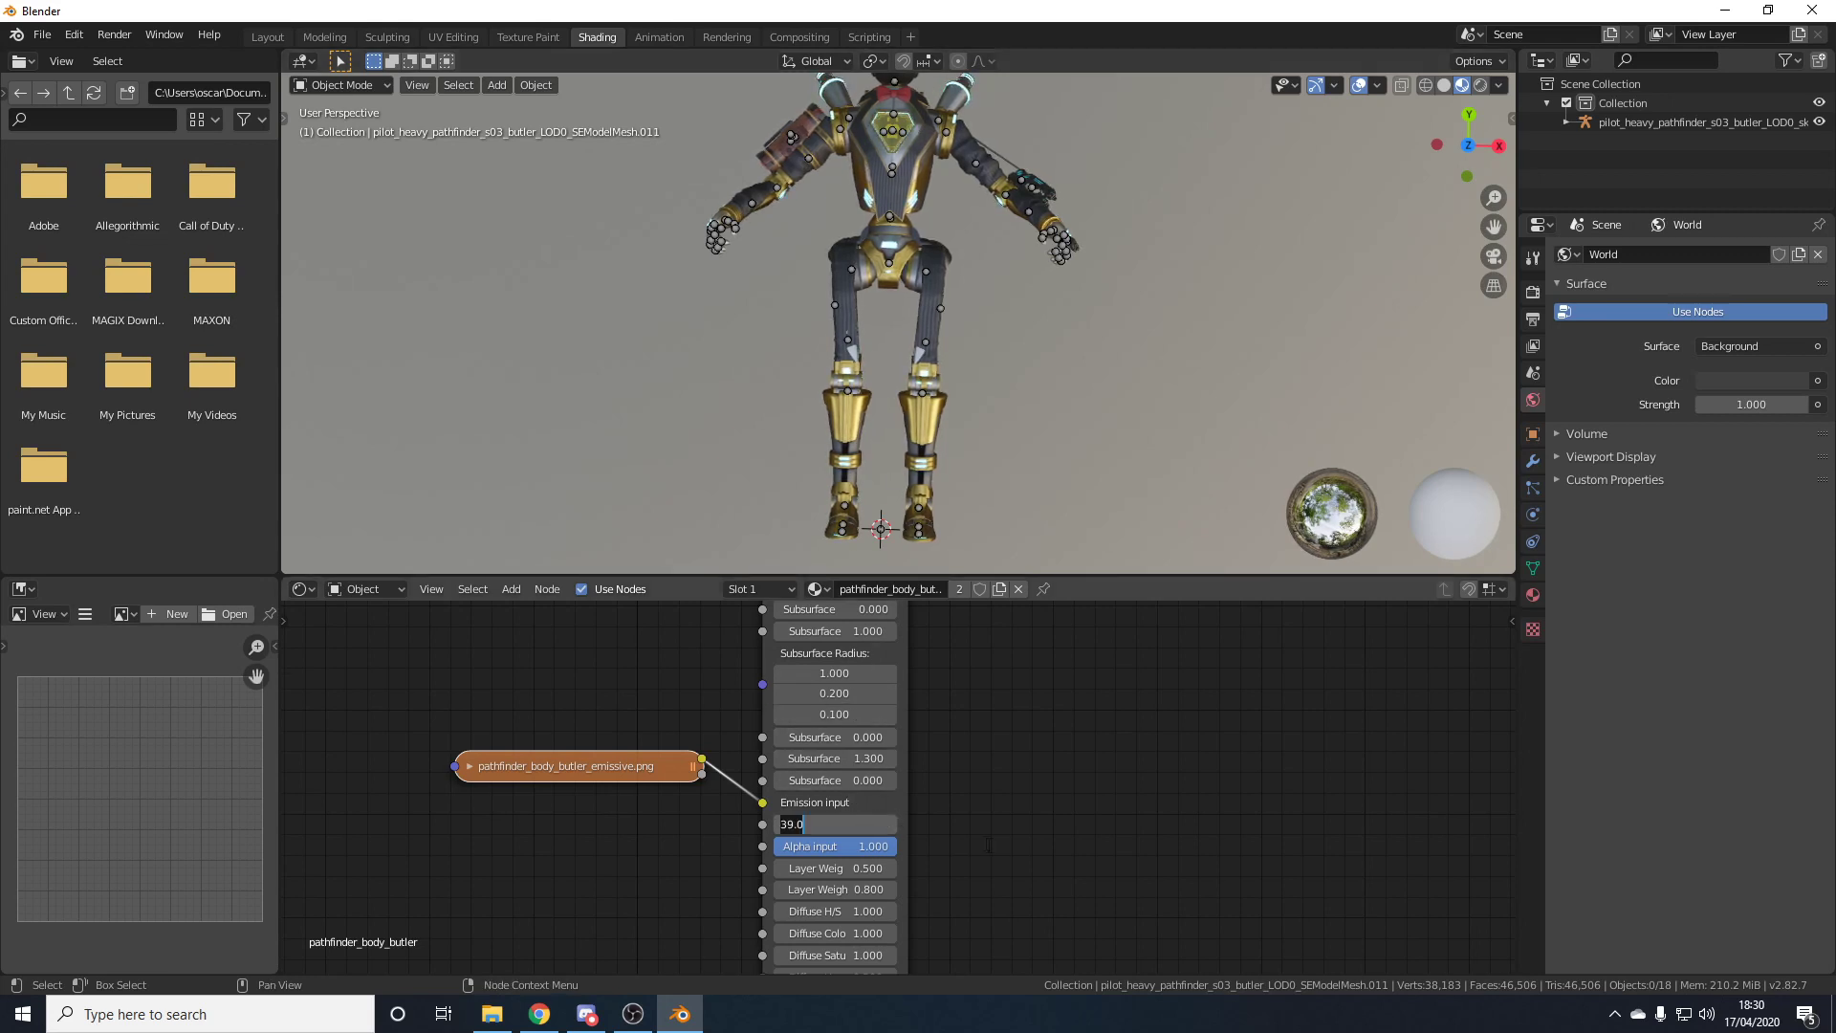
{"action": "type", "text": "0"}
{"action": "key", "text": "Return"}
- Examine the shaded Pathfinder model from several angles and up close, including its head, torso, legs and glowing parts
{"action": "middle_click_drag", "start_coordinate": [1025, 446], "coordinate": [996, 405]}
{"action": "scroll", "coordinate": [960, 721], "scroll_direction": "down", "scroll_amount": 4}
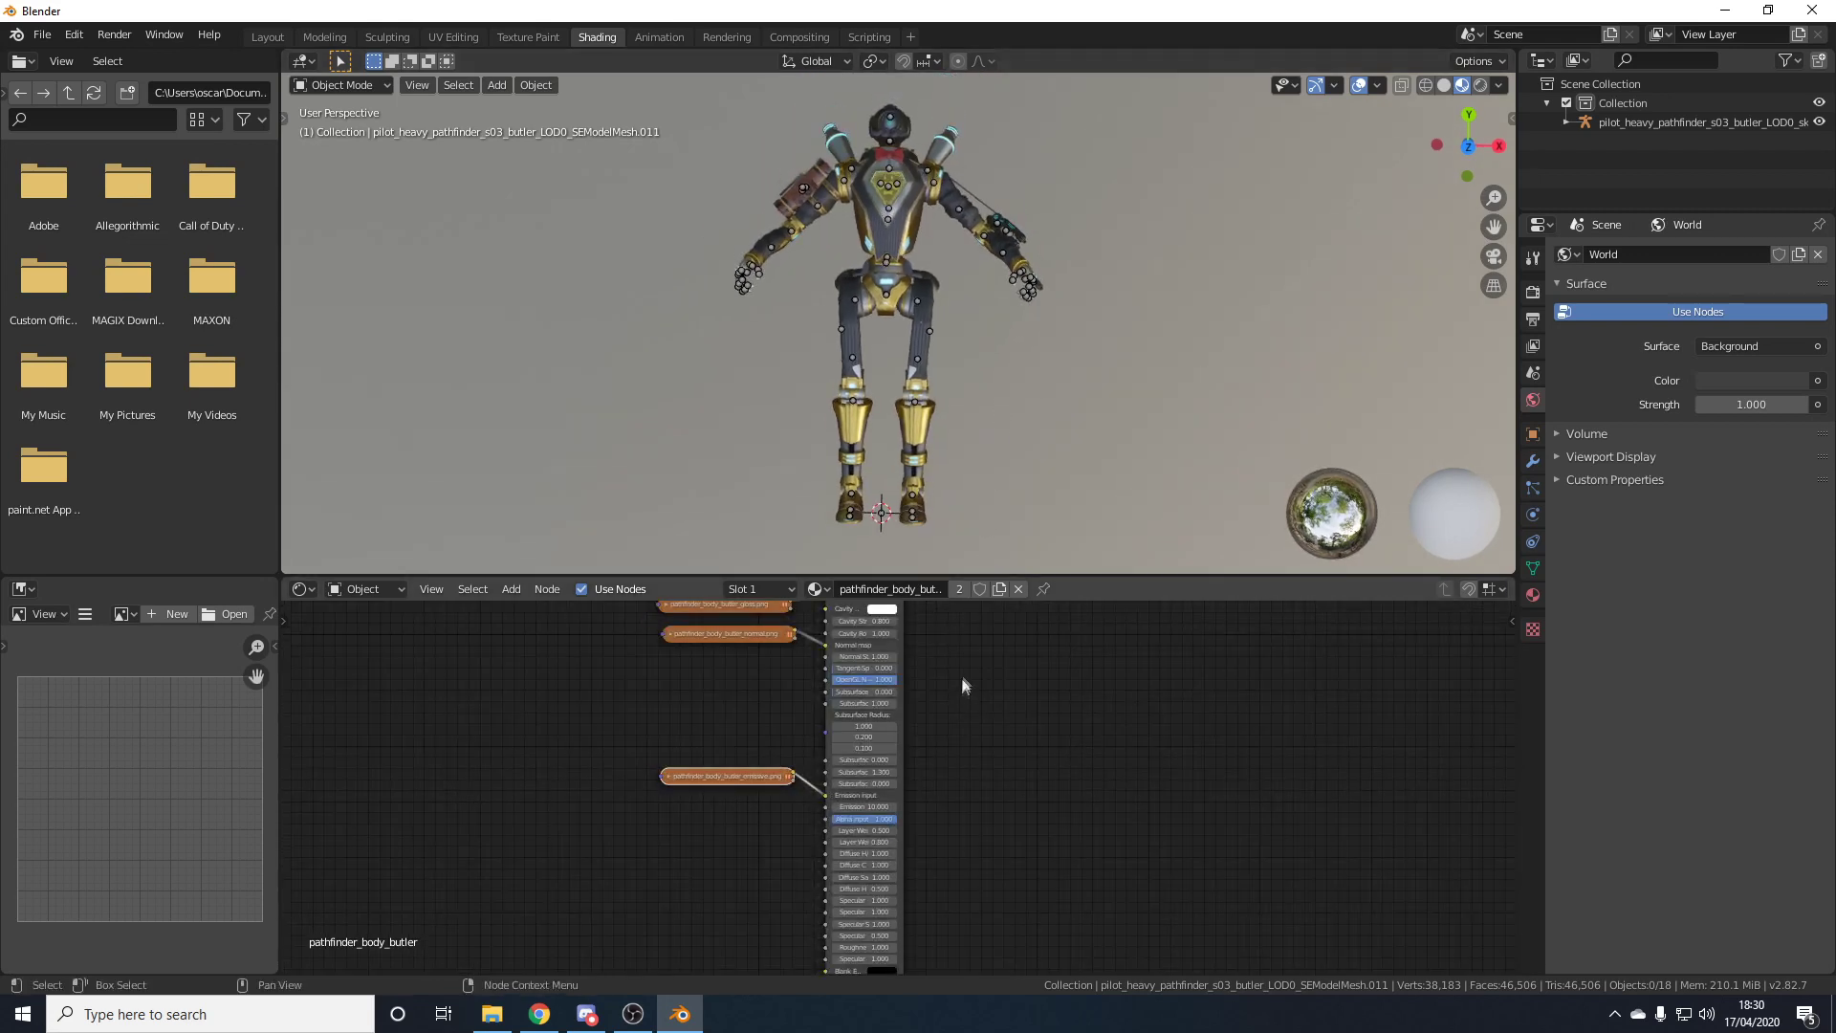
{"action": "scroll", "coordinate": [963, 684], "scroll_direction": "down", "scroll_amount": 3}
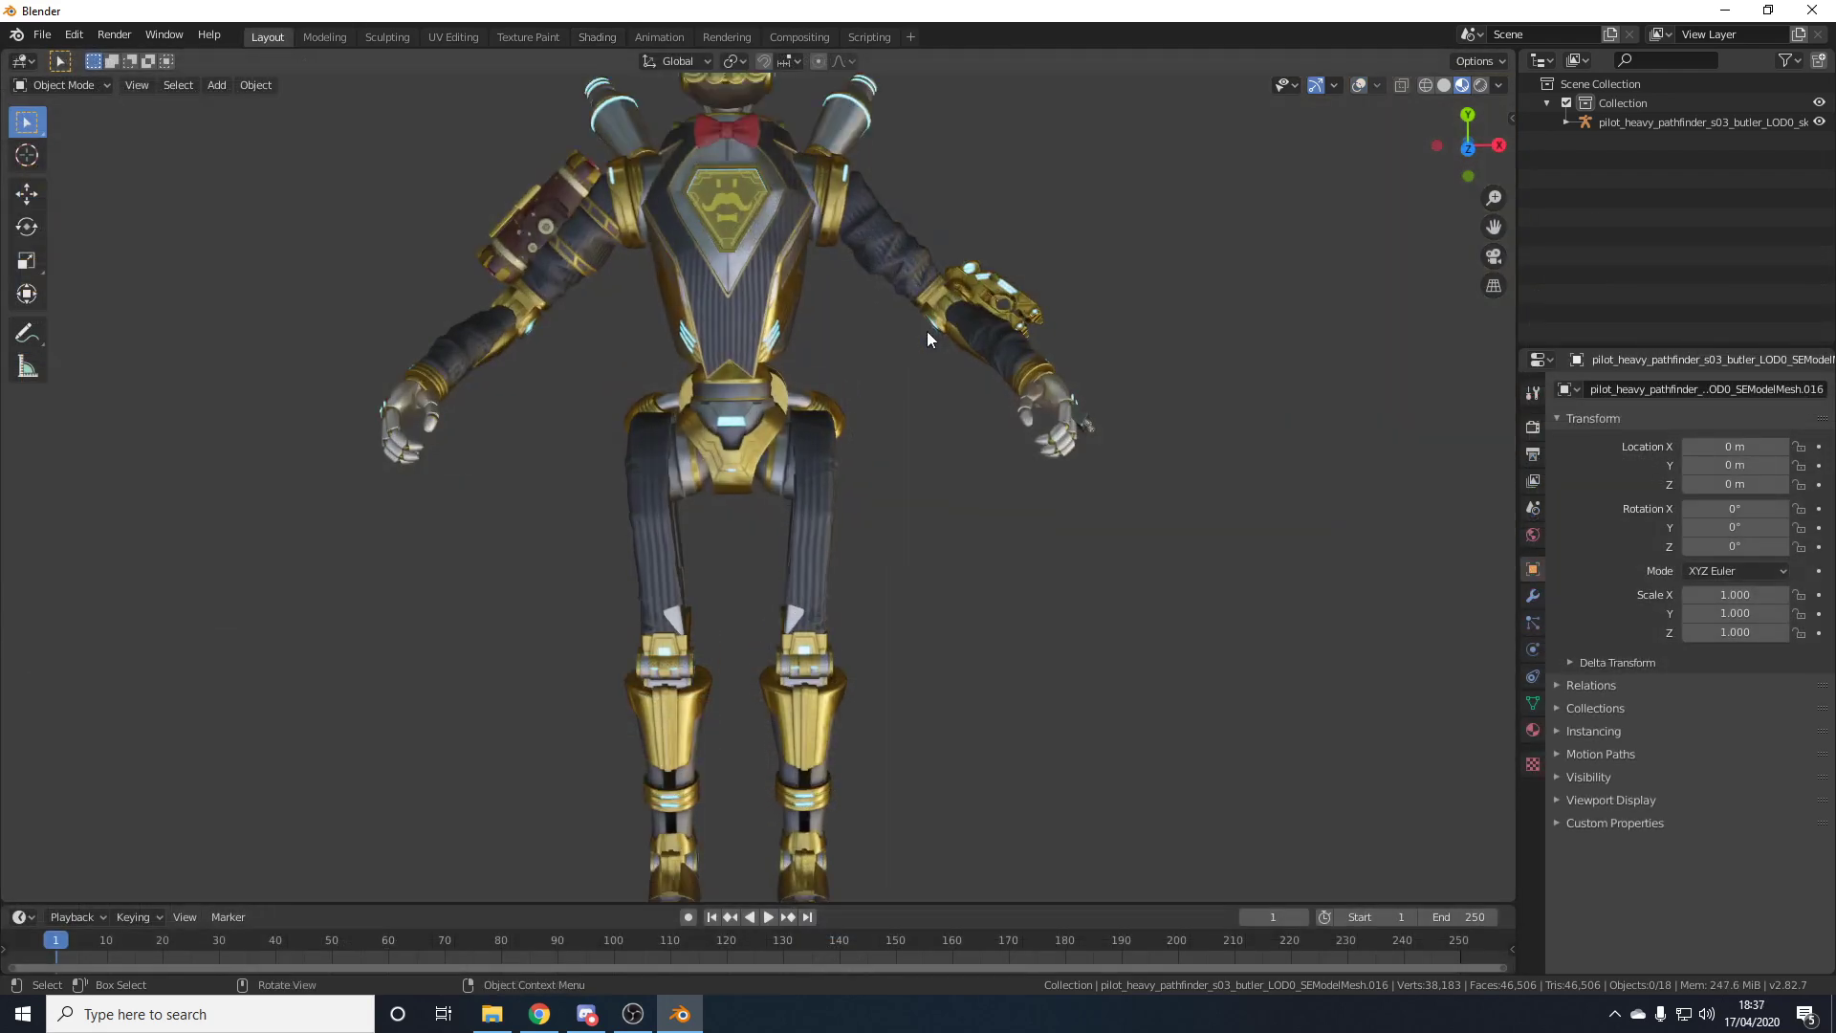
{"action": "scroll", "coordinate": [923, 306], "scroll_direction": "up", "scroll_amount": 3}
{"action": "middle_click_drag", "start_coordinate": [922, 296], "coordinate": [796, 807]}
{"action": "scroll", "coordinate": [757, 488], "scroll_direction": "down", "scroll_amount": 4}
{"action": "scroll", "coordinate": [761, 481], "scroll_direction": "up", "scroll_amount": 6}
{"action": "scroll", "coordinate": [715, 449], "scroll_direction": "down", "scroll_amount": 4}
{"action": "scroll", "coordinate": [795, 807], "scroll_direction": "up", "scroll_amount": 6}
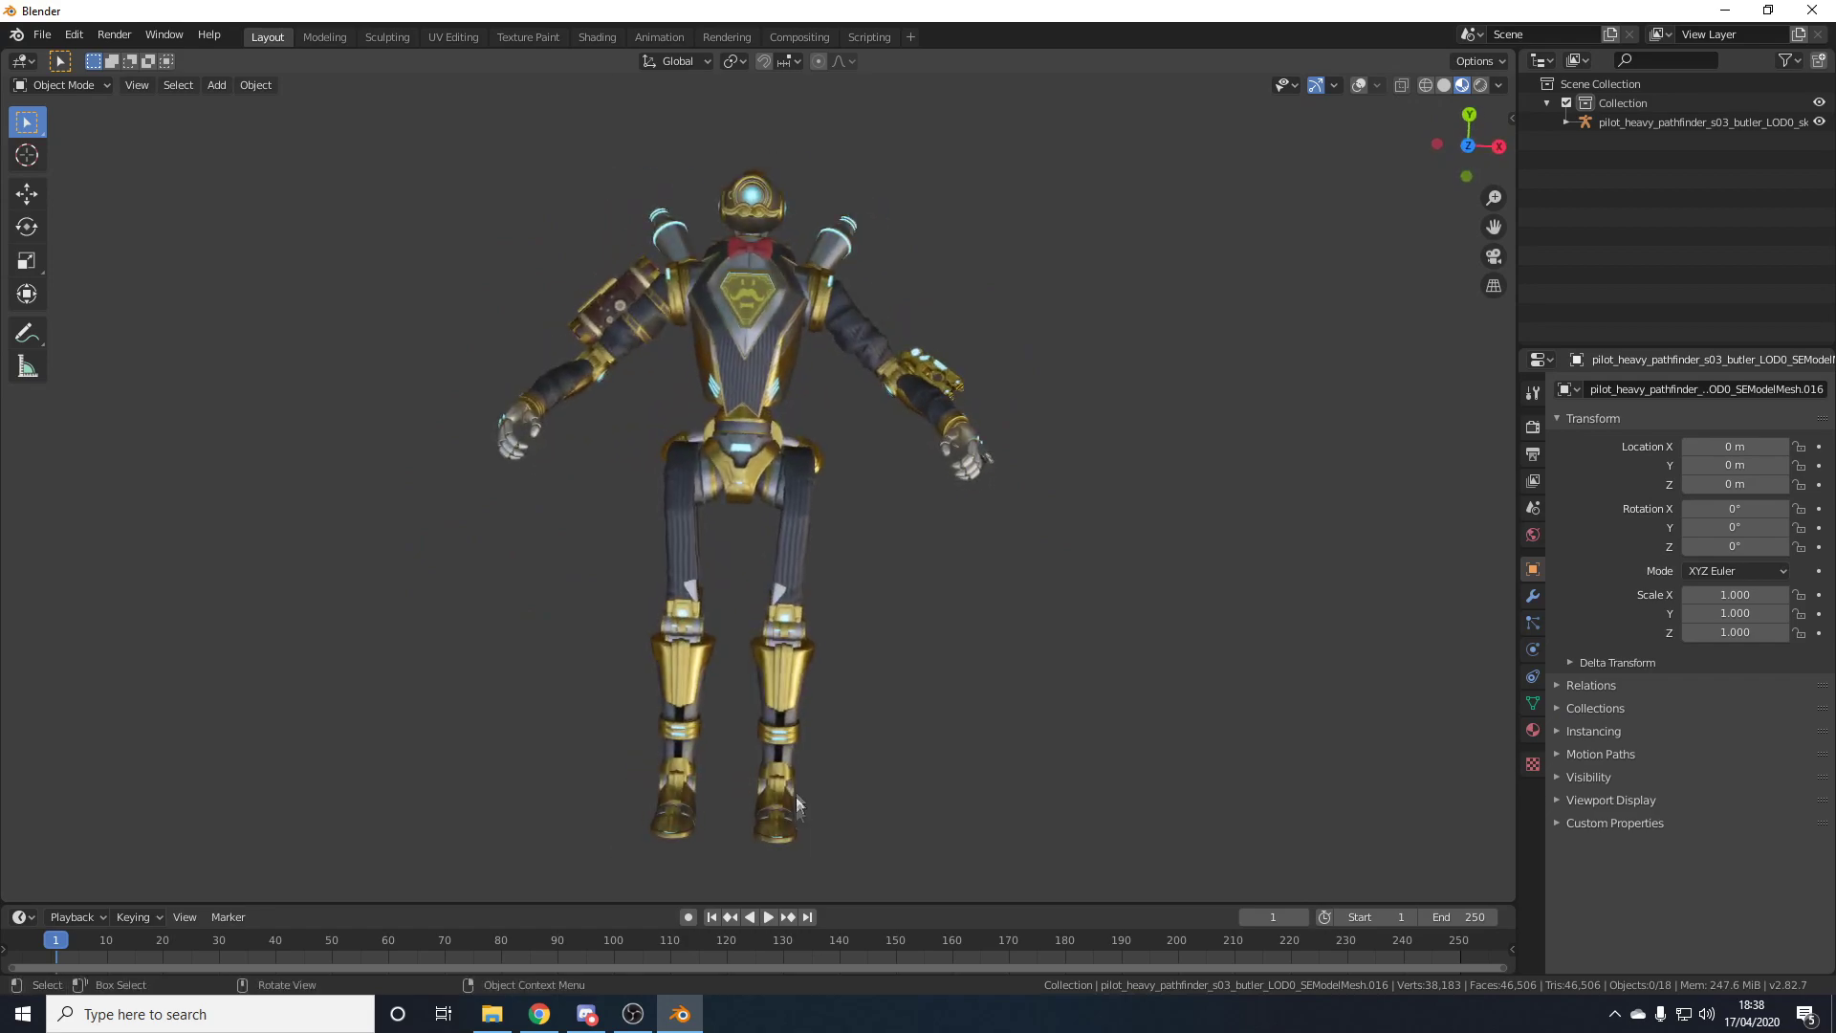
{"action": "scroll", "coordinate": [768, 542], "scroll_direction": "down", "scroll_amount": 3}
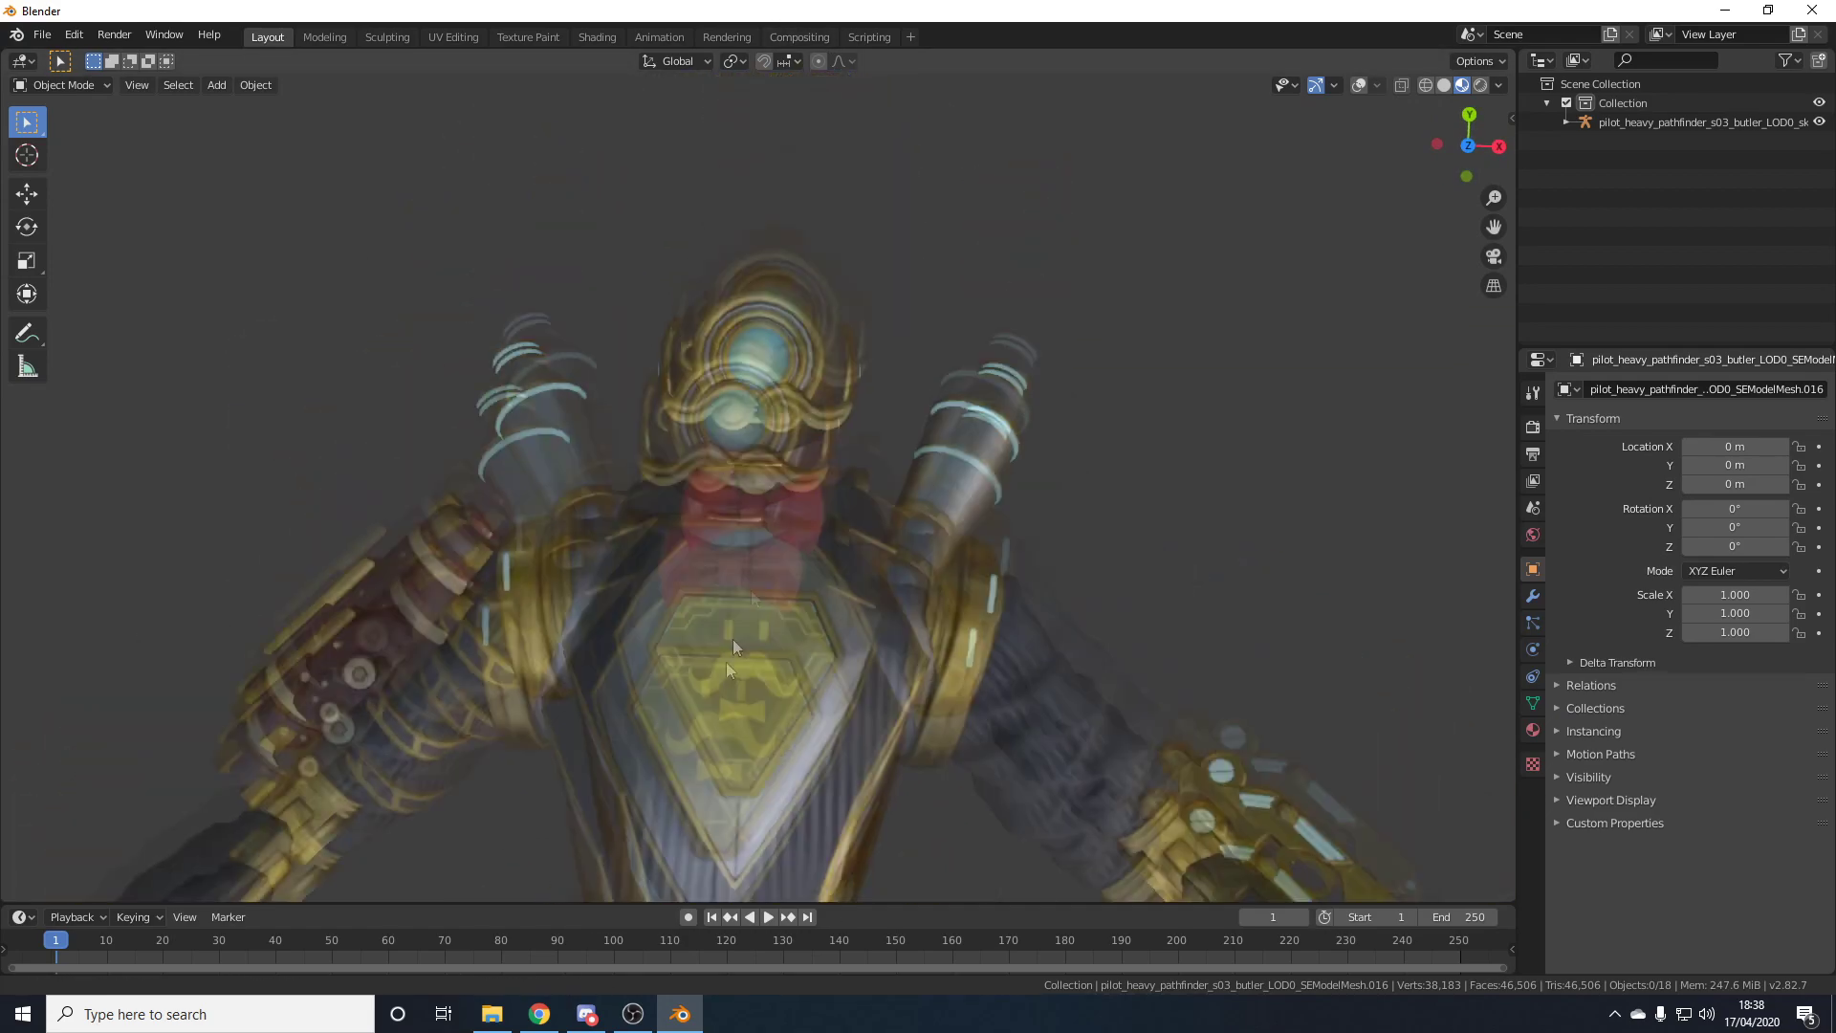
{"action": "middle_click_drag", "start_coordinate": [828, 568], "coordinate": [960, 307]}
{"action": "scroll", "coordinate": [841, 616], "scroll_direction": "down", "scroll_amount": 3}
{"action": "scroll", "coordinate": [916, 610], "scroll_direction": "up", "scroll_amount": 2}
{"action": "middle_click_drag", "start_coordinate": [918, 619], "coordinate": [910, 554]}
{"action": "scroll", "coordinate": [910, 554], "scroll_direction": "up", "scroll_amount": 2}
{"action": "scroll", "coordinate": [860, 632], "scroll_direction": "down", "scroll_amount": 1}
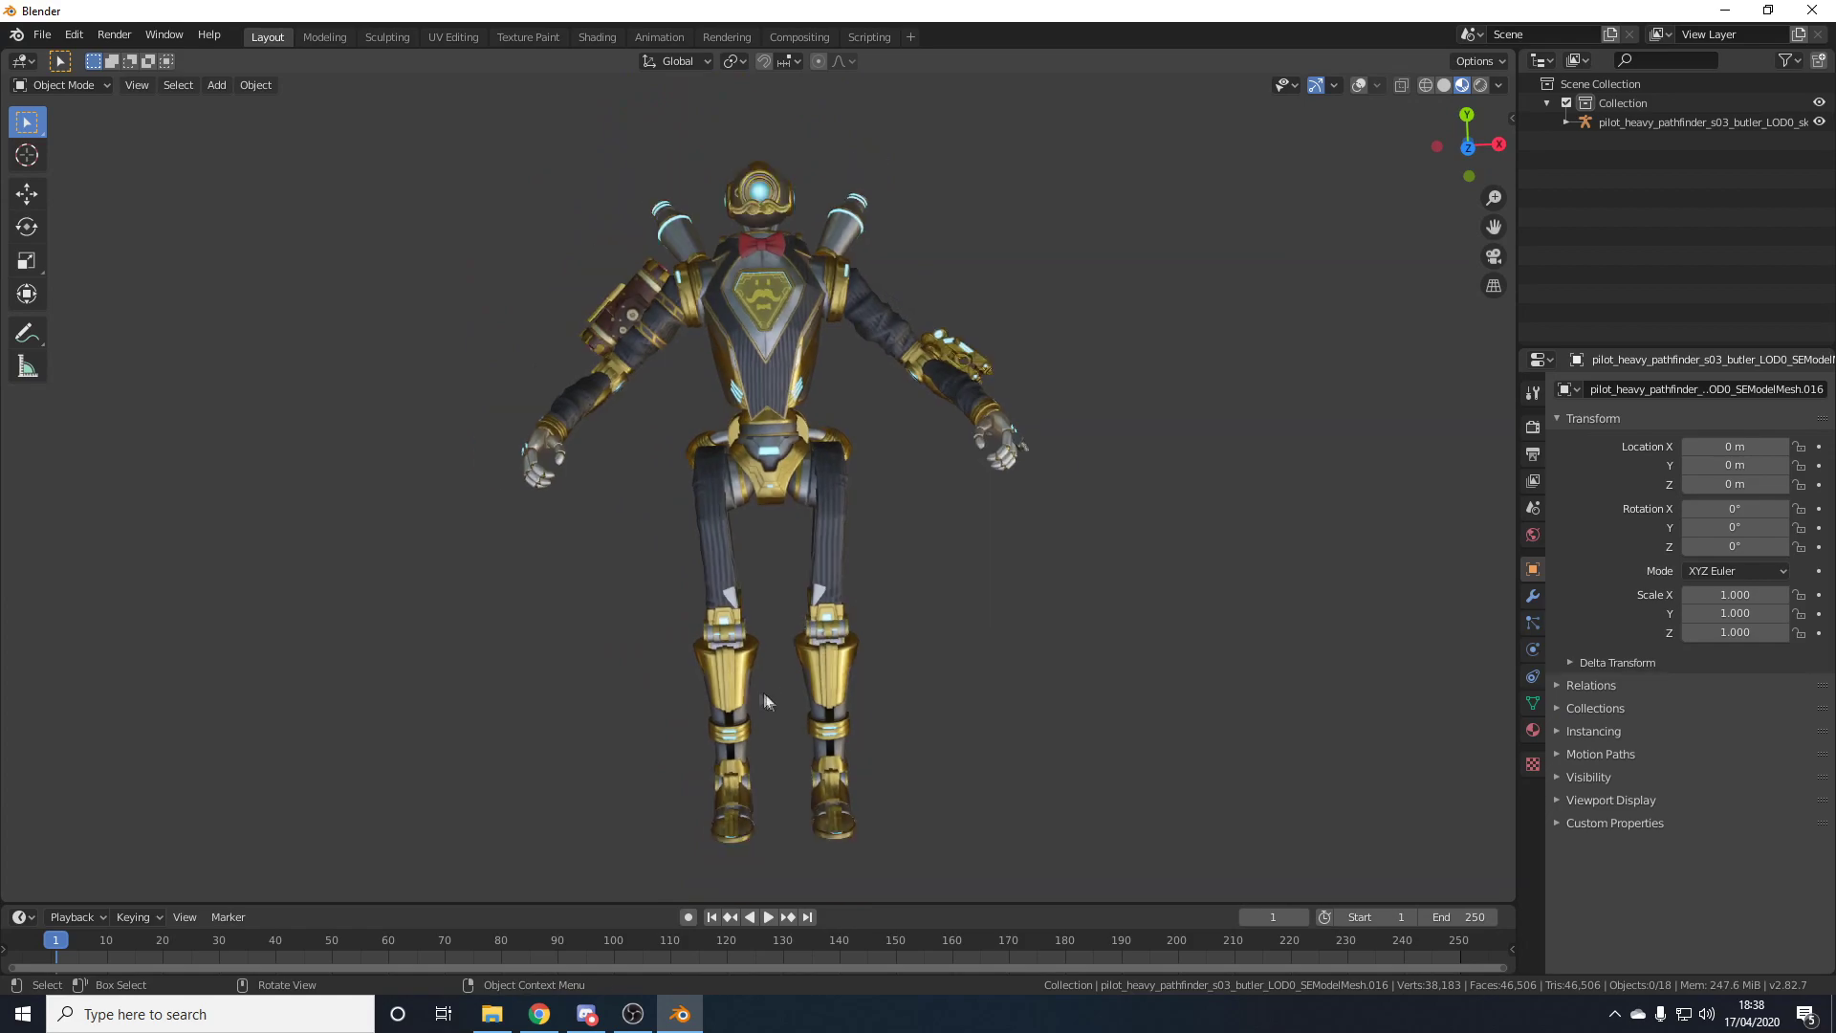
- Switch to Discord and look through the skin file questions and answers in the apex-legion channel
{"action": "left_click", "coordinate": [586, 1014]}
{"action": "scroll", "coordinate": [642, 738], "scroll_direction": "up", "scroll_amount": 10}
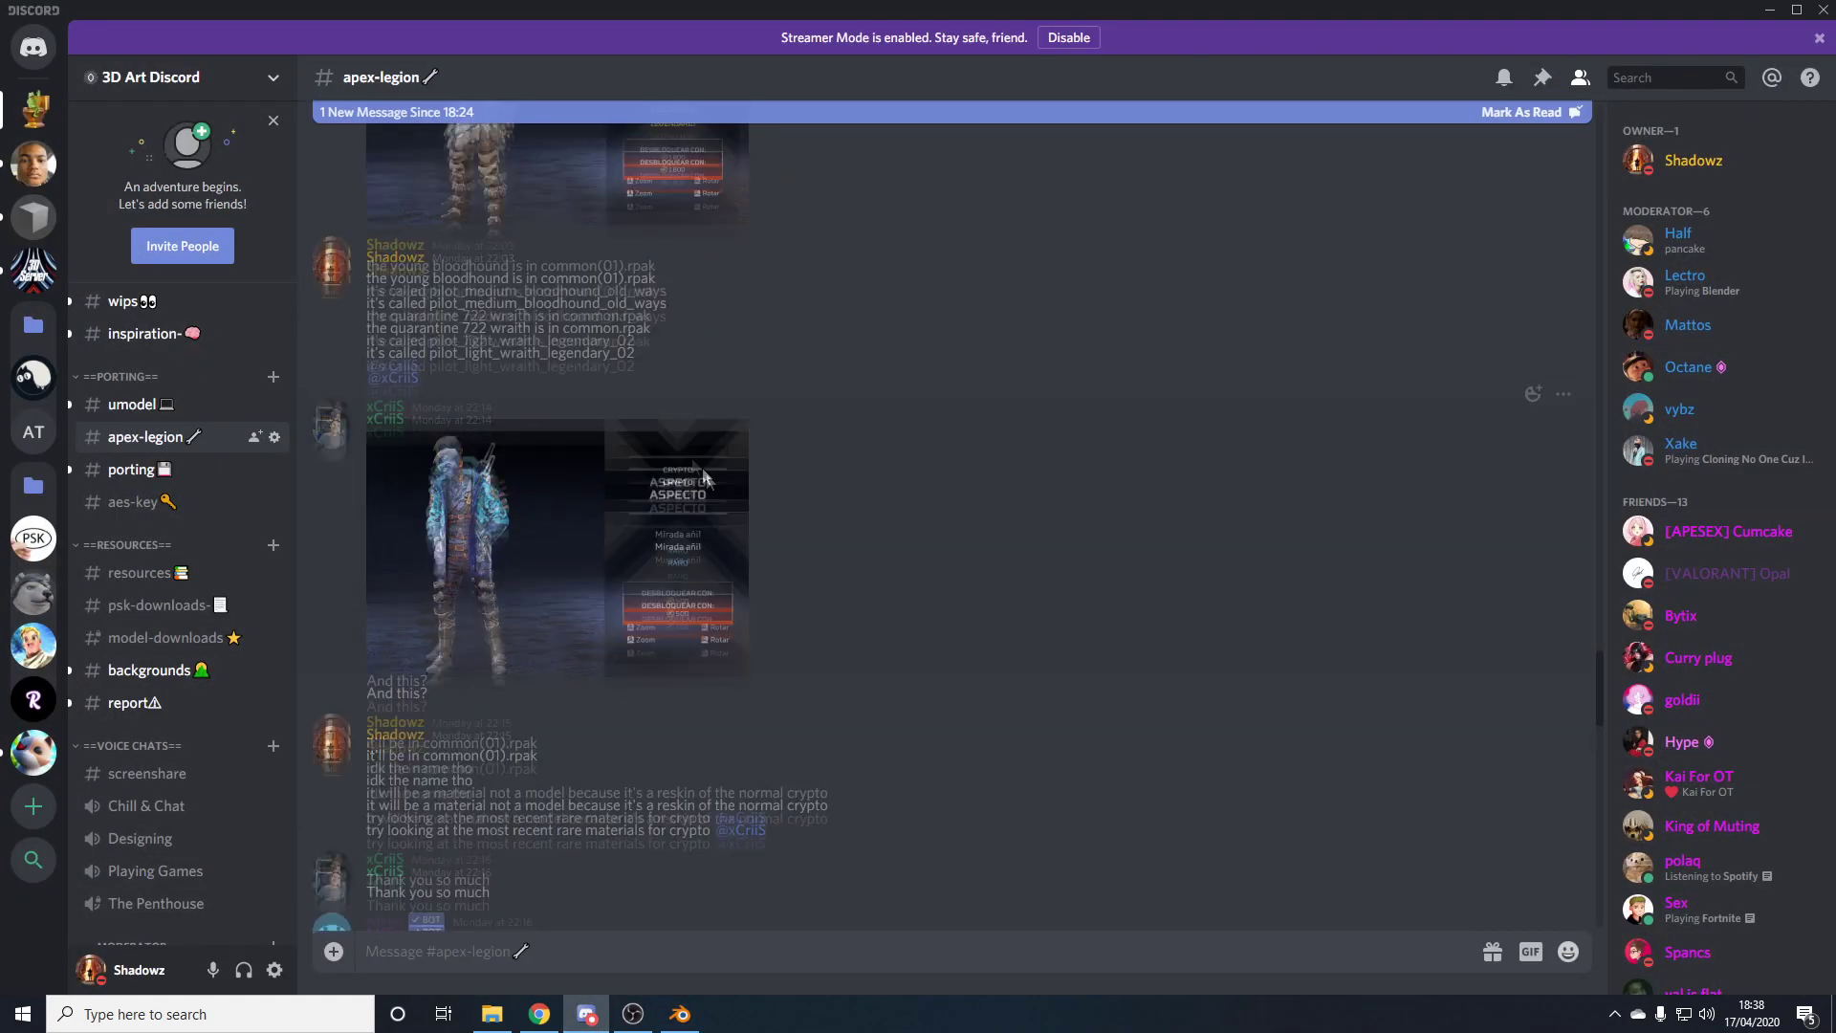
{"action": "scroll", "coordinate": [756, 497], "scroll_direction": "up", "scroll_amount": 5}
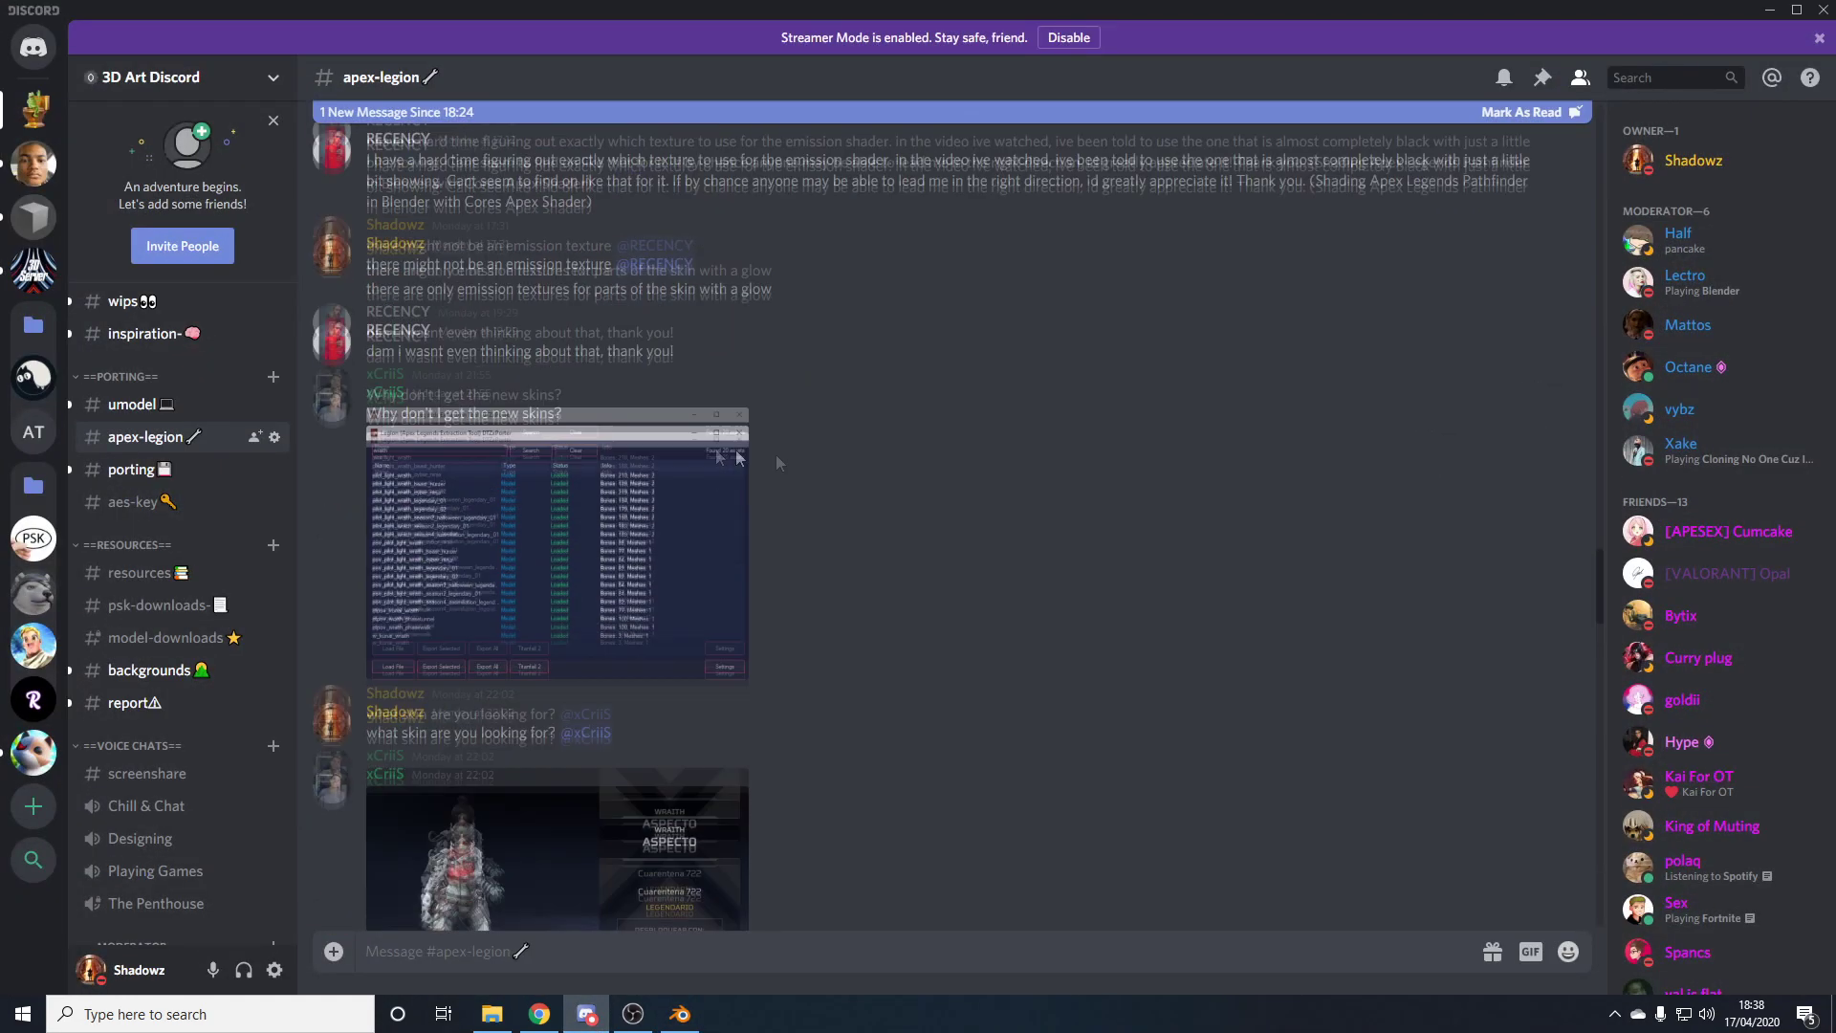
{"action": "scroll", "coordinate": [777, 455], "scroll_direction": "down", "scroll_amount": 6}
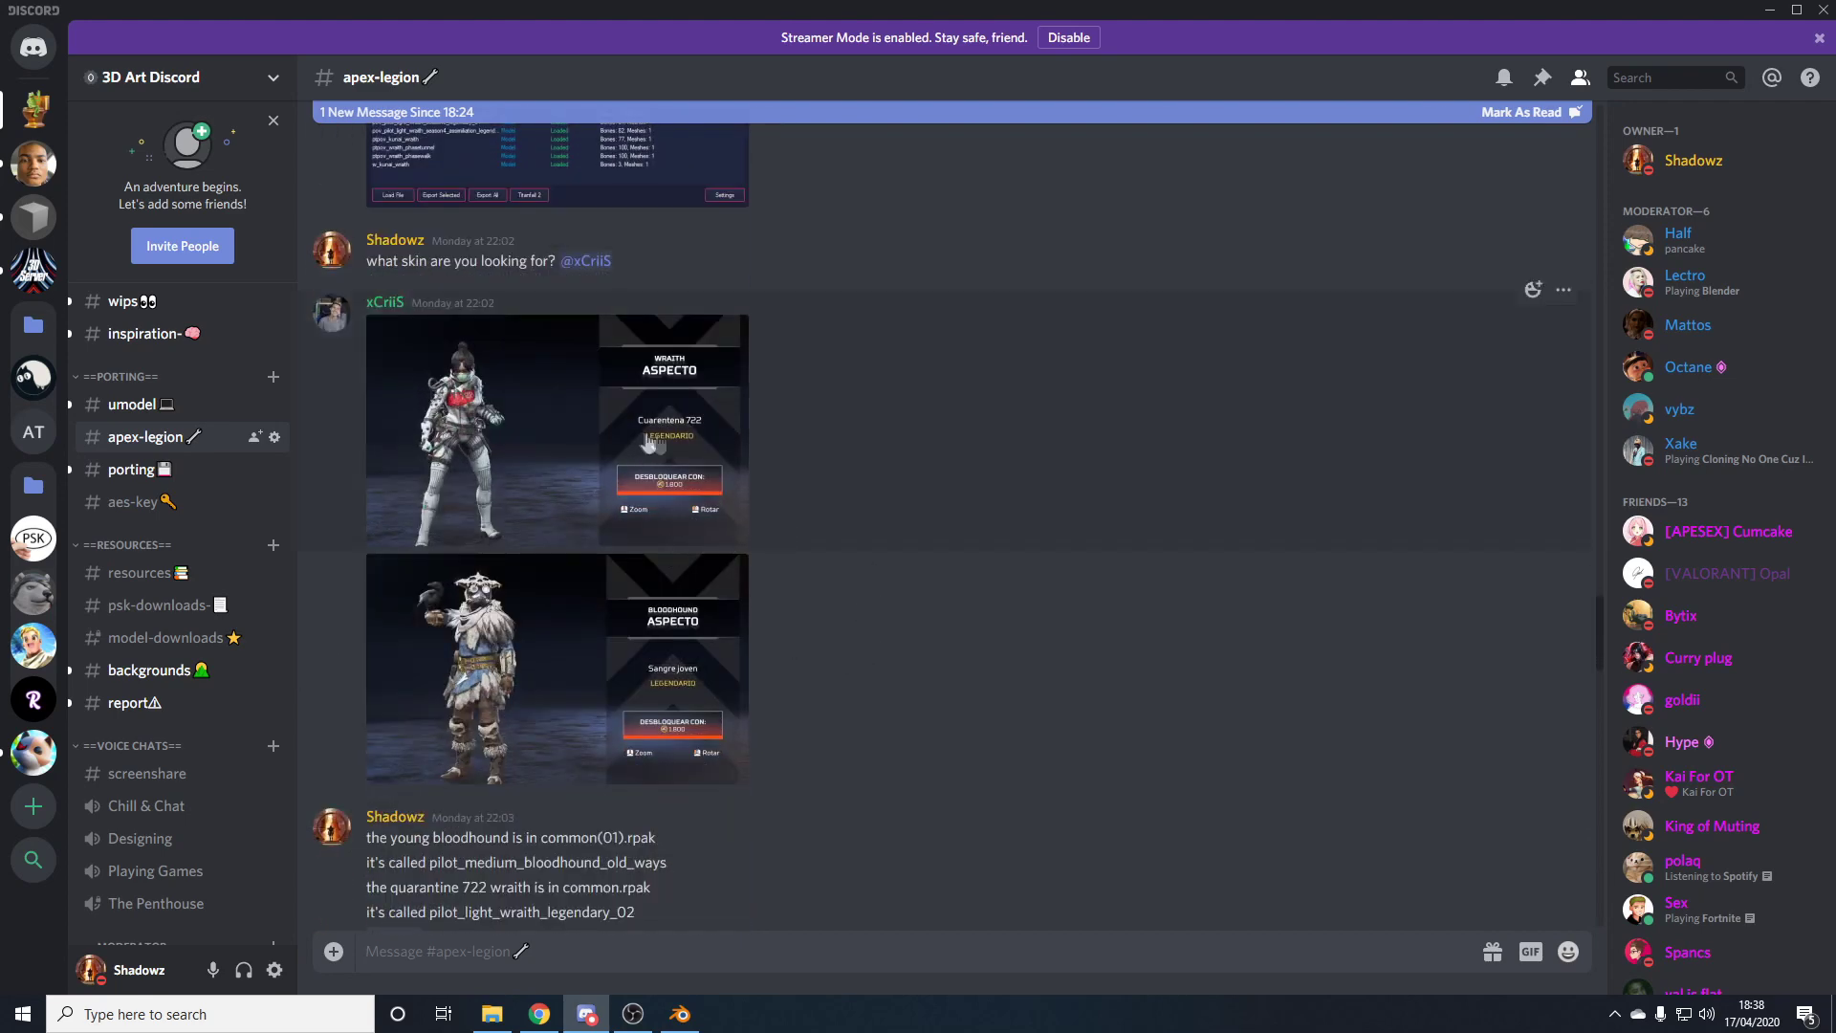
{"action": "scroll", "coordinate": [653, 442], "scroll_direction": "down", "scroll_amount": 2}
{"action": "scroll", "coordinate": [658, 585], "scroll_direction": "down", "scroll_amount": 3}
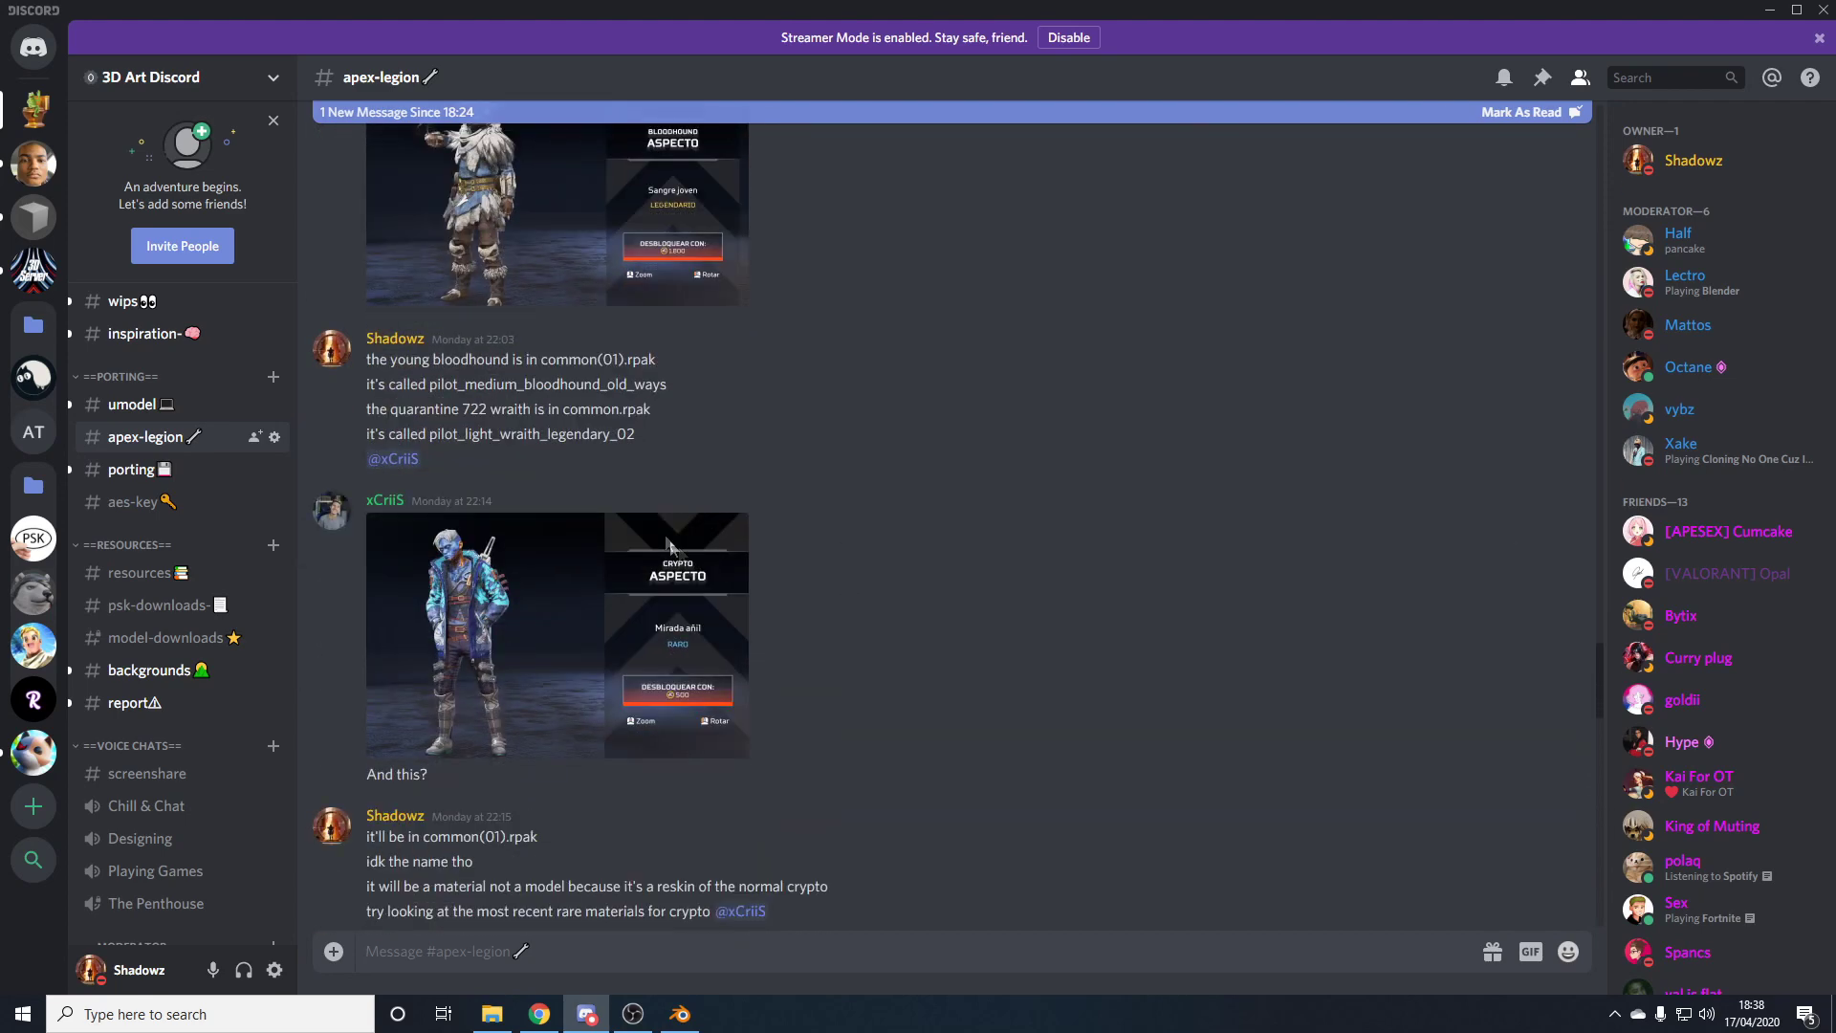
{"action": "scroll", "coordinate": [828, 454], "scroll_direction": "up", "scroll_amount": 2}
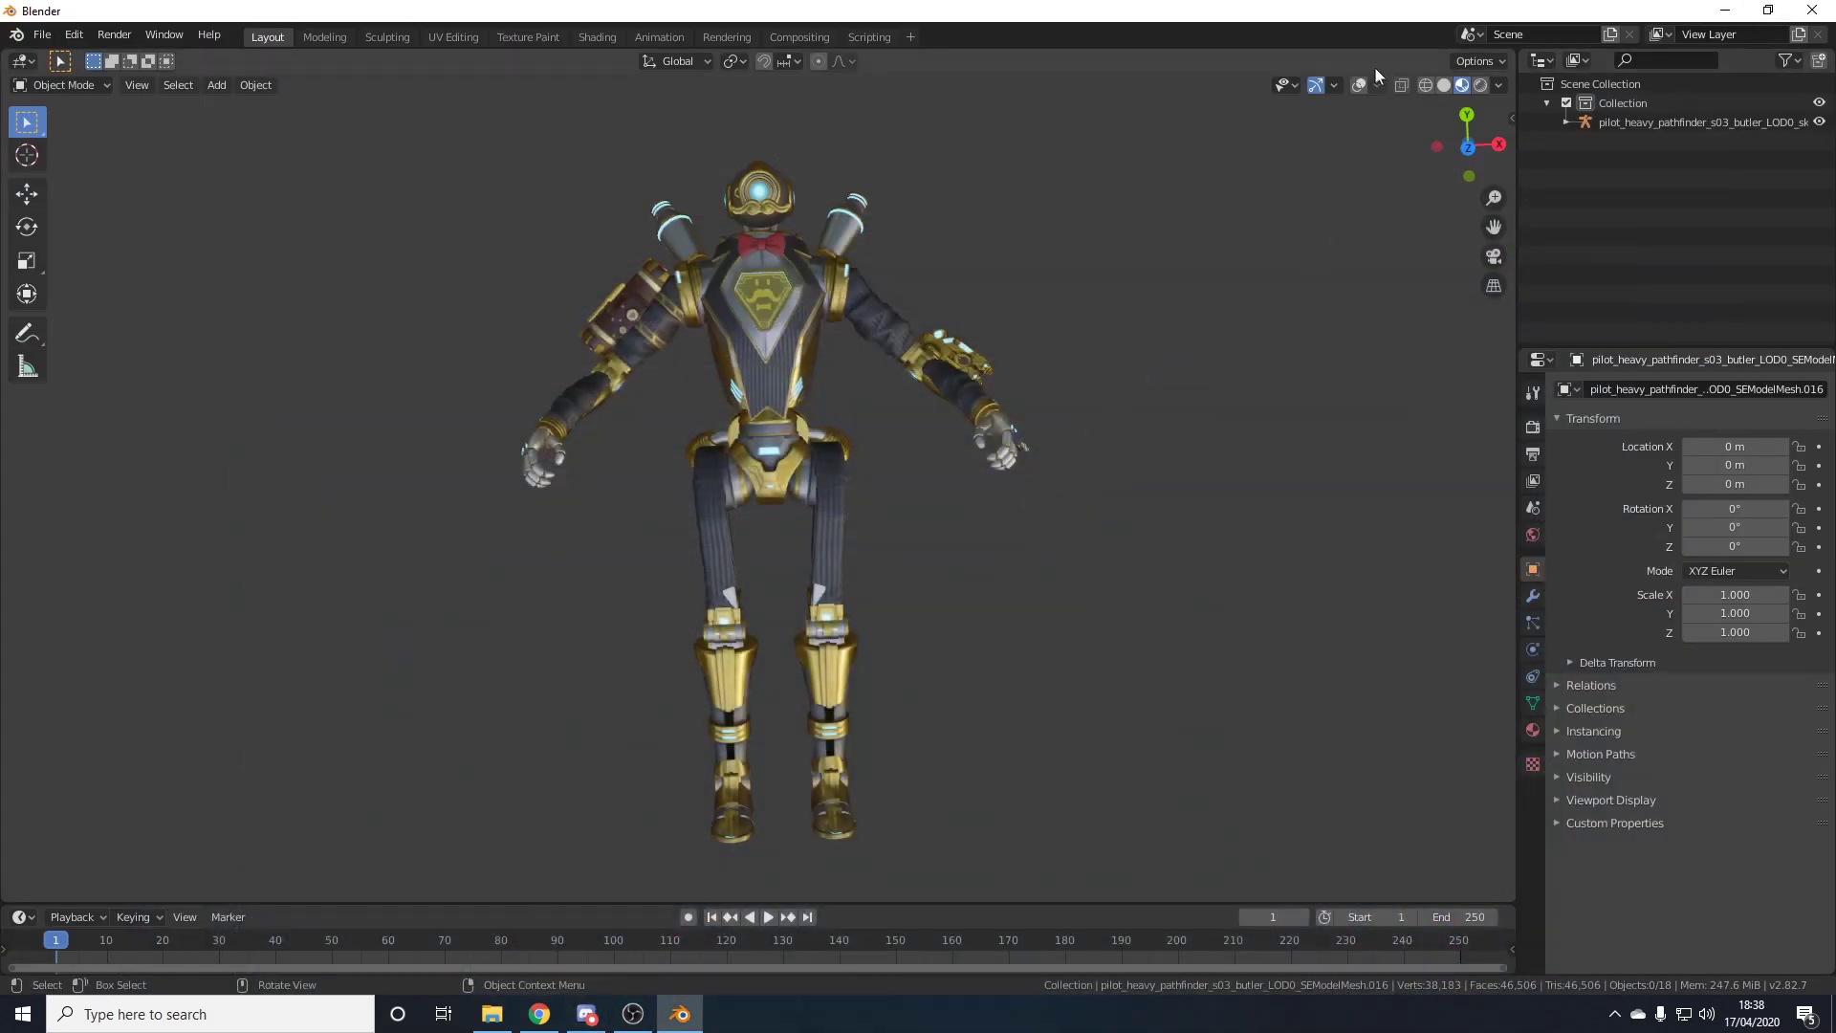
- Show the viewport overlays in Blender and turn off Shapes in the Pathfinder armature's viewport display settings
{"action": "left_click", "coordinate": [1358, 84]}
{"action": "left_click", "coordinate": [765, 298]}
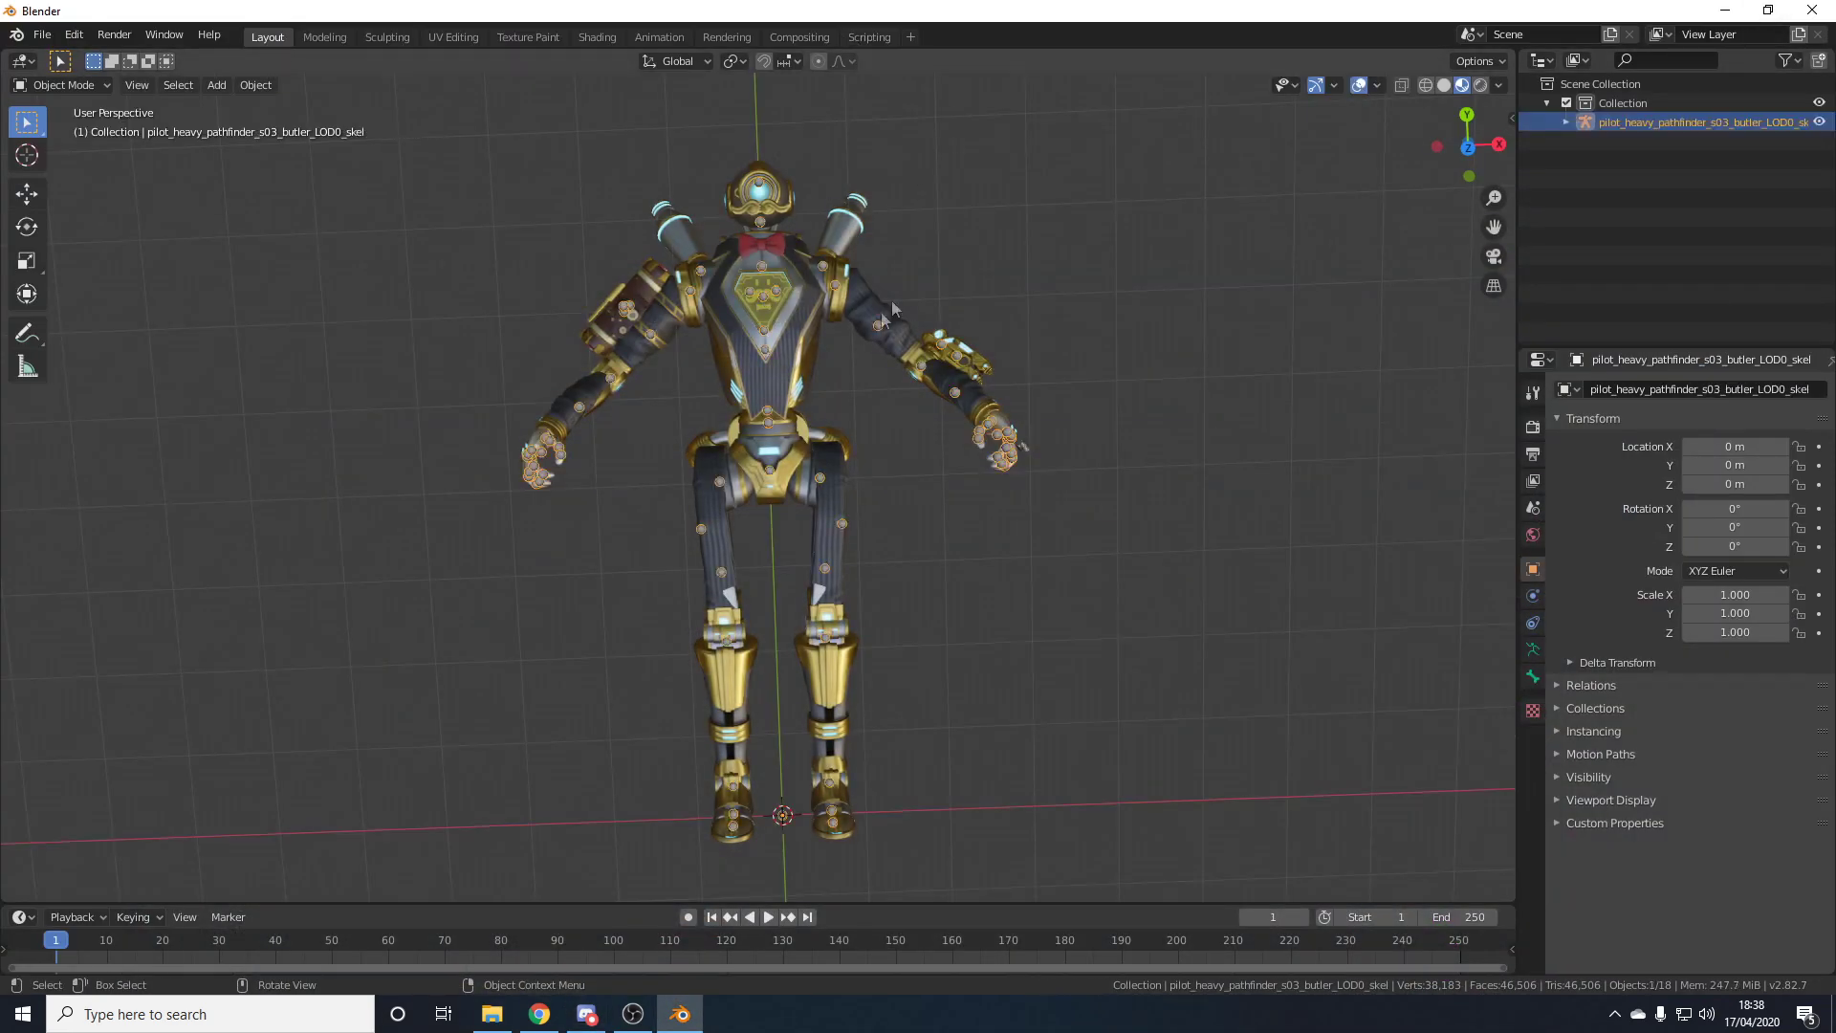
{"action": "left_click", "coordinate": [1538, 682]}
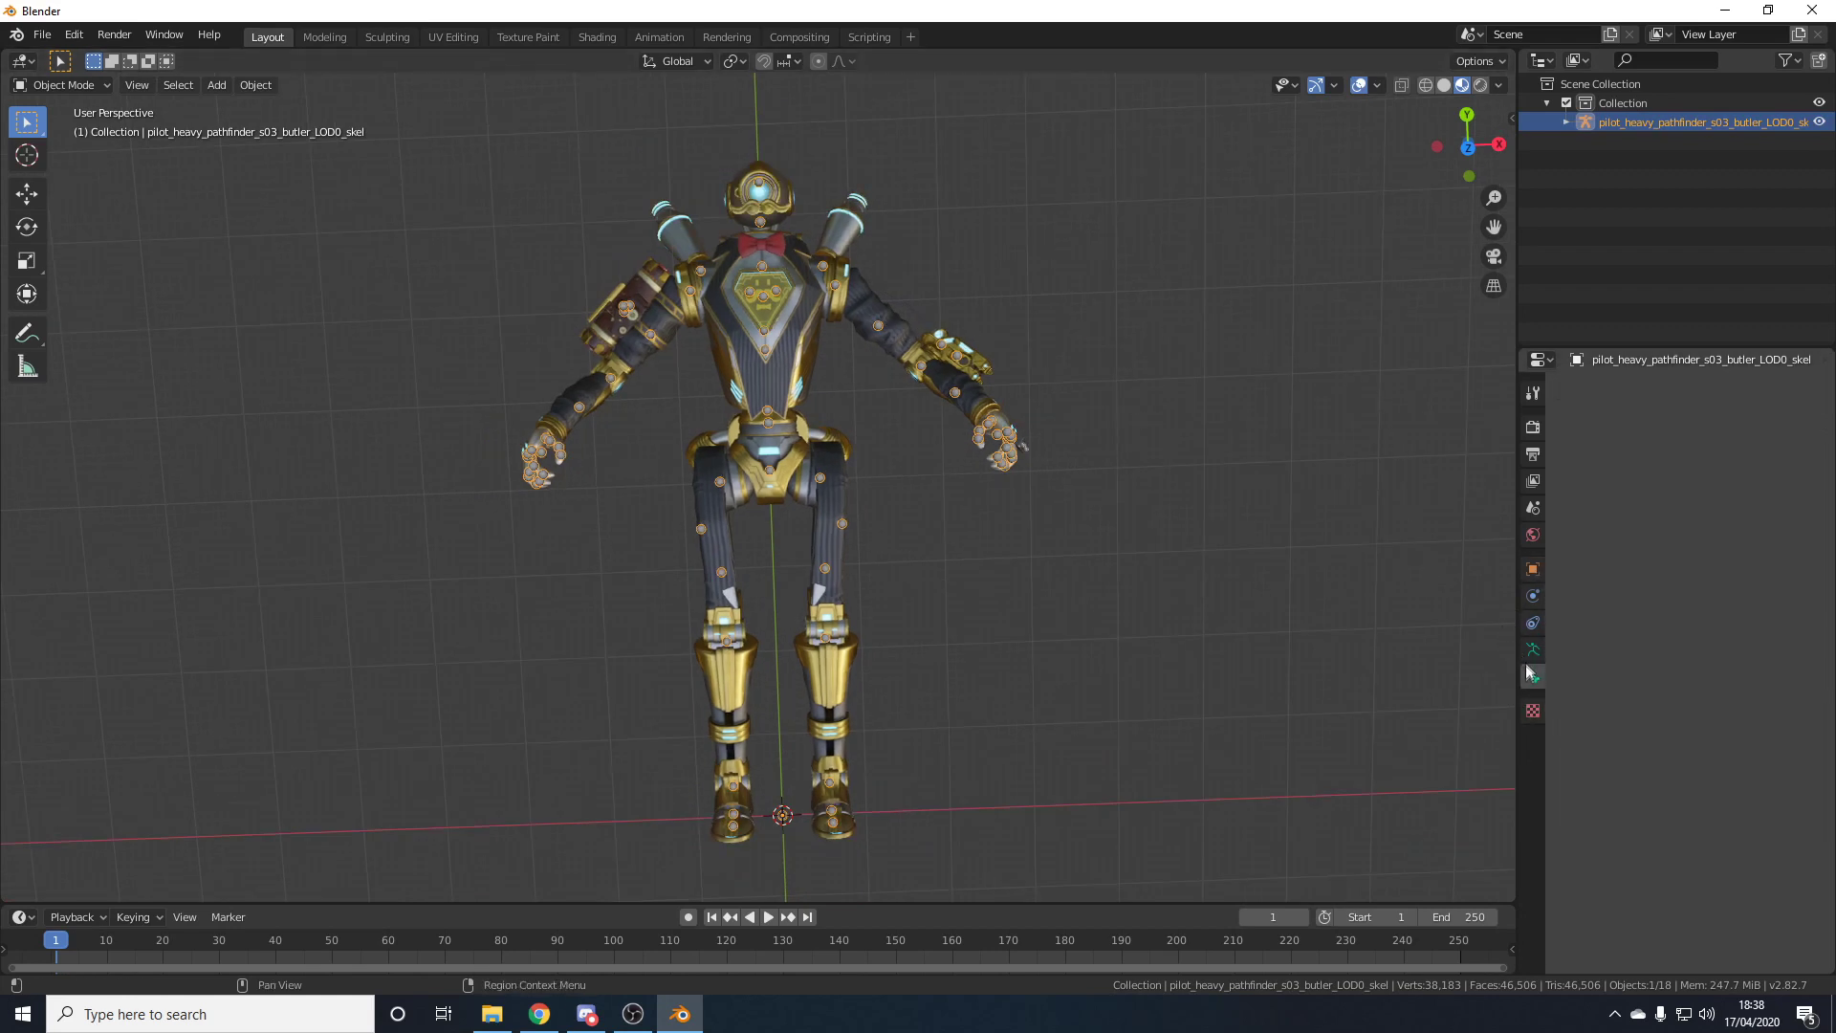
{"action": "left_click", "coordinate": [1529, 660]}
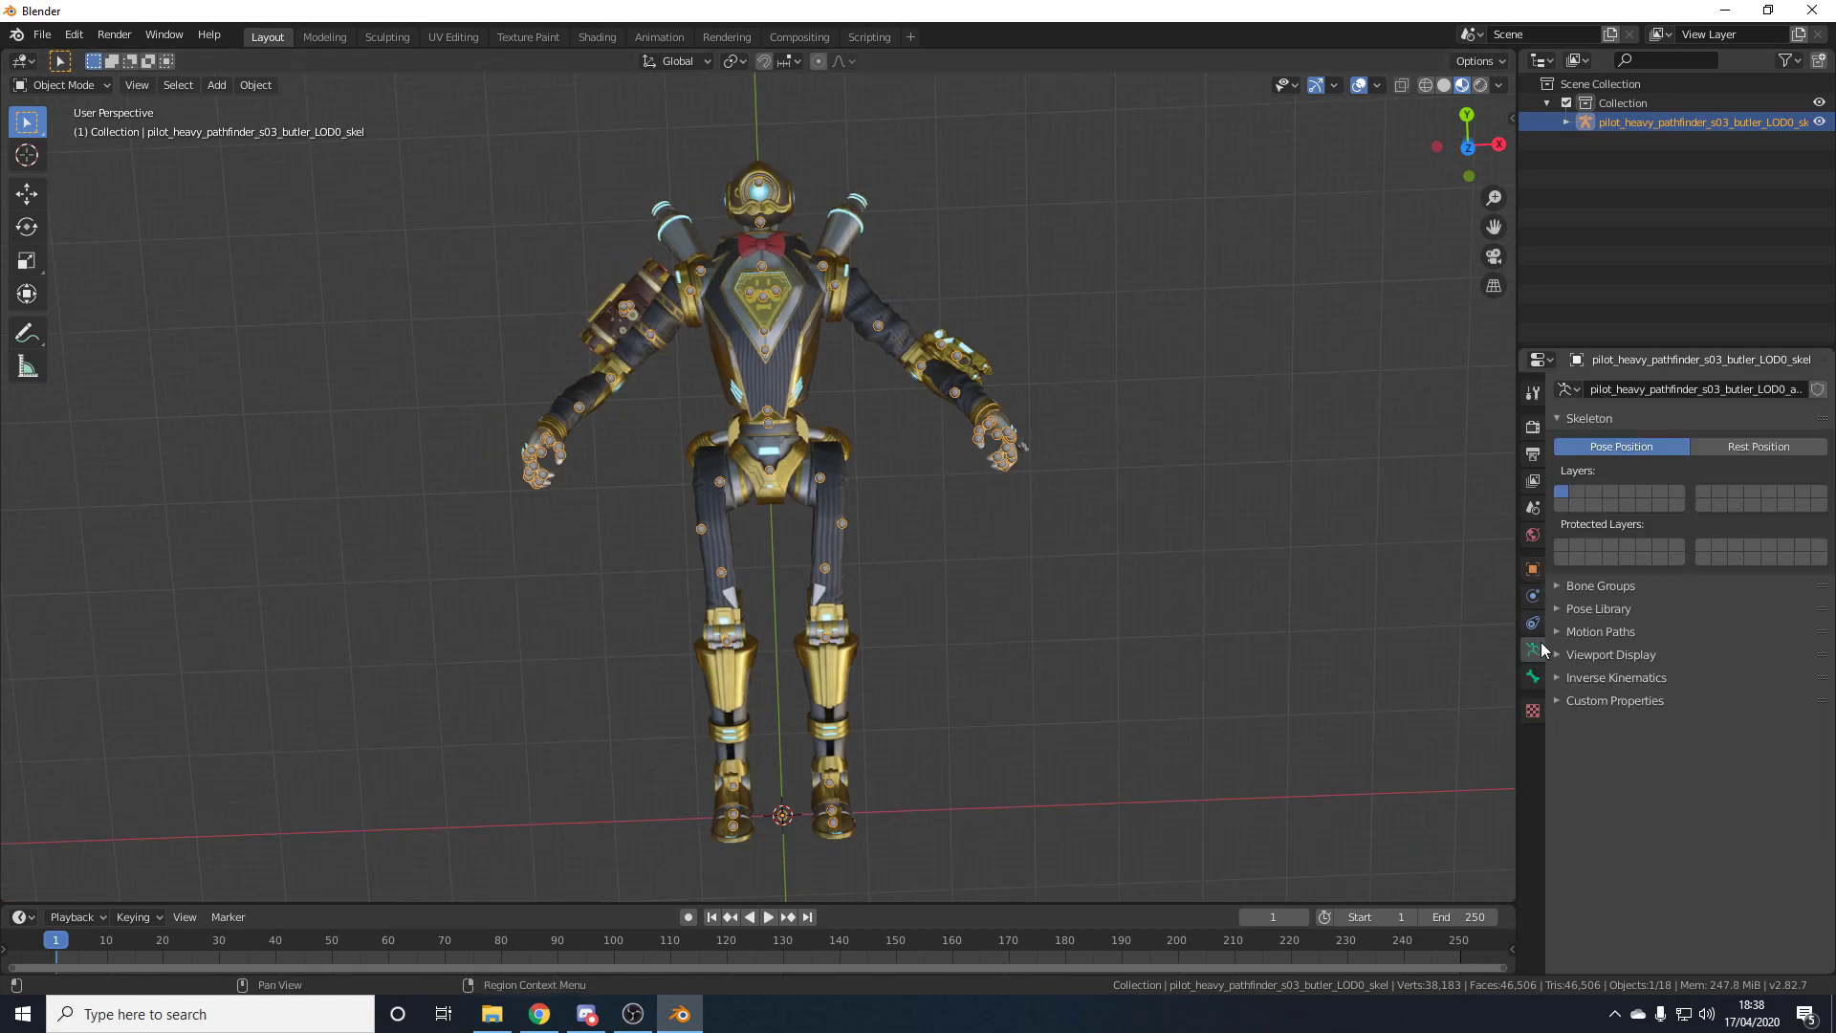
{"action": "left_click", "coordinate": [1560, 658]}
{"action": "left_click", "coordinate": [1706, 707]}
{"action": "left_click", "coordinate": [1127, 541]}
{"action": "scroll", "coordinate": [973, 463], "scroll_direction": "up", "scroll_amount": 2}
{"action": "scroll", "coordinate": [988, 494], "scroll_direction": "down", "scroll_amount": 2}
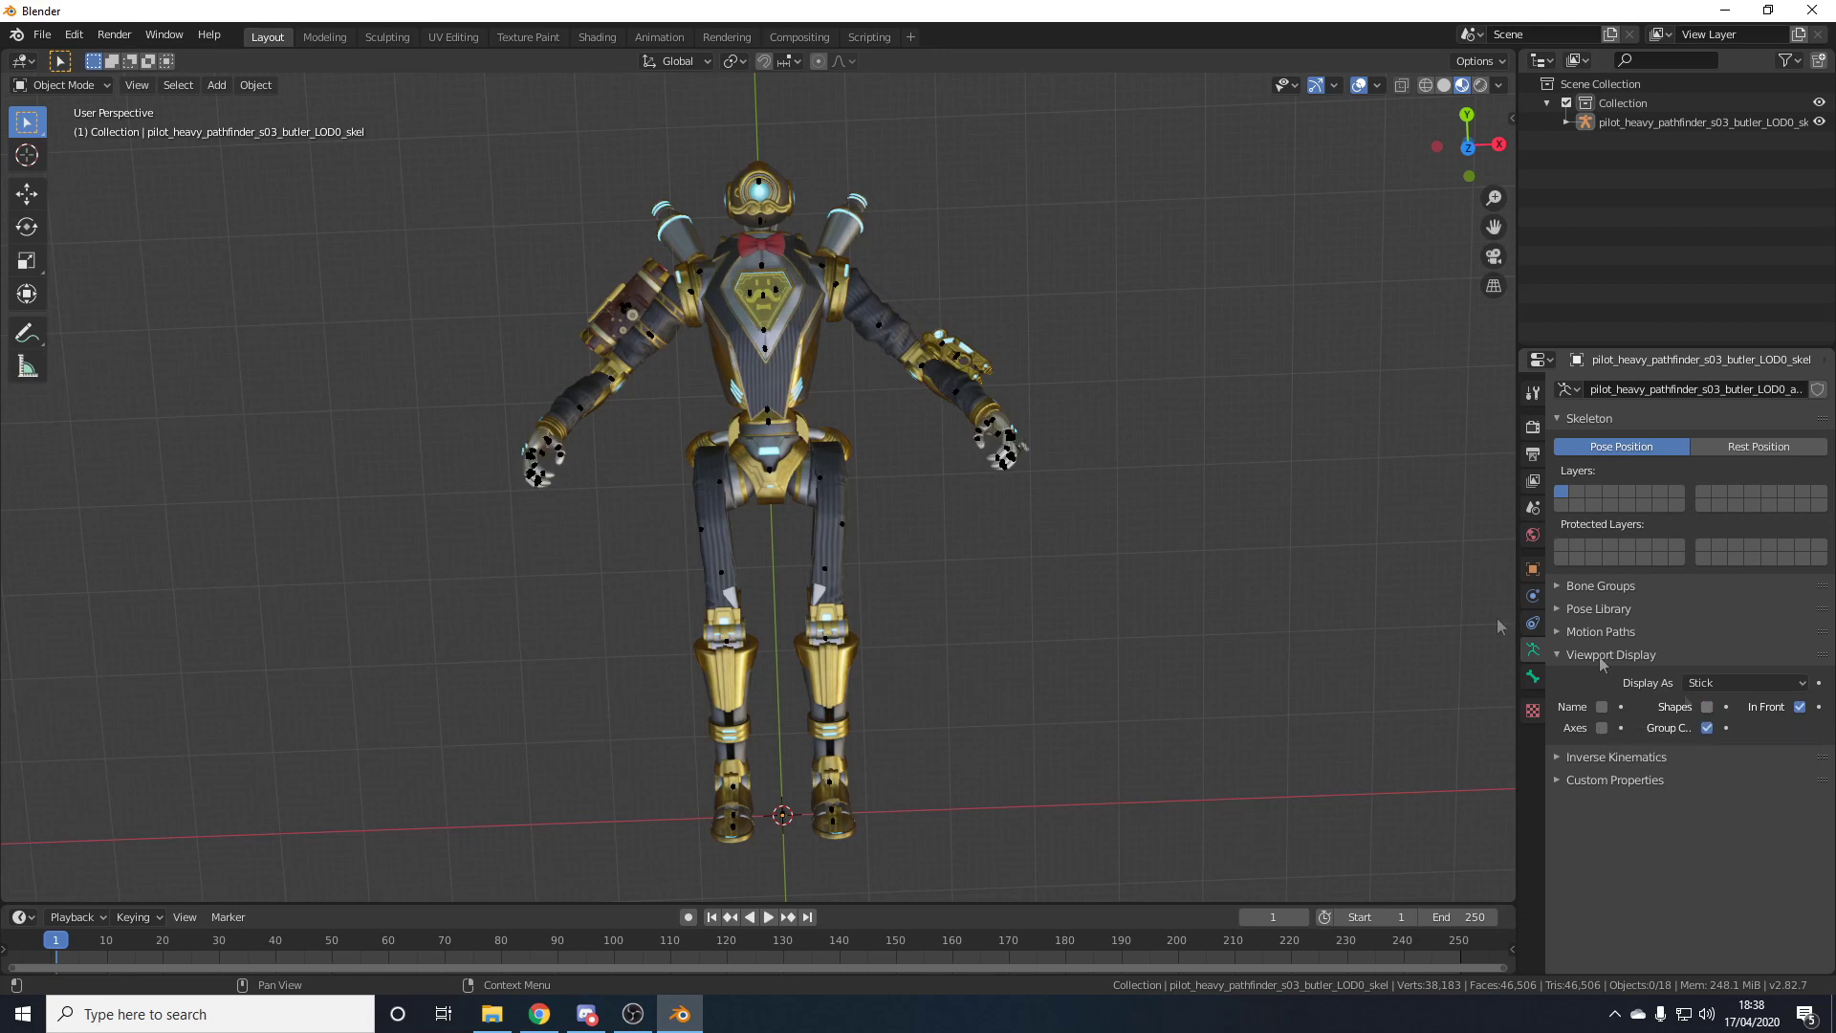
- Deselect the Pathfinder model, hide the viewport overlays again, and view the model without its bones
{"action": "left_click", "coordinate": [933, 363]}
{"action": "left_click", "coordinate": [1320, 152]}
{"action": "left_click", "coordinate": [1362, 86]}
{"action": "middle_click_drag", "start_coordinate": [1305, 136], "coordinate": [909, 439]}
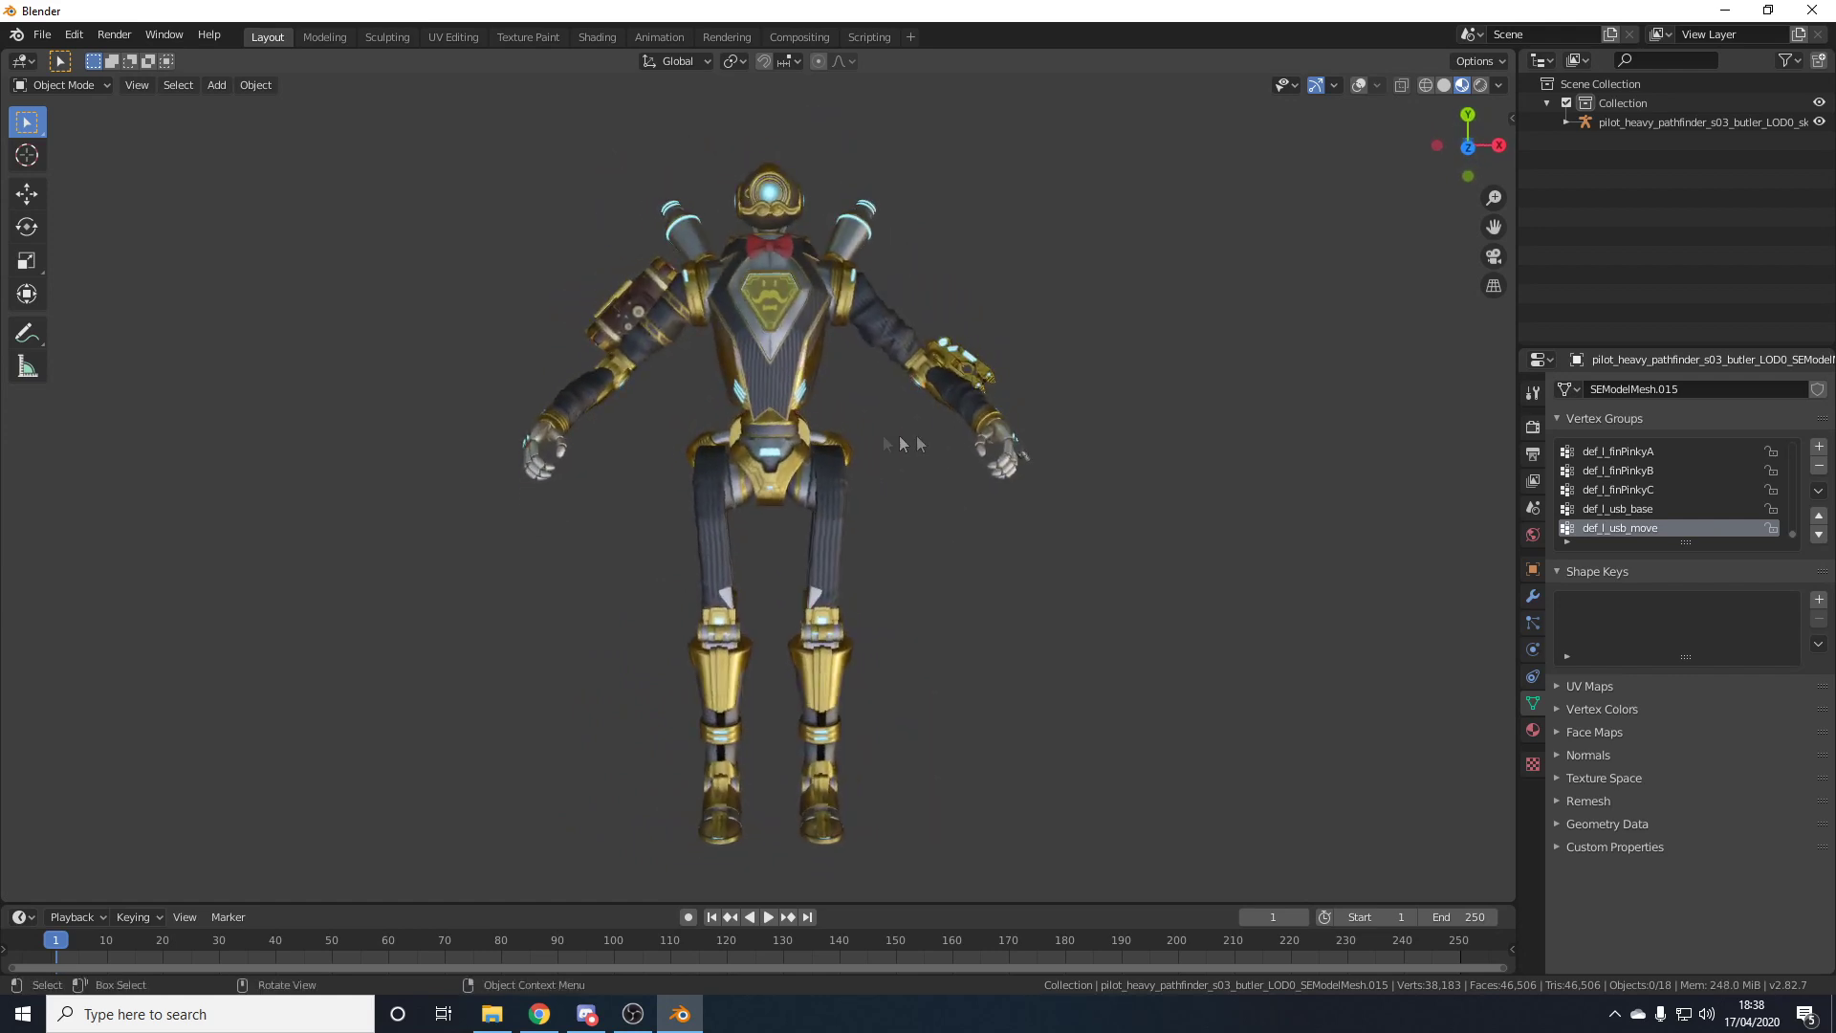